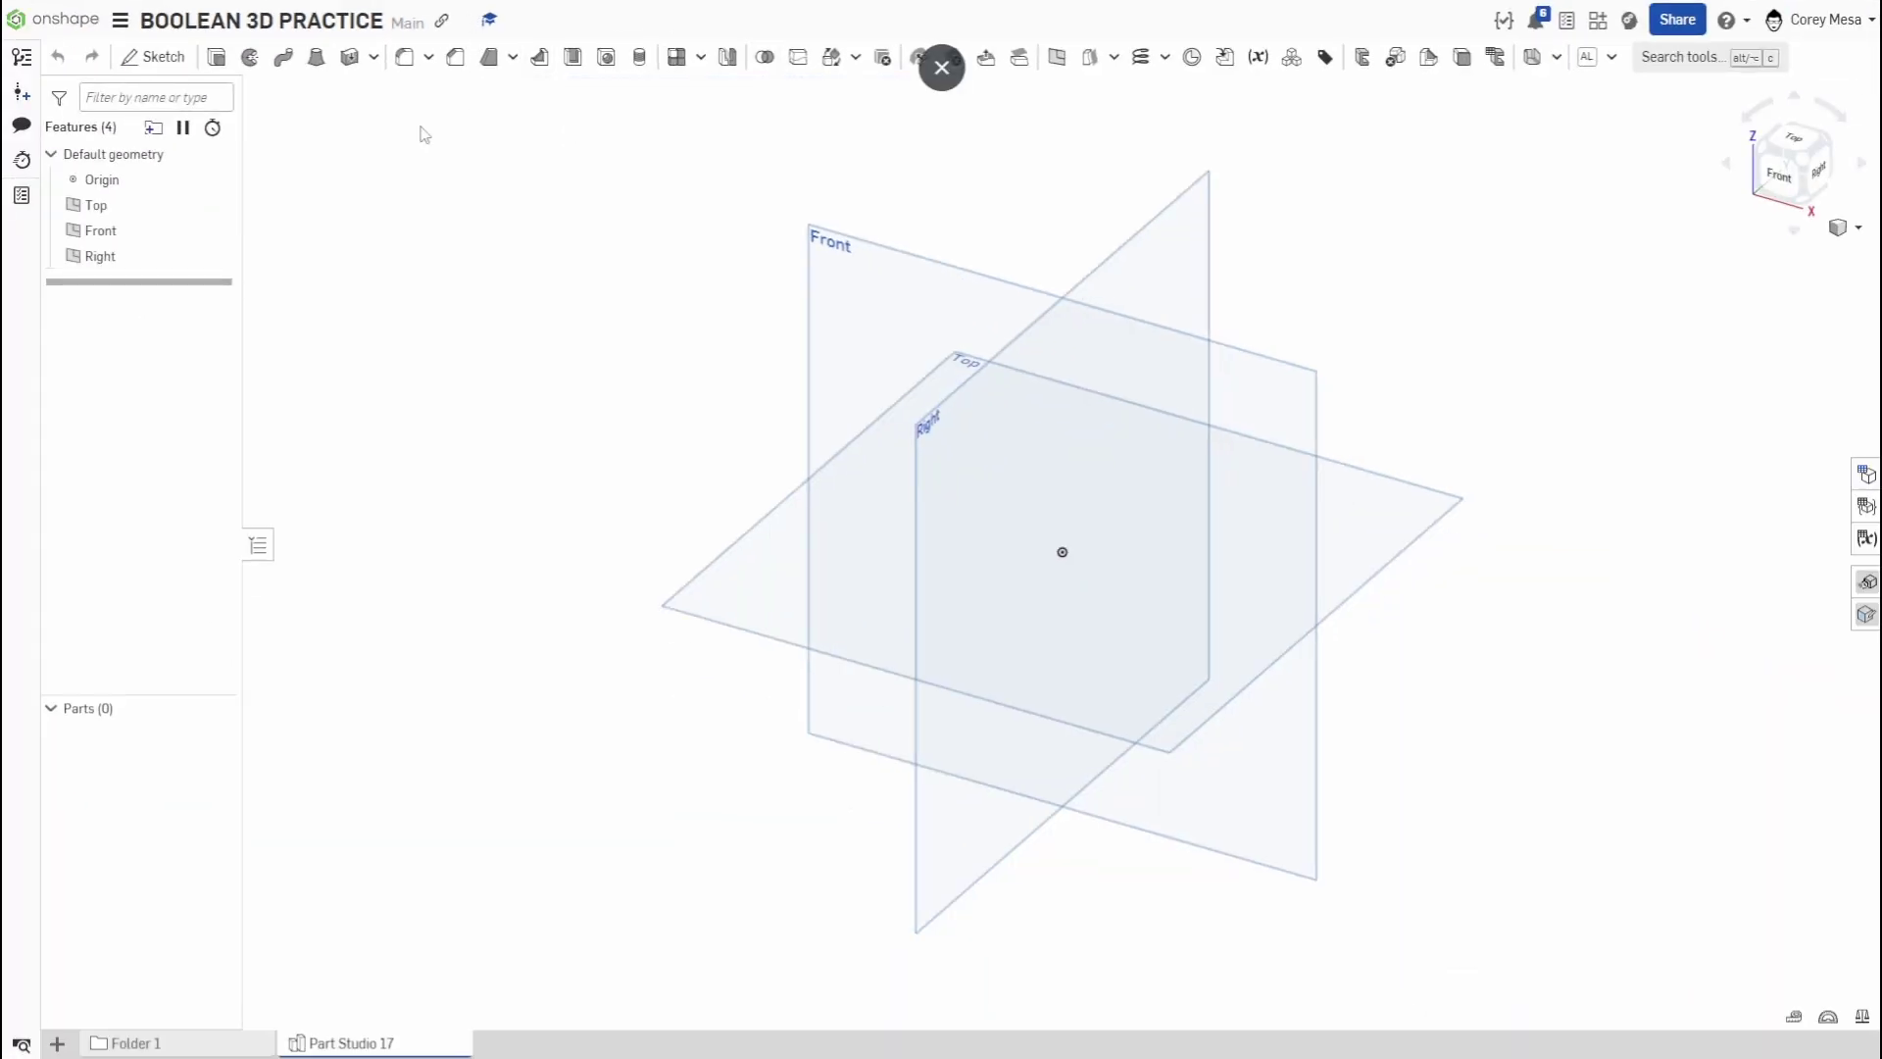
# - Start a sketch on the Top plane and draw a 4 in diameter circle above and left of the origin
pyautogui.hotkey('shift', 's')
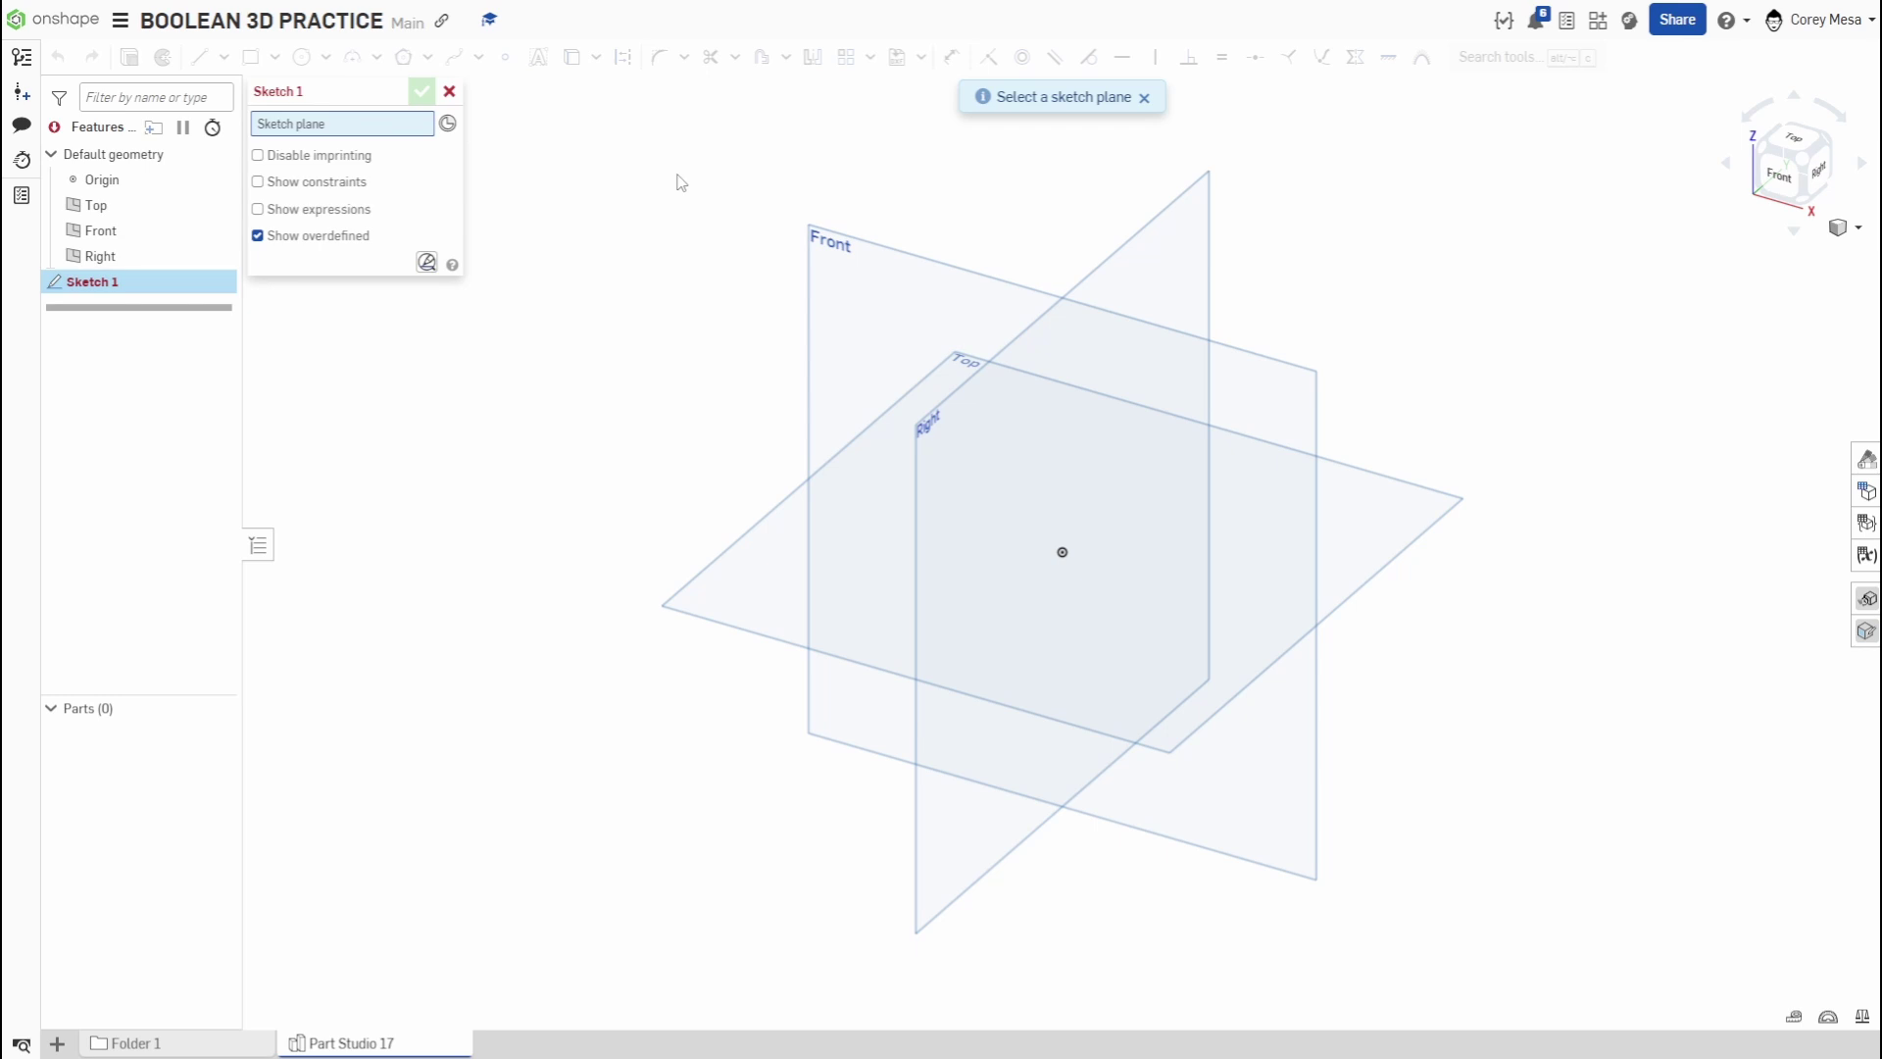
pyautogui.click(808, 594)
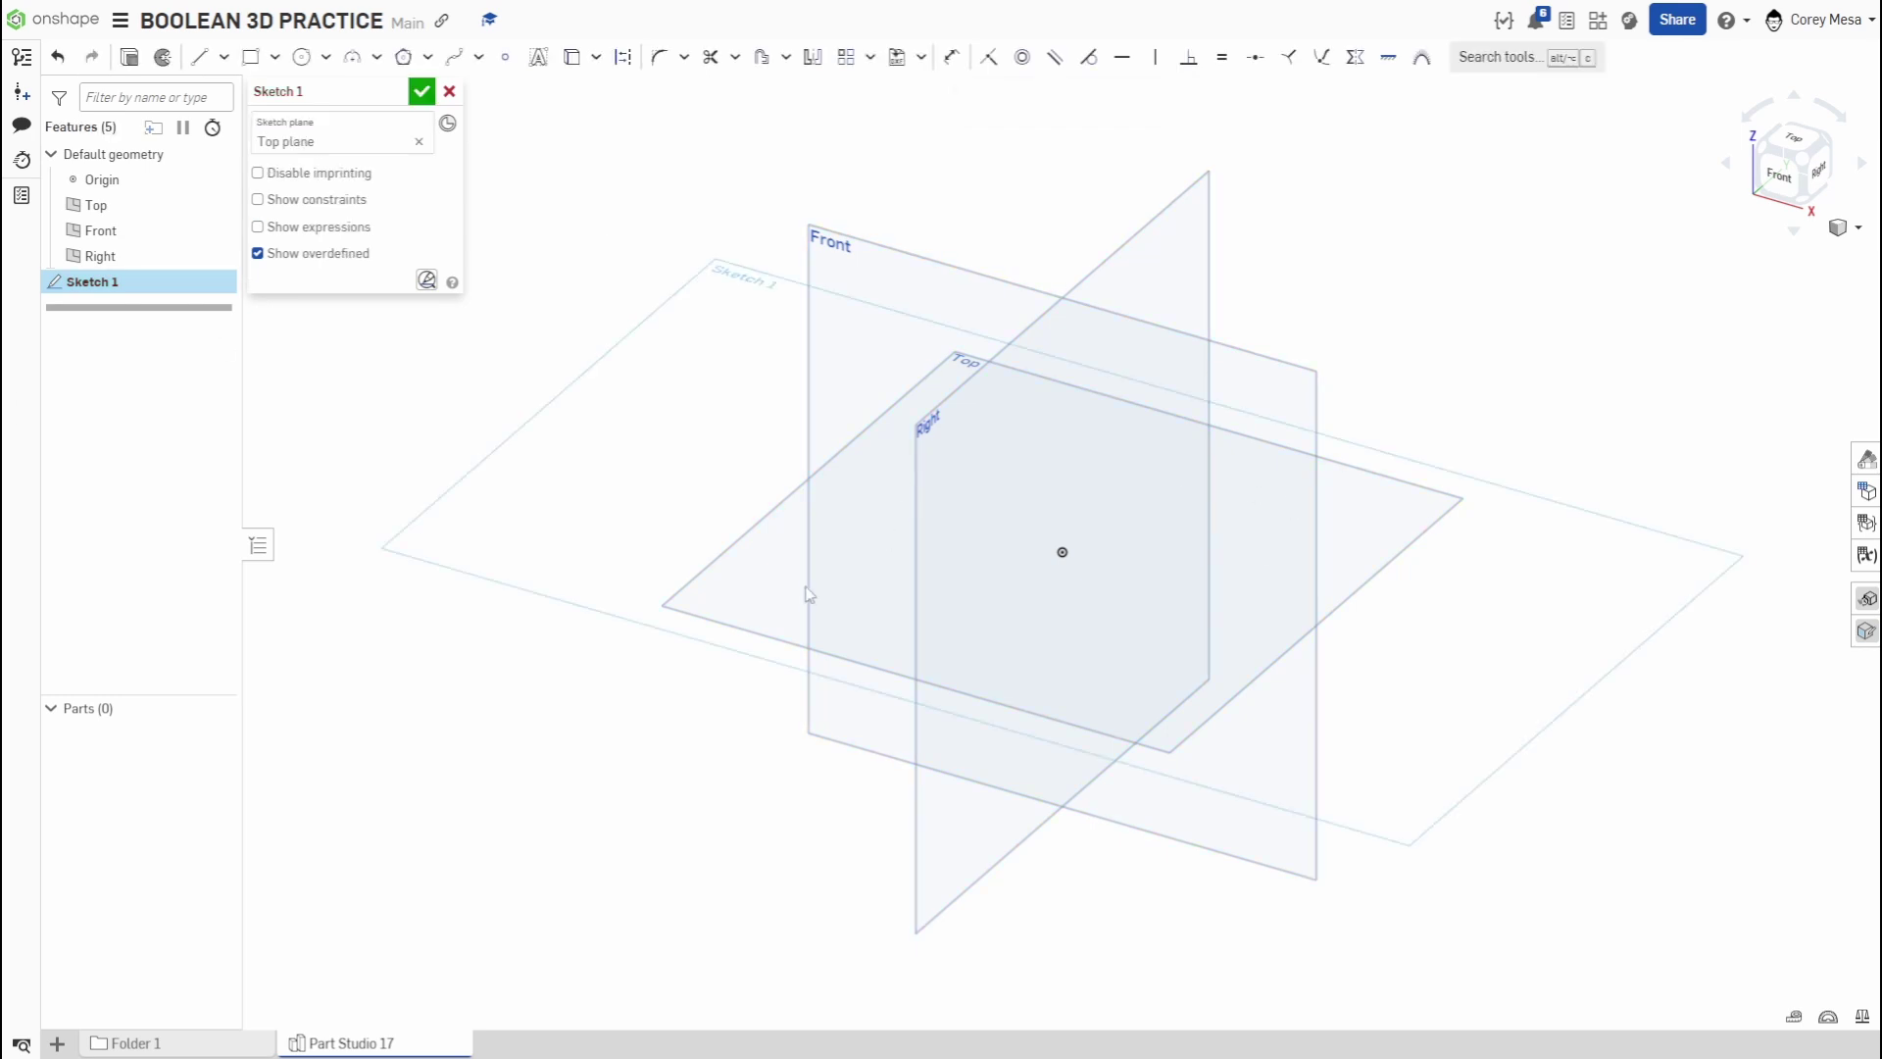
pyautogui.press('n')
pyautogui.press('p')
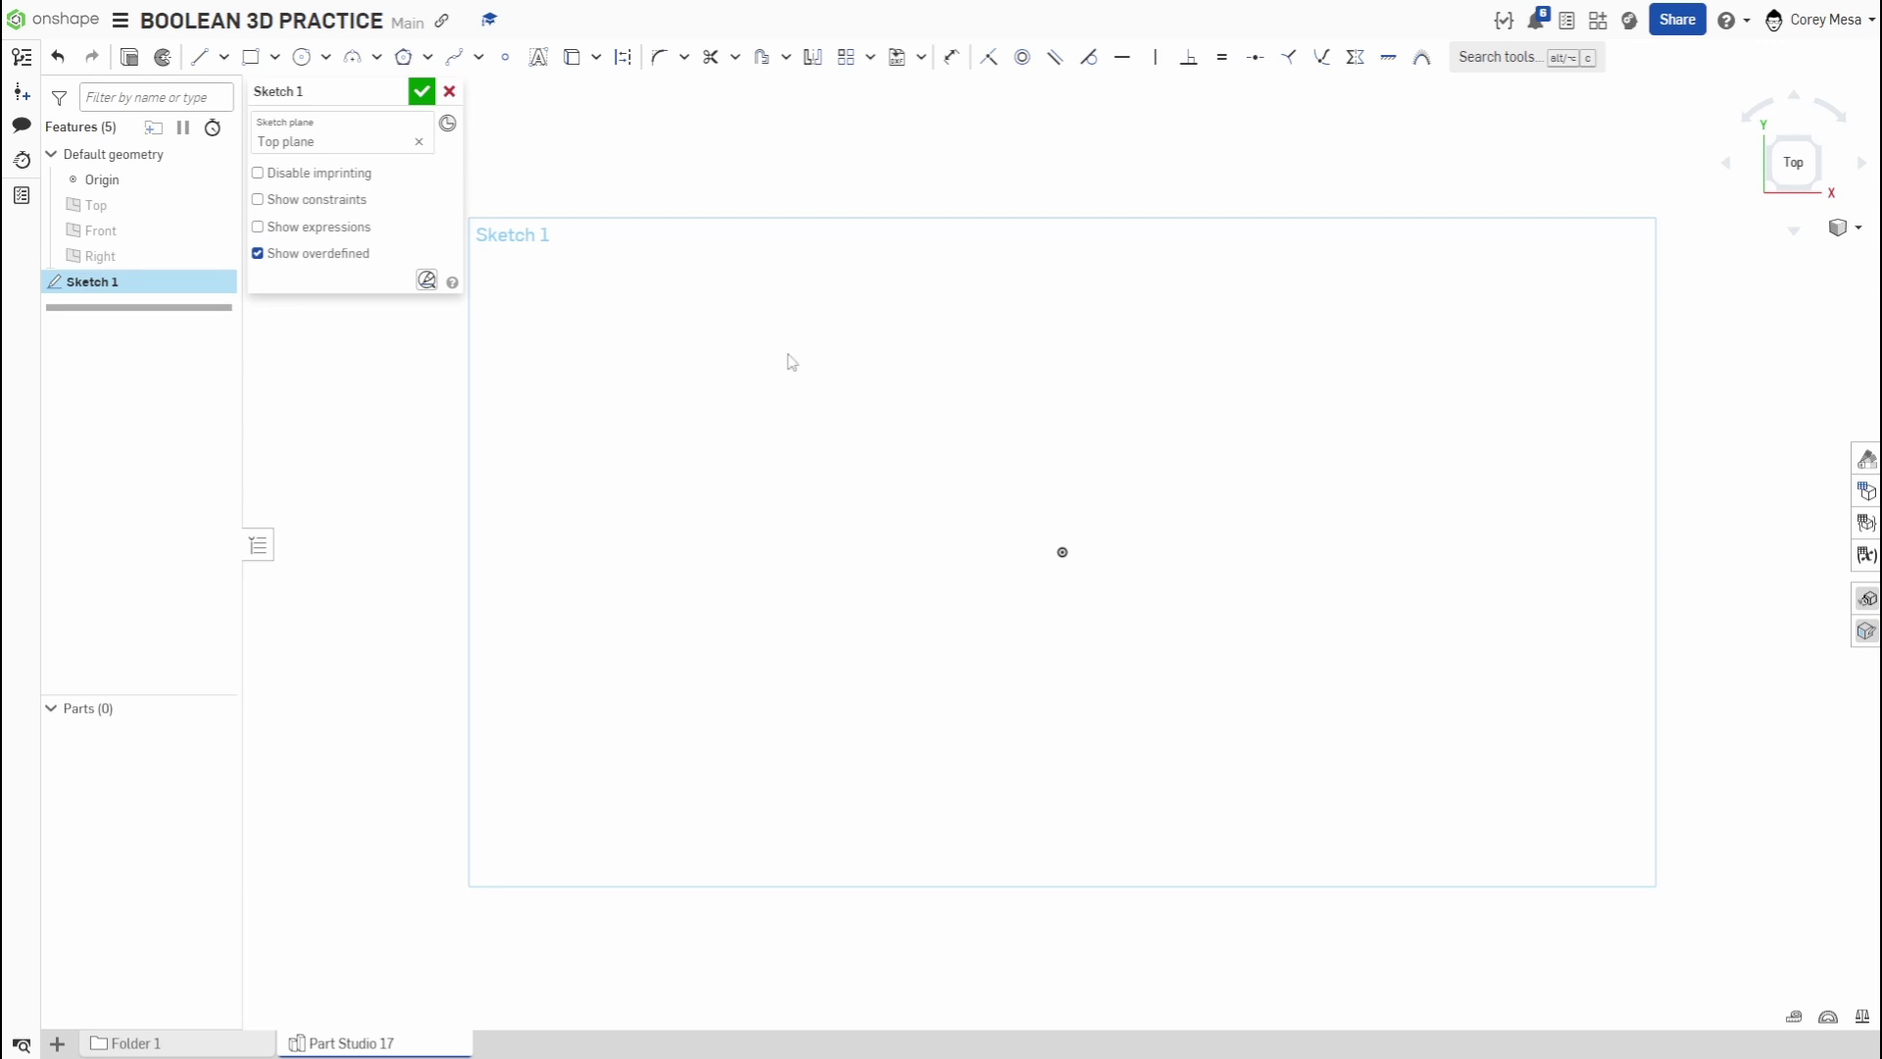
pyautogui.click(302, 57)
pyautogui.click(893, 391)
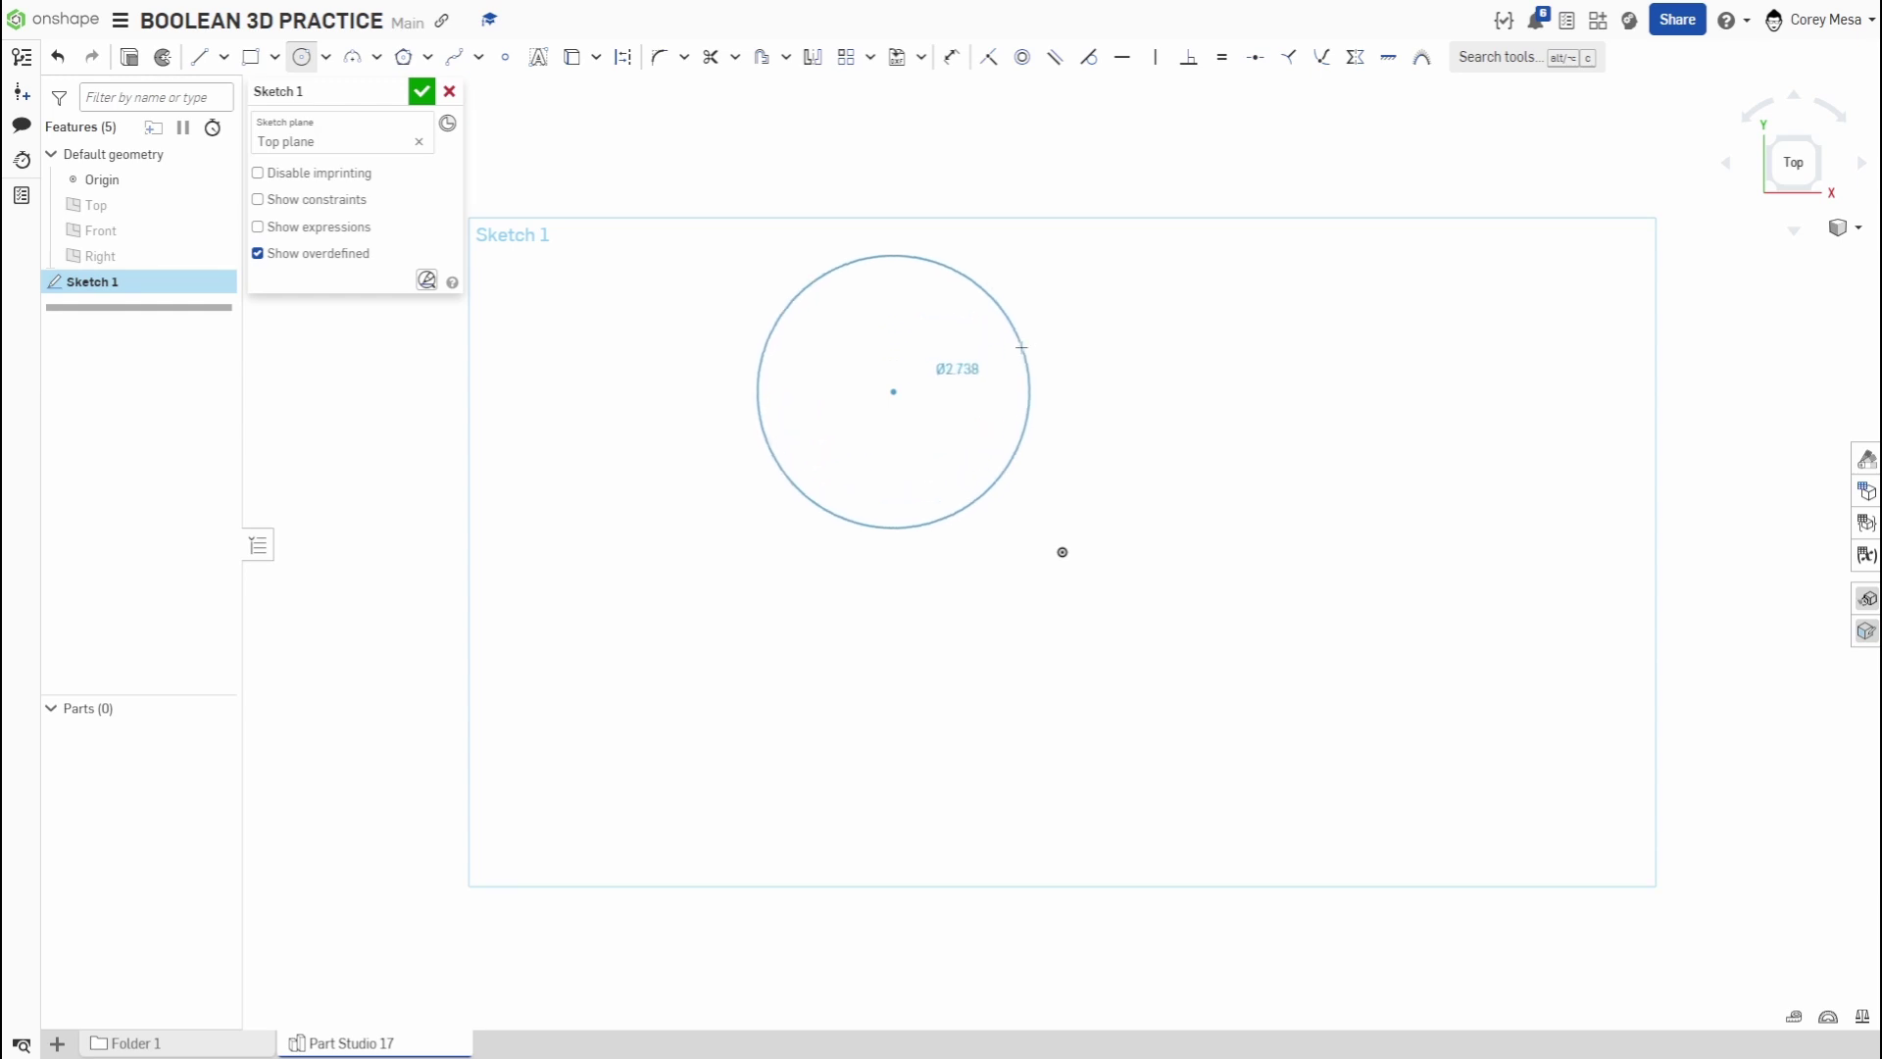
pyautogui.click(1074, 331)
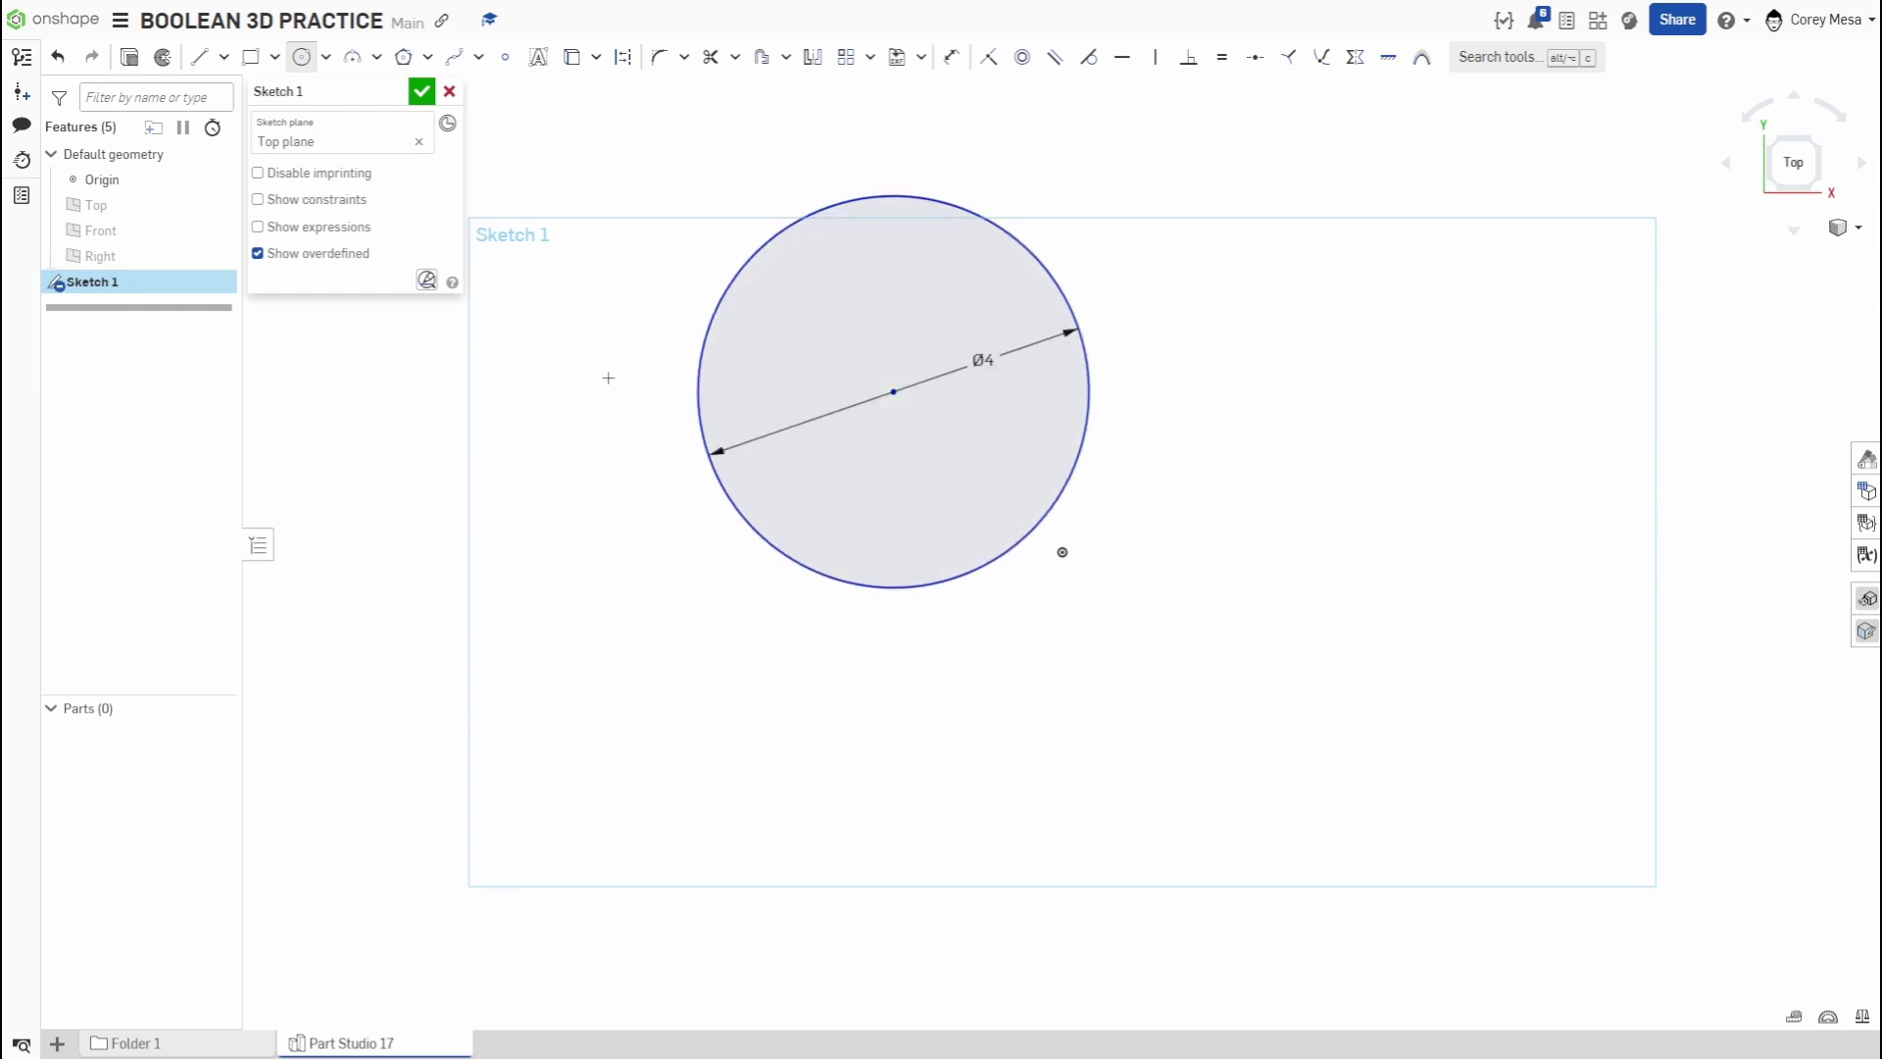
# - Draw a second 4 in diameter circle beside the first, with its center level with the first circle's center
pyautogui.click(1279, 392)
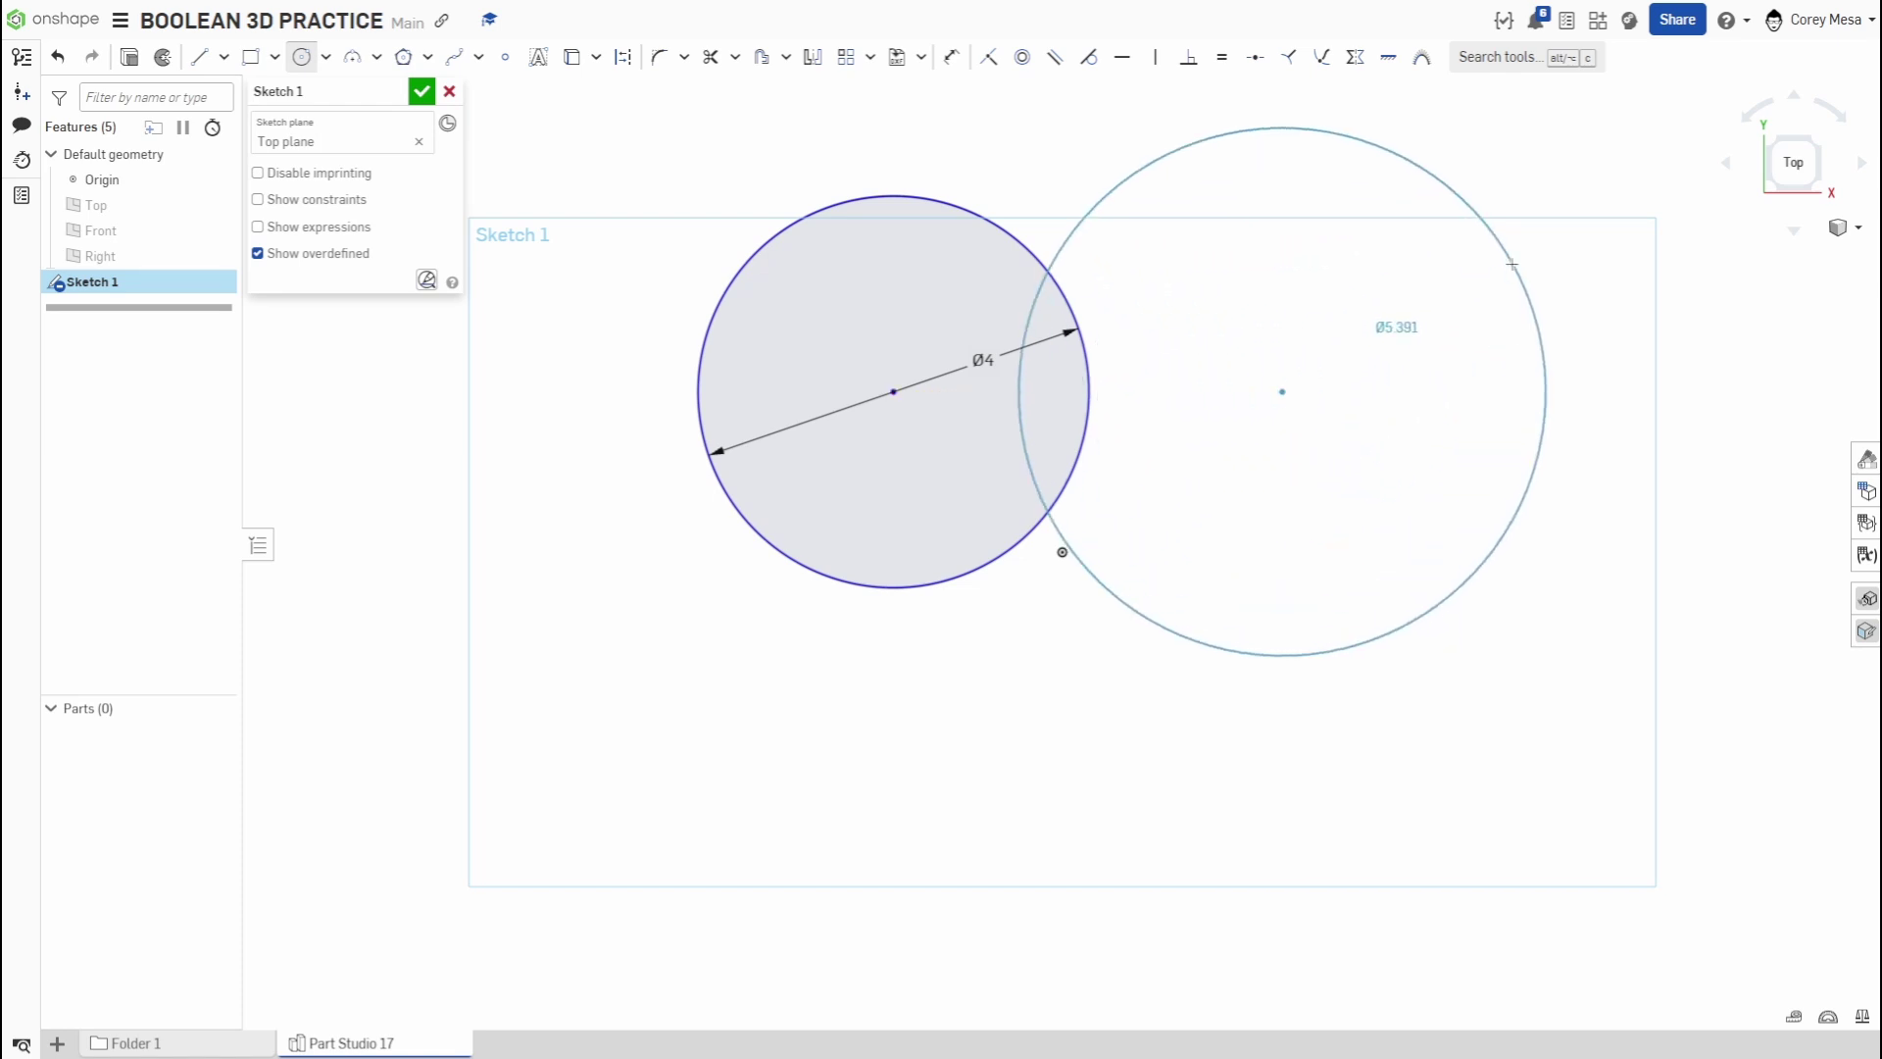
pyautogui.click(1441, 351)
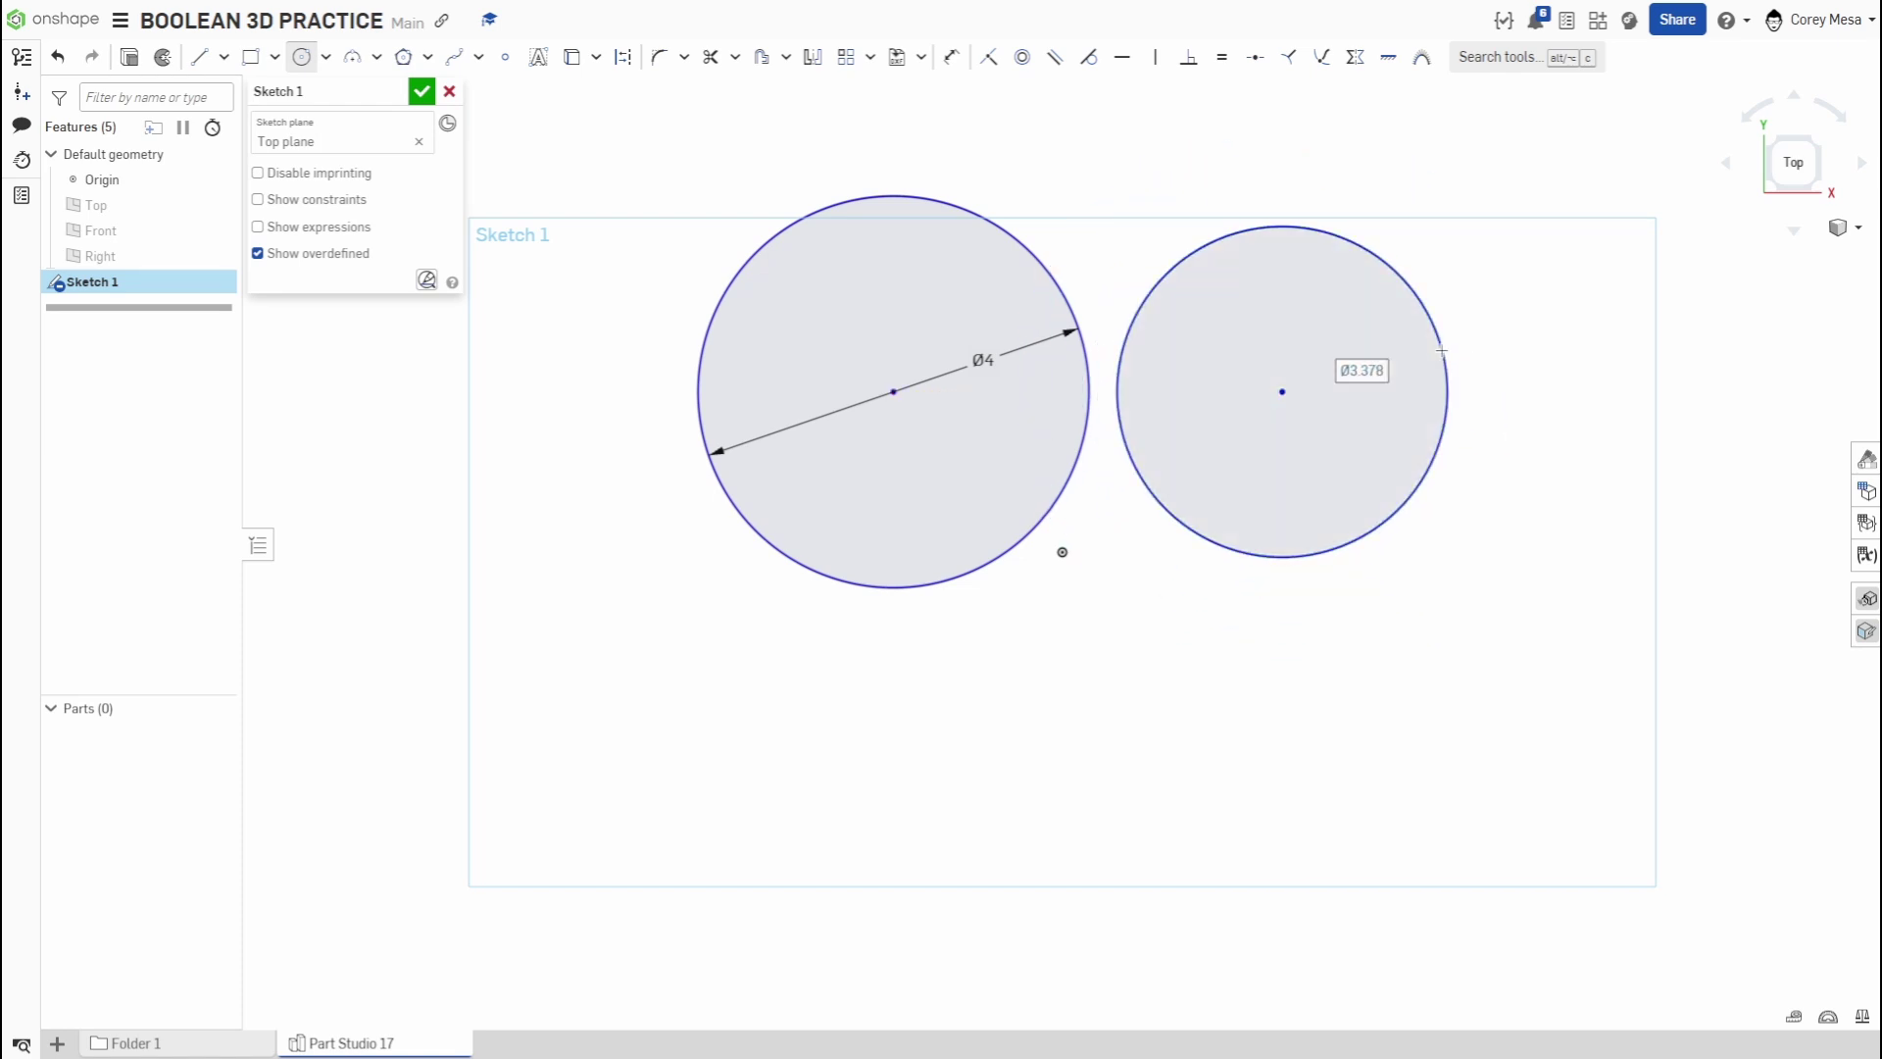
pyautogui.write('4')
pyautogui.press('Return')
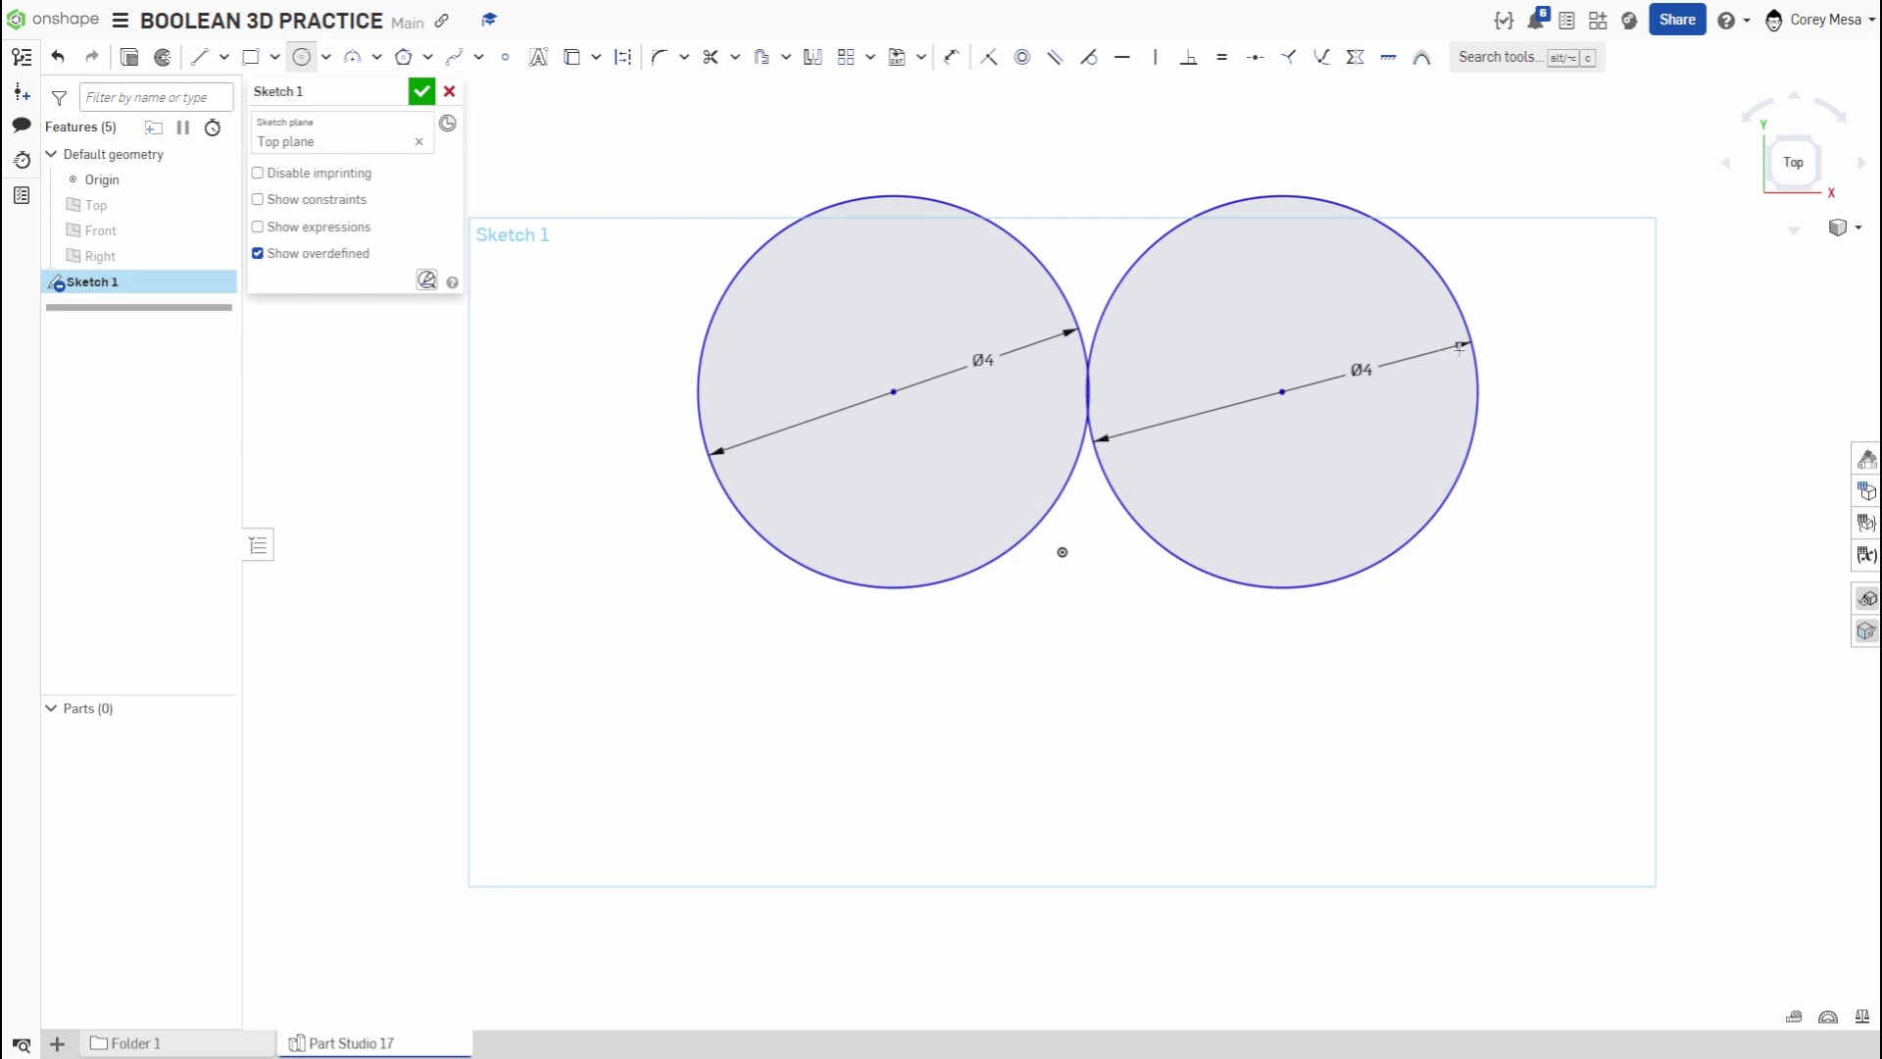
pyautogui.press('Escape')
# - Transform the second circle about 1.5 in horizontally toward the first so that the two overlap
pyautogui.moveTo(1464, 162); pyautogui.dragTo(1215, 681)
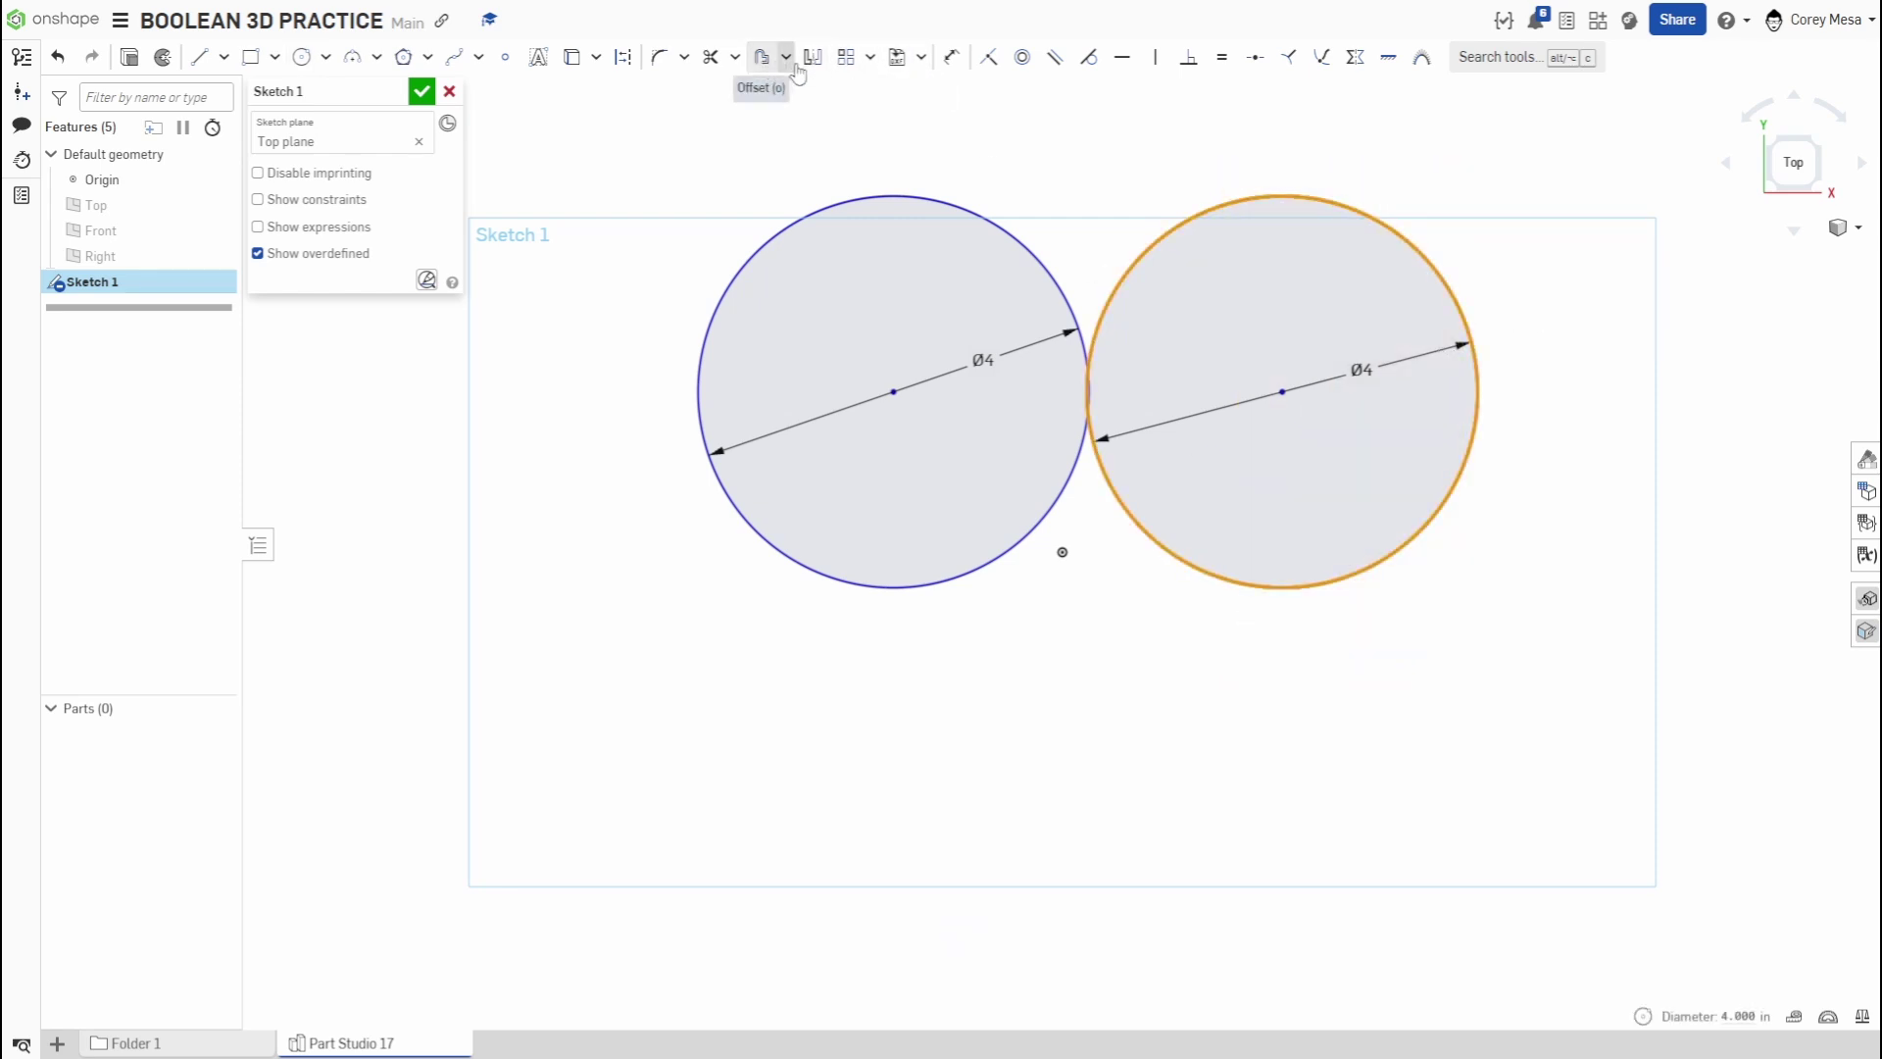
pyautogui.click(870, 57)
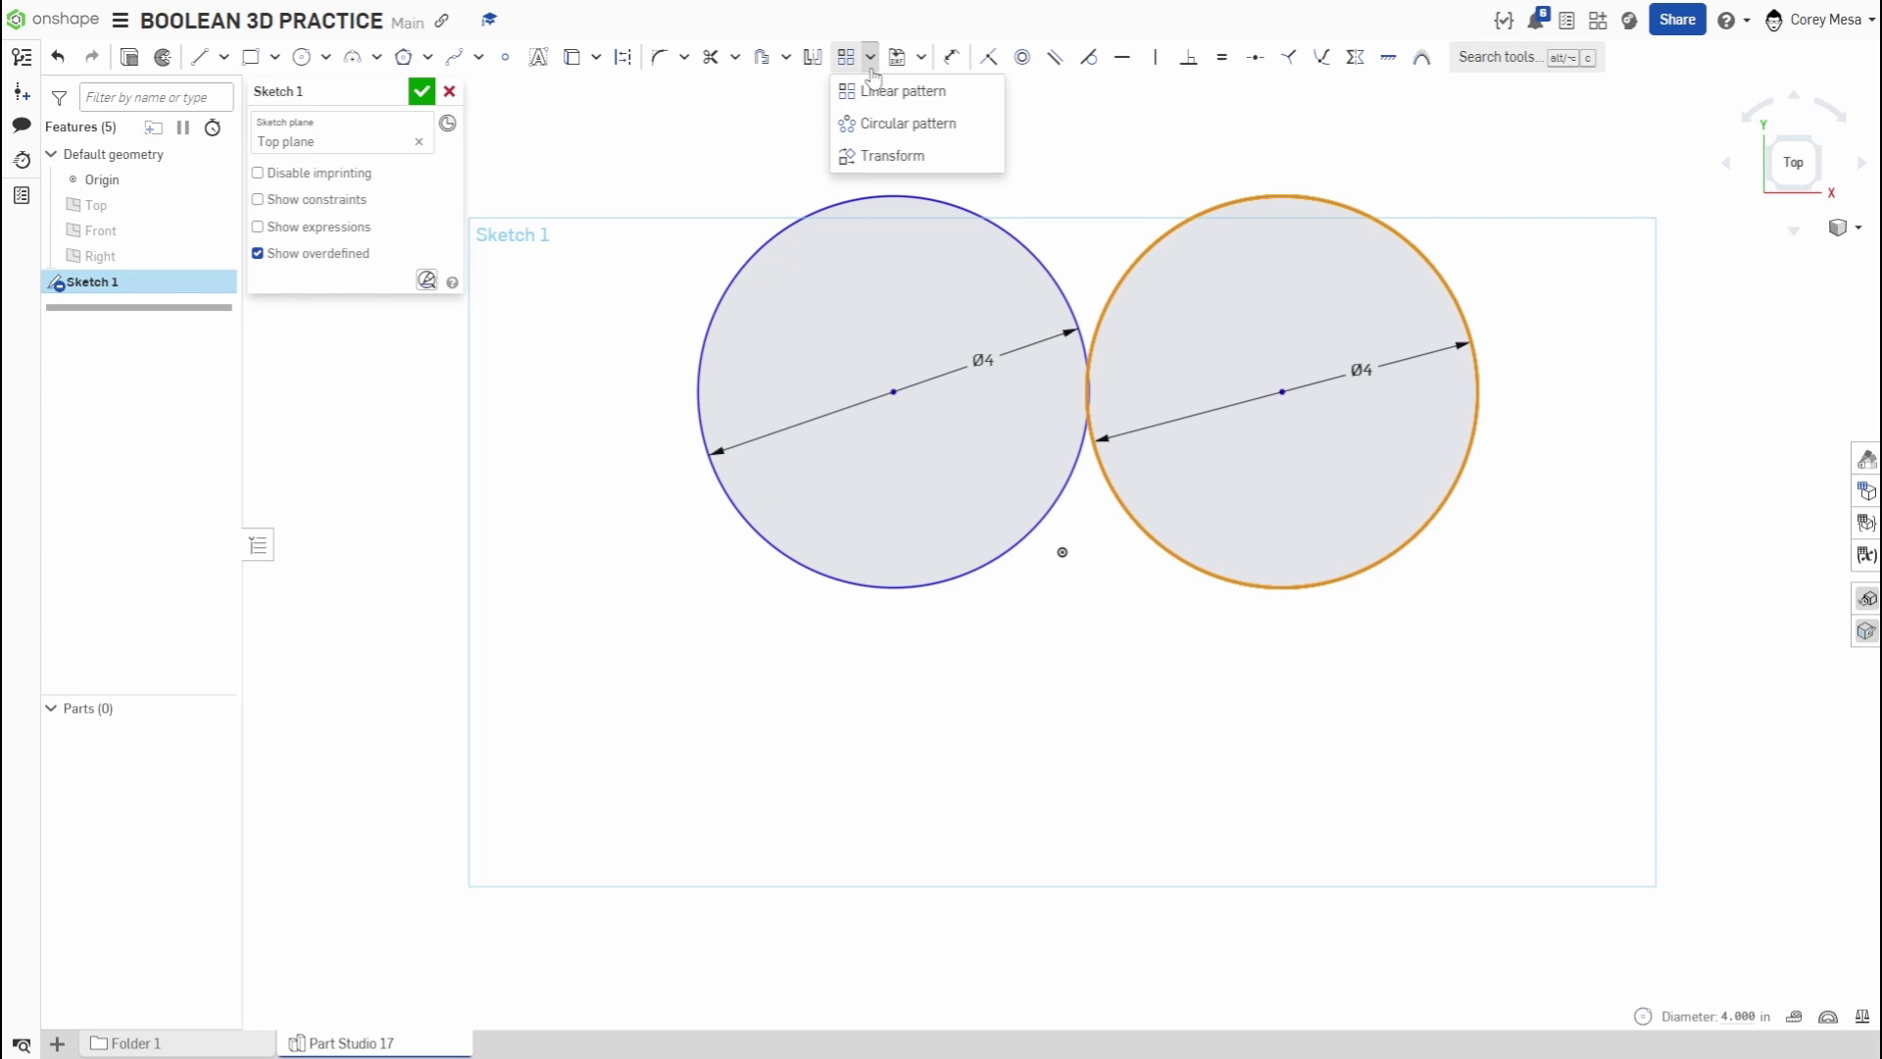
pyautogui.click(892, 155)
pyautogui.moveTo(1354, 394); pyautogui.dragTo(1196, 383)
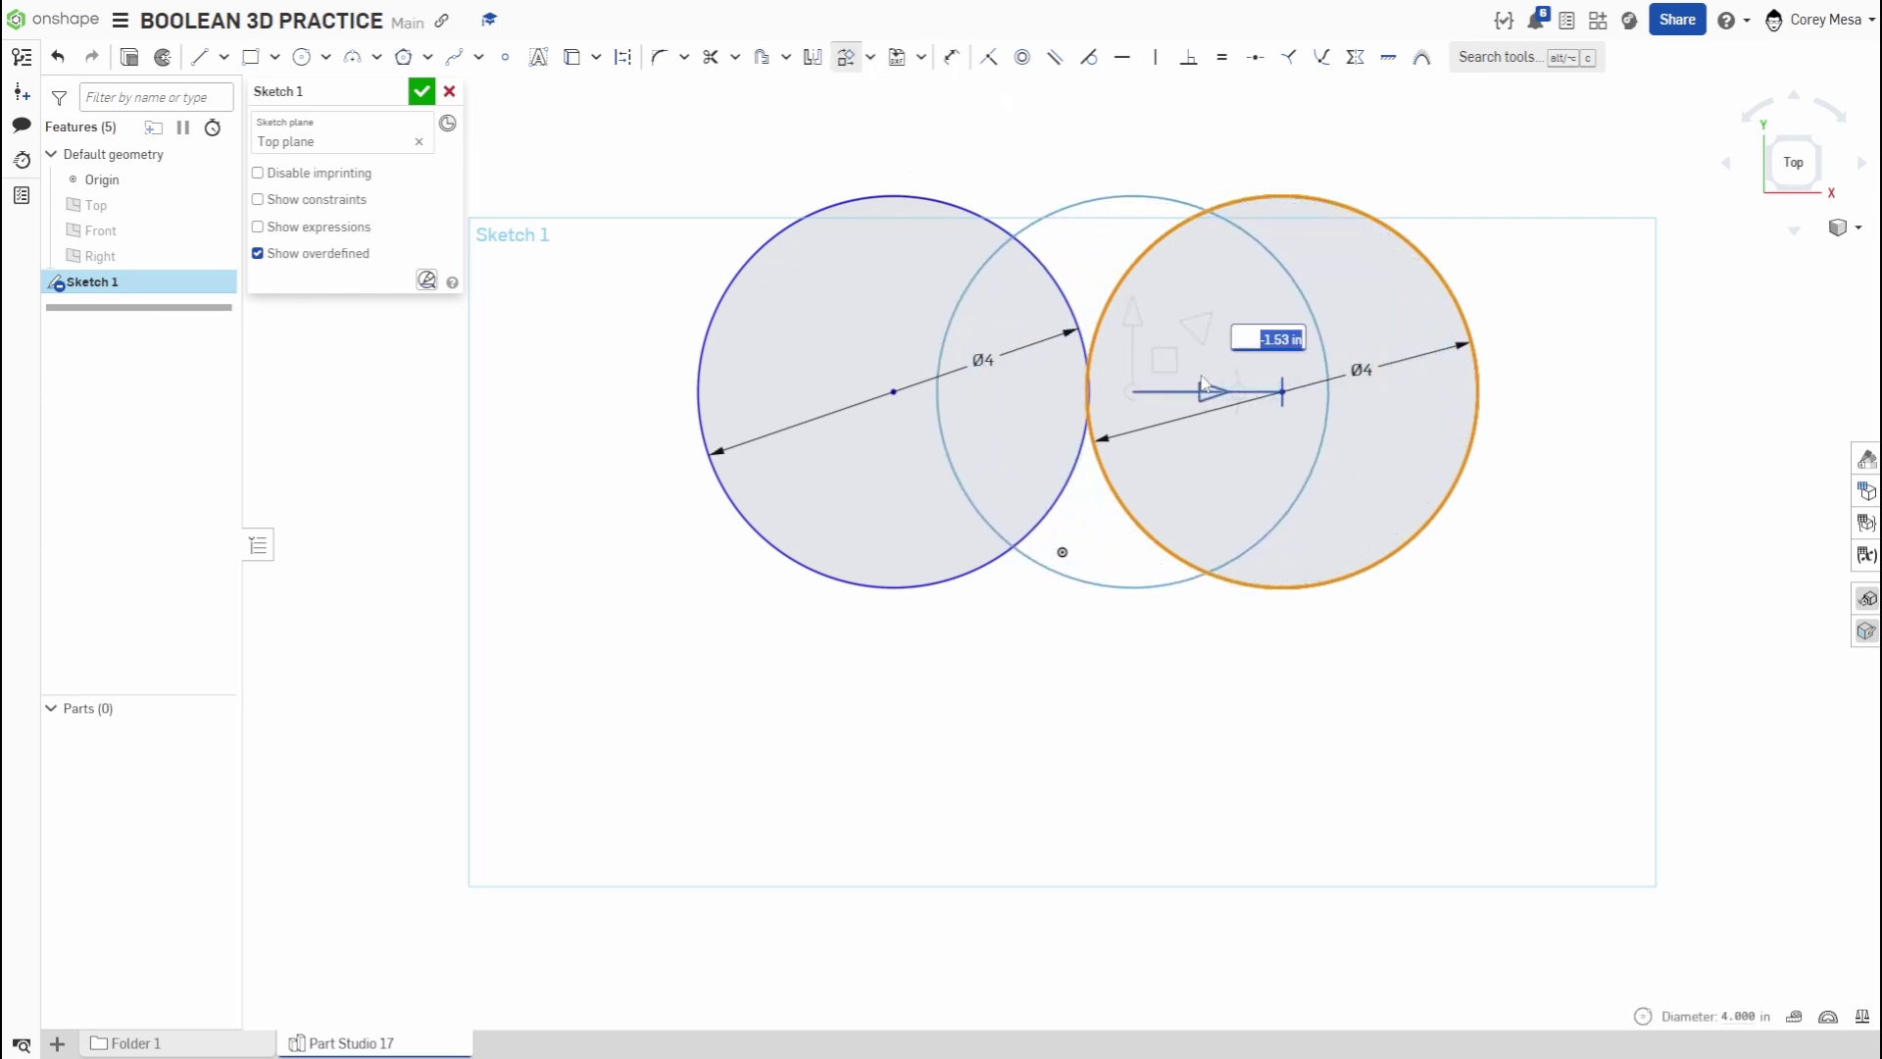
pyautogui.click(1558, 583)
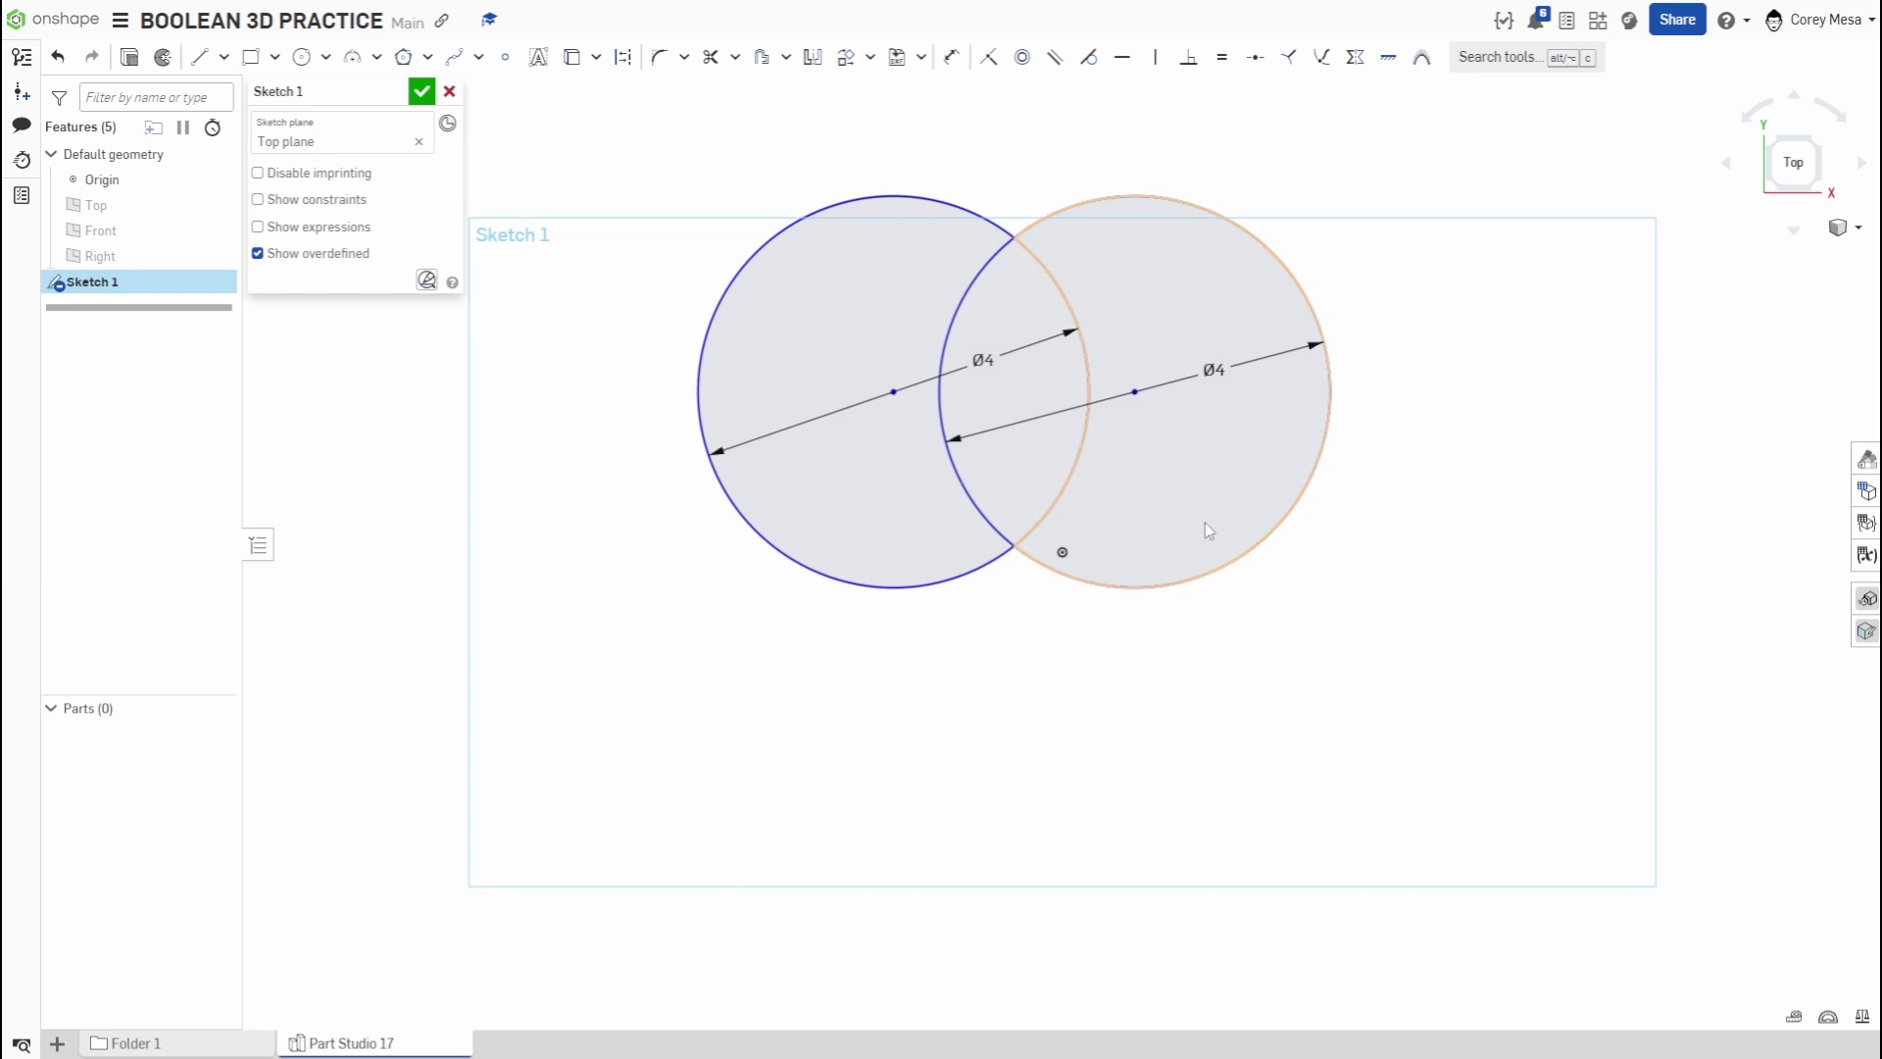
# - Dimension the first circle's center 2 in vertically from the origin
pyautogui.press('u')
pyautogui.click(892, 392)
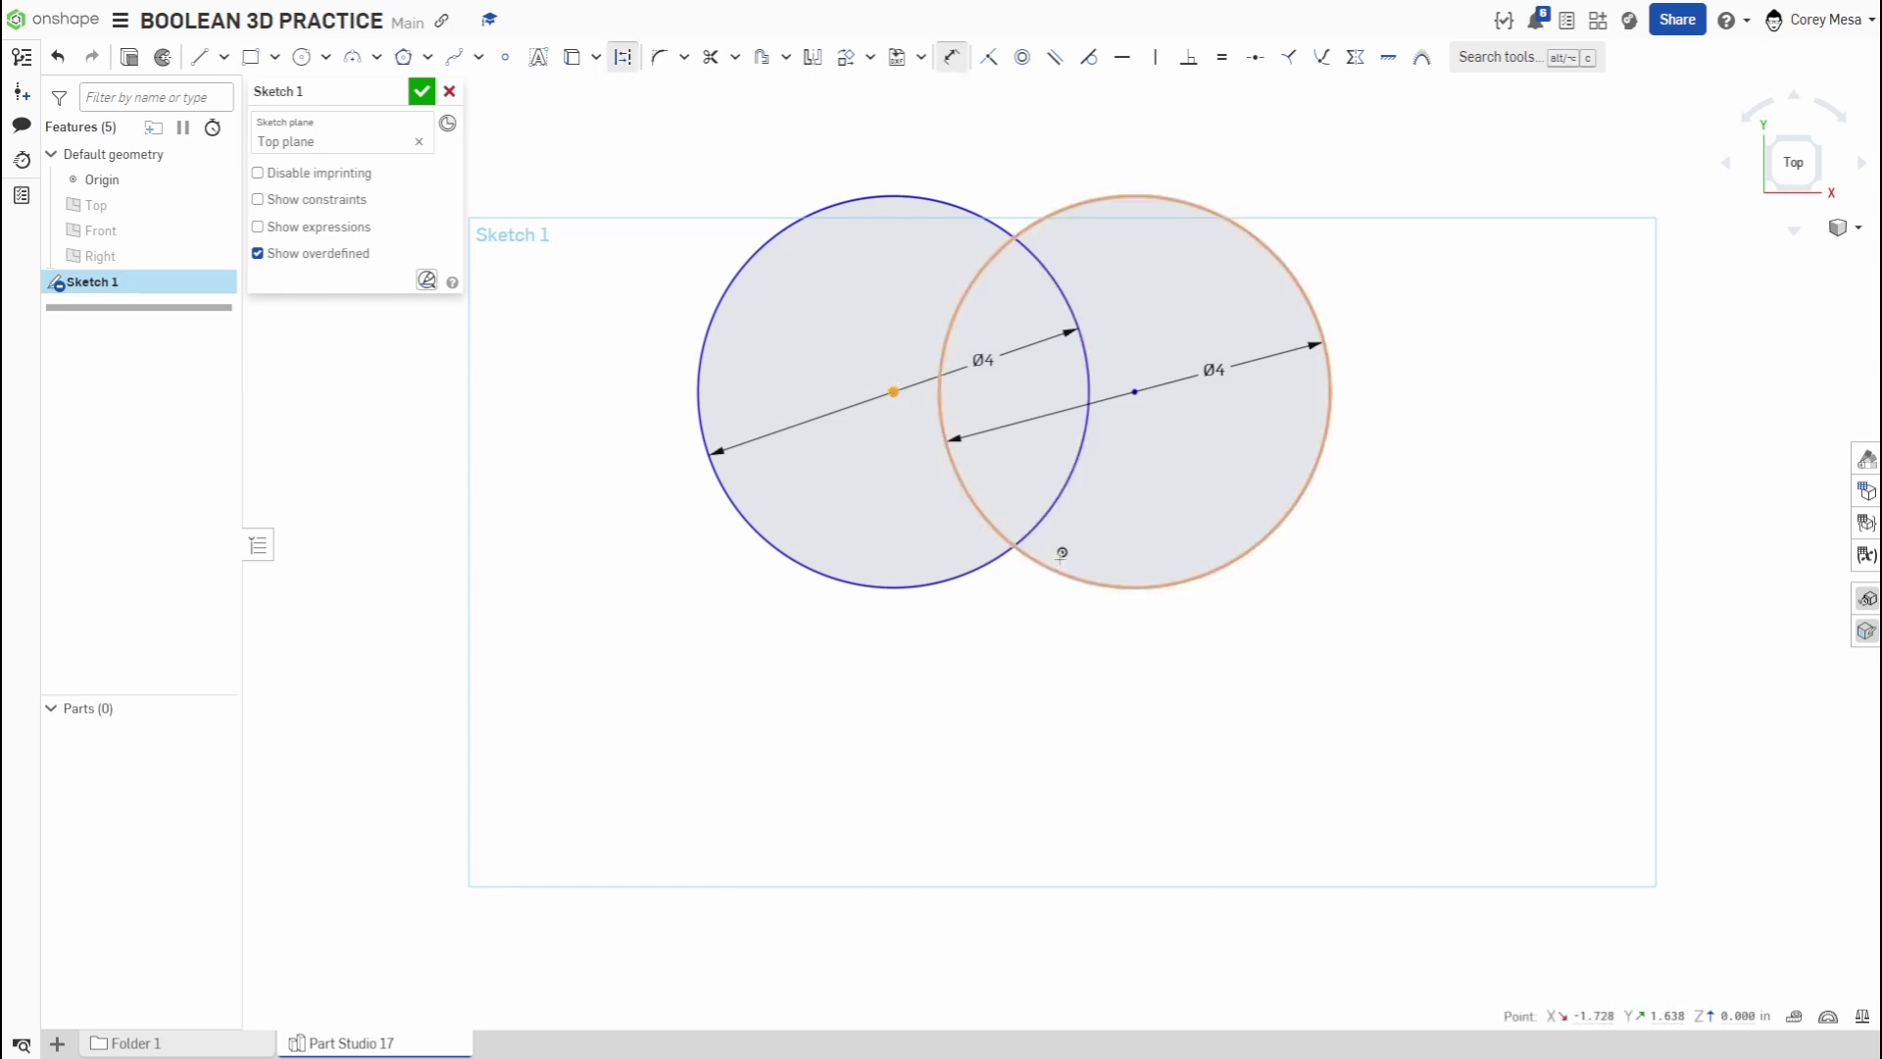
pyautogui.click(1062, 552)
pyautogui.click(766, 455)
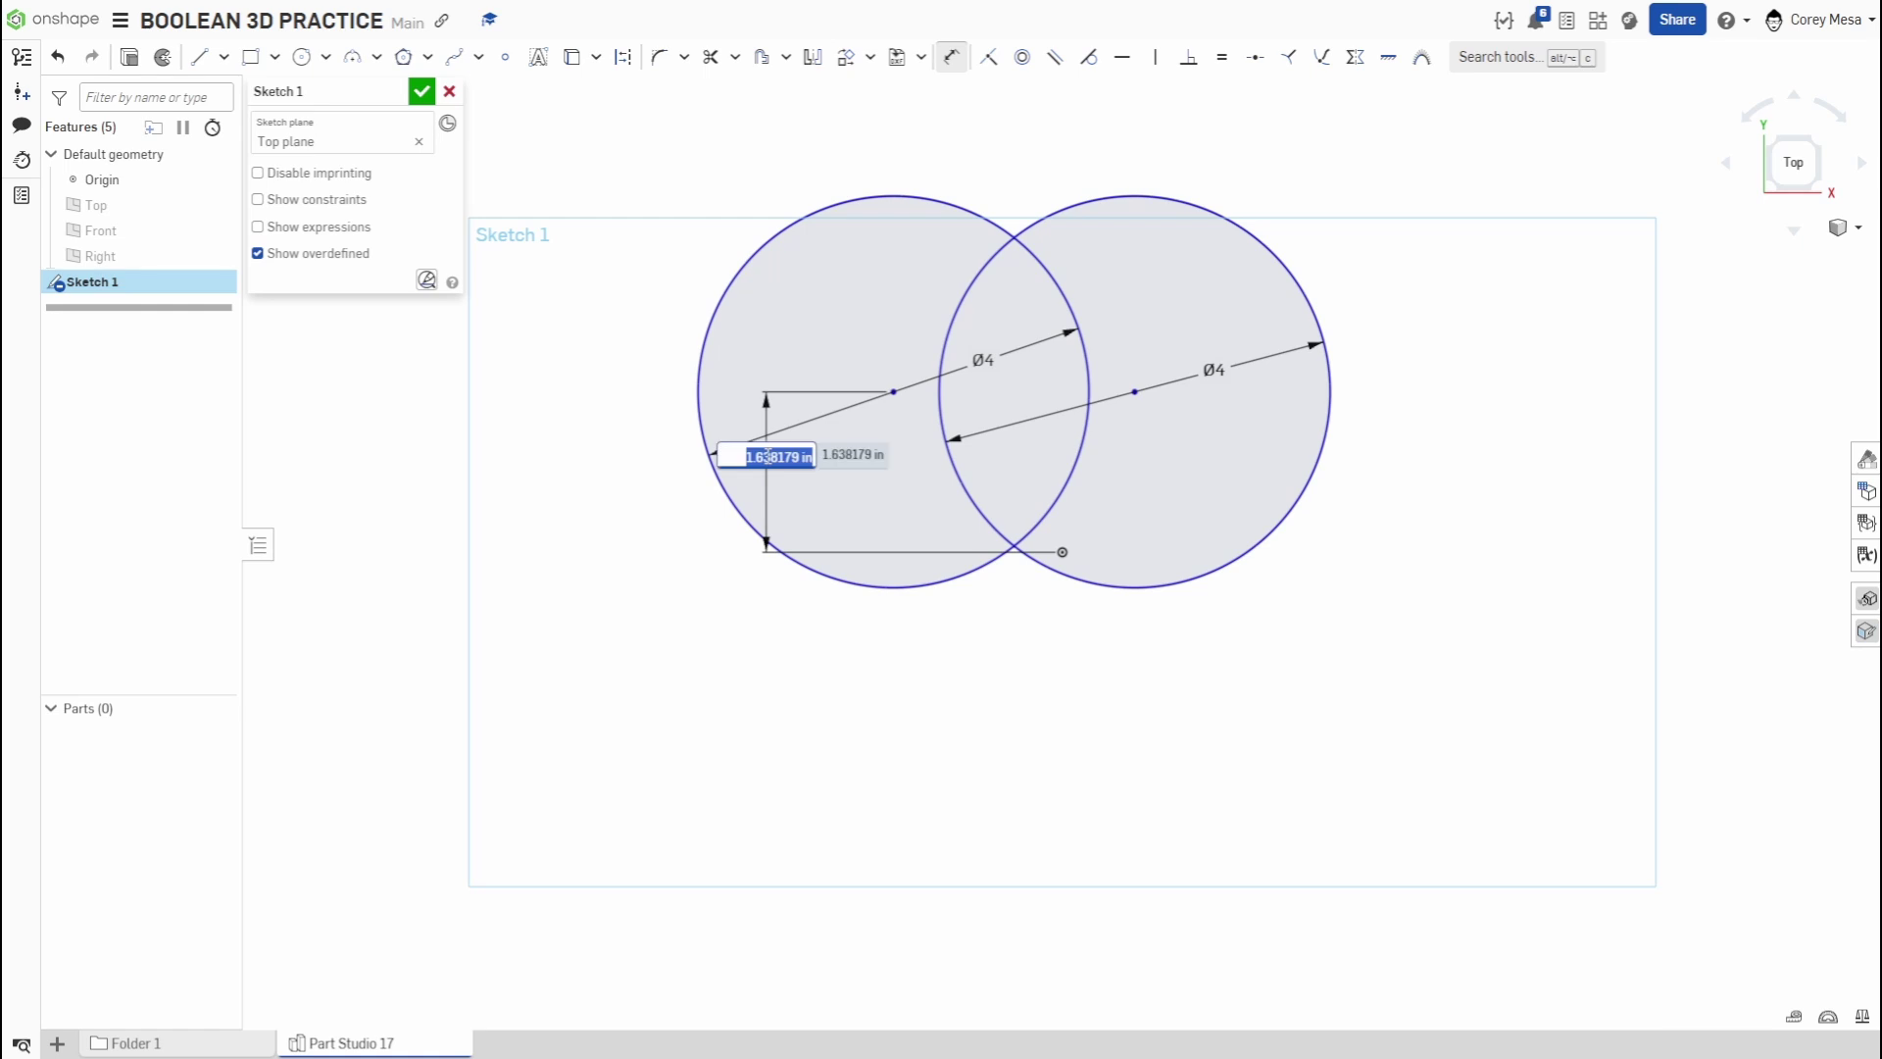
pyautogui.write('2')
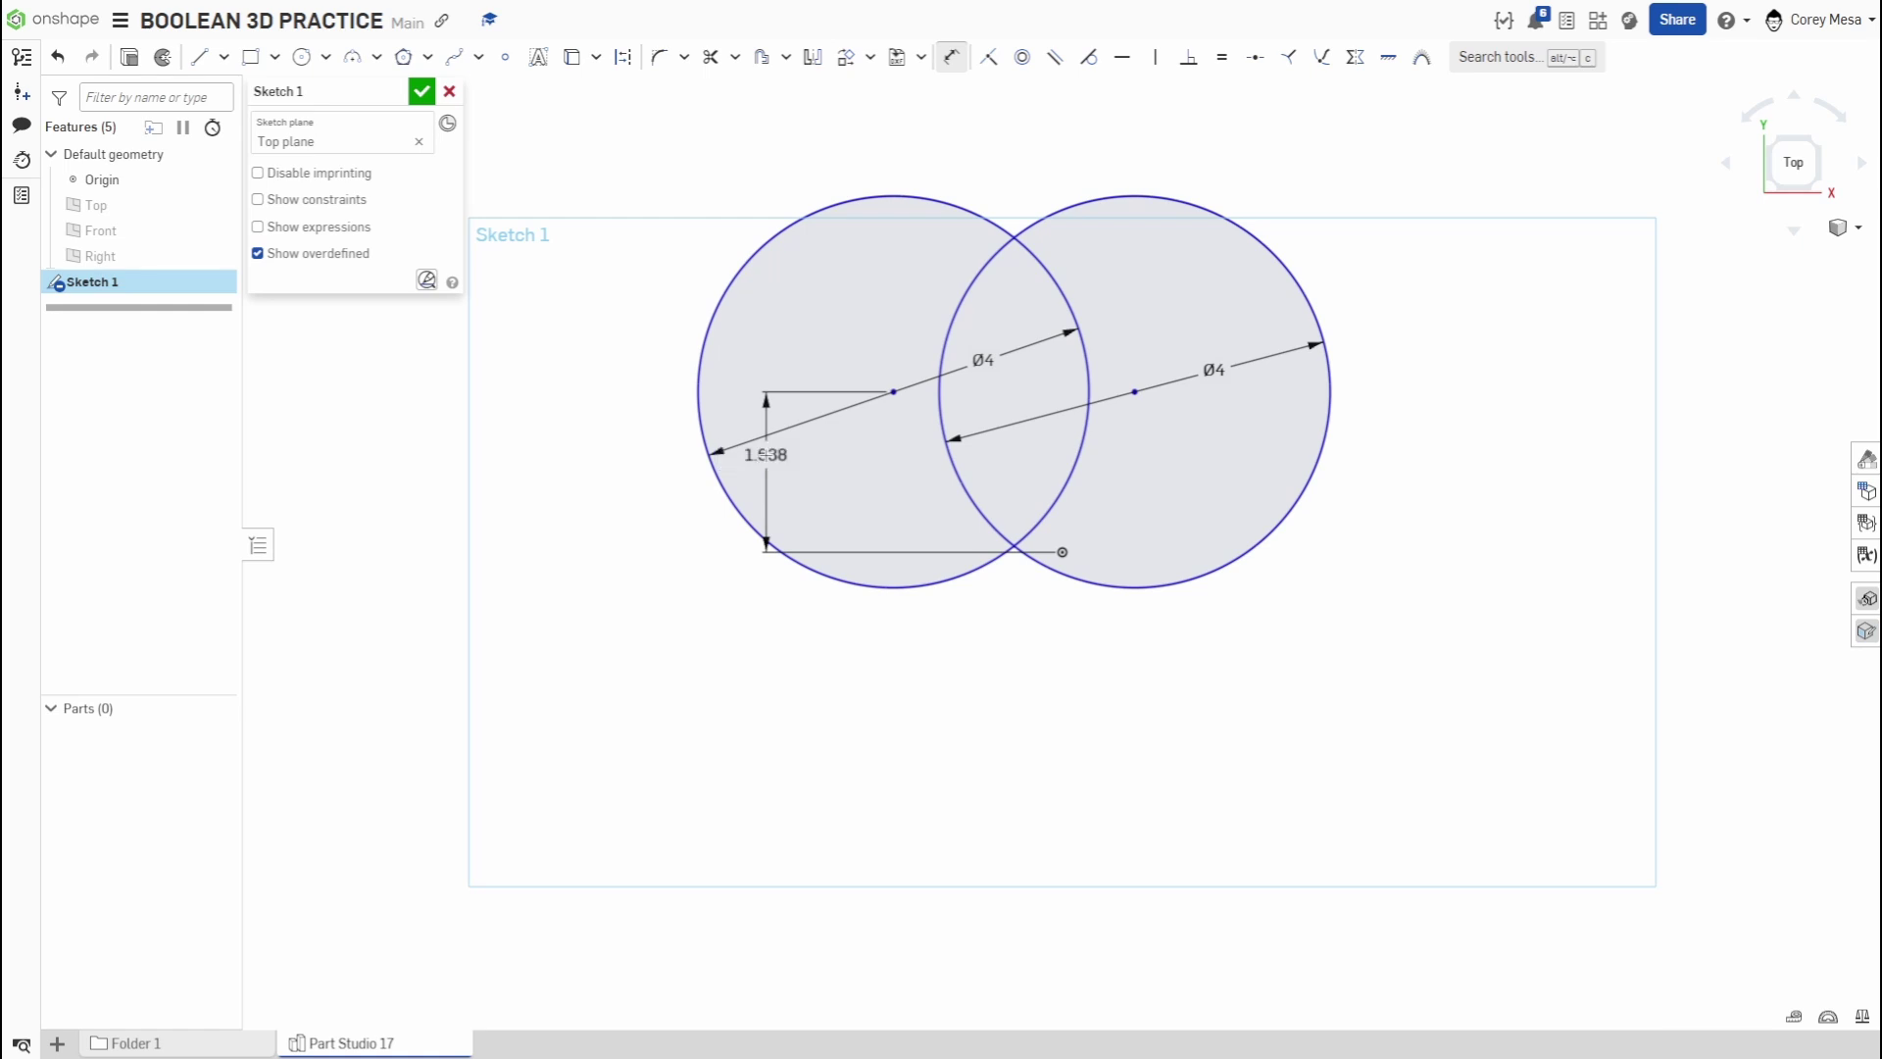
pyautogui.press('Return')
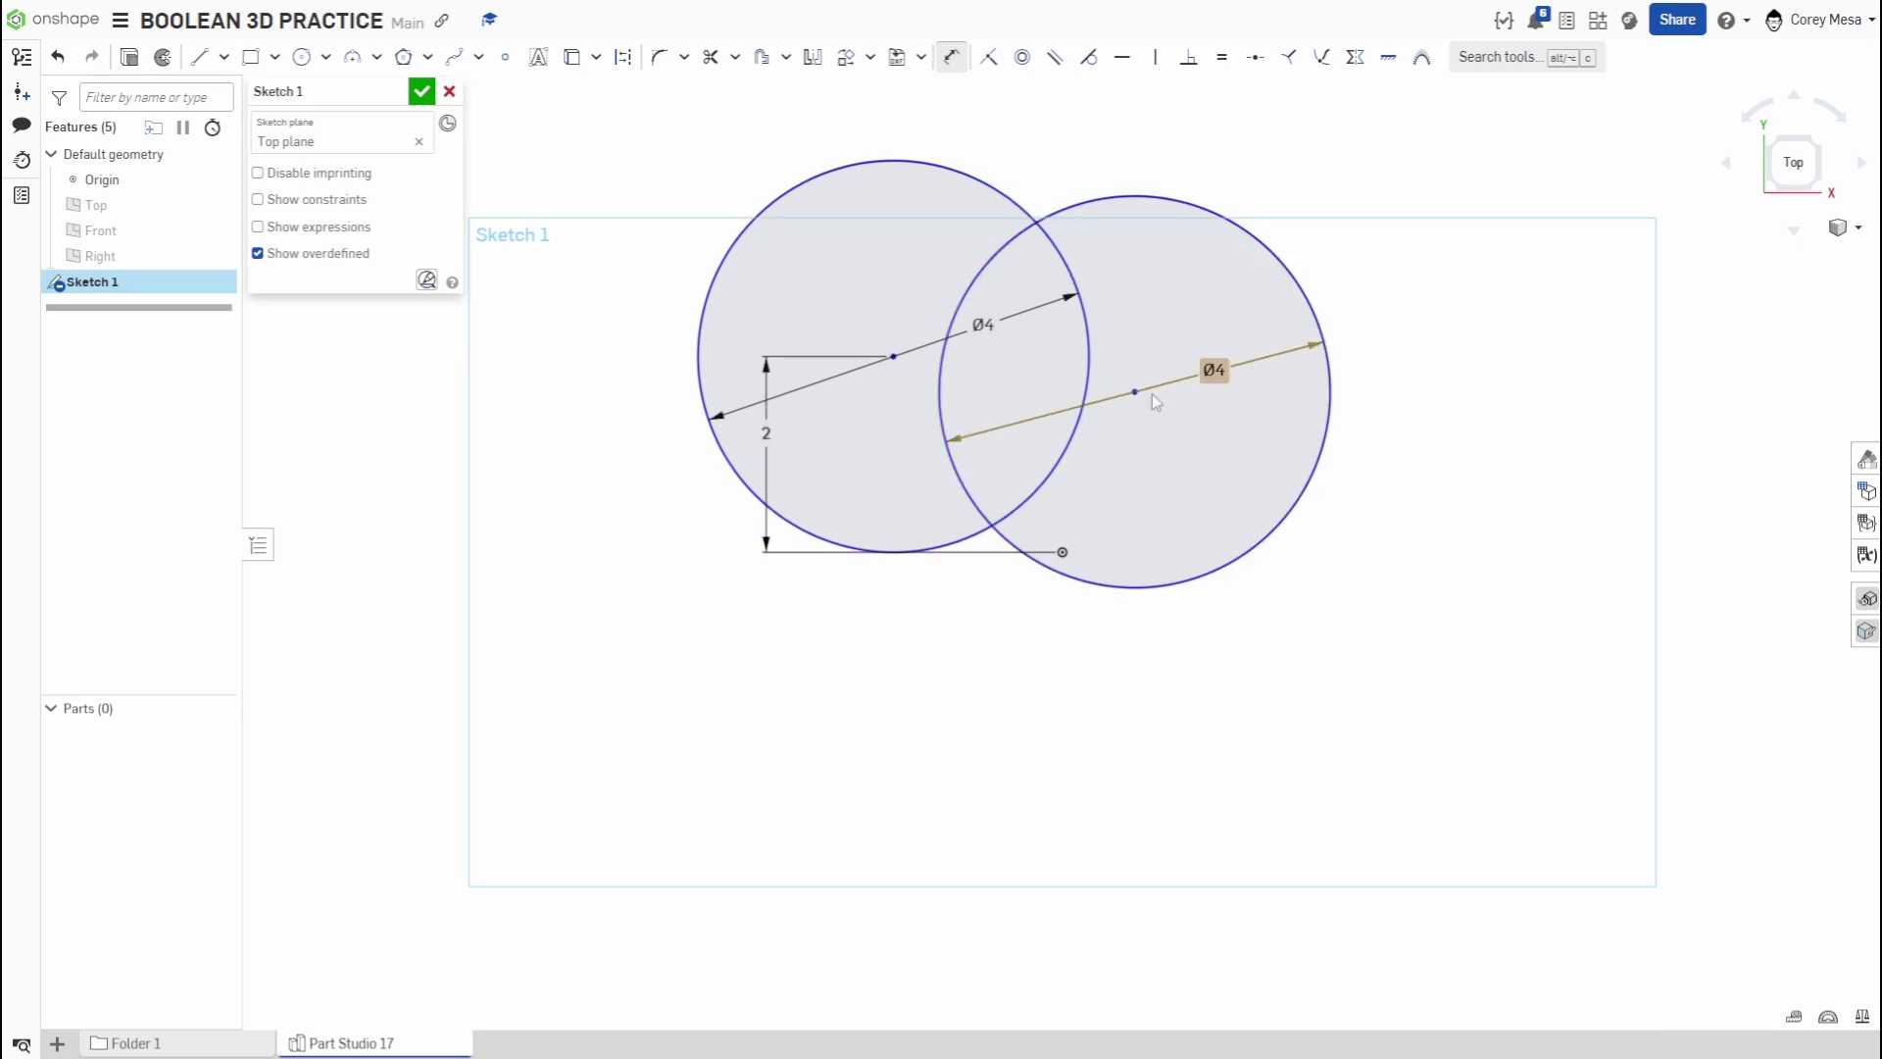
# - Dimension the horizontal distance between the two circle centers as 2 in
pyautogui.press('d')
pyautogui.click(892, 357)
pyautogui.click(1134, 391)
pyautogui.click(1002, 339)
pyautogui.write('2')
pyautogui.press('Return')
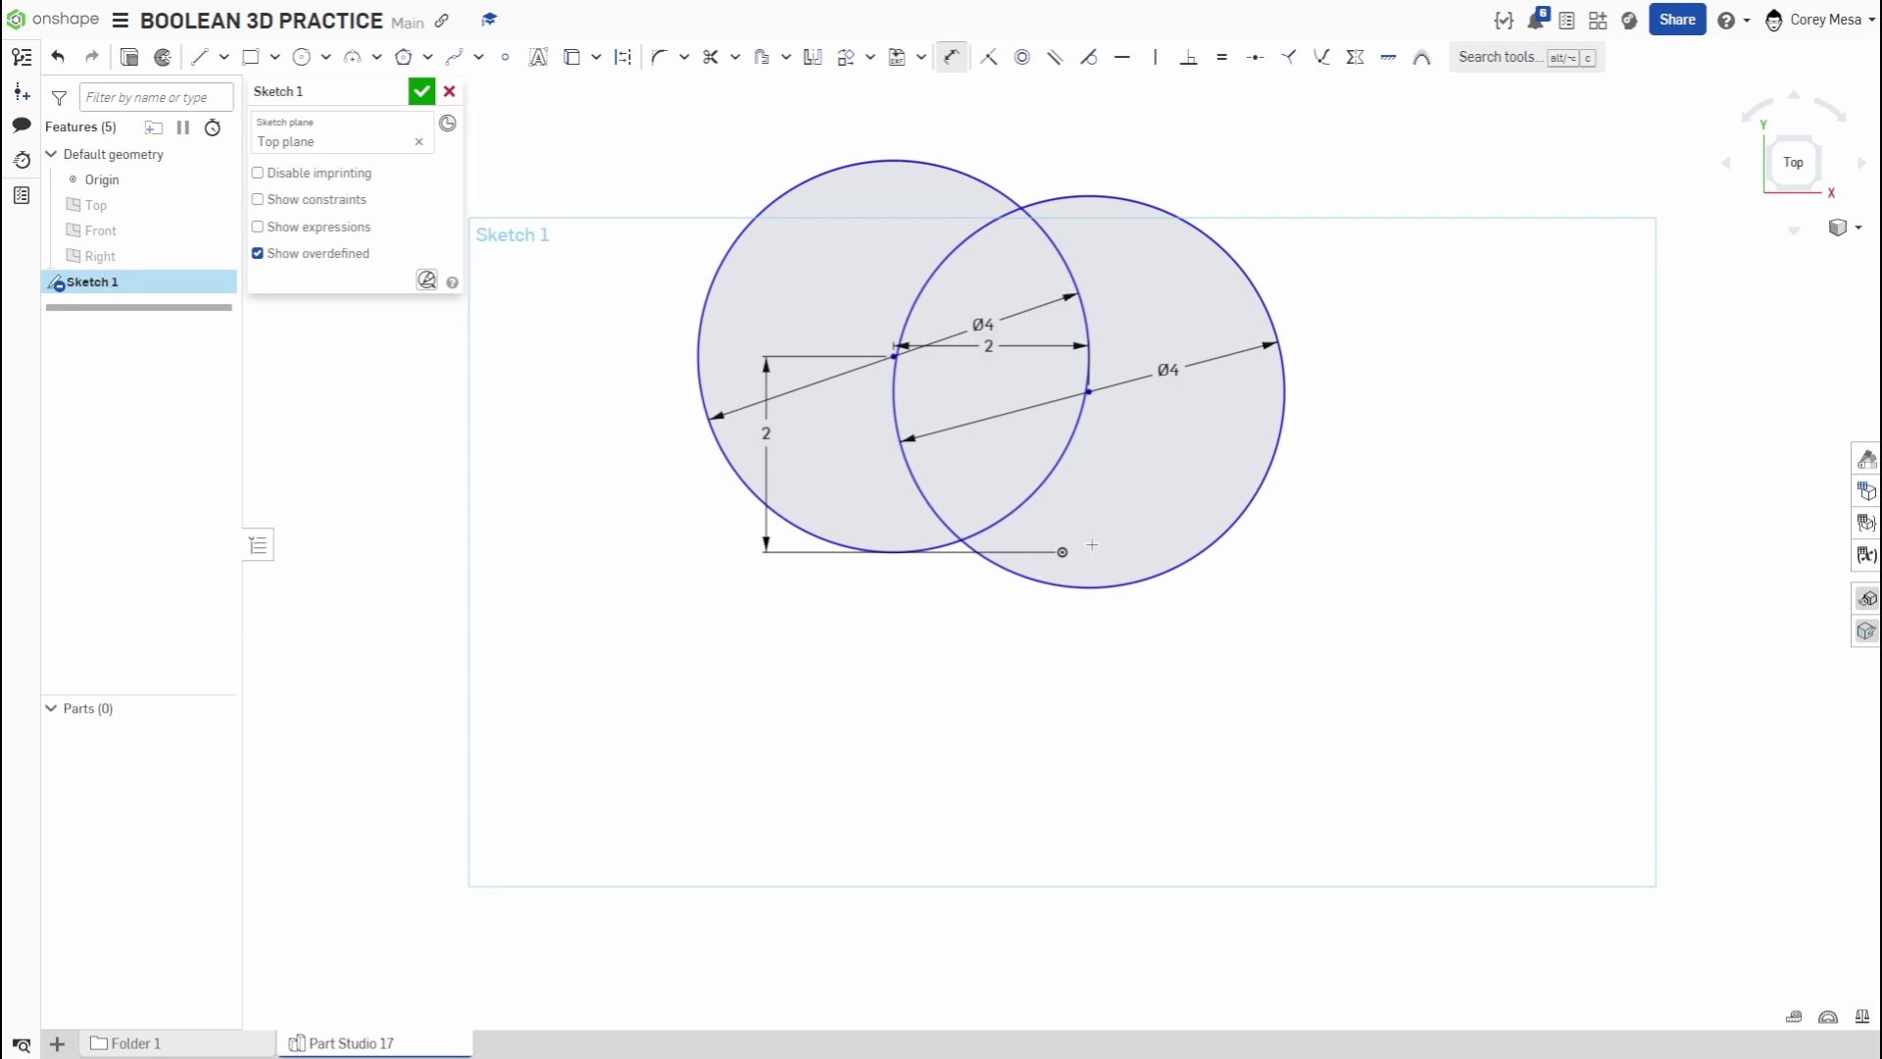
pyautogui.press('Escape')
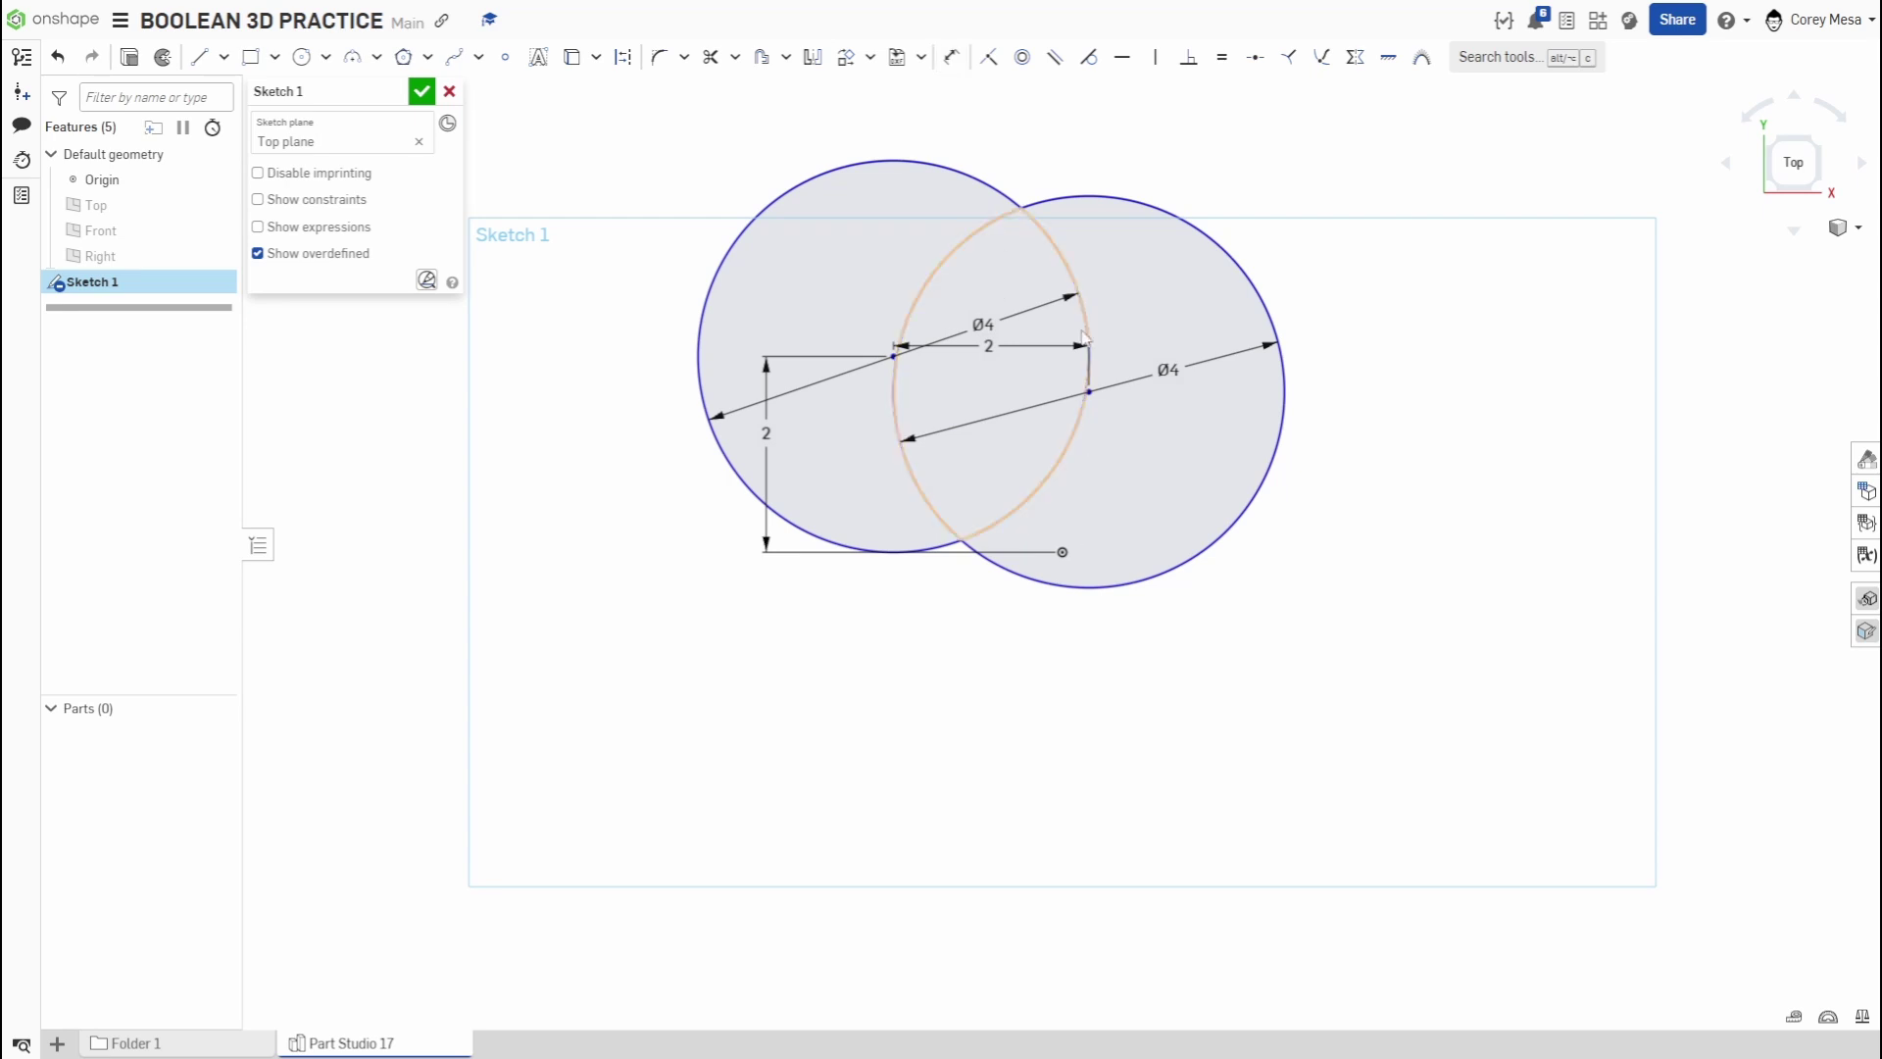
# - Align the centers of the two circles with a horizontal constraint
pyautogui.press('d')
pyautogui.click(1089, 392)
pyautogui.click(887, 357)
pyautogui.press('h')
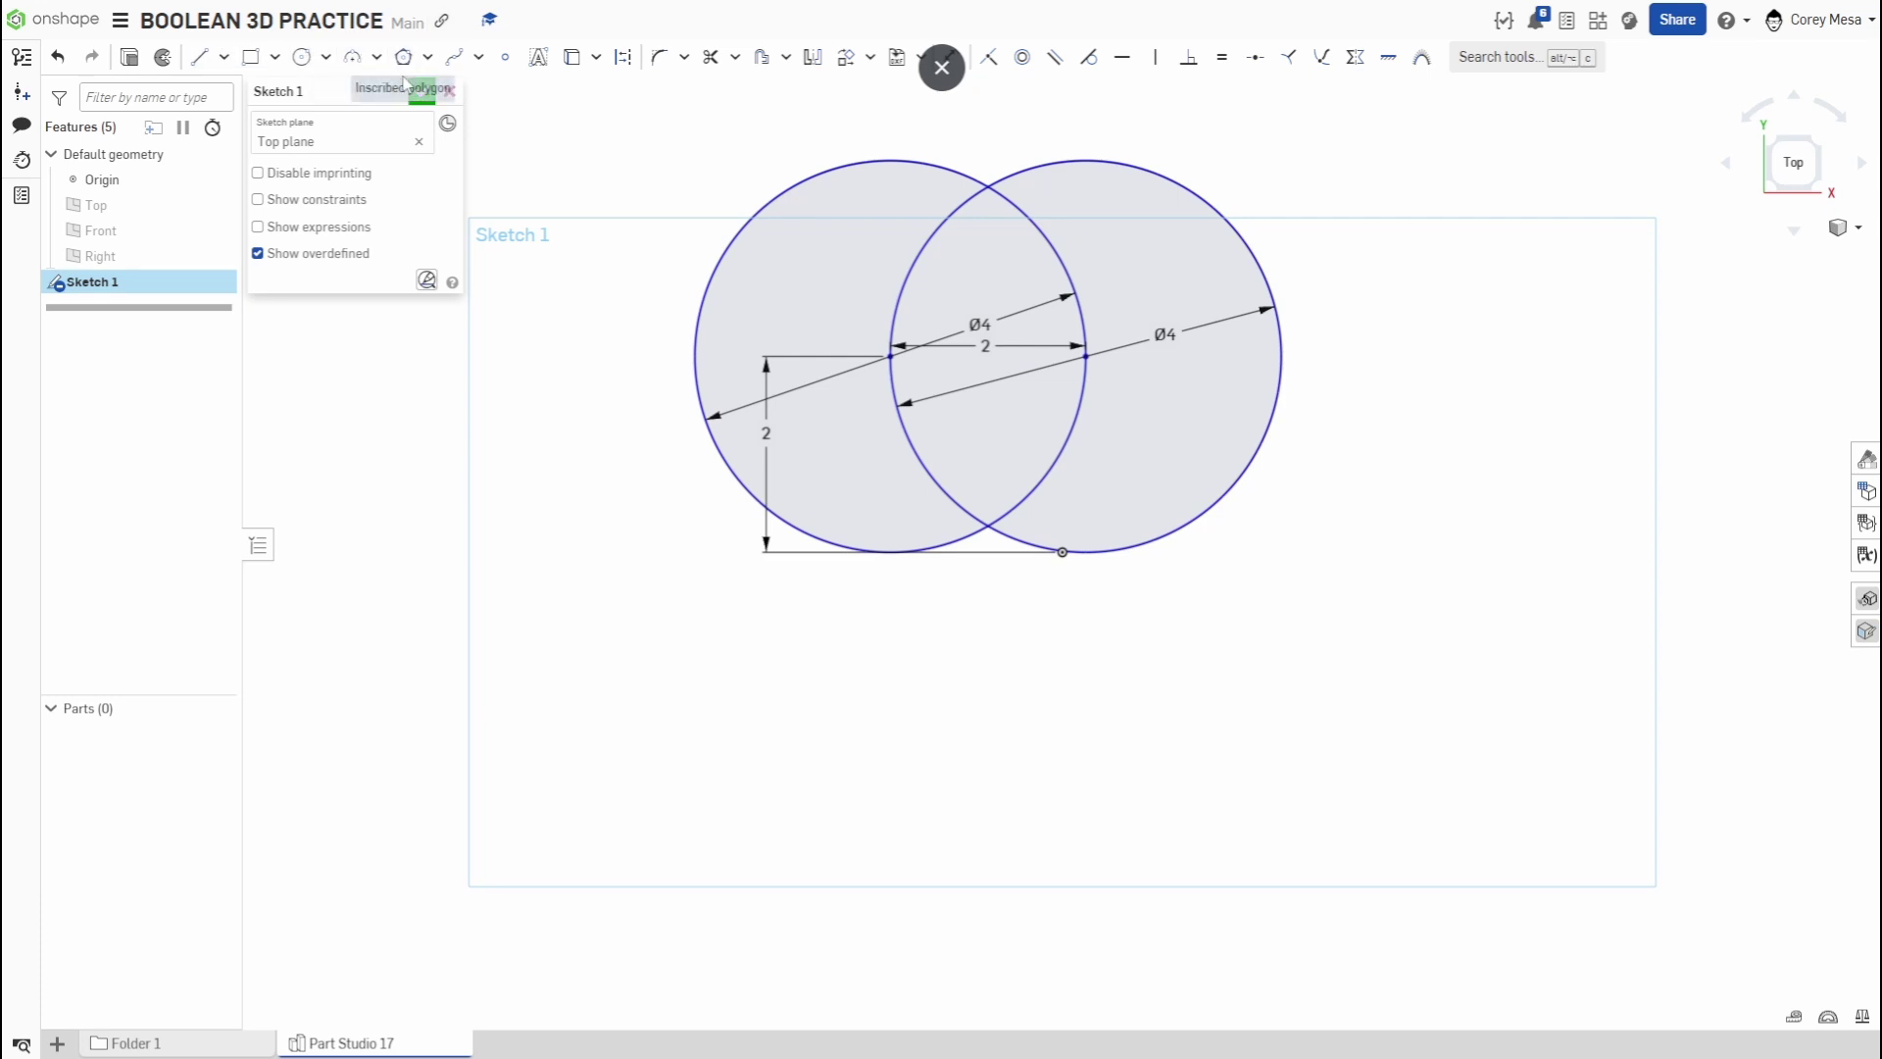
# - Draw a third 4 in diameter circle below the other two and shift it so it overlaps both evenly
pyautogui.click(304, 59)
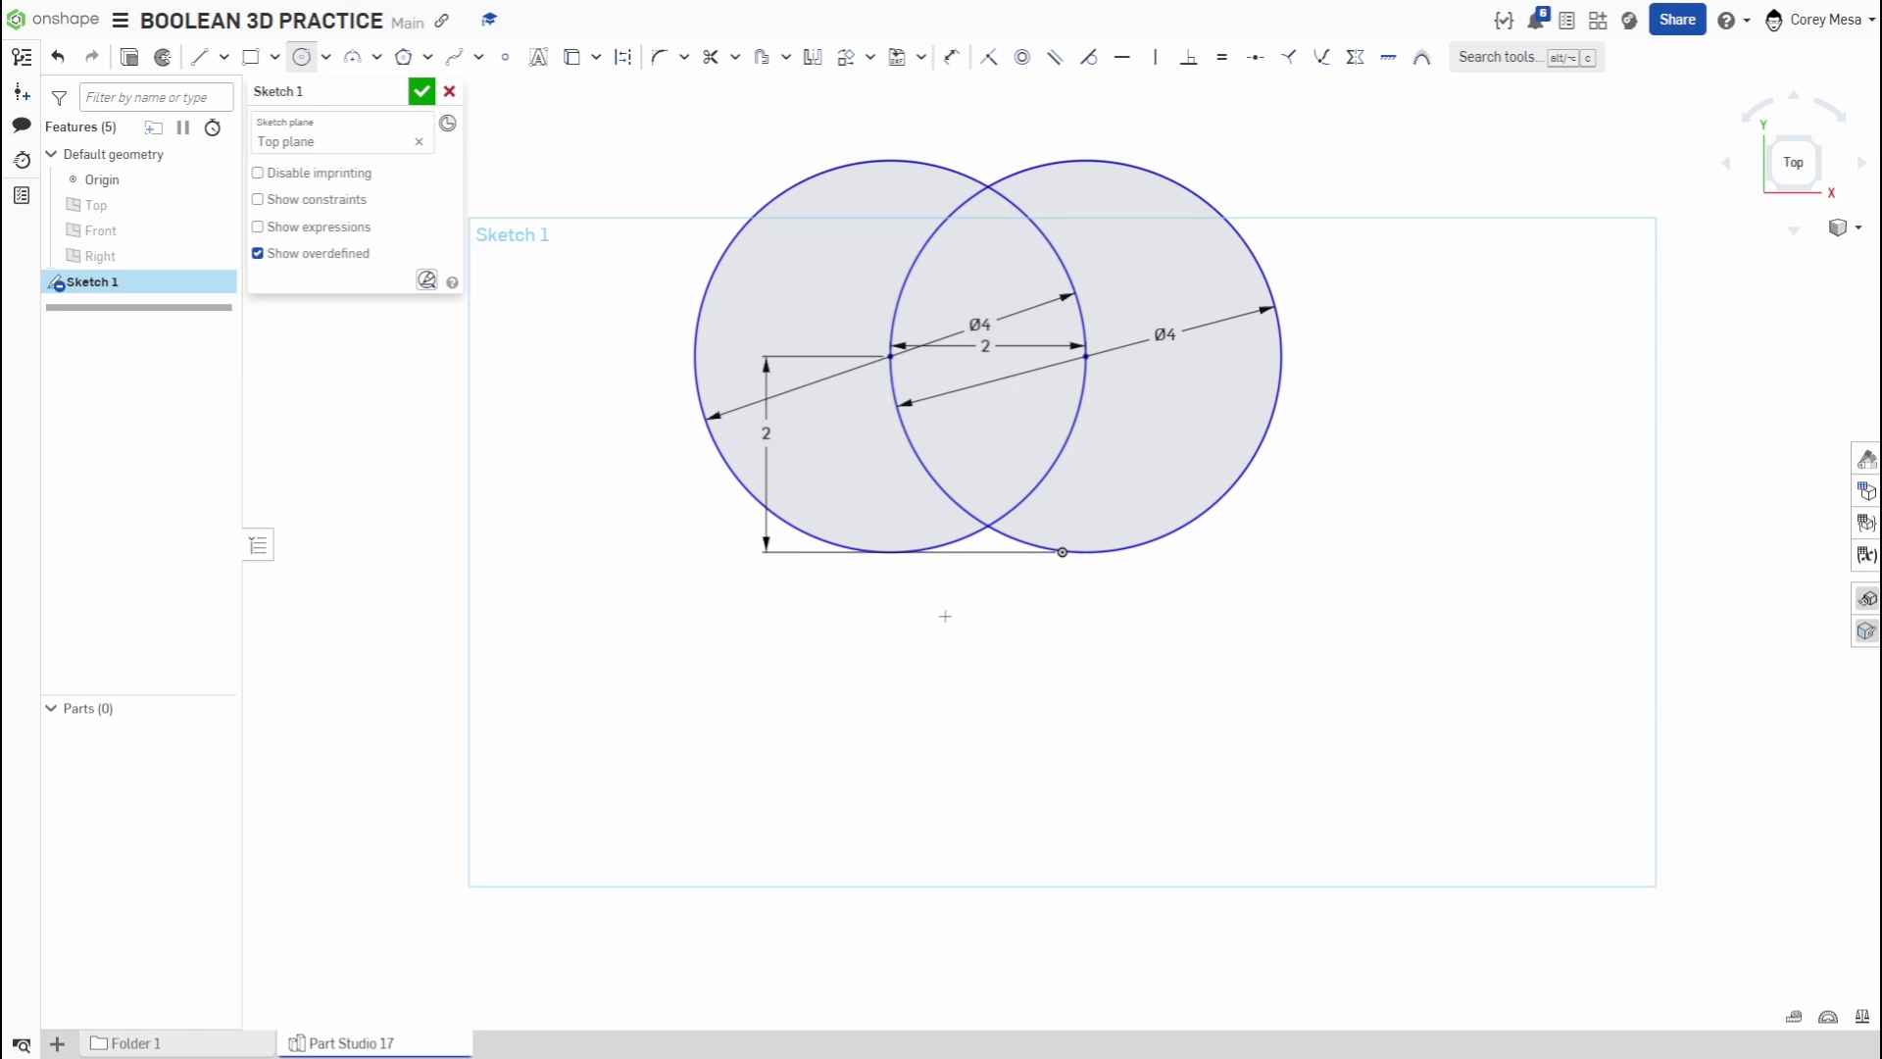
pyautogui.click(968, 670)
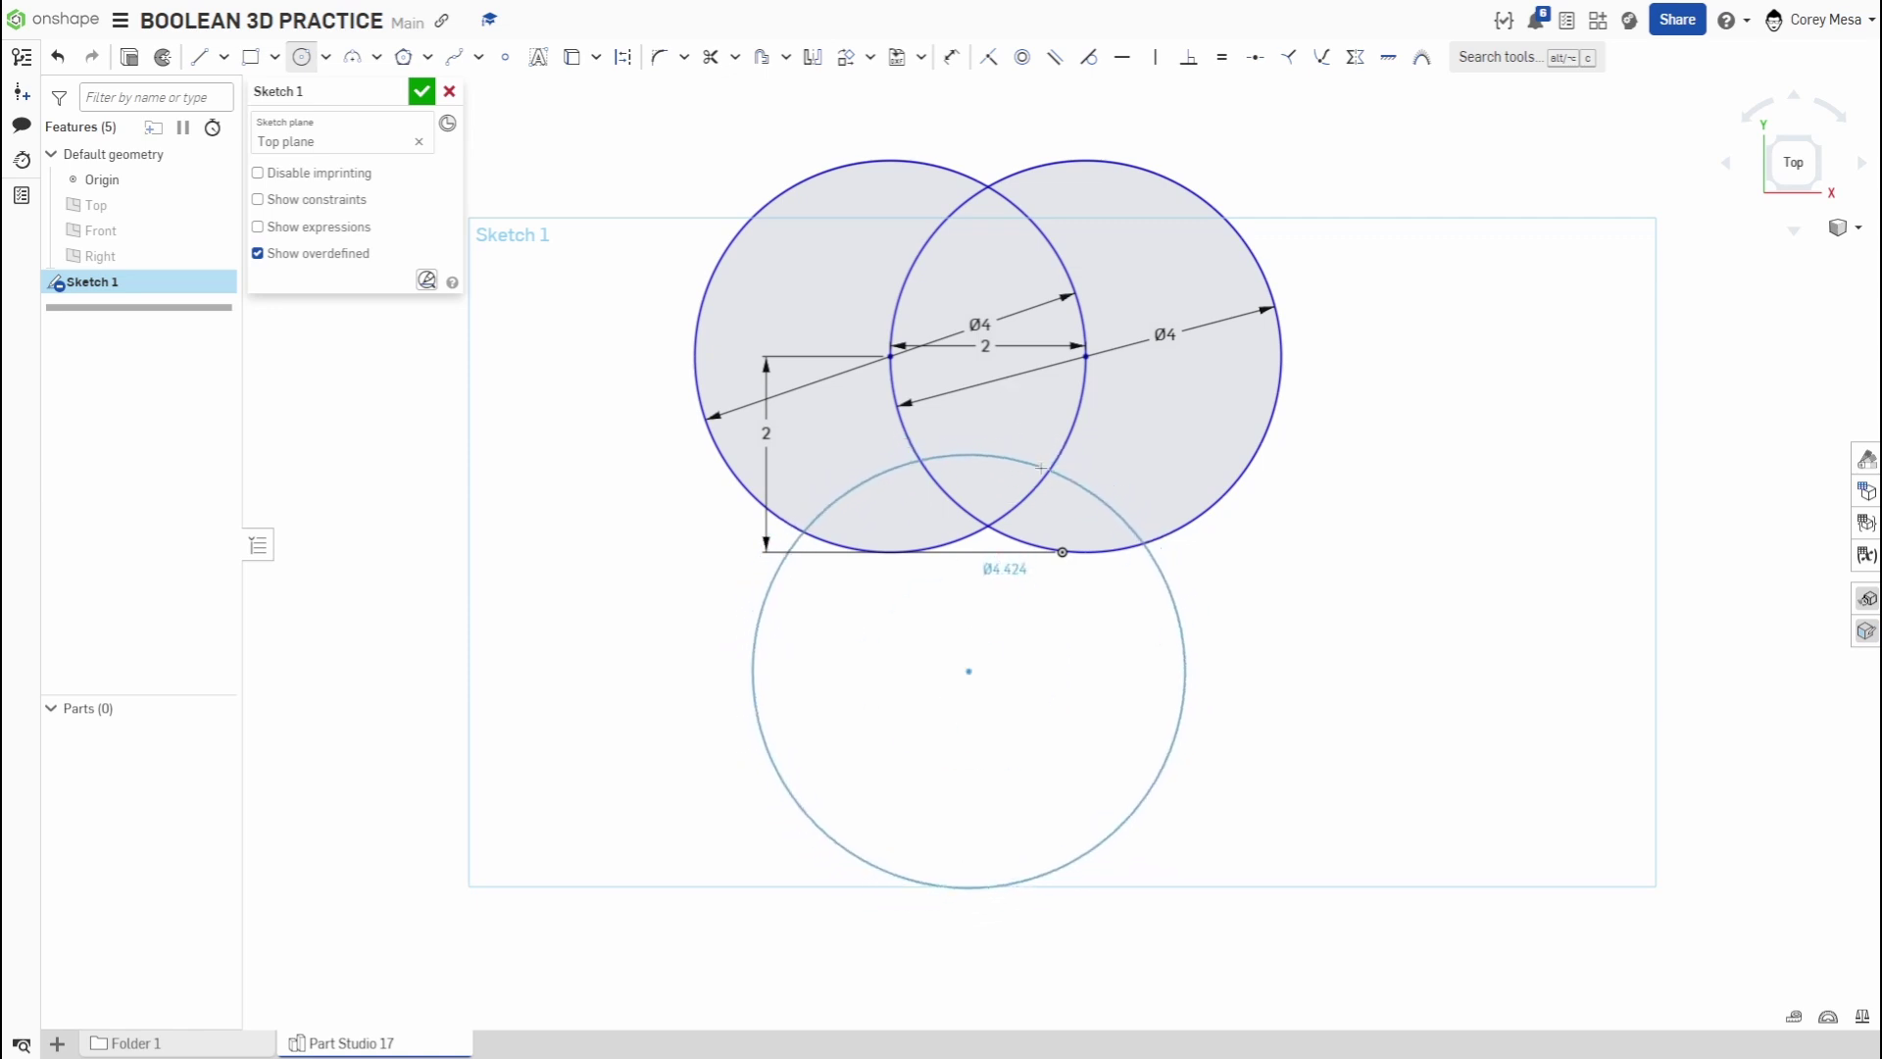
pyautogui.click(1041, 468)
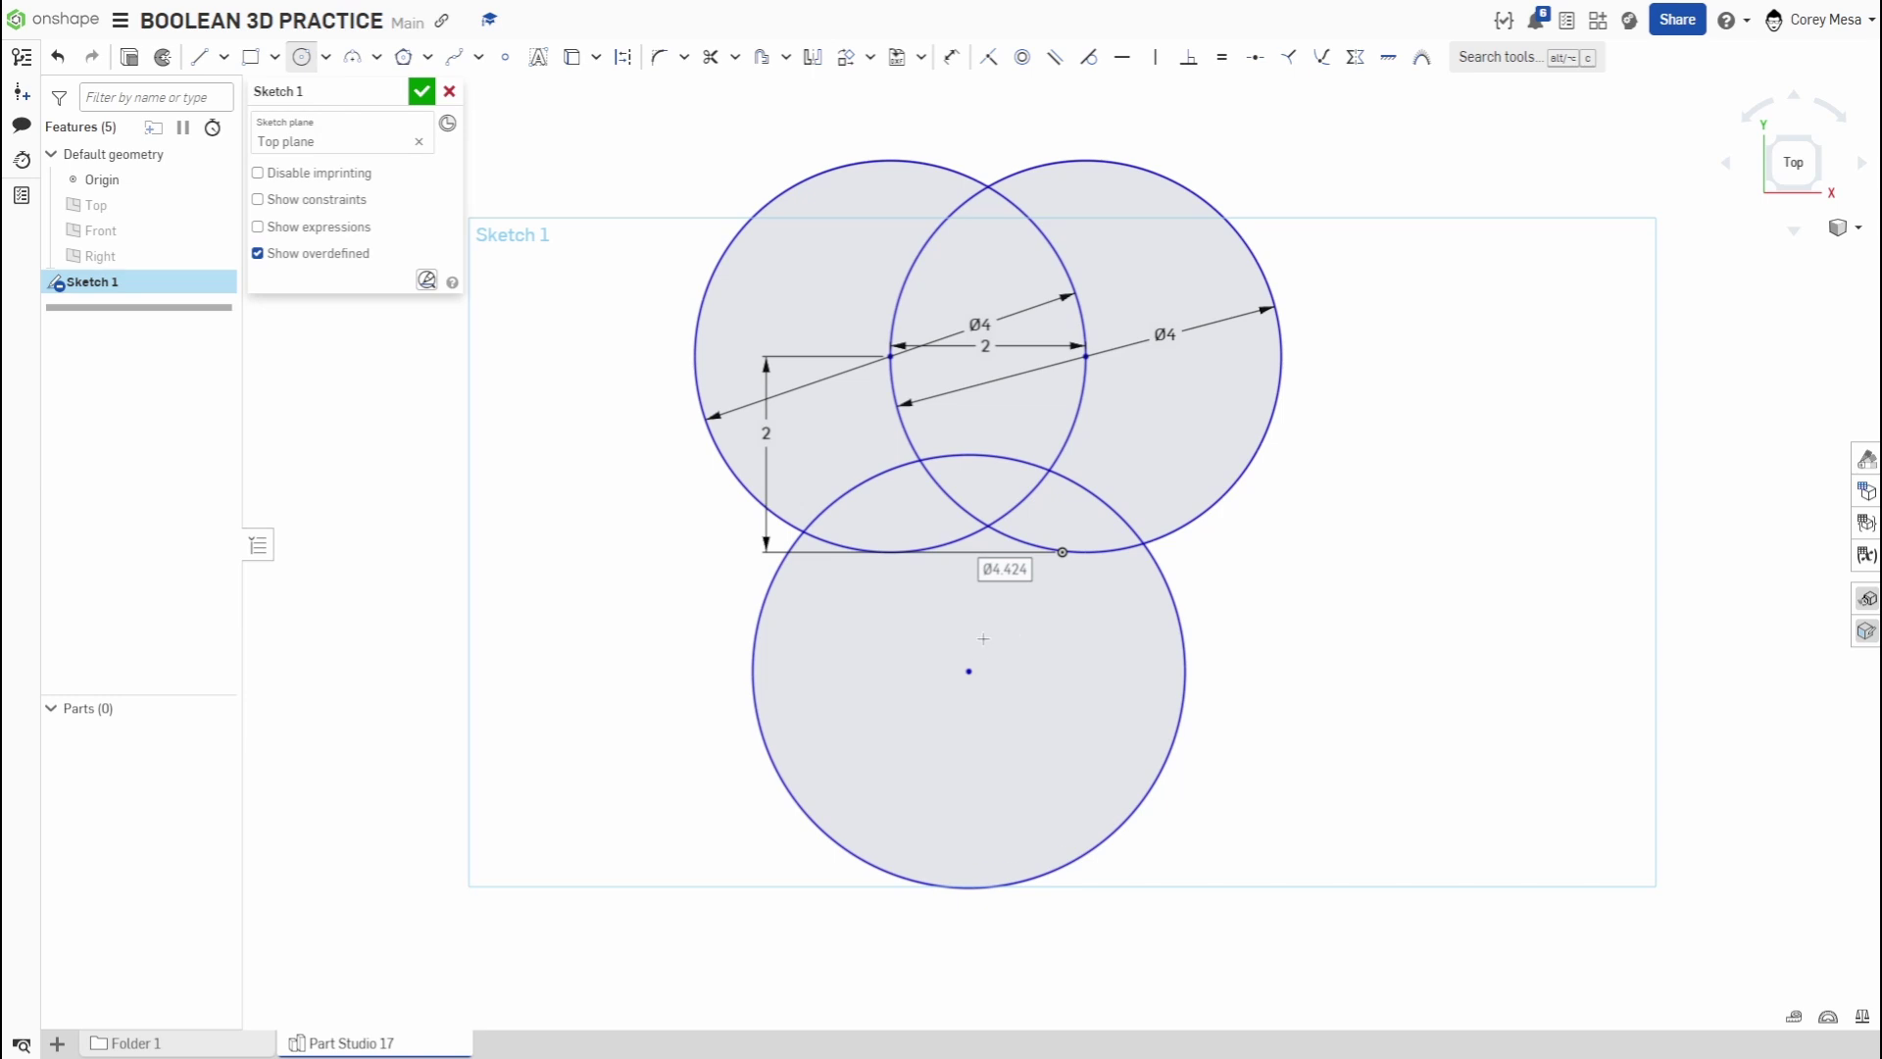
pyautogui.write('4')
pyautogui.press('Return')
pyautogui.press('Escape')
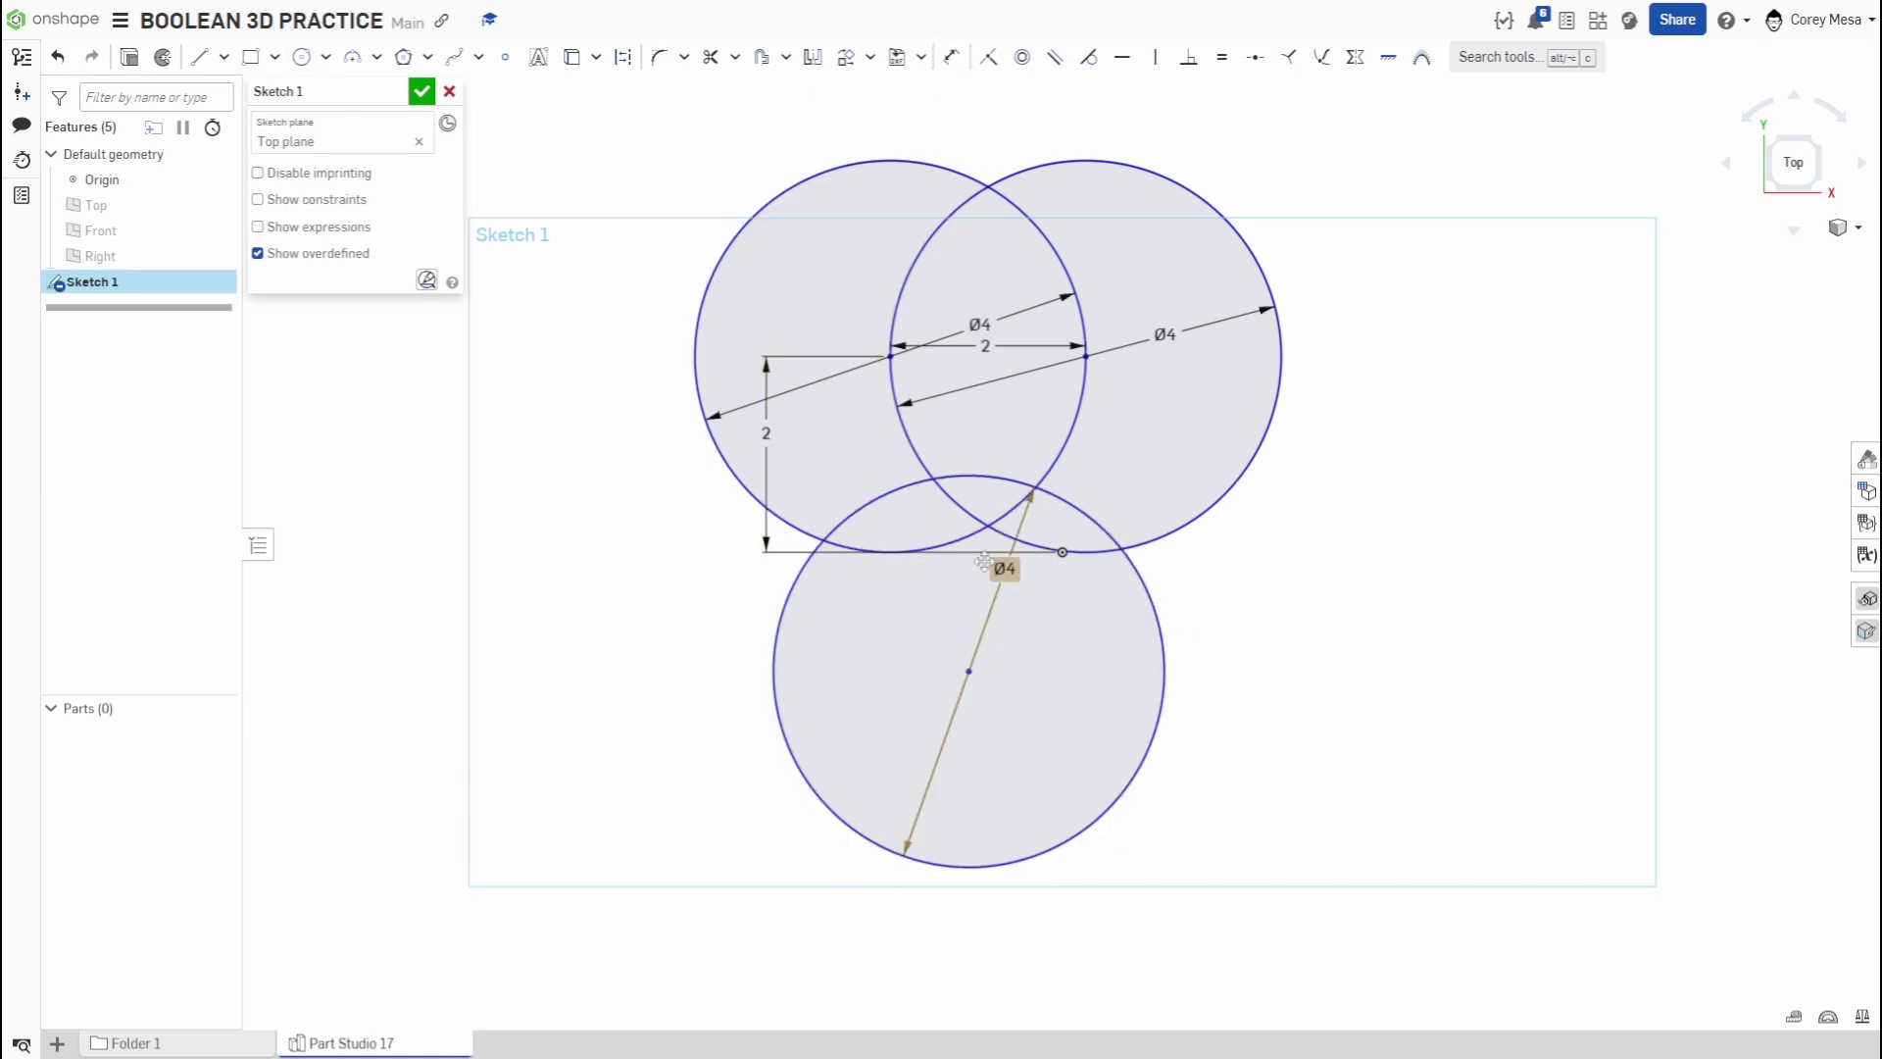
pyautogui.moveTo(968, 670)
pyautogui.mouseDown()
pyautogui.moveTo(1012, 609)
pyautogui.moveTo(1006, 478)
pyautogui.moveTo(998, 657)
pyautogui.mouseUp()
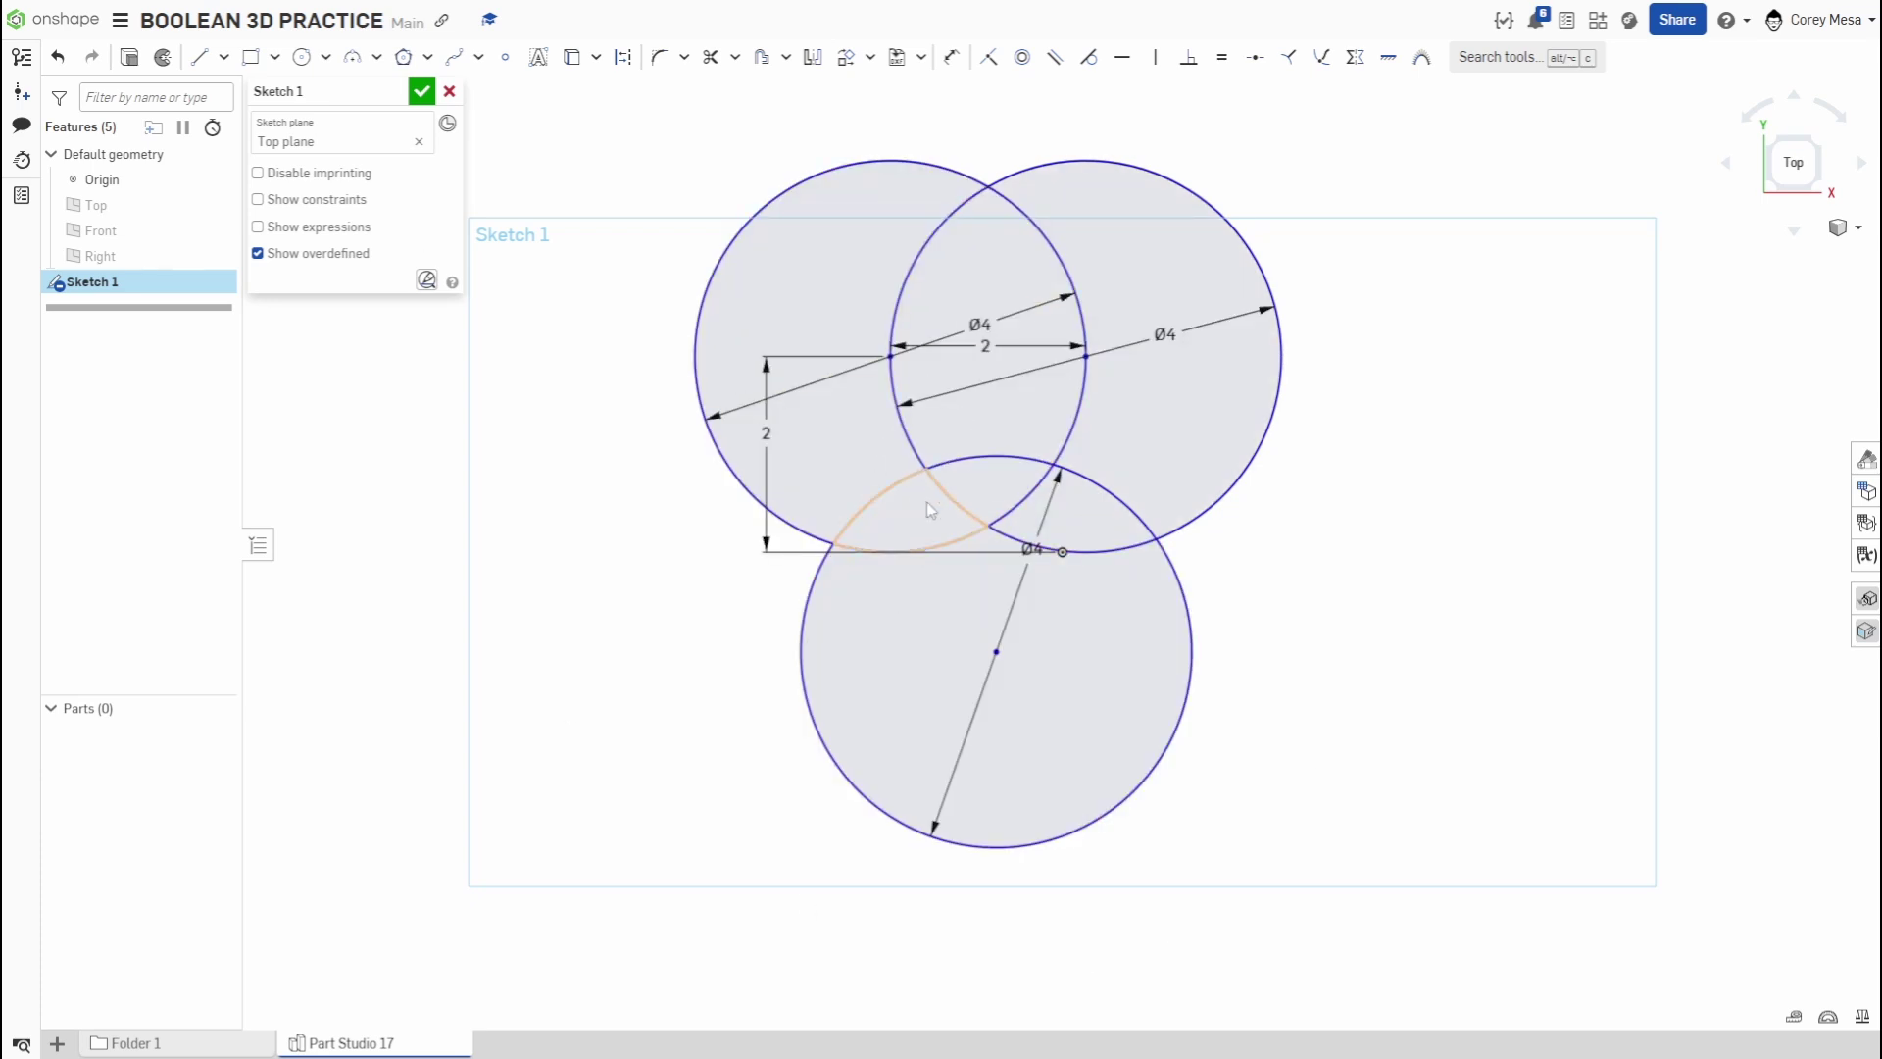
# - Highlight the sketch regions where the three circles overlap, and clear the selection
pyautogui.click(926, 510)
pyautogui.click(1009, 515)
pyautogui.click(997, 505)
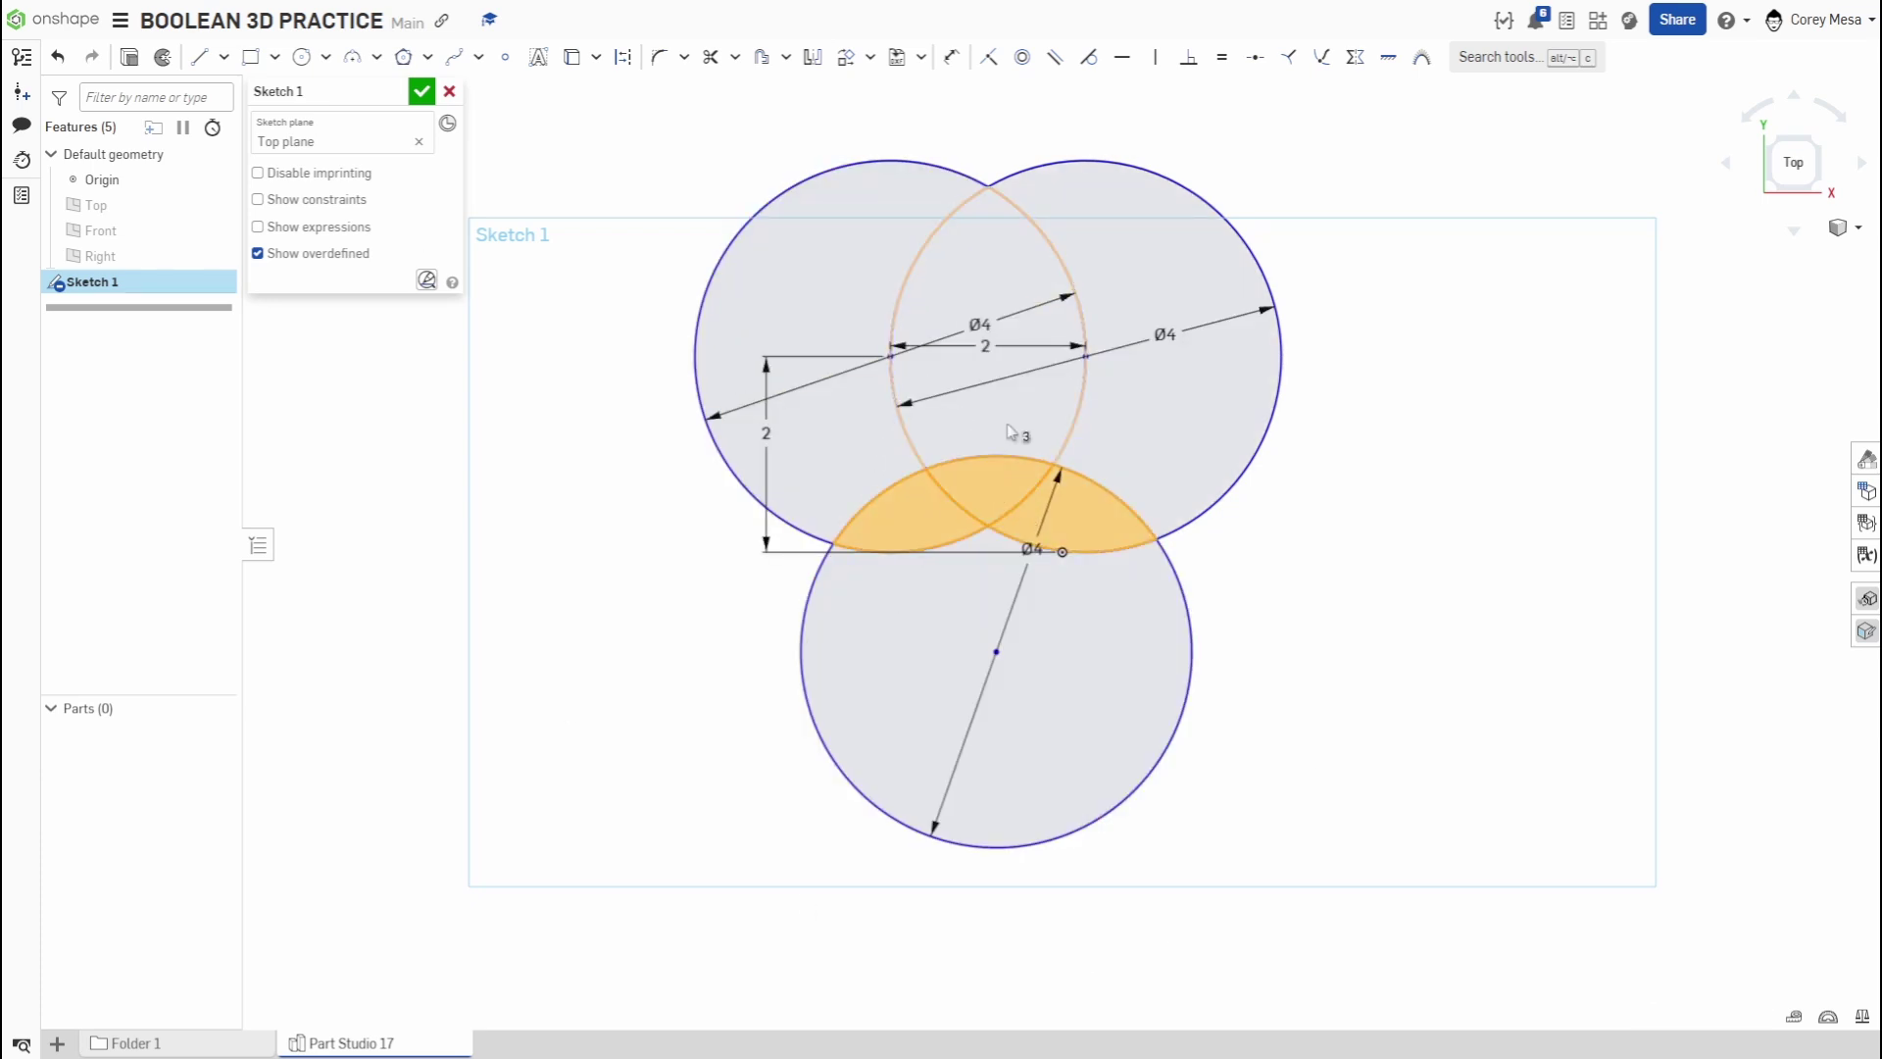
pyautogui.click(1008, 424)
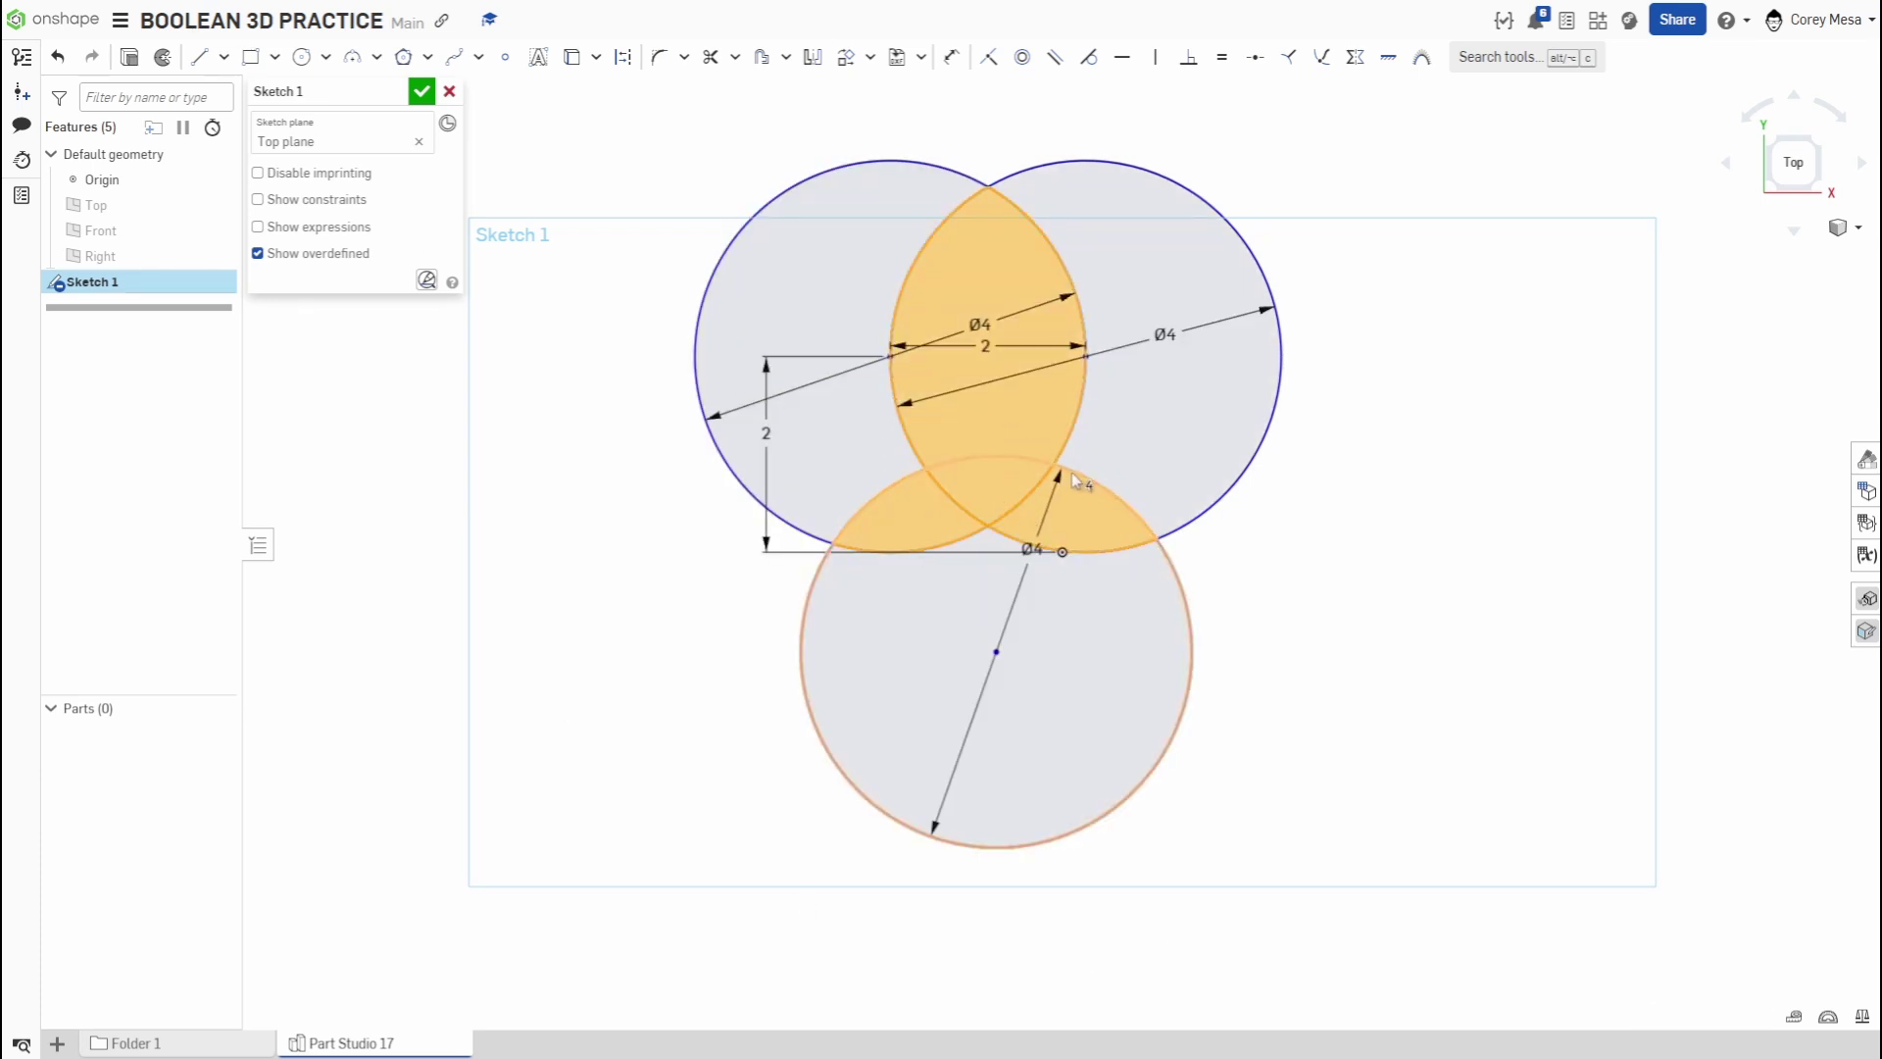
pyautogui.click(418, 494)
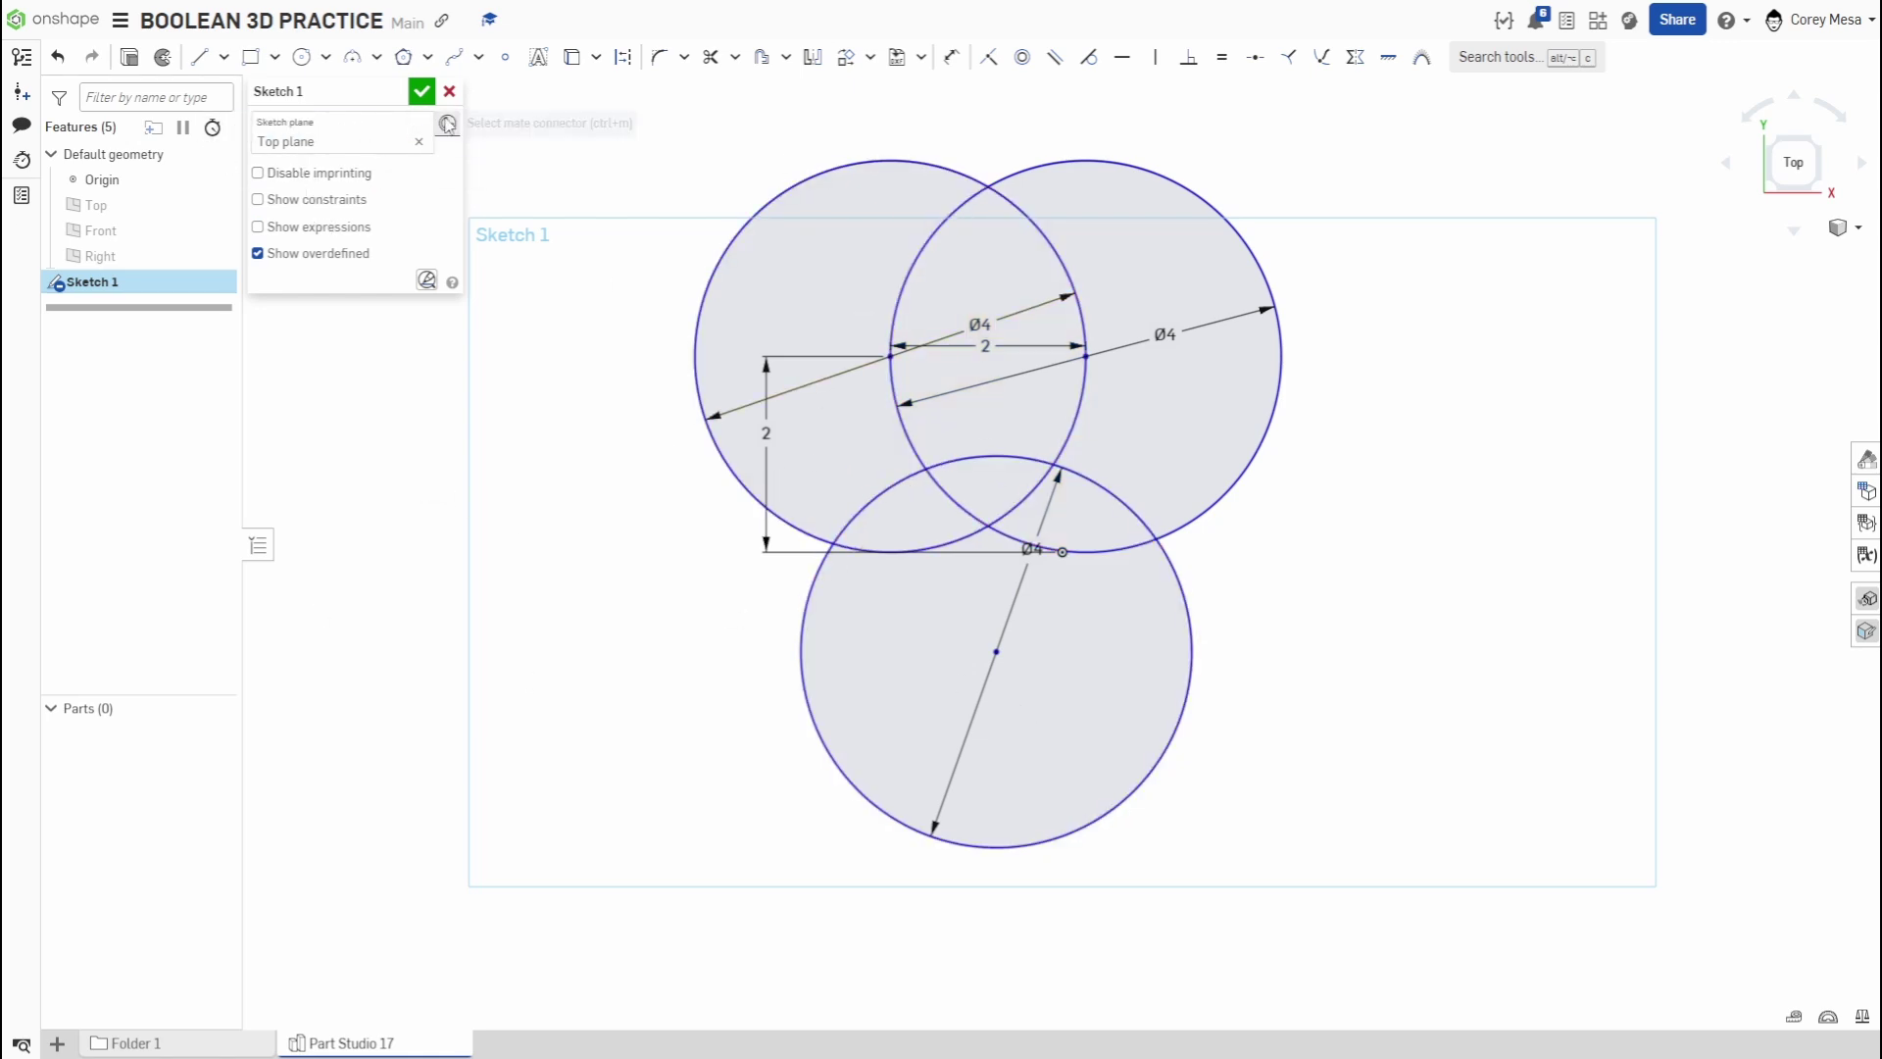
# - Extrude only the four regions that make up the upper-left circle as a new solid with a 1 in blind depth
pyautogui.click(129, 62)
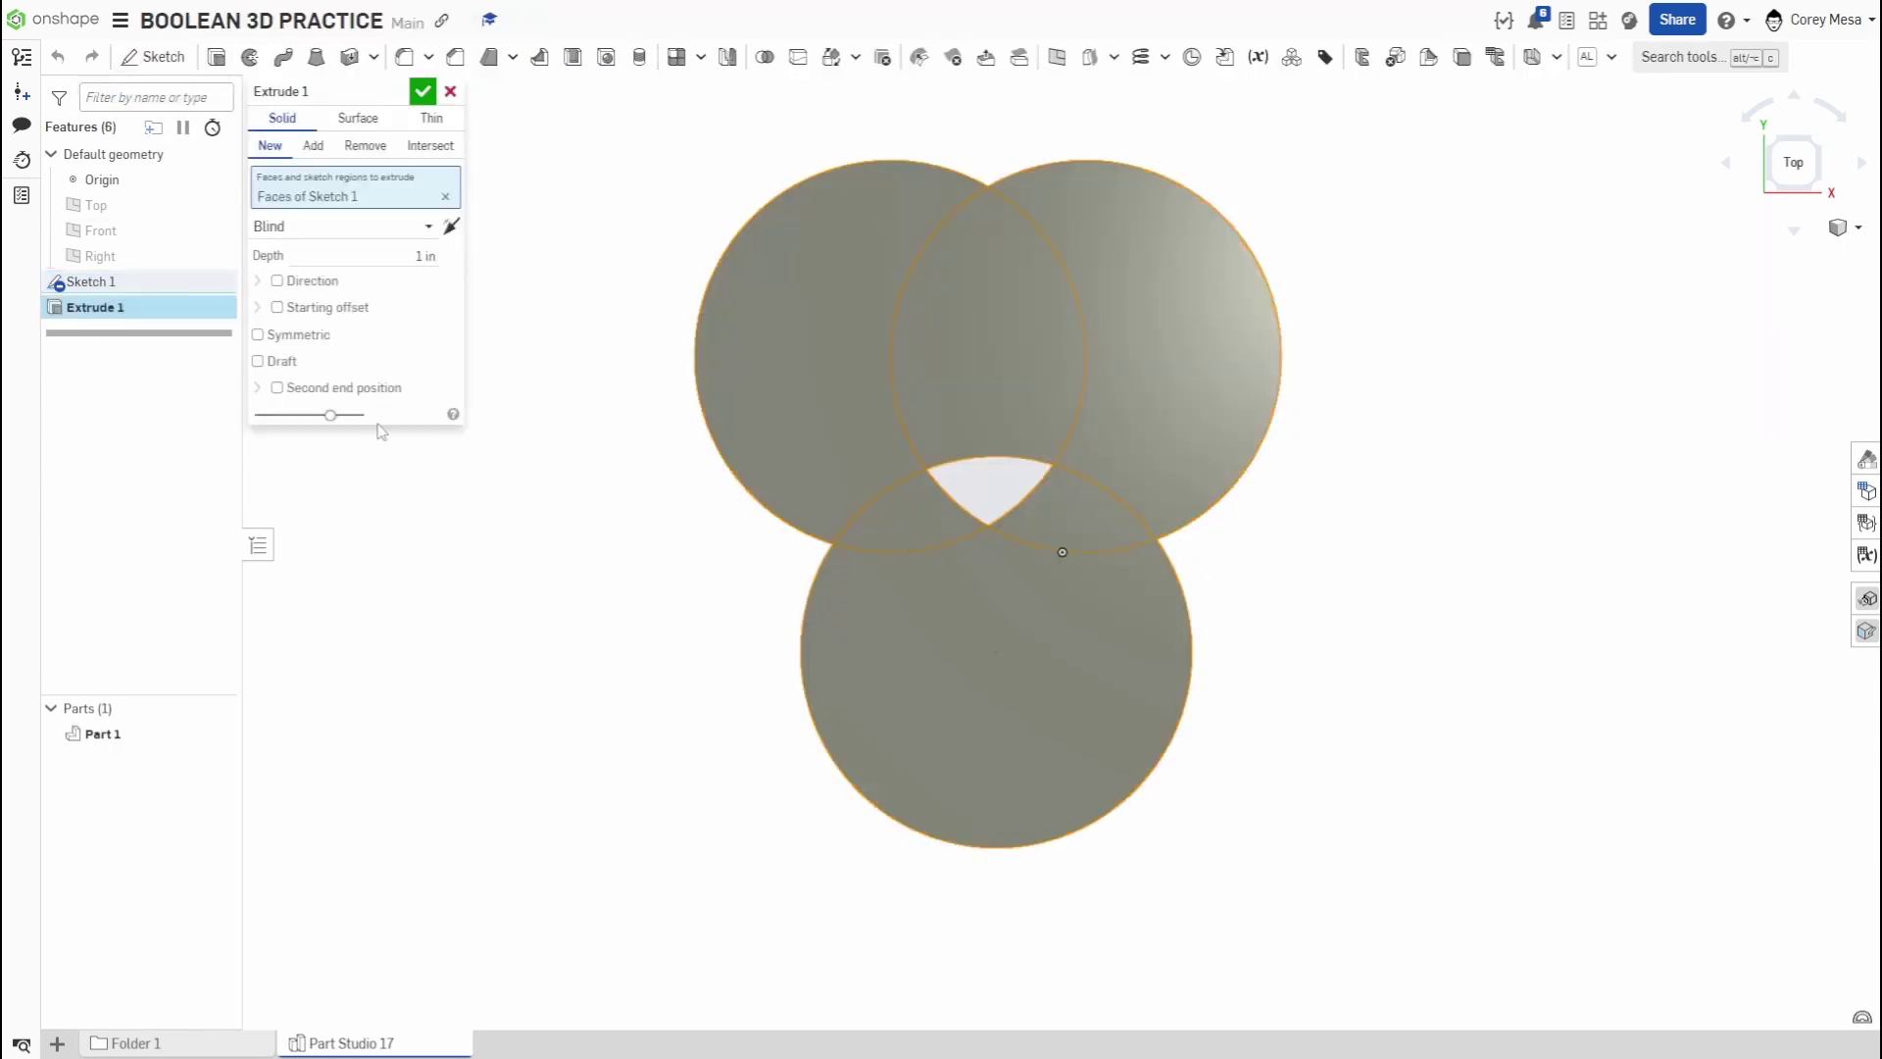
pyautogui.press('space')
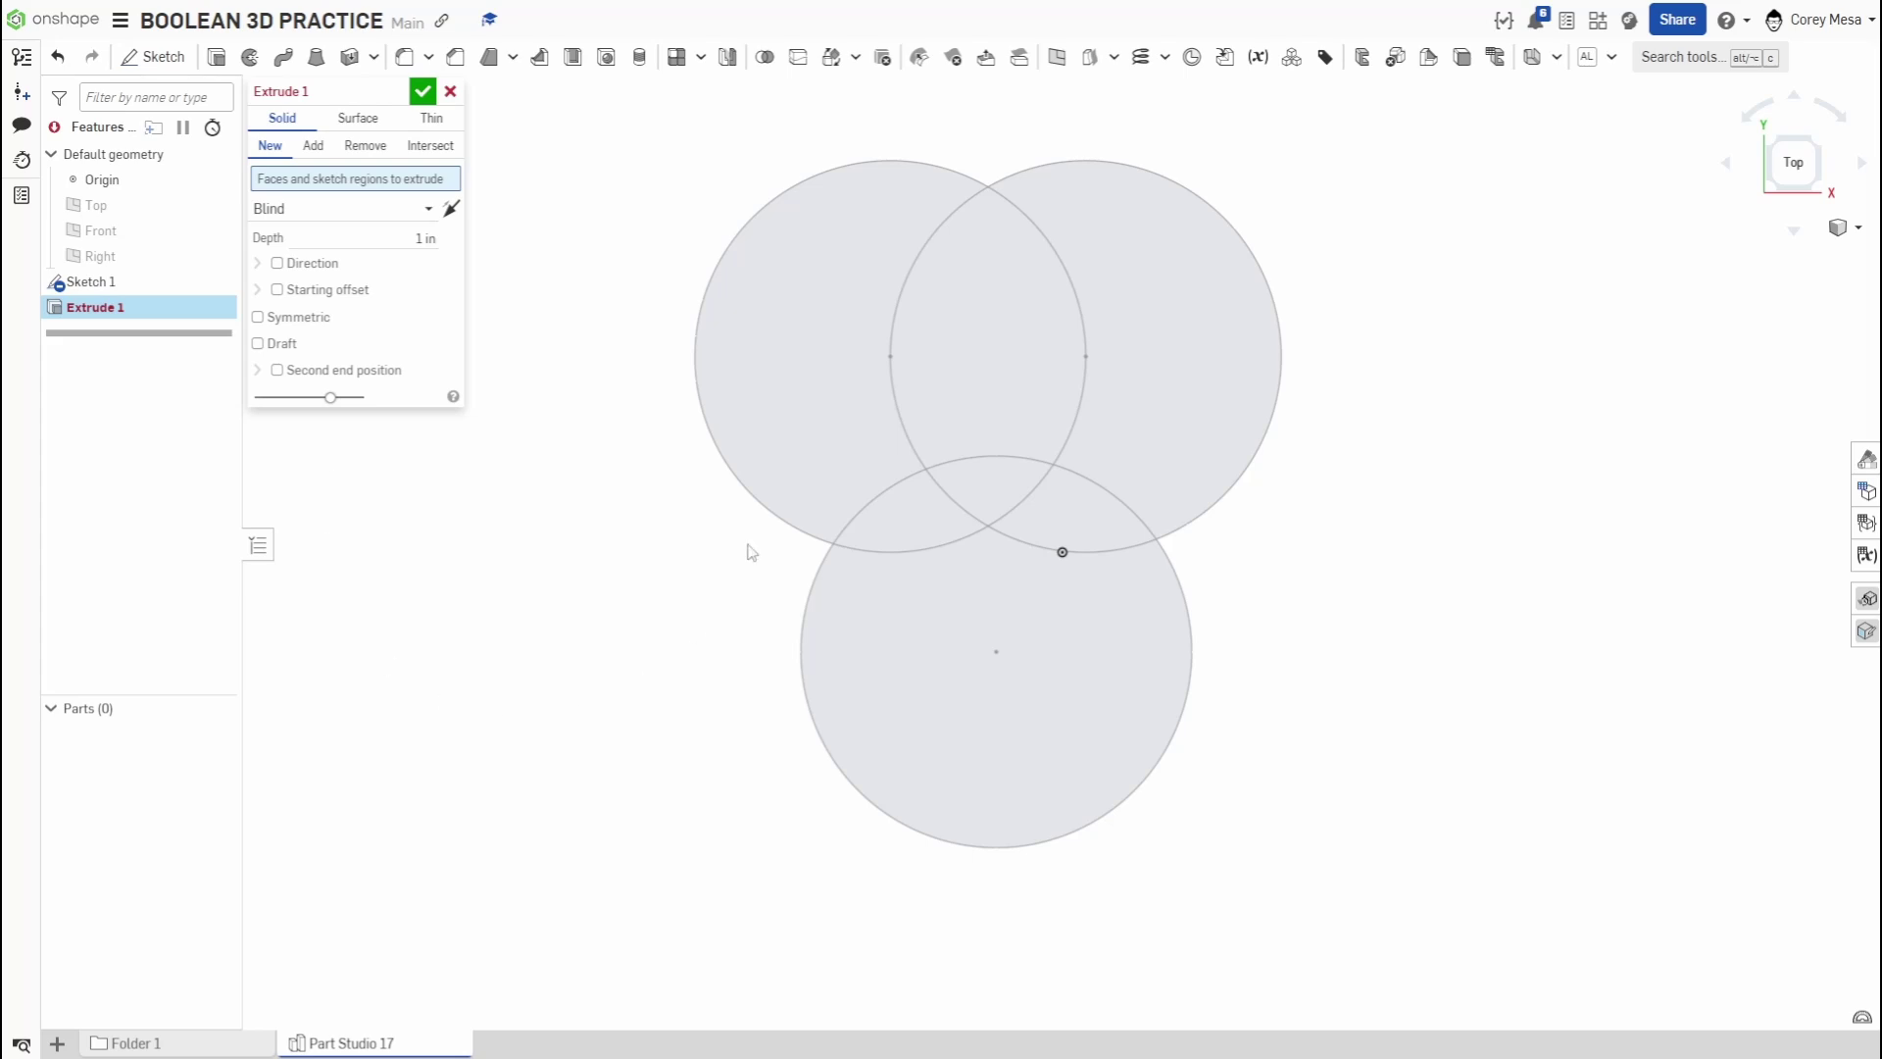
pyautogui.click(843, 392)
pyautogui.click(911, 504)
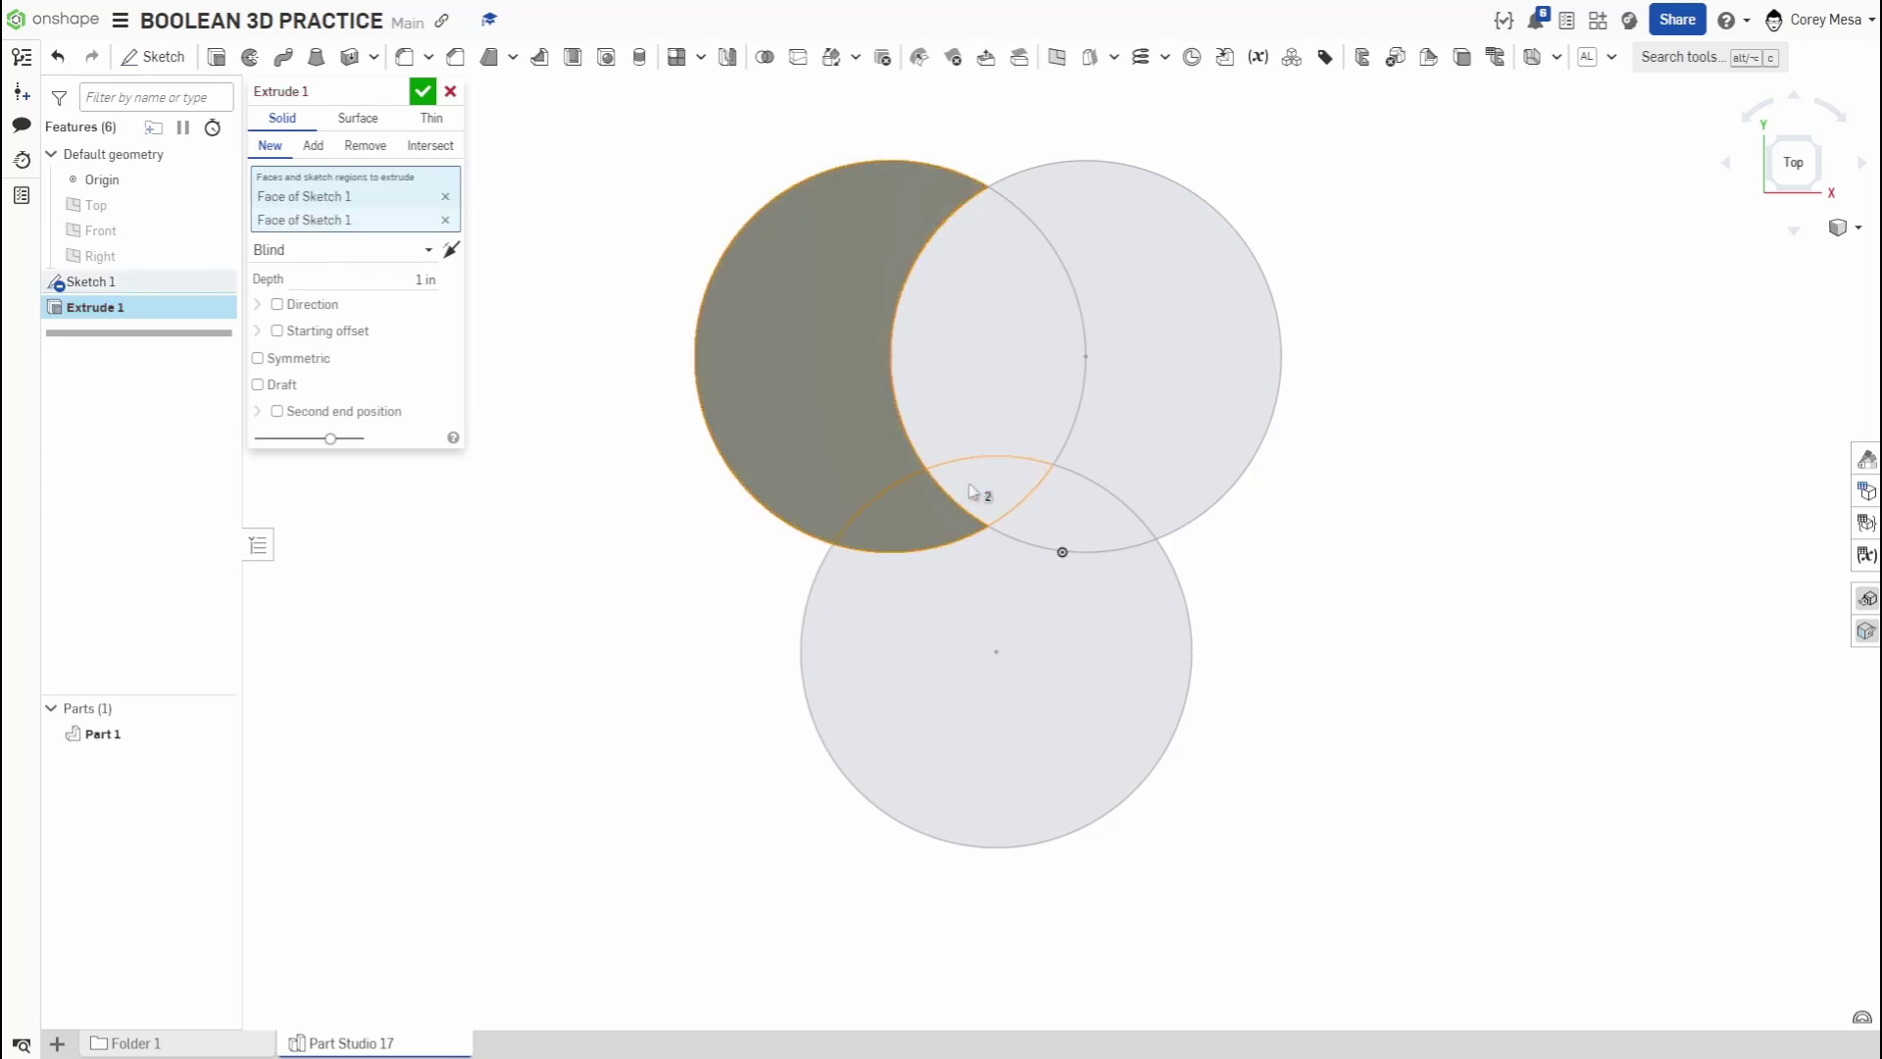
pyautogui.click(981, 490)
pyautogui.click(976, 394)
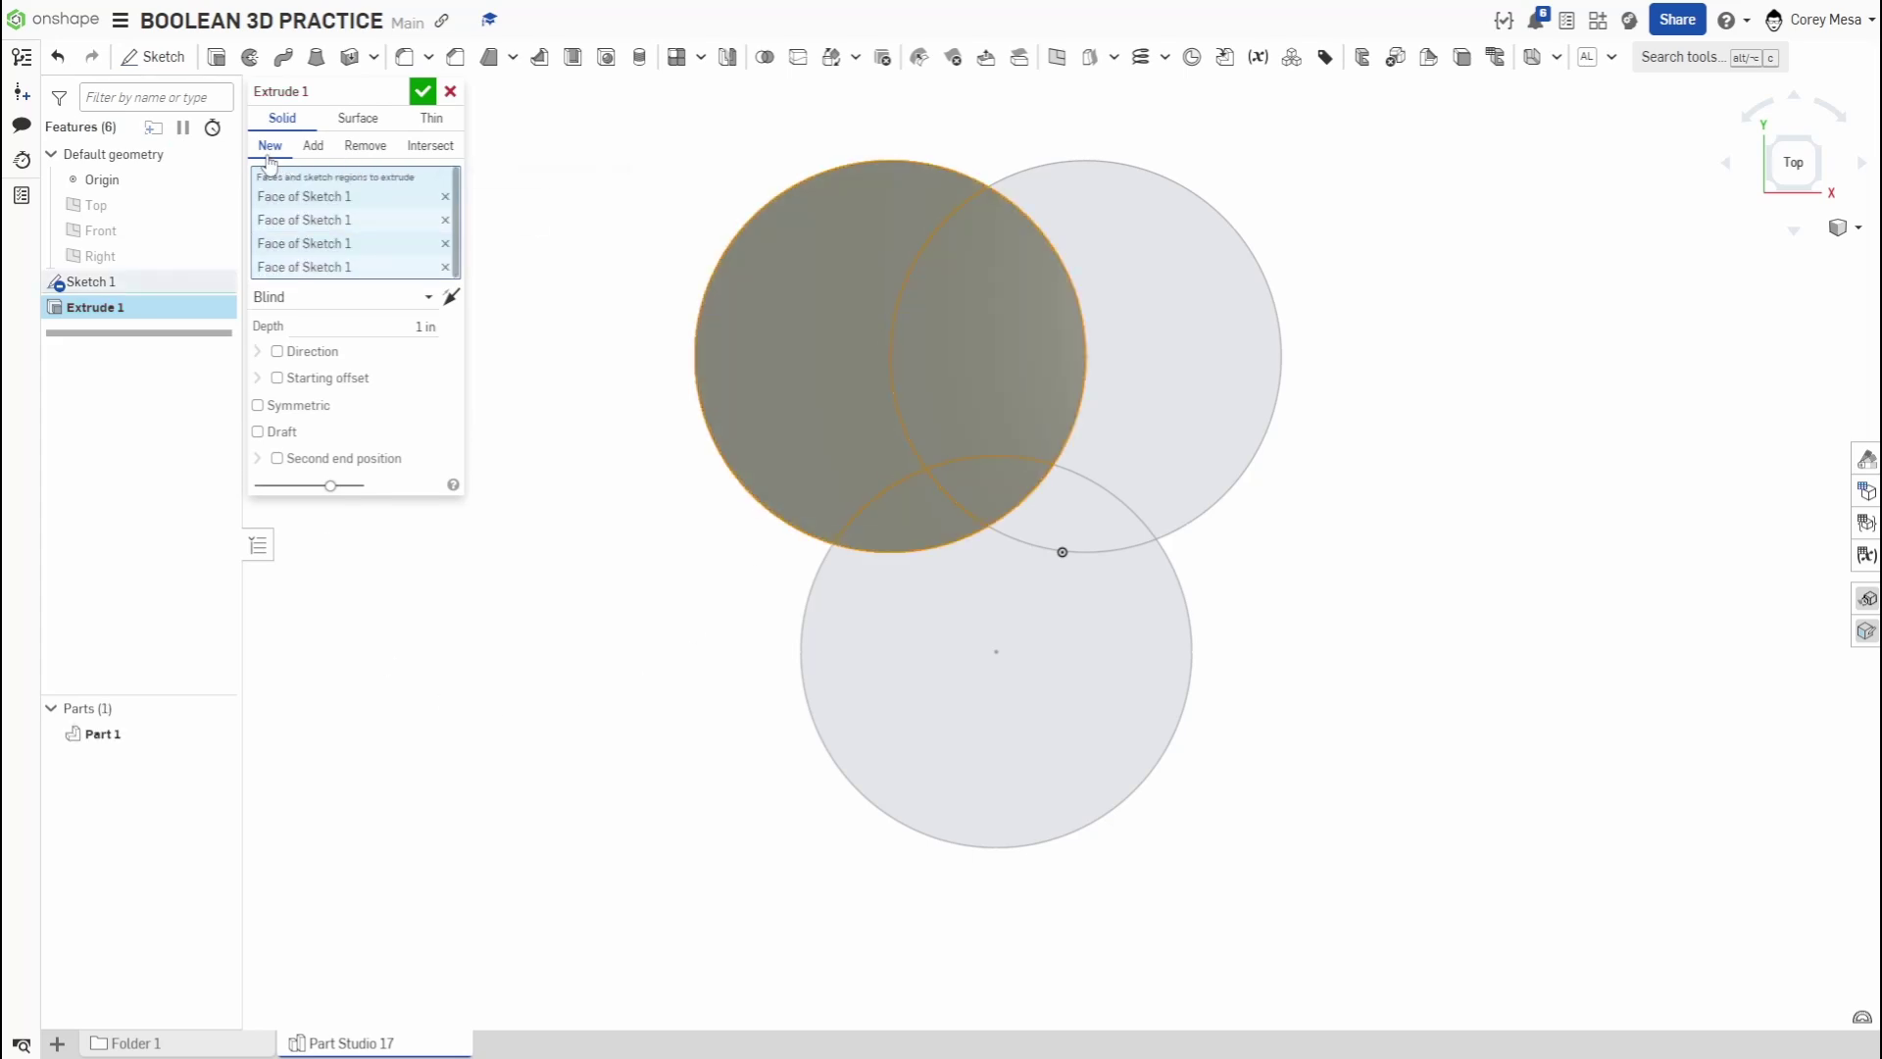
pyautogui.moveTo(927, 600); pyautogui.dragTo(921, 493, button='right')
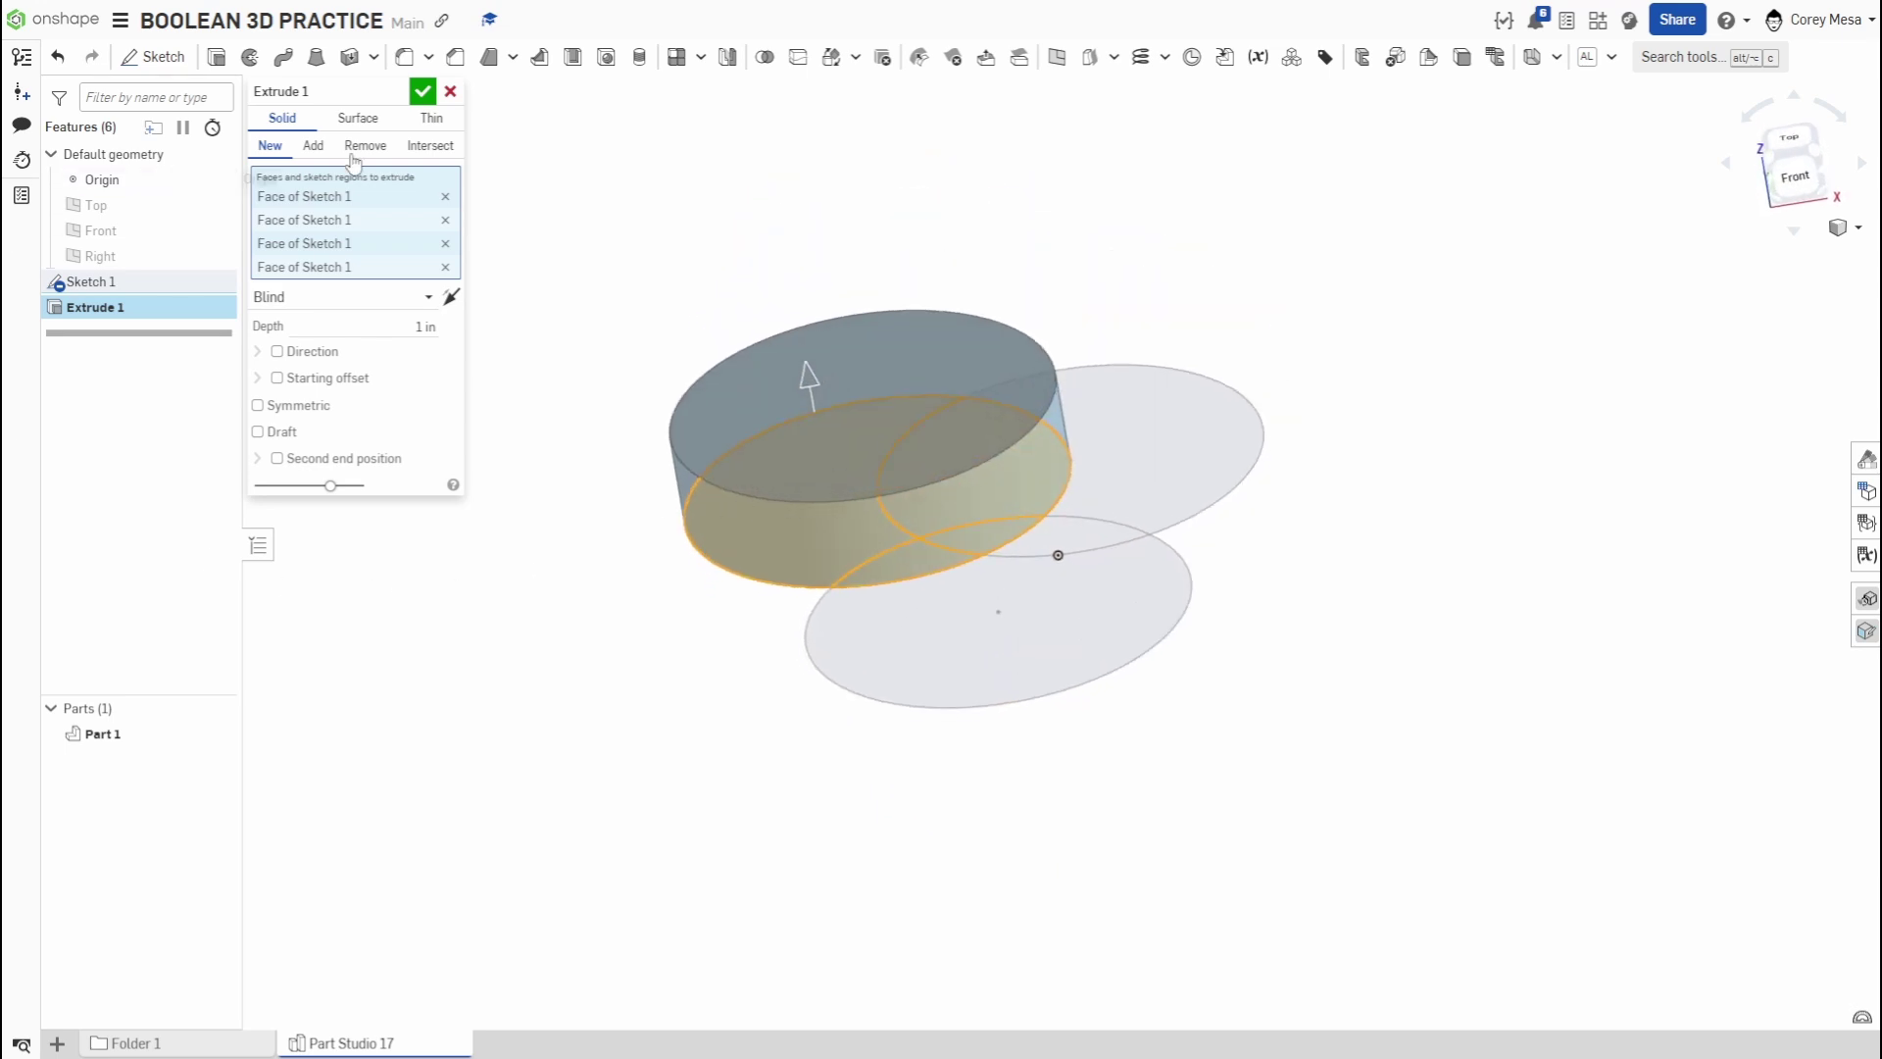
pyautogui.click(422, 94)
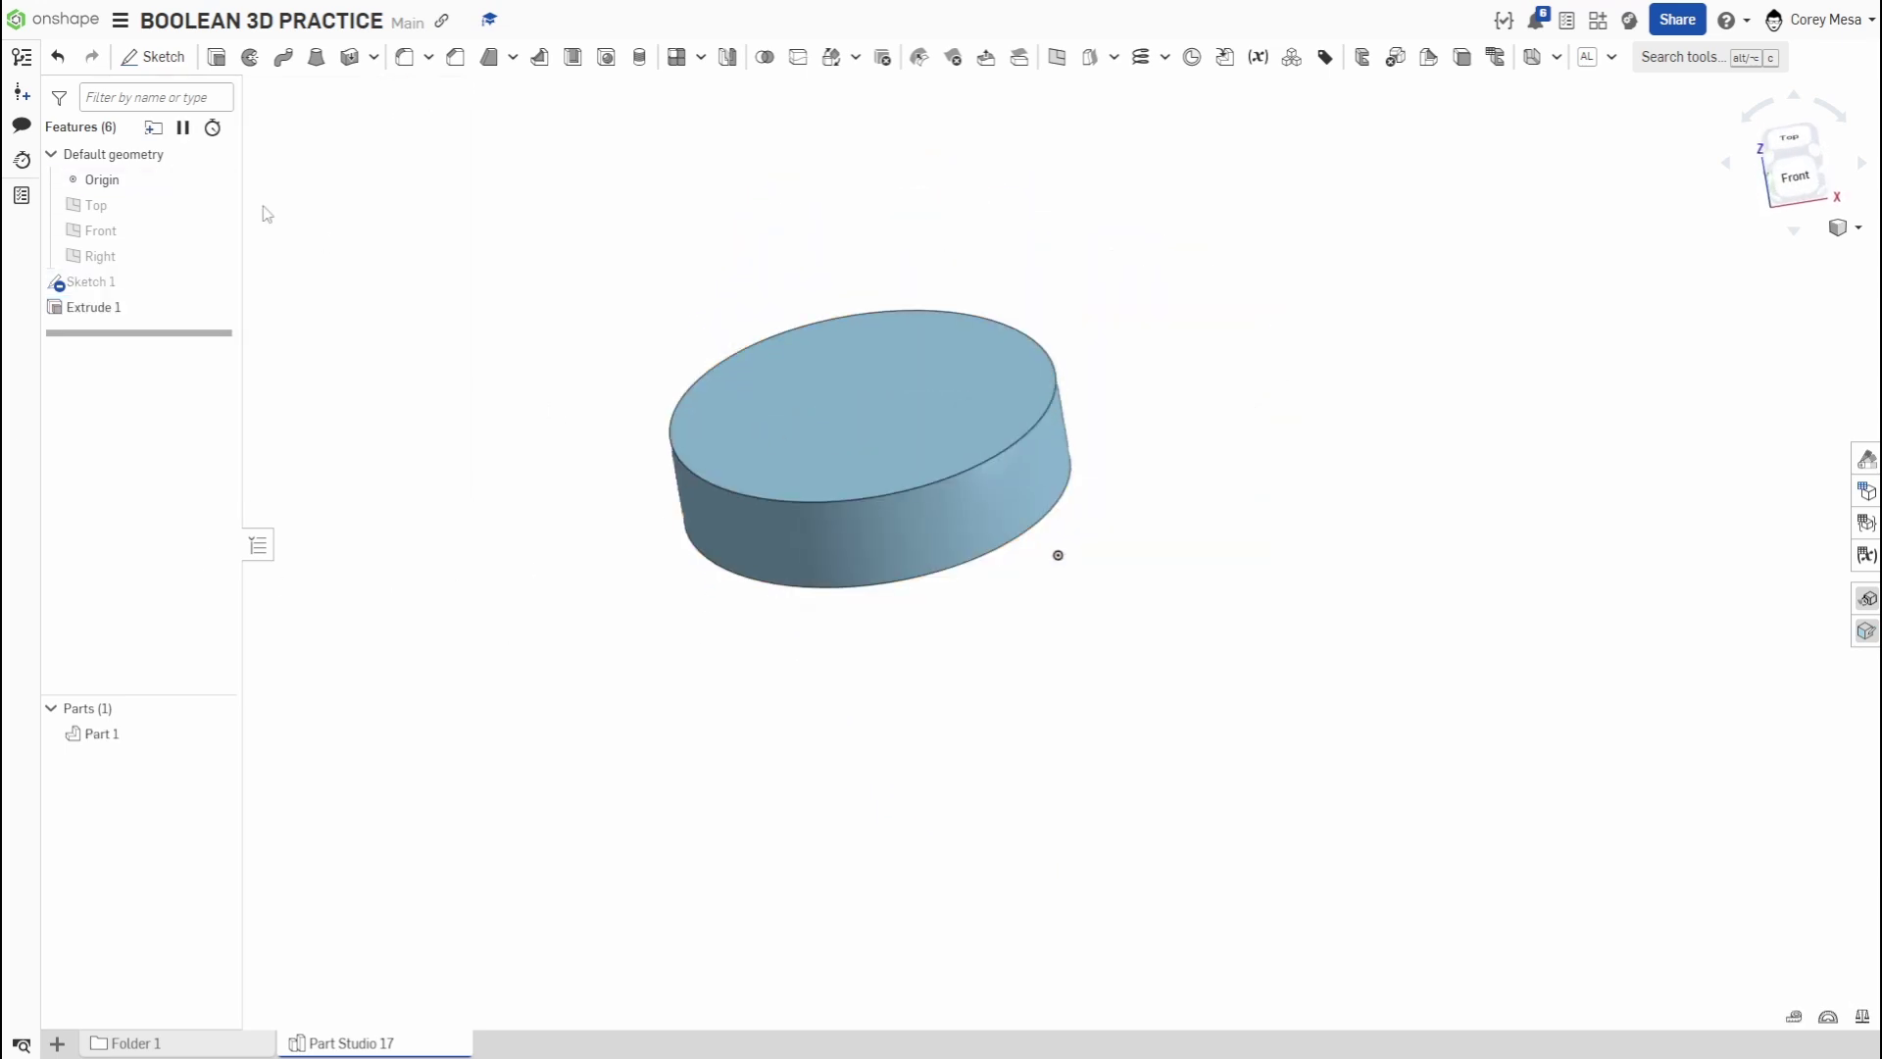
# - Show Sketch 1 again alongside the extruded disc
pyautogui.moveTo(1133, 471); pyautogui.dragTo(1179, 529, button='right')
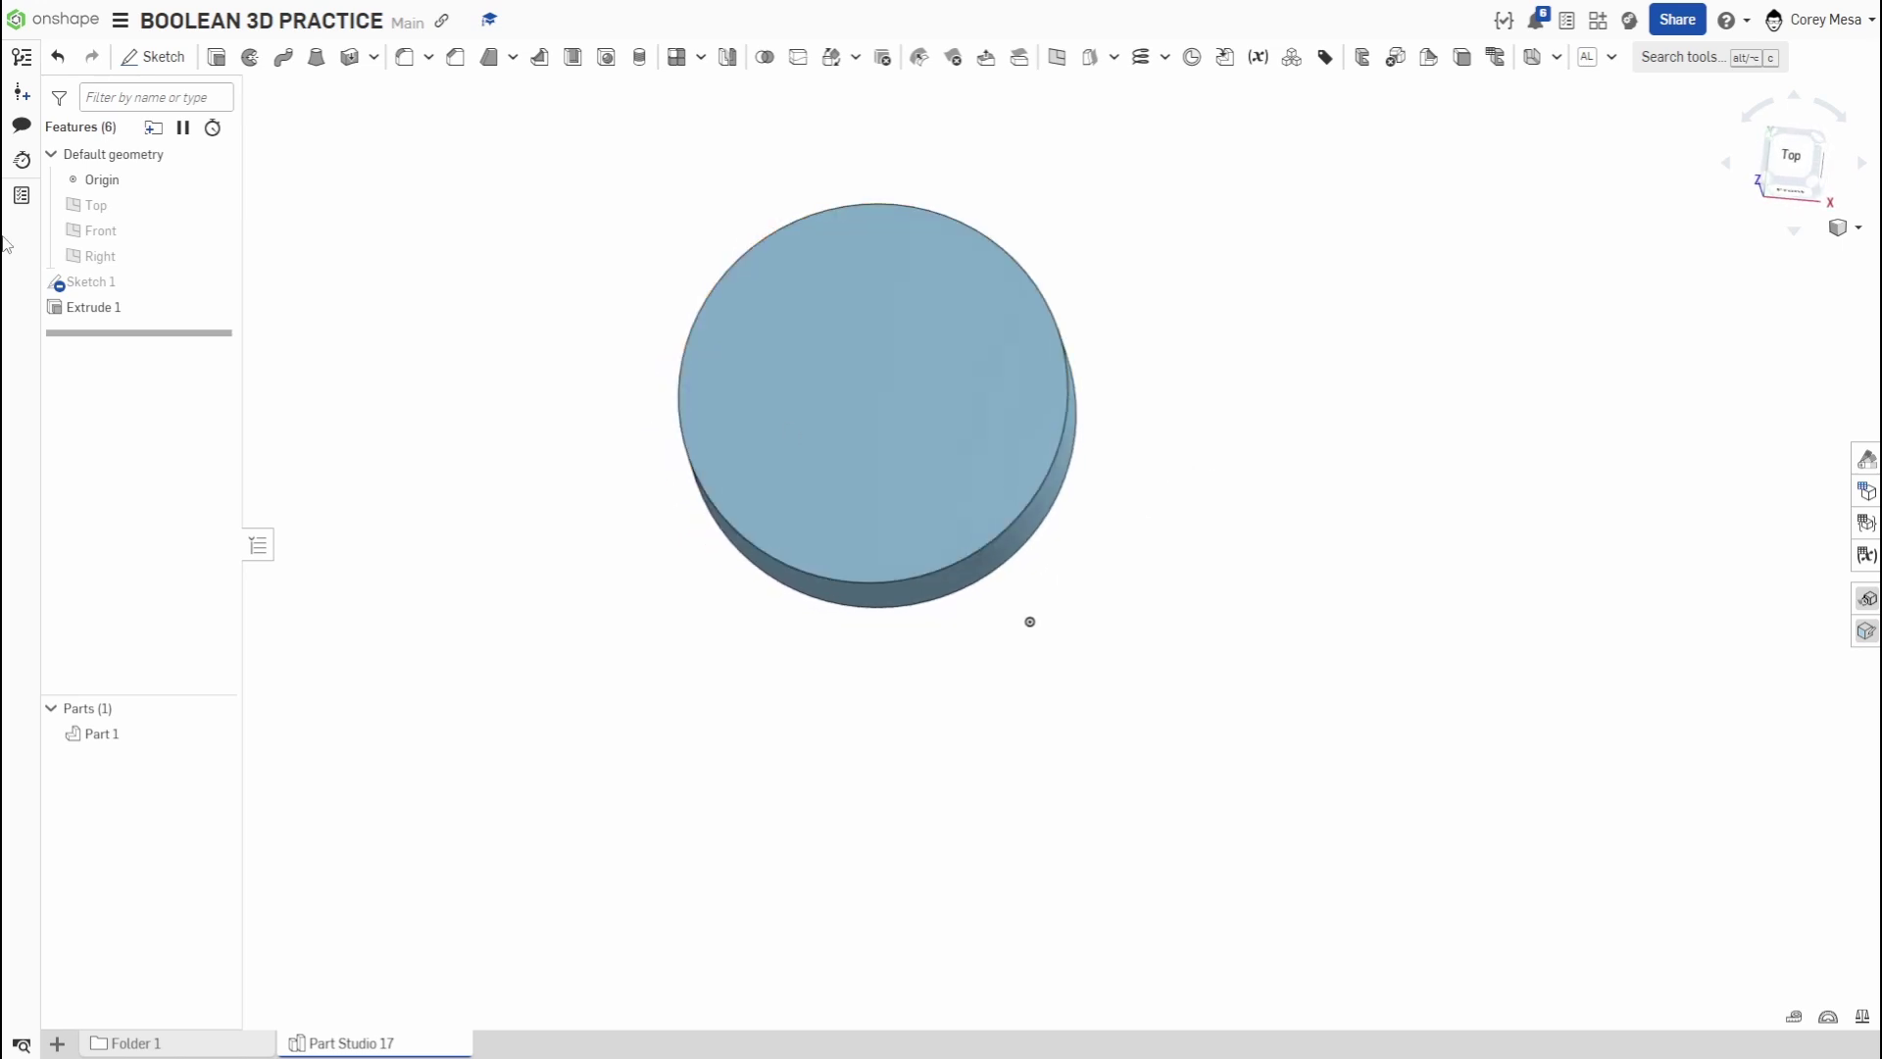
pyautogui.click(217, 281)
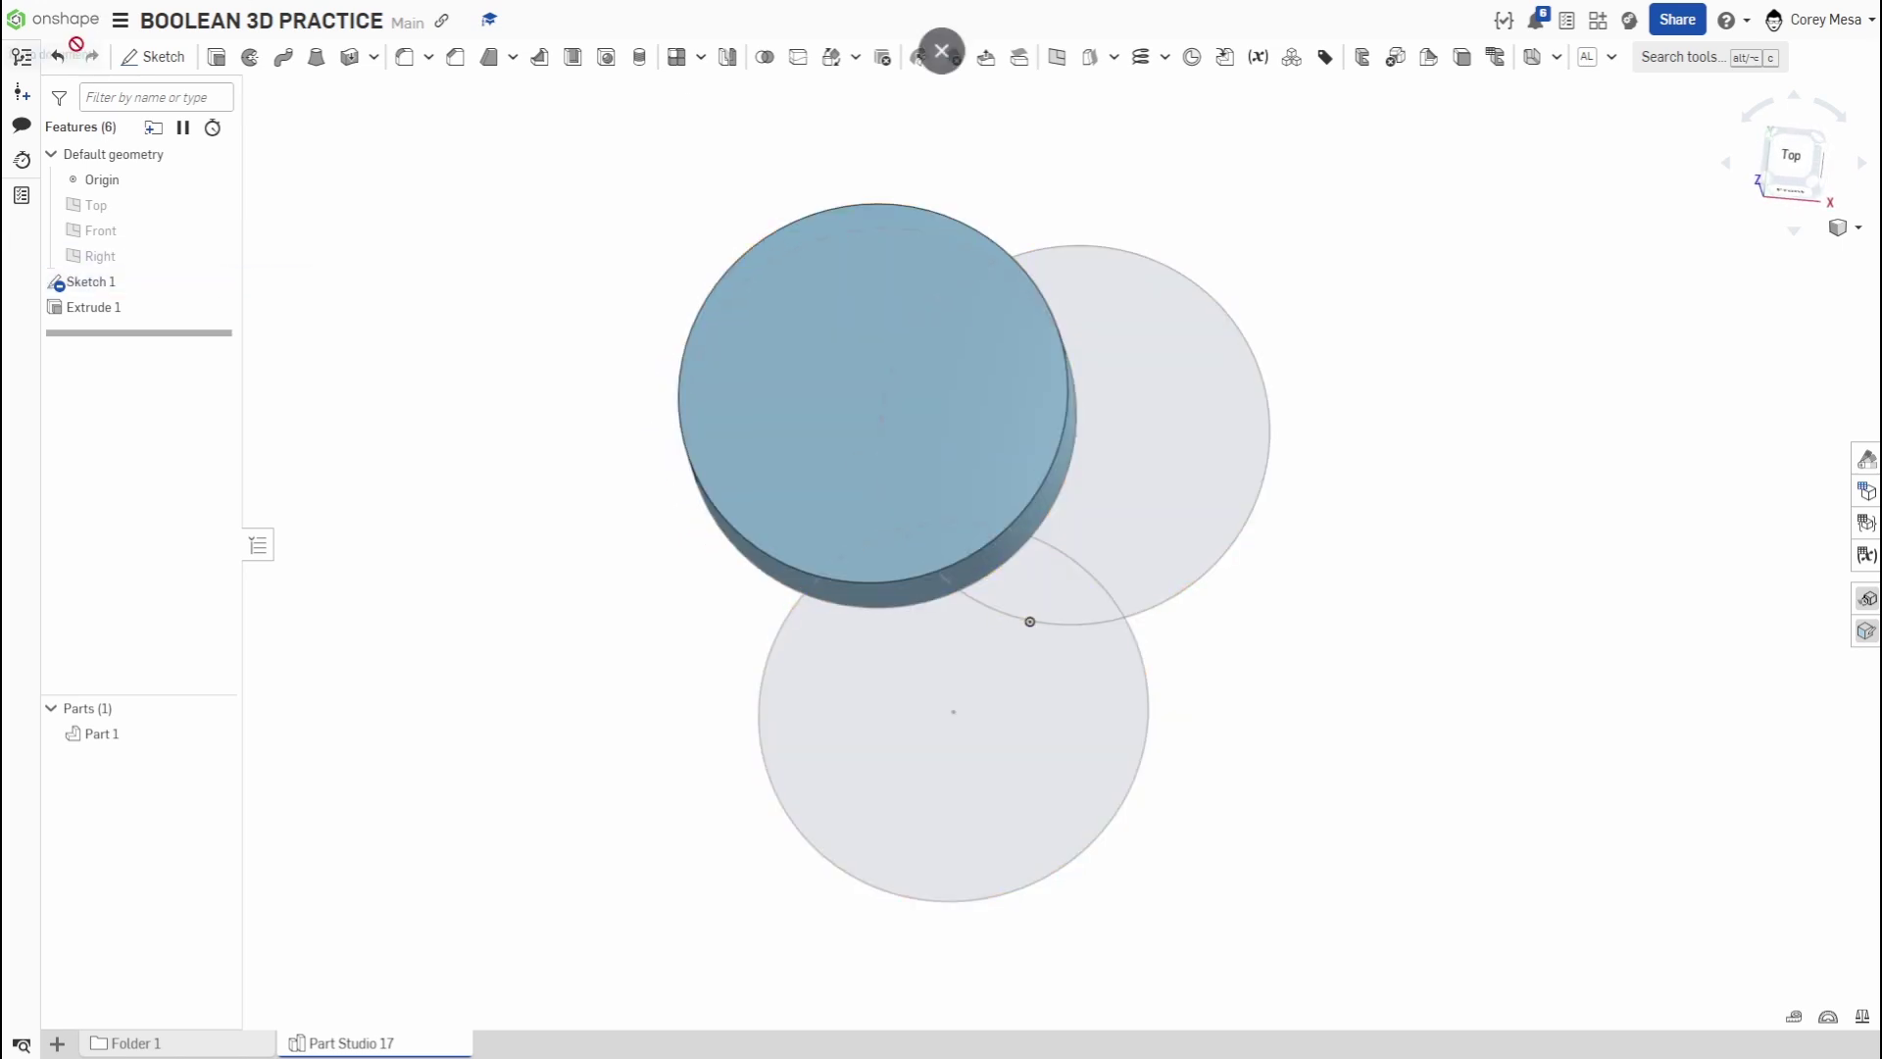
# - Hide the first disc and extrude the four regions of the upper-right circle as a new solid with a 1 in blind depth
pyautogui.click(217, 59)
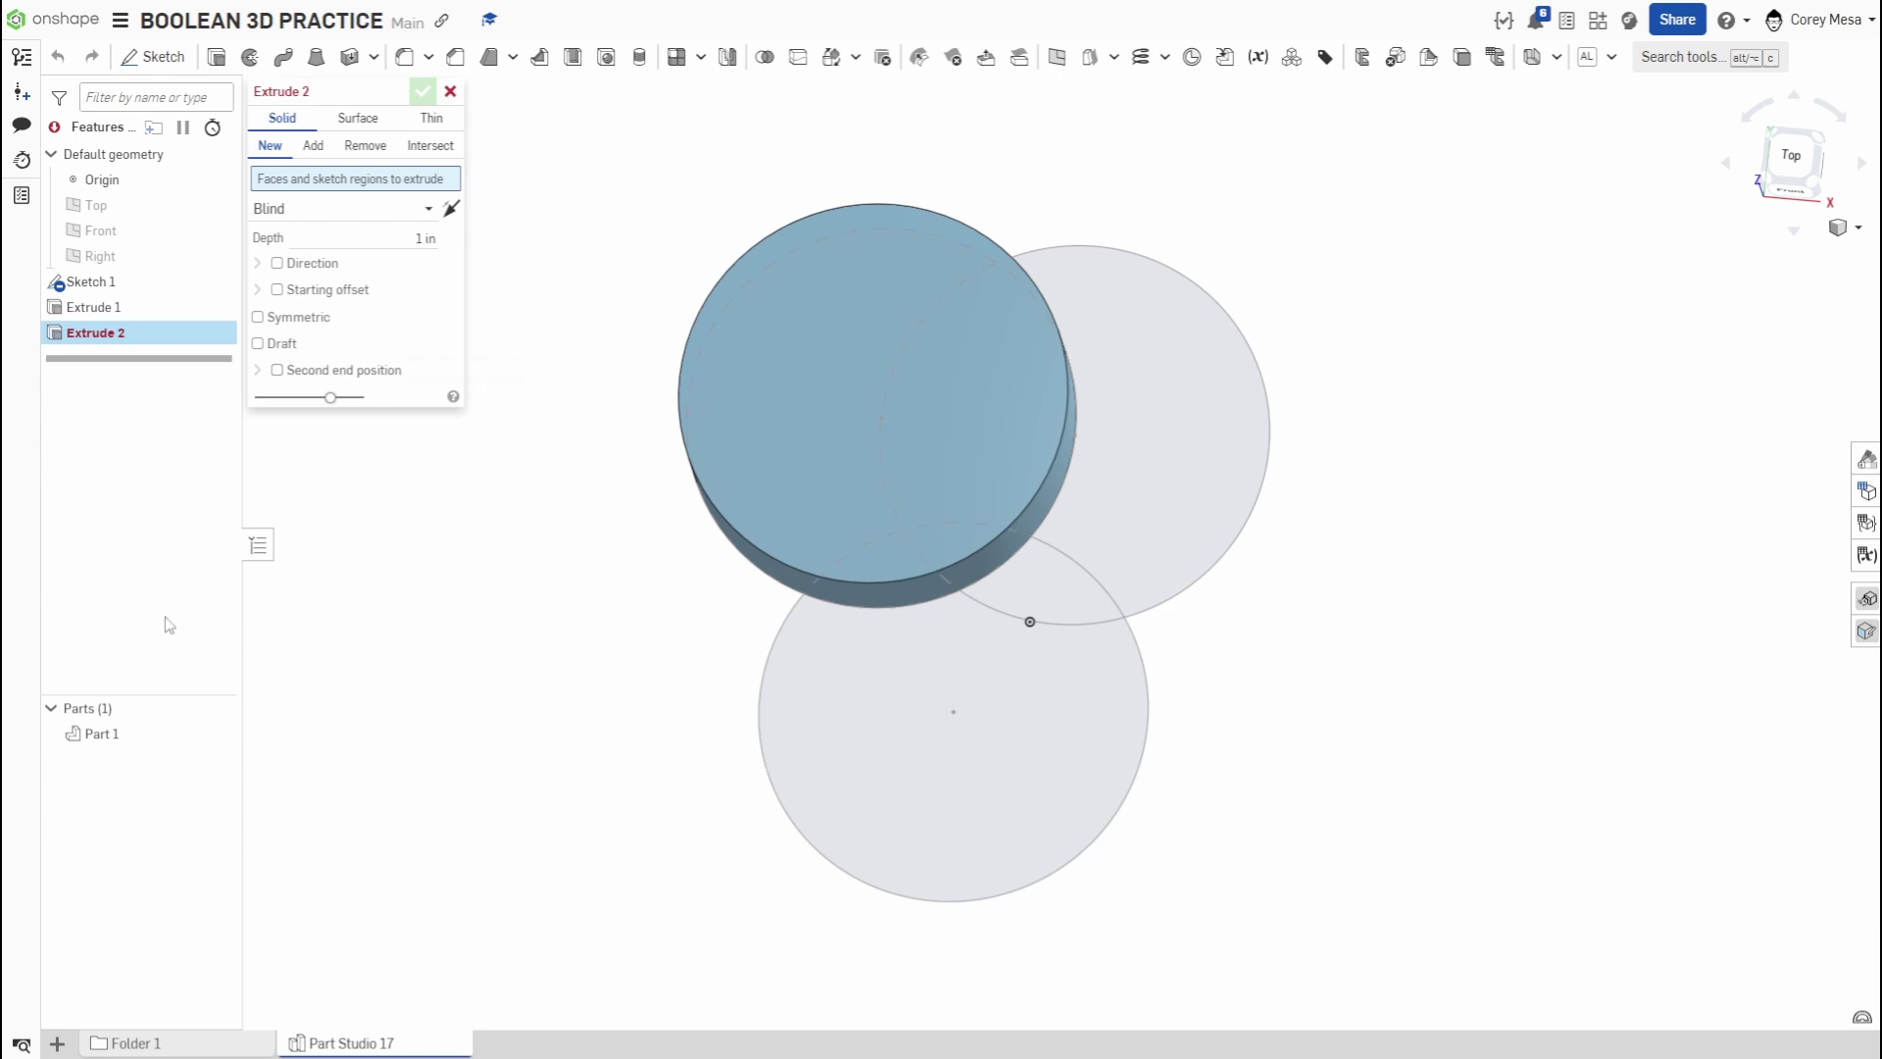
pyautogui.click(217, 733)
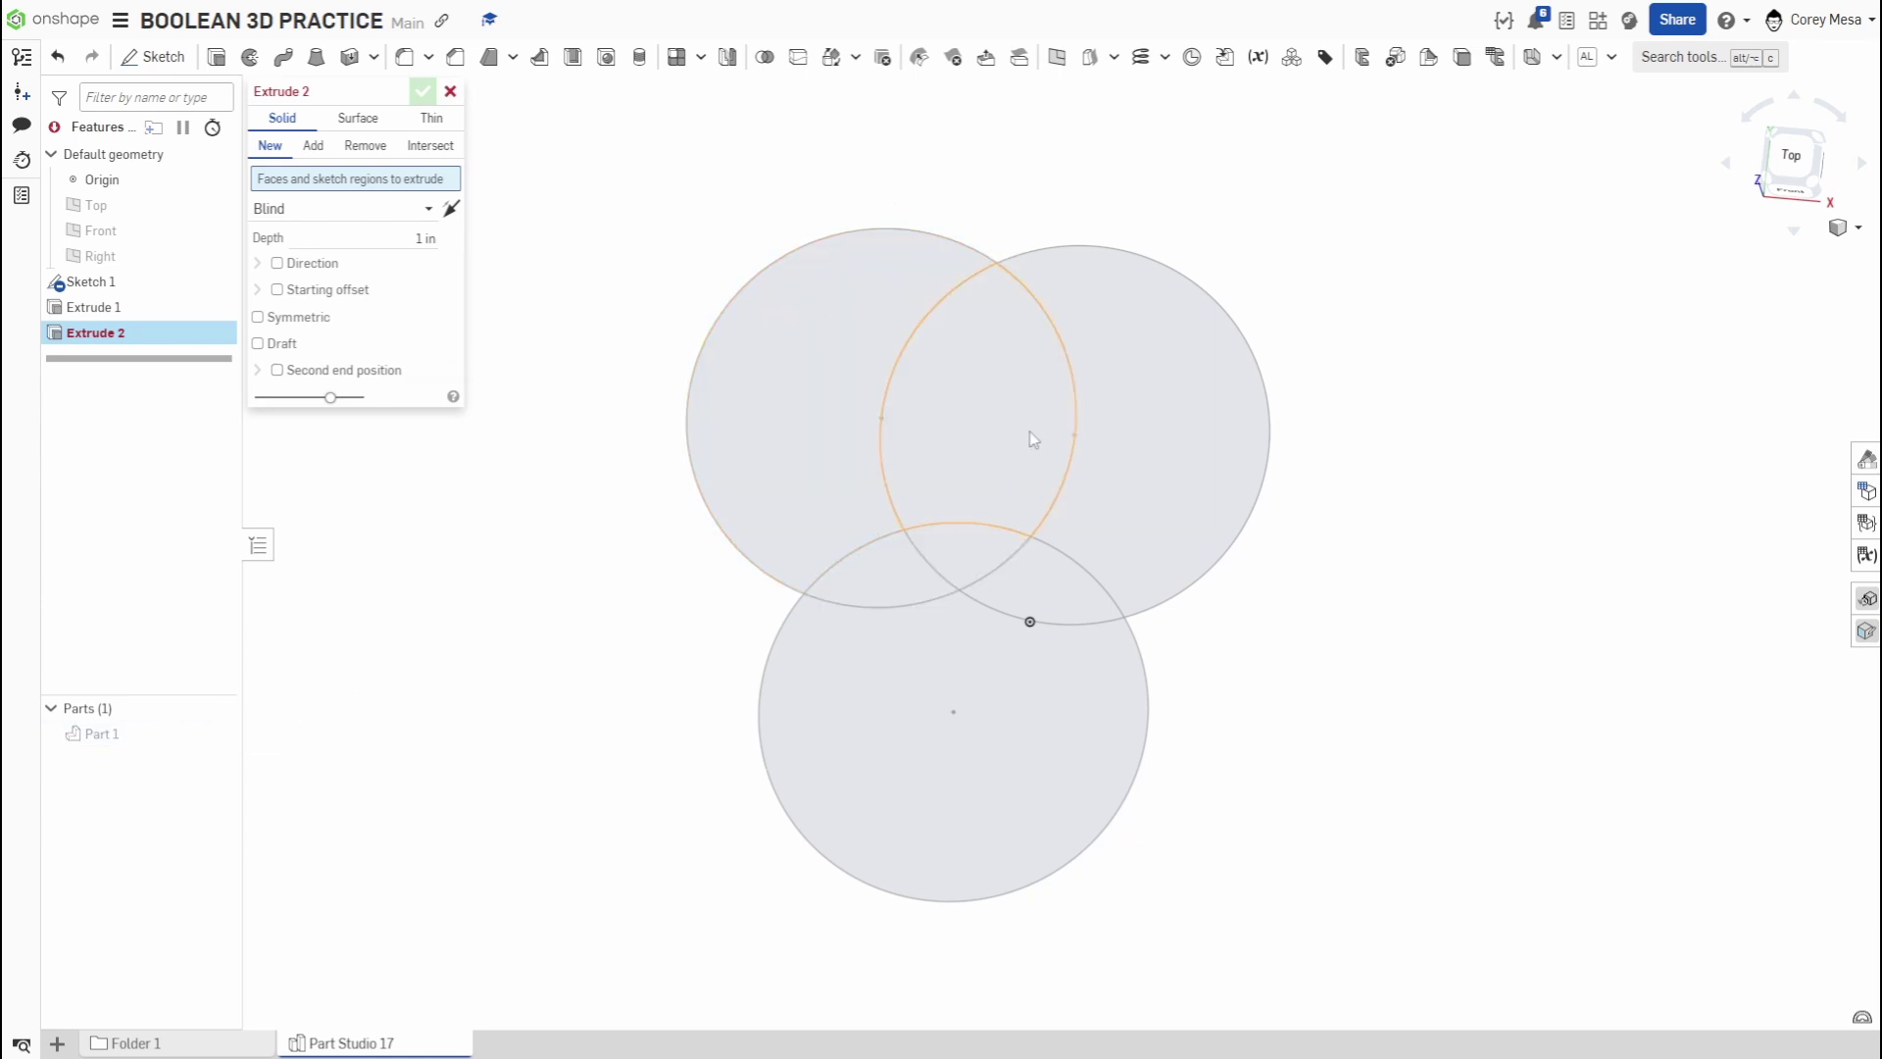
pyautogui.click(1030, 432)
pyautogui.click(974, 538)
pyautogui.click(1026, 574)
pyautogui.click(1092, 461)
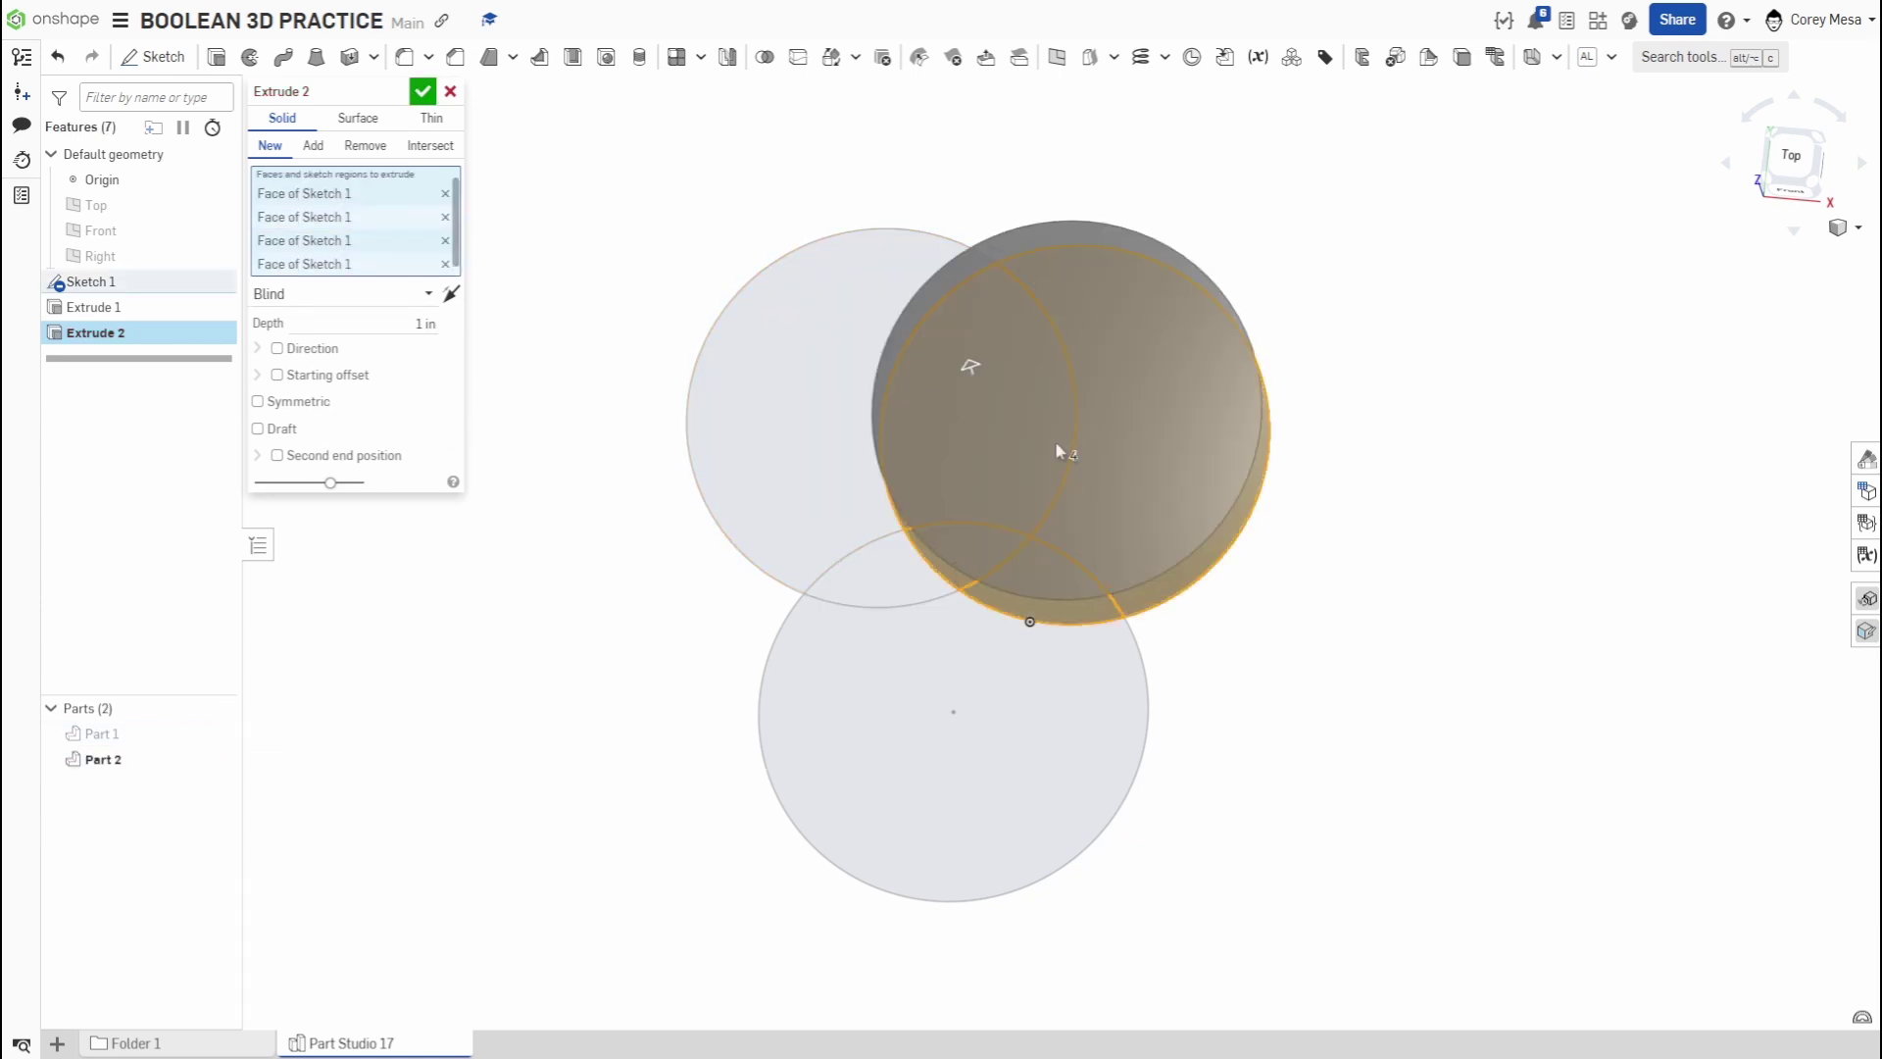
pyautogui.click(422, 91)
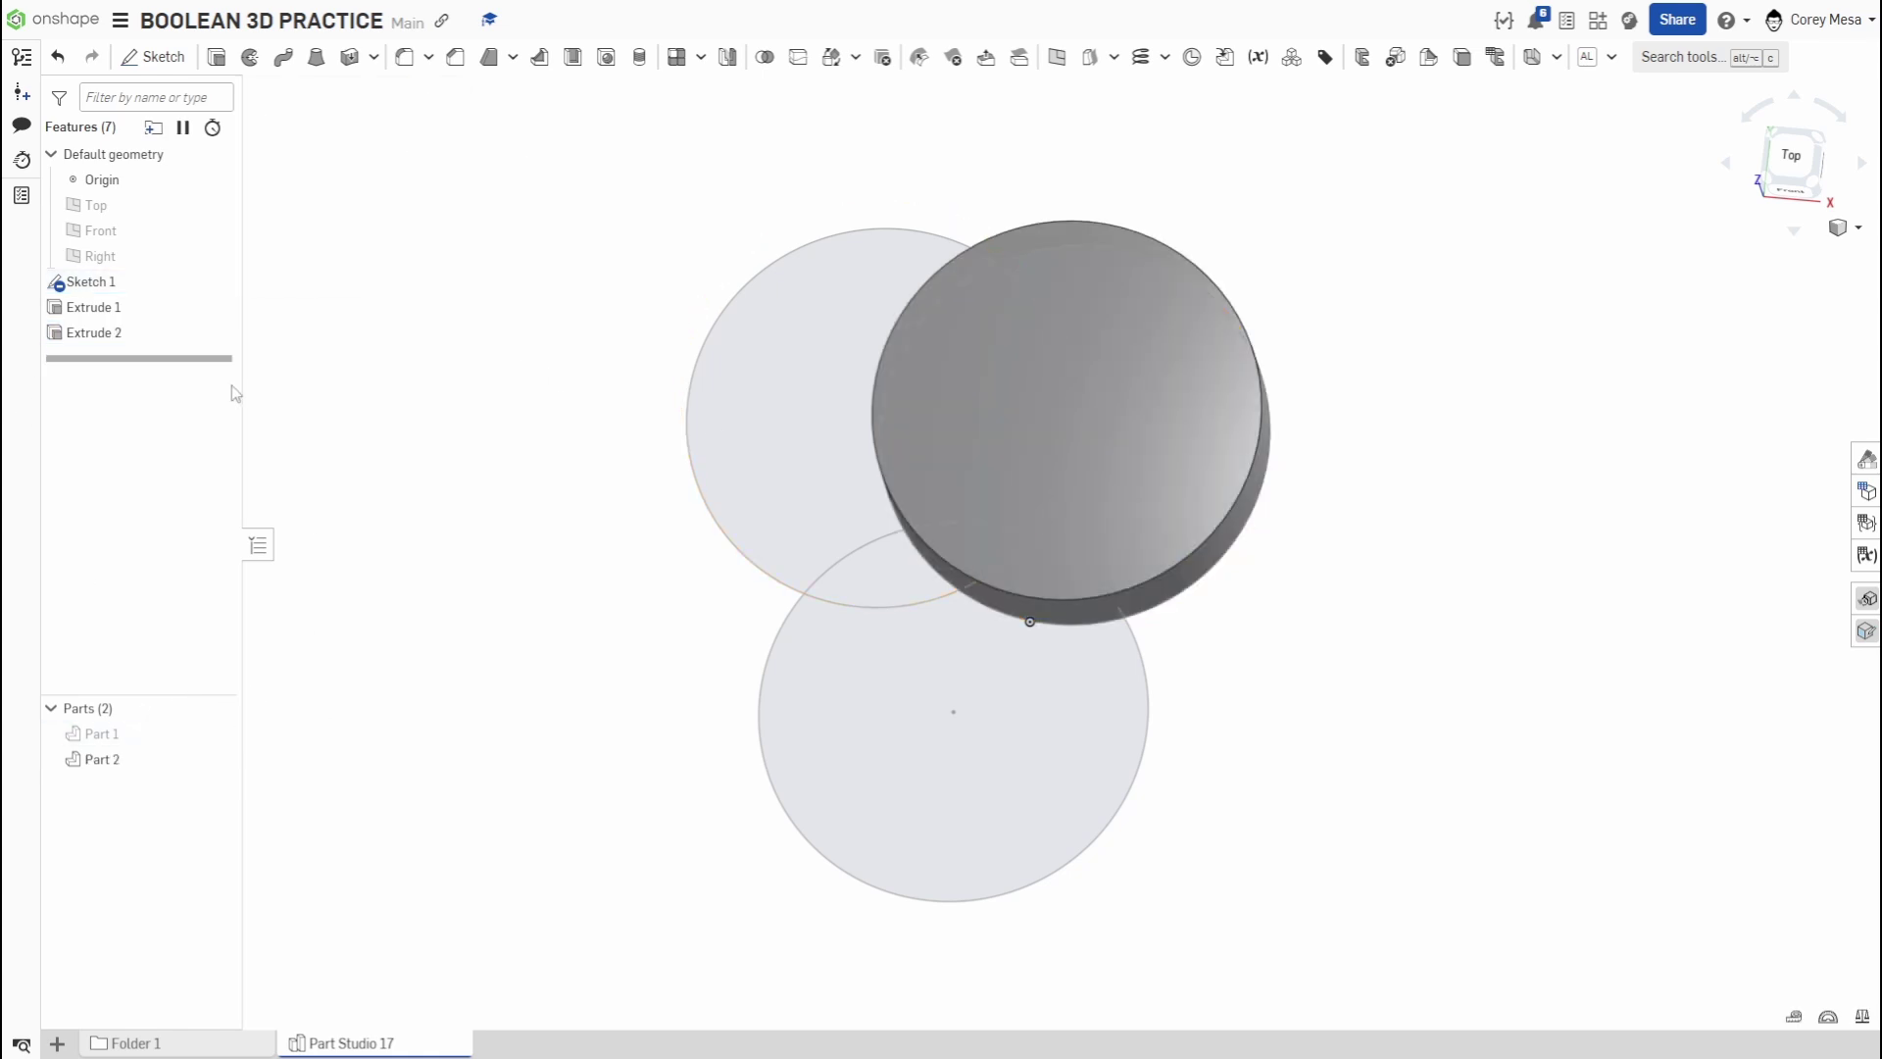
# - Hide the second disc and extrude the four regions of the lower circle as a new solid with a 1 in blind depth
pyautogui.click(217, 757)
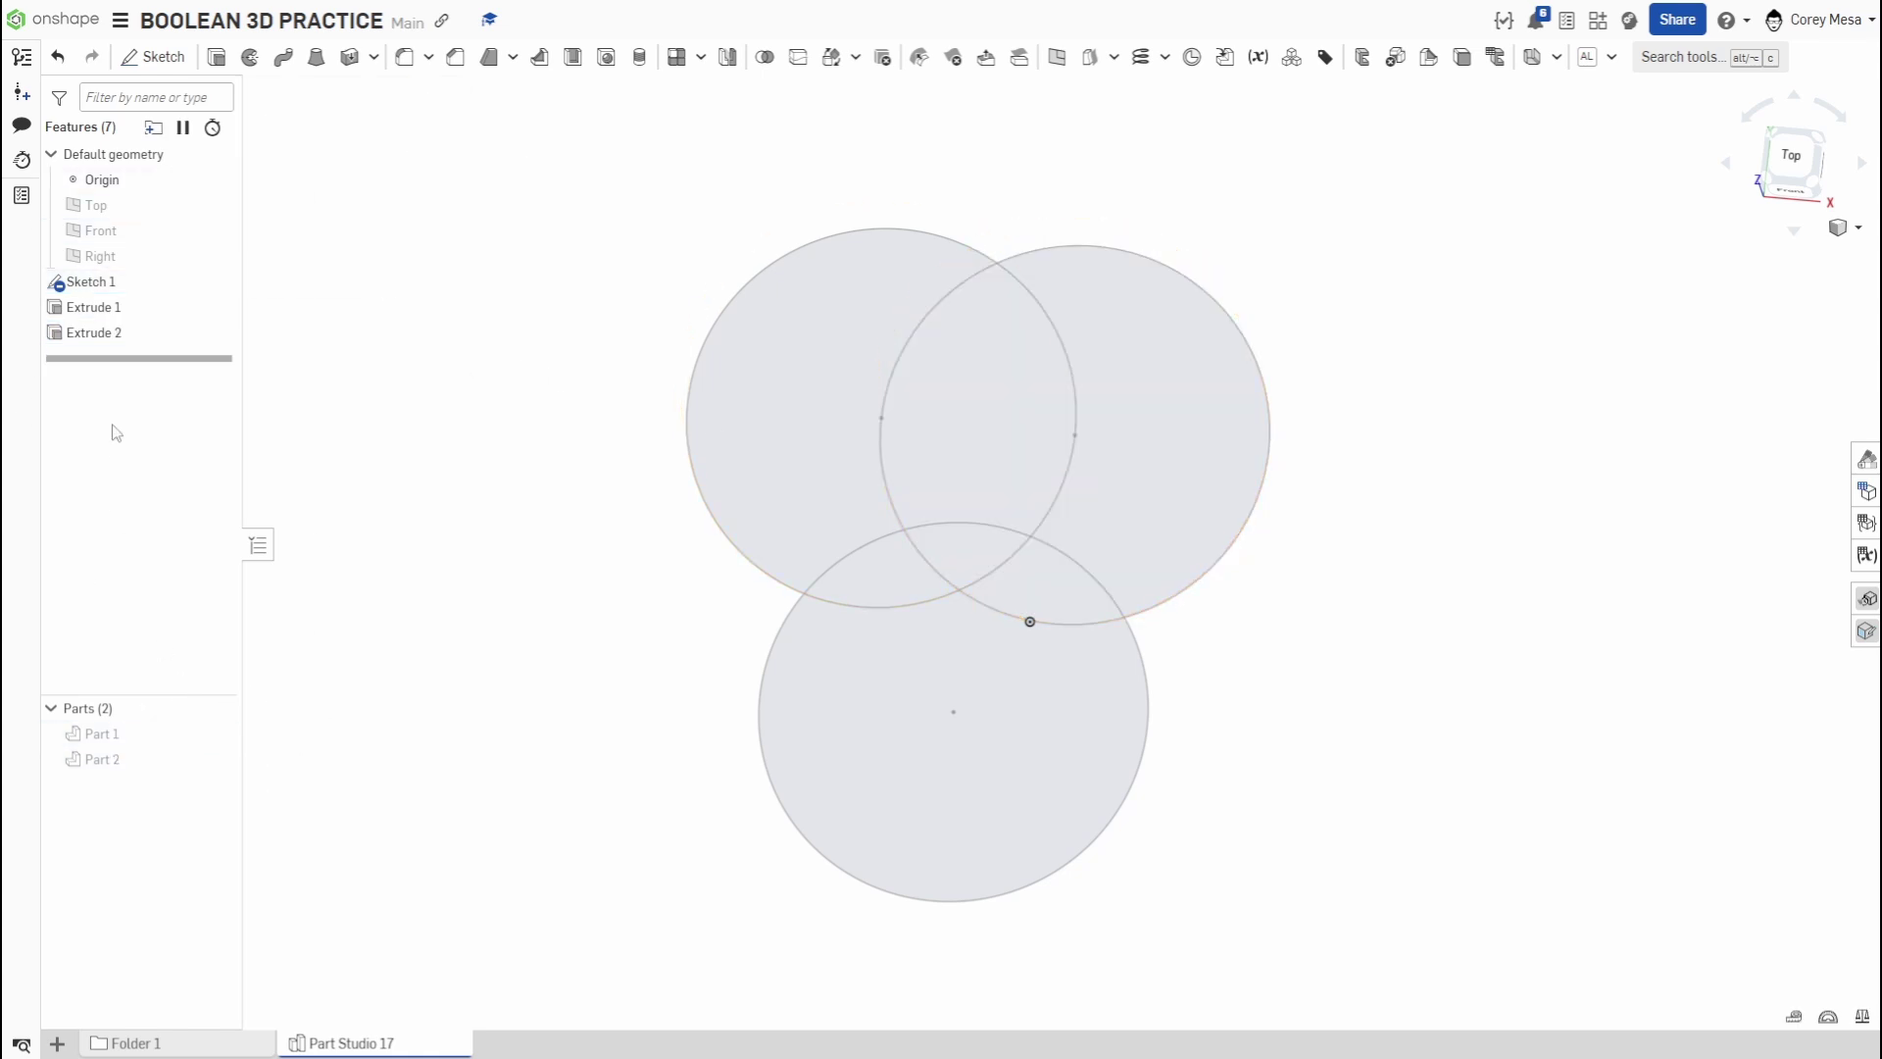
pyautogui.click(187, 286)
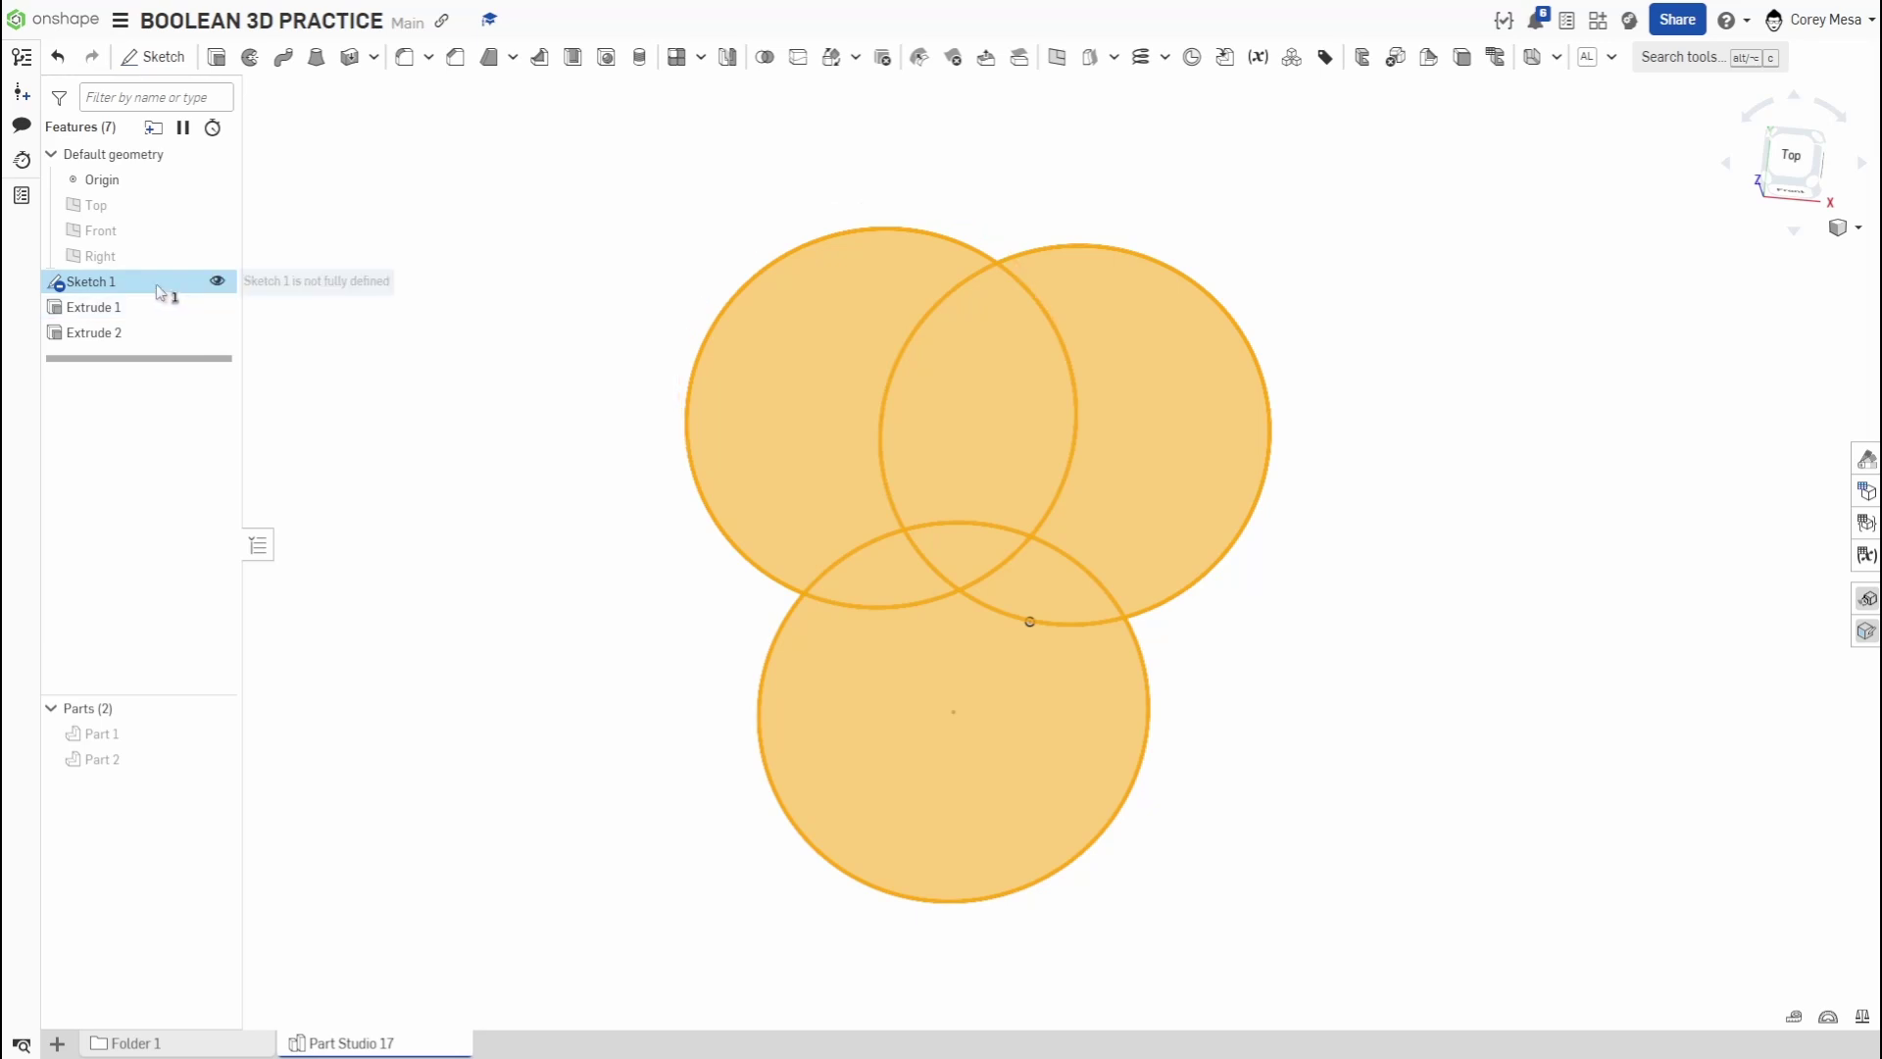
pyautogui.click(498, 275)
pyautogui.click(214, 58)
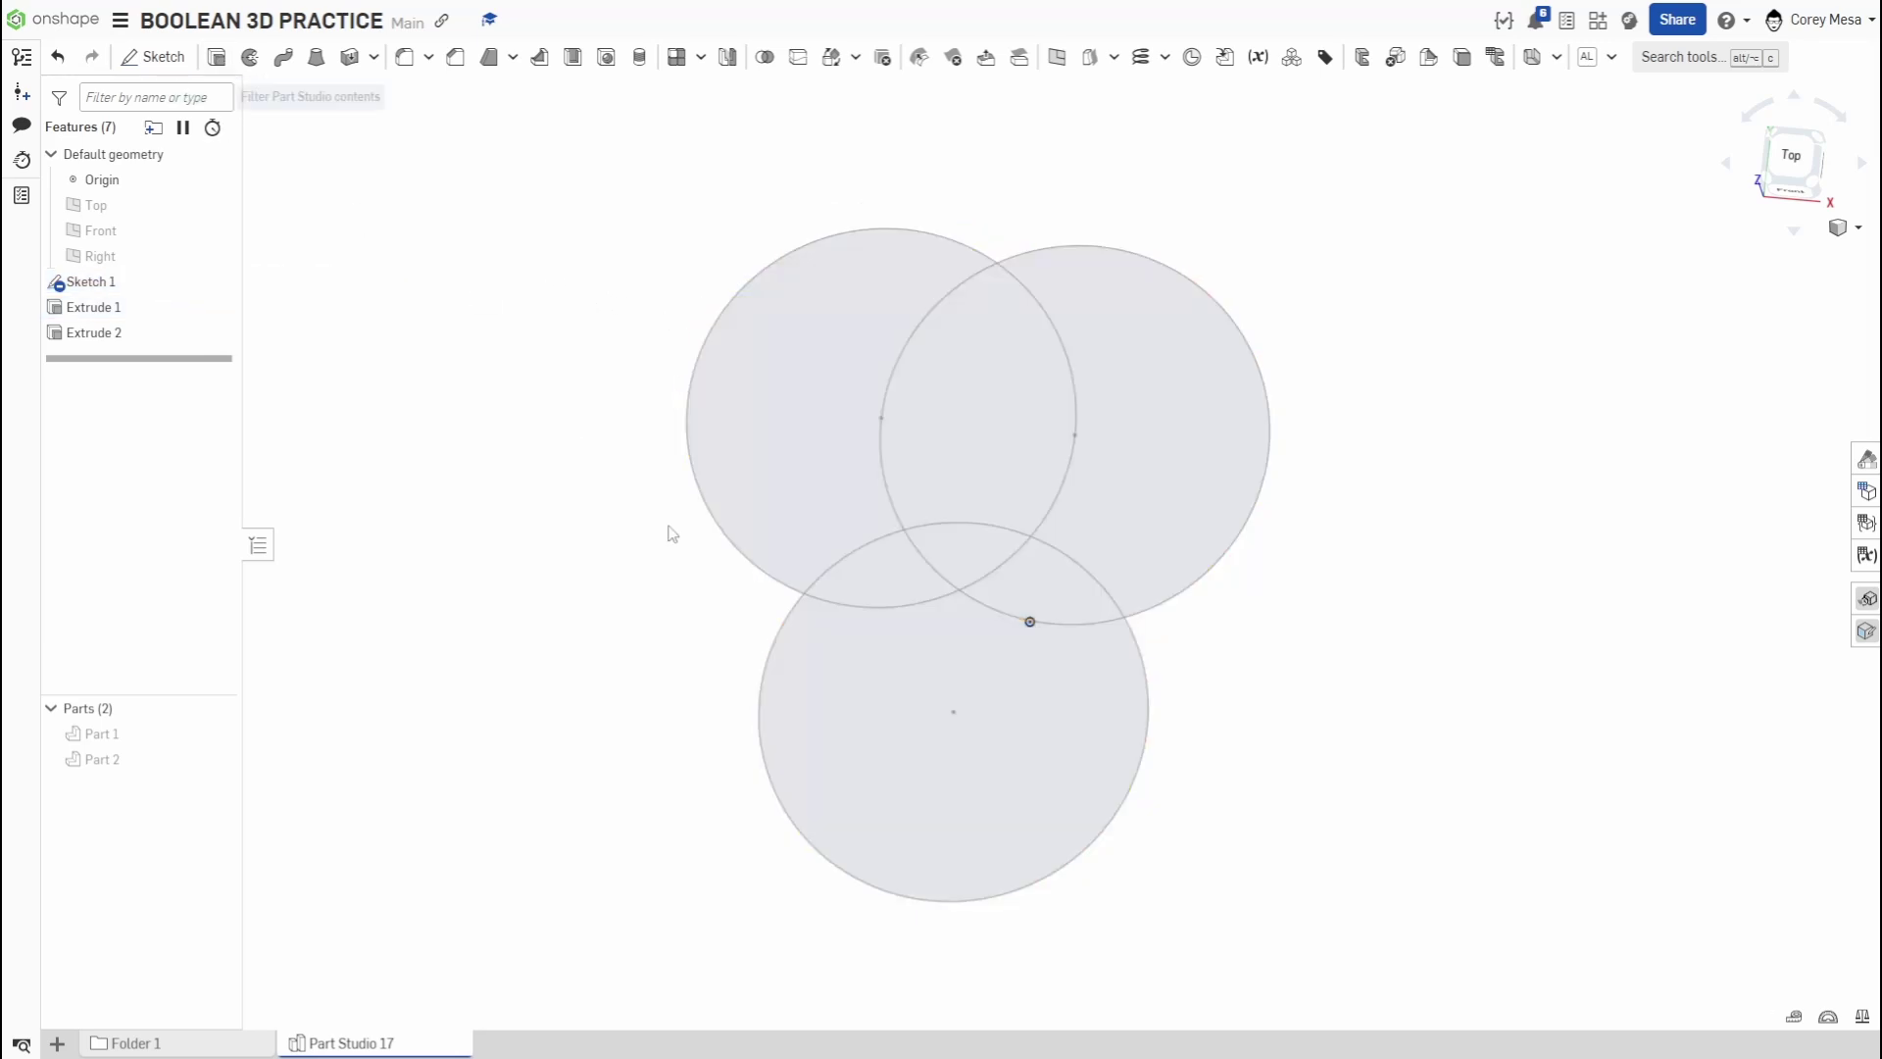
pyautogui.click(874, 701)
pyautogui.click(944, 555)
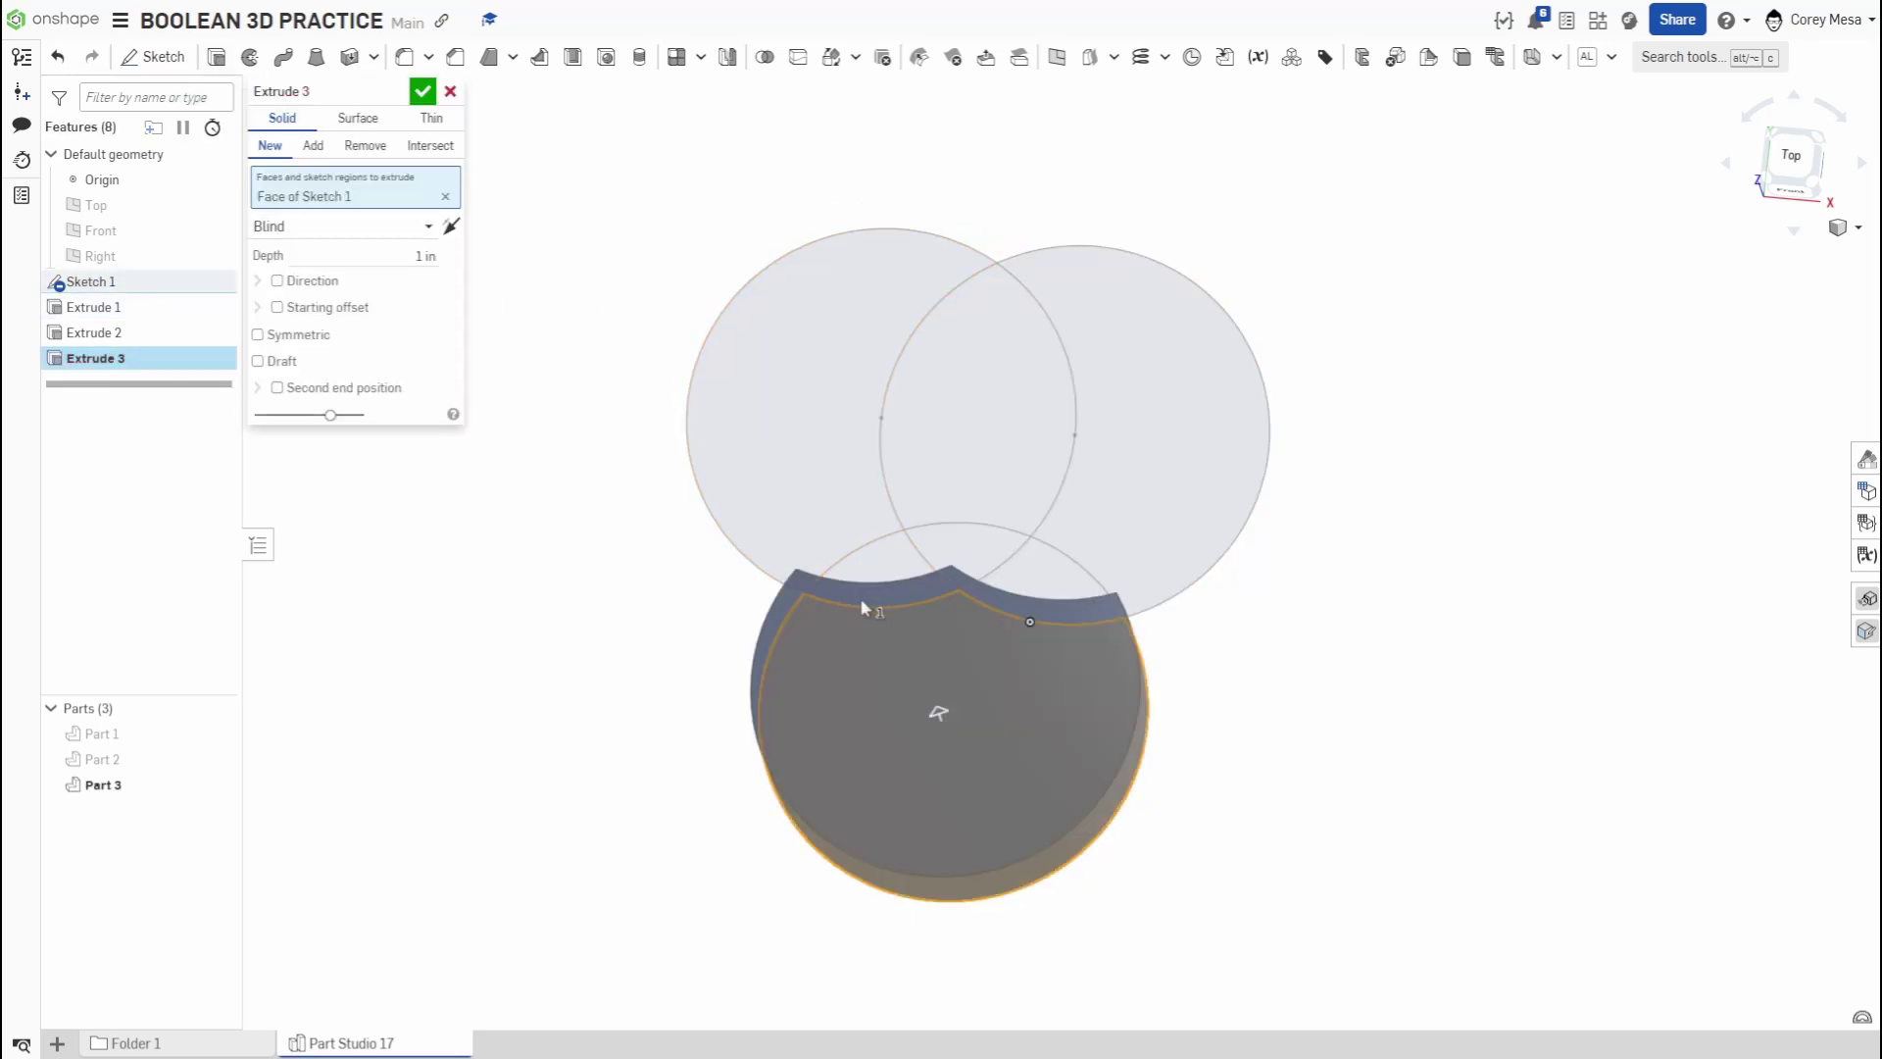
pyautogui.click(1039, 556)
pyautogui.click(918, 555)
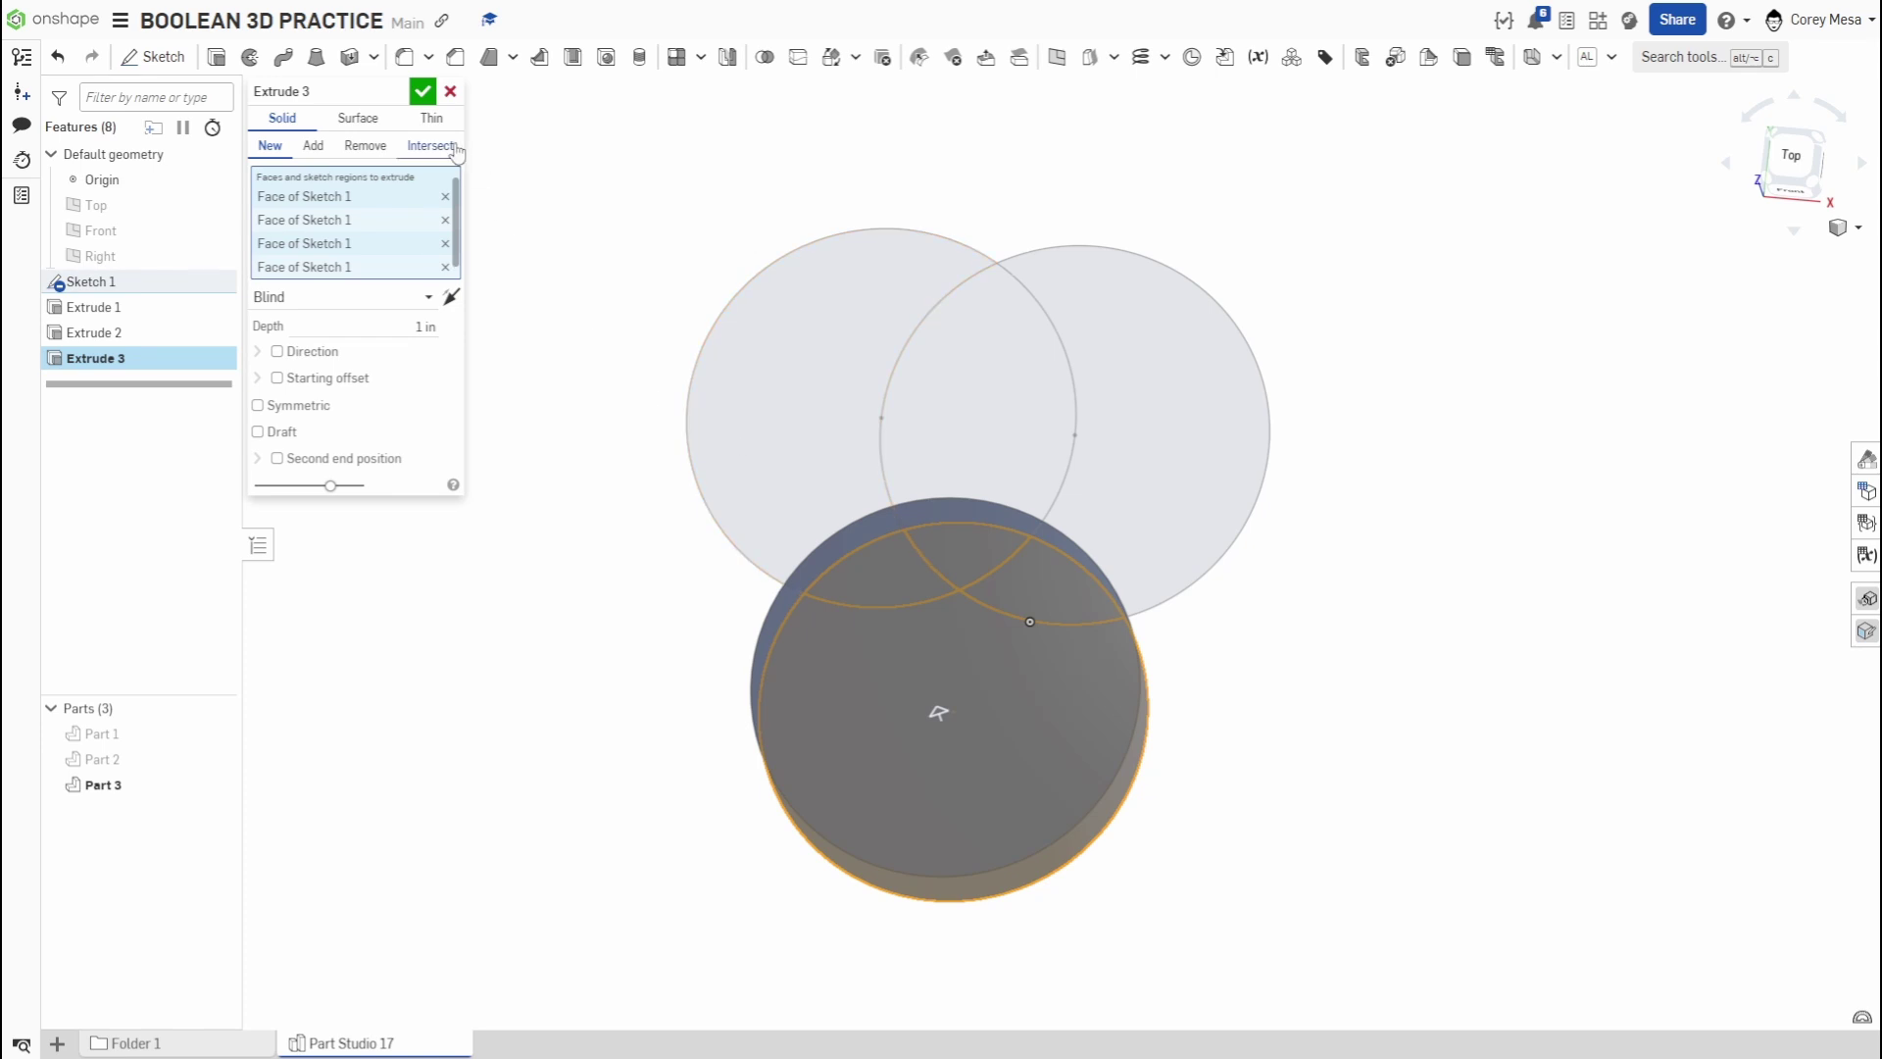
pyautogui.click(422, 92)
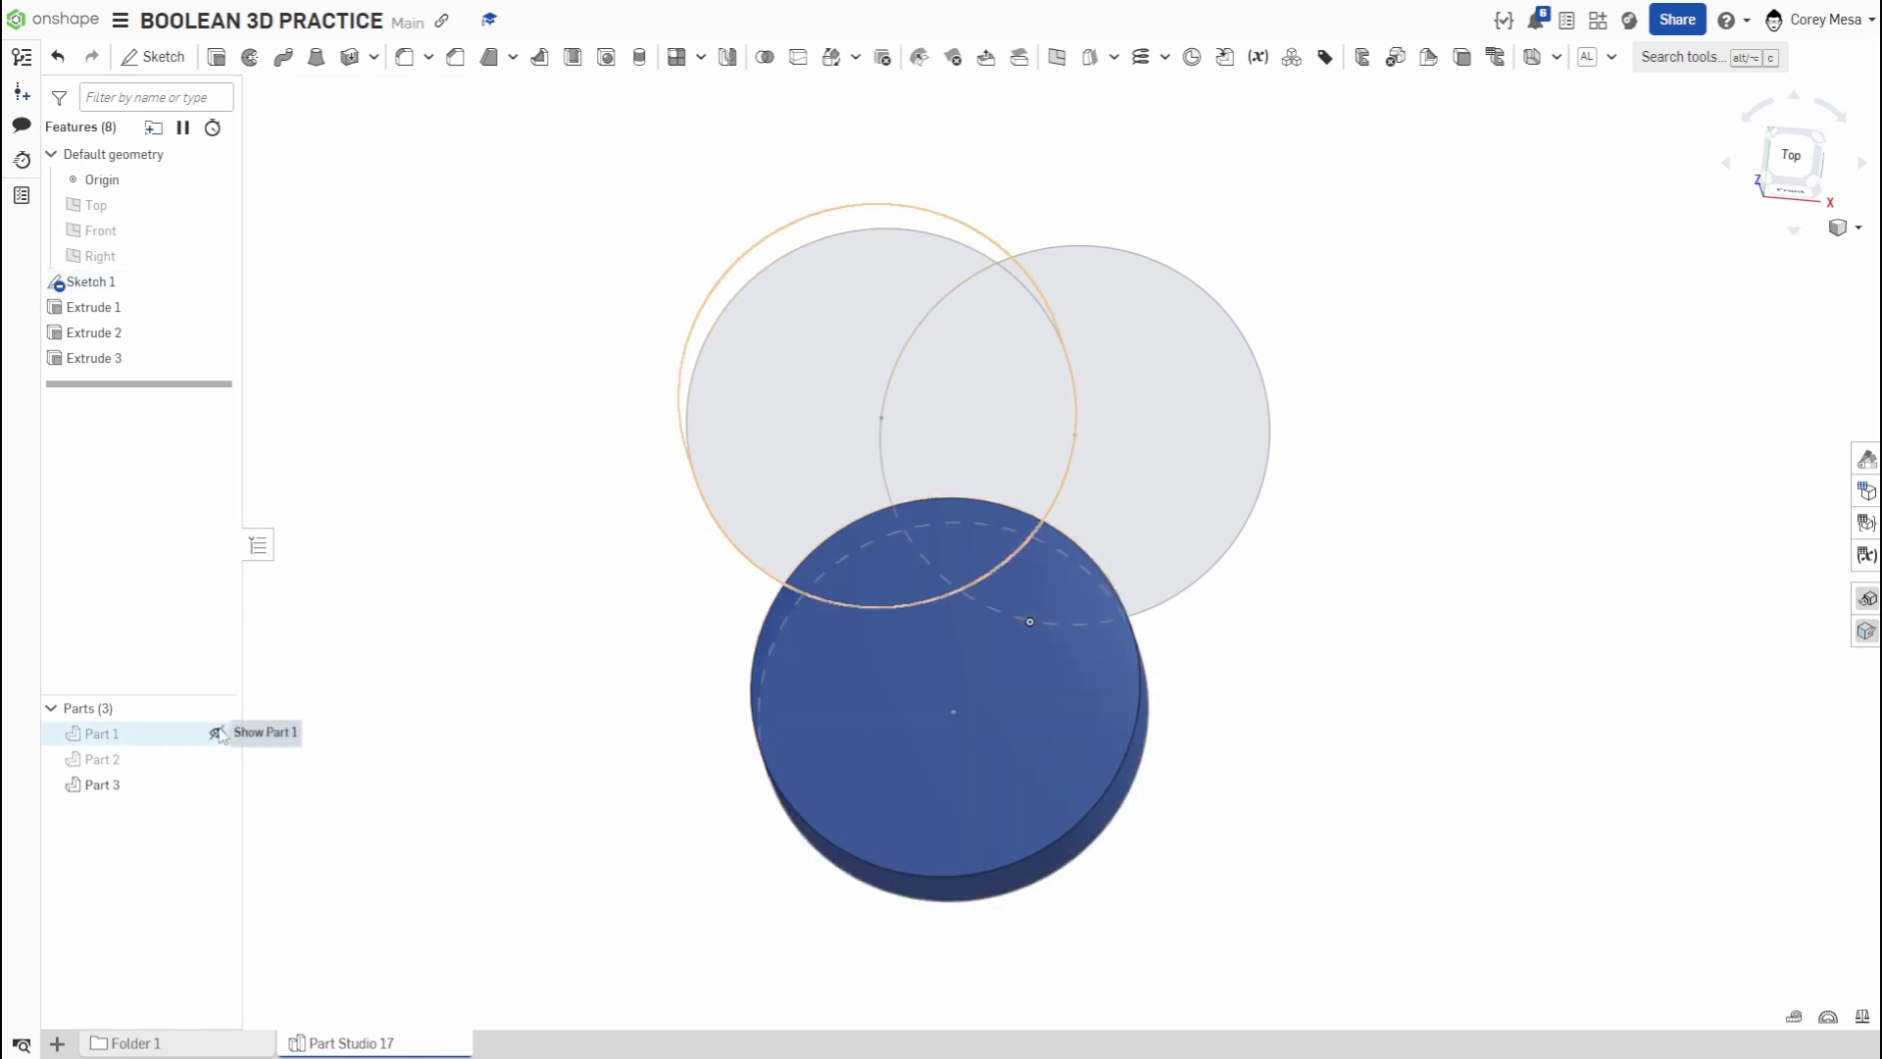
# - Show Part 1 and Part 2 again together with the third disc
pyautogui.click(218, 733)
pyautogui.click(218, 759)
pyautogui.scroll(3, 1010, 432)
pyautogui.scroll(-1, 1009, 432)
pyautogui.scroll(1, 1073, 586)
pyautogui.moveTo(1073, 586); pyautogui.dragTo(1054, 496, button='right')
pyautogui.scroll(3, 1059, 495)
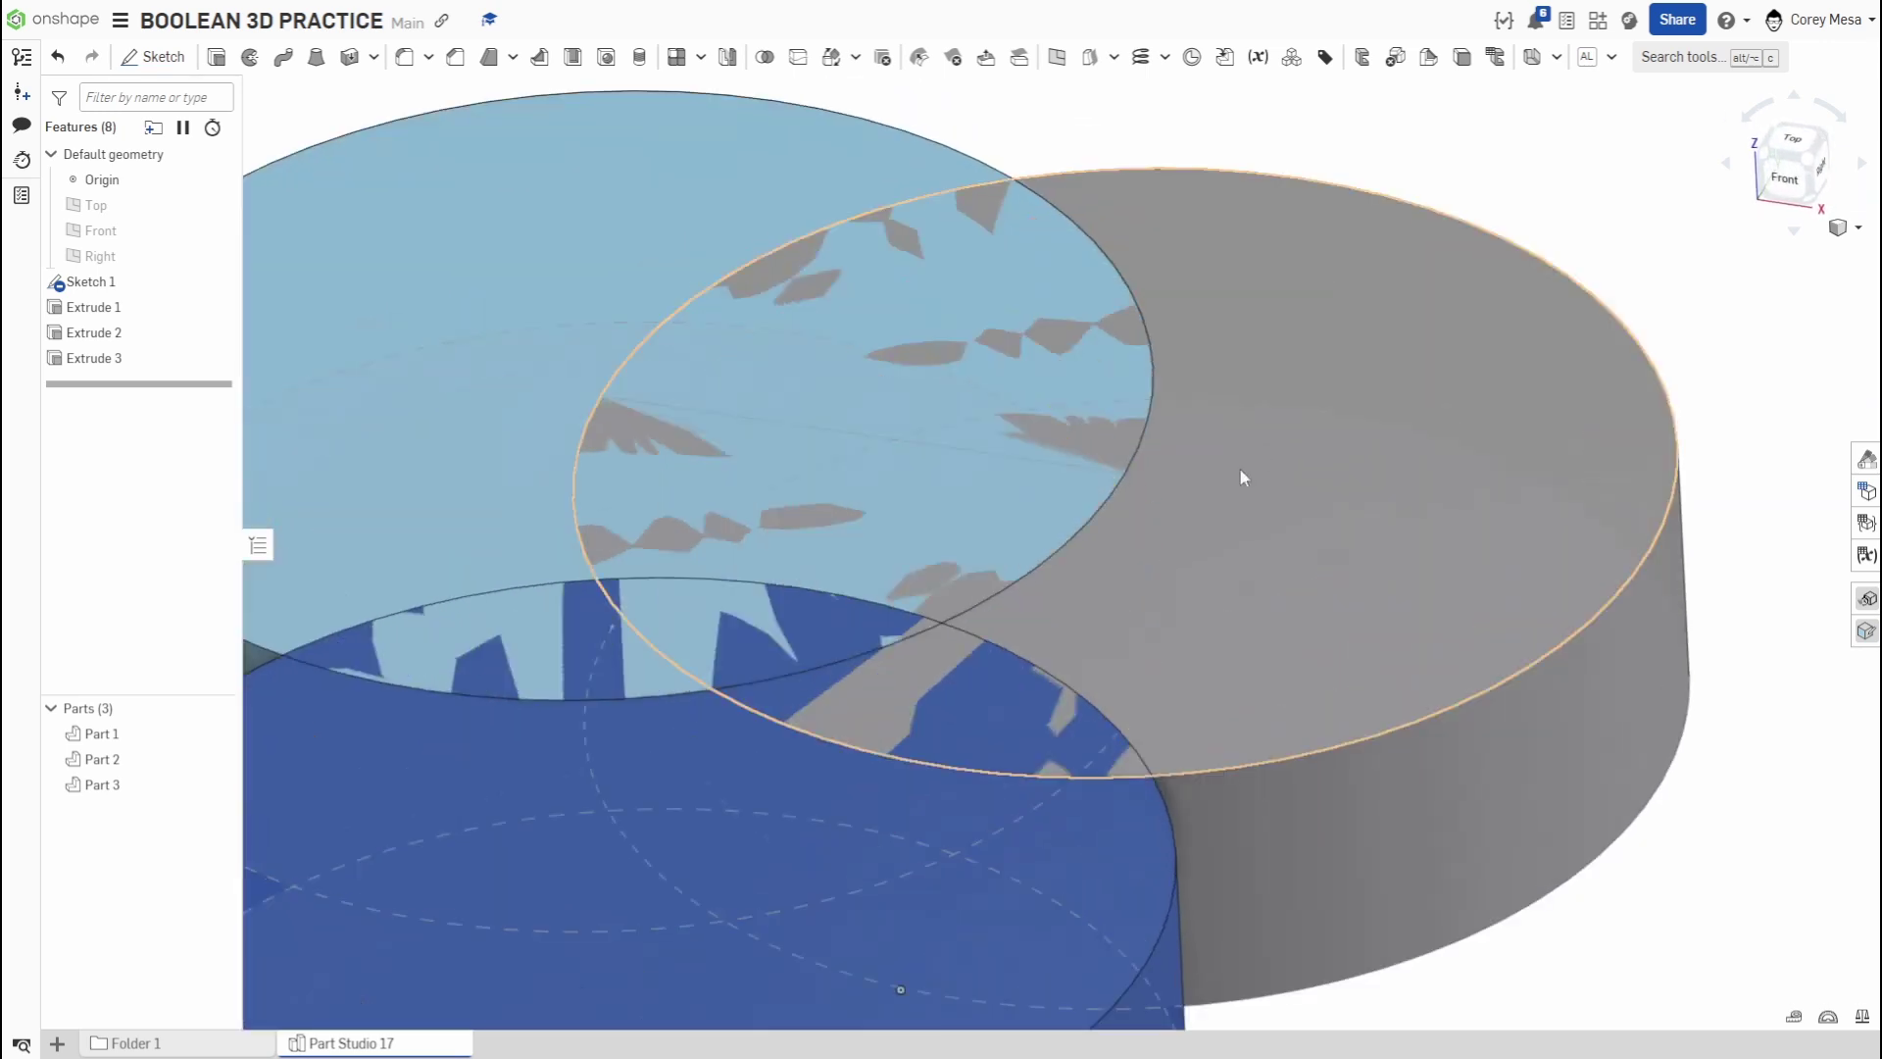
pyautogui.moveTo(1205, 441); pyautogui.dragTo(1495, 537, button='middle')
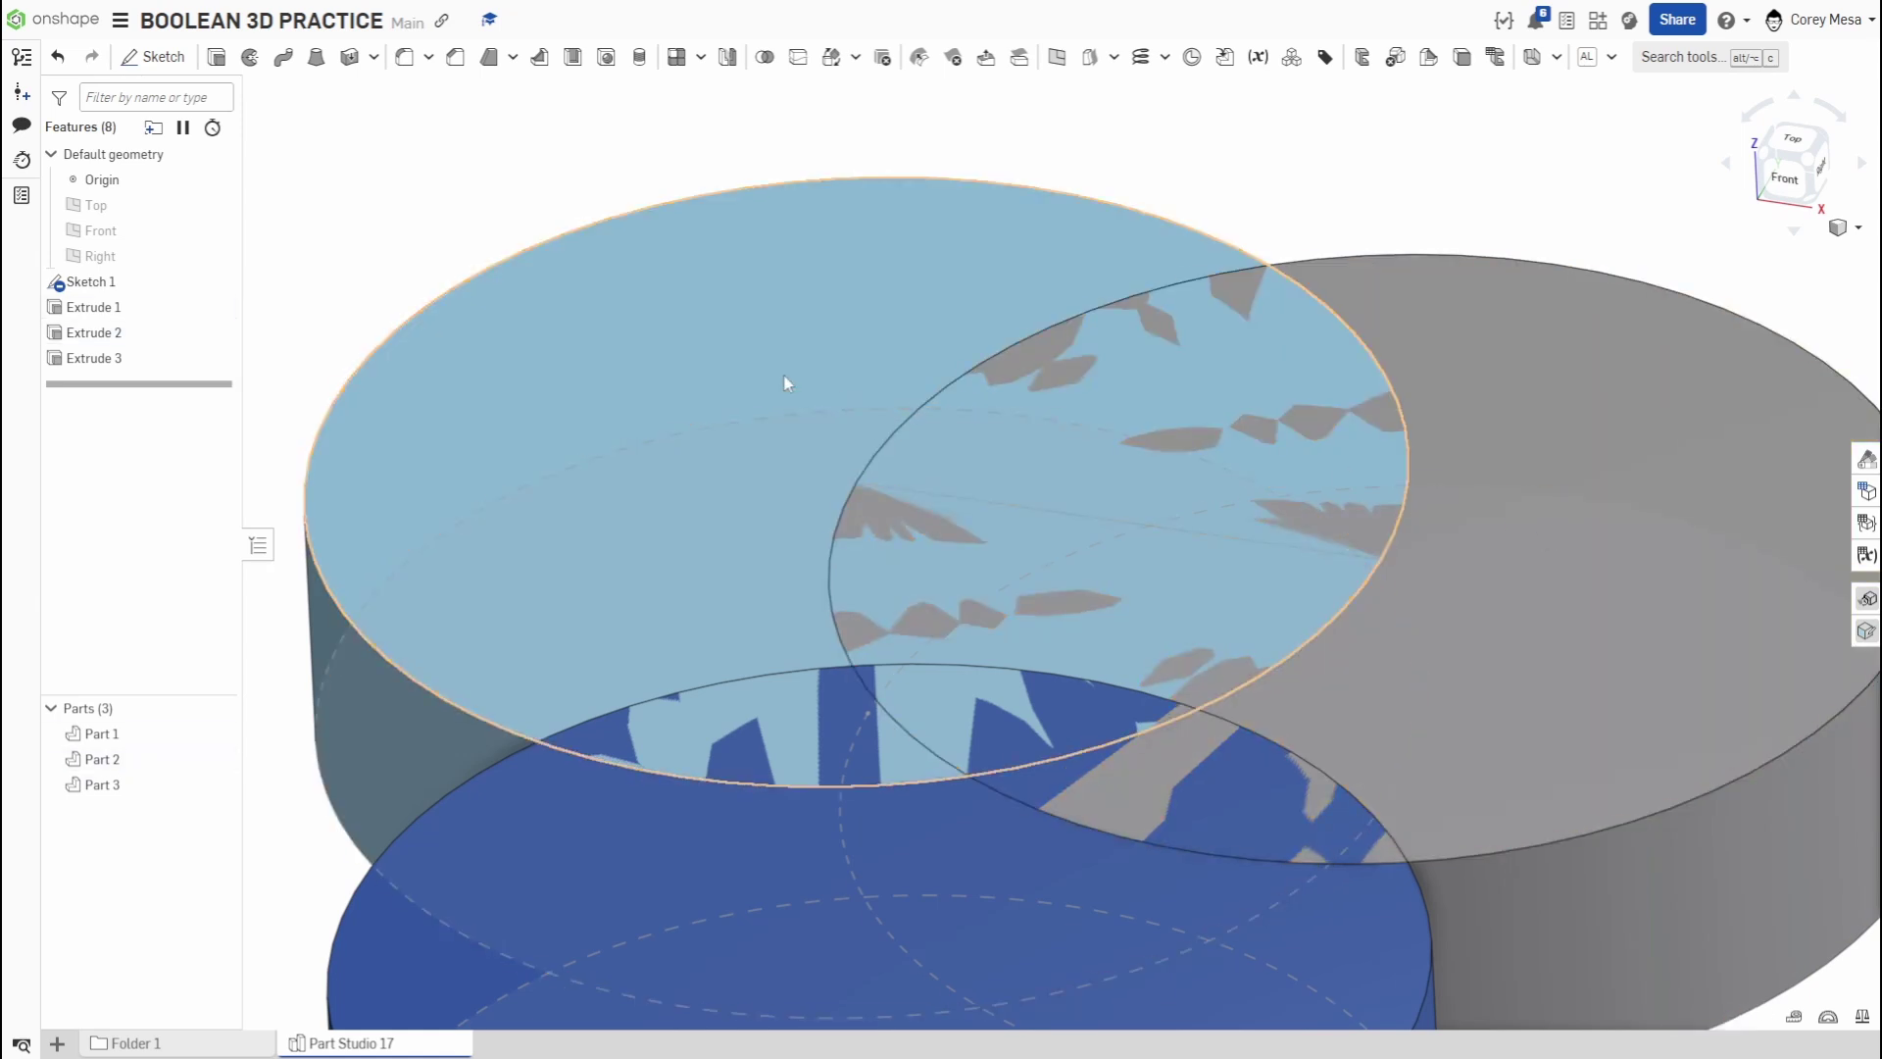
# - Examine the overlaps between the three discs, highlighting some of their geometry and clearing the selection
pyautogui.click(814, 392)
pyautogui.click(742, 334)
pyautogui.click(893, 872)
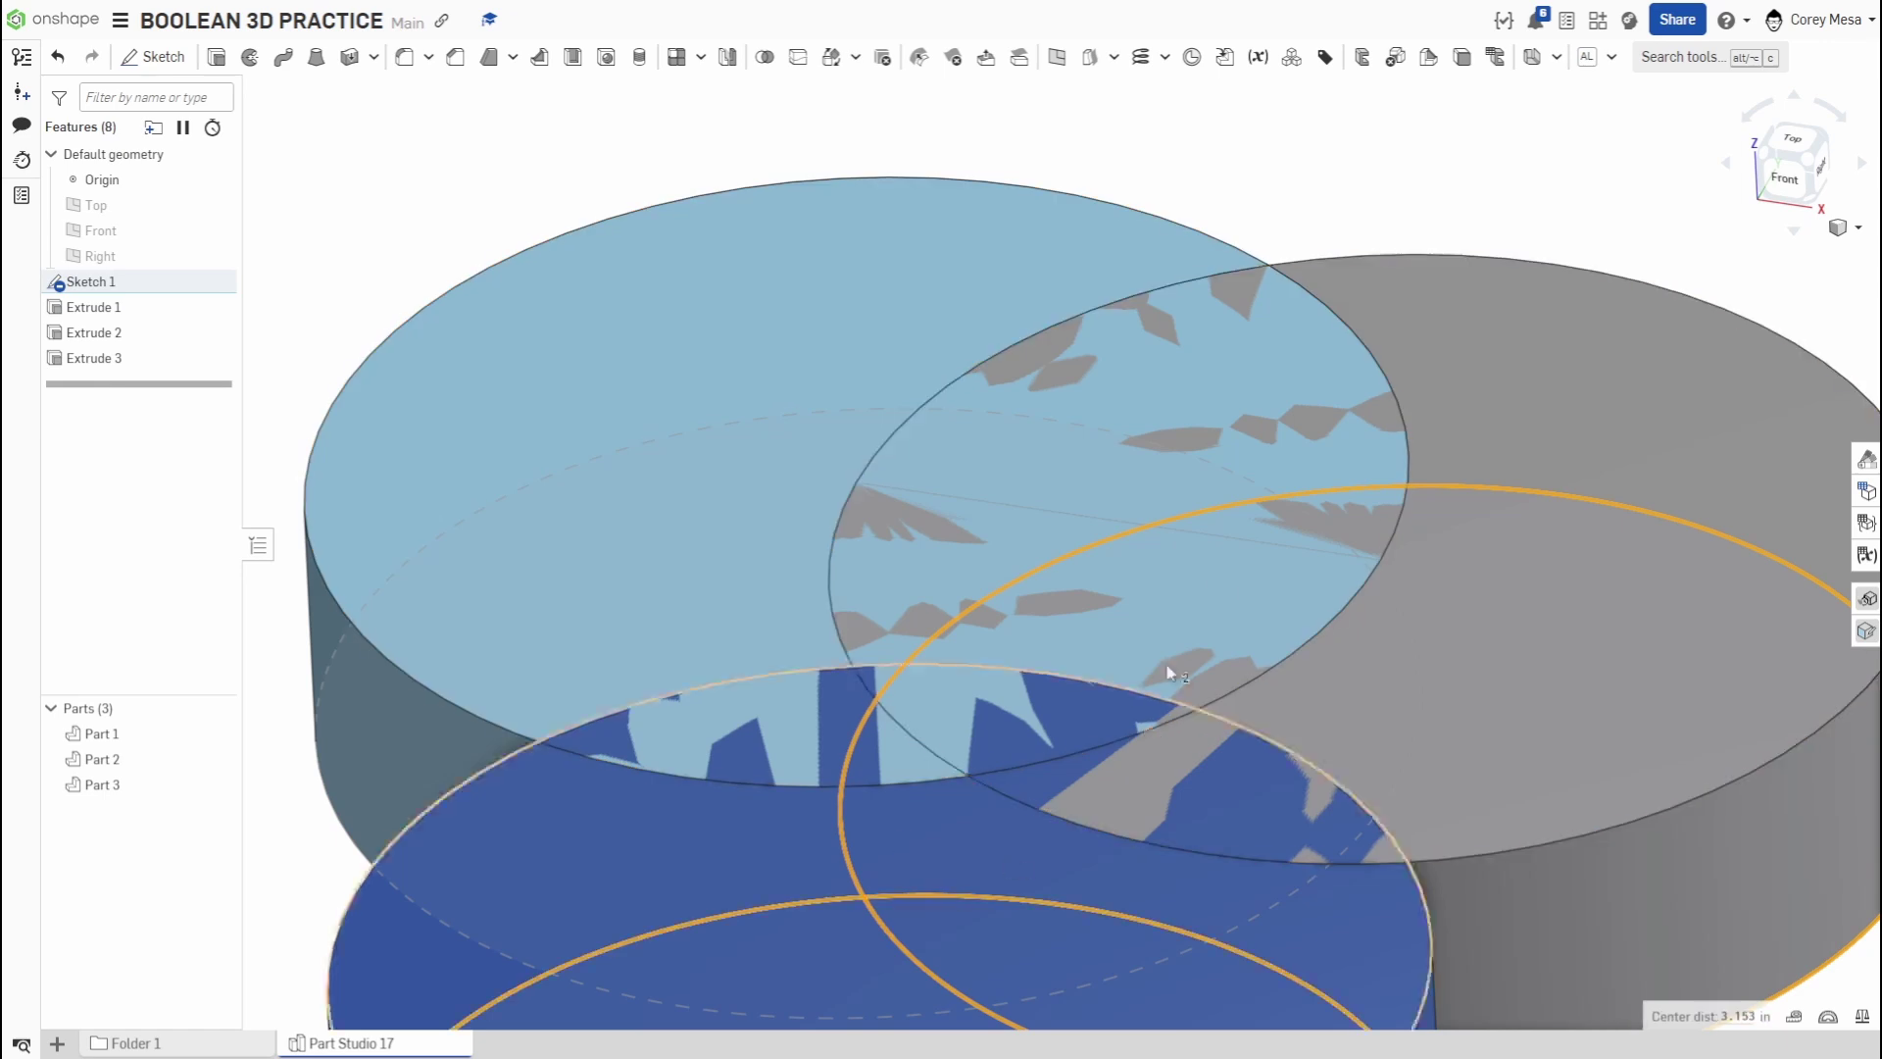
pyautogui.click(1386, 147)
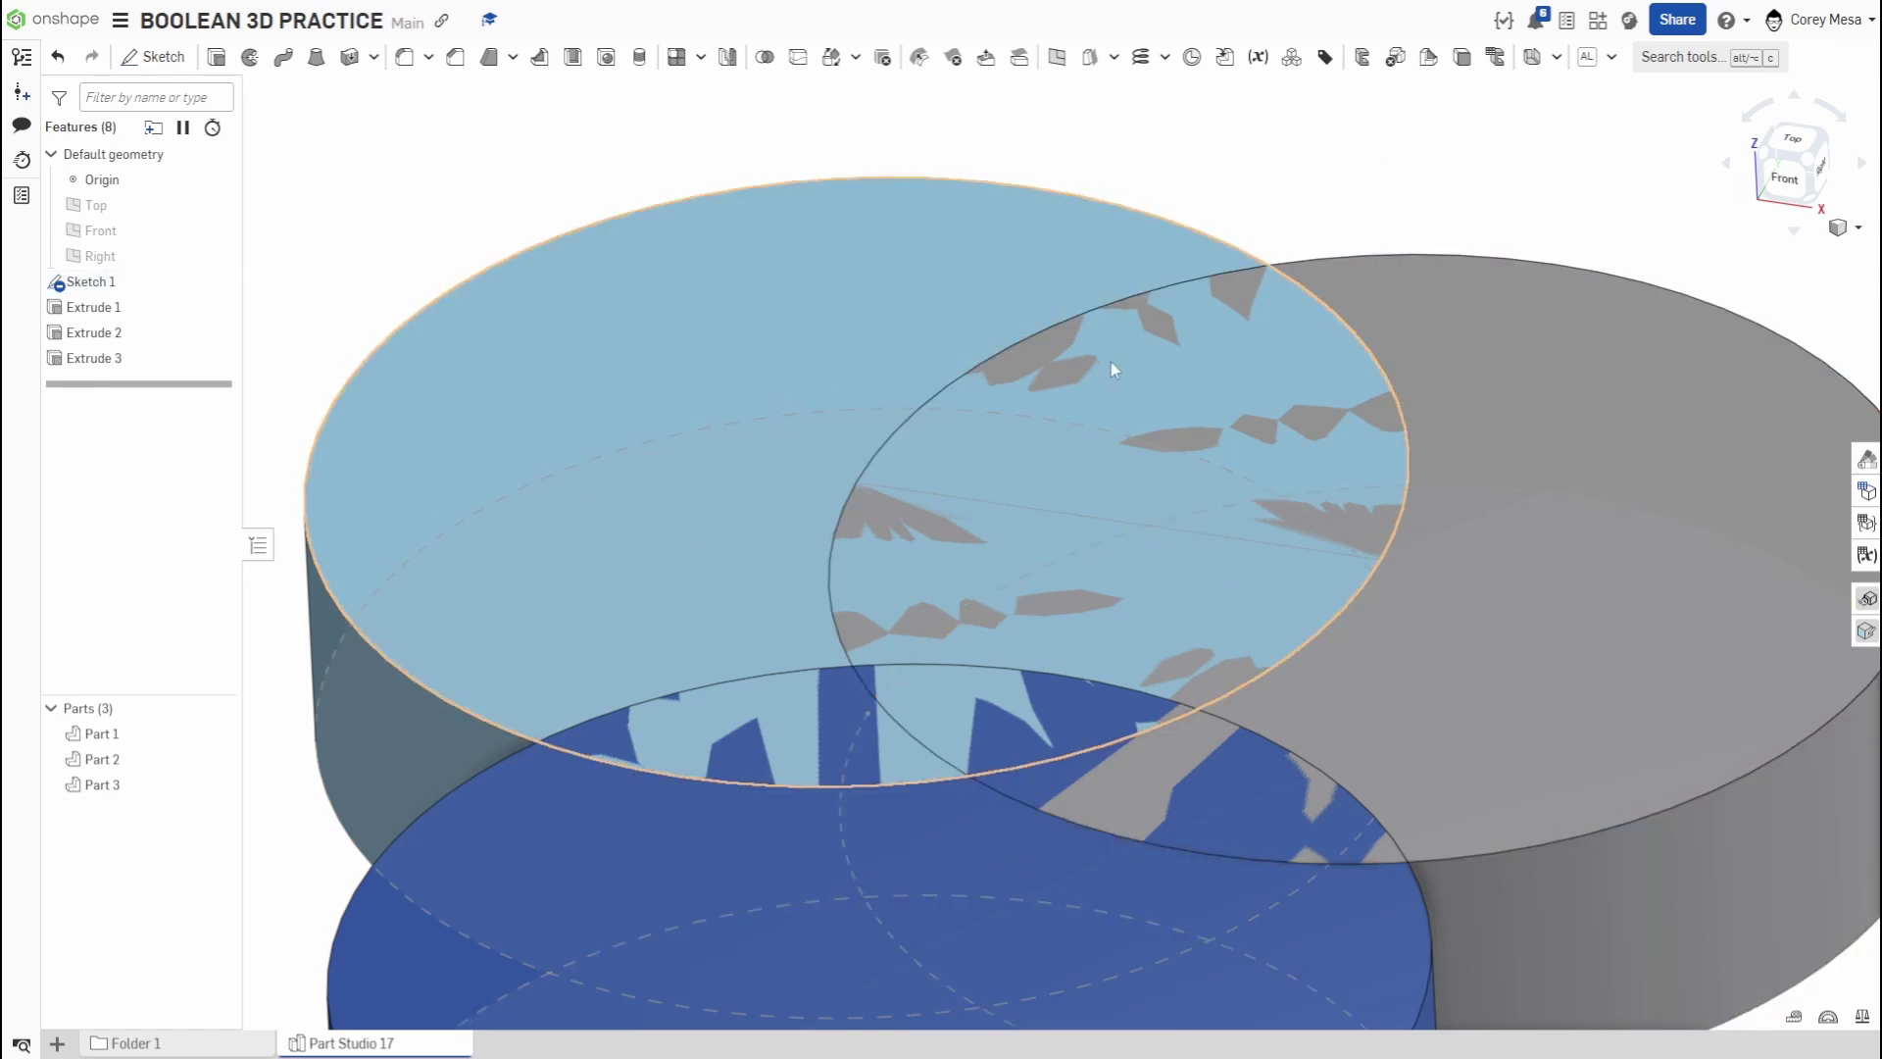
pyautogui.scroll(2, 1202, 437)
pyautogui.scroll(-5, 1202, 437)
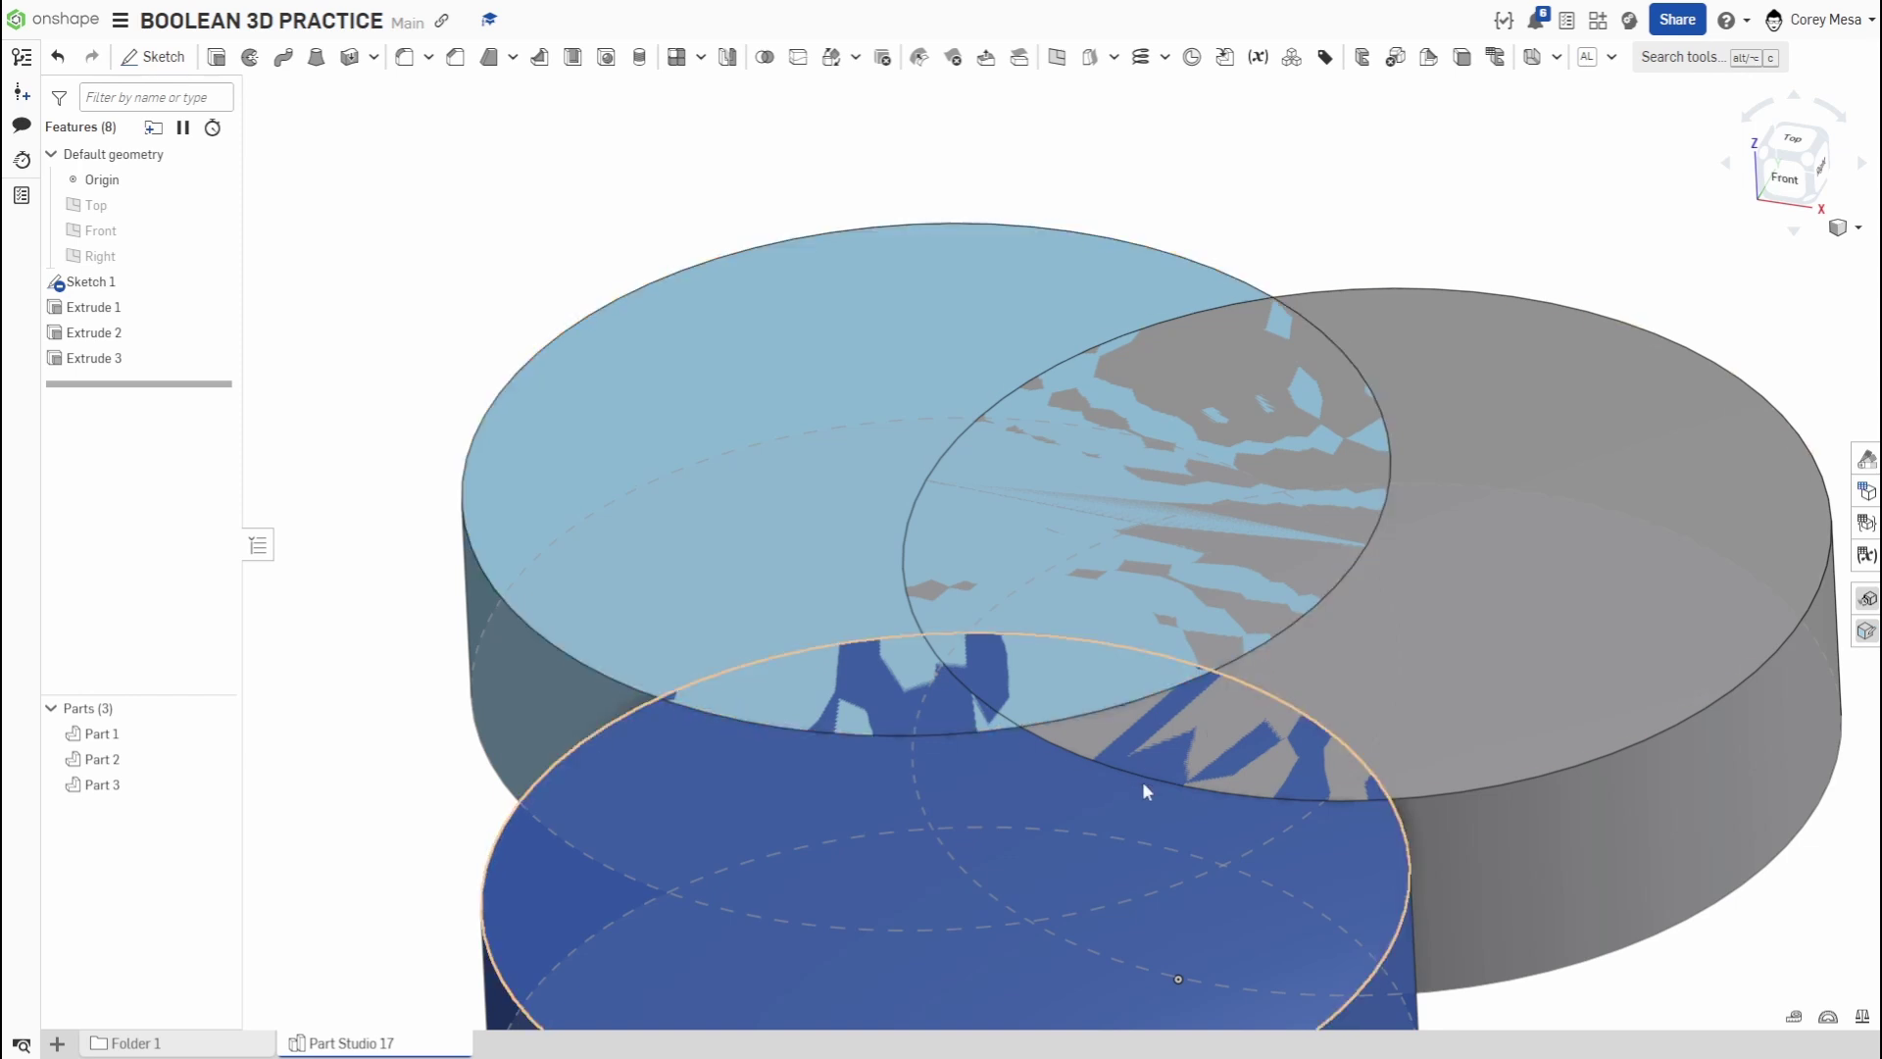
pyautogui.click(1801, 142)
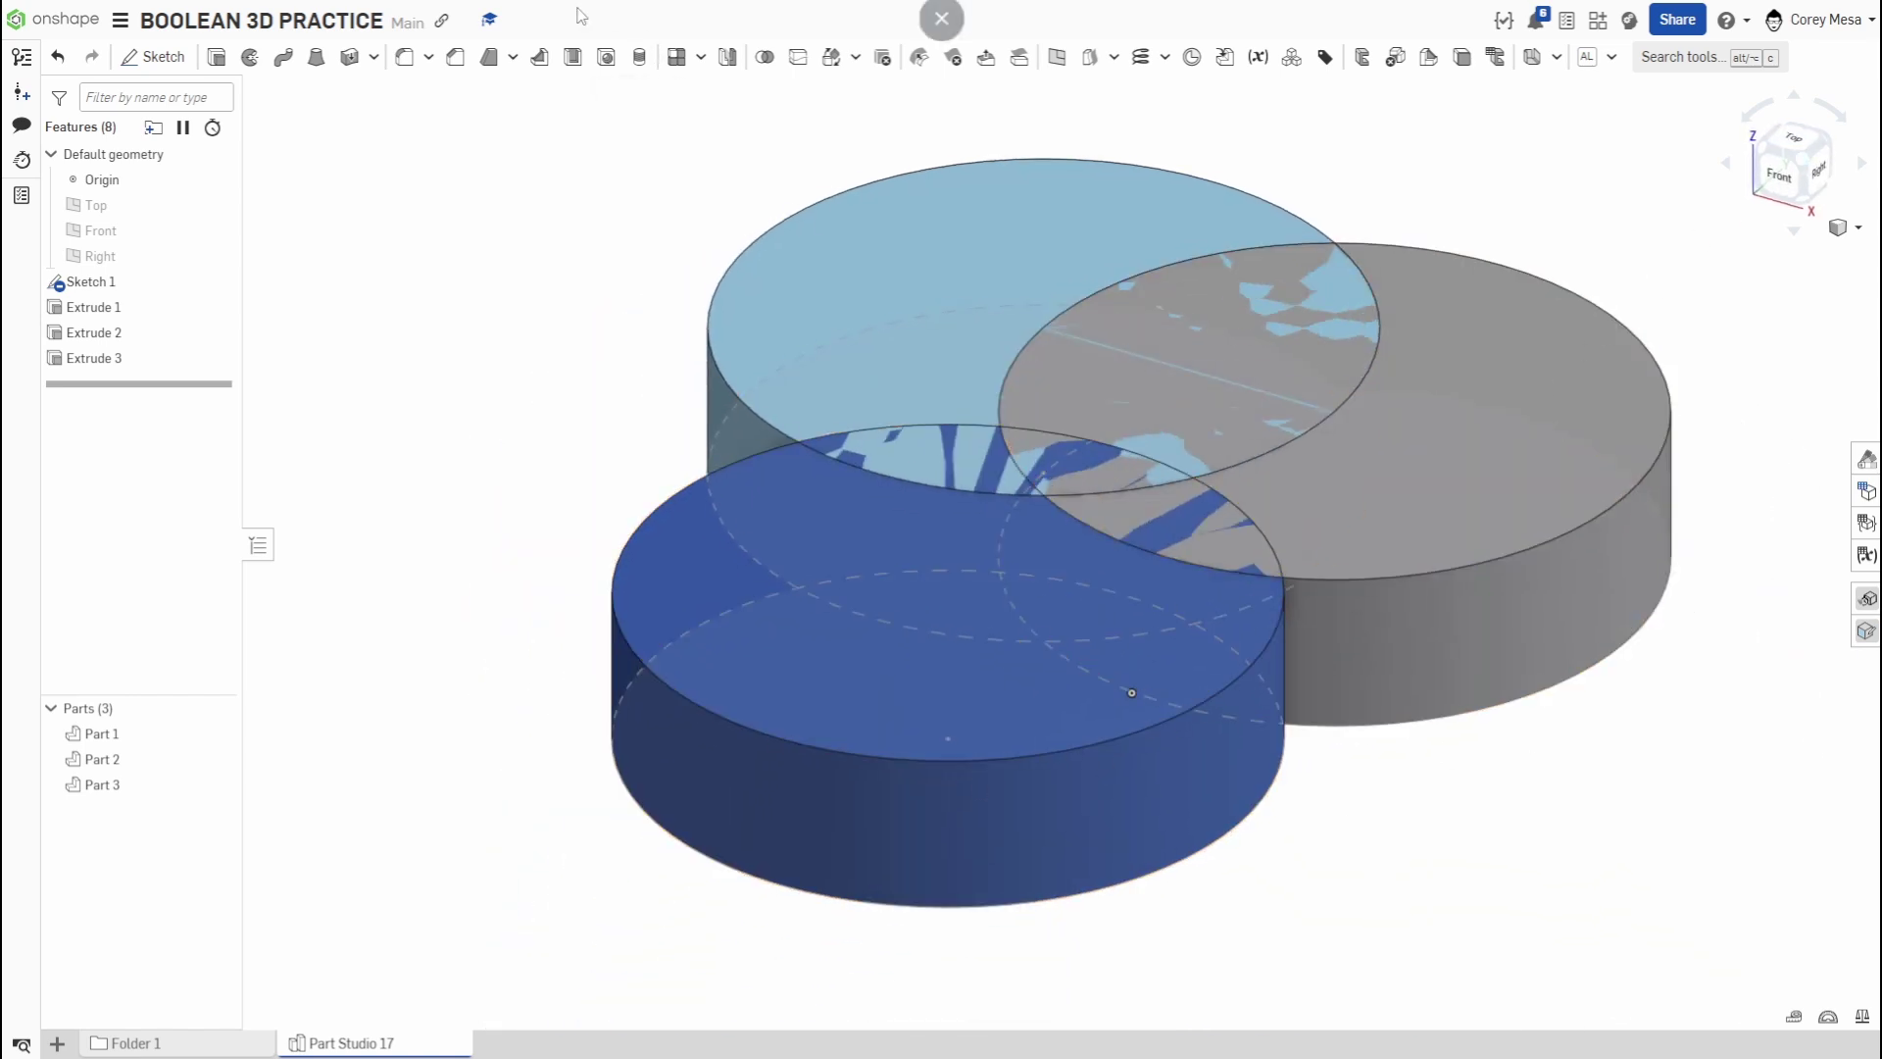
# - Create a Boolean union of Part 1 and Part 2 without keeping the tools
pyautogui.click(766, 59)
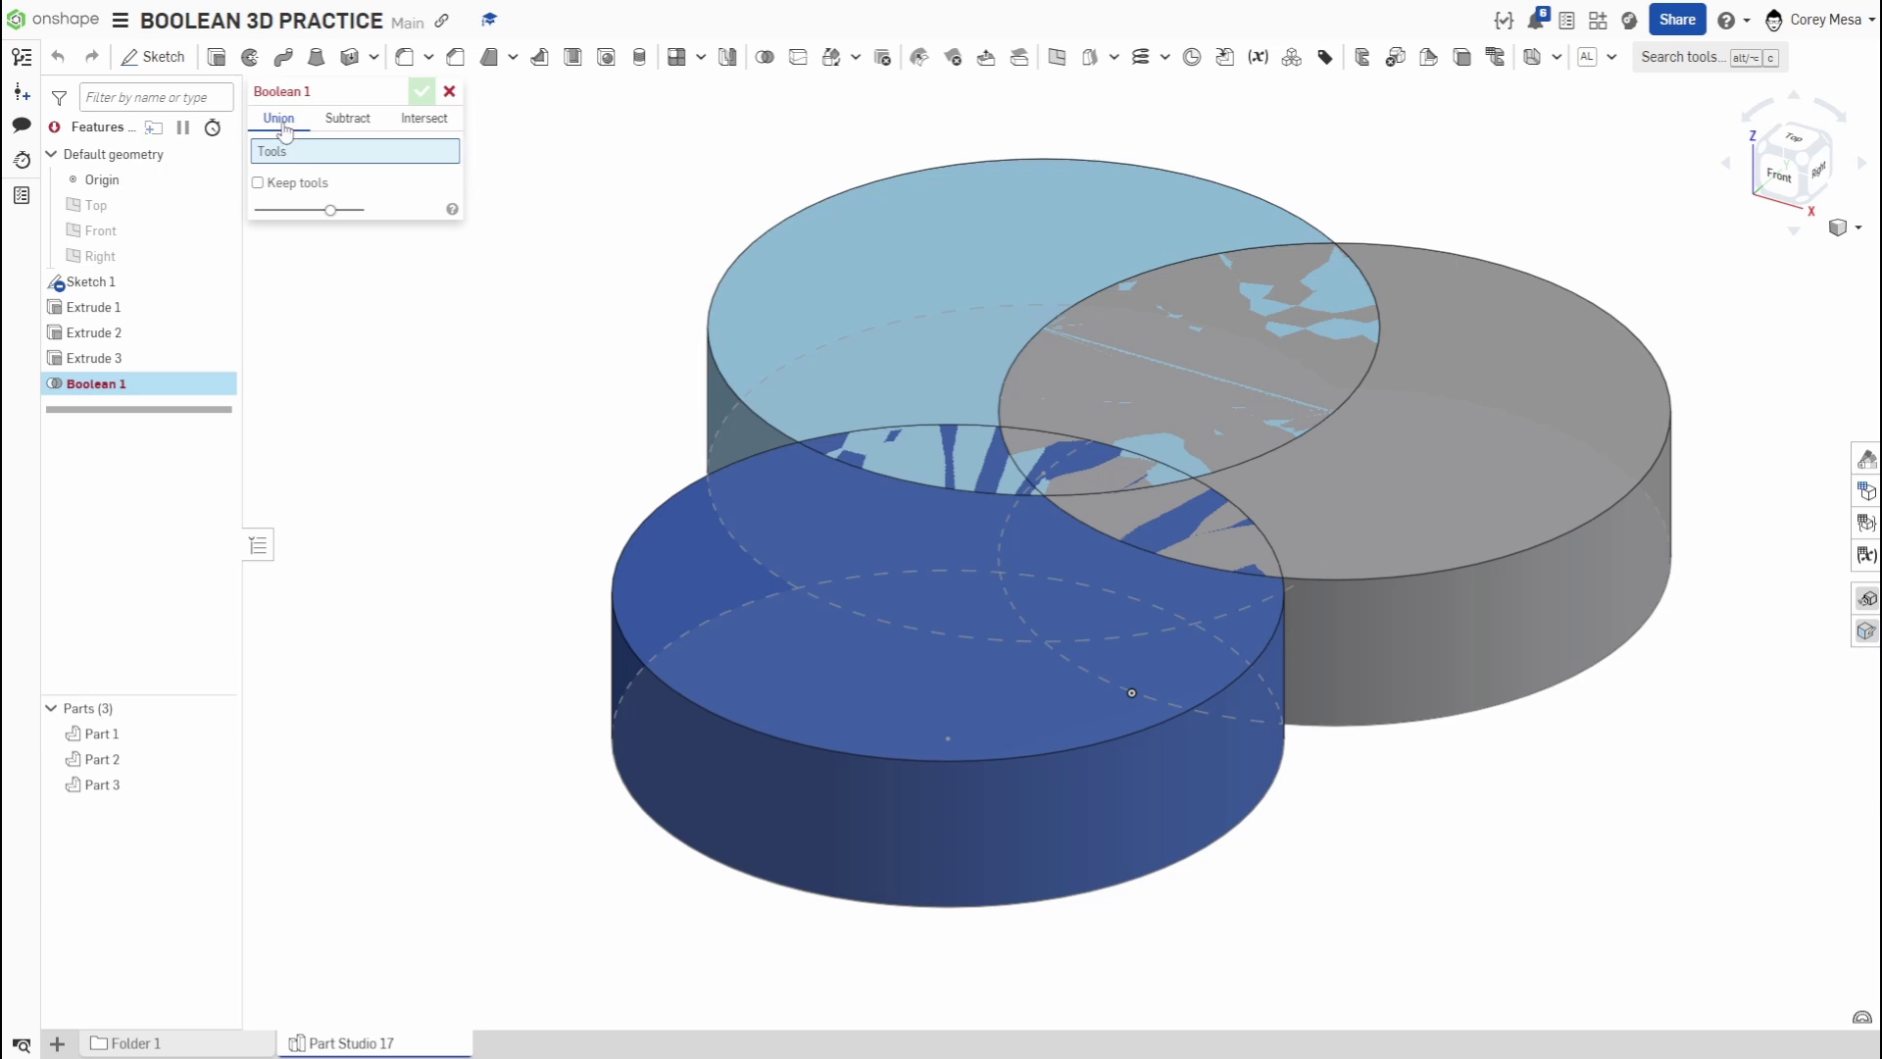
pyautogui.click(837, 254)
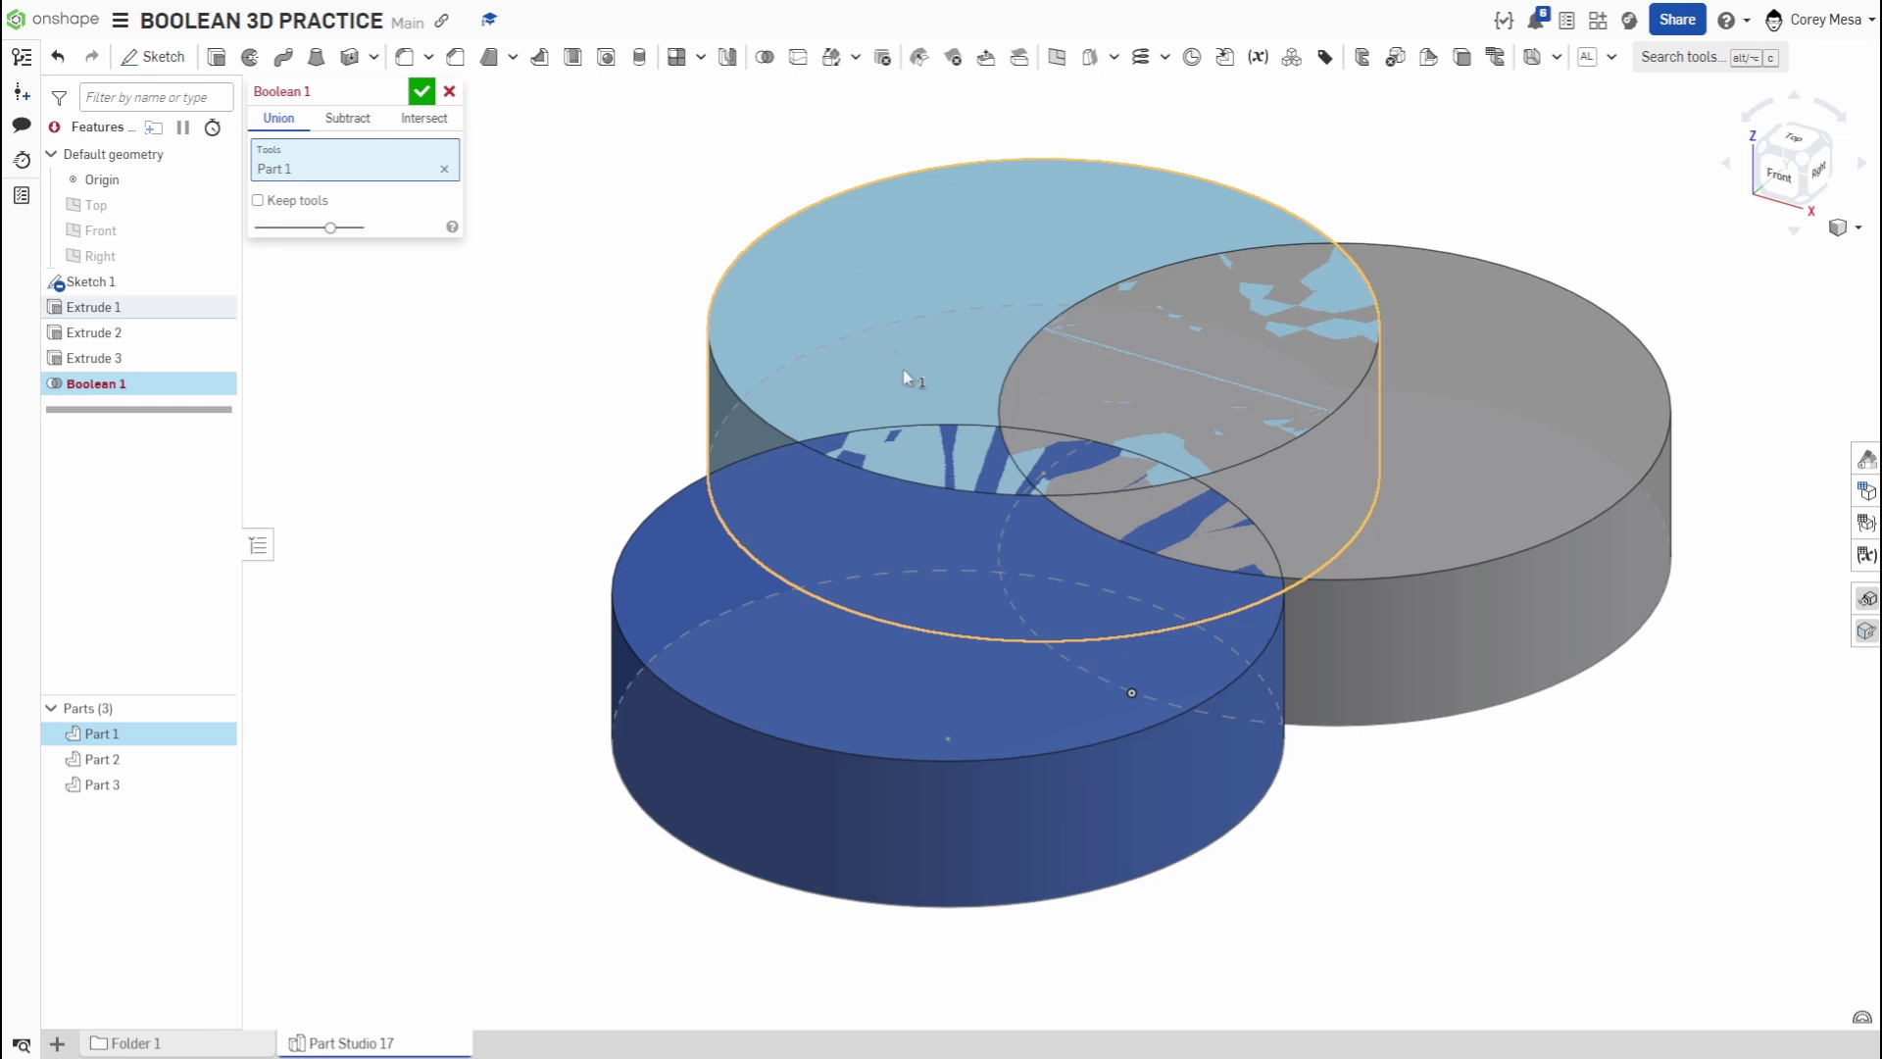
pyautogui.click(1587, 472)
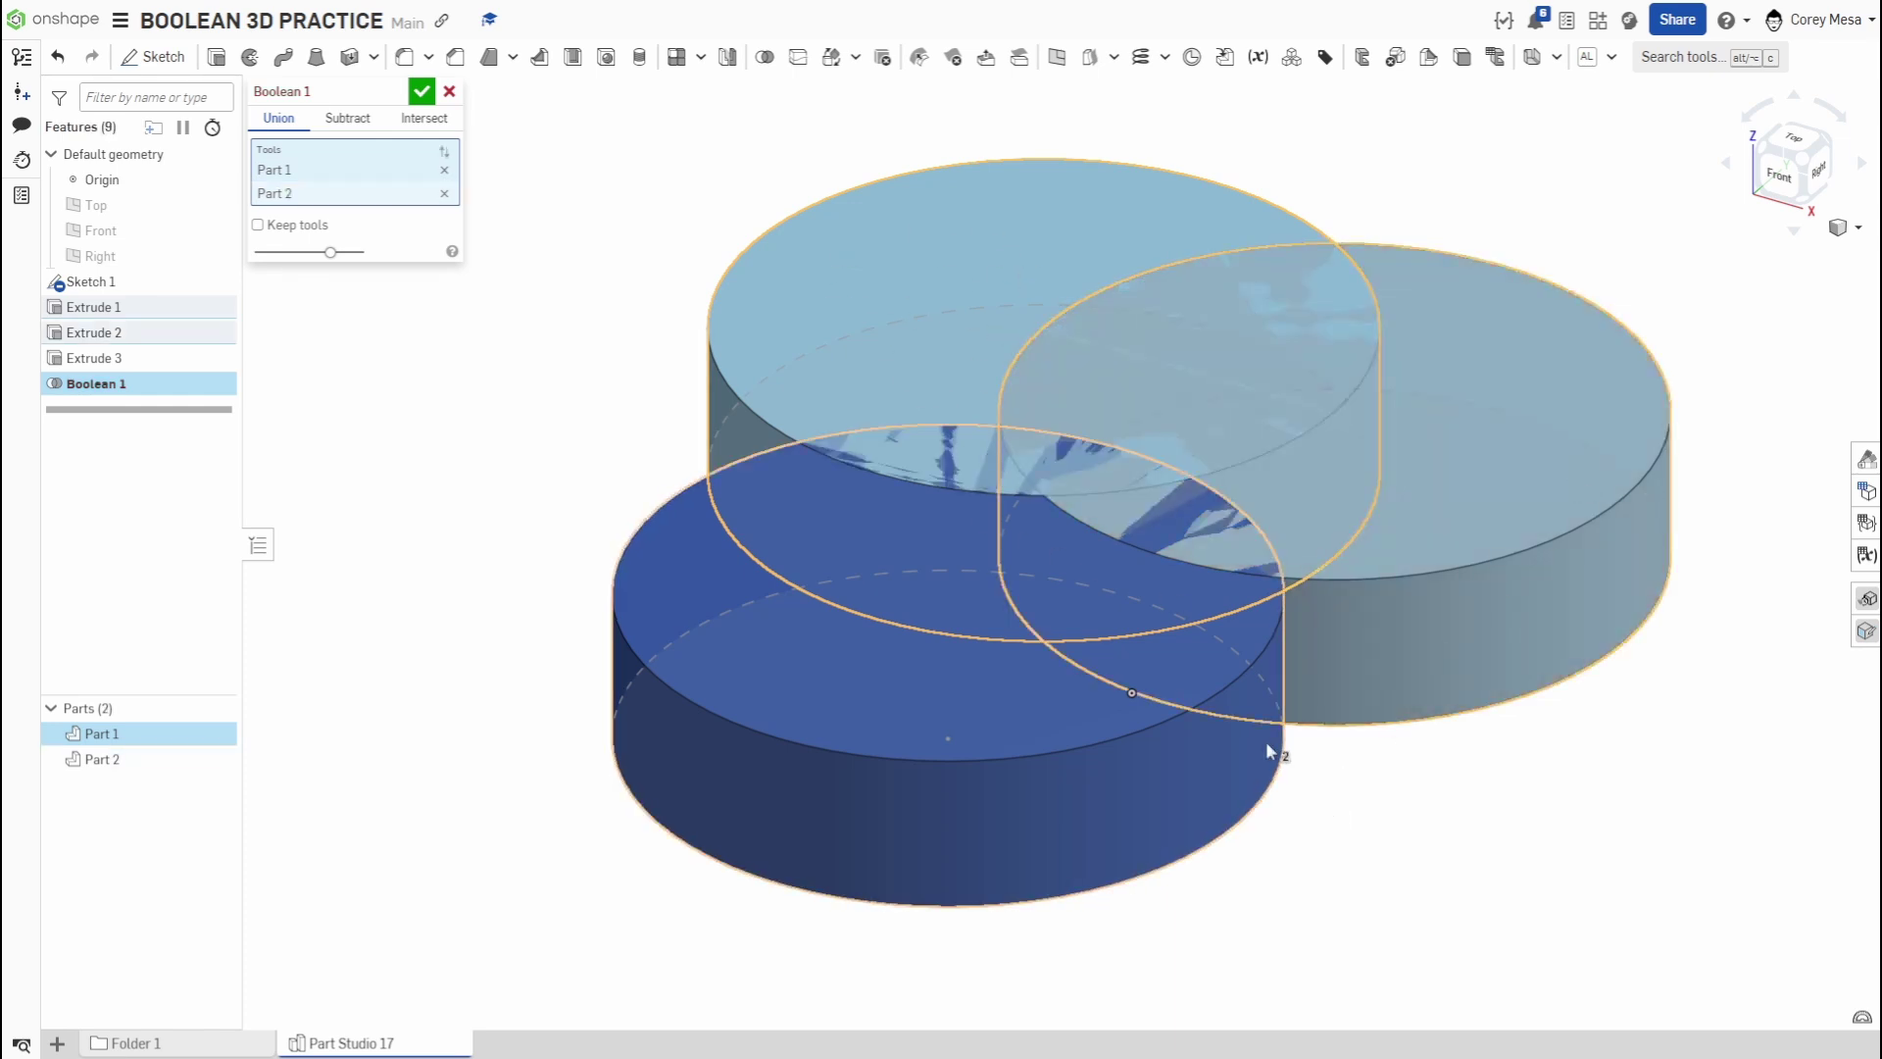
pyautogui.moveTo(1309, 415)
pyautogui.mouseDown(button='right')
pyautogui.moveTo(1368, 432)
pyautogui.moveTo(1366, 519)
pyautogui.moveTo(1409, 481)
pyautogui.moveTo(1333, 390)
pyautogui.moveTo(1338, 414)
pyautogui.mouseUp(button='right')
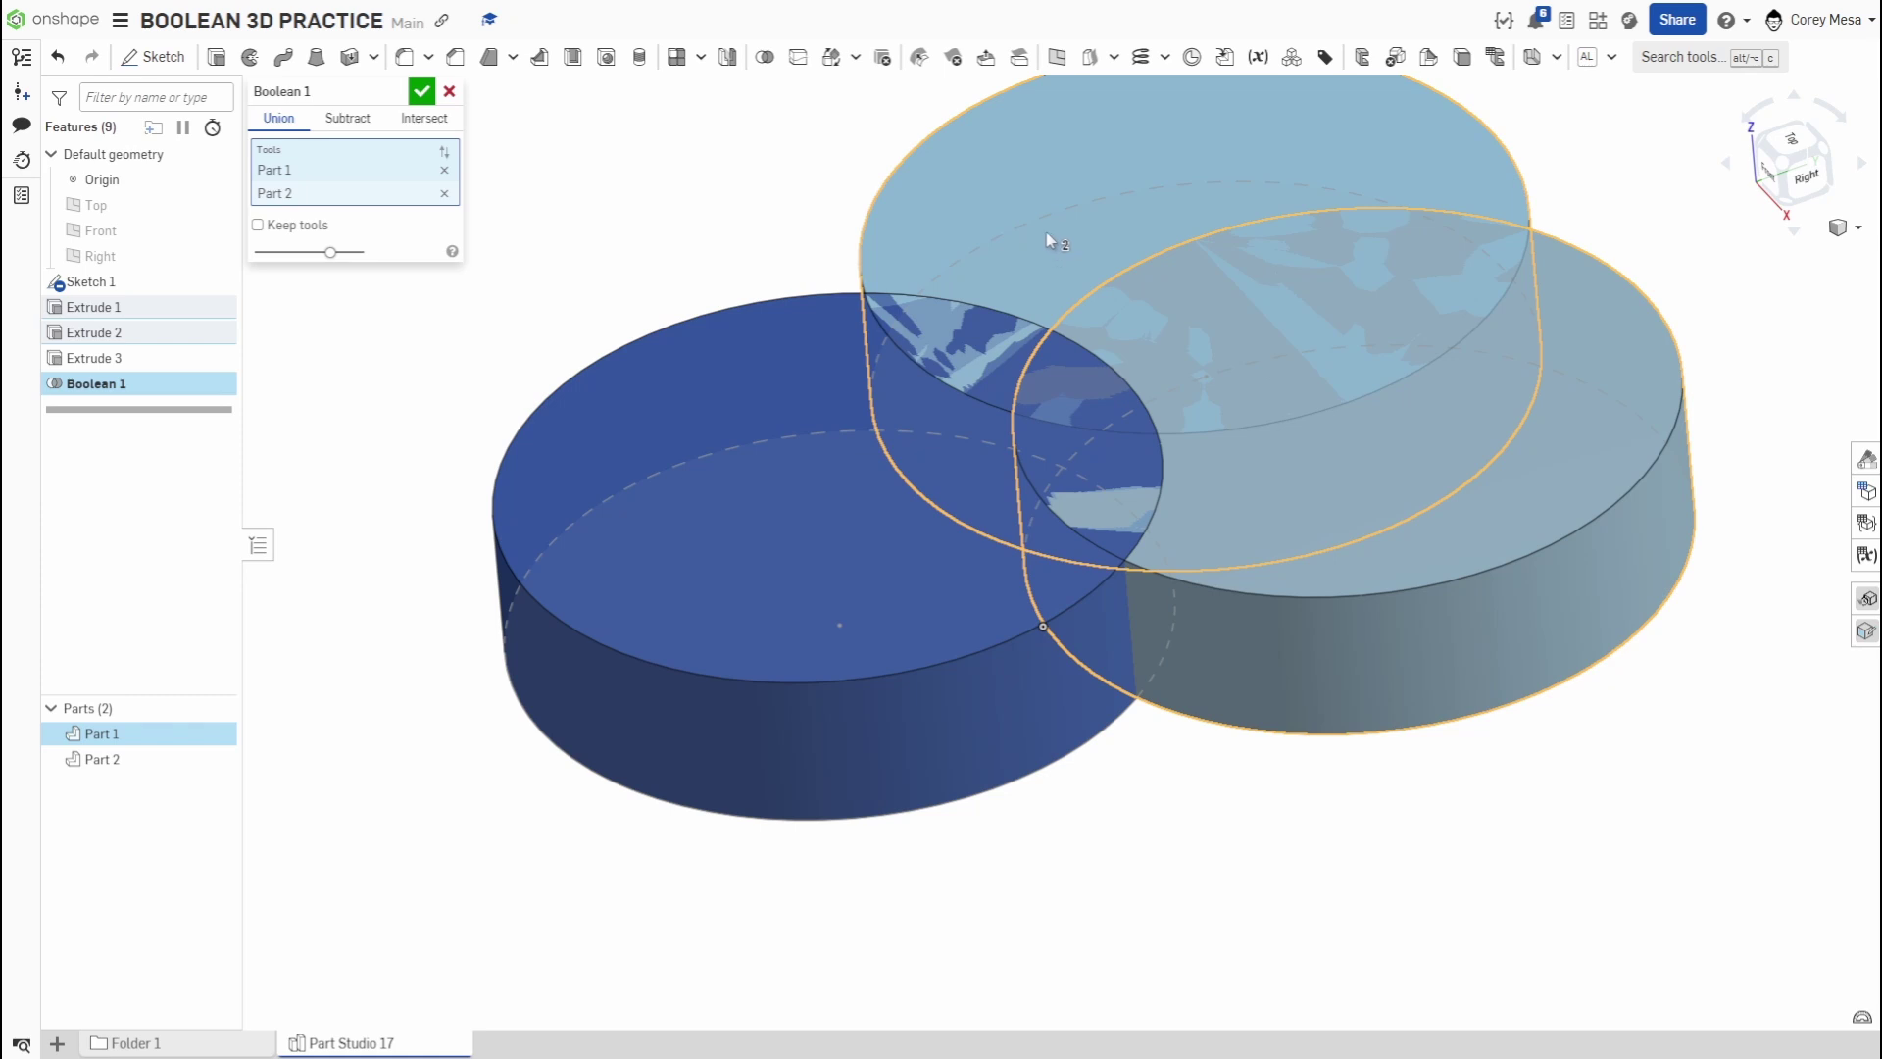
pyautogui.click(422, 93)
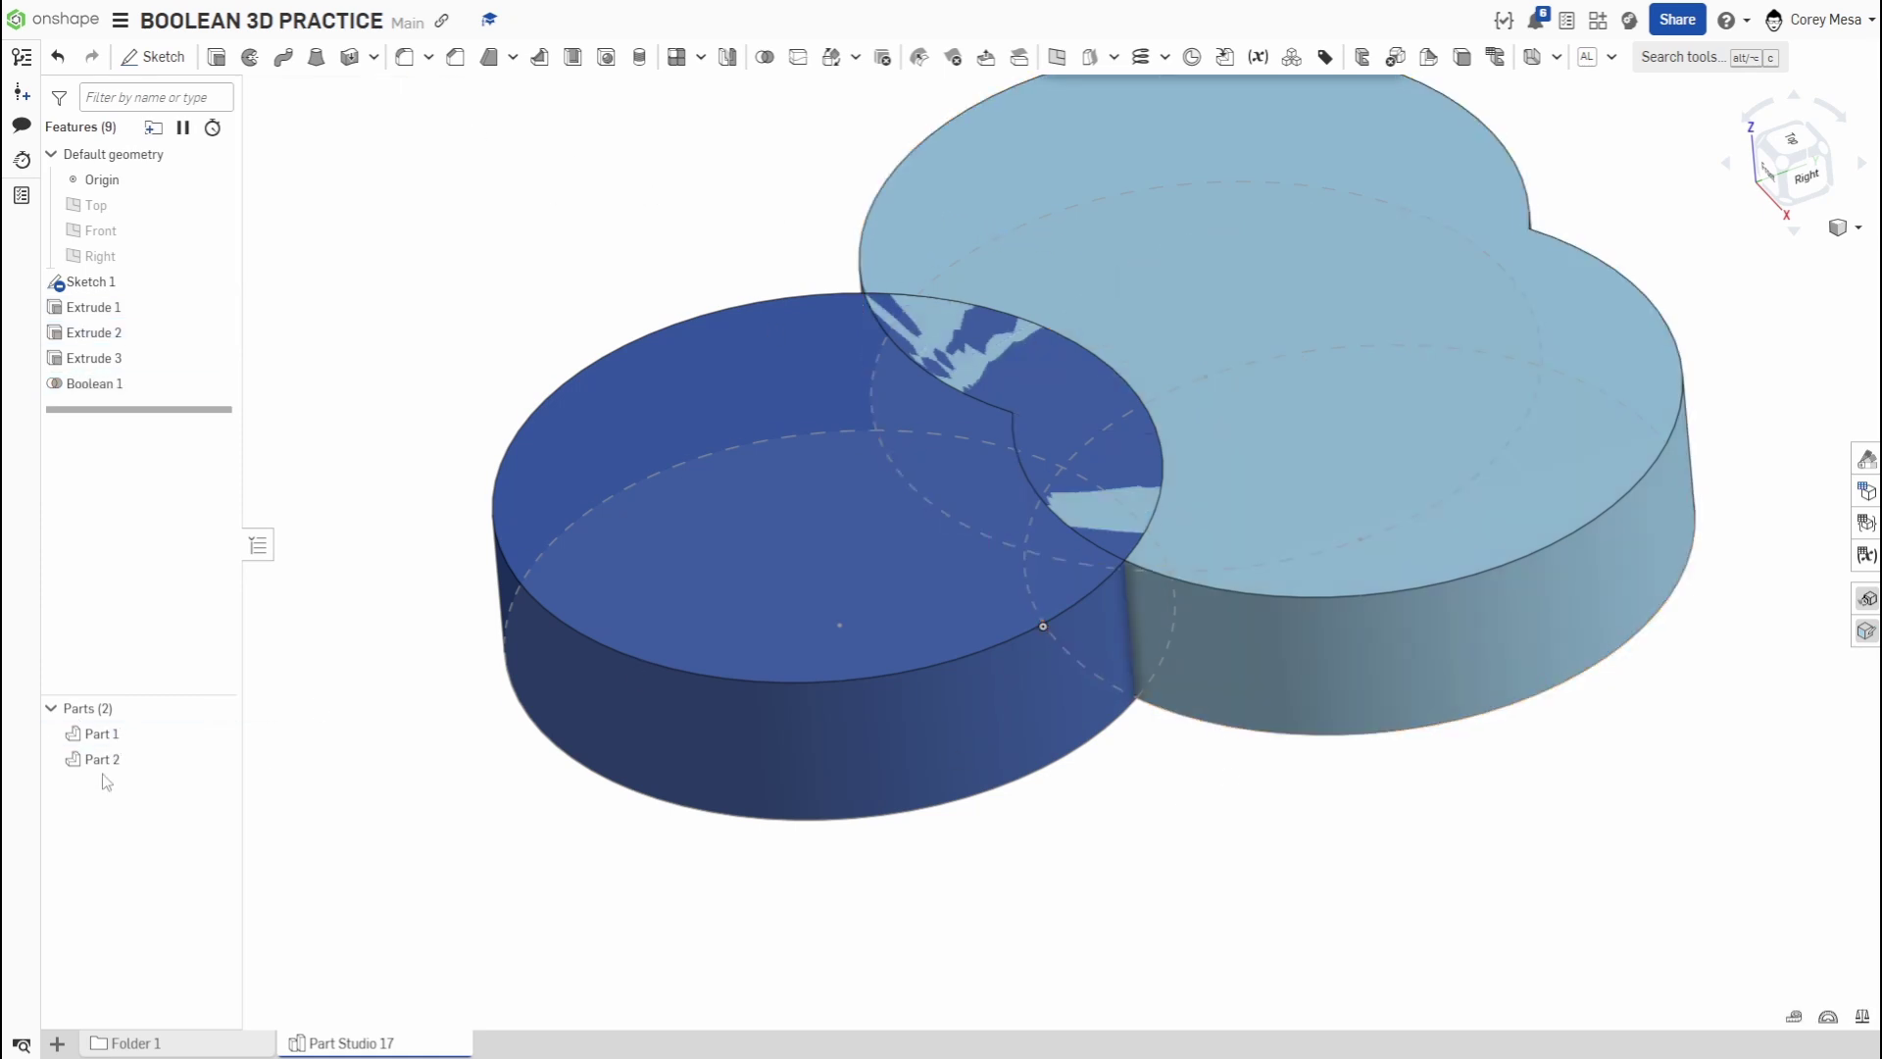
# - Hide the disc left out of the union and inspect the merged body from several angles
pyautogui.moveTo(870, 672); pyautogui.dragTo(1012, 588, button='right')
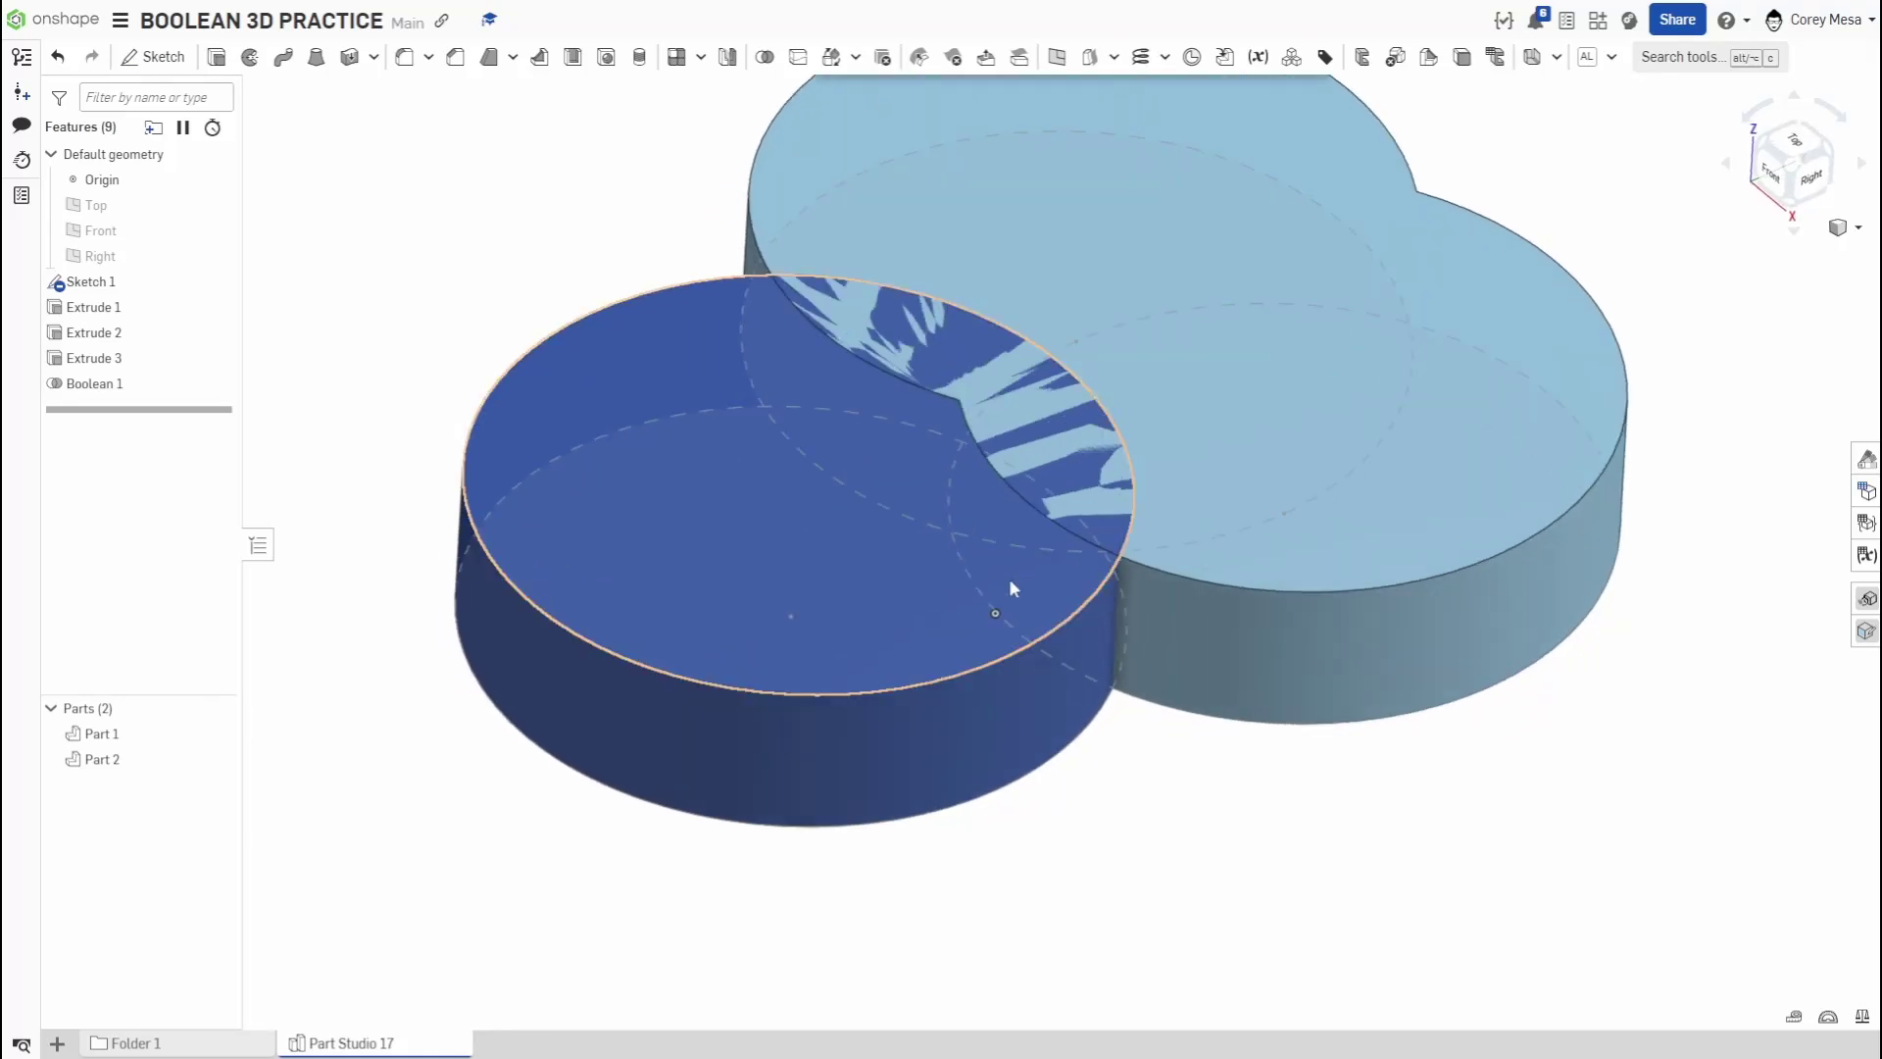
pyautogui.click(218, 759)
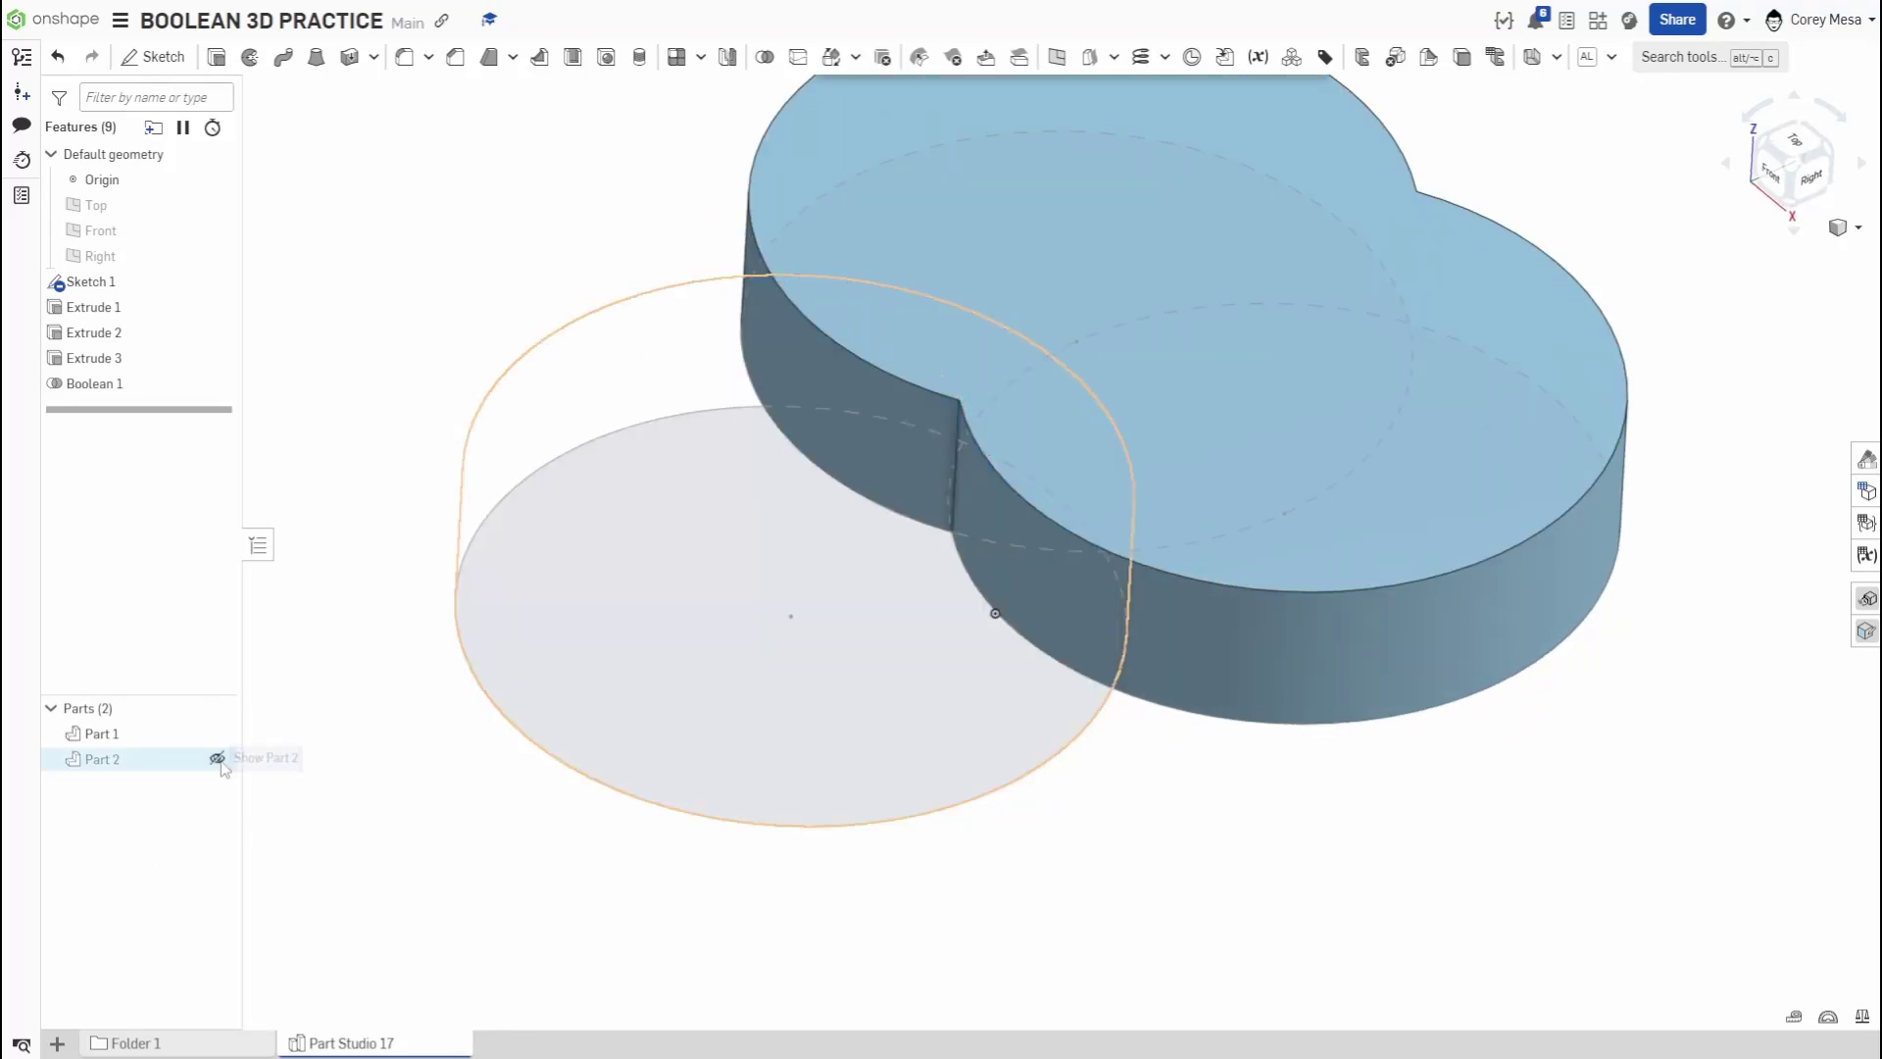
pyautogui.moveTo(950, 638); pyautogui.dragTo(1103, 575, button='right')
pyautogui.scroll(3, 1107, 372)
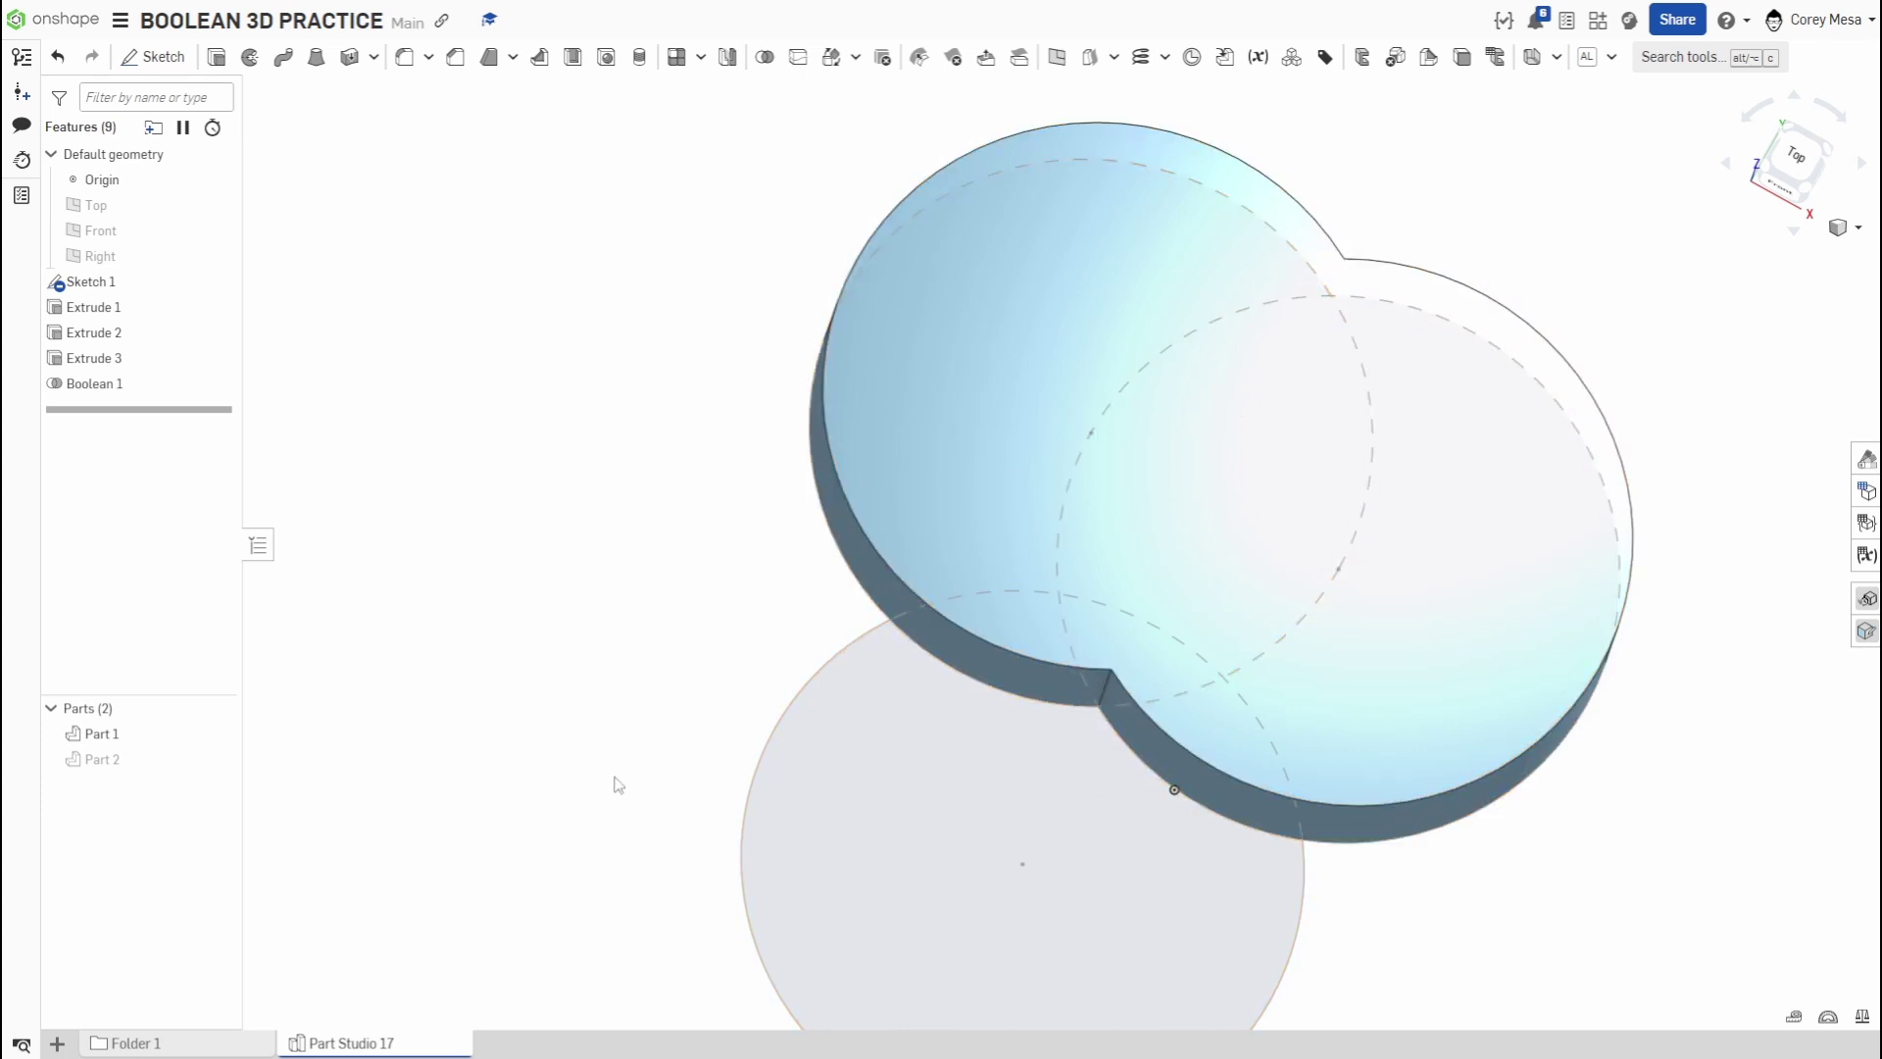
# - Edit the Boolean union to keep its tools, and hide the original Part 1 and Part 2 so only the merged body is displayed
pyautogui.doubleClick(159, 383)
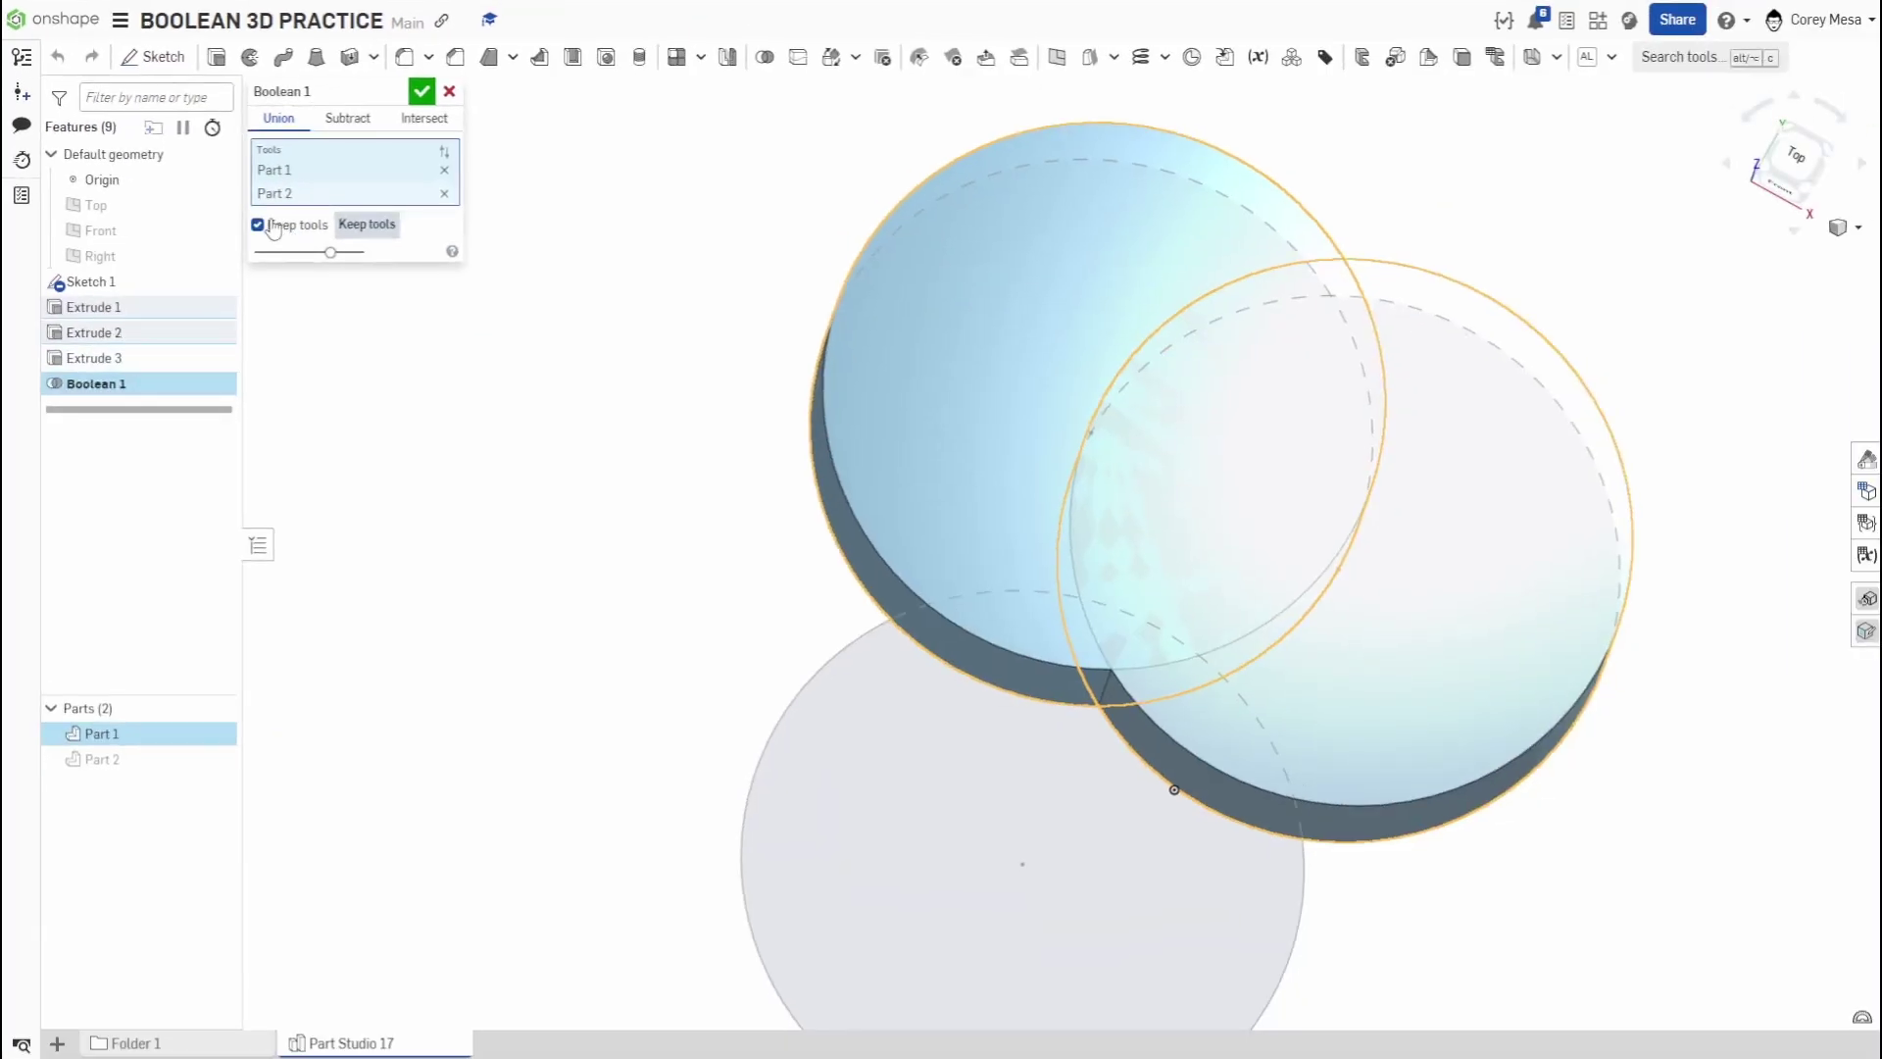
pyautogui.click(257, 224)
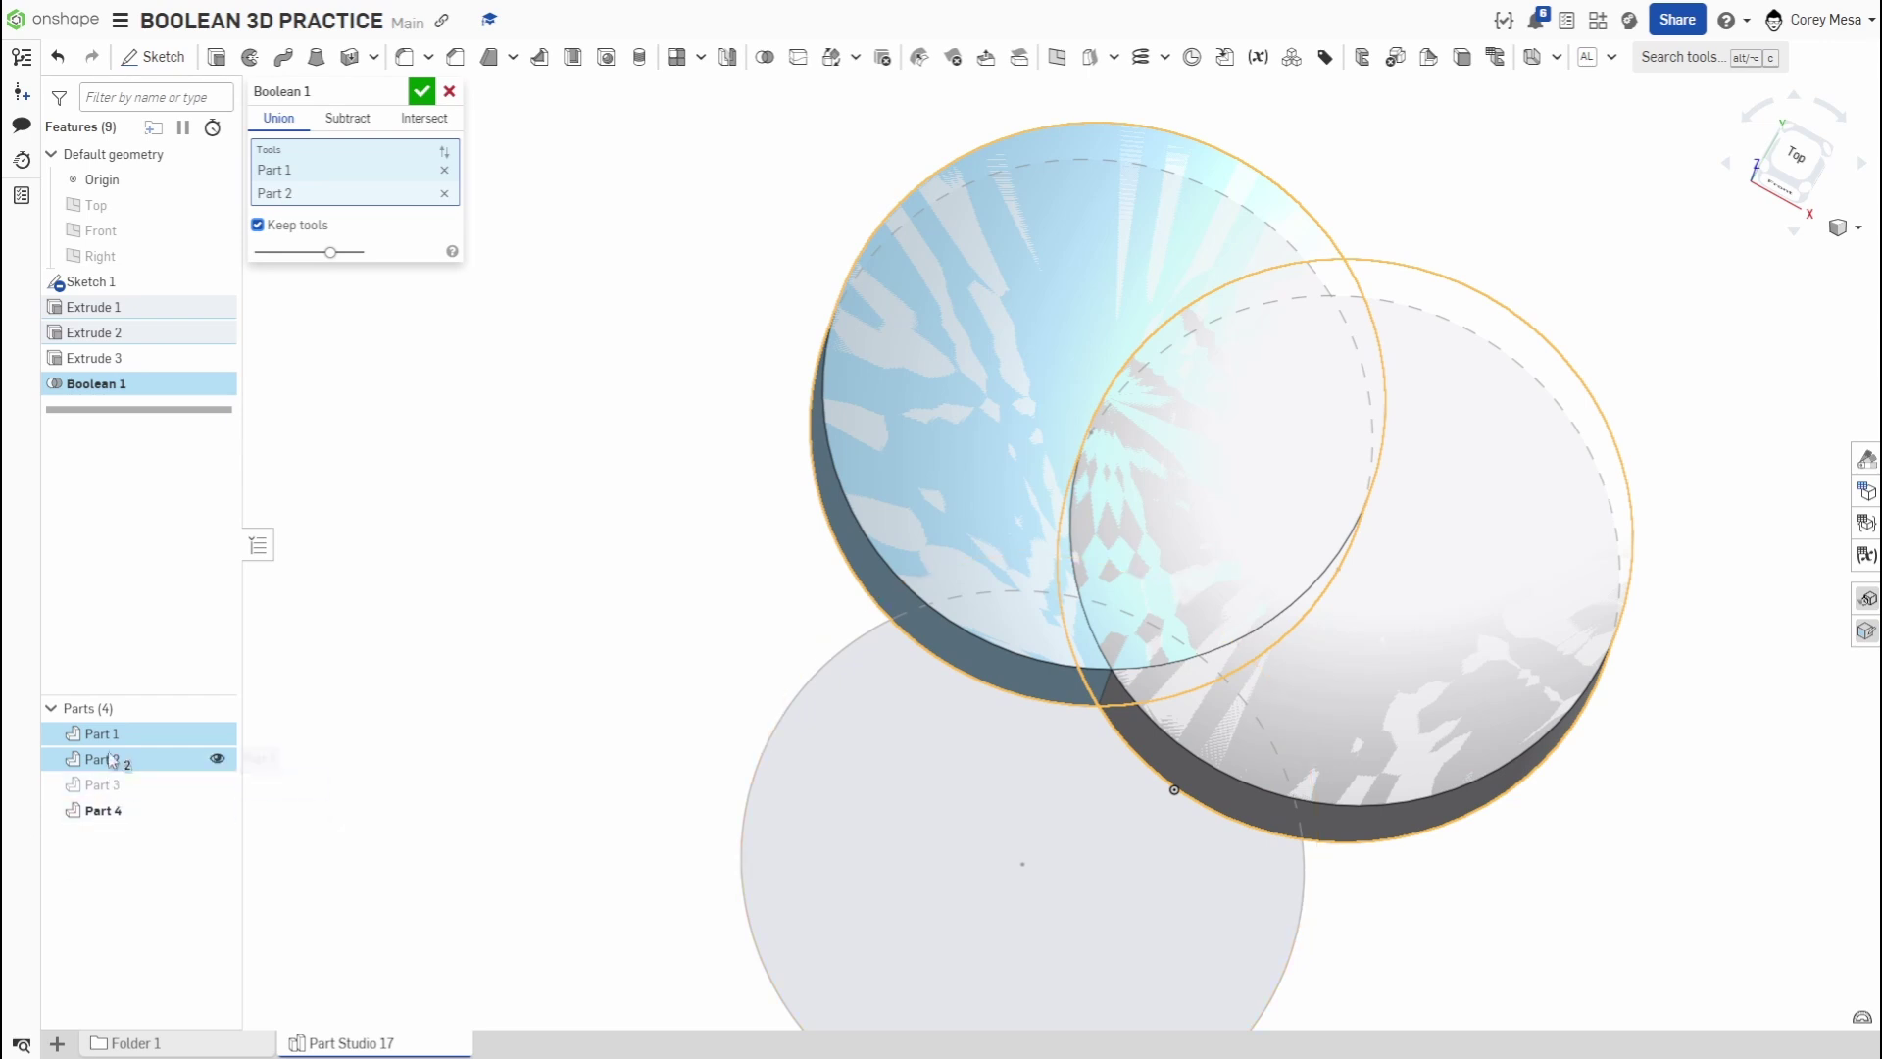
pyautogui.moveTo(115, 787); pyautogui.dragTo(232, 765)
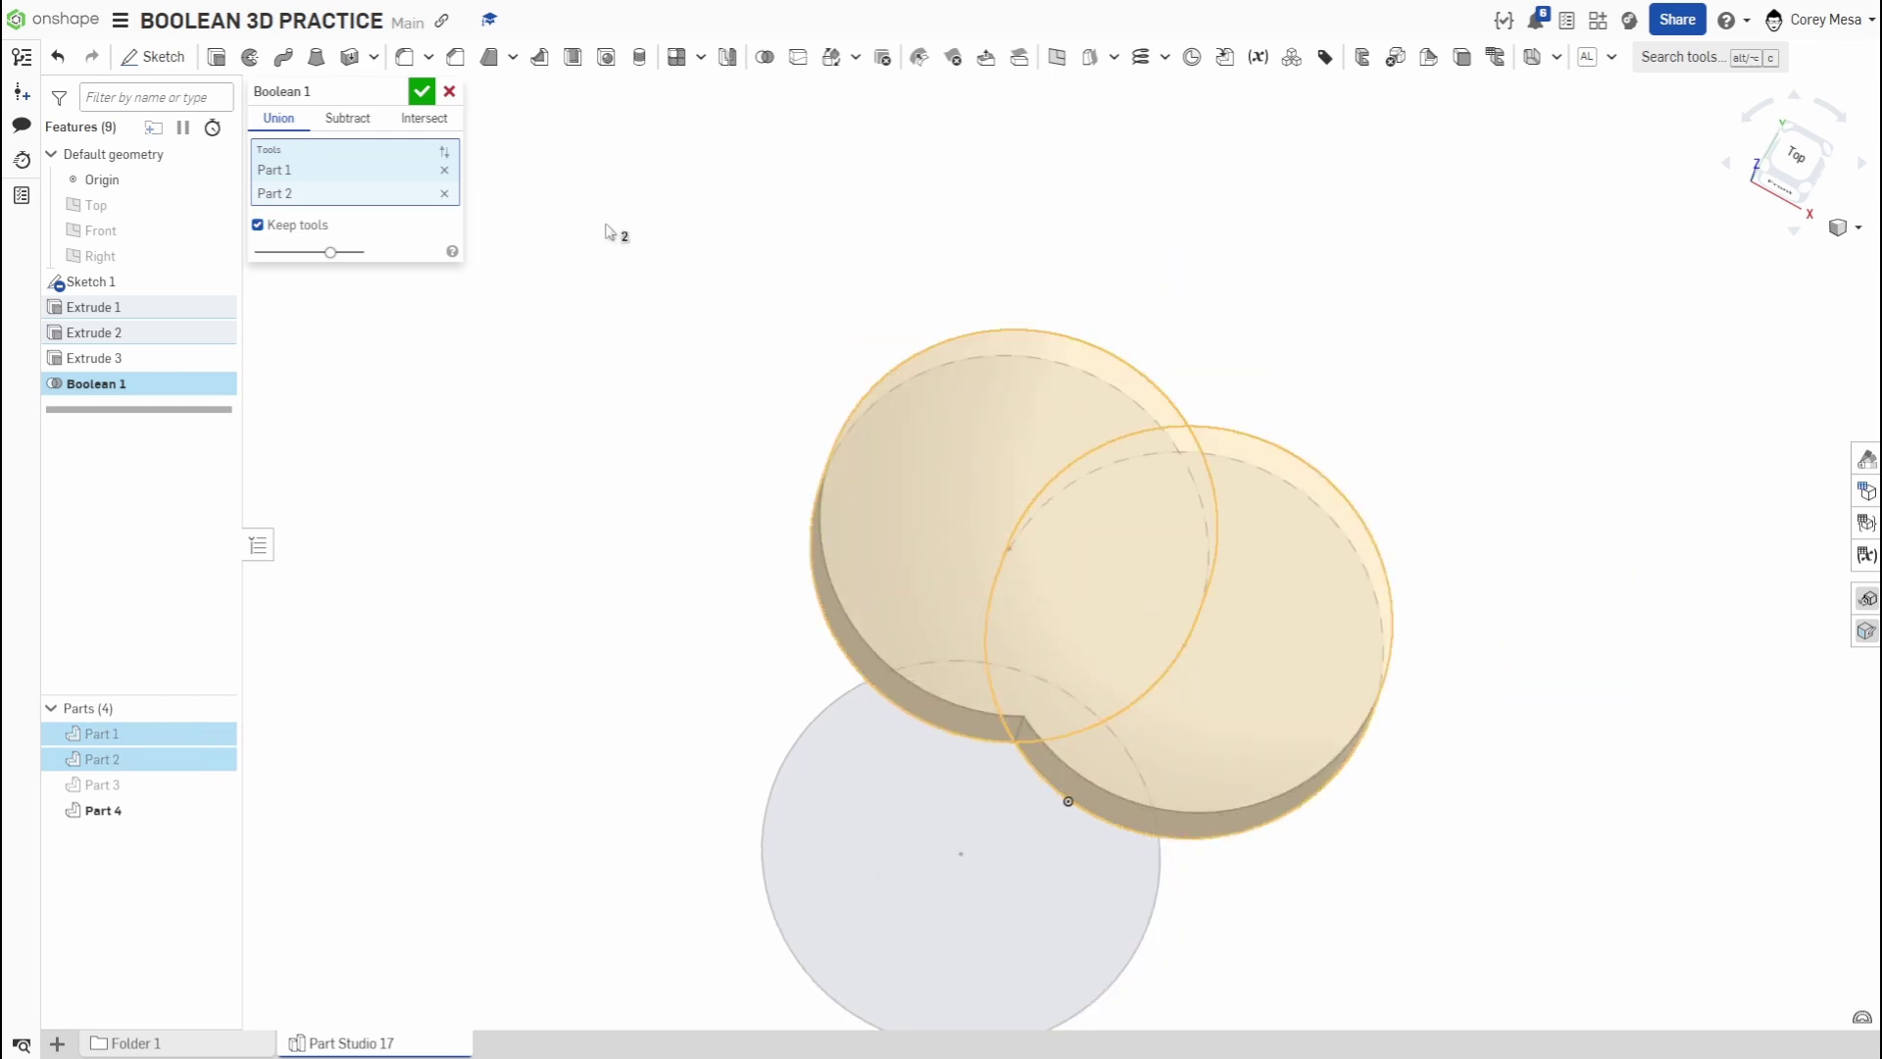
pyautogui.click(421, 91)
pyautogui.moveTo(1274, 490); pyautogui.dragTo(1249, 674, button='right')
pyautogui.moveTo(1209, 857); pyautogui.dragTo(1214, 556, button='right')
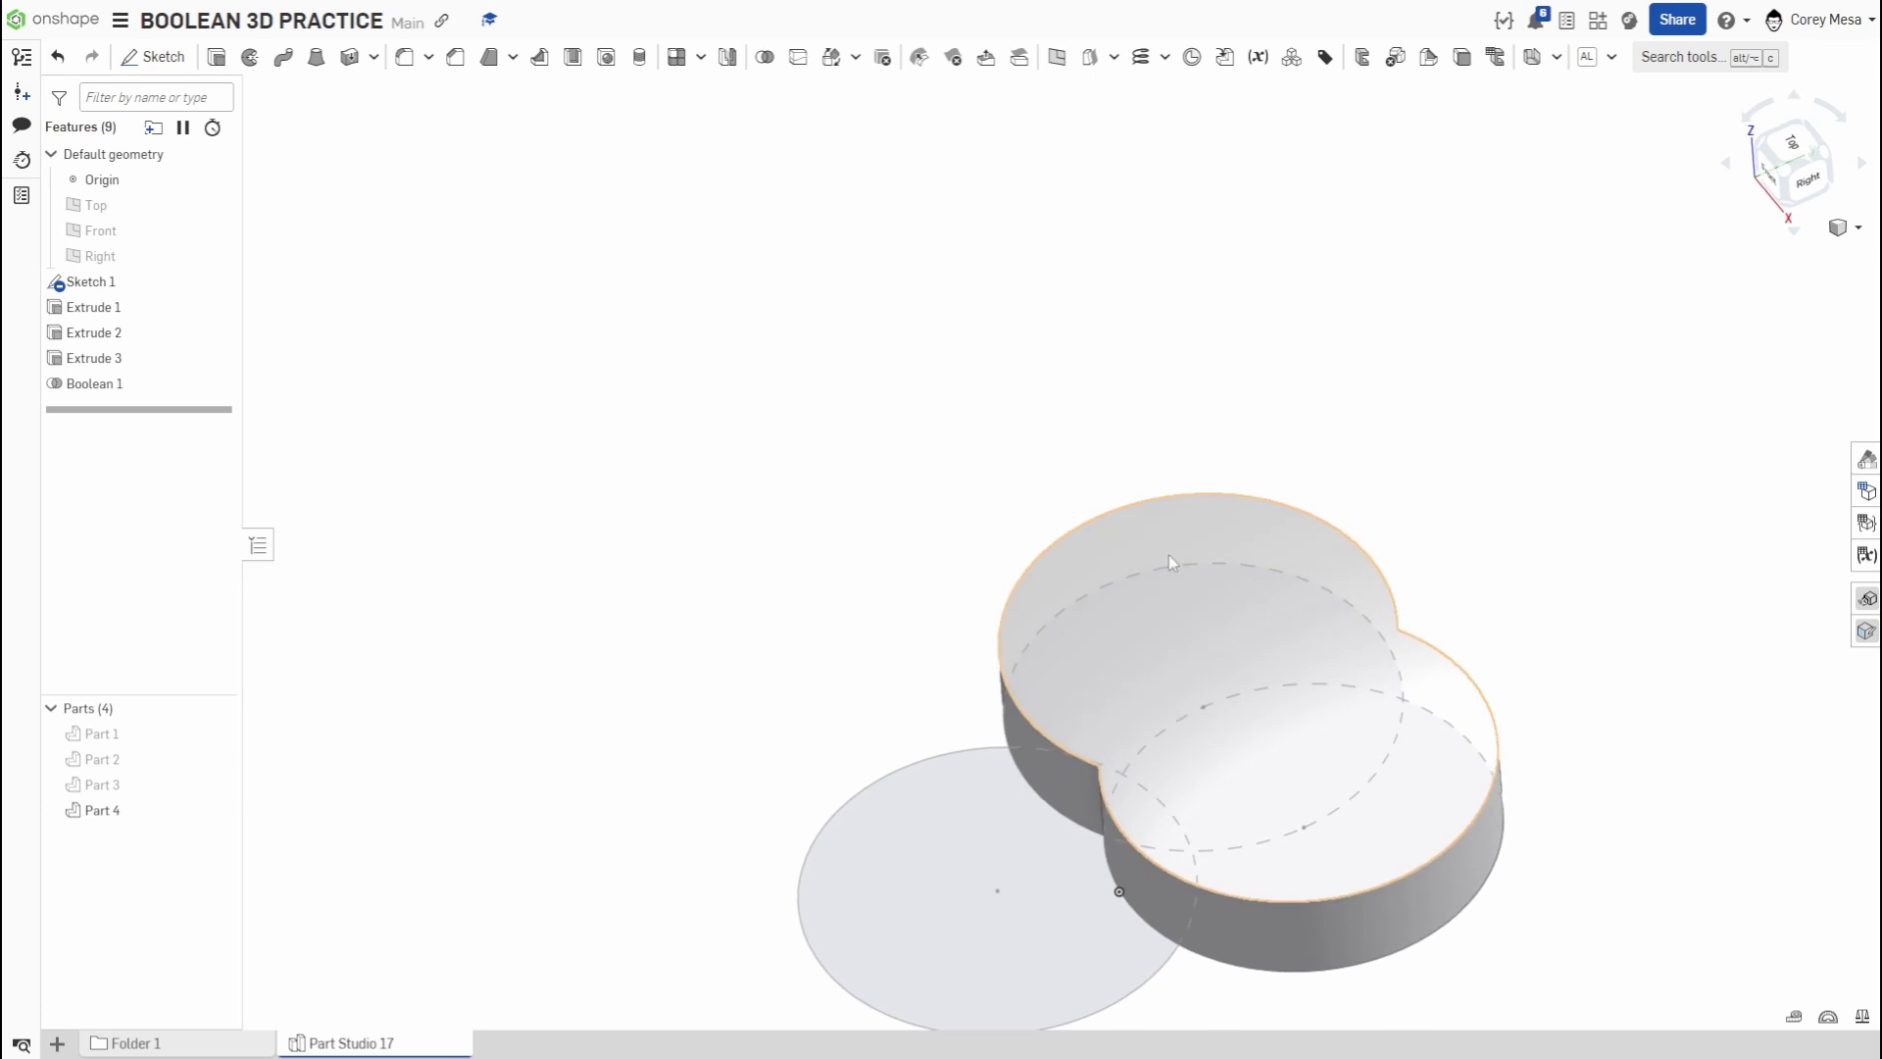
pyautogui.moveTo(1202, 790); pyautogui.dragTo(990, 674, button='middle')
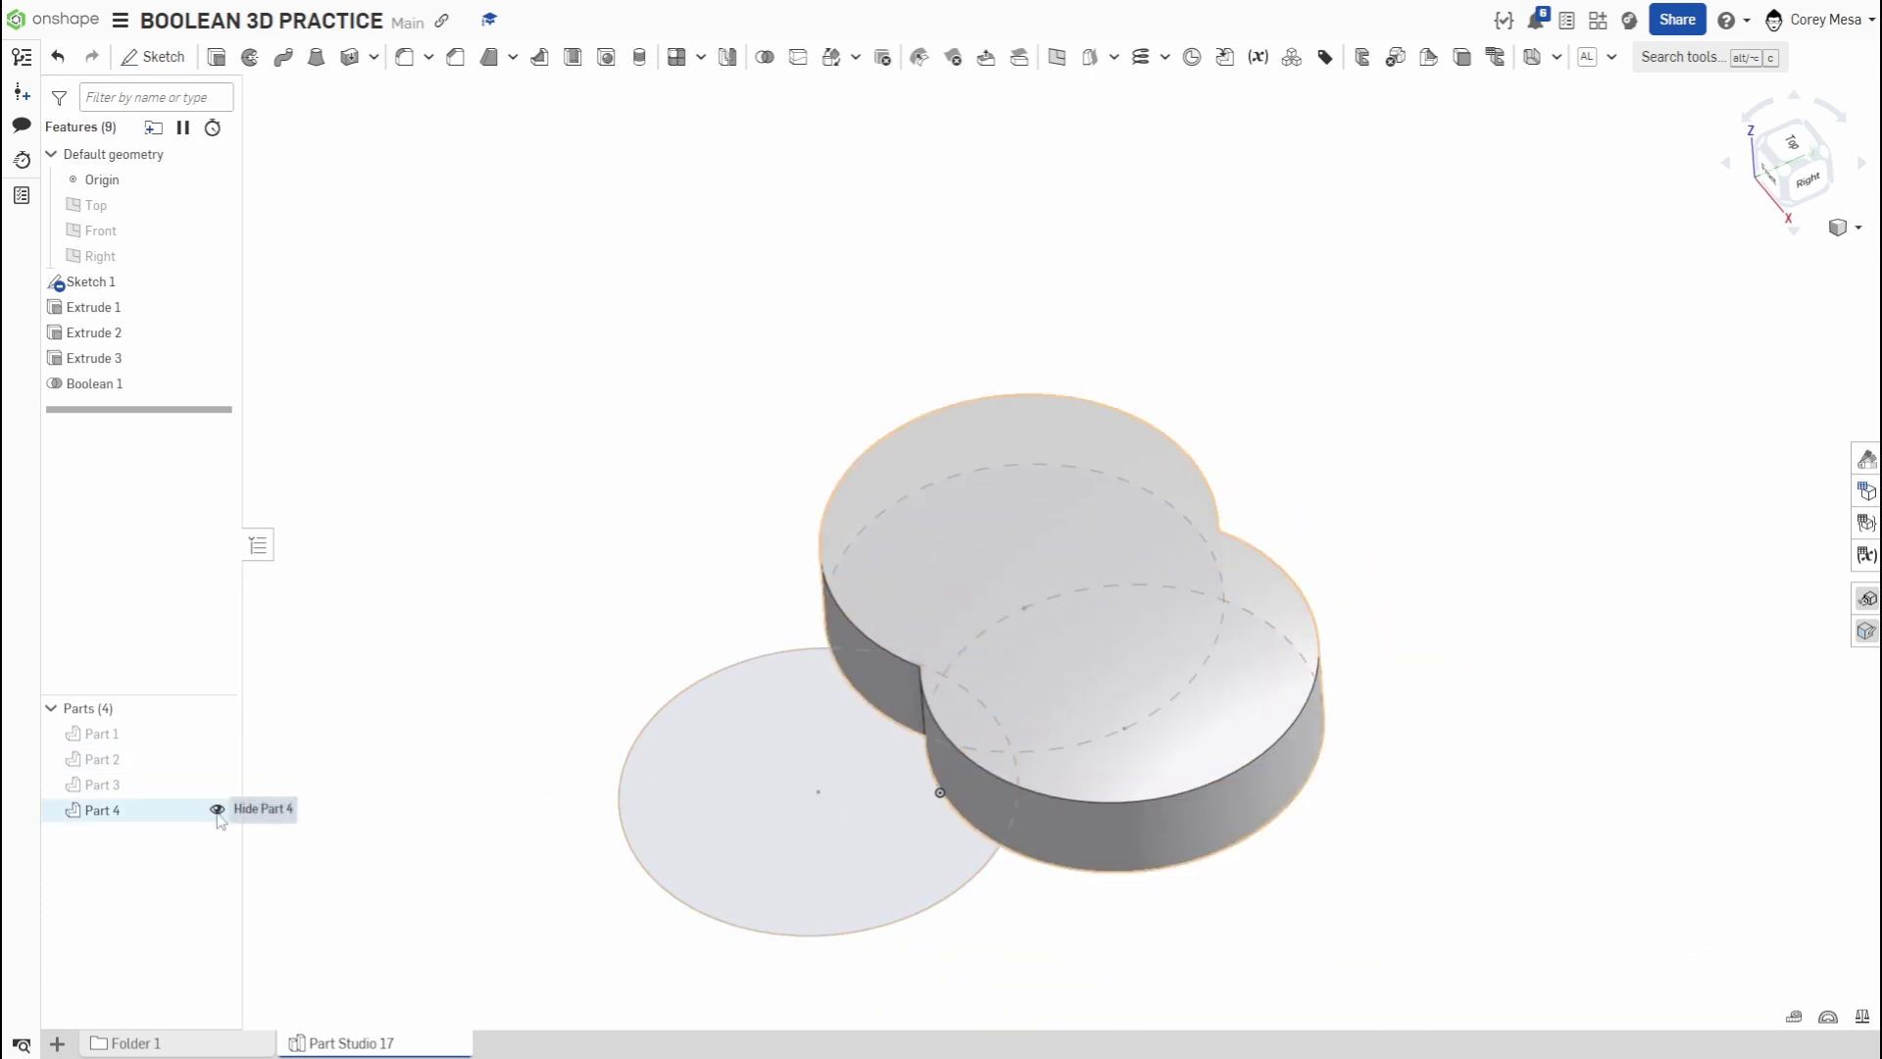
# - Compare the kept discs with the merged body by showing each part separately, ending with only the merged Part 4 displayed
pyautogui.click(216, 810)
pyautogui.click(217, 733)
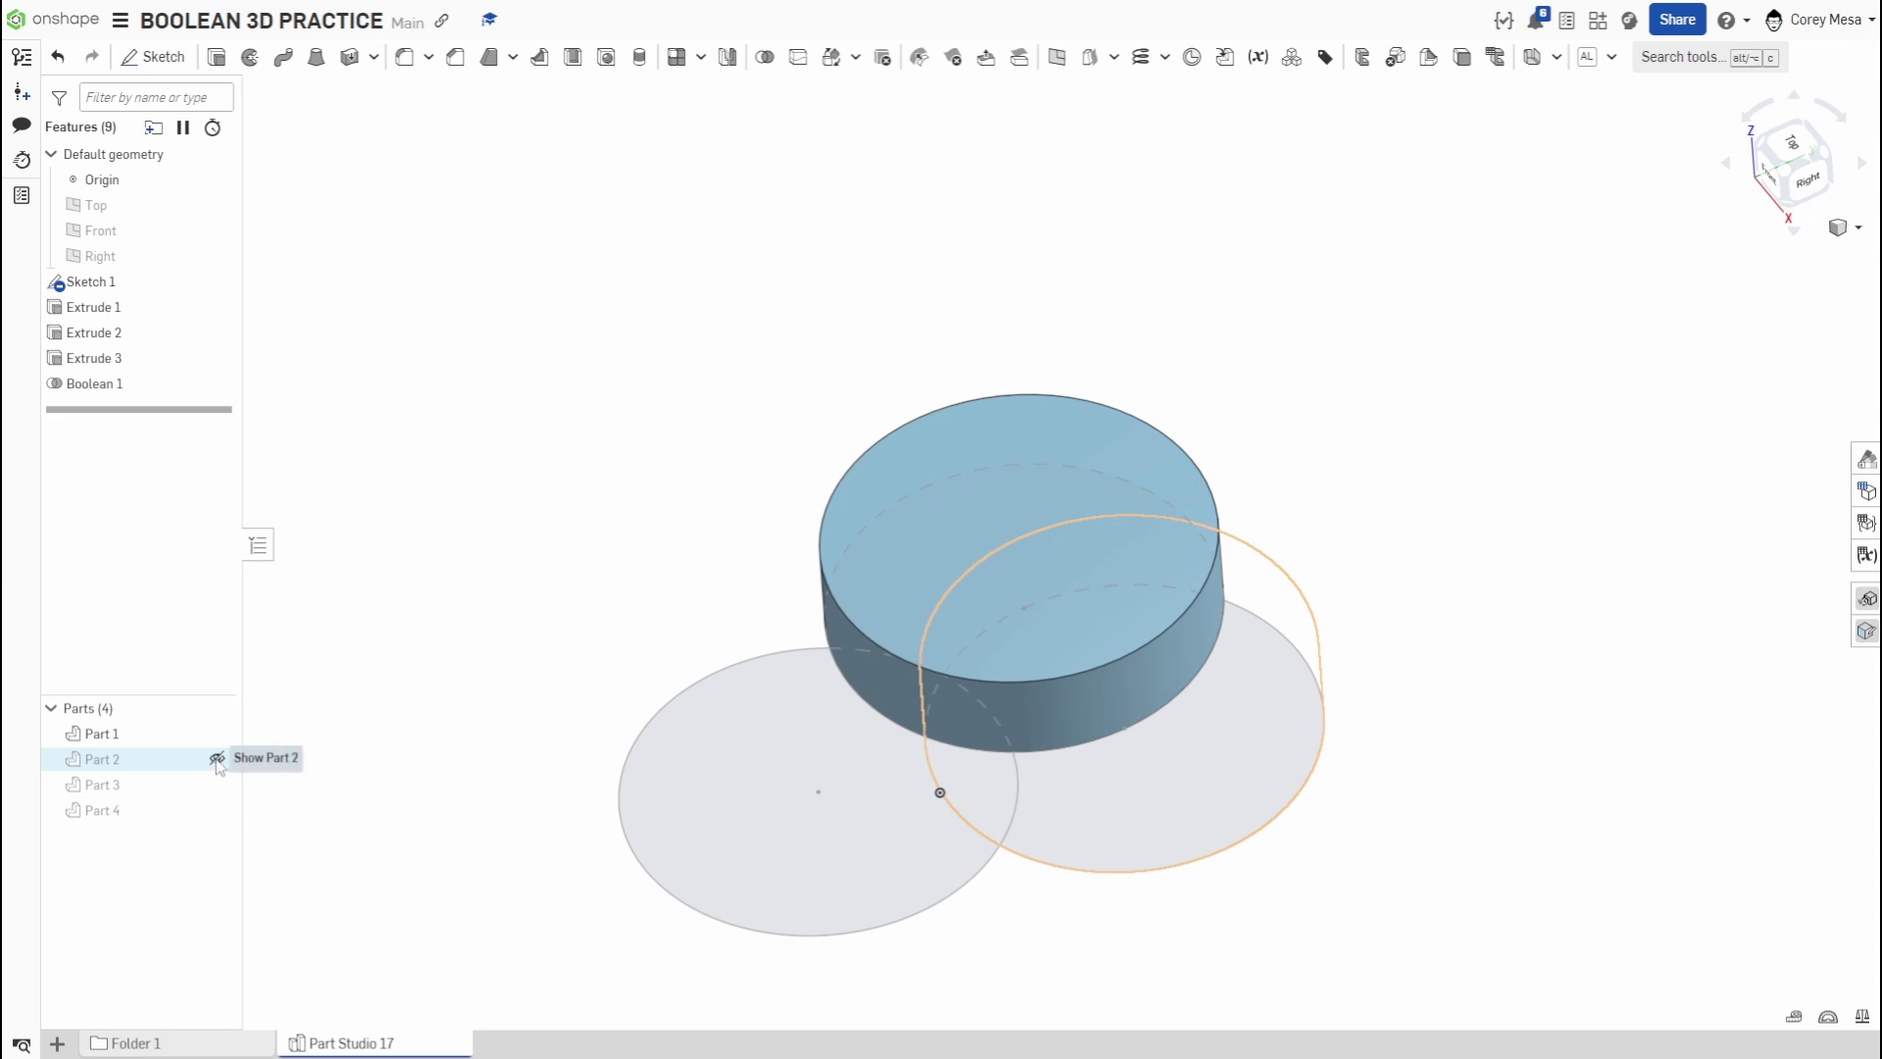
pyautogui.click(216, 759)
pyautogui.click(217, 733)
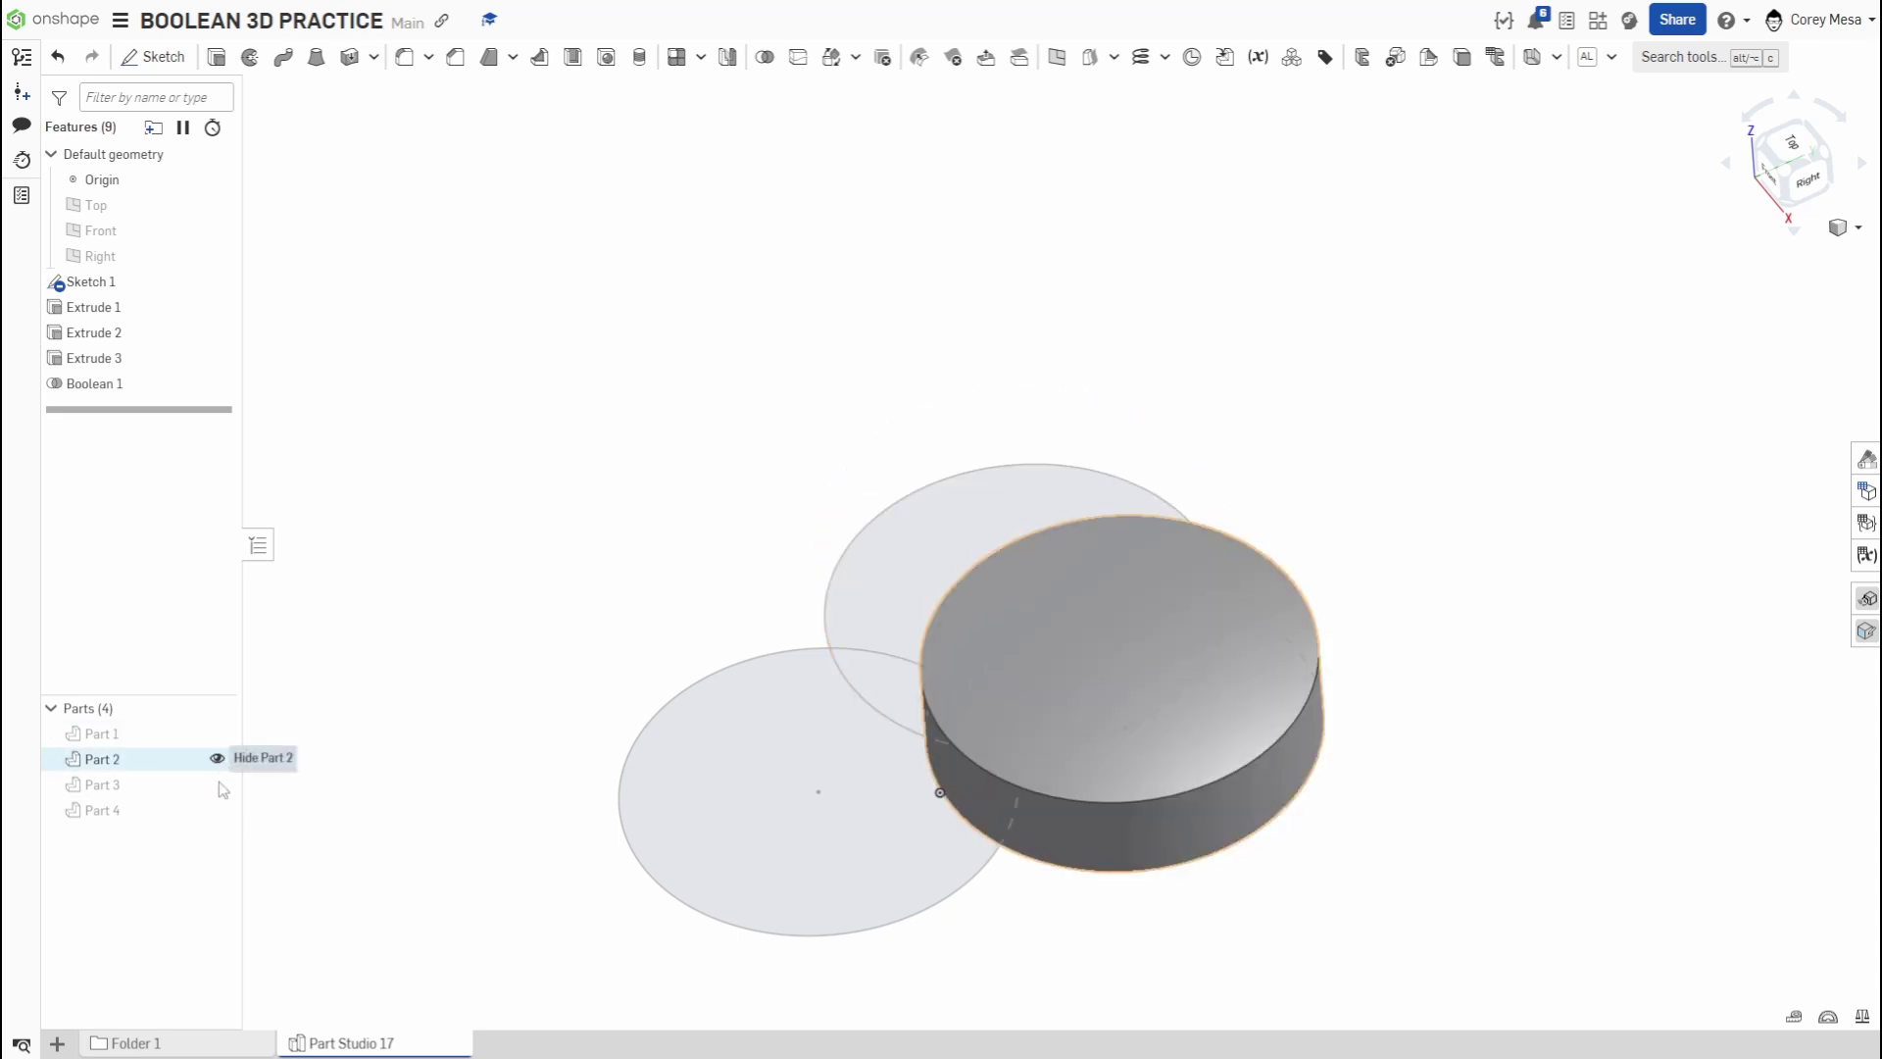
pyautogui.click(217, 784)
pyautogui.click(217, 784)
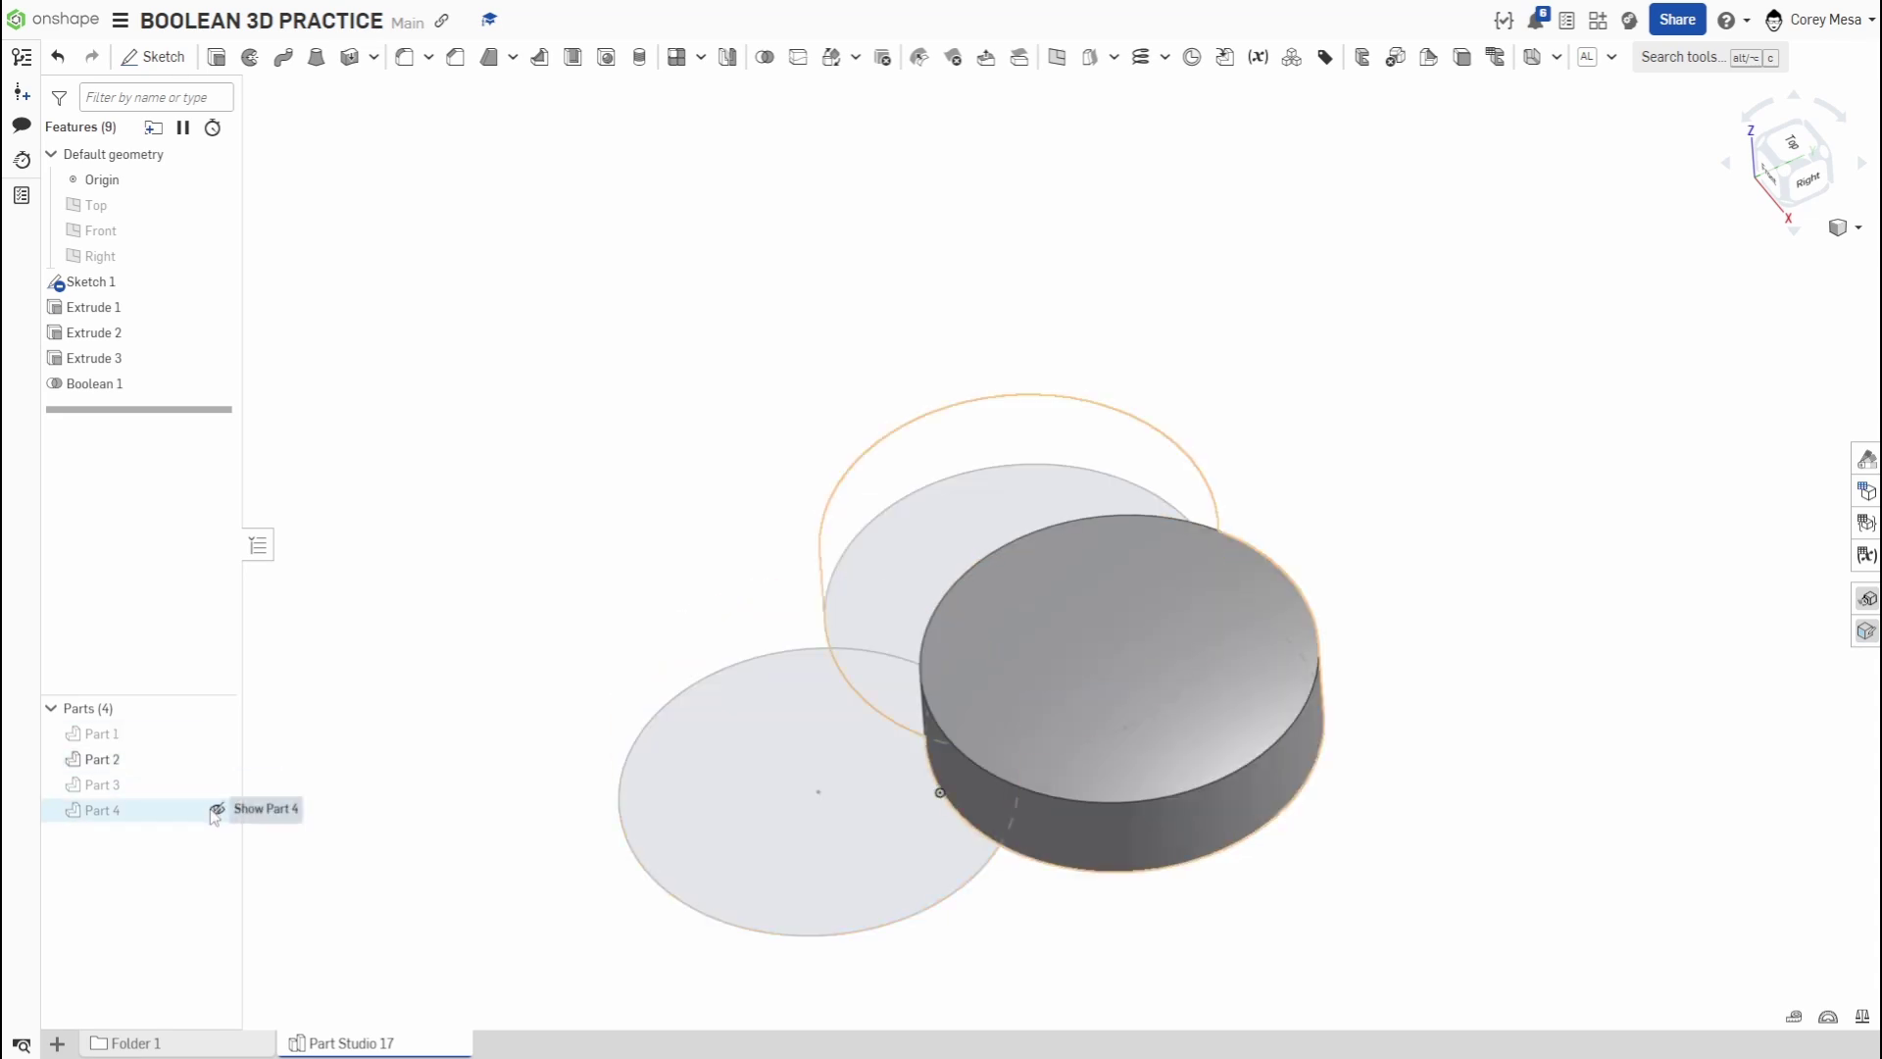
pyautogui.click(216, 759)
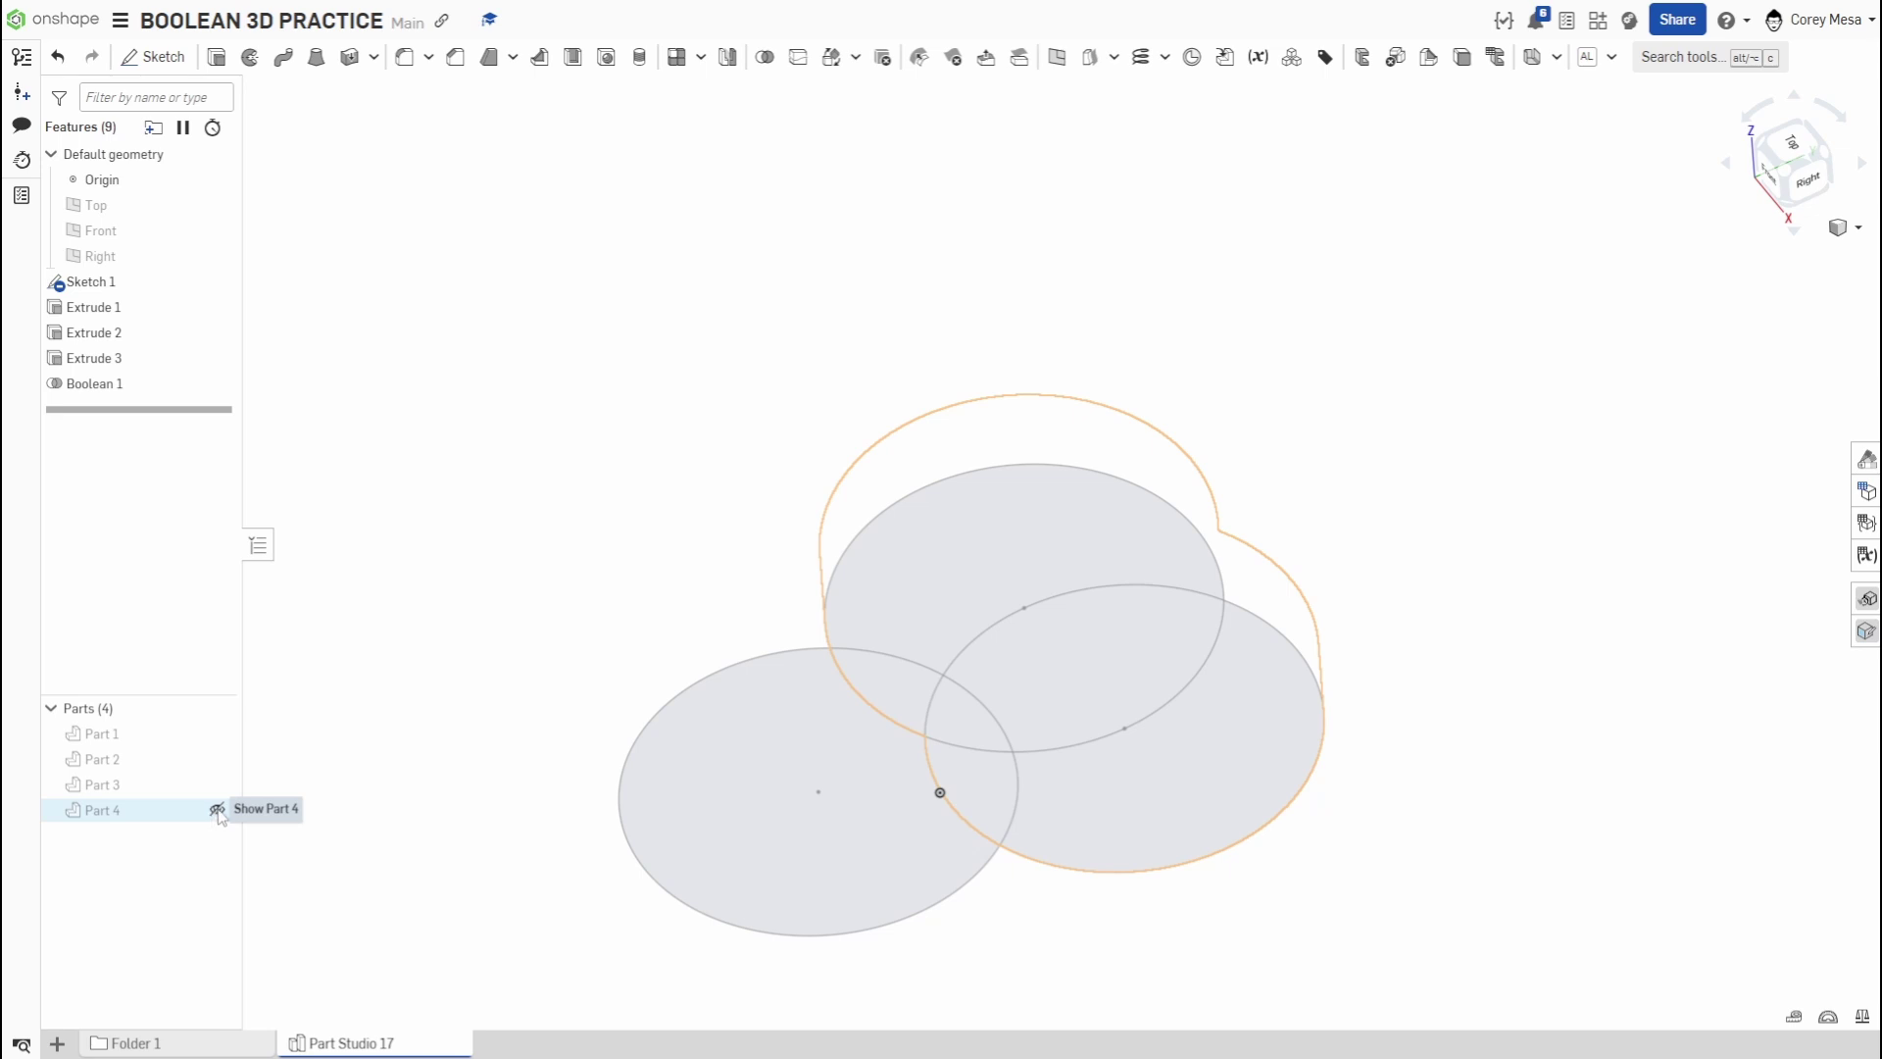
pyautogui.click(216, 809)
pyautogui.moveTo(831, 539)
pyautogui.mouseDown(button='right')
pyautogui.moveTo(862, 572)
pyautogui.moveTo(846, 592)
pyautogui.moveTo(1015, 578)
pyautogui.mouseUp(button='right')
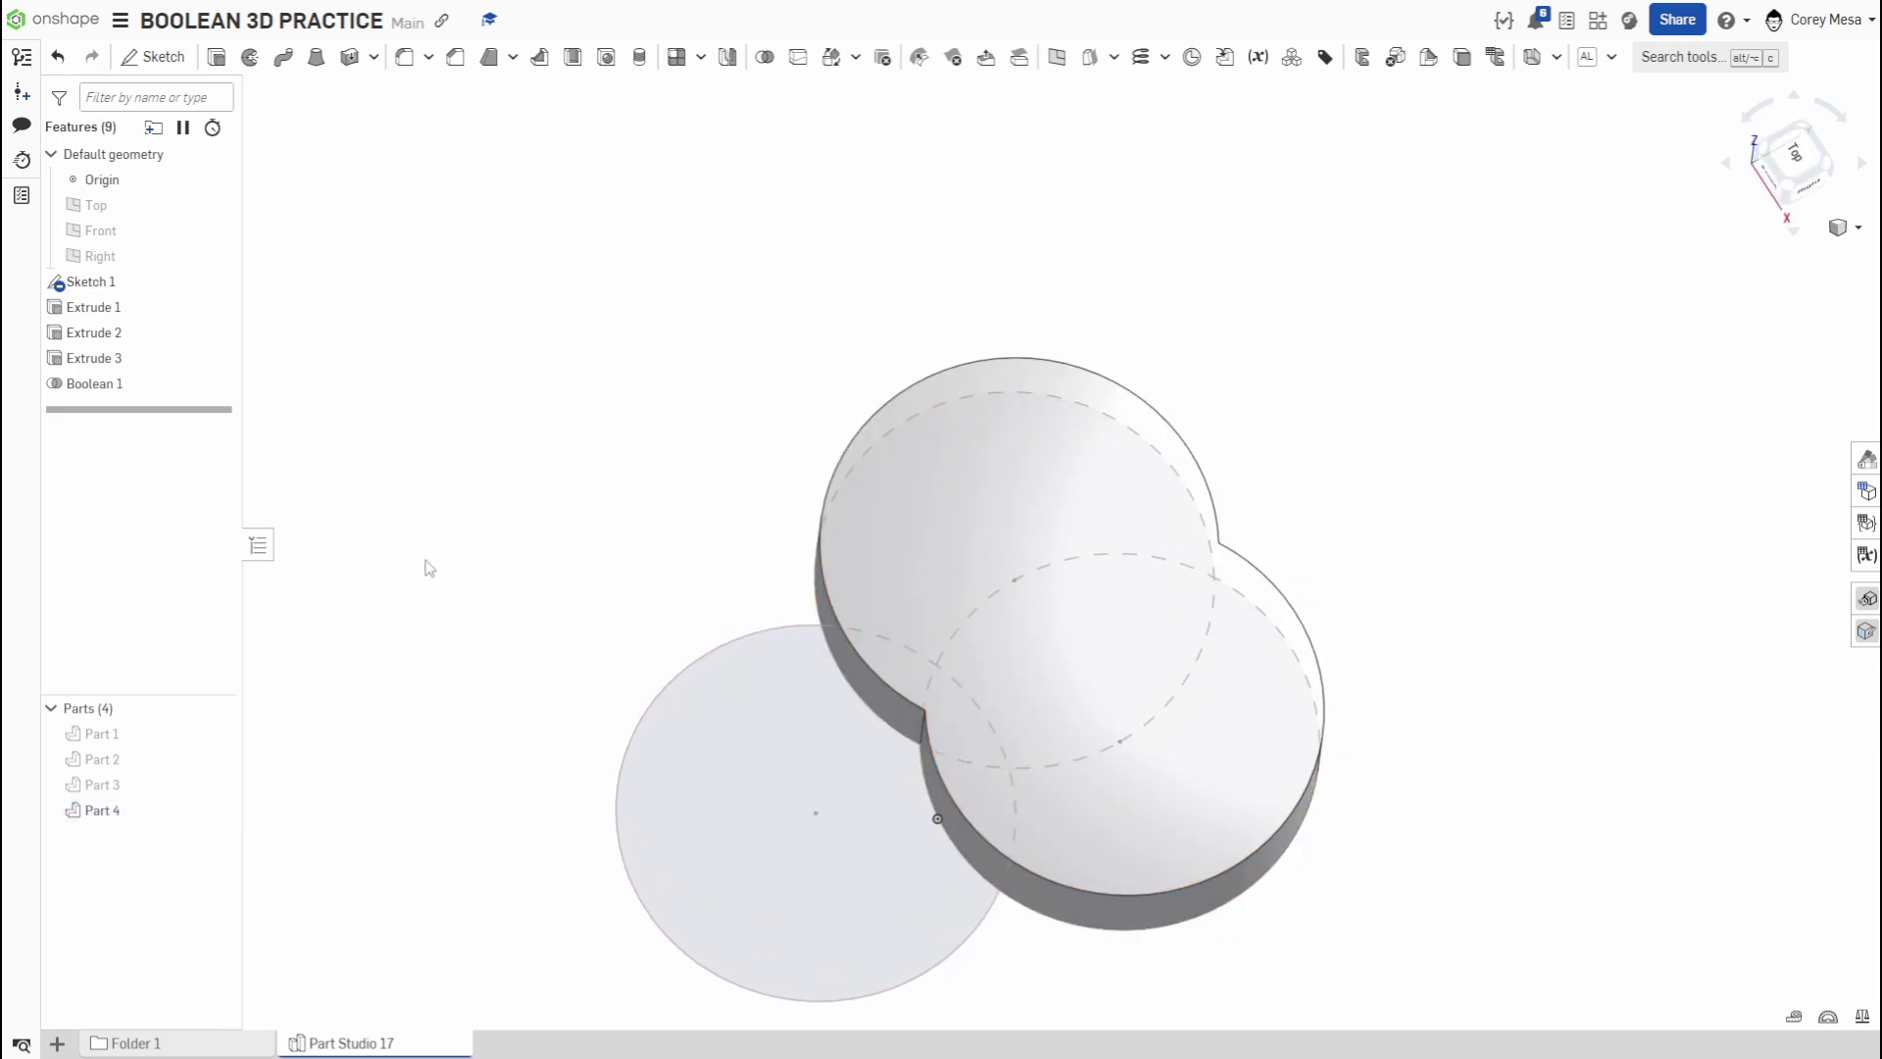
# - Edit the Boolean union of Part 1 and Part 2 so it no longer keeps its tools, and recheck its settings
pyautogui.doubleClick(67, 392)
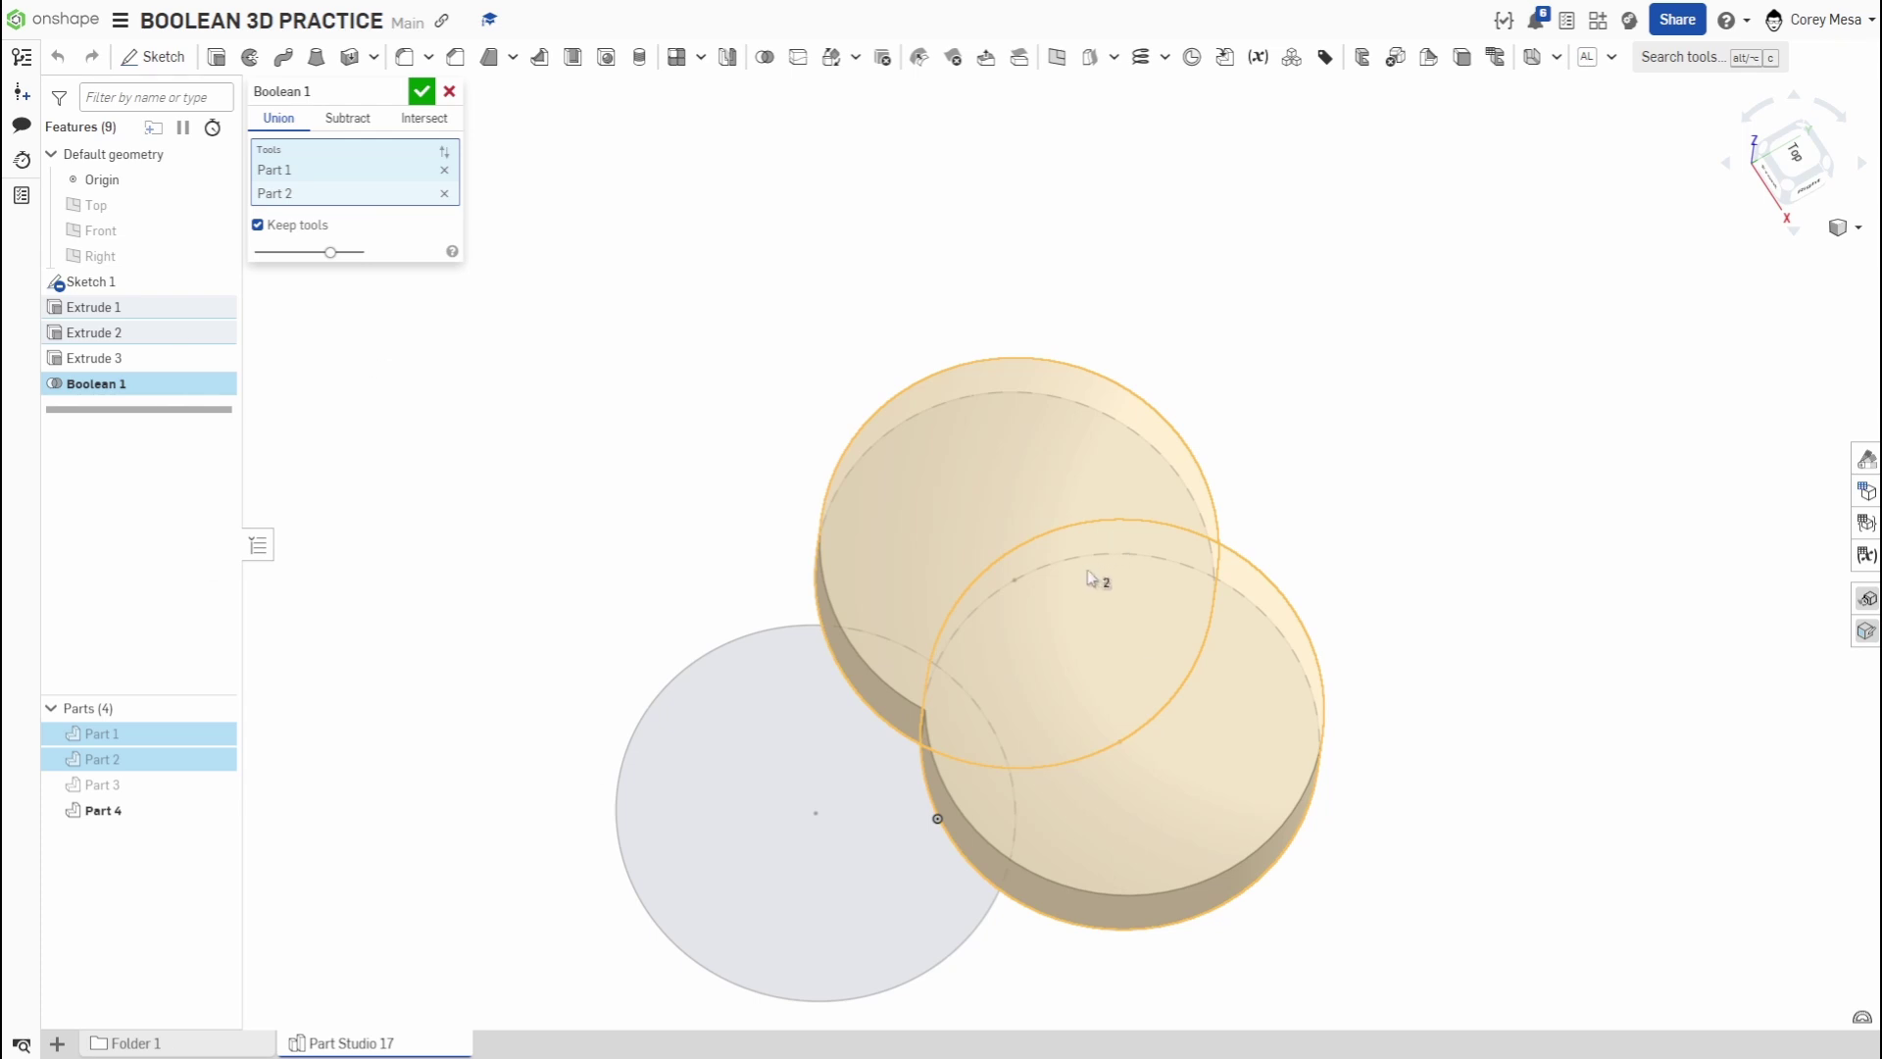
pyautogui.click(421, 91)
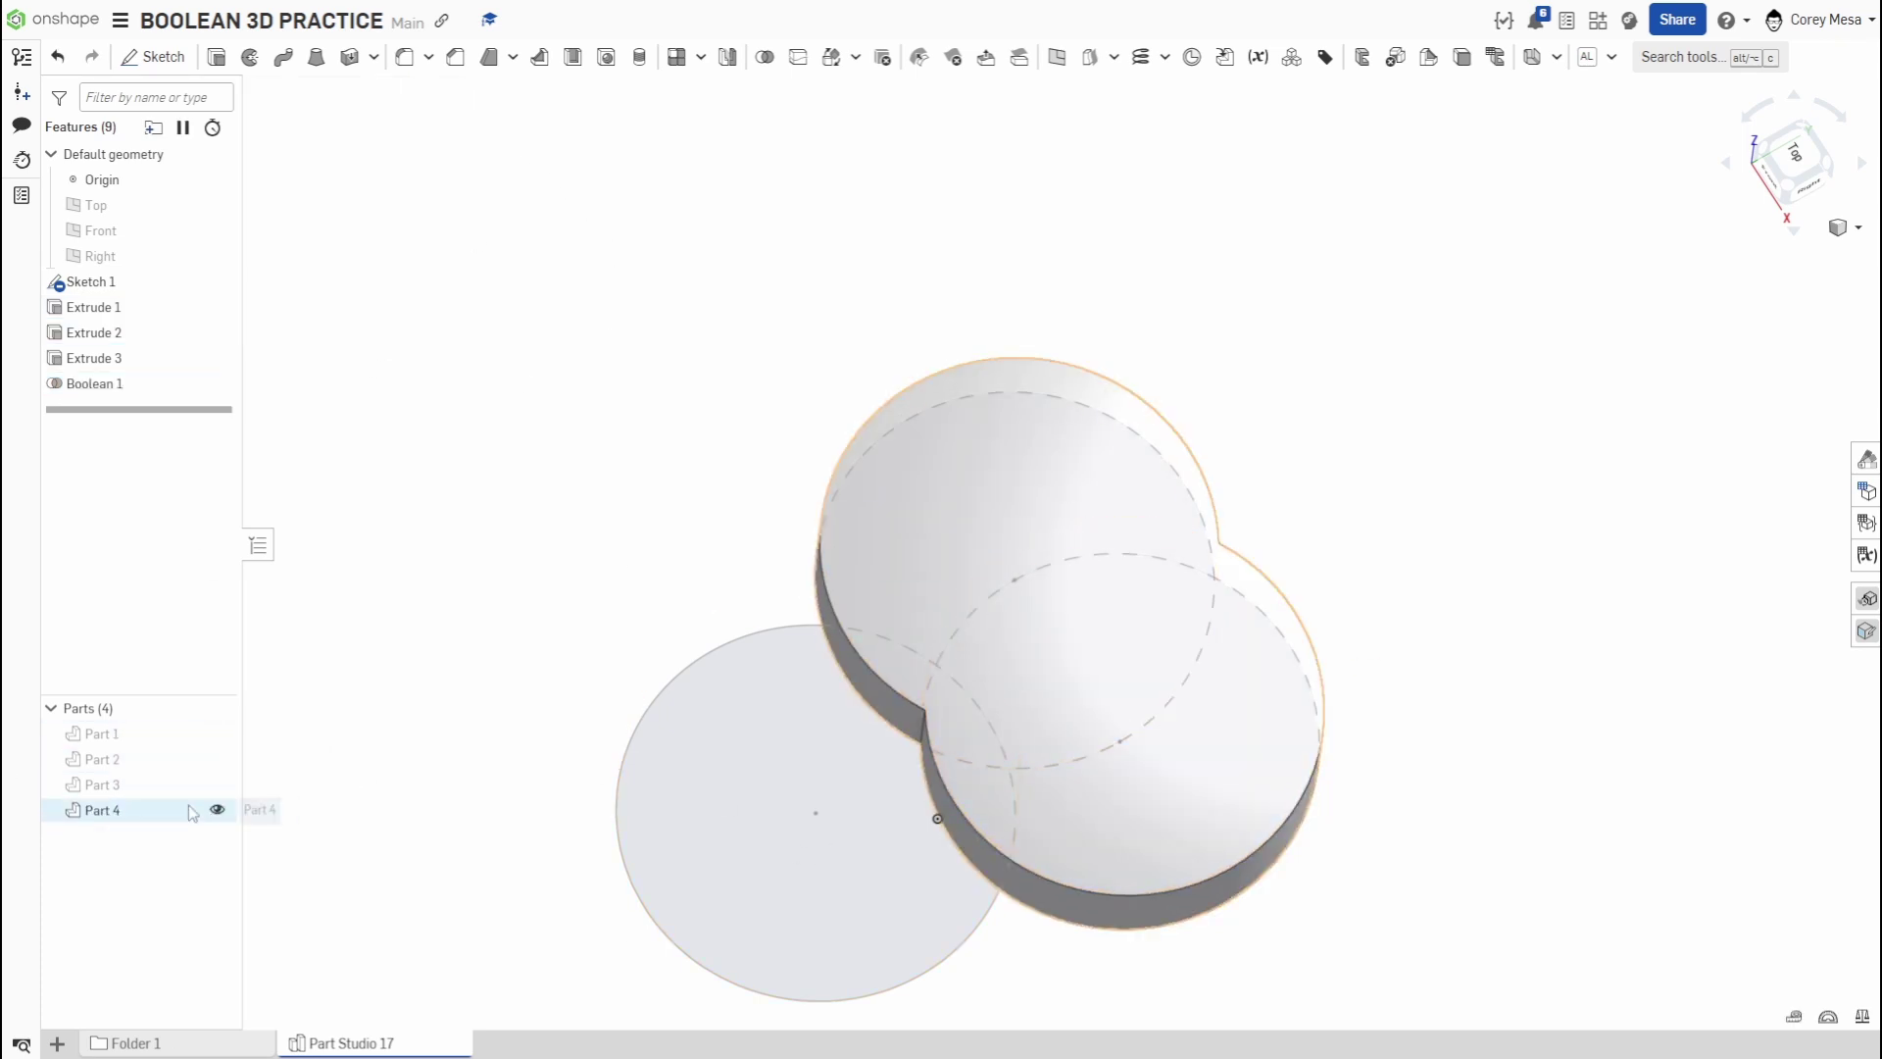
pyautogui.doubleClick(147, 383)
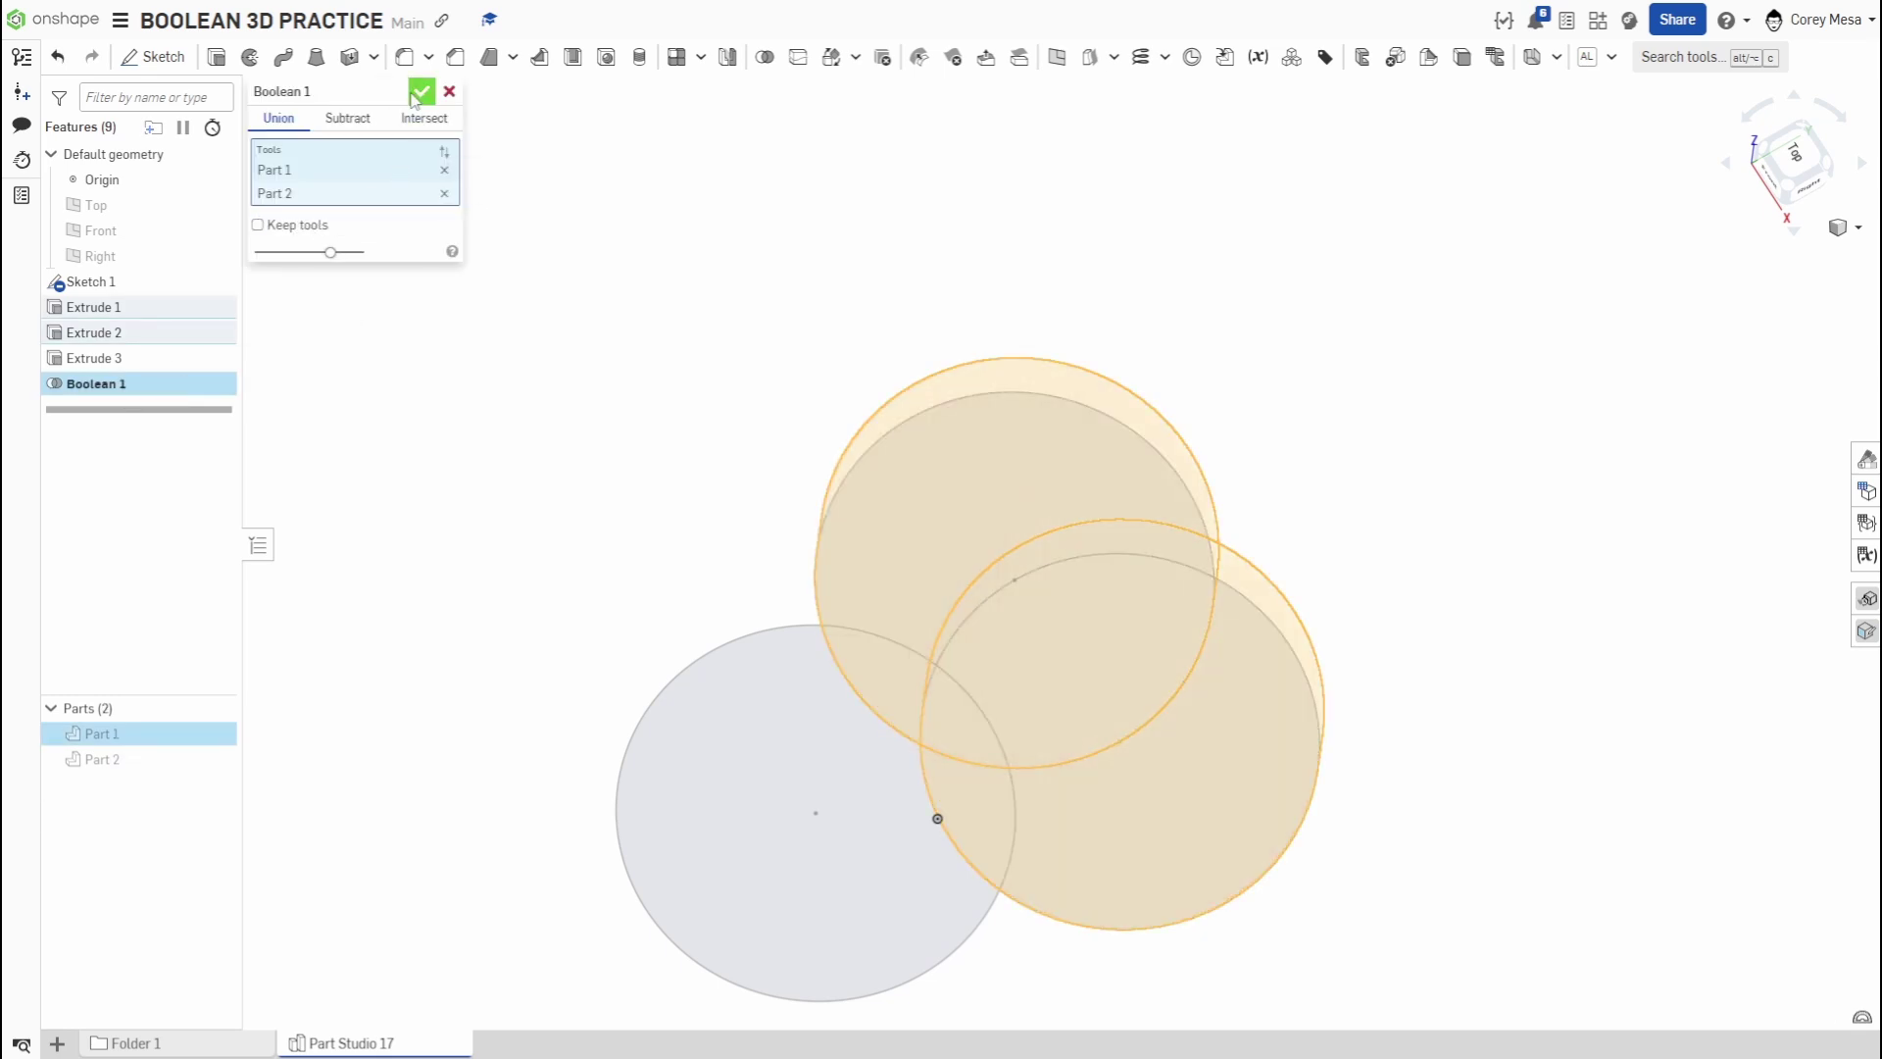
pyautogui.press('Return')
pyautogui.doubleClick(126, 384)
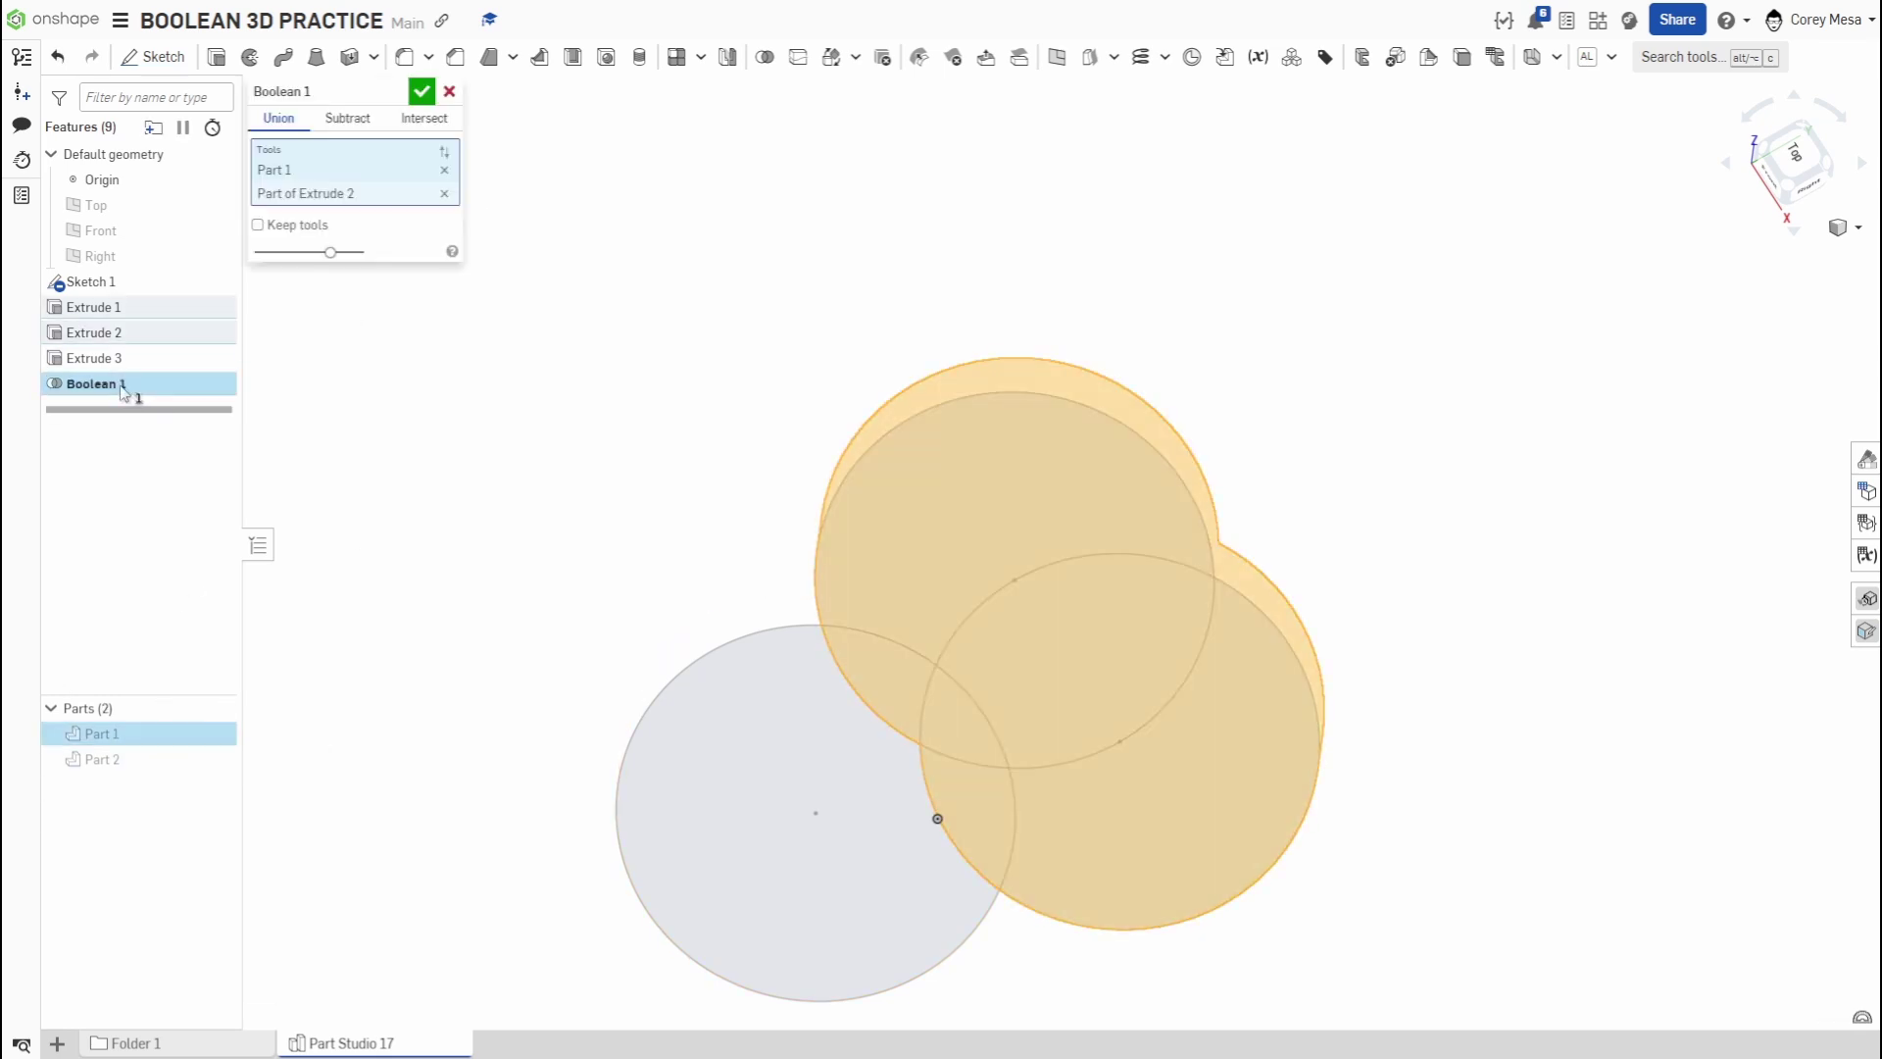
pyautogui.click(422, 91)
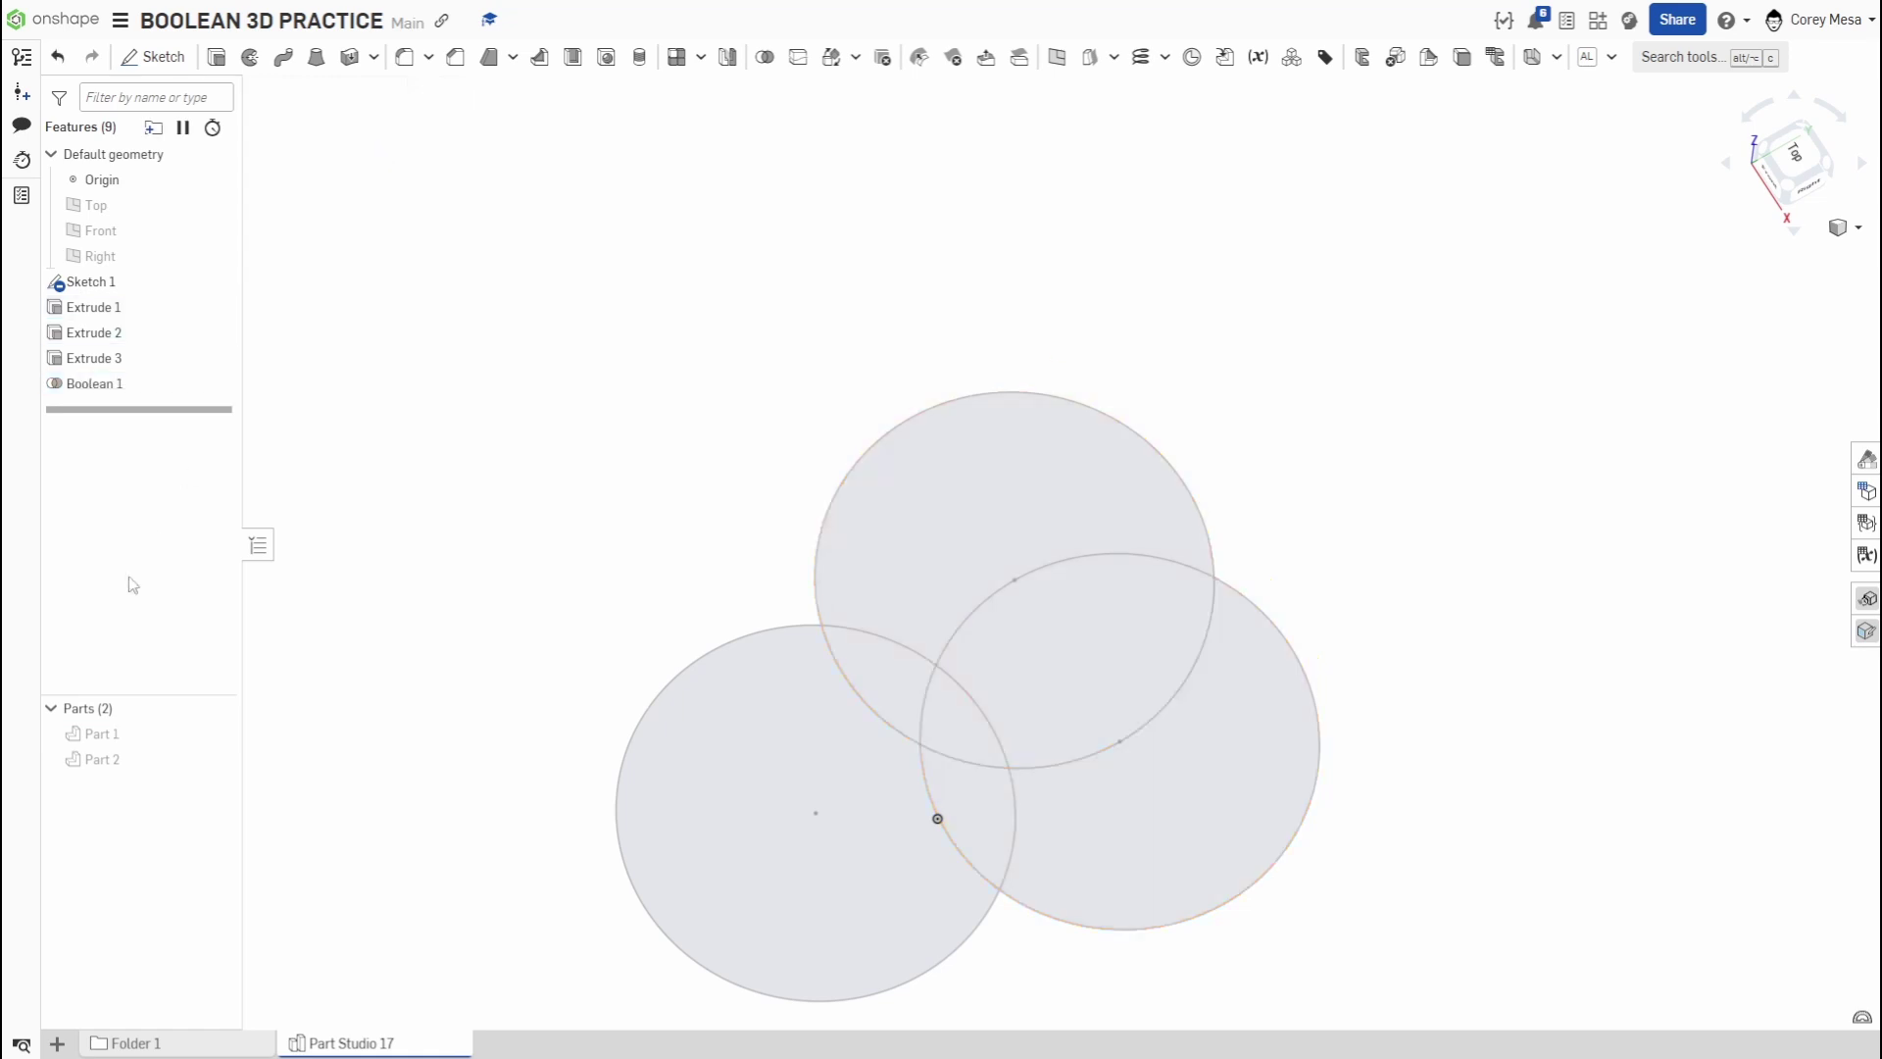
# - Show all parts and examine where the separate disc overlaps the merged body from several angles
pyautogui.click(217, 711)
pyautogui.moveTo(1137, 808); pyautogui.dragTo(1037, 737, button='right')
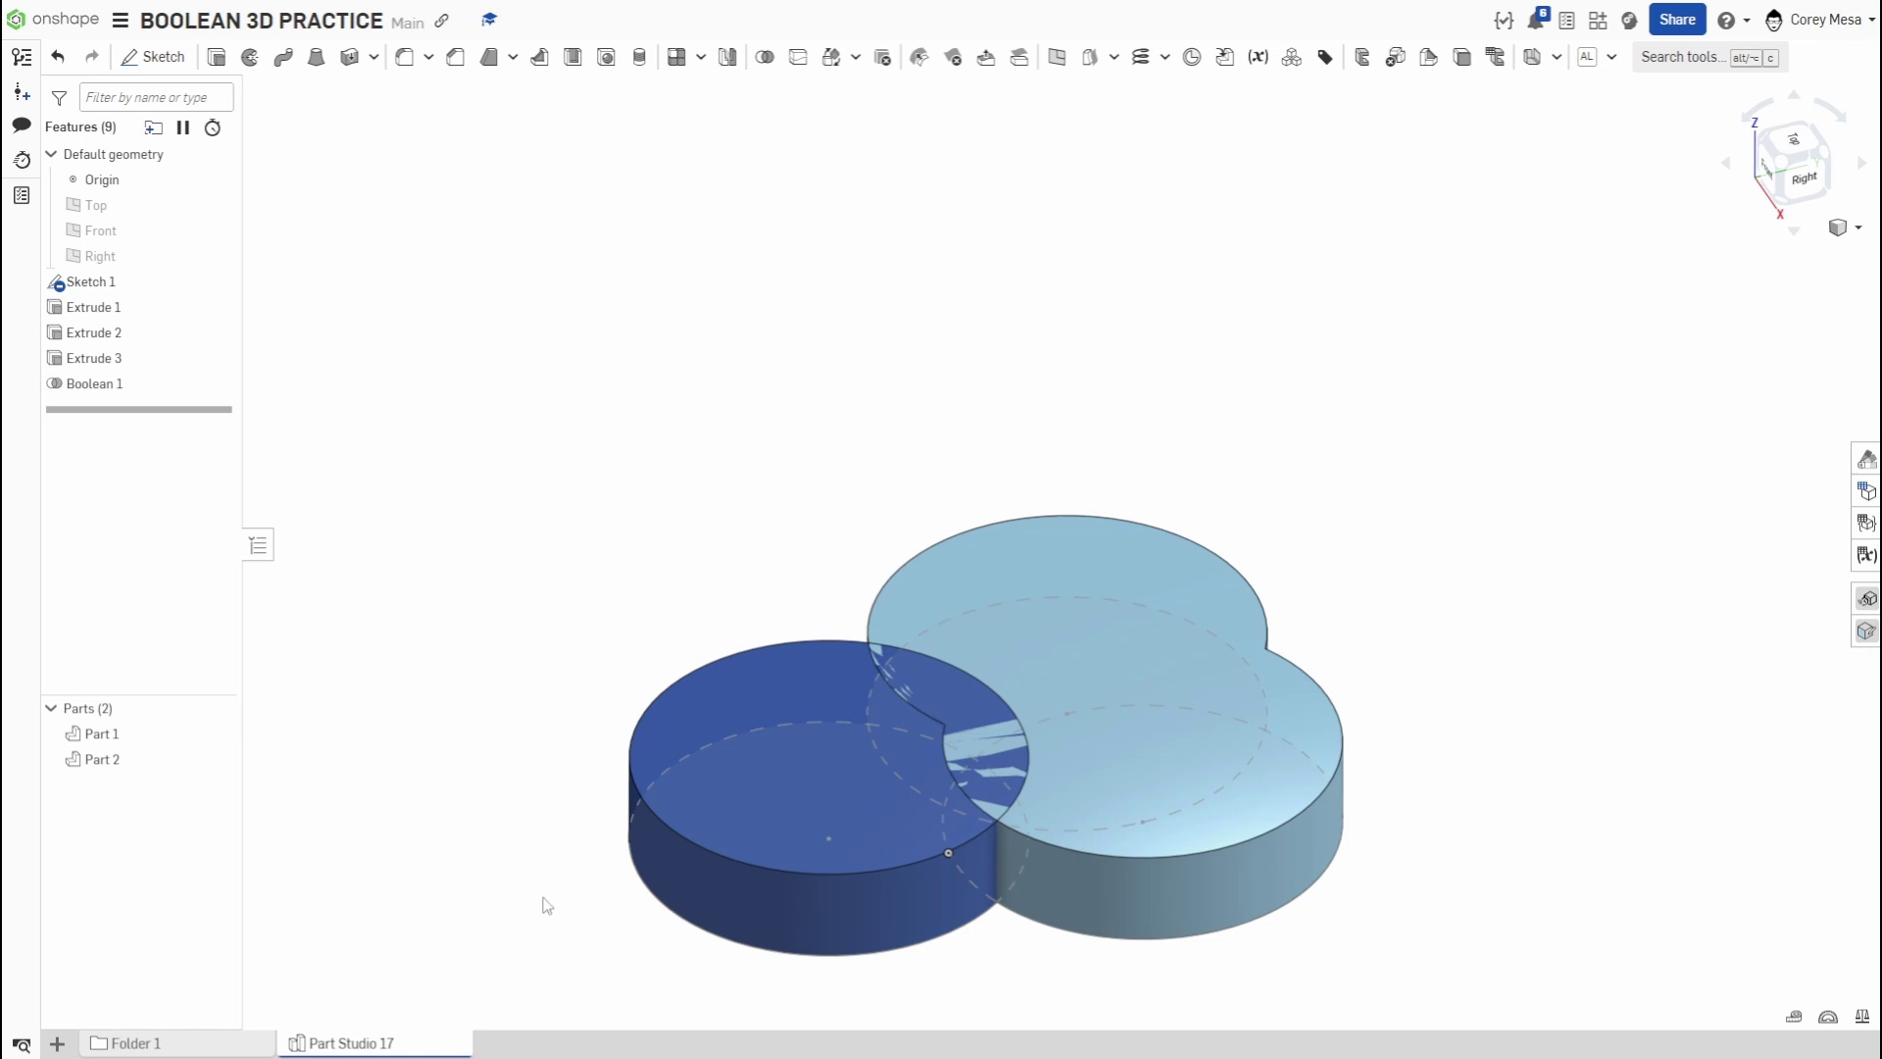
pyautogui.click(1769, 162)
pyautogui.moveTo(1125, 547); pyautogui.dragTo(904, 474, button='right')
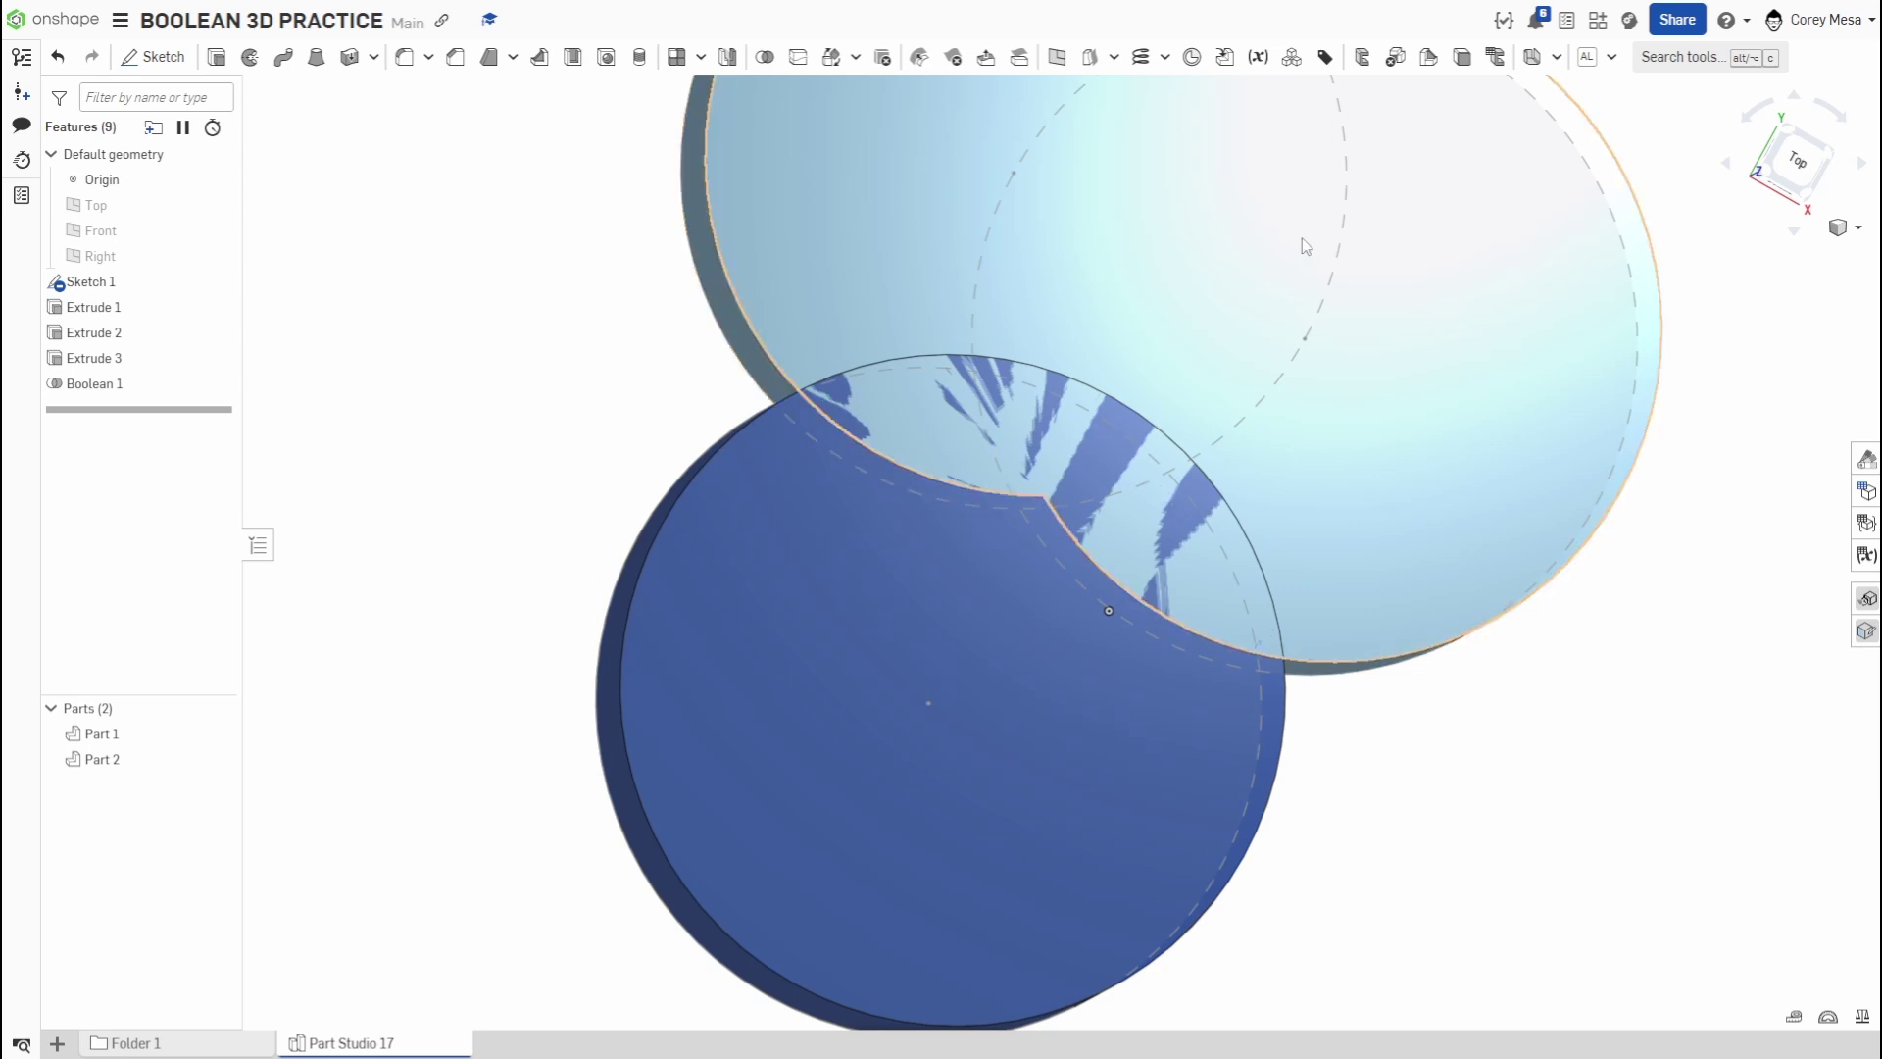
pyautogui.moveTo(985, 377); pyautogui.dragTo(992, 316, button='right')
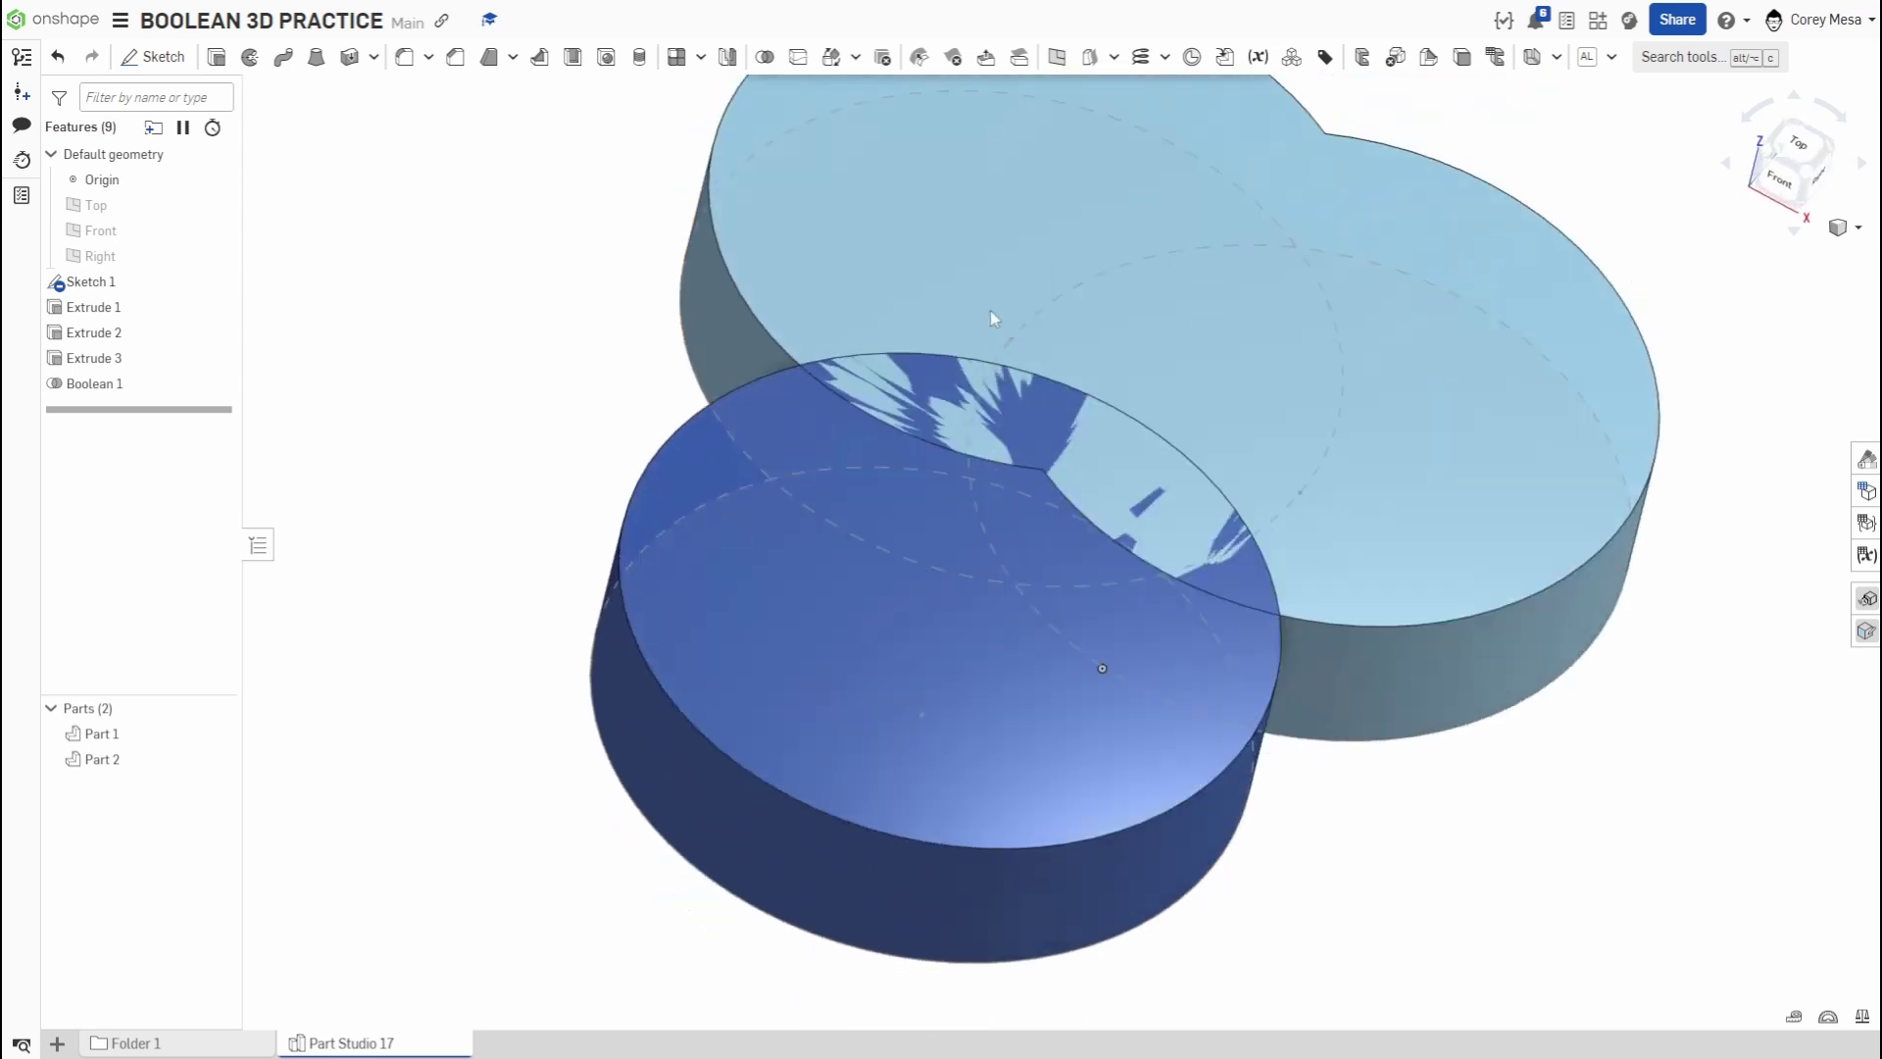
# - Set up a Boolean subtract with the separate disc, Part 2, as the tool and the merged body, Part 1, as the target
pyautogui.click(767, 57)
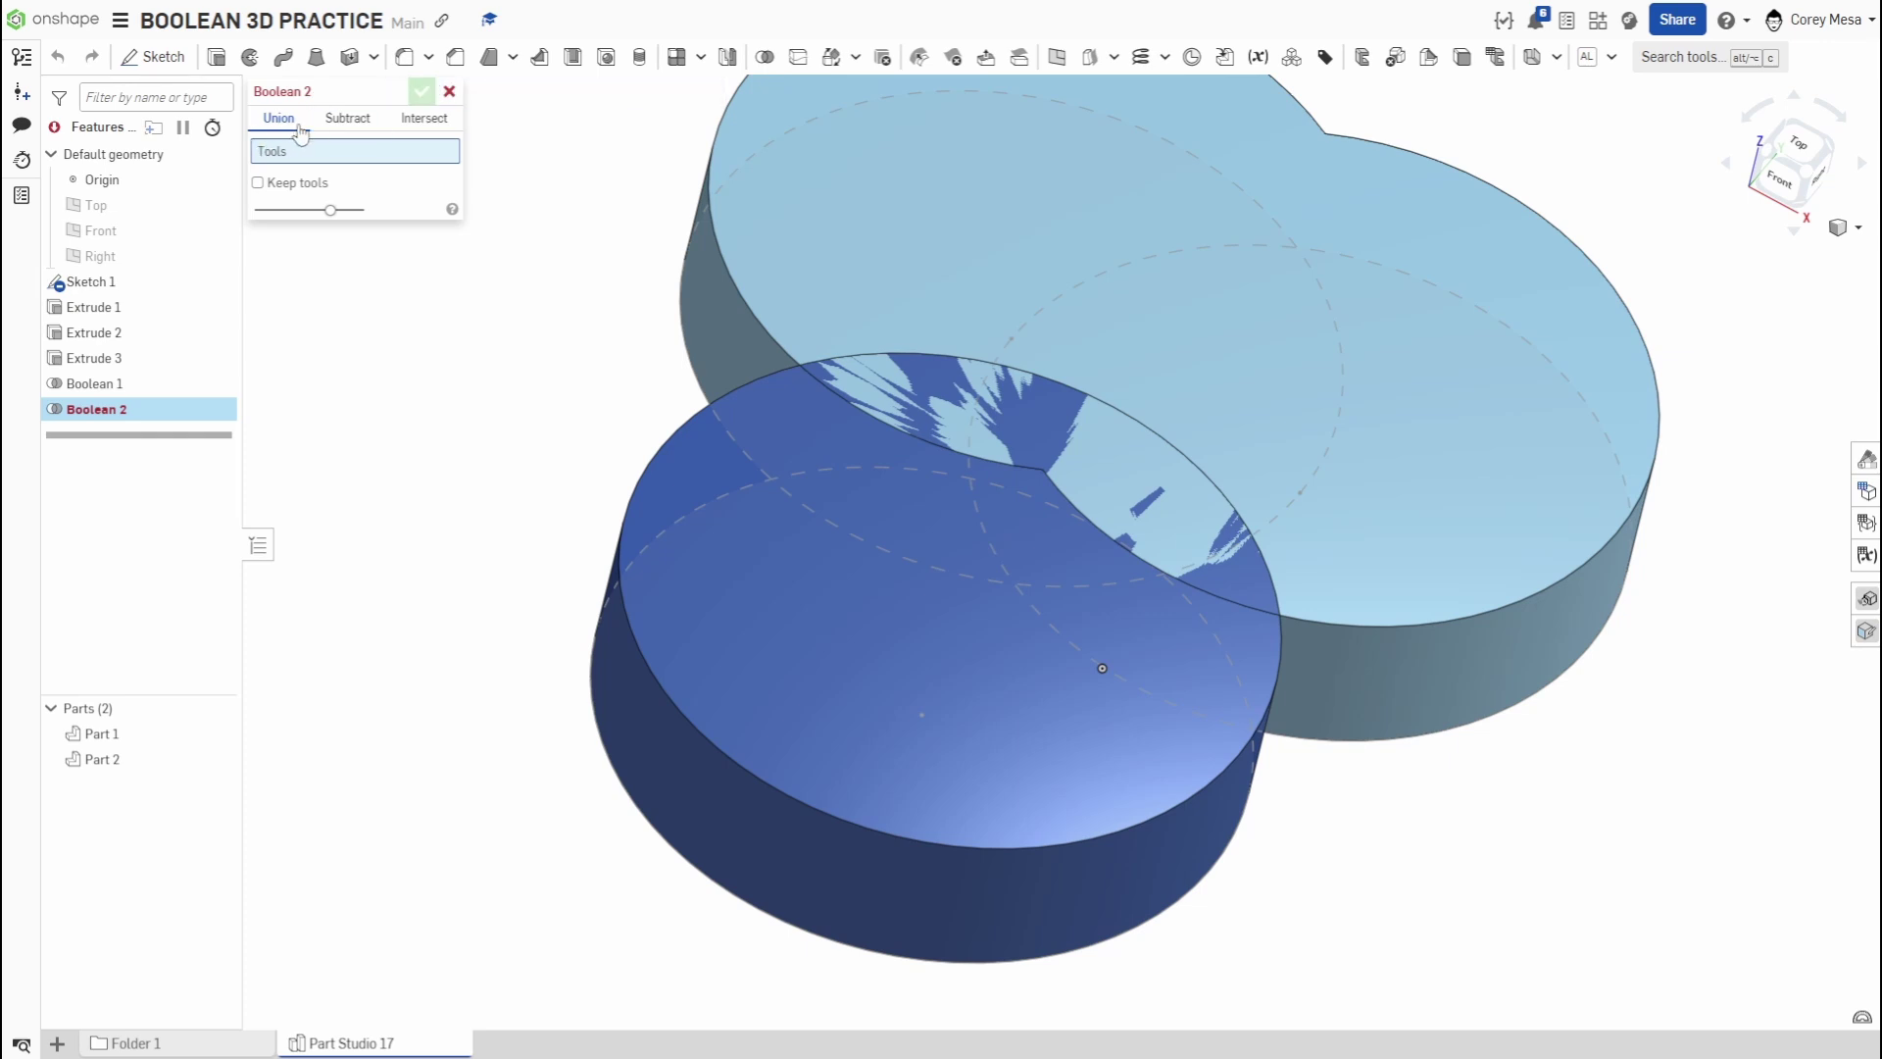
pyautogui.click(344, 132)
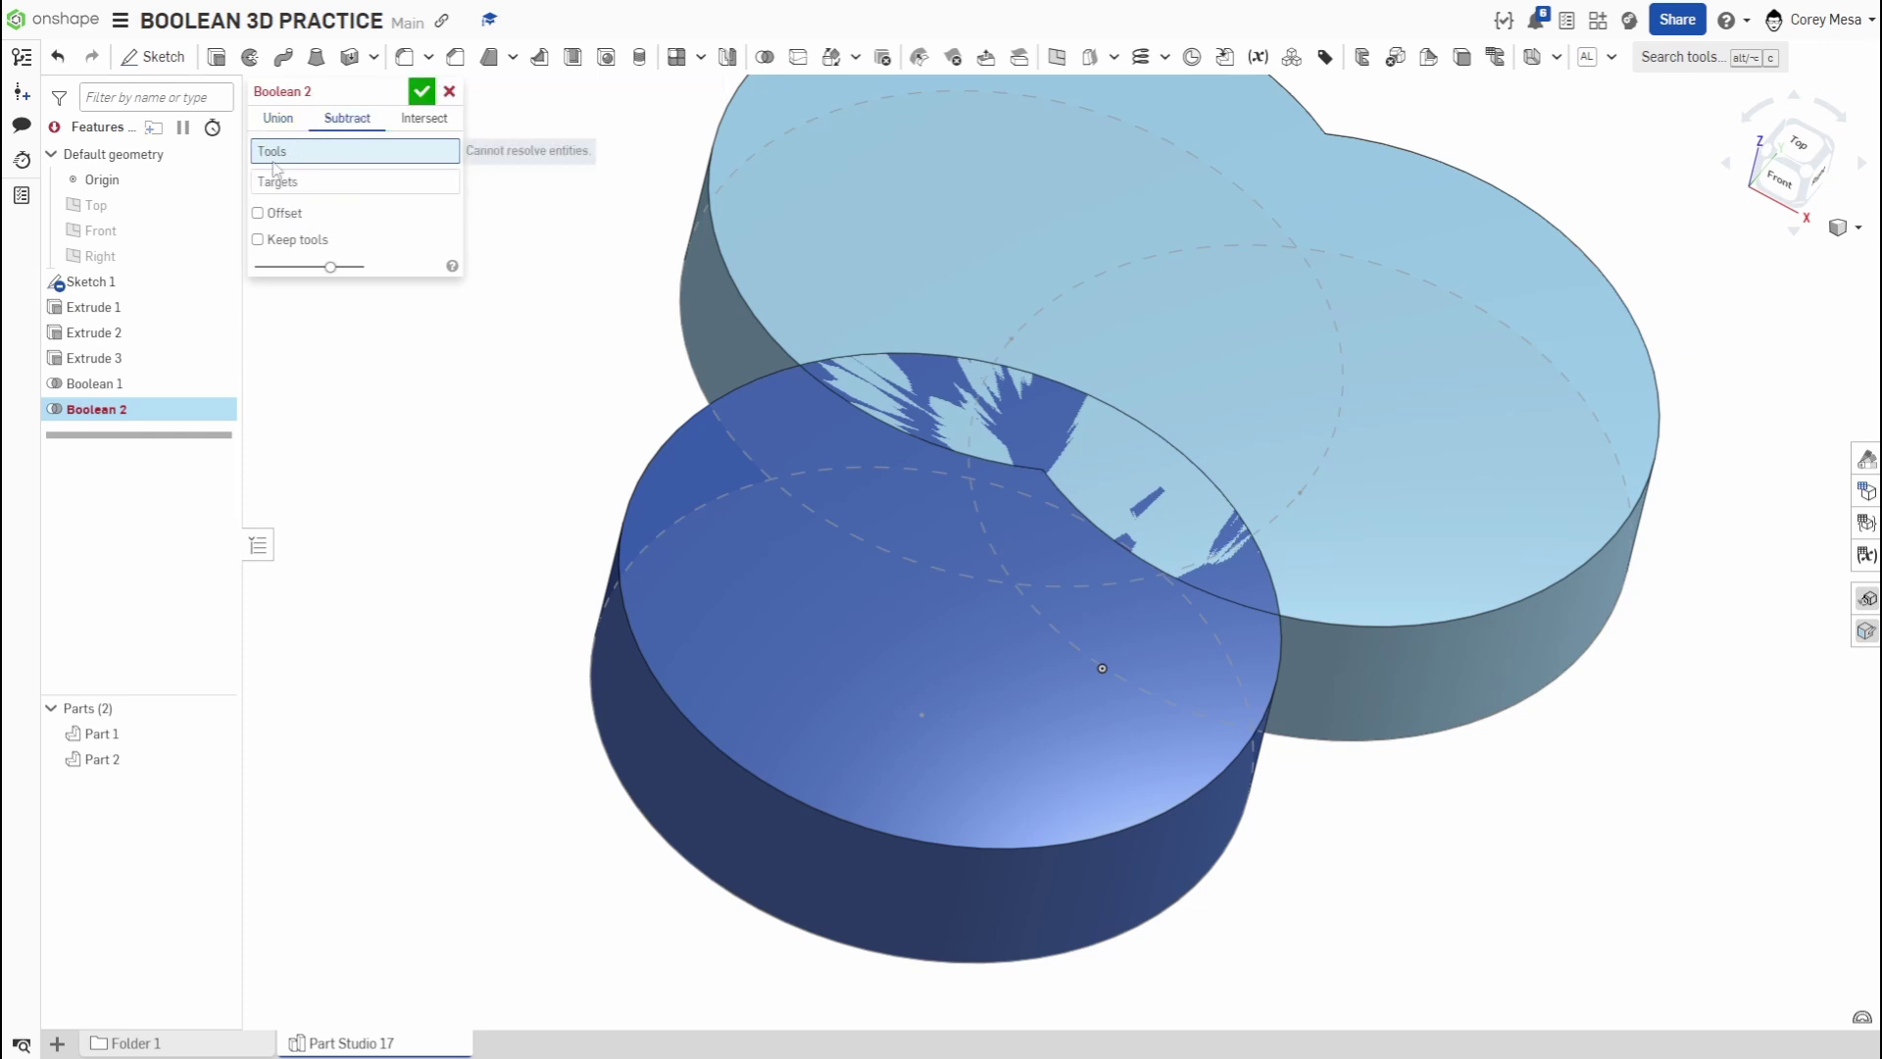
pyautogui.moveTo(1132, 233); pyautogui.dragTo(1108, 363, button='middle')
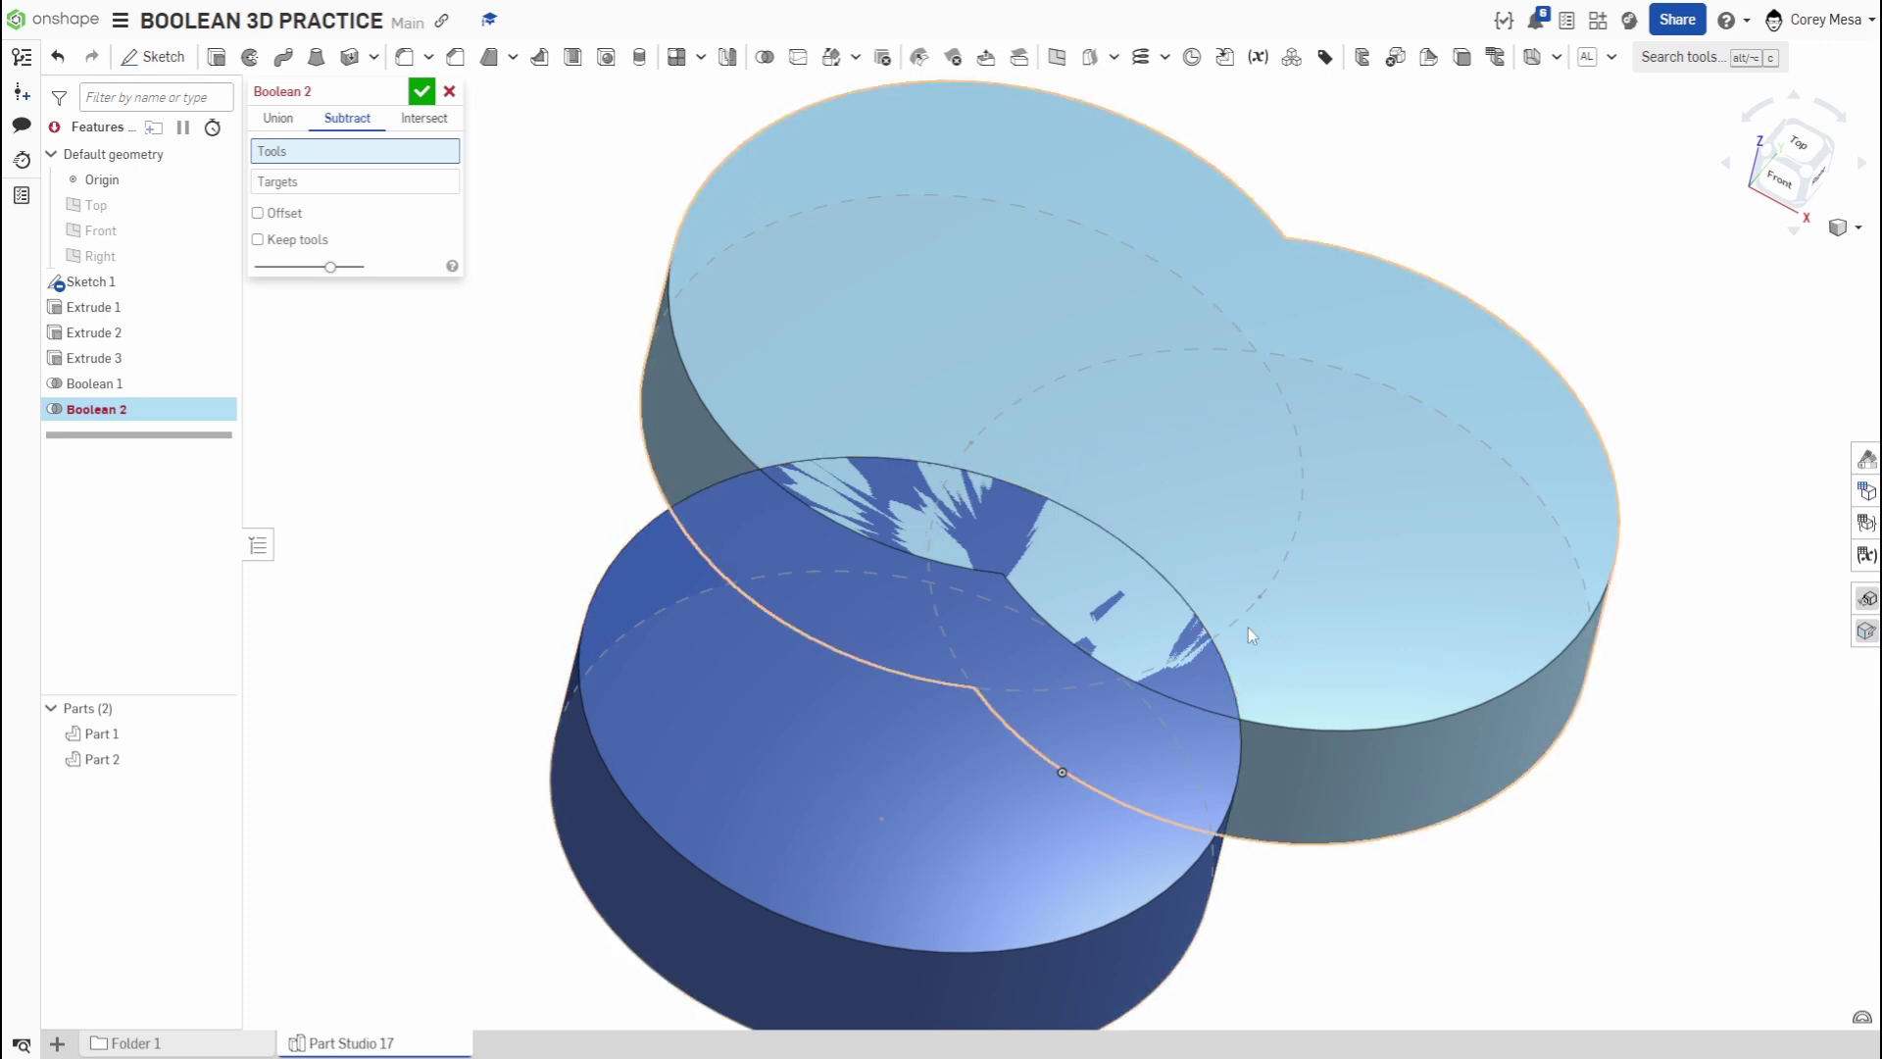
pyautogui.click(278, 118)
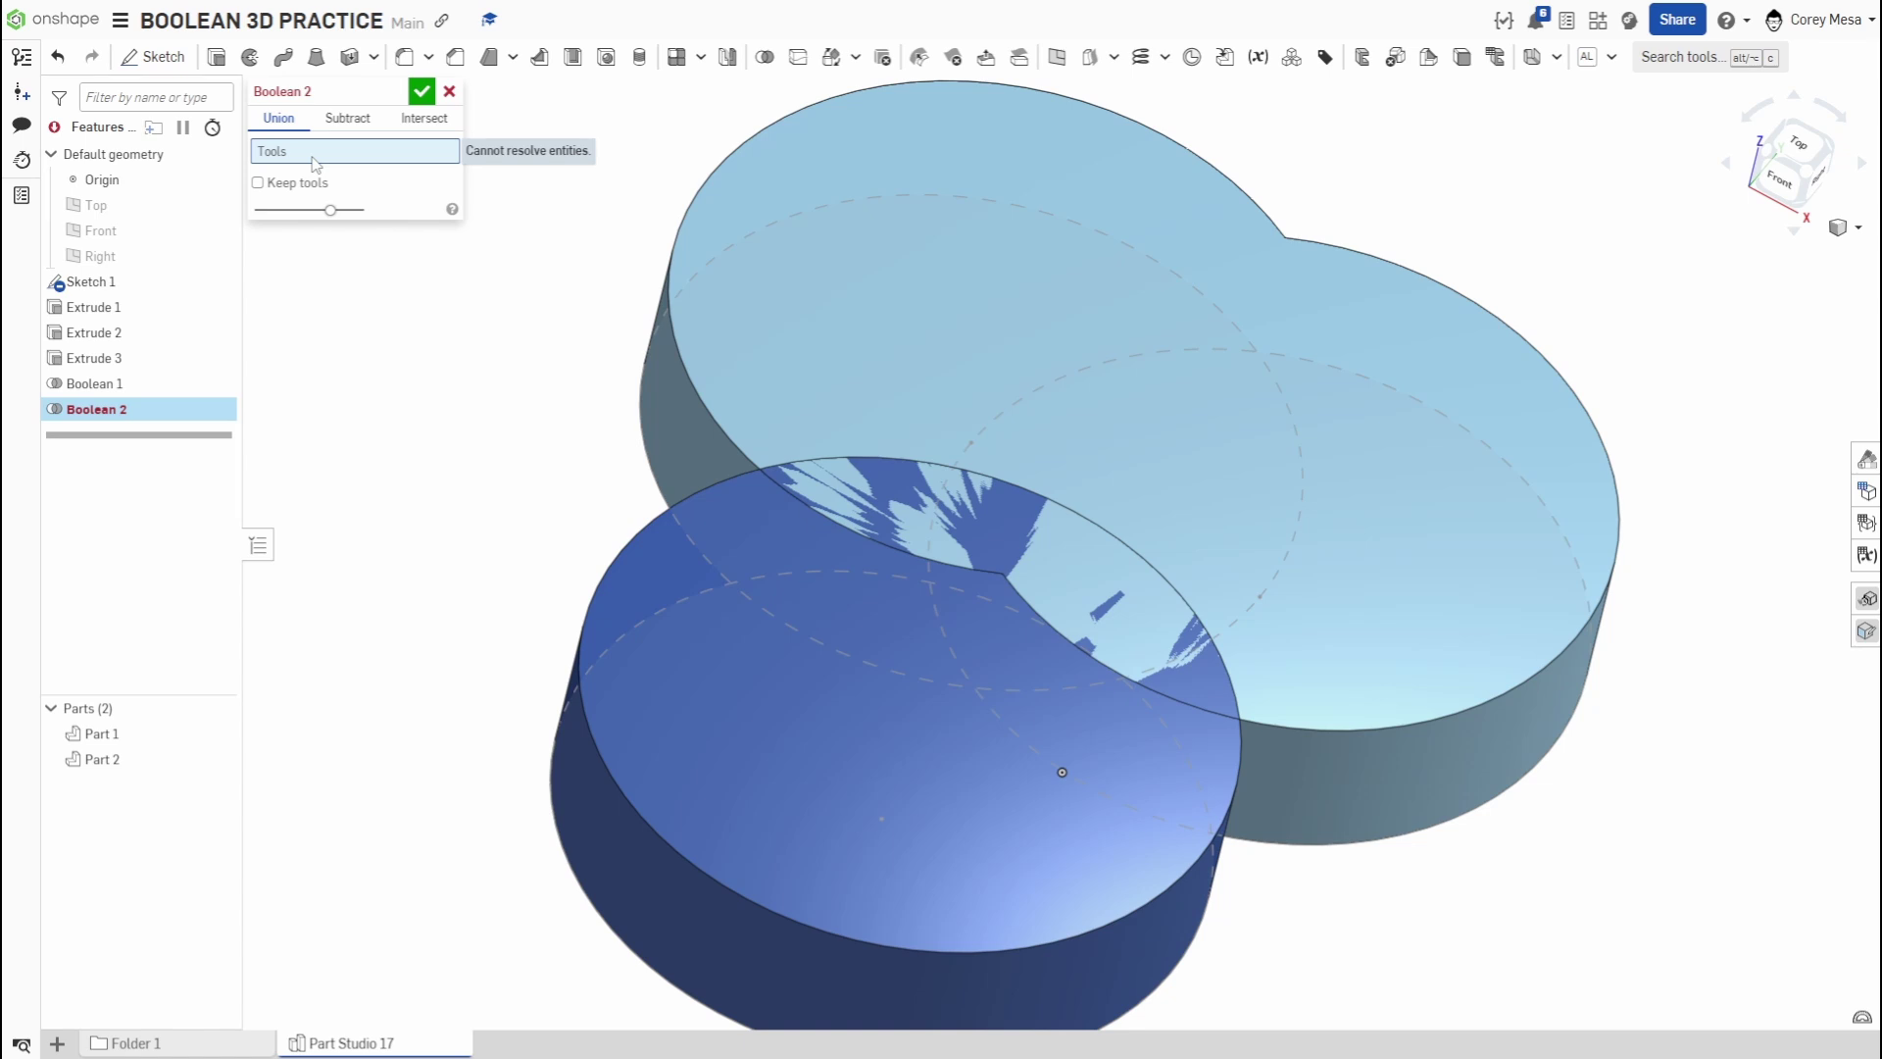
pyautogui.click(358, 126)
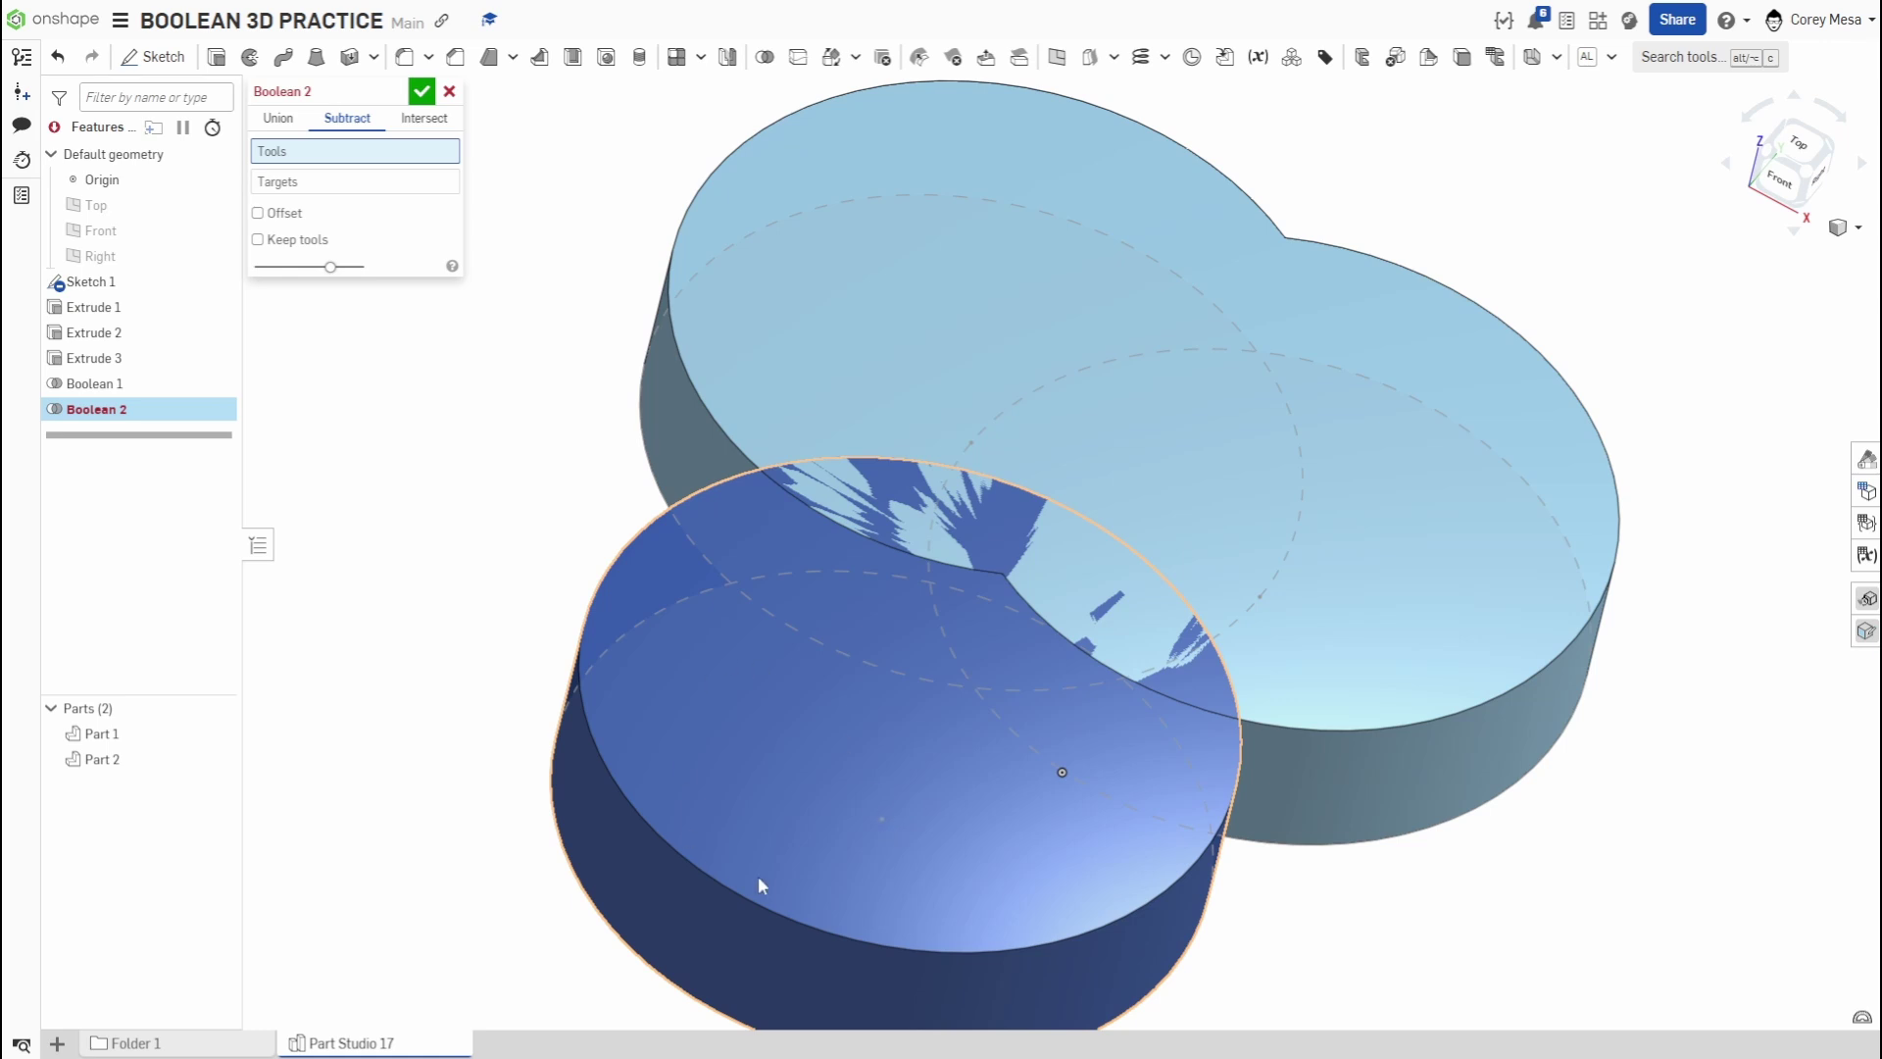
pyautogui.click(858, 804)
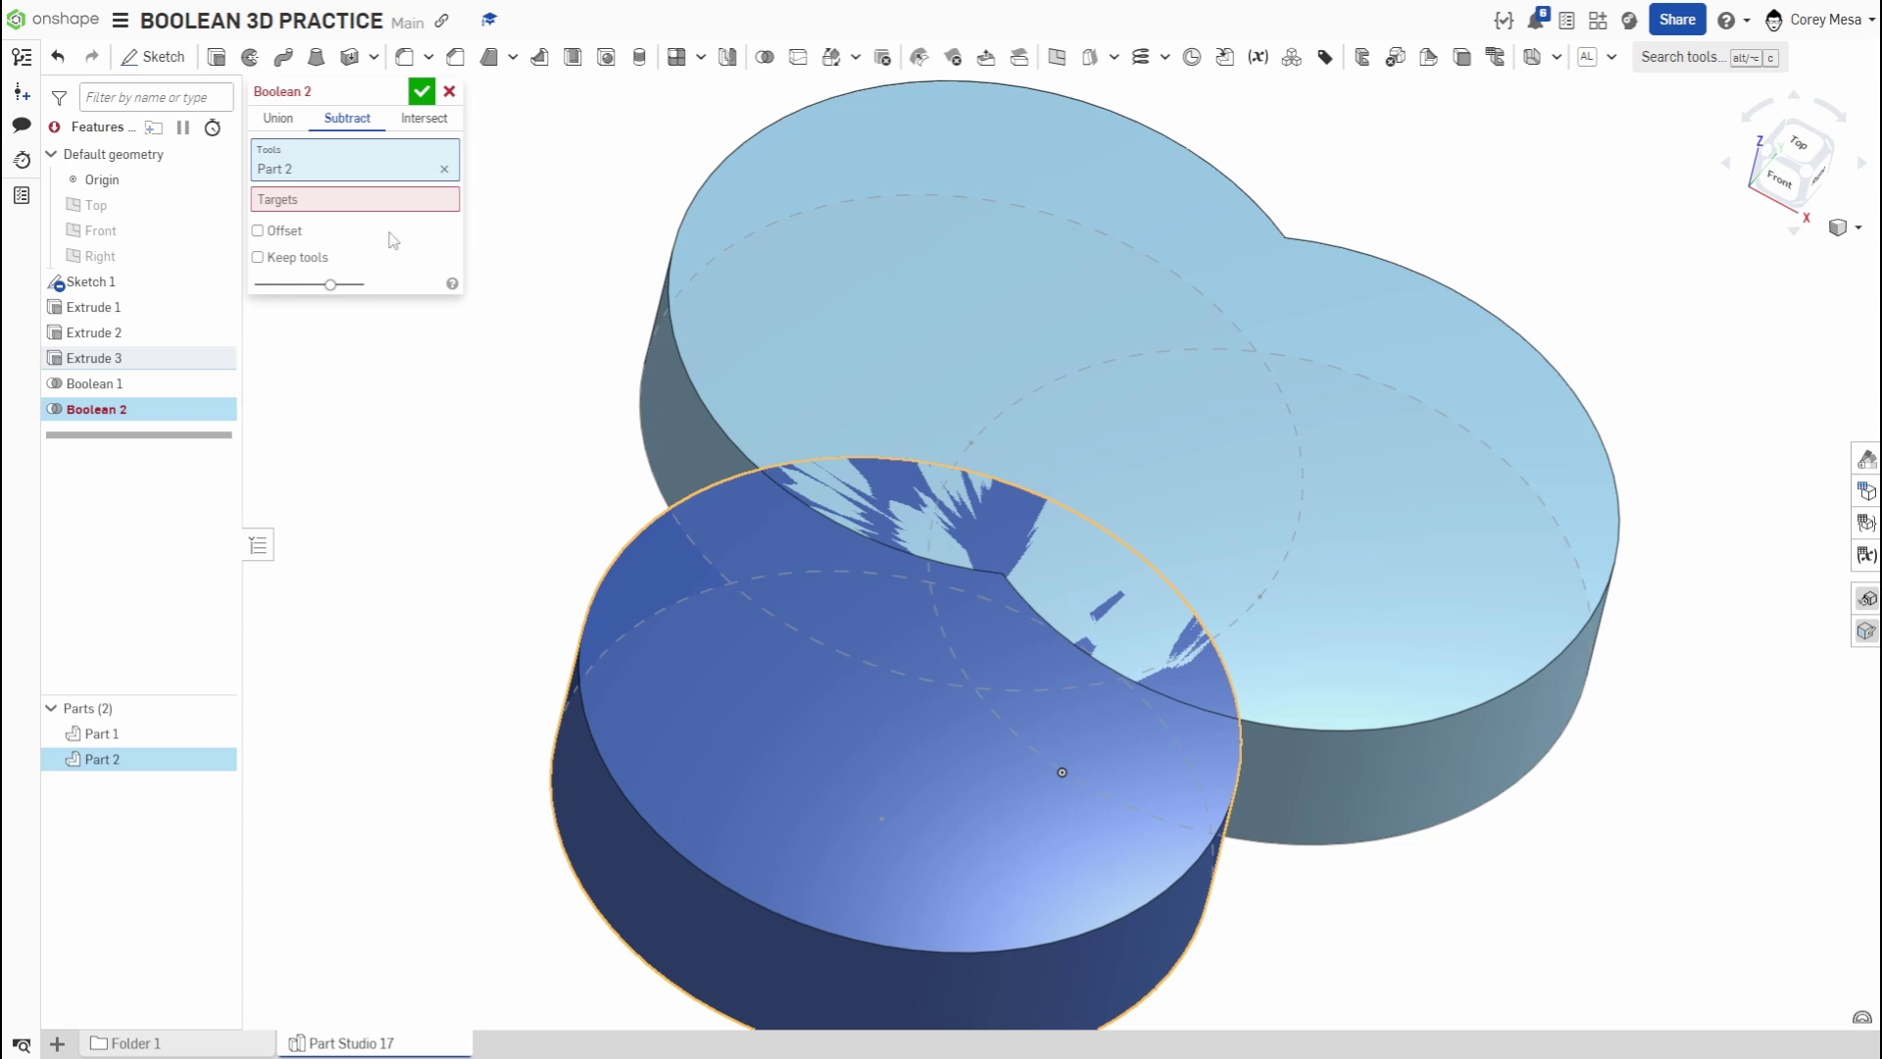
pyautogui.click(365, 208)
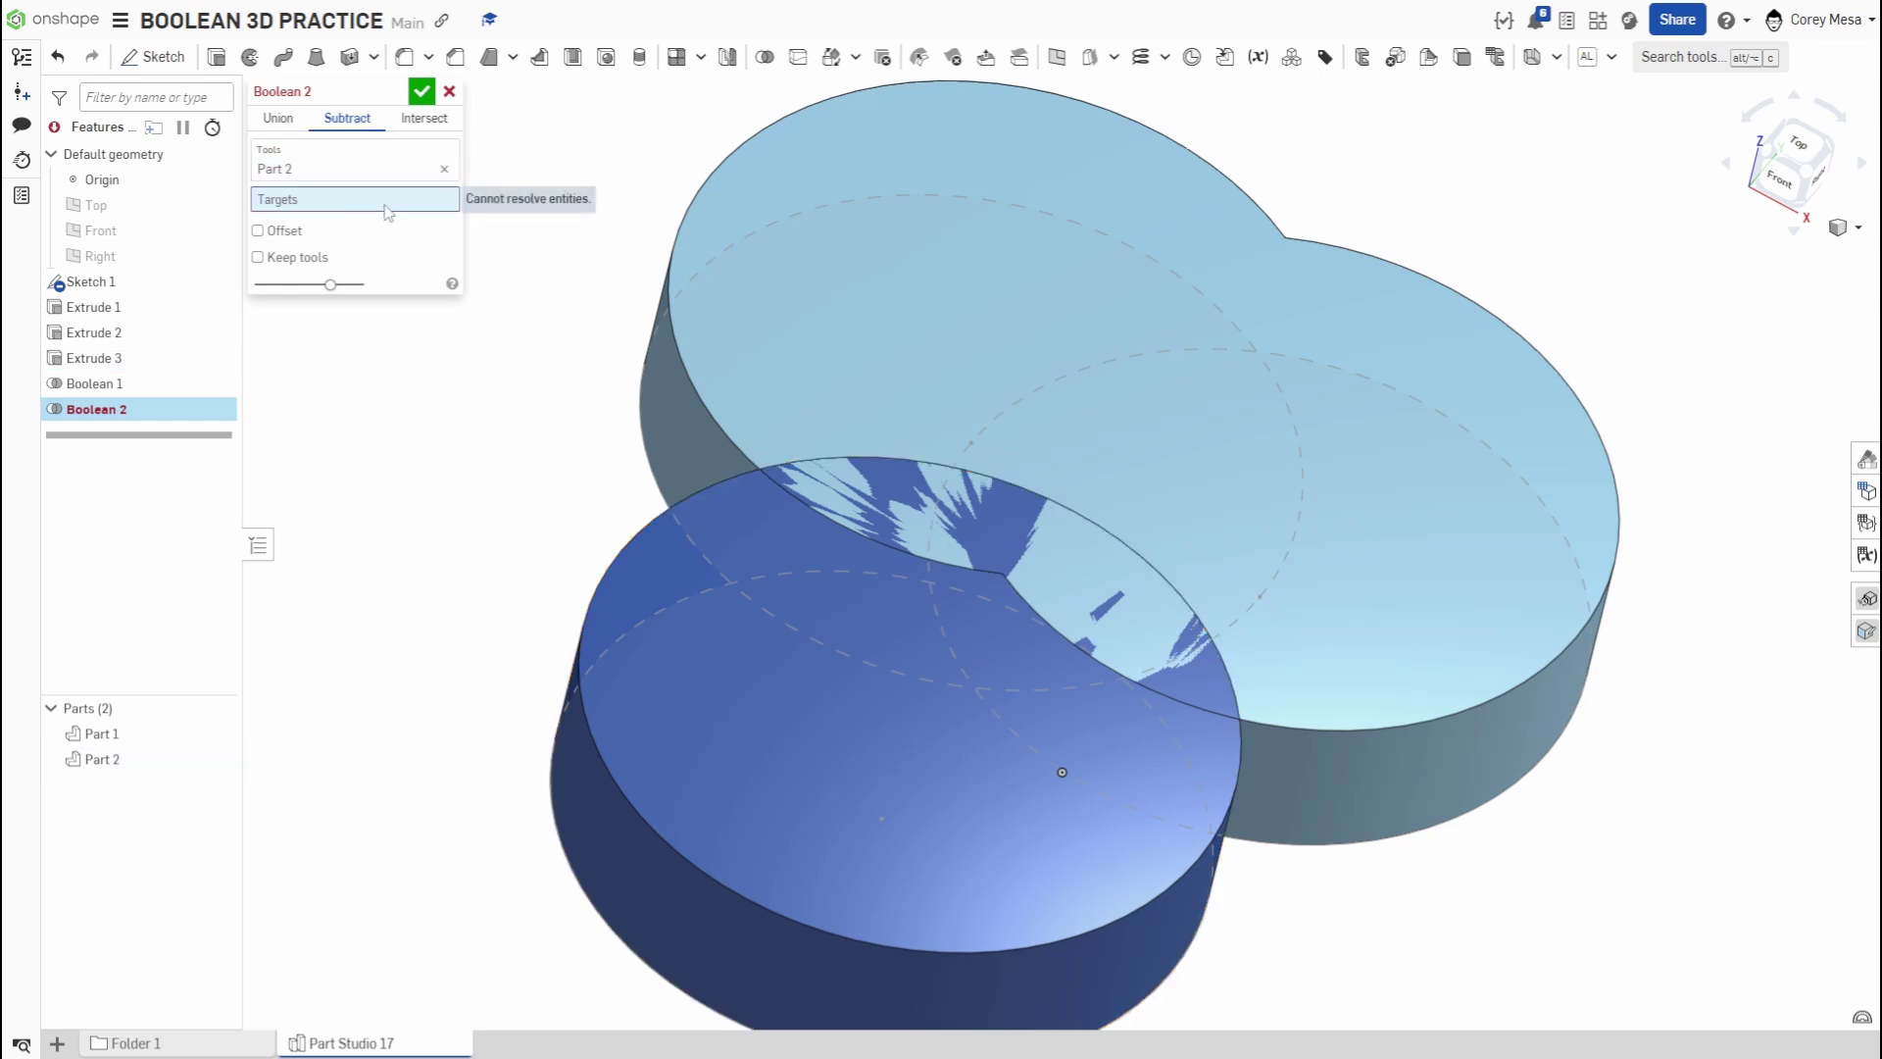
pyautogui.click(1019, 212)
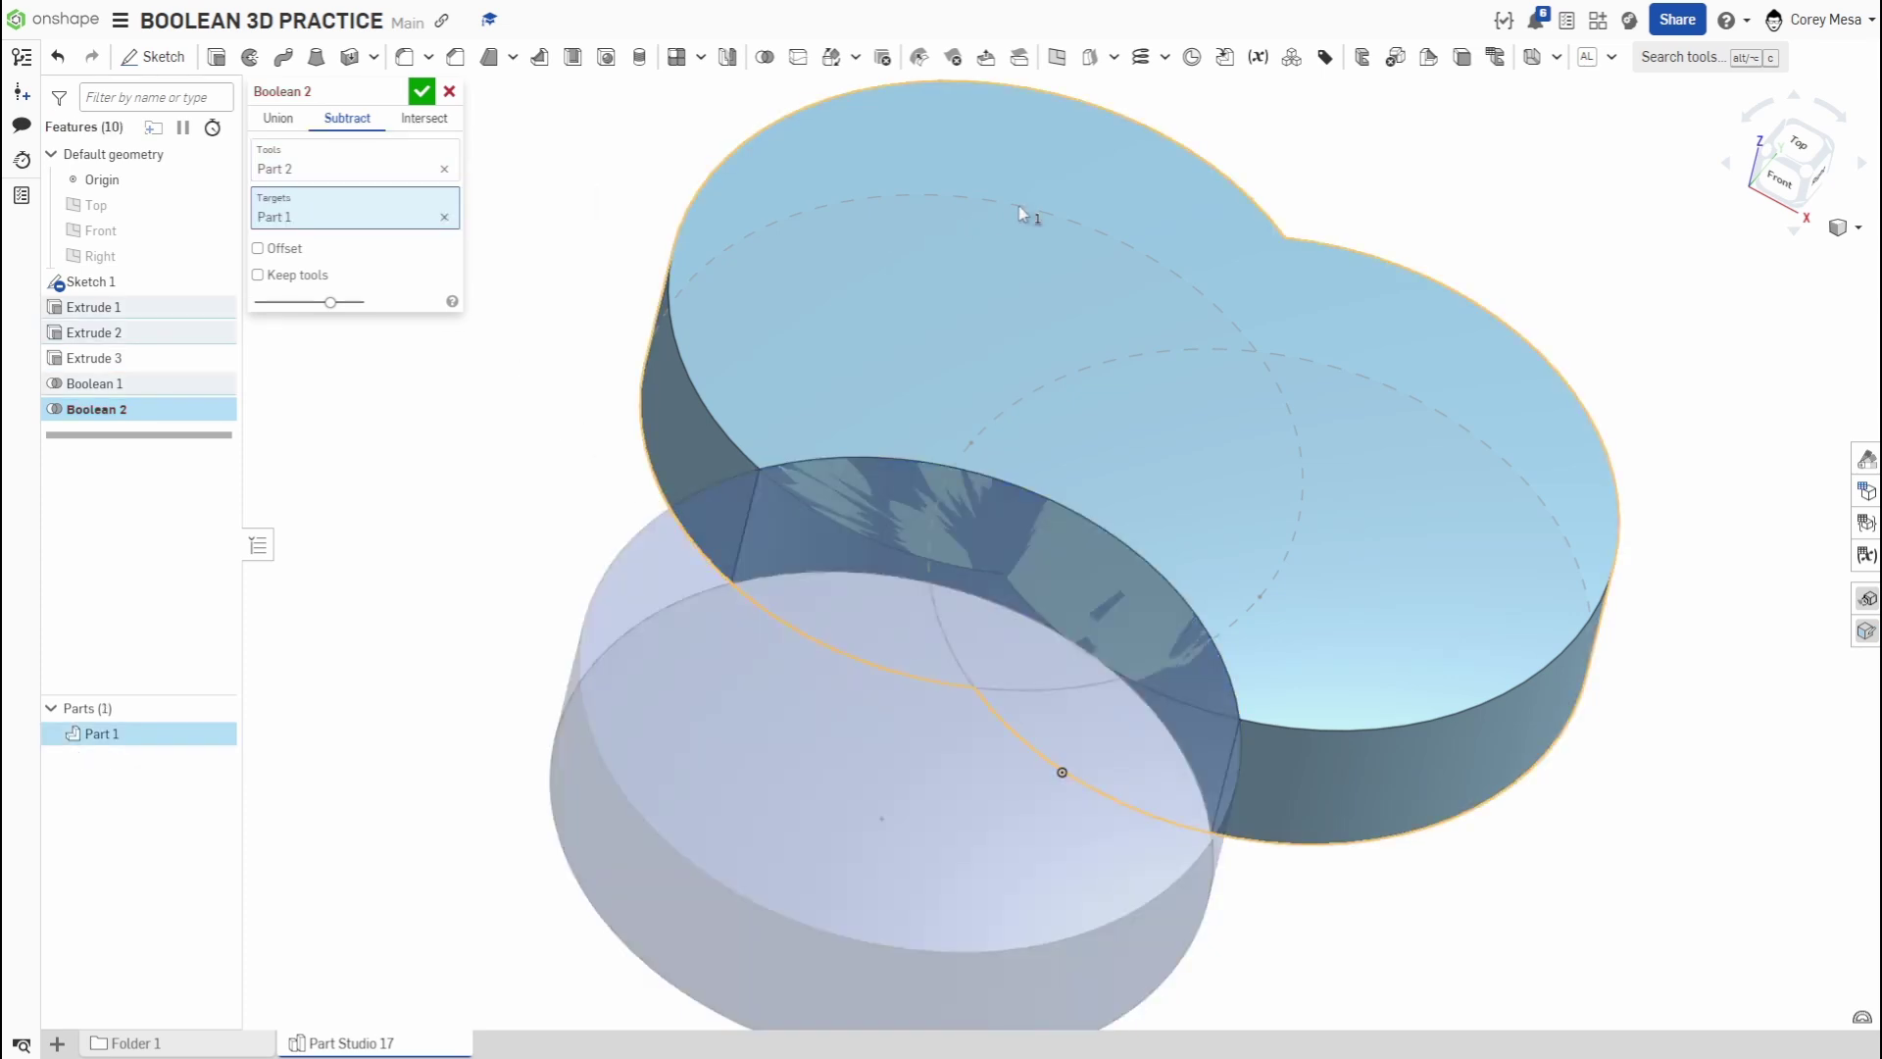
pyautogui.moveTo(1303, 891); pyautogui.dragTo(1209, 882, button='right')
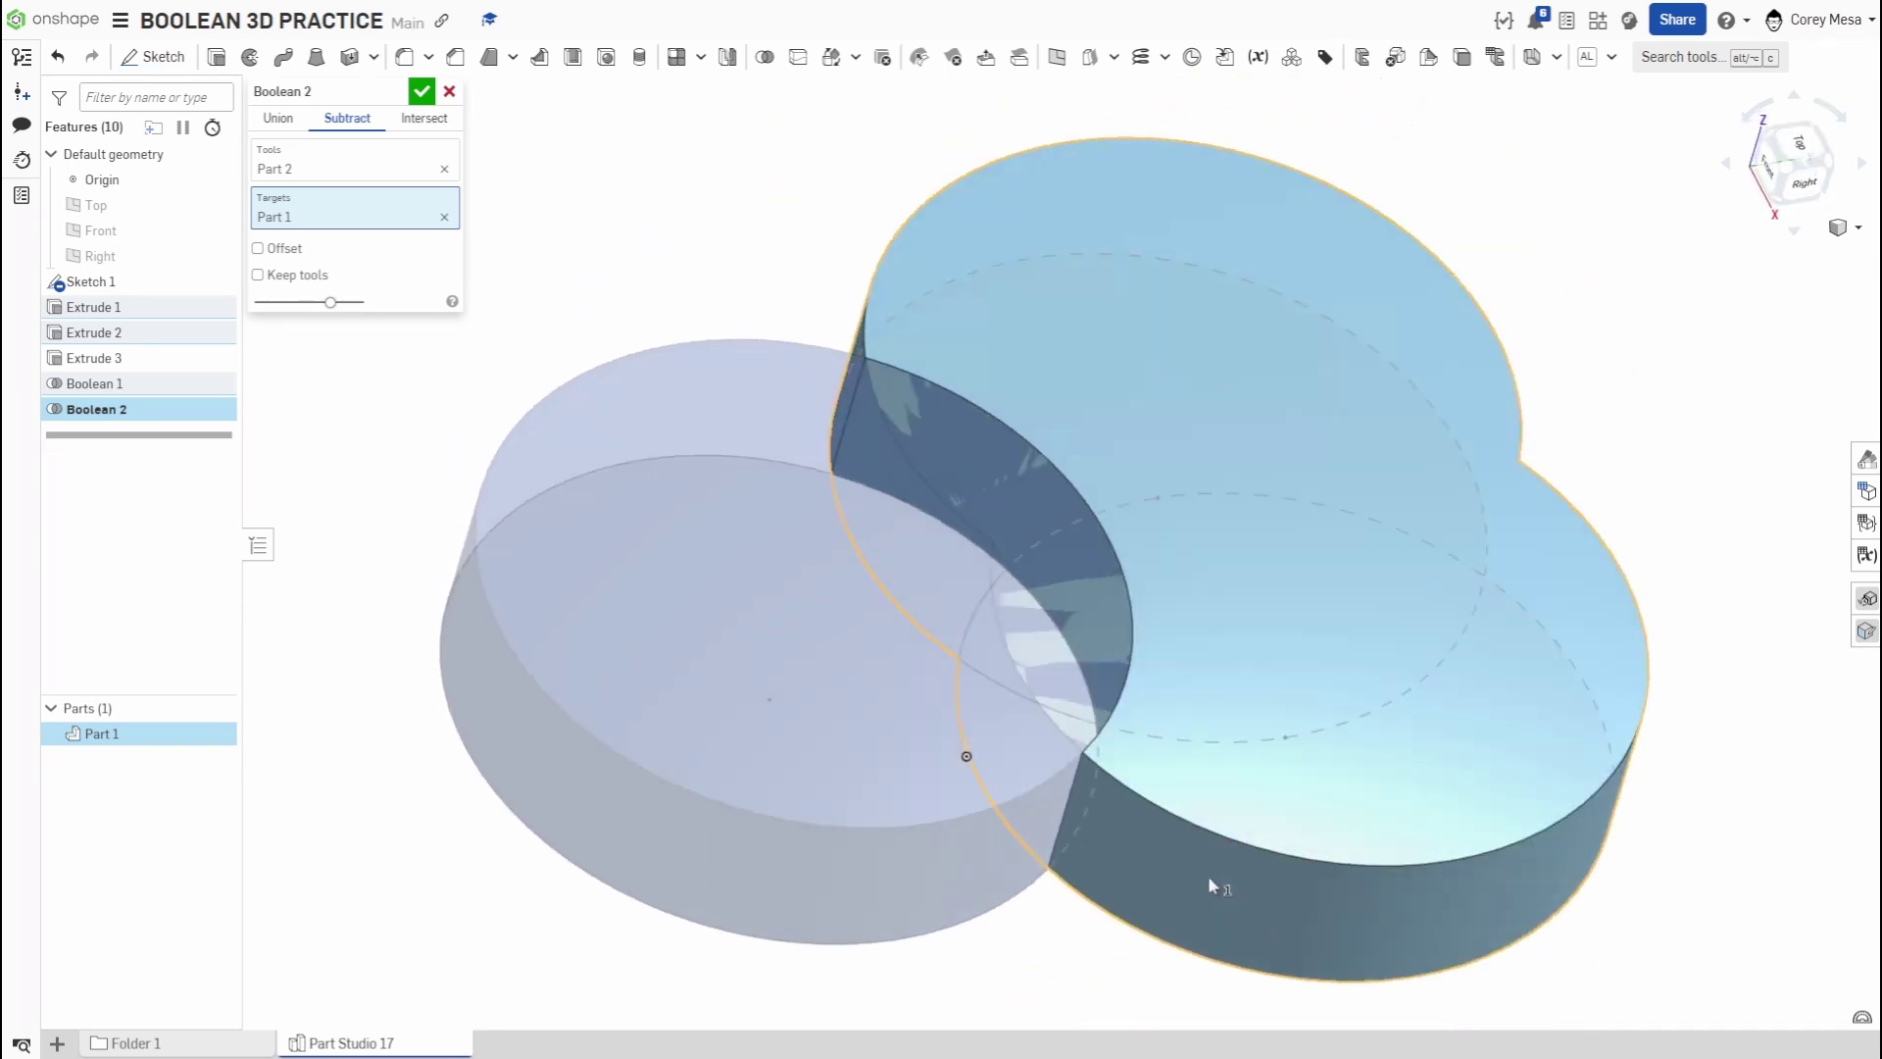
# - Apply the subtraction with its tools kept, and hide Part 2 to inspect the cut in the merged body
pyautogui.click(304, 281)
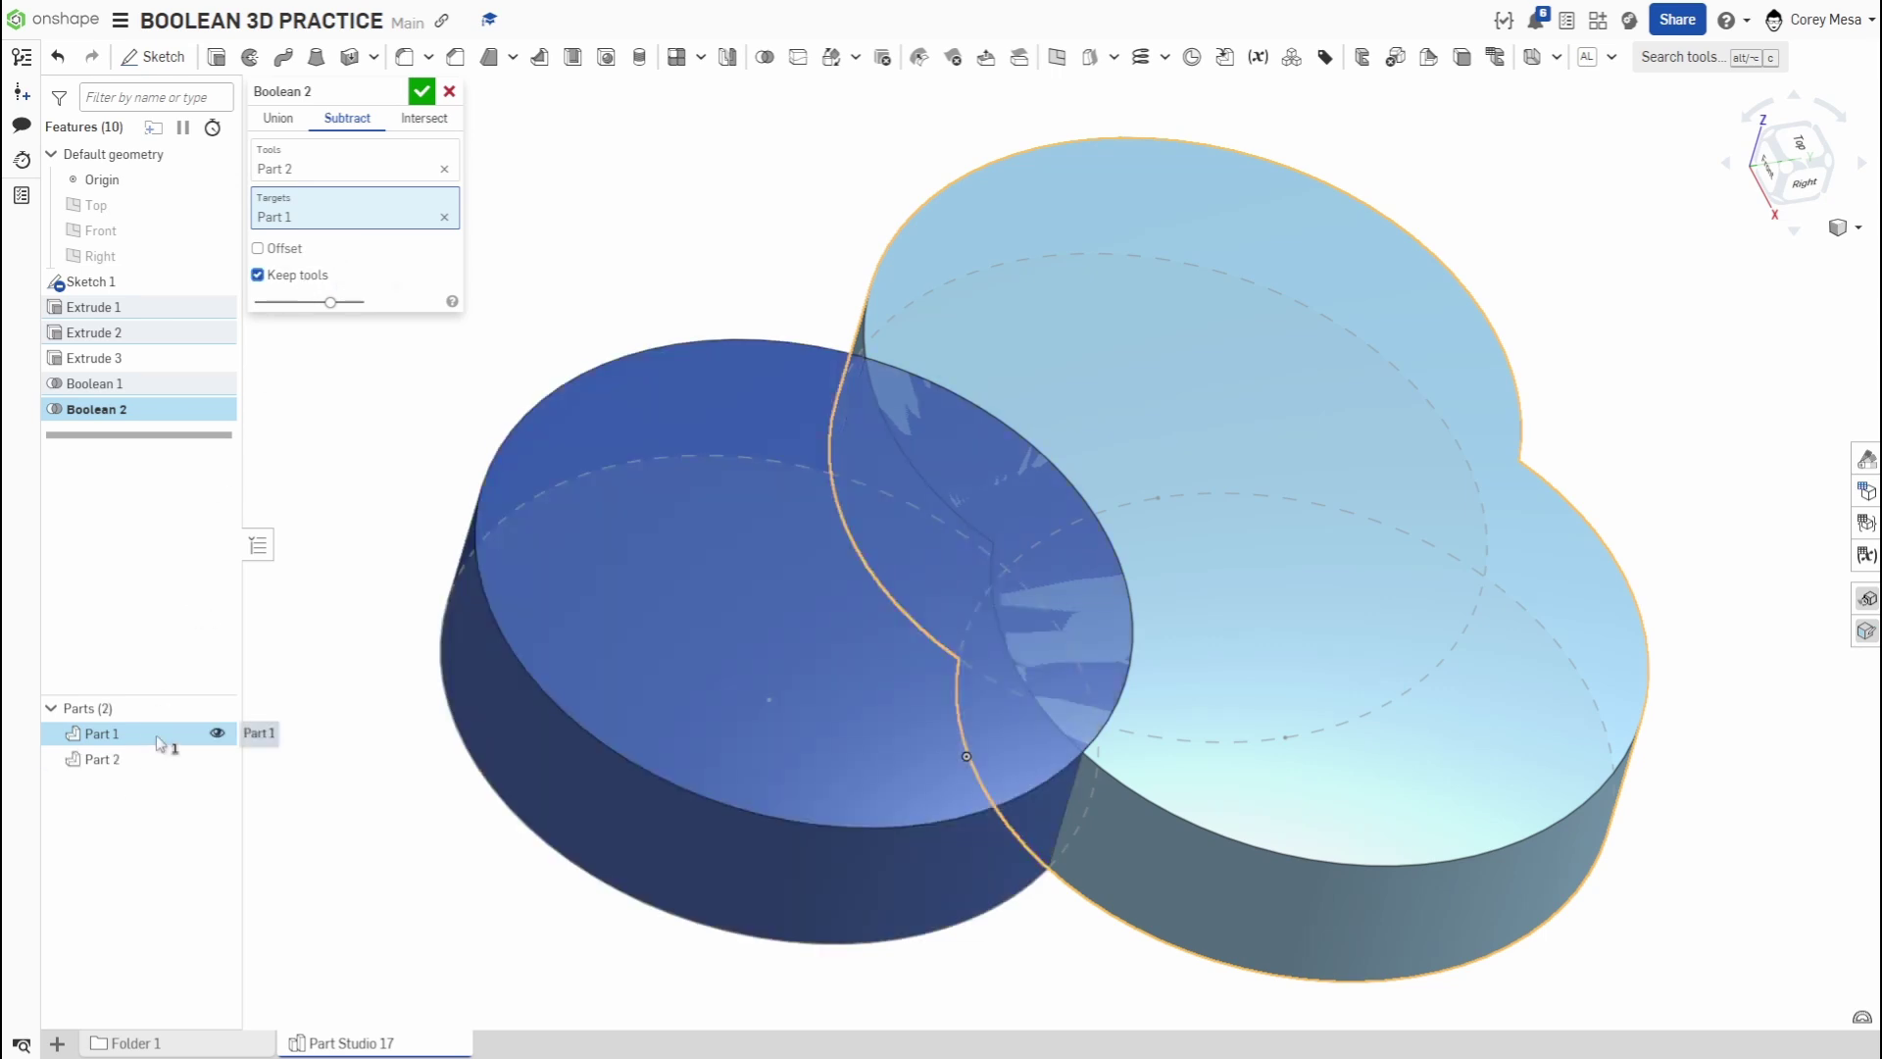
pyautogui.click(416, 92)
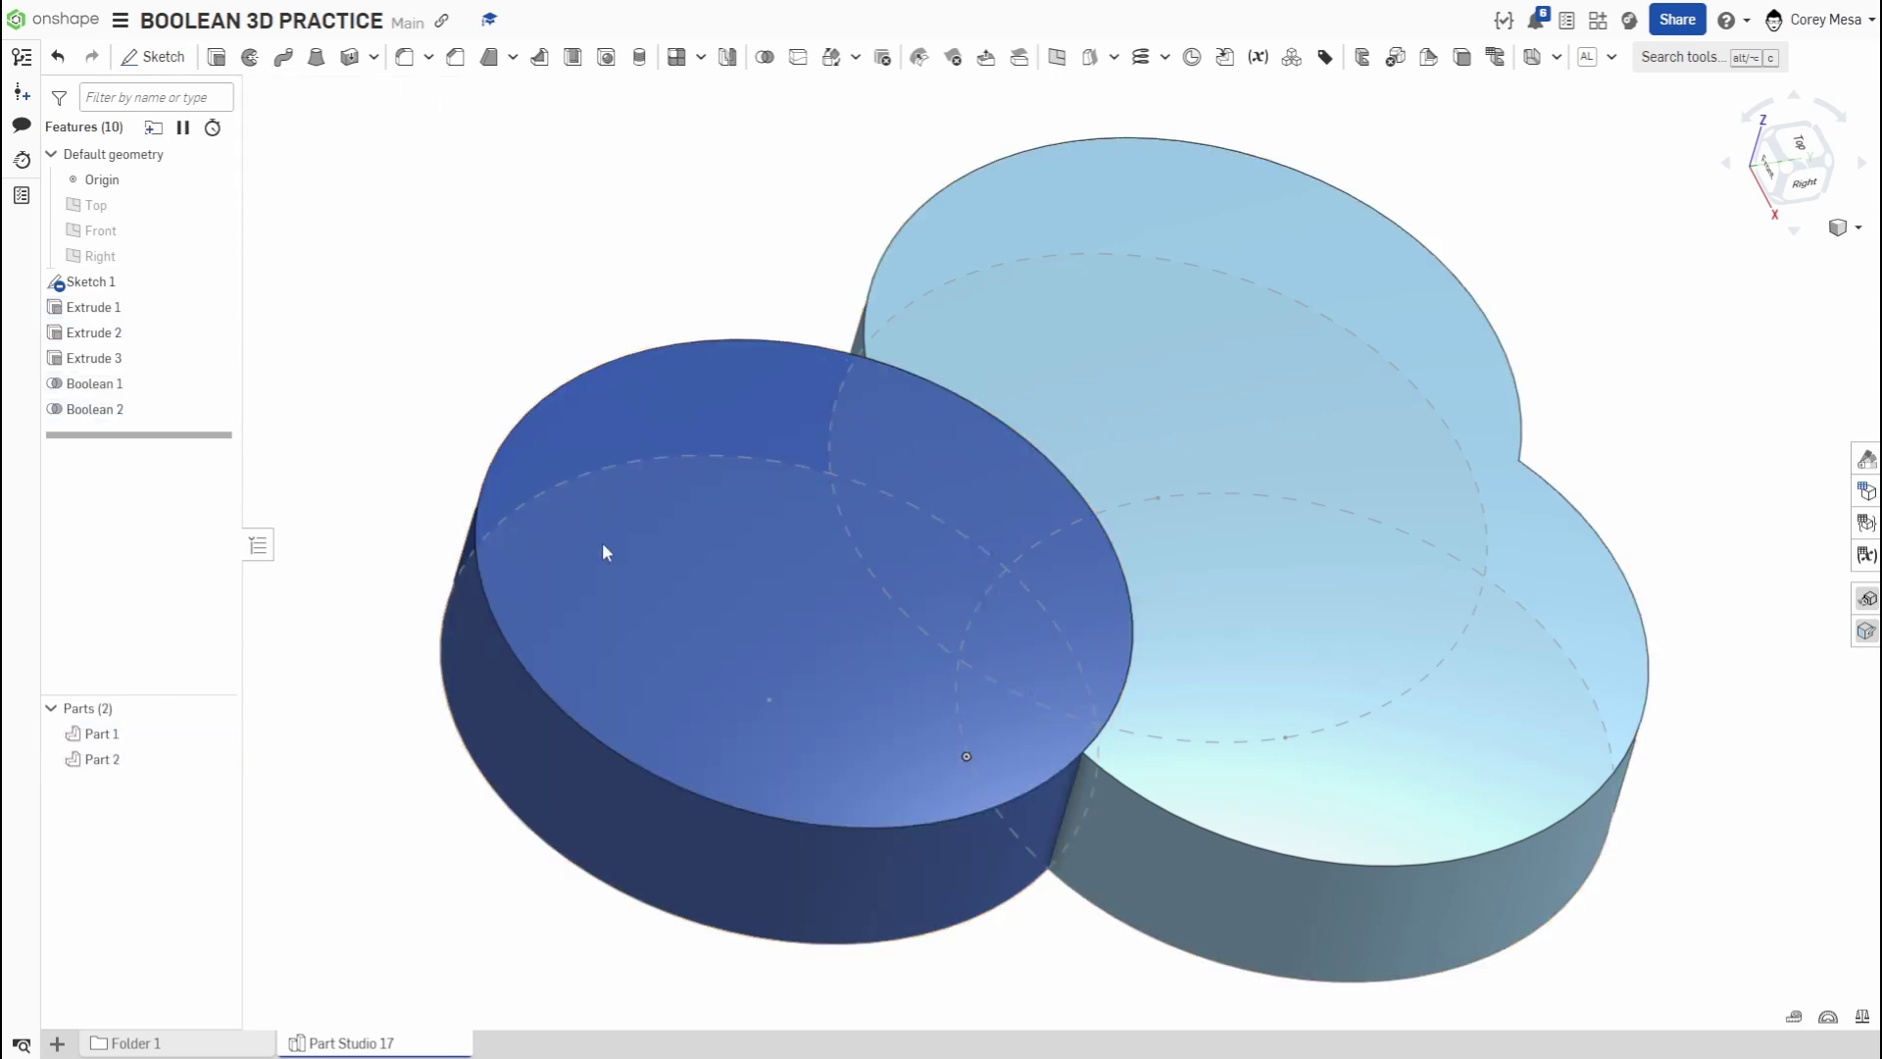
pyautogui.click(217, 758)
pyautogui.moveTo(843, 579)
pyautogui.mouseDown(button='right')
pyautogui.moveTo(903, 630)
pyautogui.moveTo(820, 642)
pyautogui.moveTo(840, 673)
pyautogui.moveTo(869, 647)
pyautogui.moveTo(851, 650)
pyautogui.mouseUp(button='right')
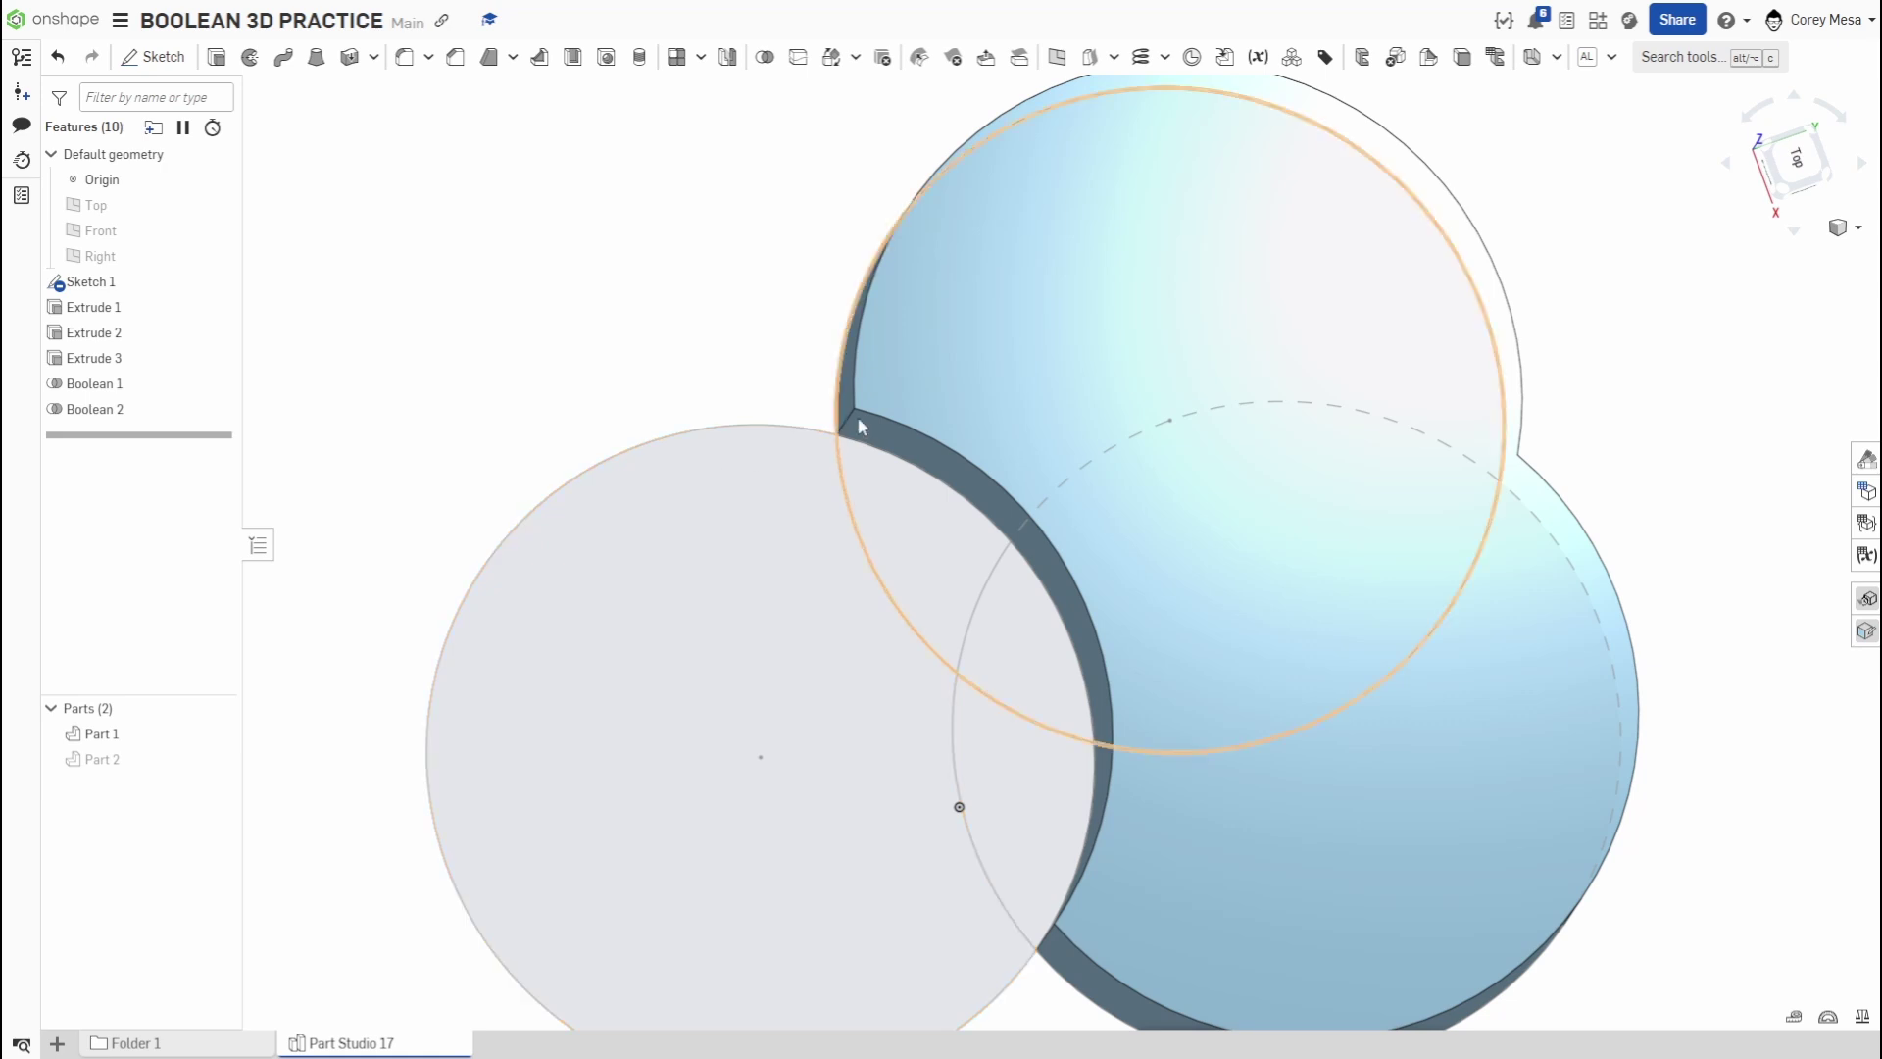
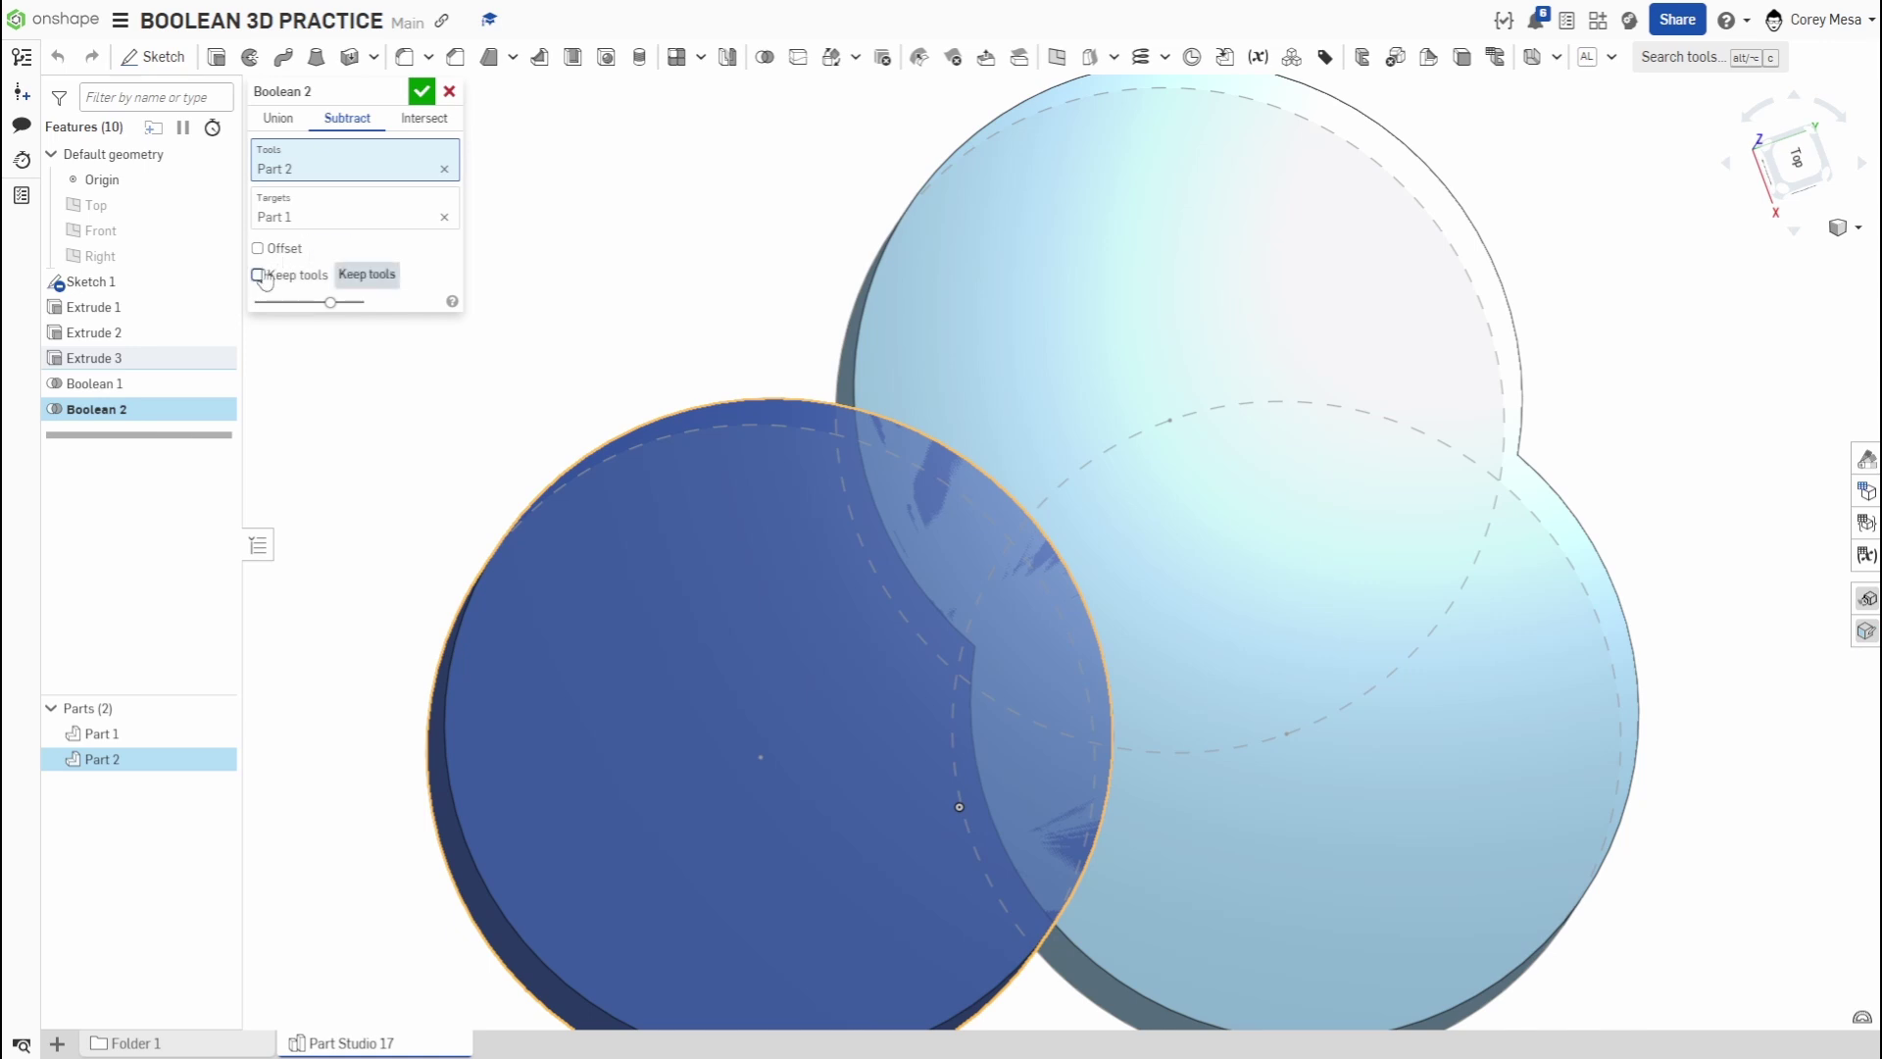
# - Enable the offset option in the subtraction and select the side faces of the merged body's two lobes as faces to offset
pyautogui.click(261, 249)
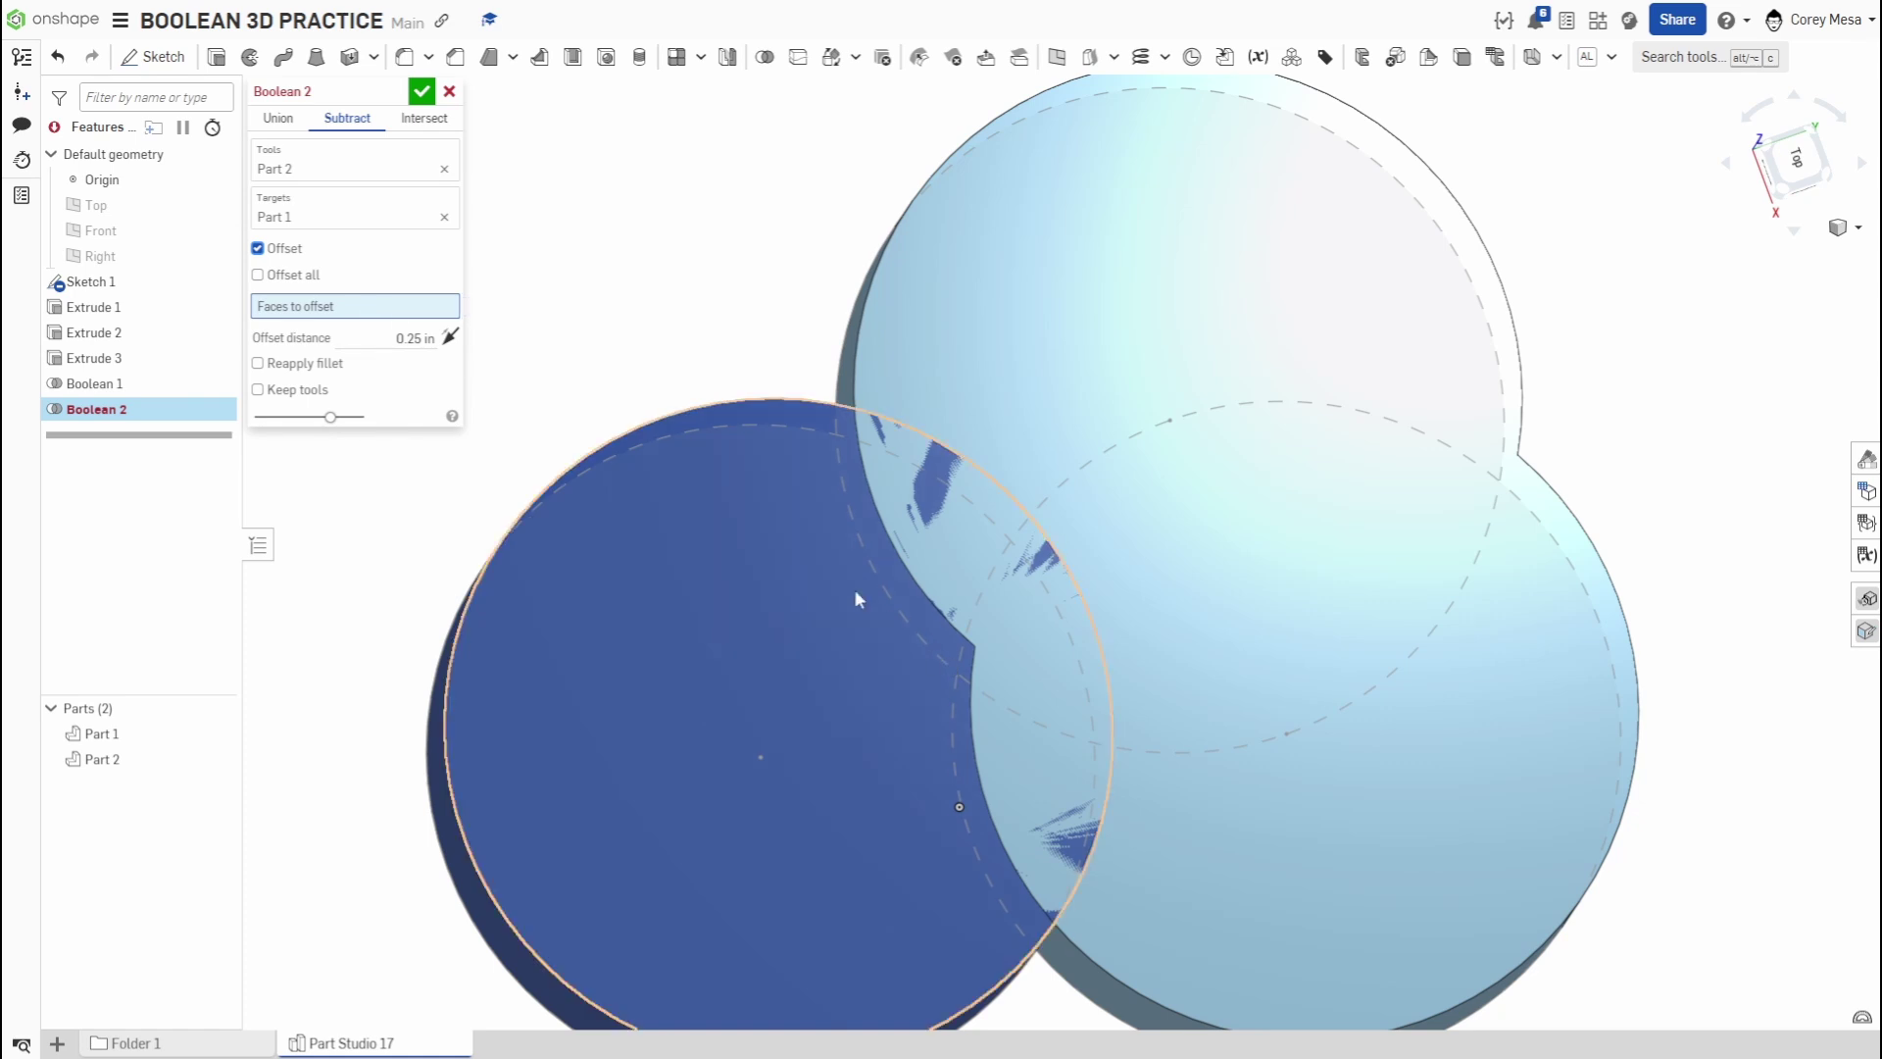
pyautogui.scroll(5, 849, 554)
pyautogui.scroll(-6, 745, 522)
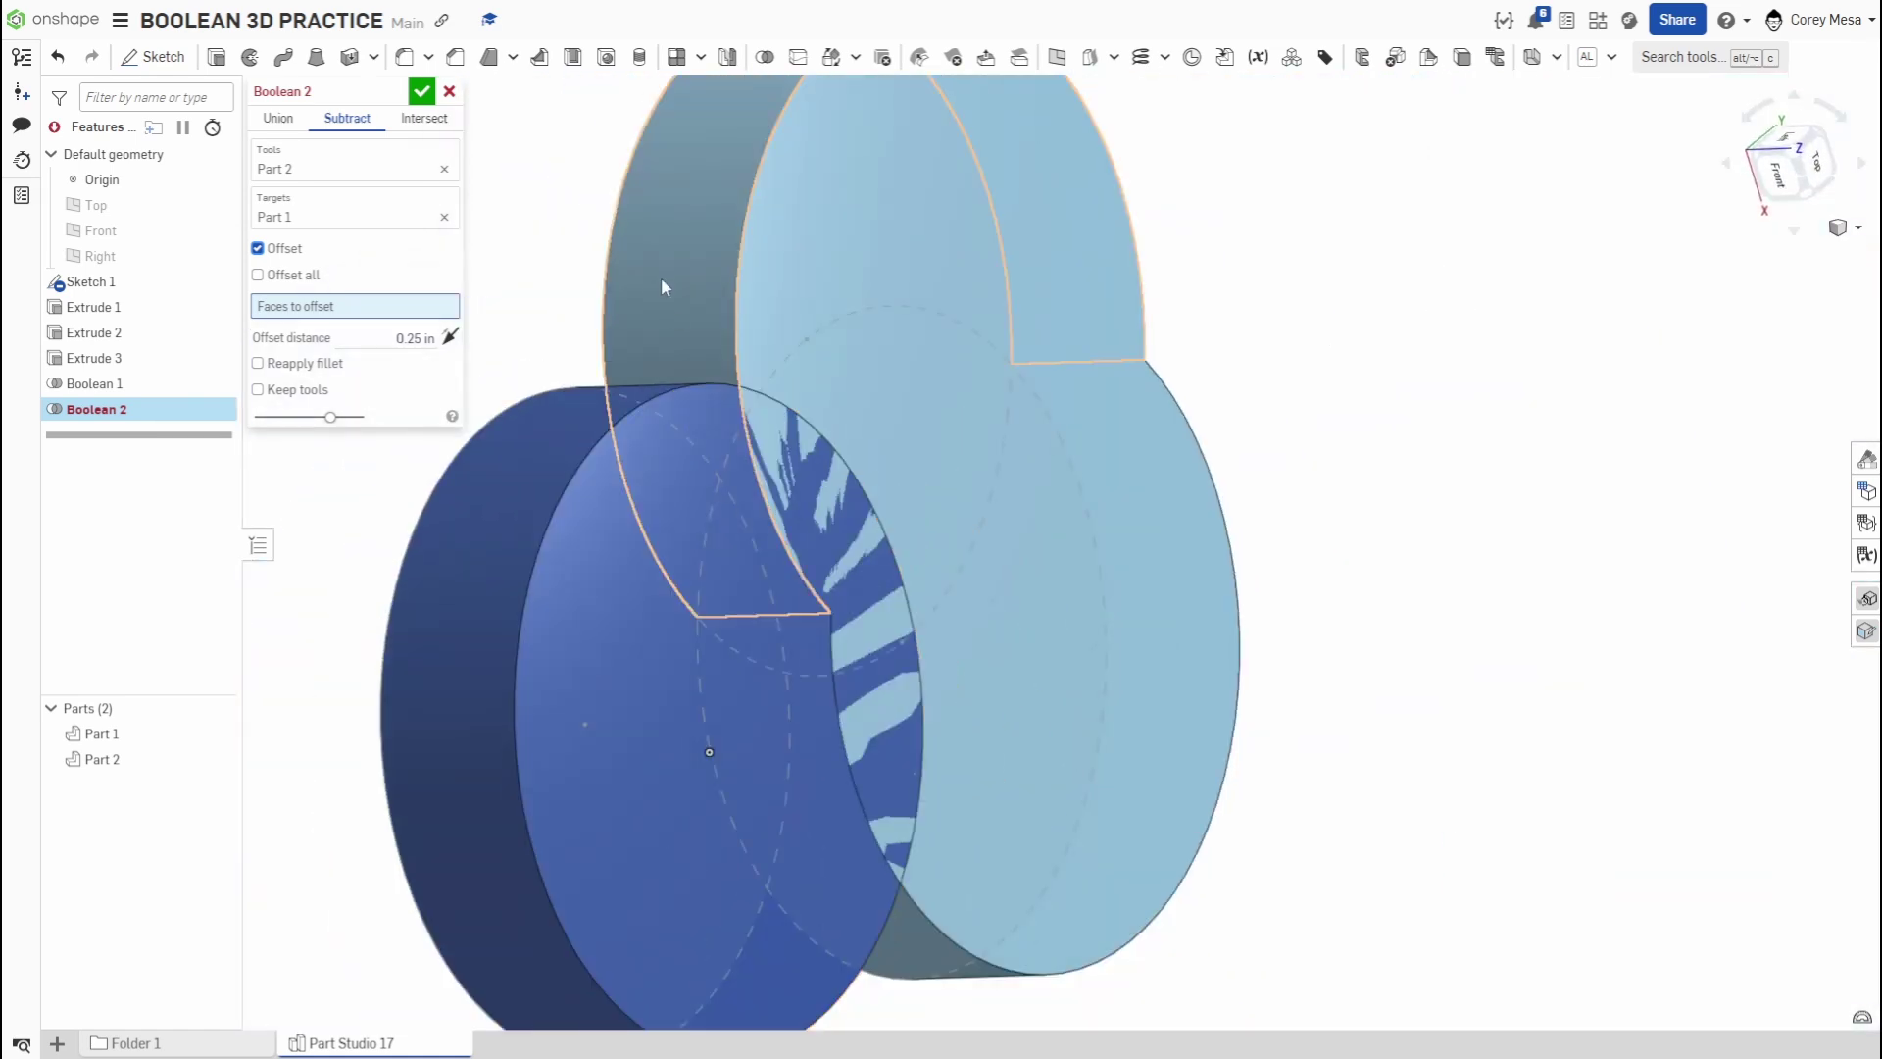
pyautogui.click(663, 286)
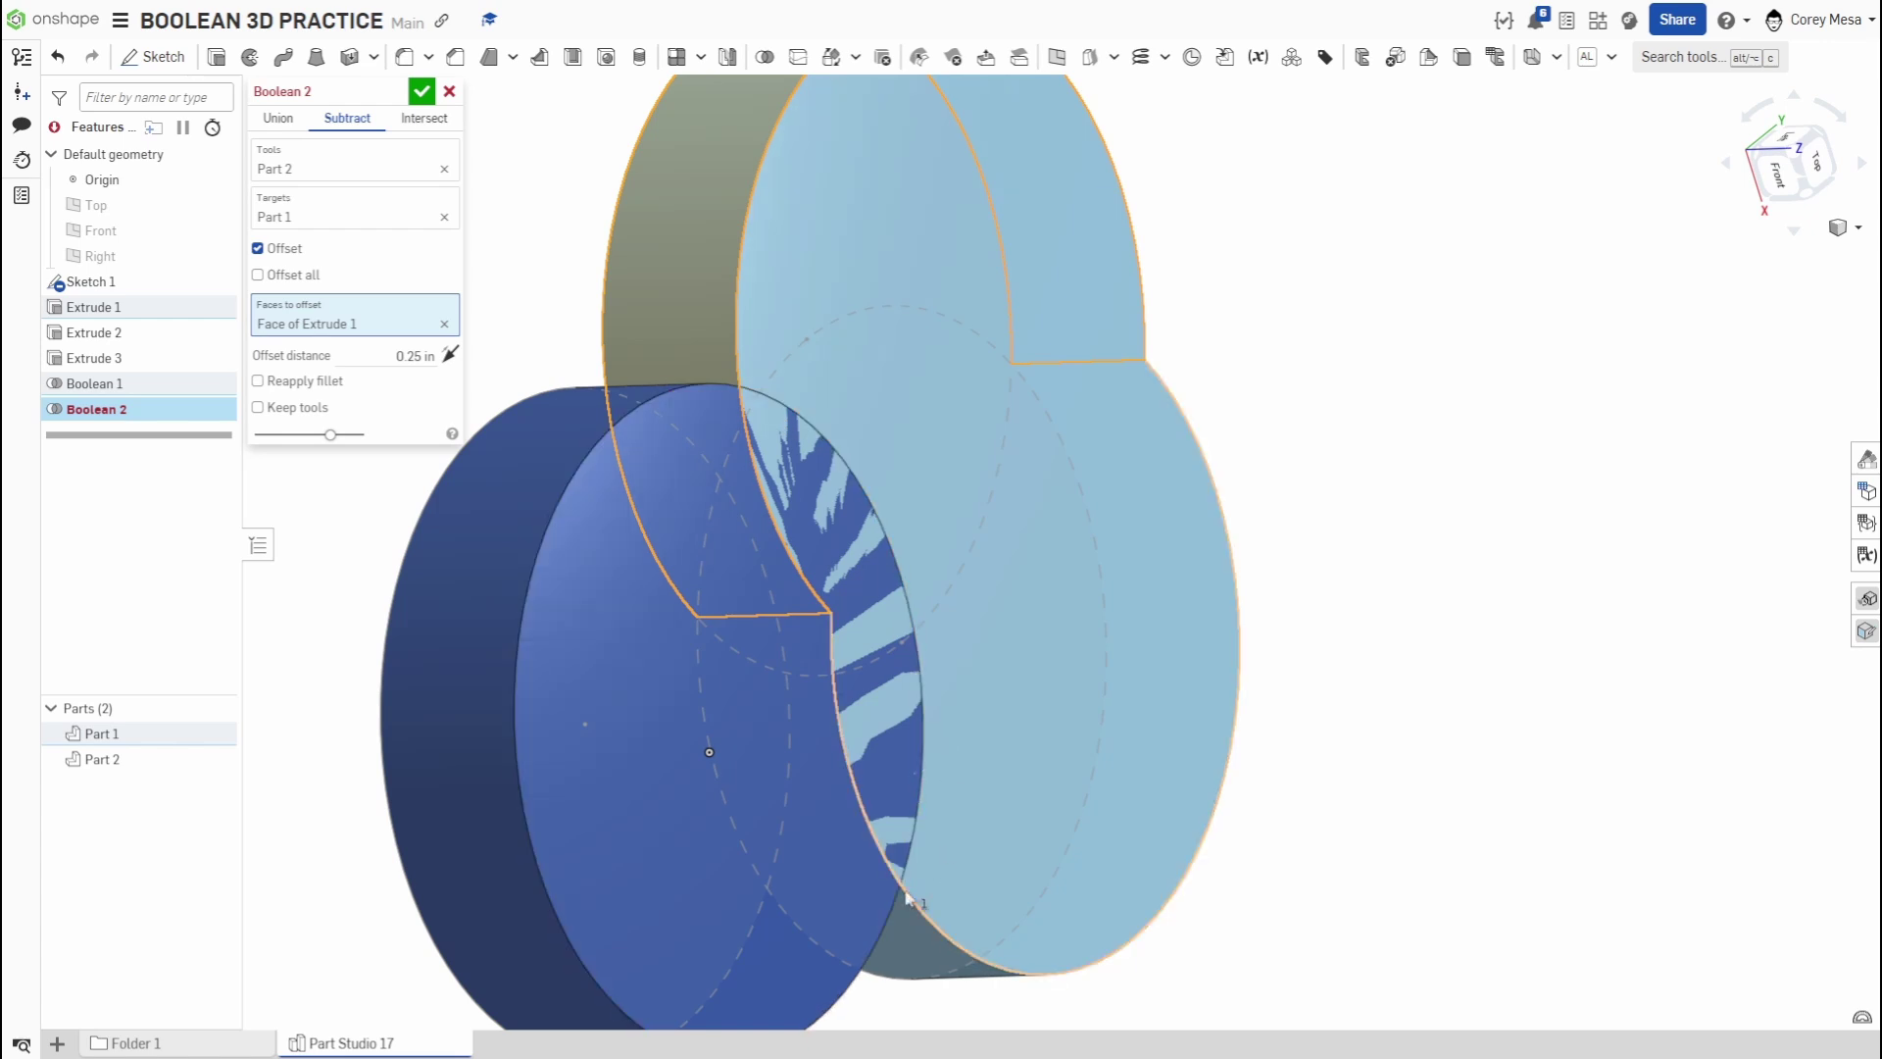
pyautogui.moveTo(894, 857); pyautogui.dragTo(928, 973, button='right')
pyautogui.click(899, 766)
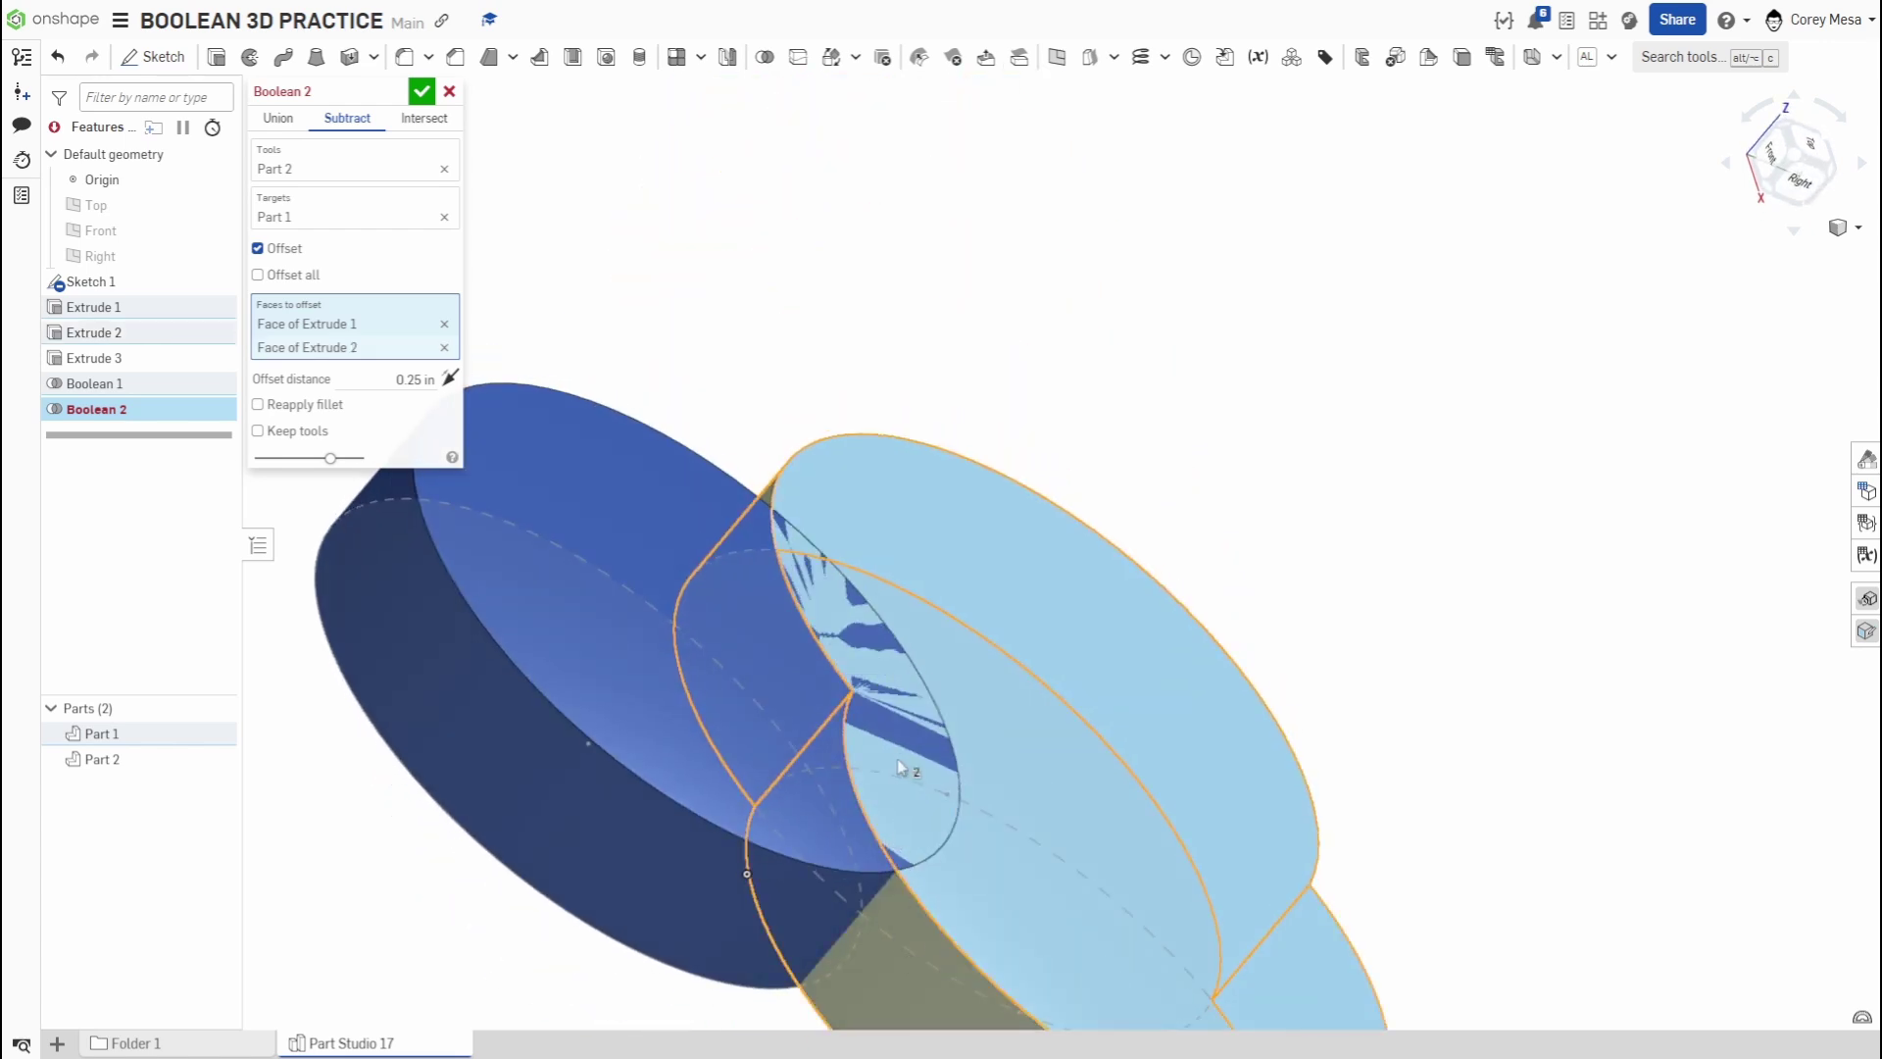
pyautogui.moveTo(897, 759); pyautogui.dragTo(617, 470, button='right')
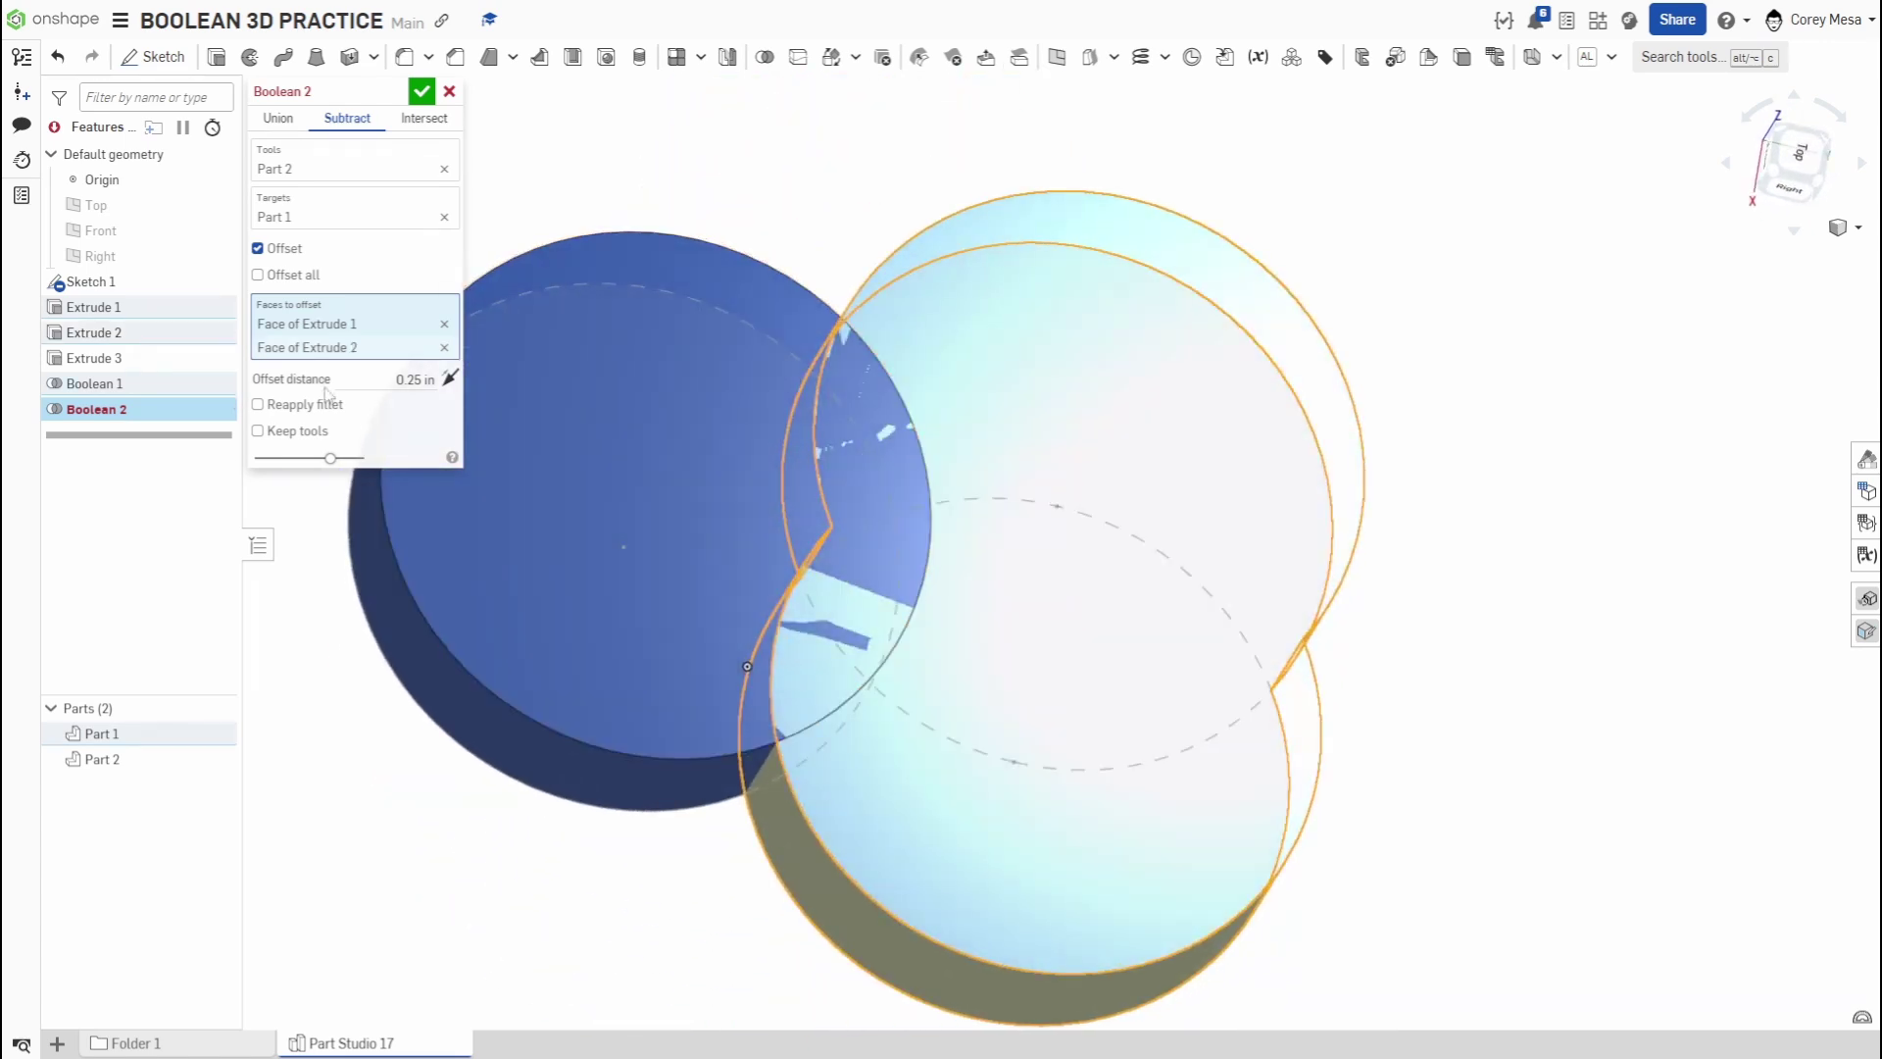
# - Set the subtraction's offset distance to 1.35 in and reverse the offset direction
pyautogui.click(408, 382)
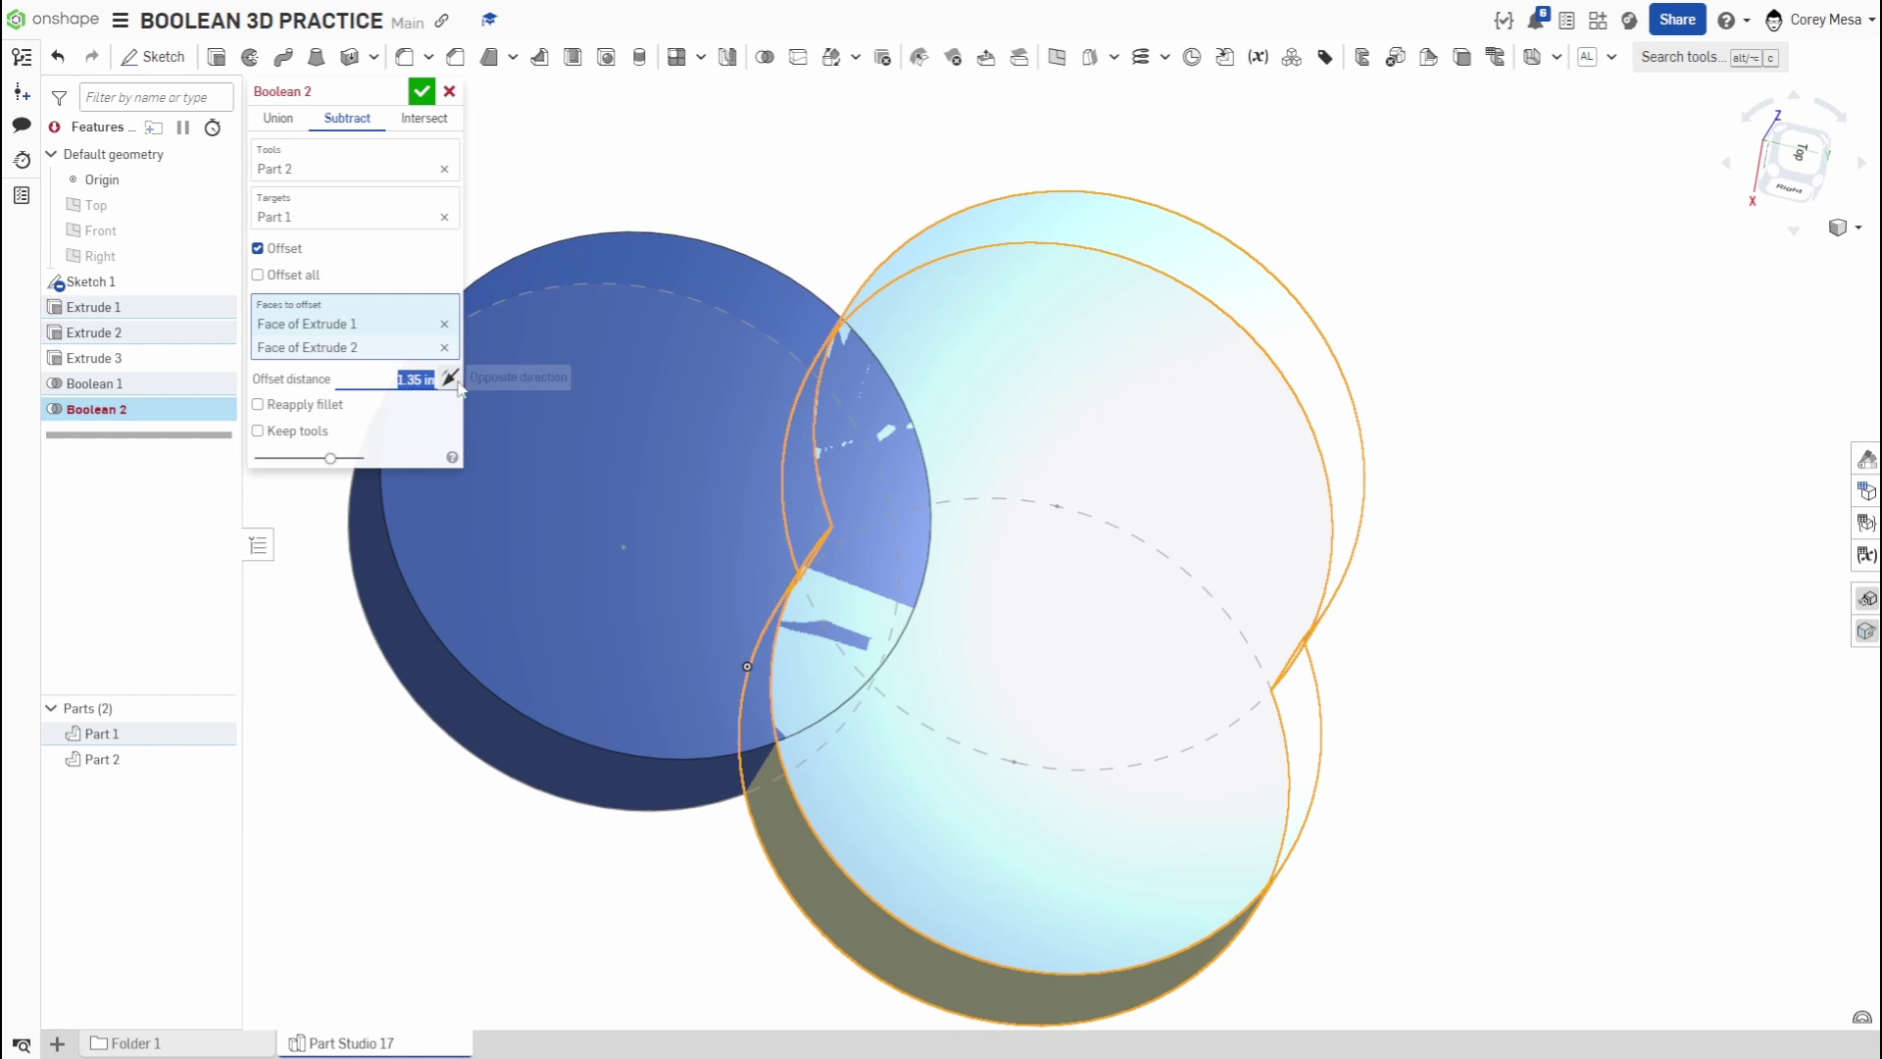
pyautogui.click(451, 381)
pyautogui.moveTo(931, 705); pyautogui.dragTo(1202, 692, button='right')
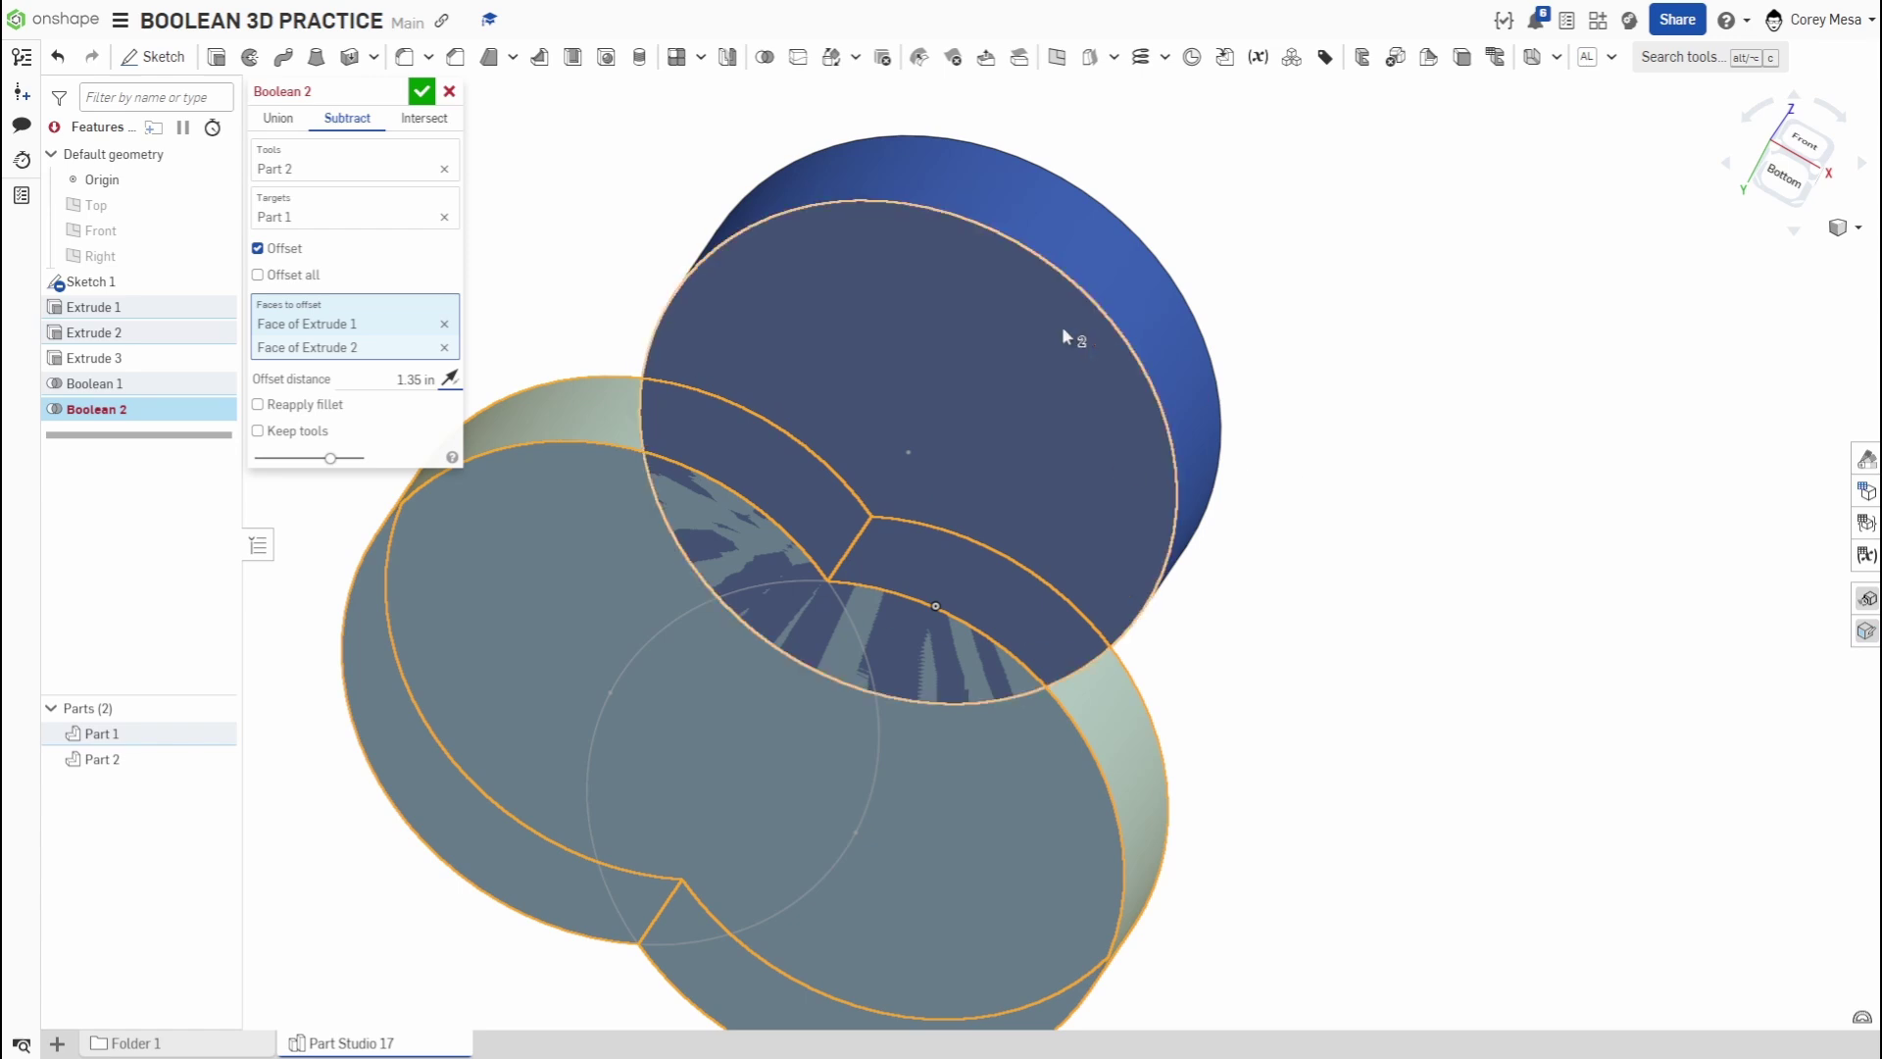
# - Try adding the subtracted disc's side face to the faces to offset, and clear the whole face selection
pyautogui.click(1133, 321)
pyautogui.moveTo(1336, 391); pyautogui.dragTo(1134, 424, button='right')
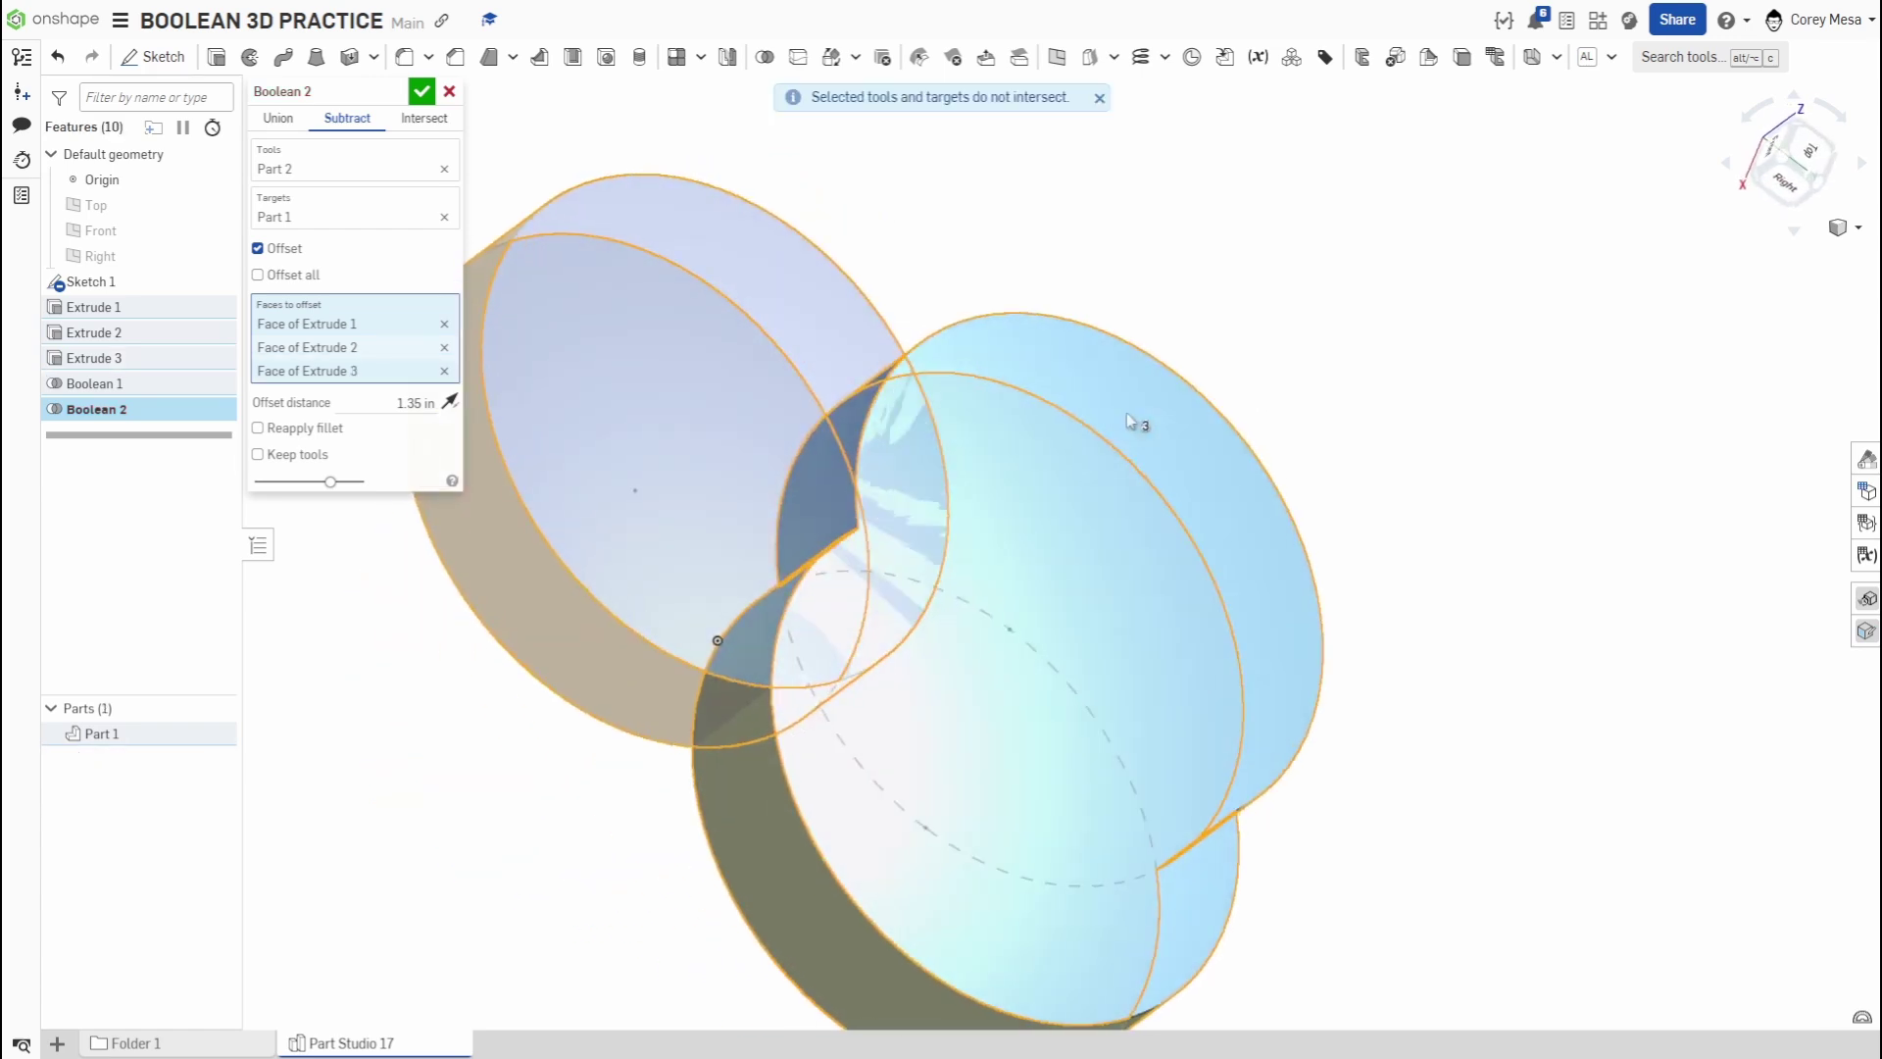
pyautogui.click(444, 323)
pyautogui.click(444, 324)
pyautogui.click(444, 324)
# - Try offsetting the subtracted disc's side face and the merged body's top face one at a time, deselecting each
pyautogui.click(572, 623)
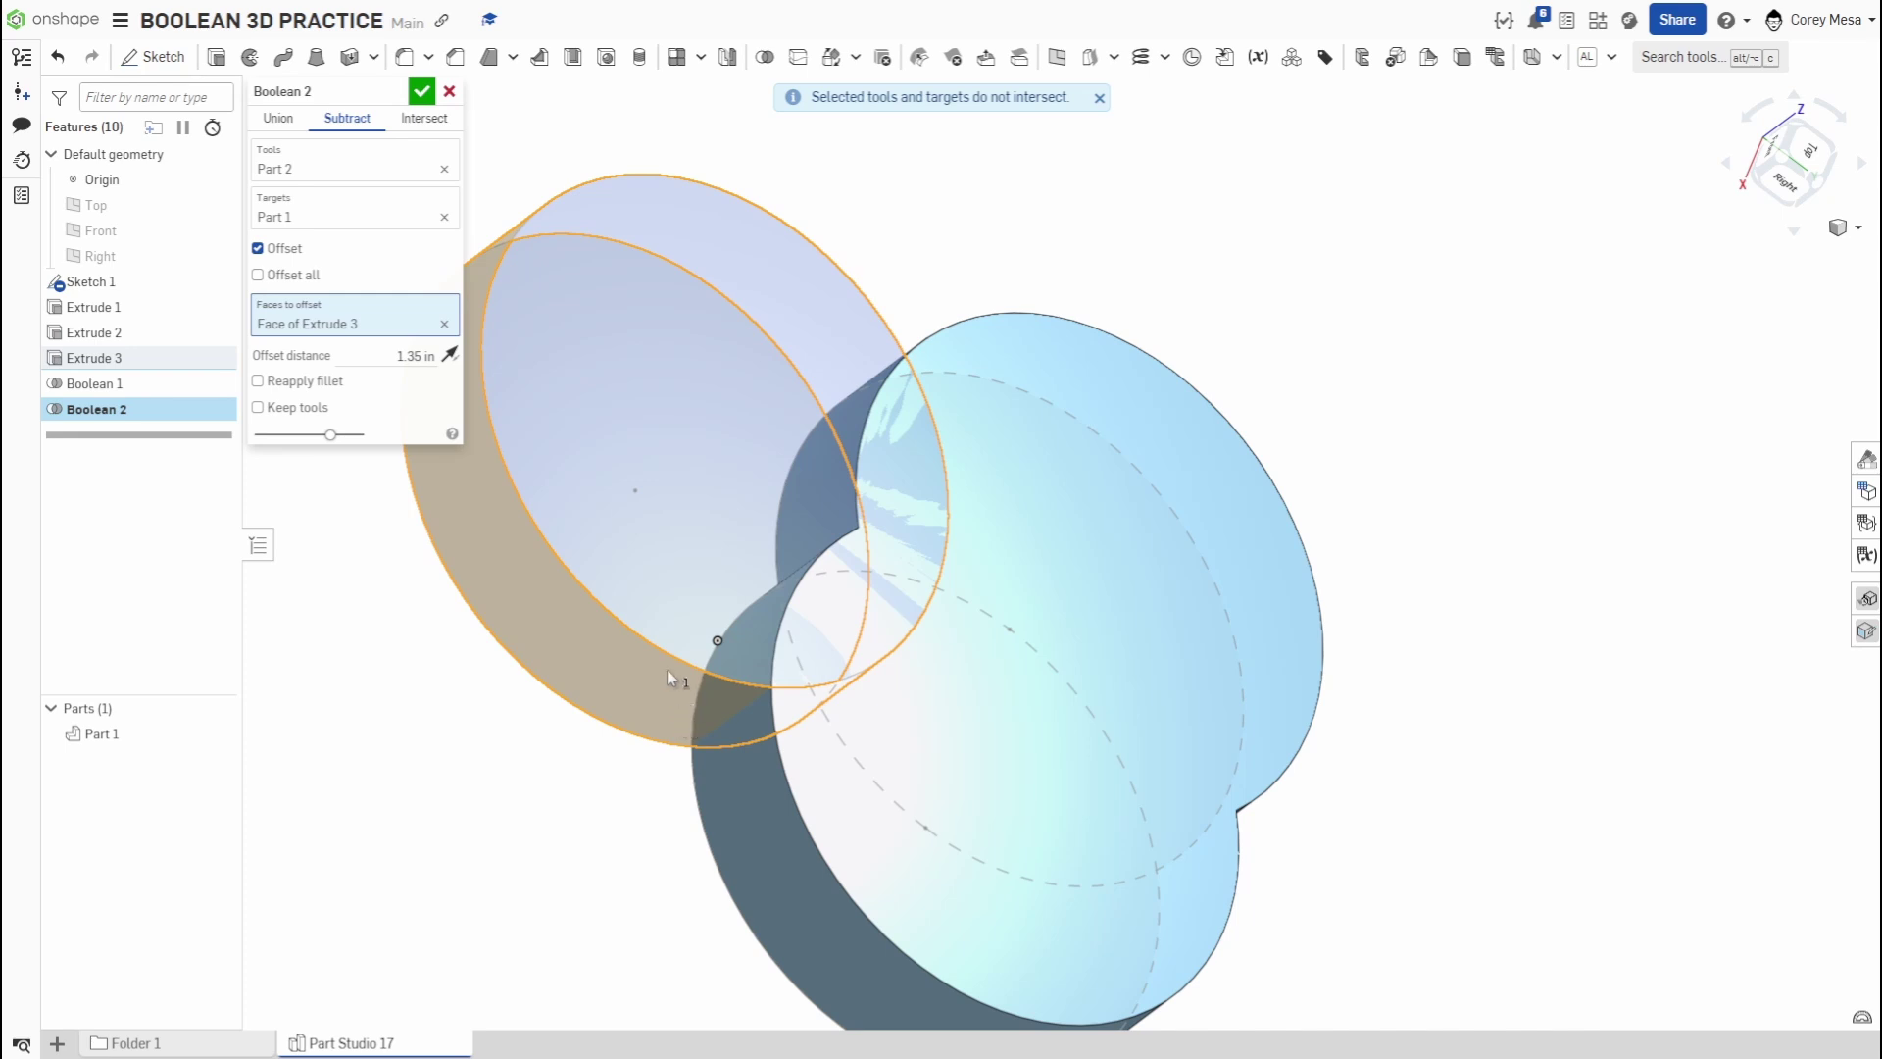
pyautogui.click(667, 676)
pyautogui.click(839, 804)
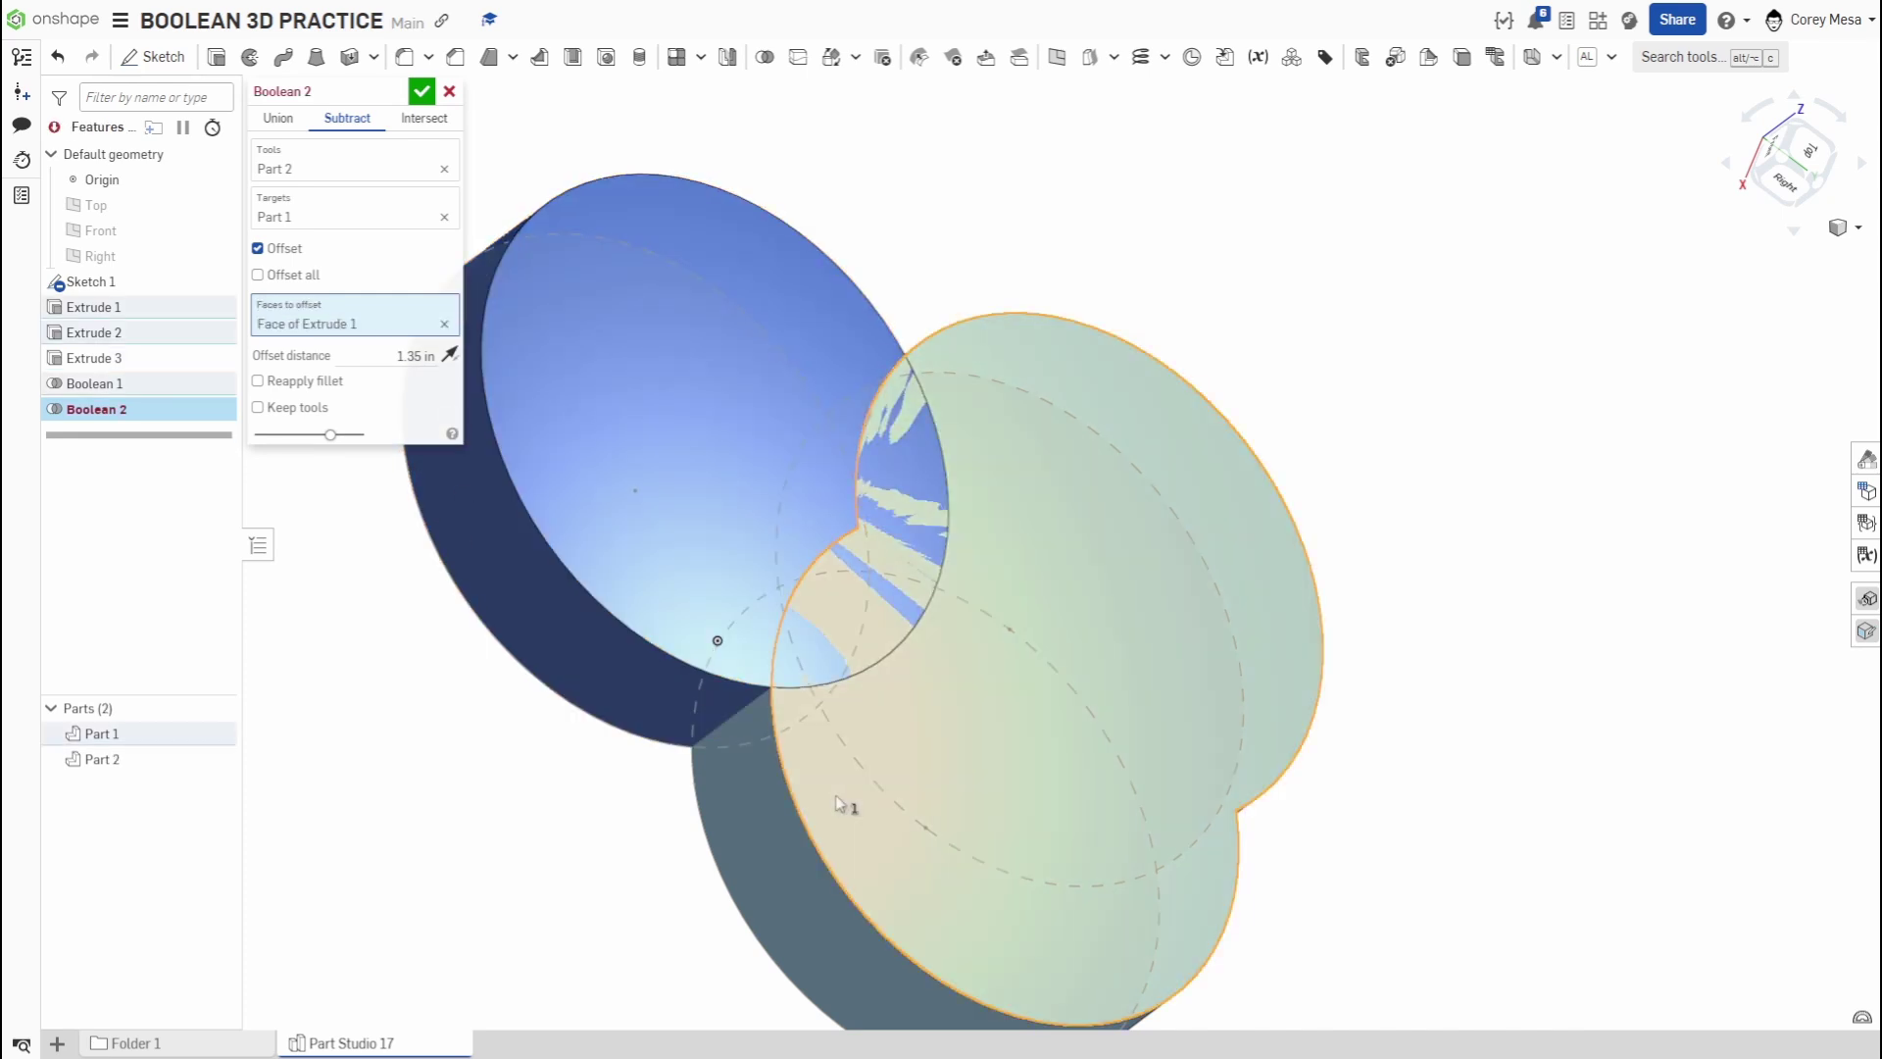
pyautogui.click(858, 743)
# - Select the curved side faces of Extrude 2 and Extrude 1 on the merged body as the faces to offset
pyautogui.moveTo(777, 798); pyautogui.dragTo(718, 785, button='right')
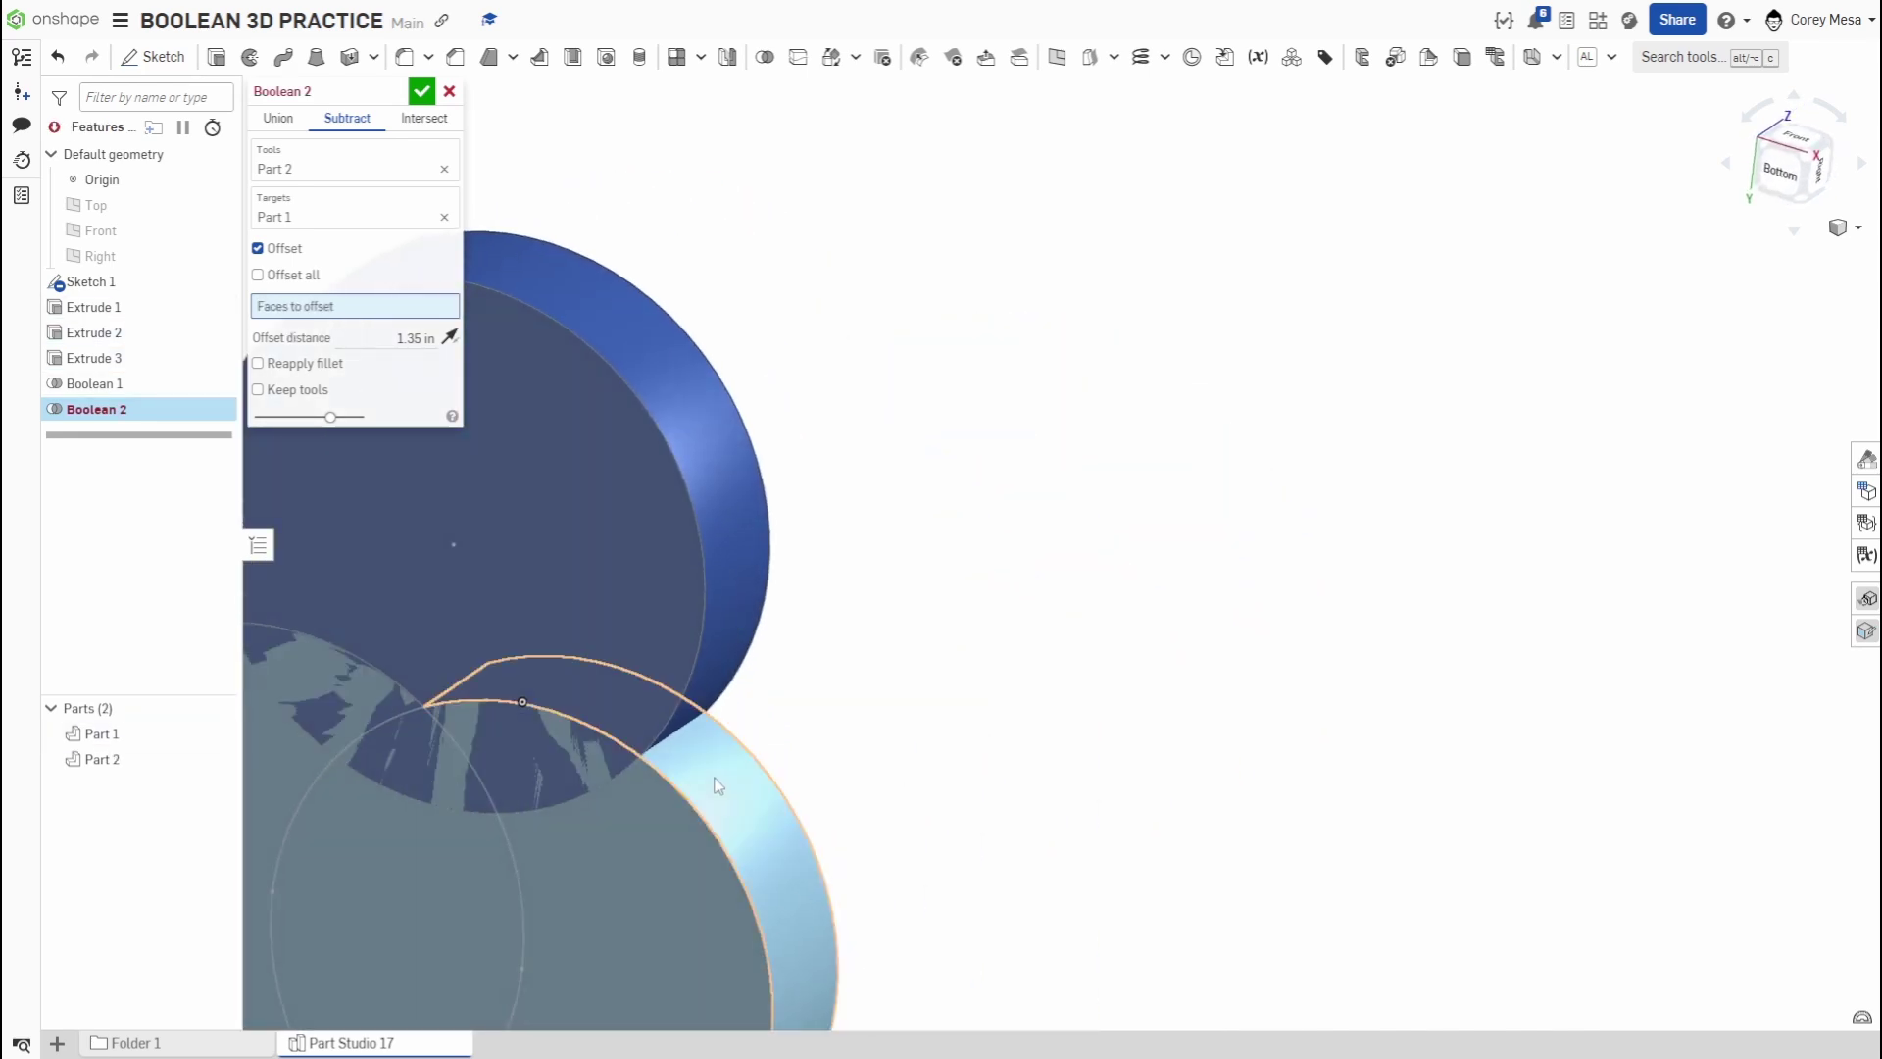
pyautogui.click(711, 806)
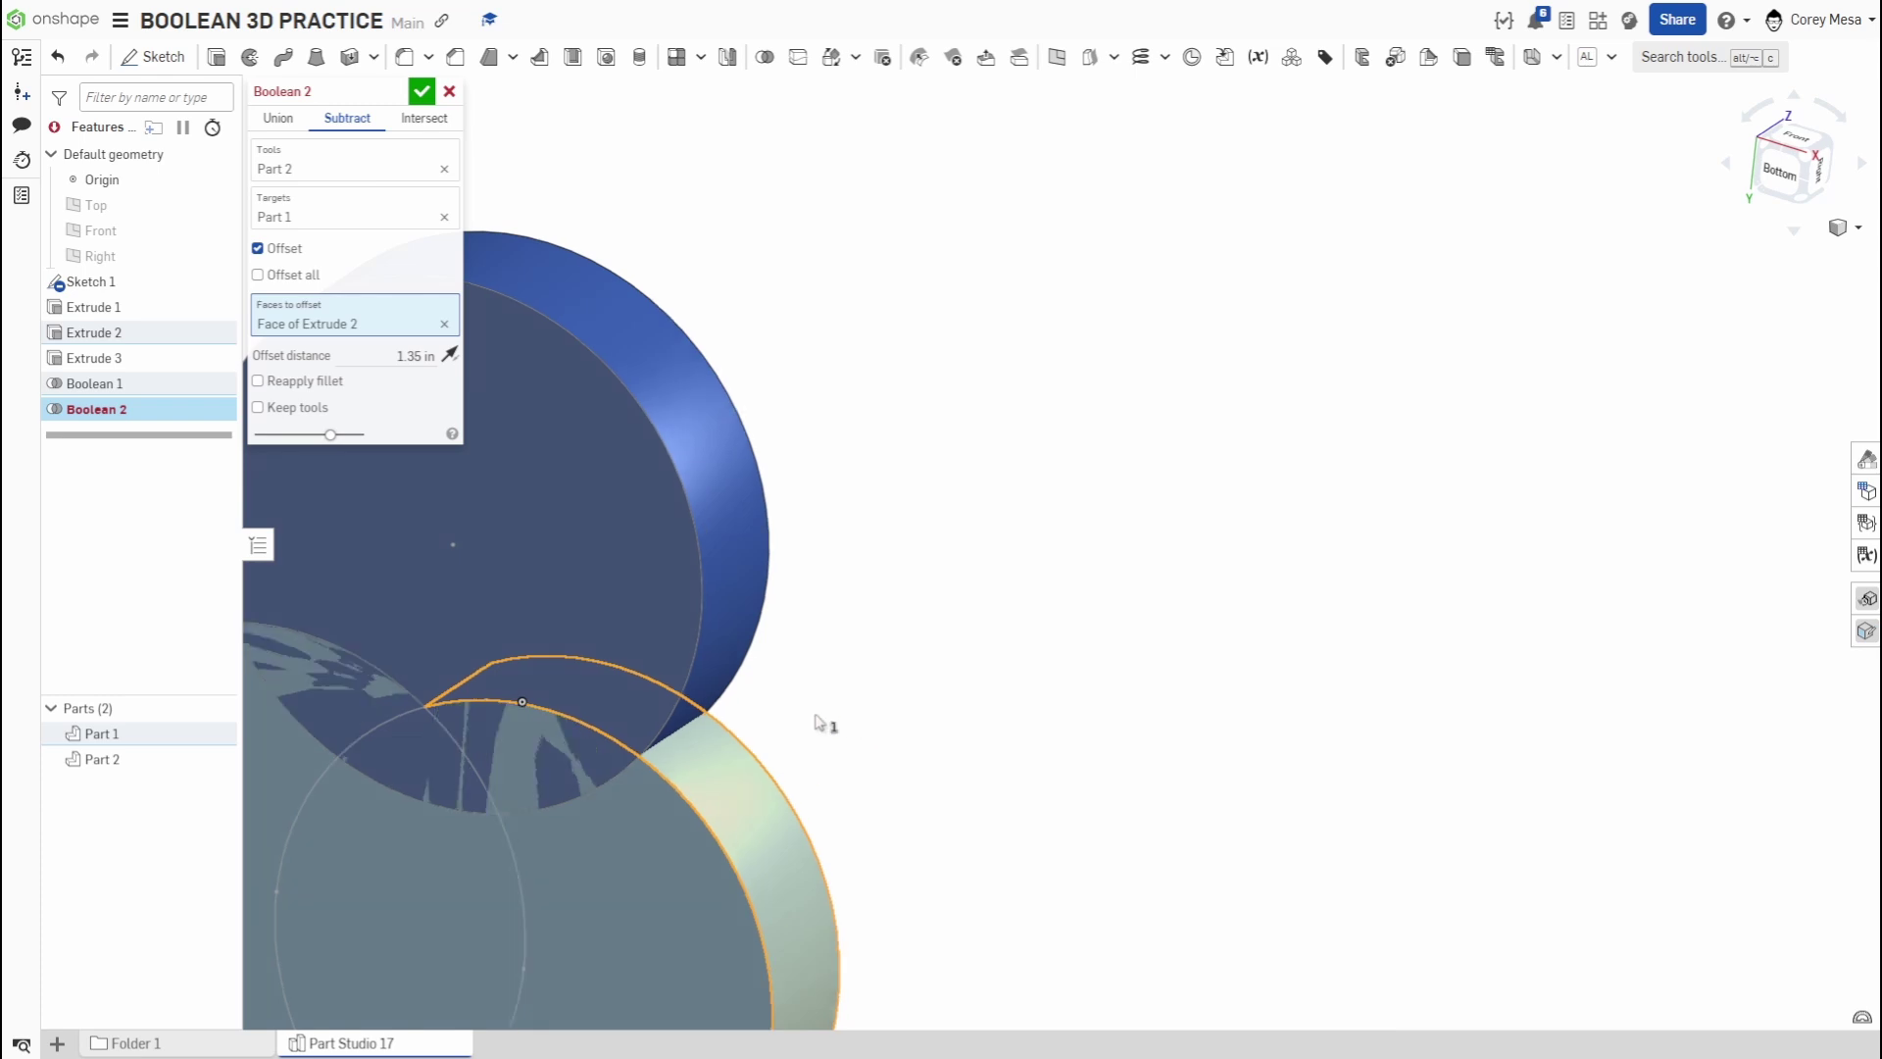
pyautogui.moveTo(827, 722); pyautogui.dragTo(875, 447, button='right')
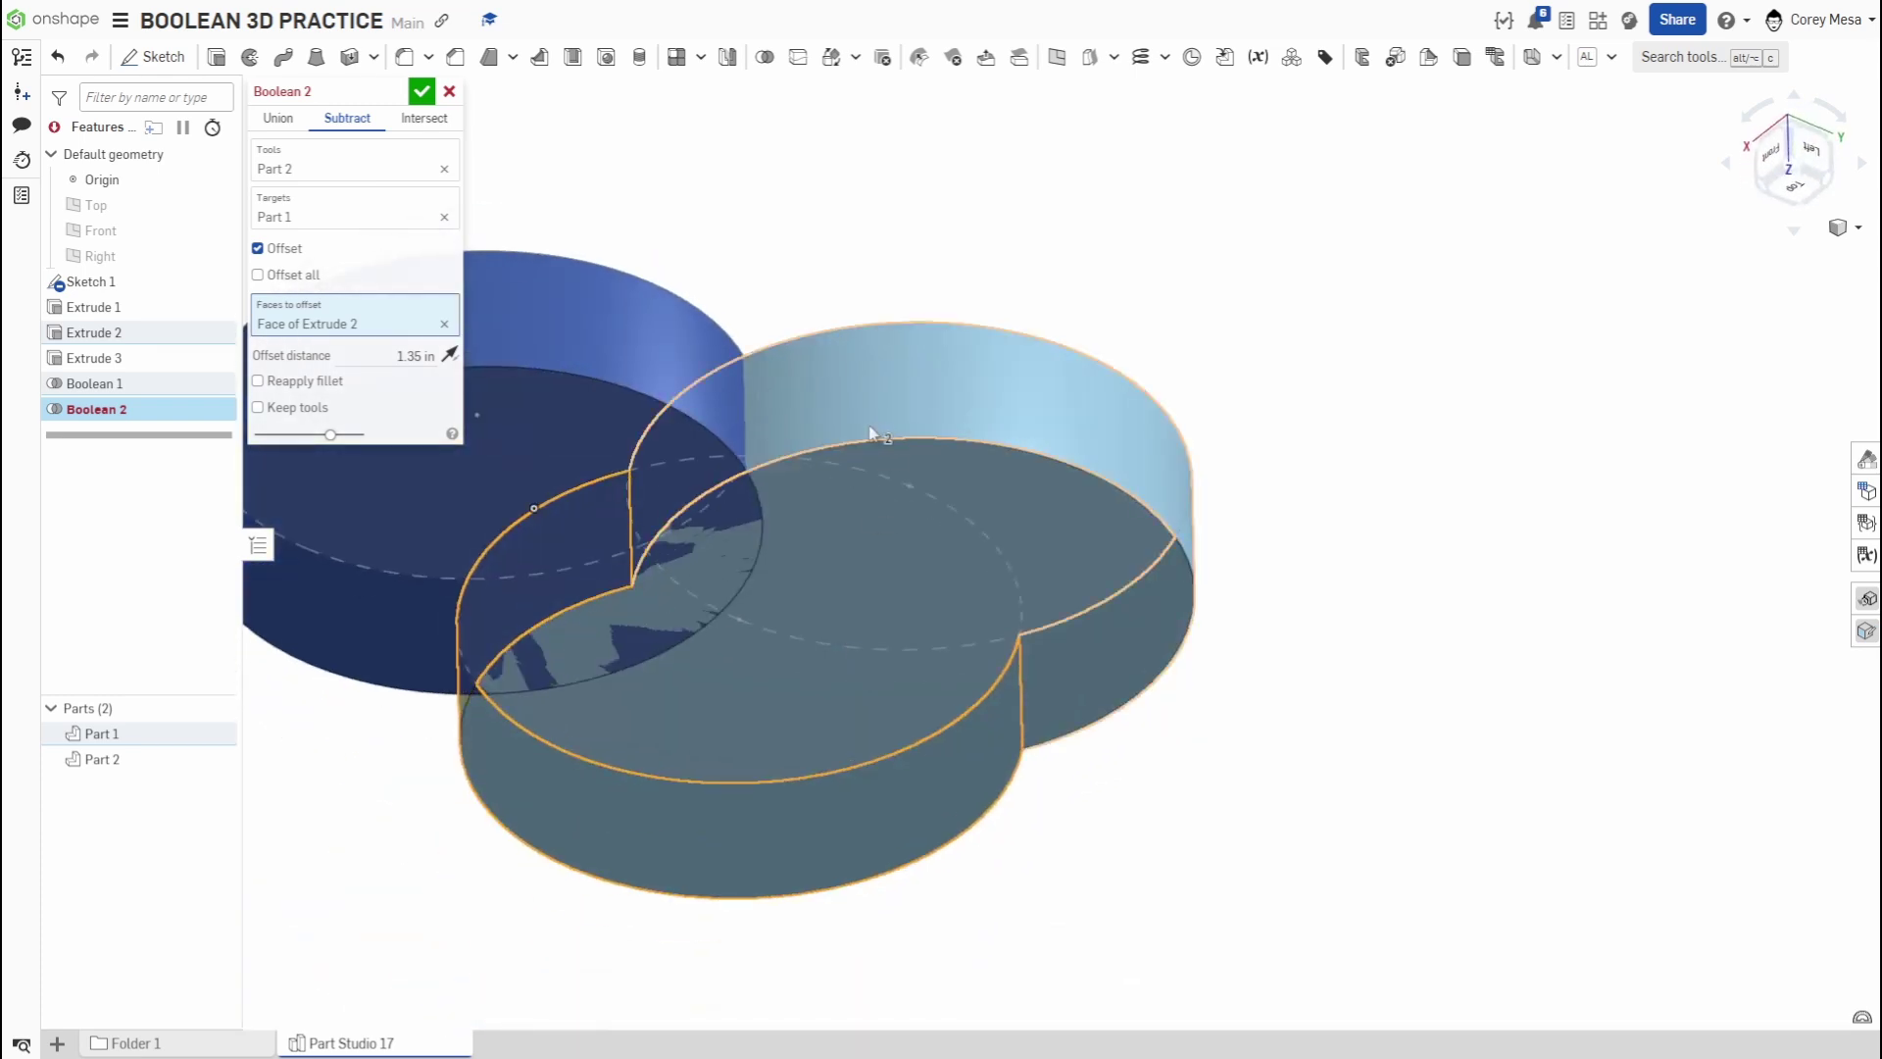
pyautogui.click(845, 621)
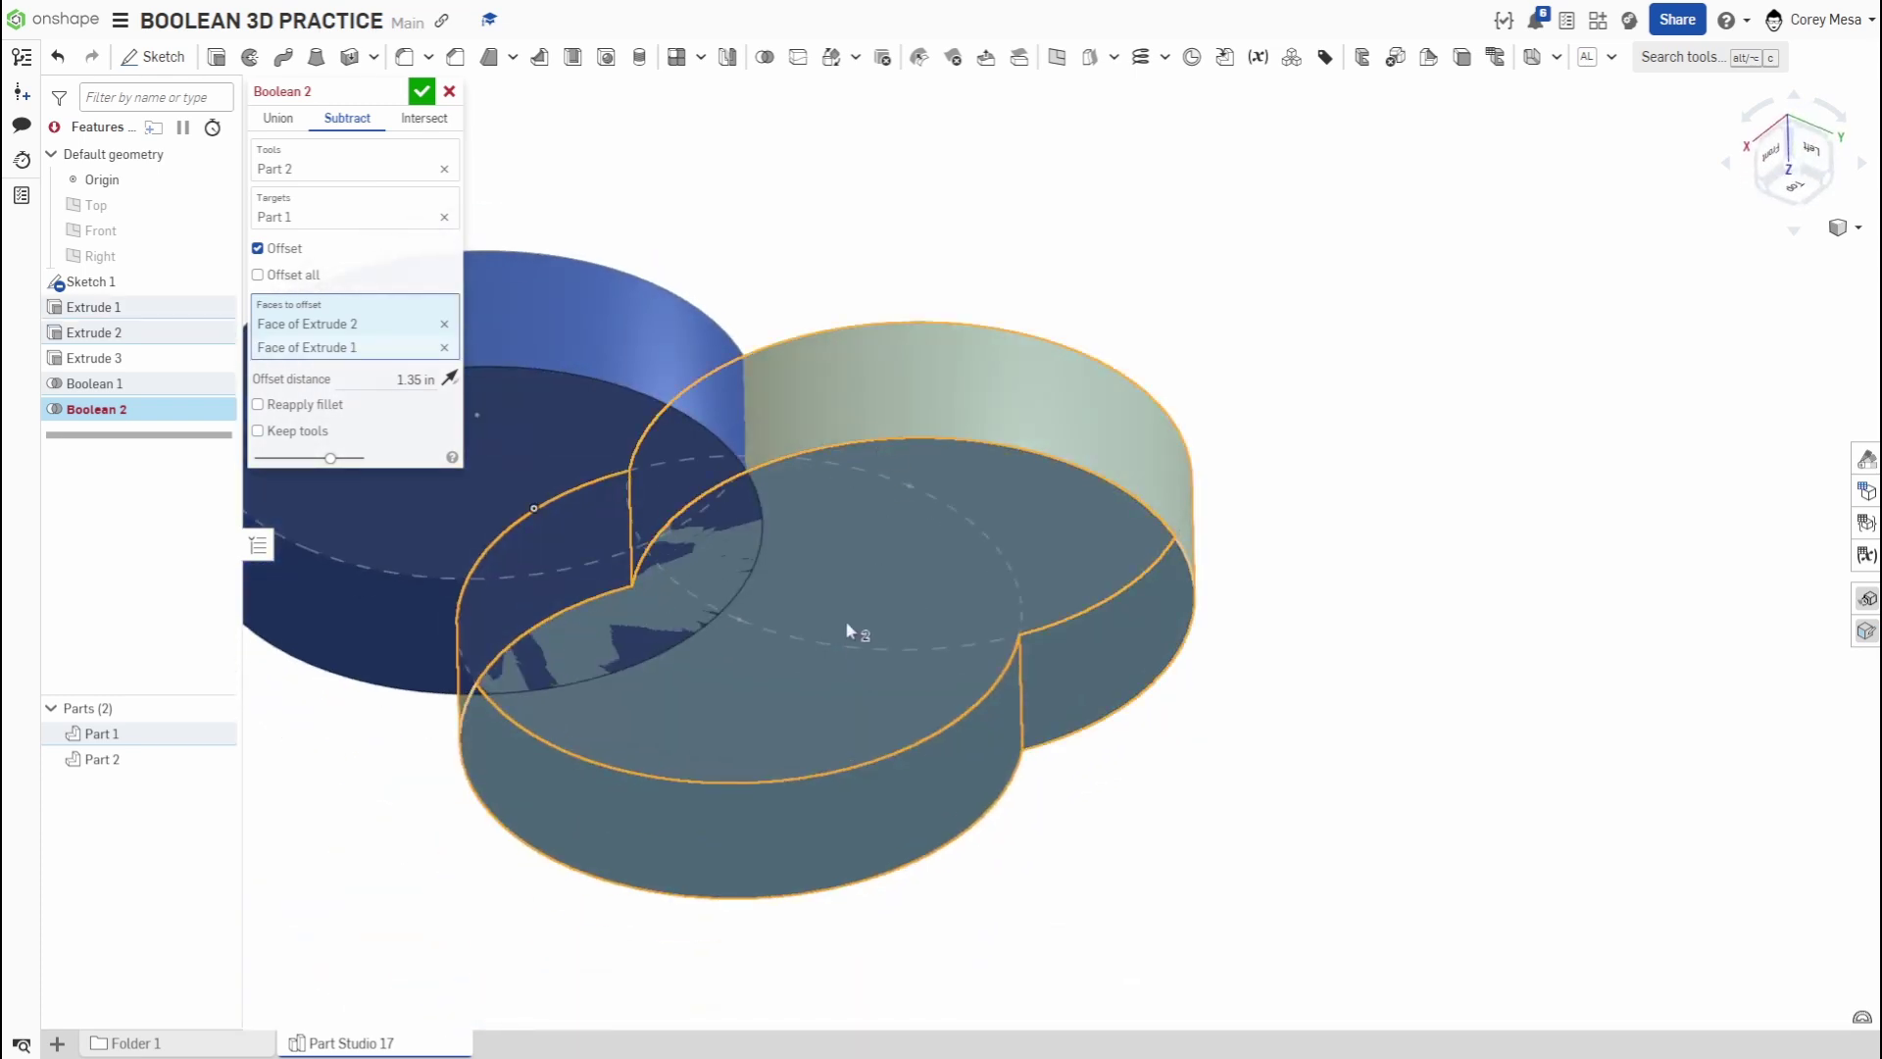
# - Clear the subtraction's target, tool and both faces to offset
pyautogui.click(444, 216)
pyautogui.click(444, 168)
pyautogui.click(444, 288)
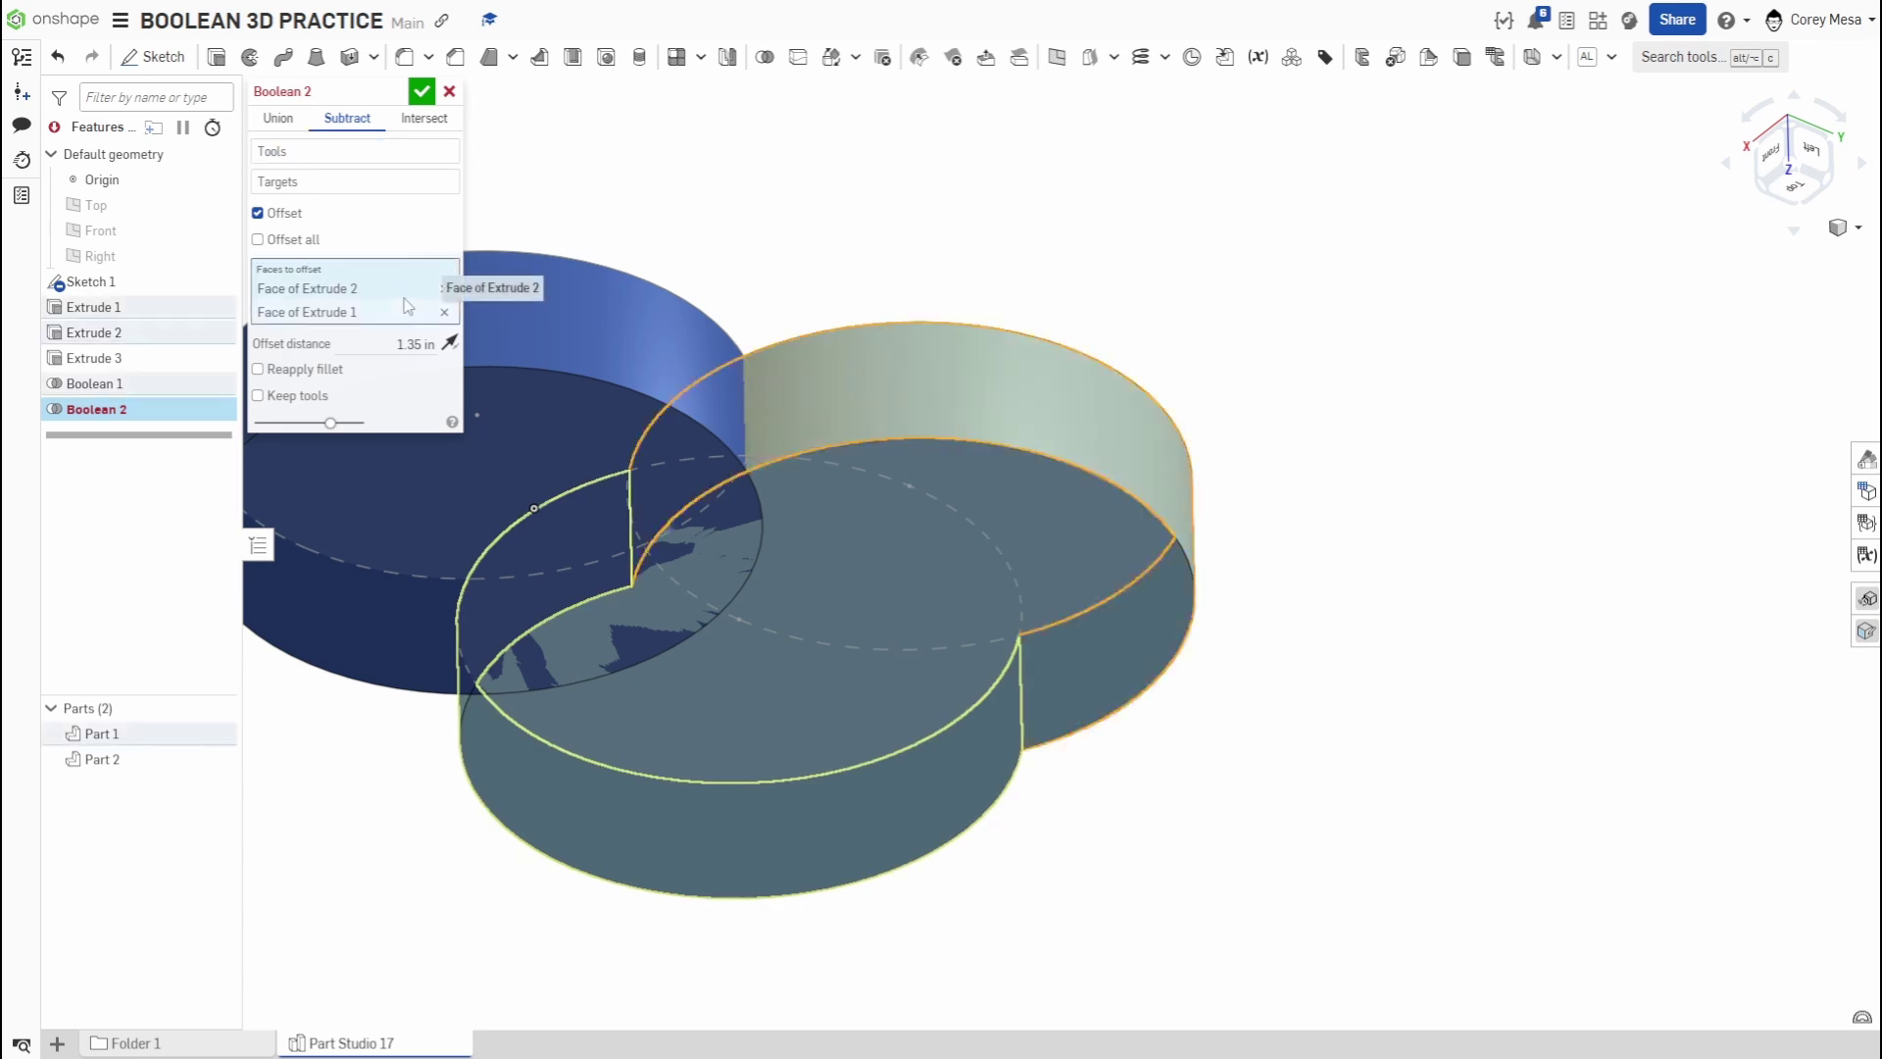
pyautogui.click(444, 288)
# - Set the merged two-disc body as the subtraction's tool and the separate Extrude 3 disc as its target
pyautogui.moveTo(547, 473); pyautogui.dragTo(397, 240, button='right')
pyautogui.click(369, 153)
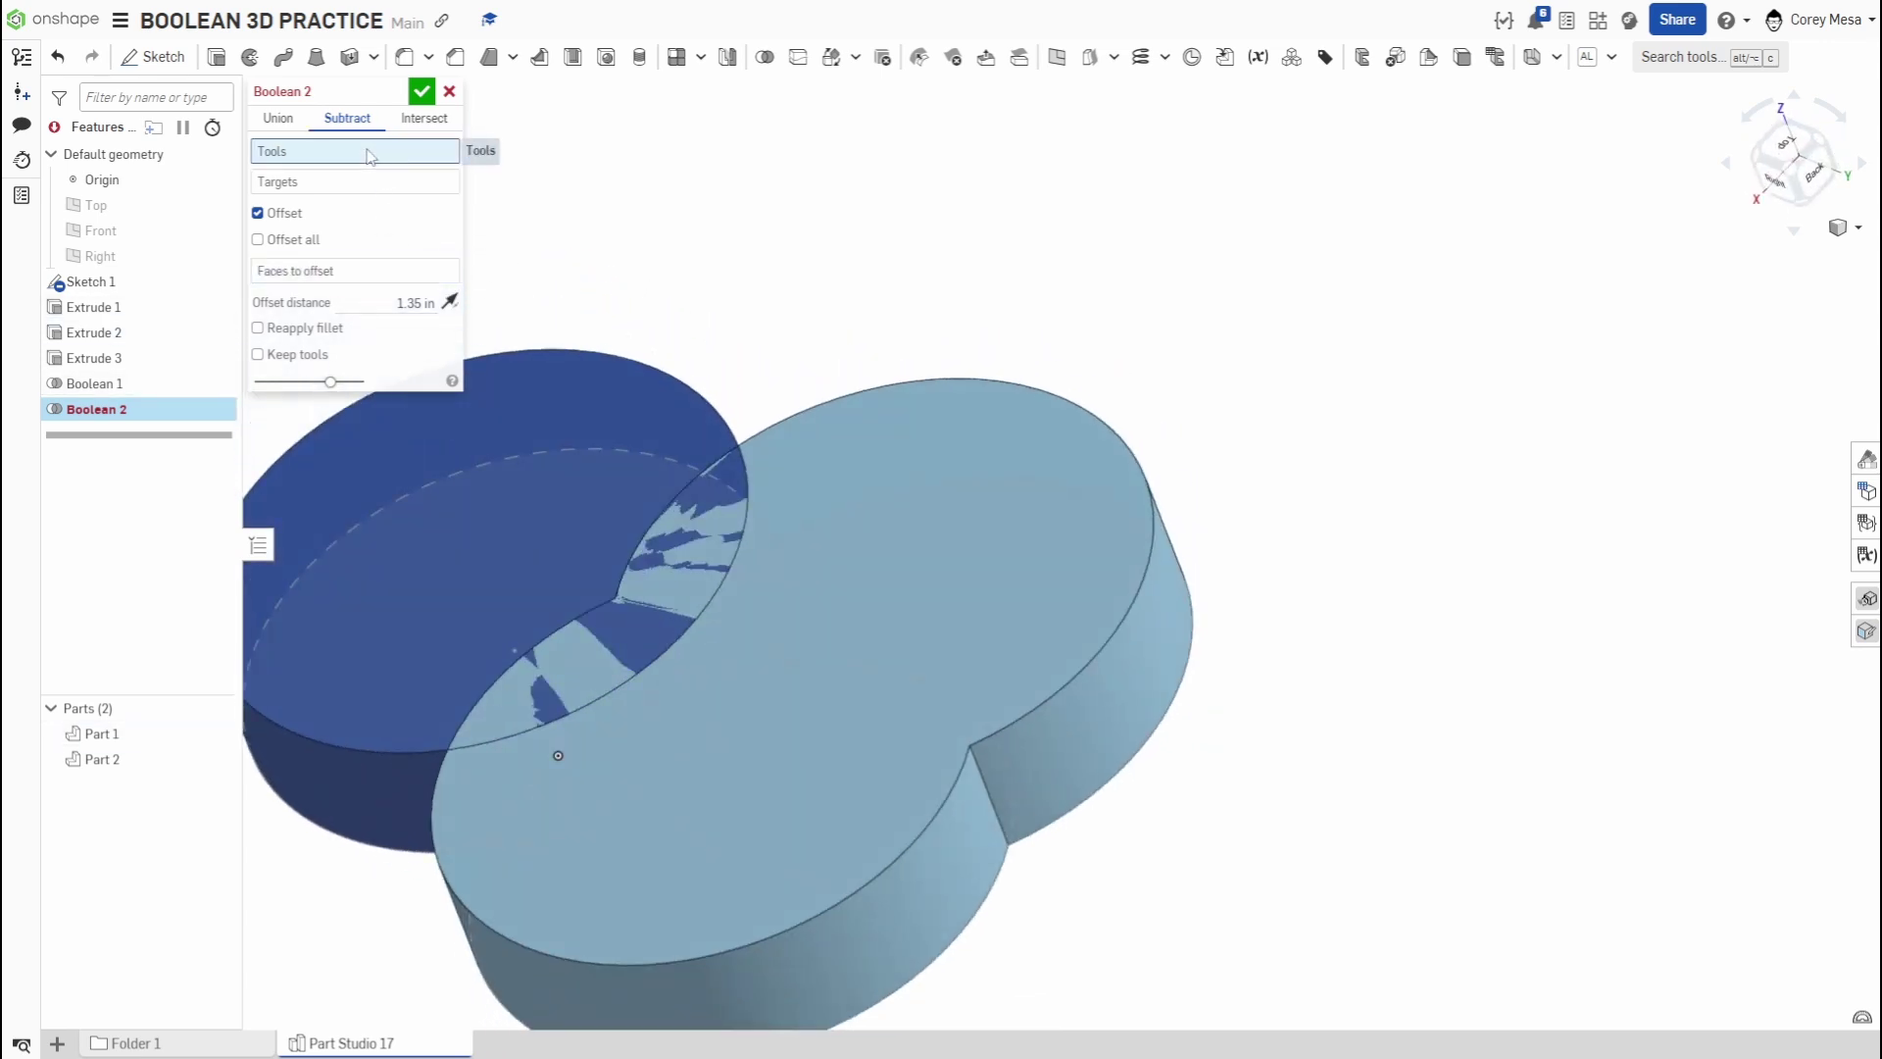
pyautogui.click(889, 561)
pyautogui.click(527, 571)
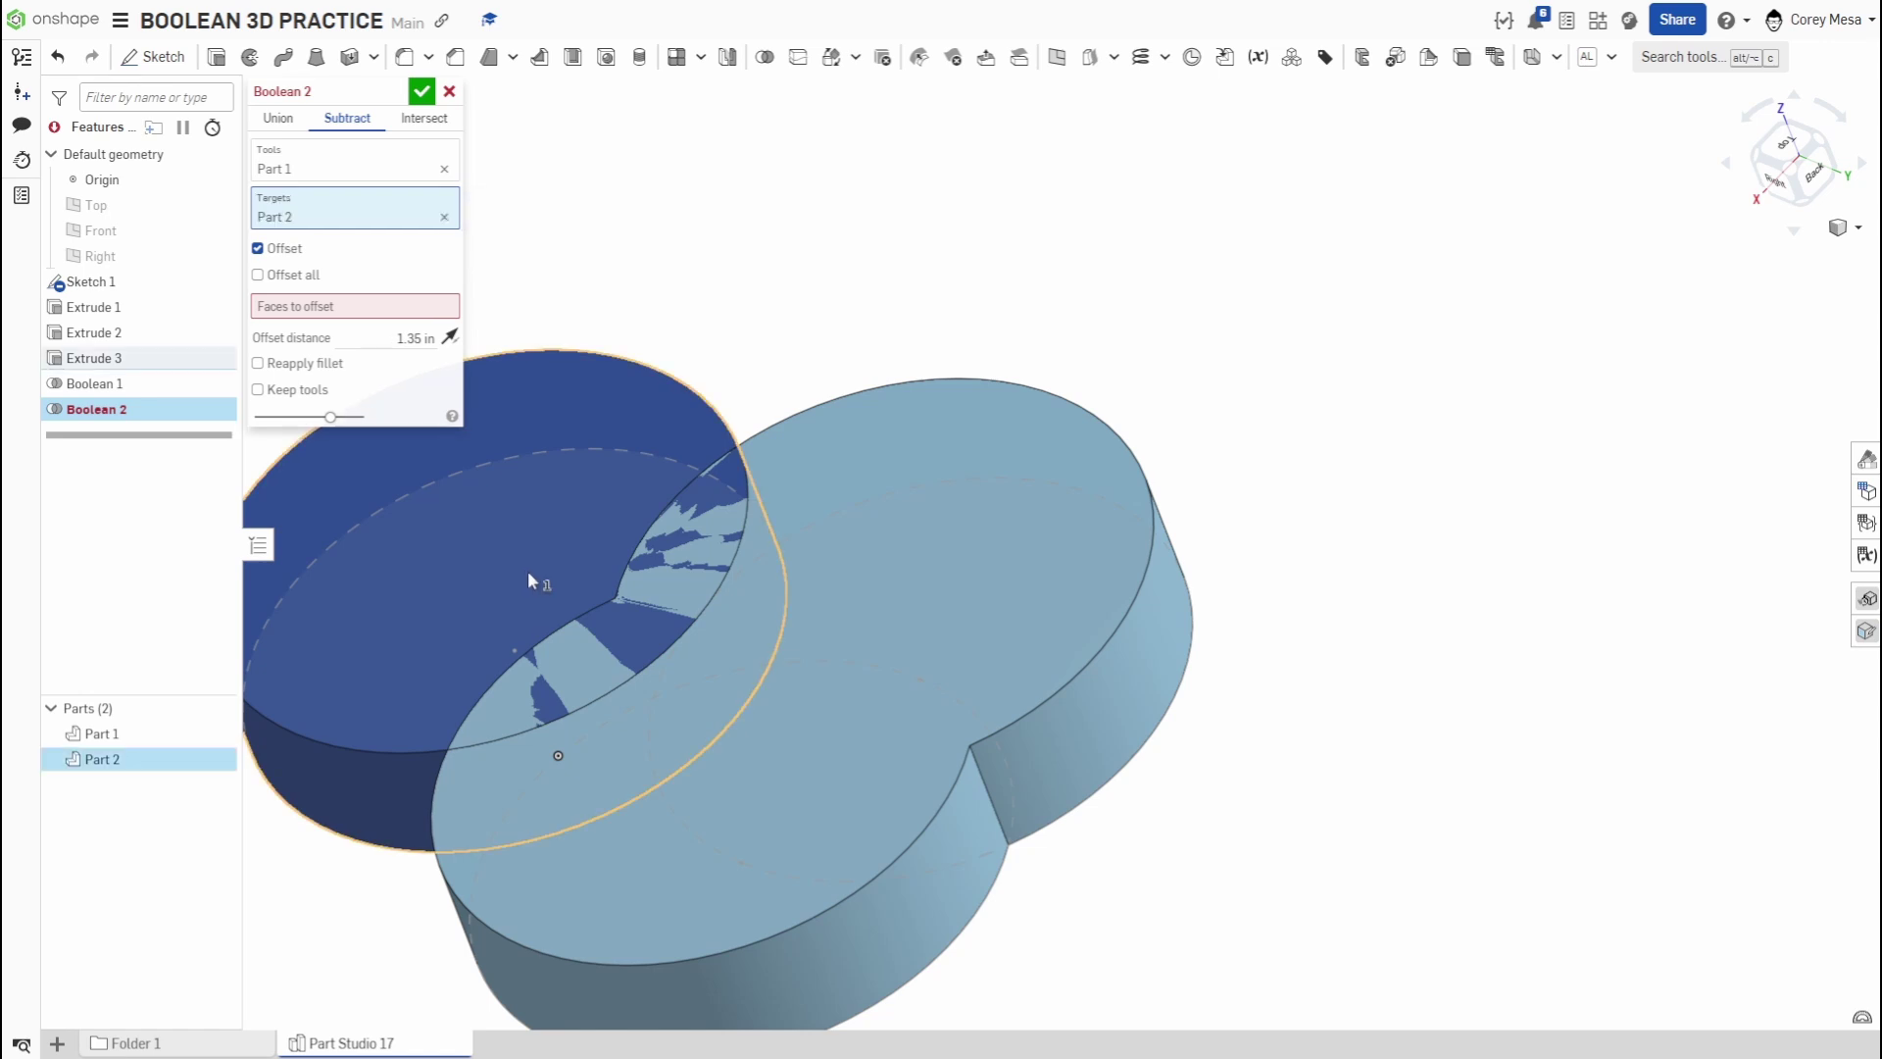
# - Select the side face of Extrude 3 to offset, set the distance to 0.25 in, and switch to offsetting all faces
pyautogui.click(403, 784)
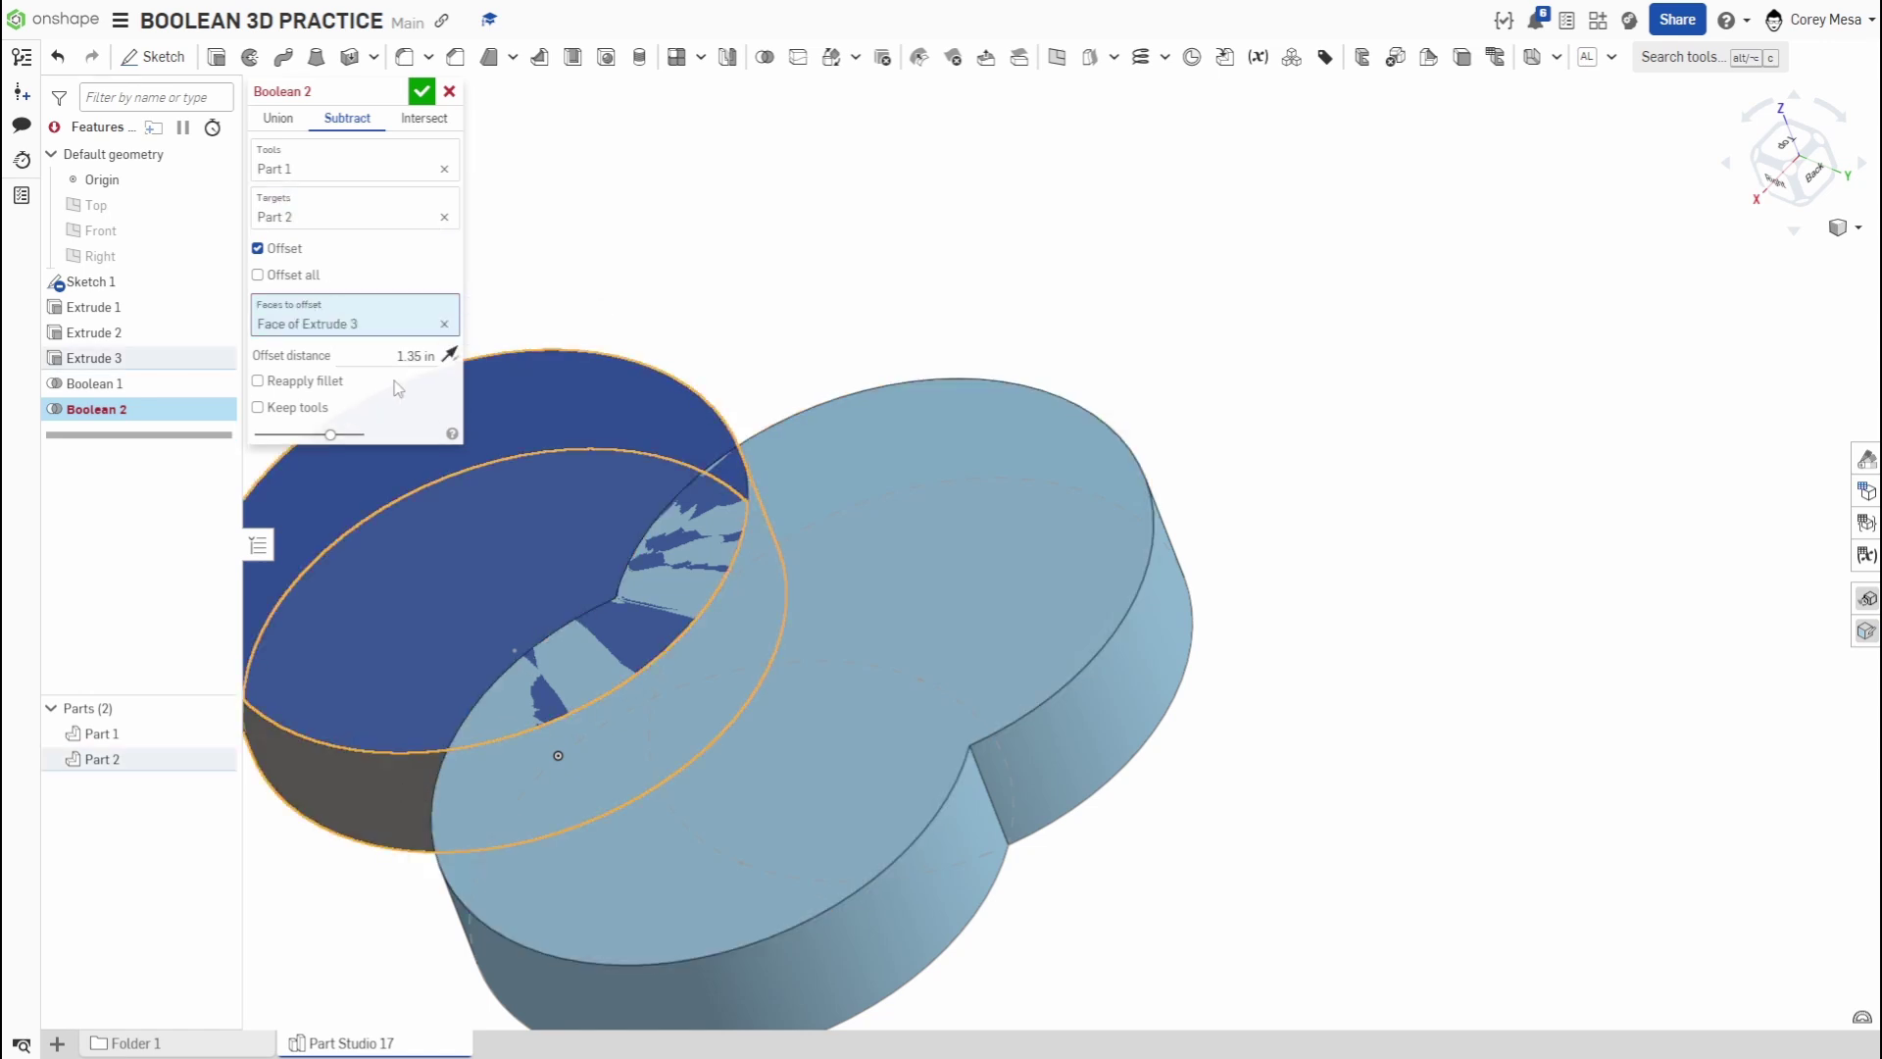
pyautogui.click(424, 353)
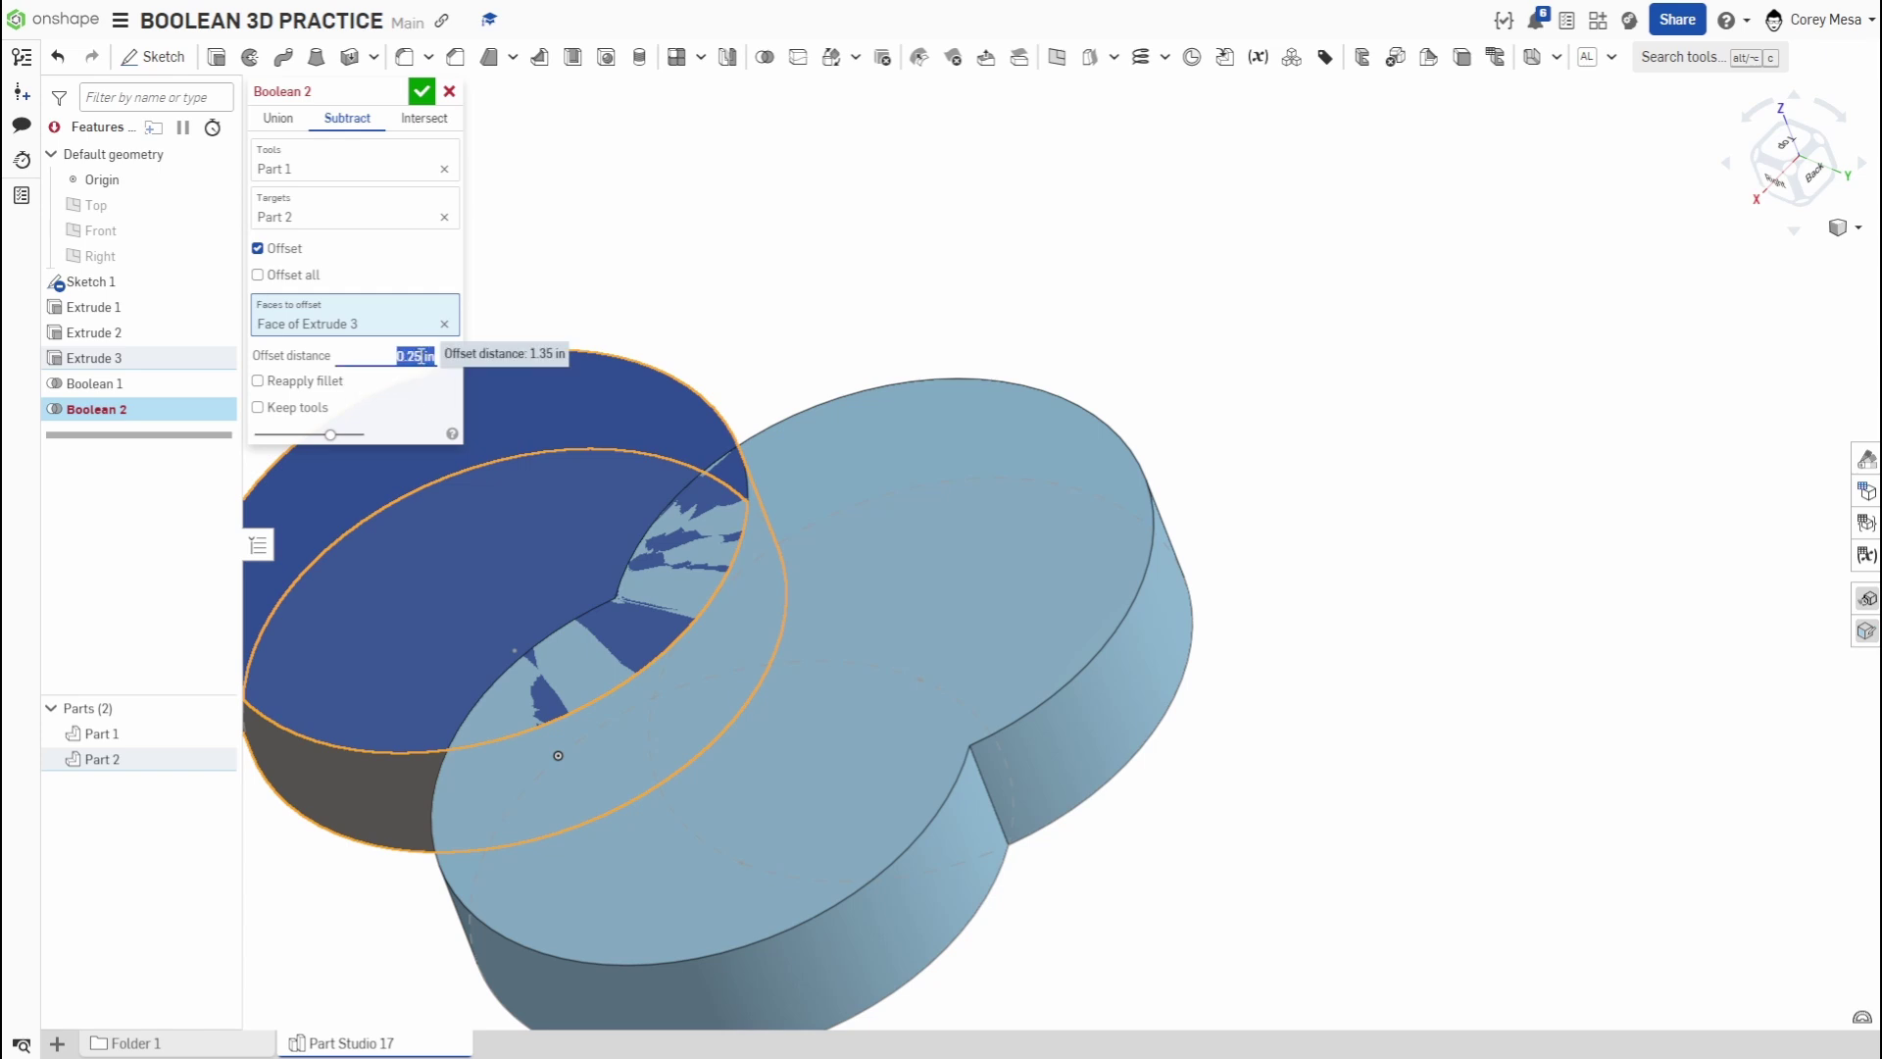
pyautogui.click(282, 283)
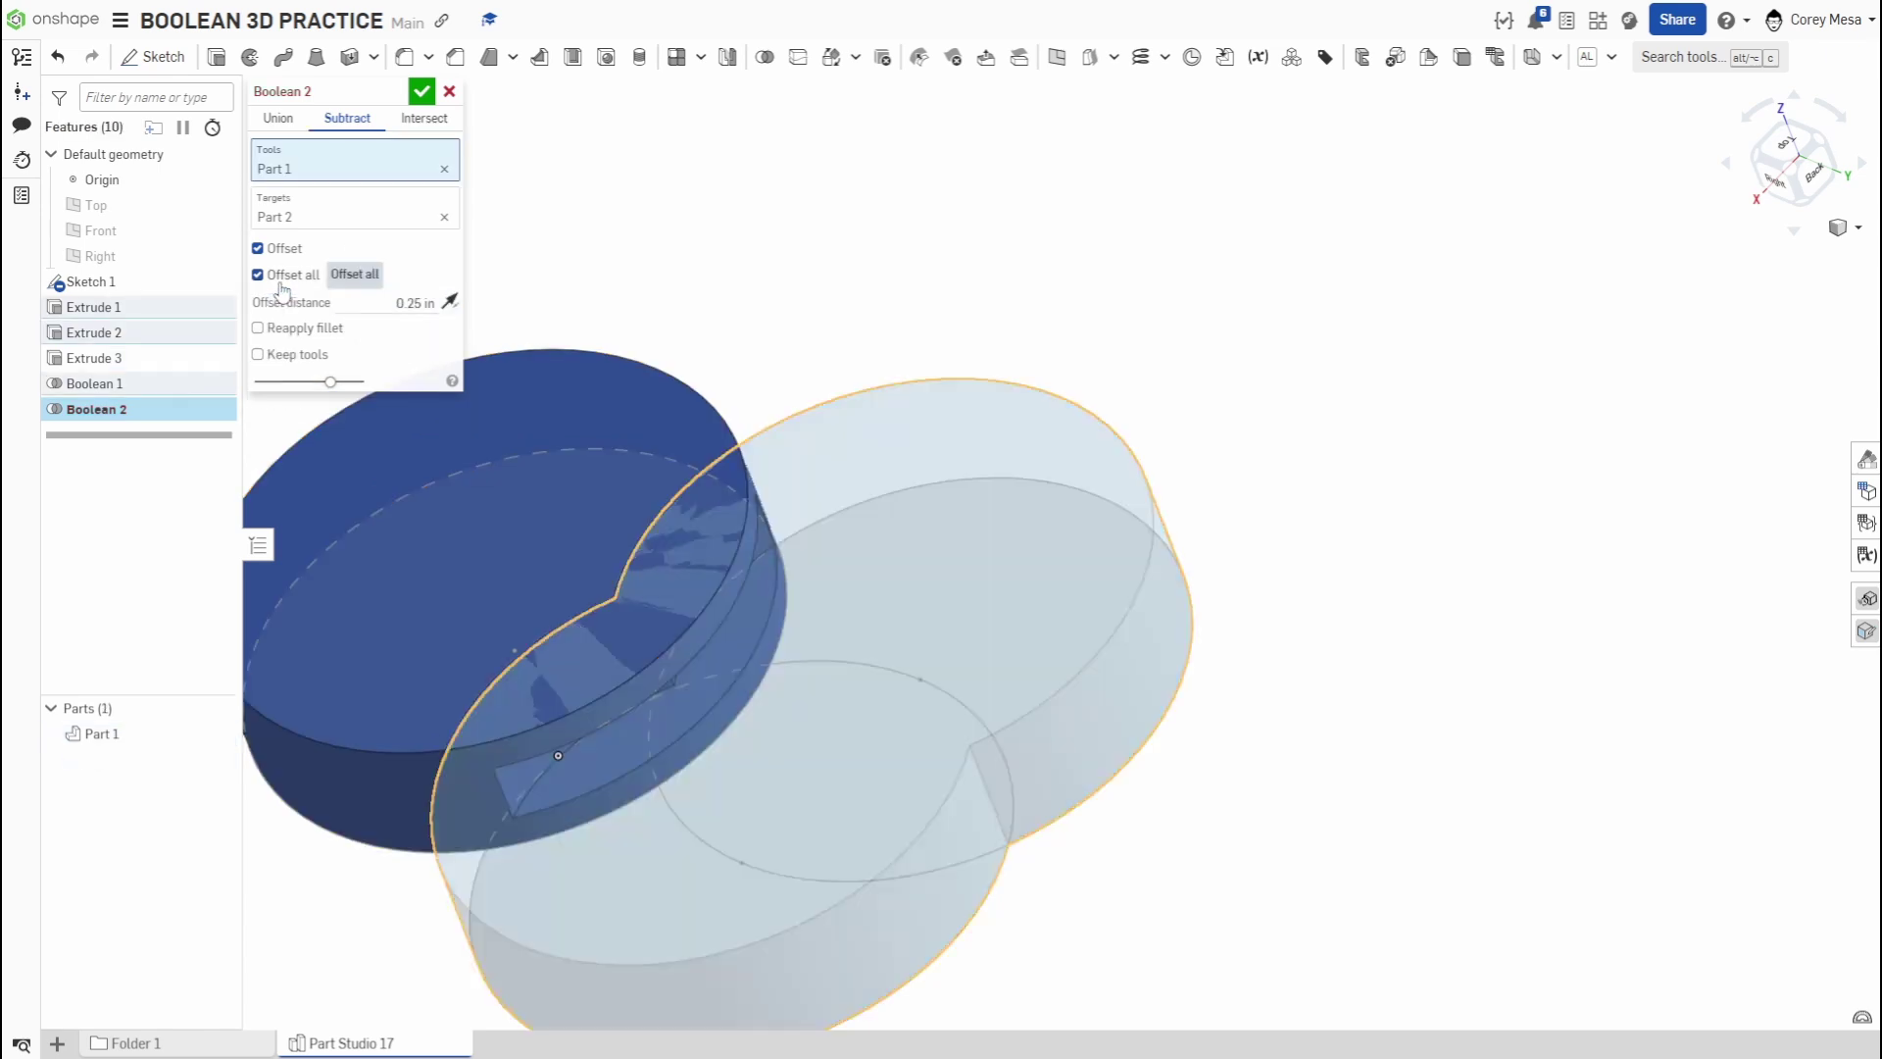
pyautogui.moveTo(856, 733); pyautogui.dragTo(829, 698, button='right')
pyautogui.scroll(5, 829, 698)
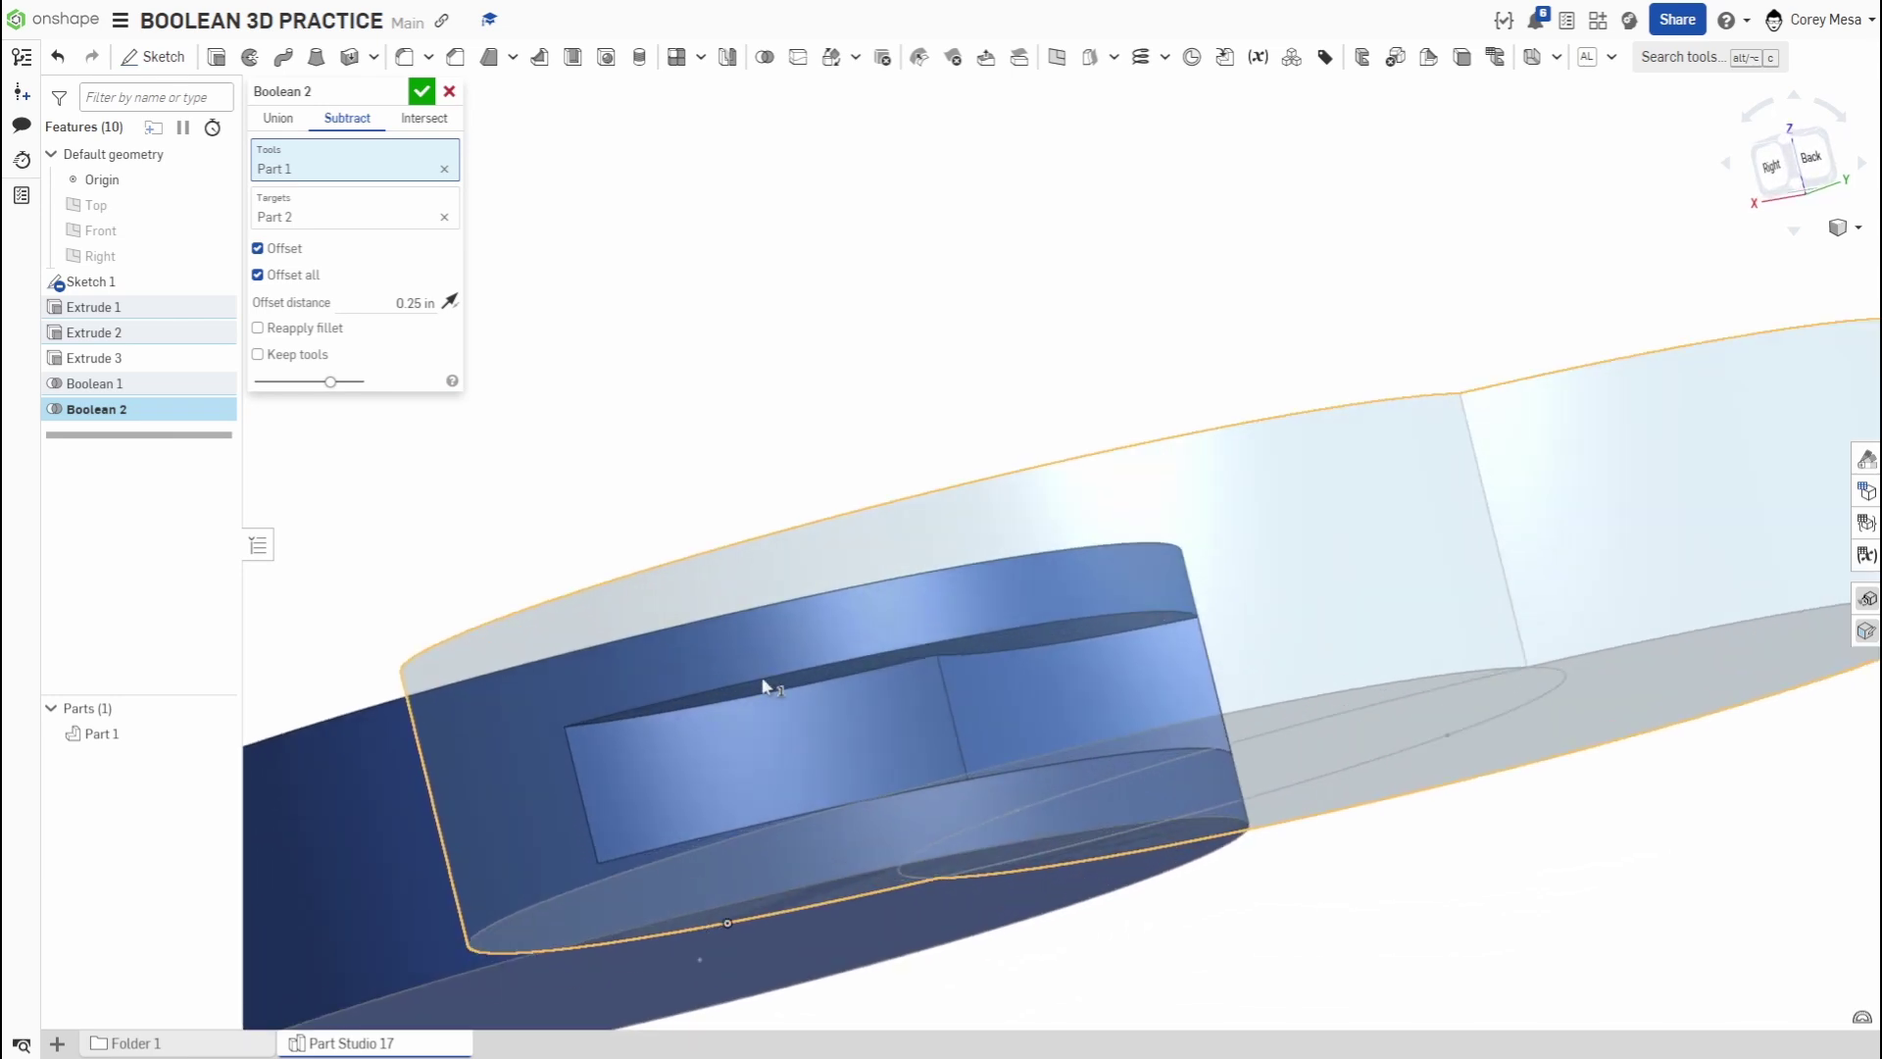
pyautogui.scroll(-8, 872, 637)
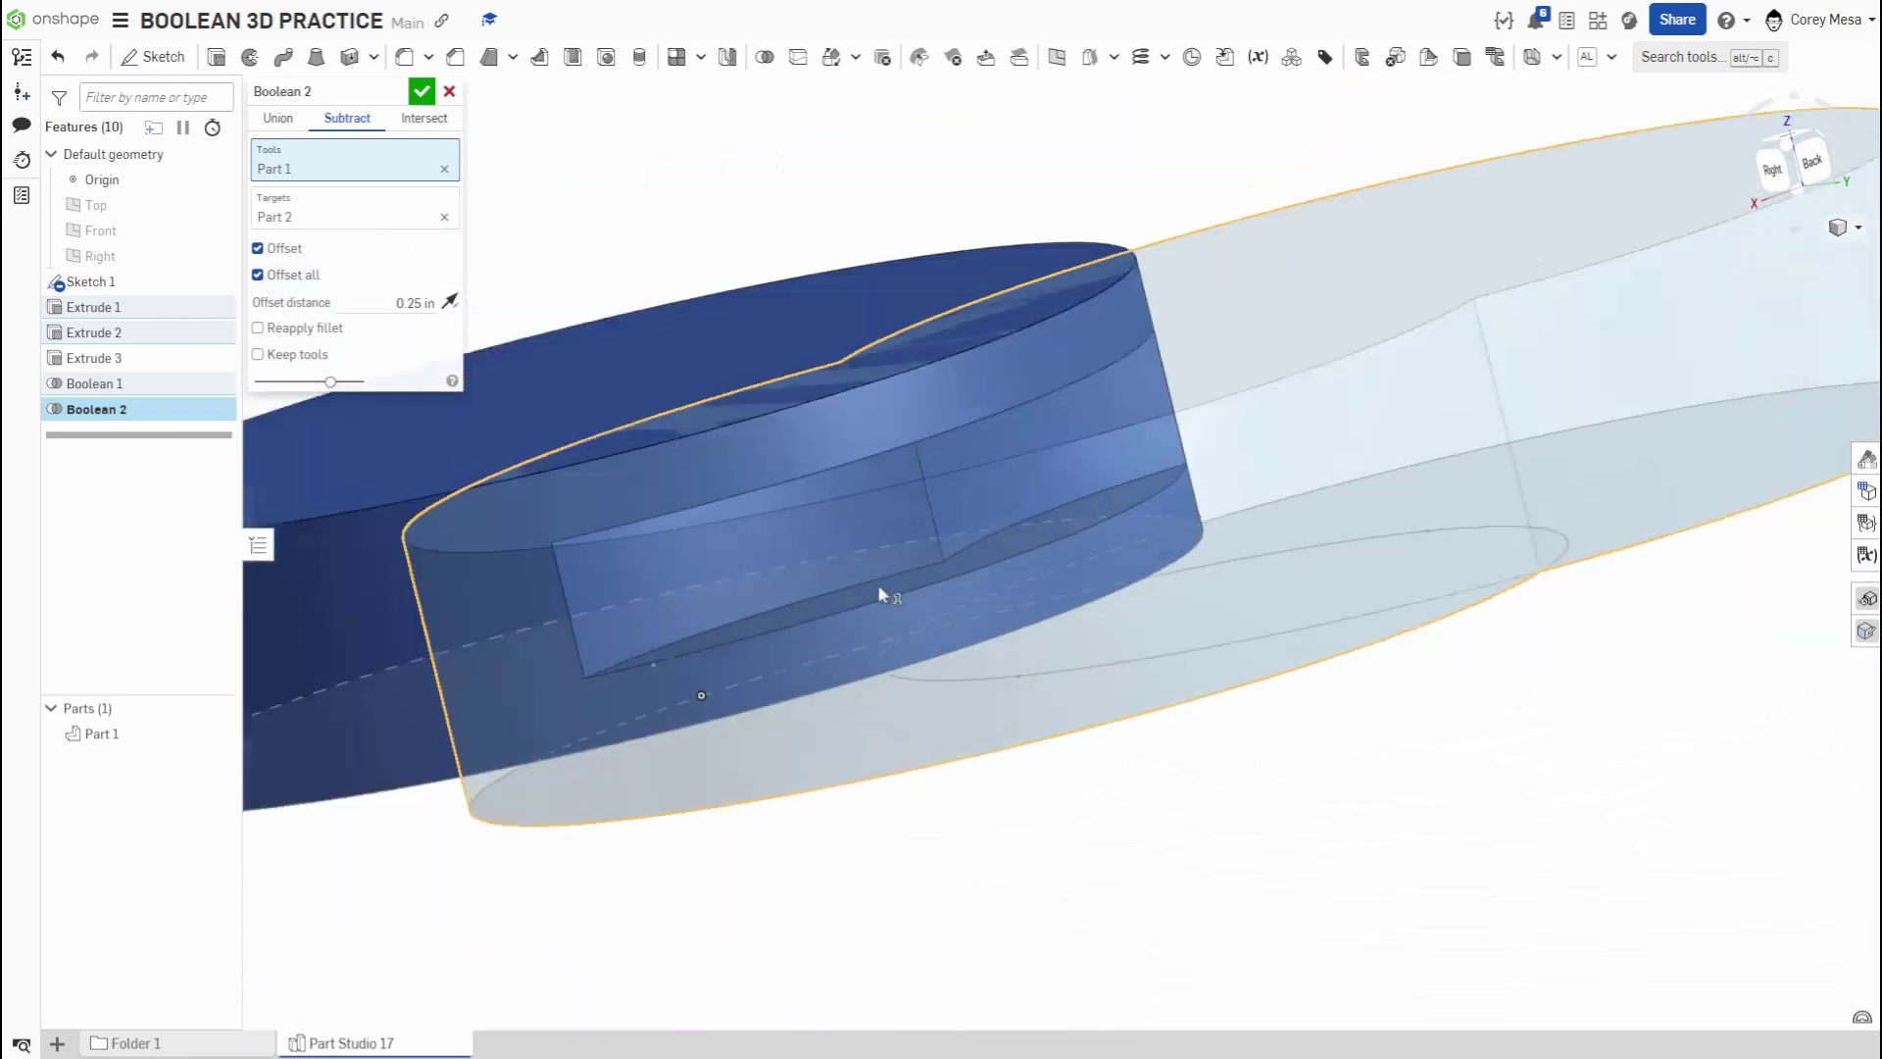
# - Compare the subtraction with Offset all off and on, leaving Offset all off
pyautogui.click(296, 276)
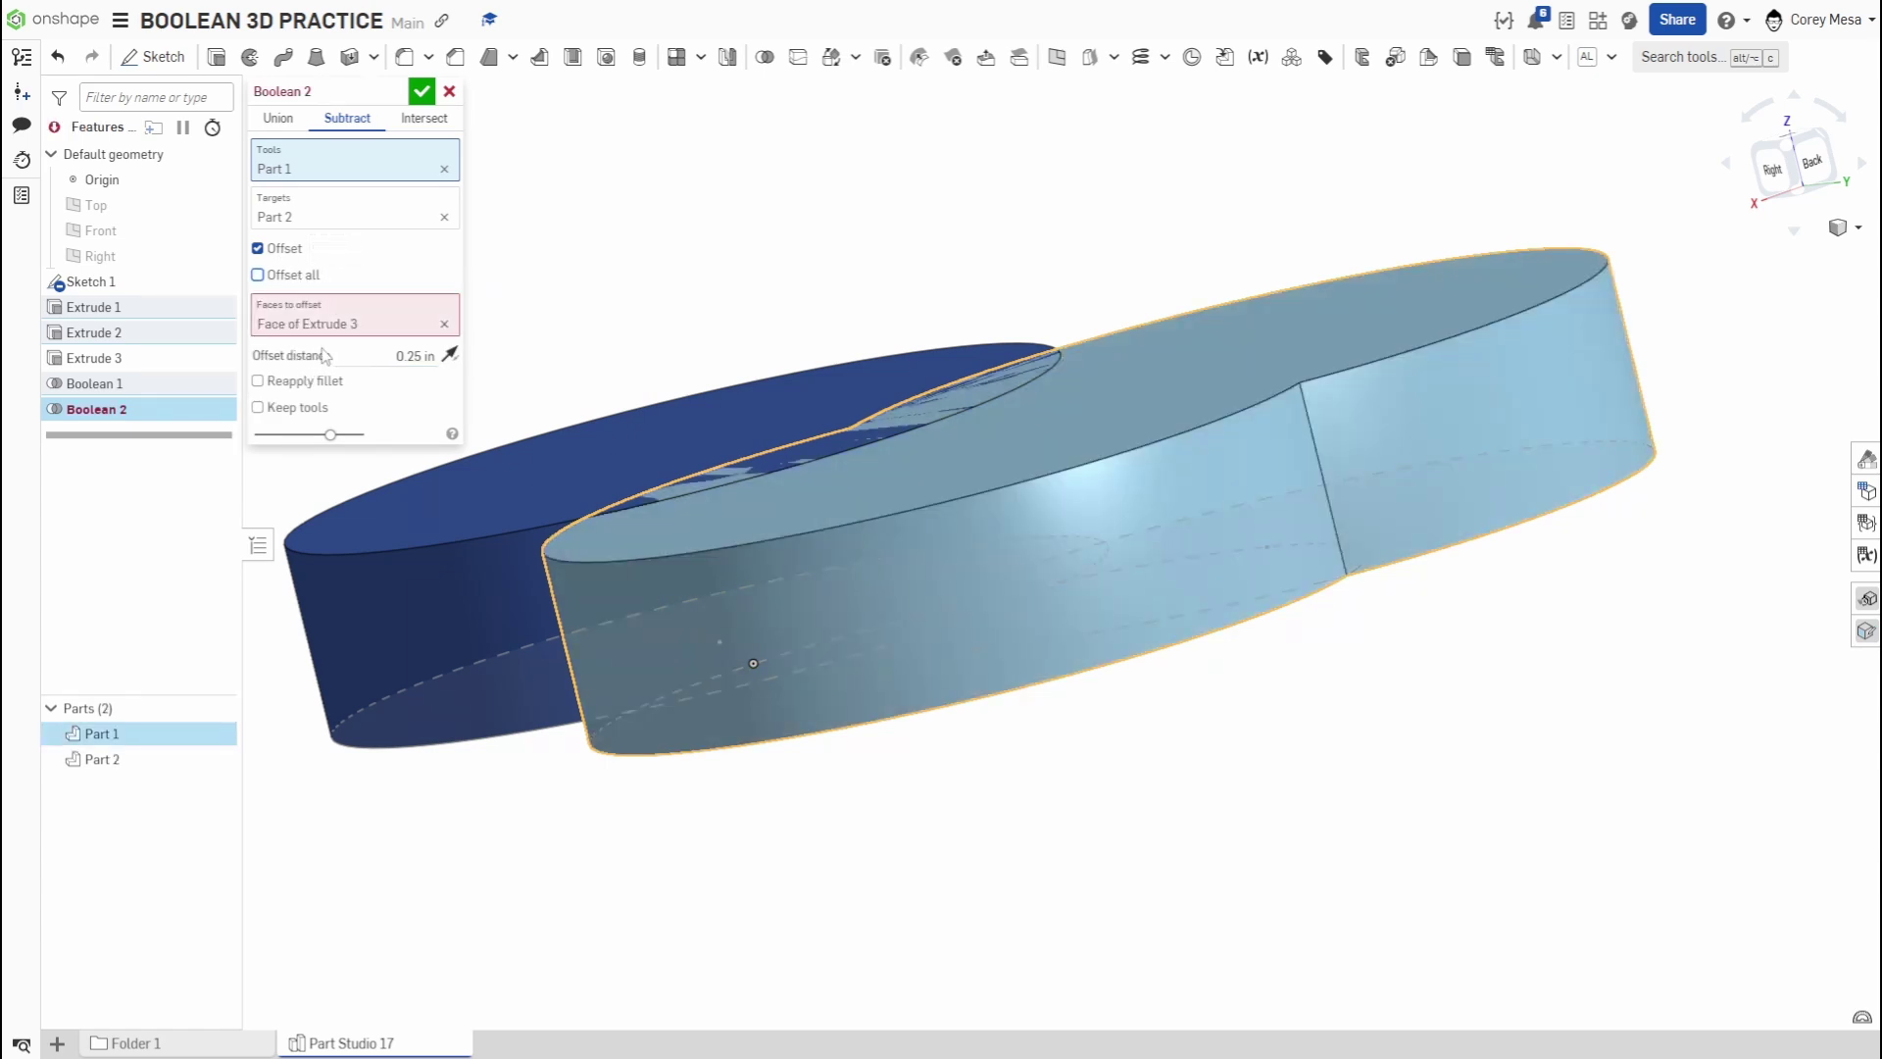
pyautogui.click(294, 276)
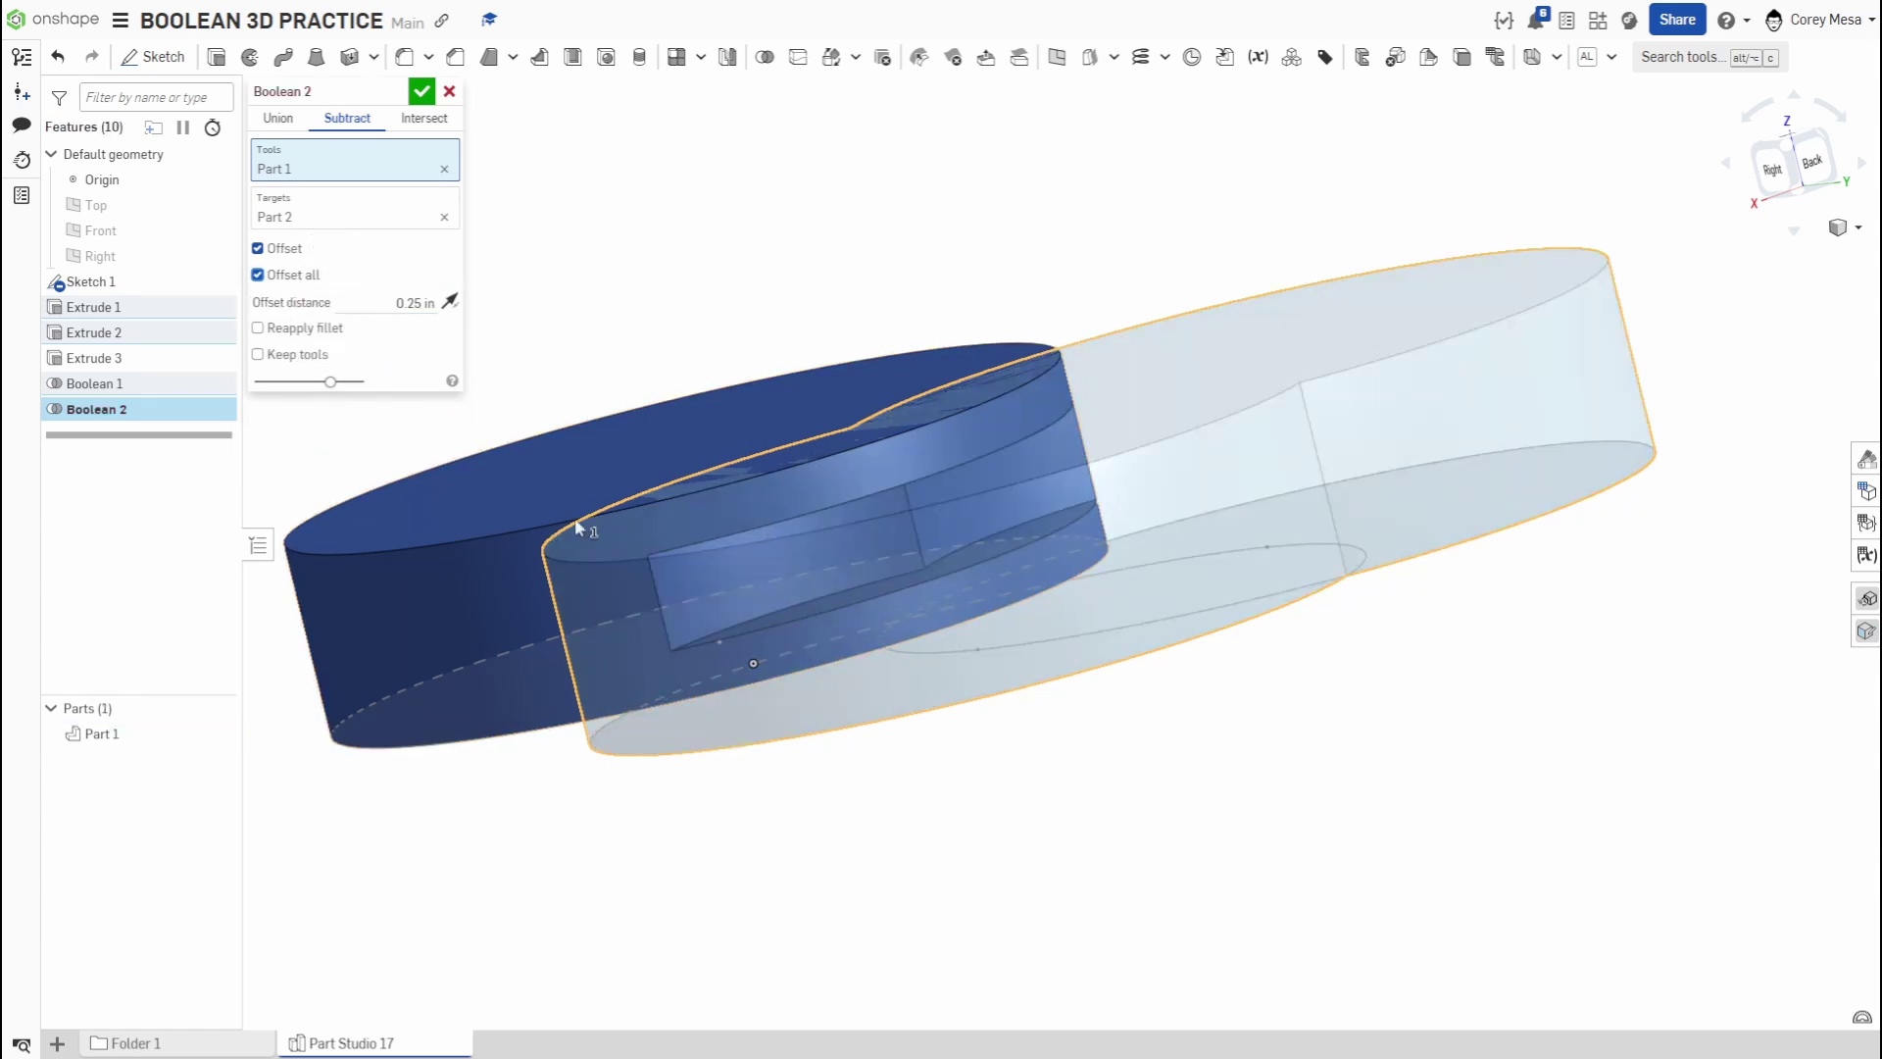
pyautogui.click(267, 273)
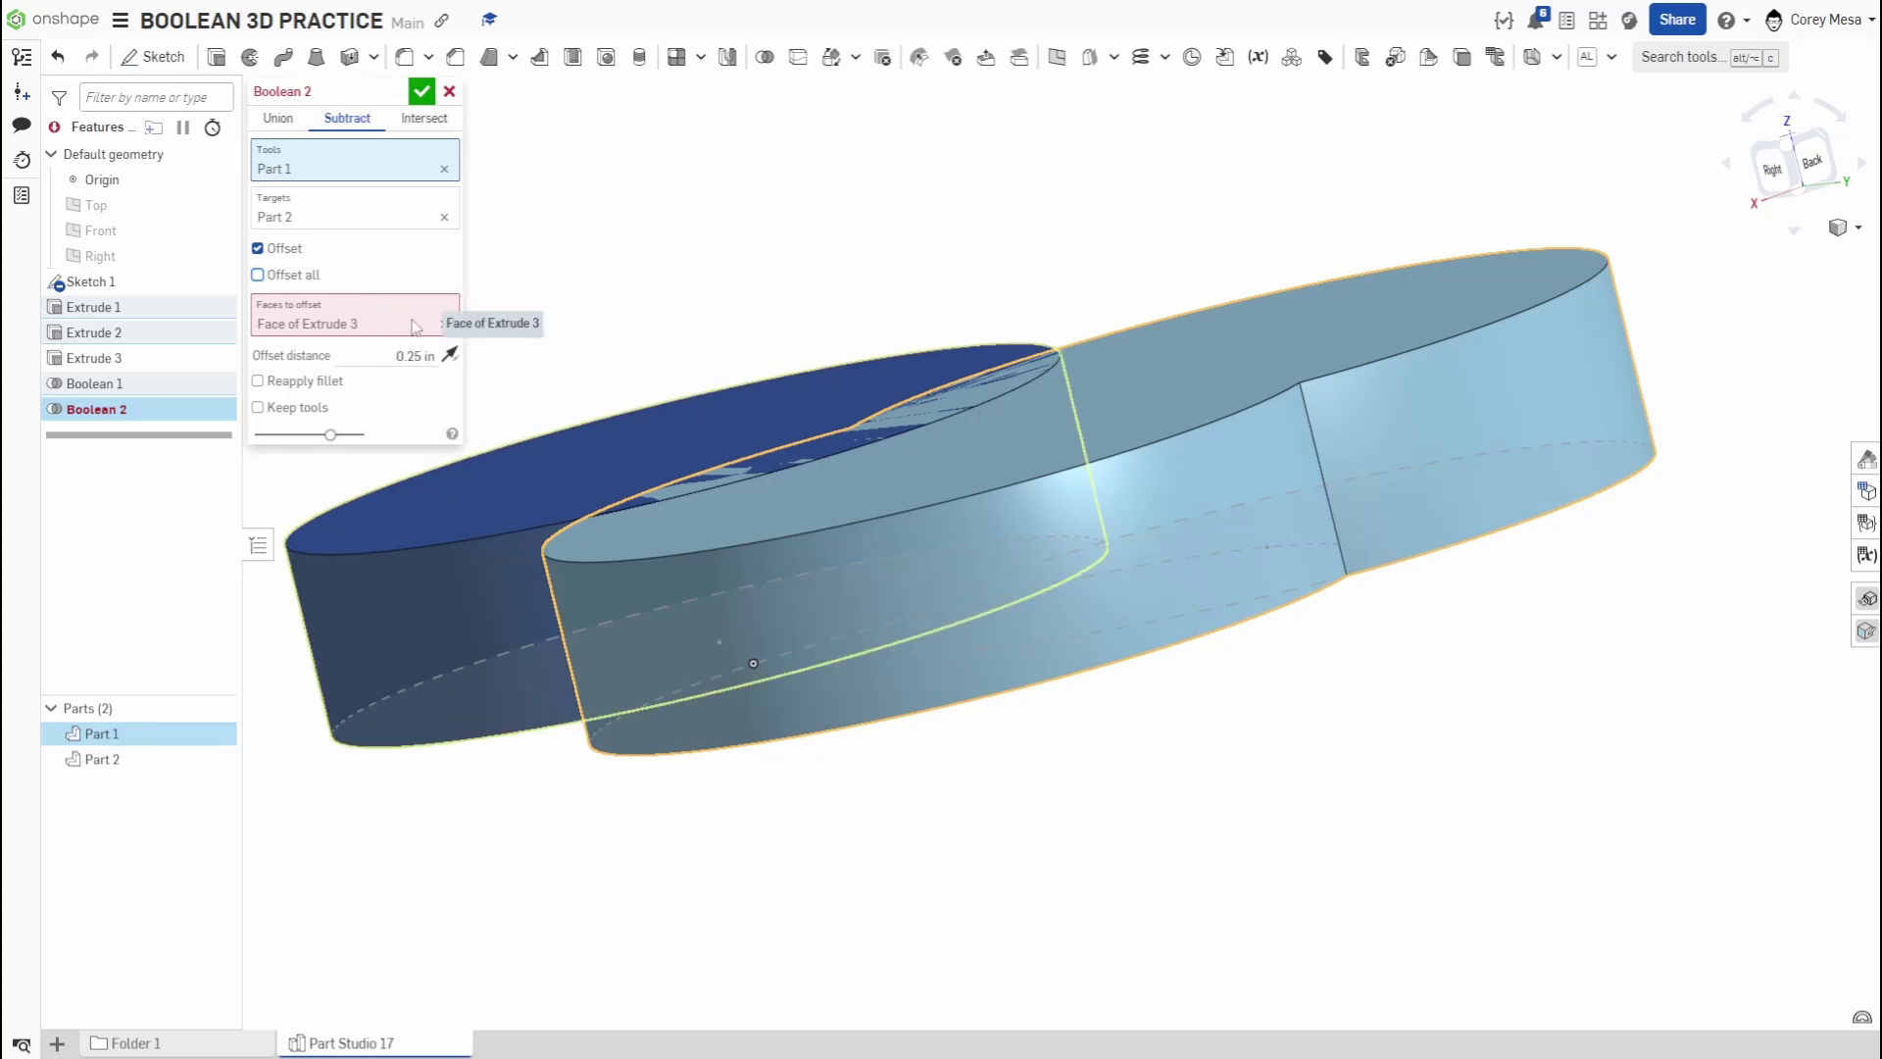
# - Try reselecting the side face of Extrude 3 with an offset distance of 2.95 in, and deselect the face
pyautogui.click(445, 325)
pyautogui.click(460, 616)
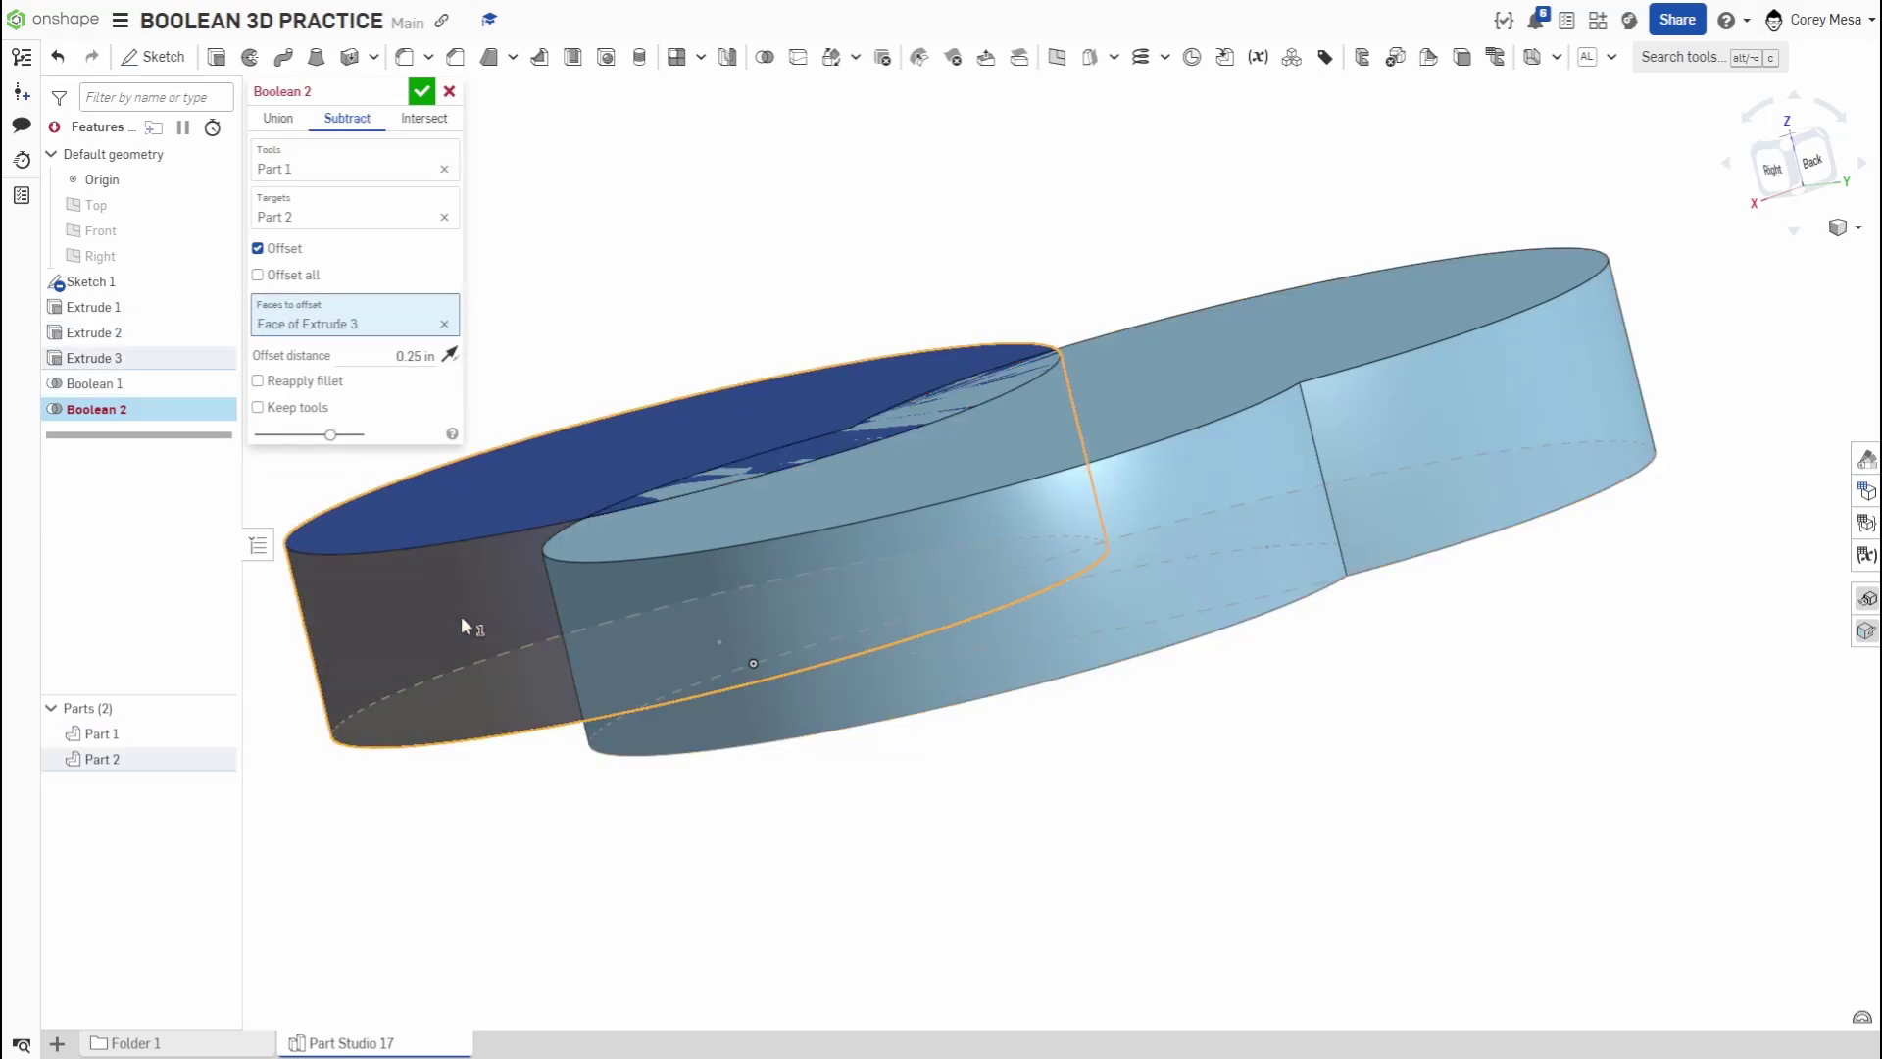
pyautogui.moveTo(647, 692); pyautogui.dragTo(872, 649, button='right')
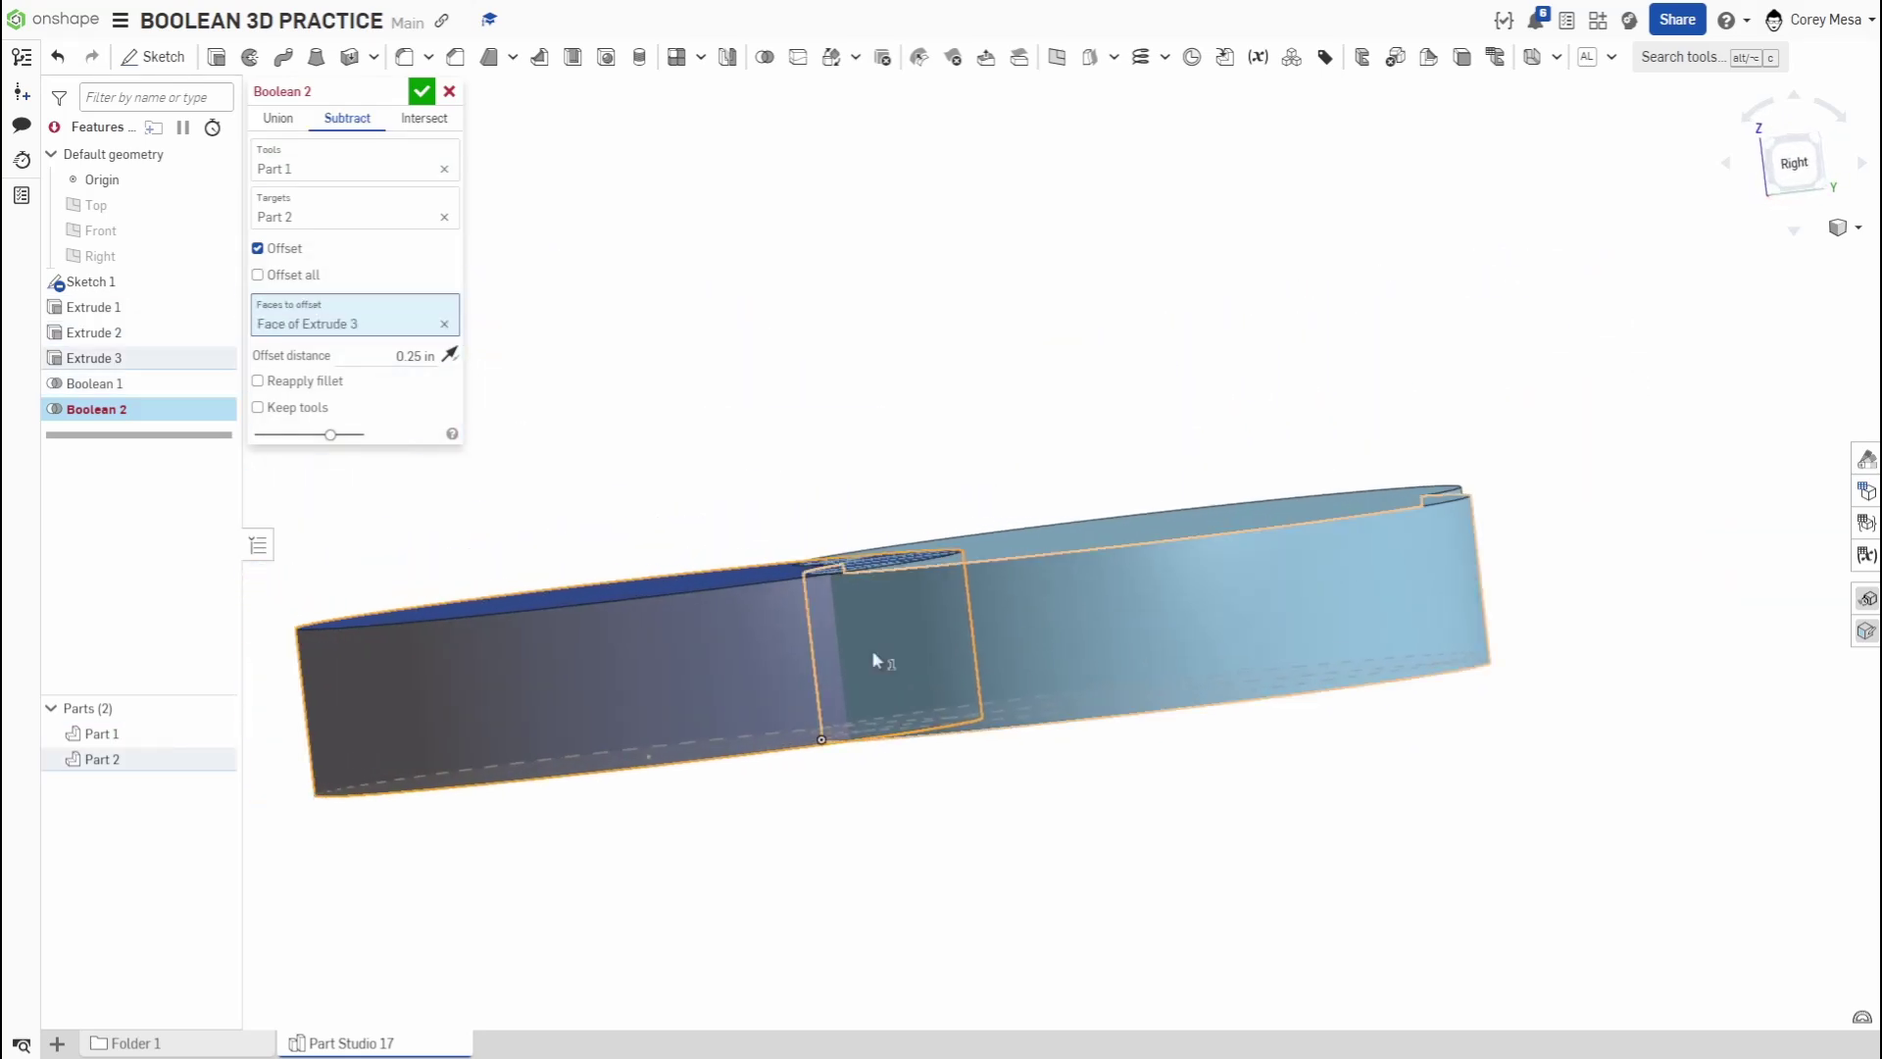
pyautogui.scroll(5, 582, 631)
pyautogui.click(402, 359)
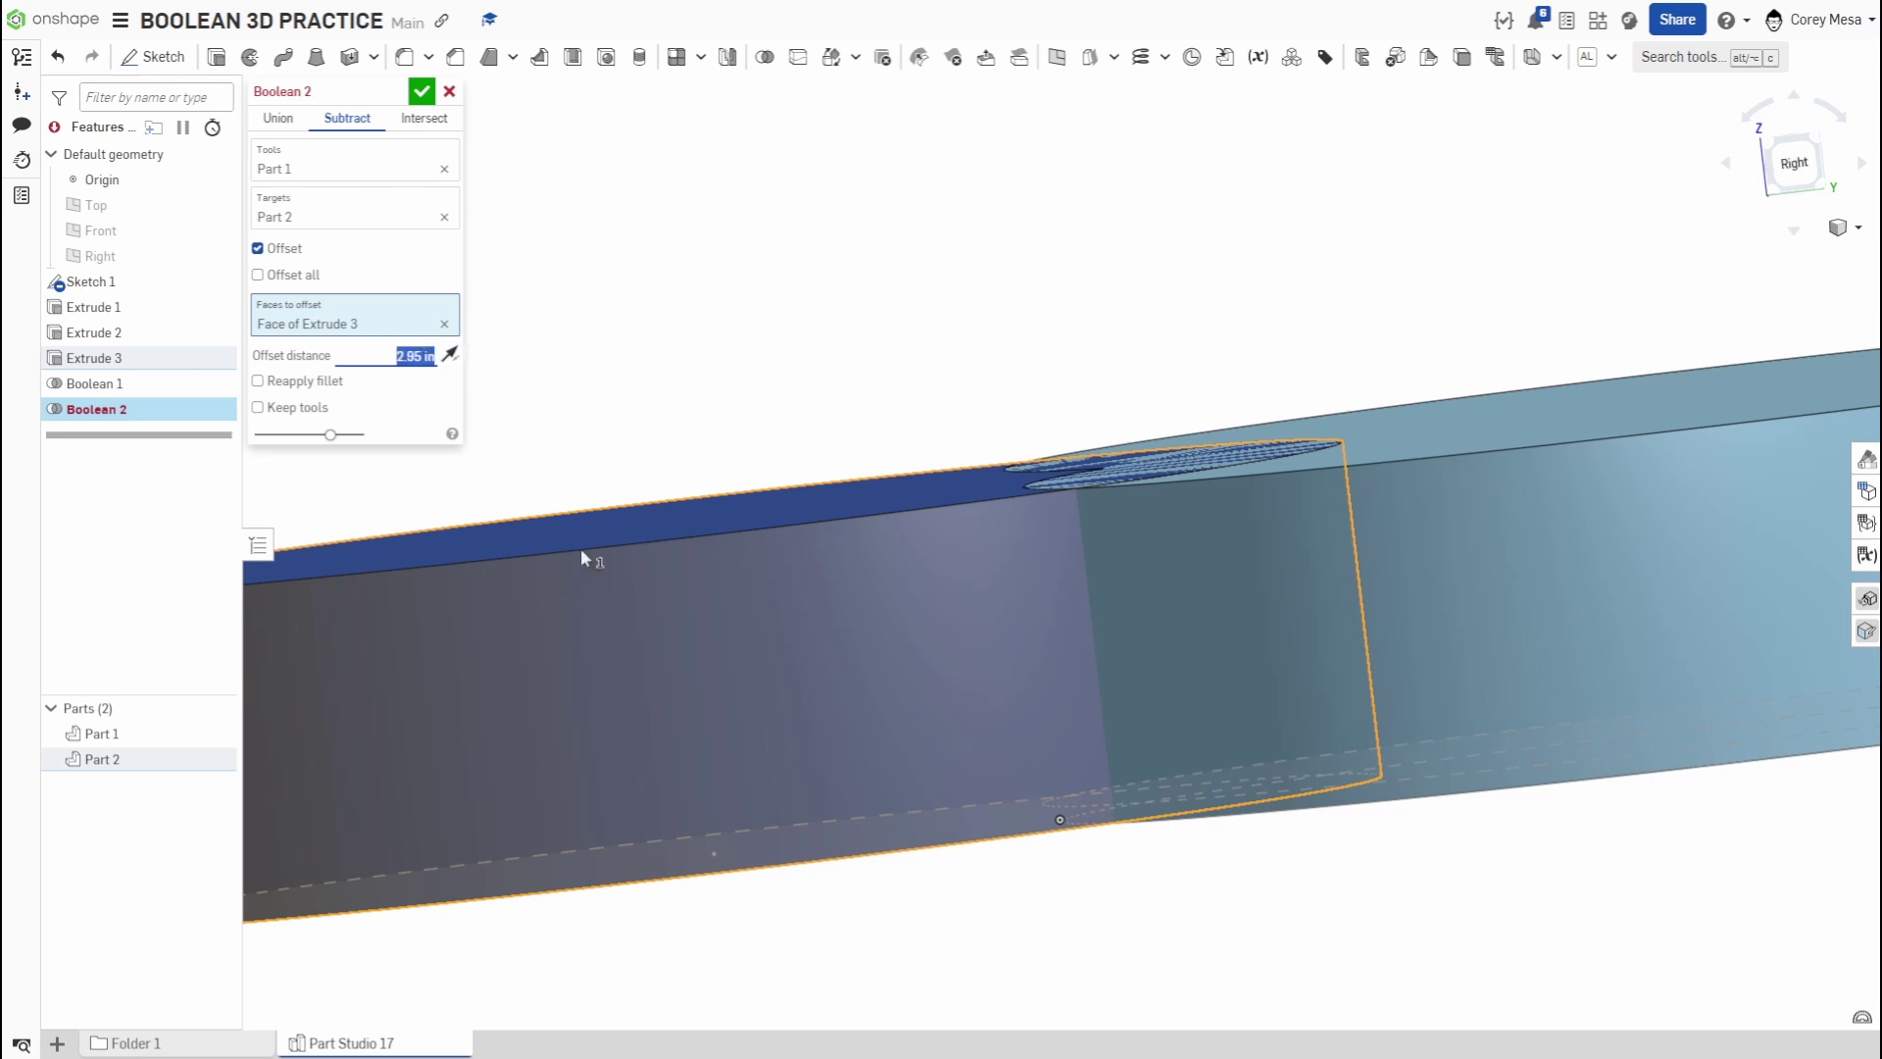
pyautogui.scroll(-5, 581, 549)
pyautogui.moveTo(581, 549); pyautogui.dragTo(615, 508, button='right')
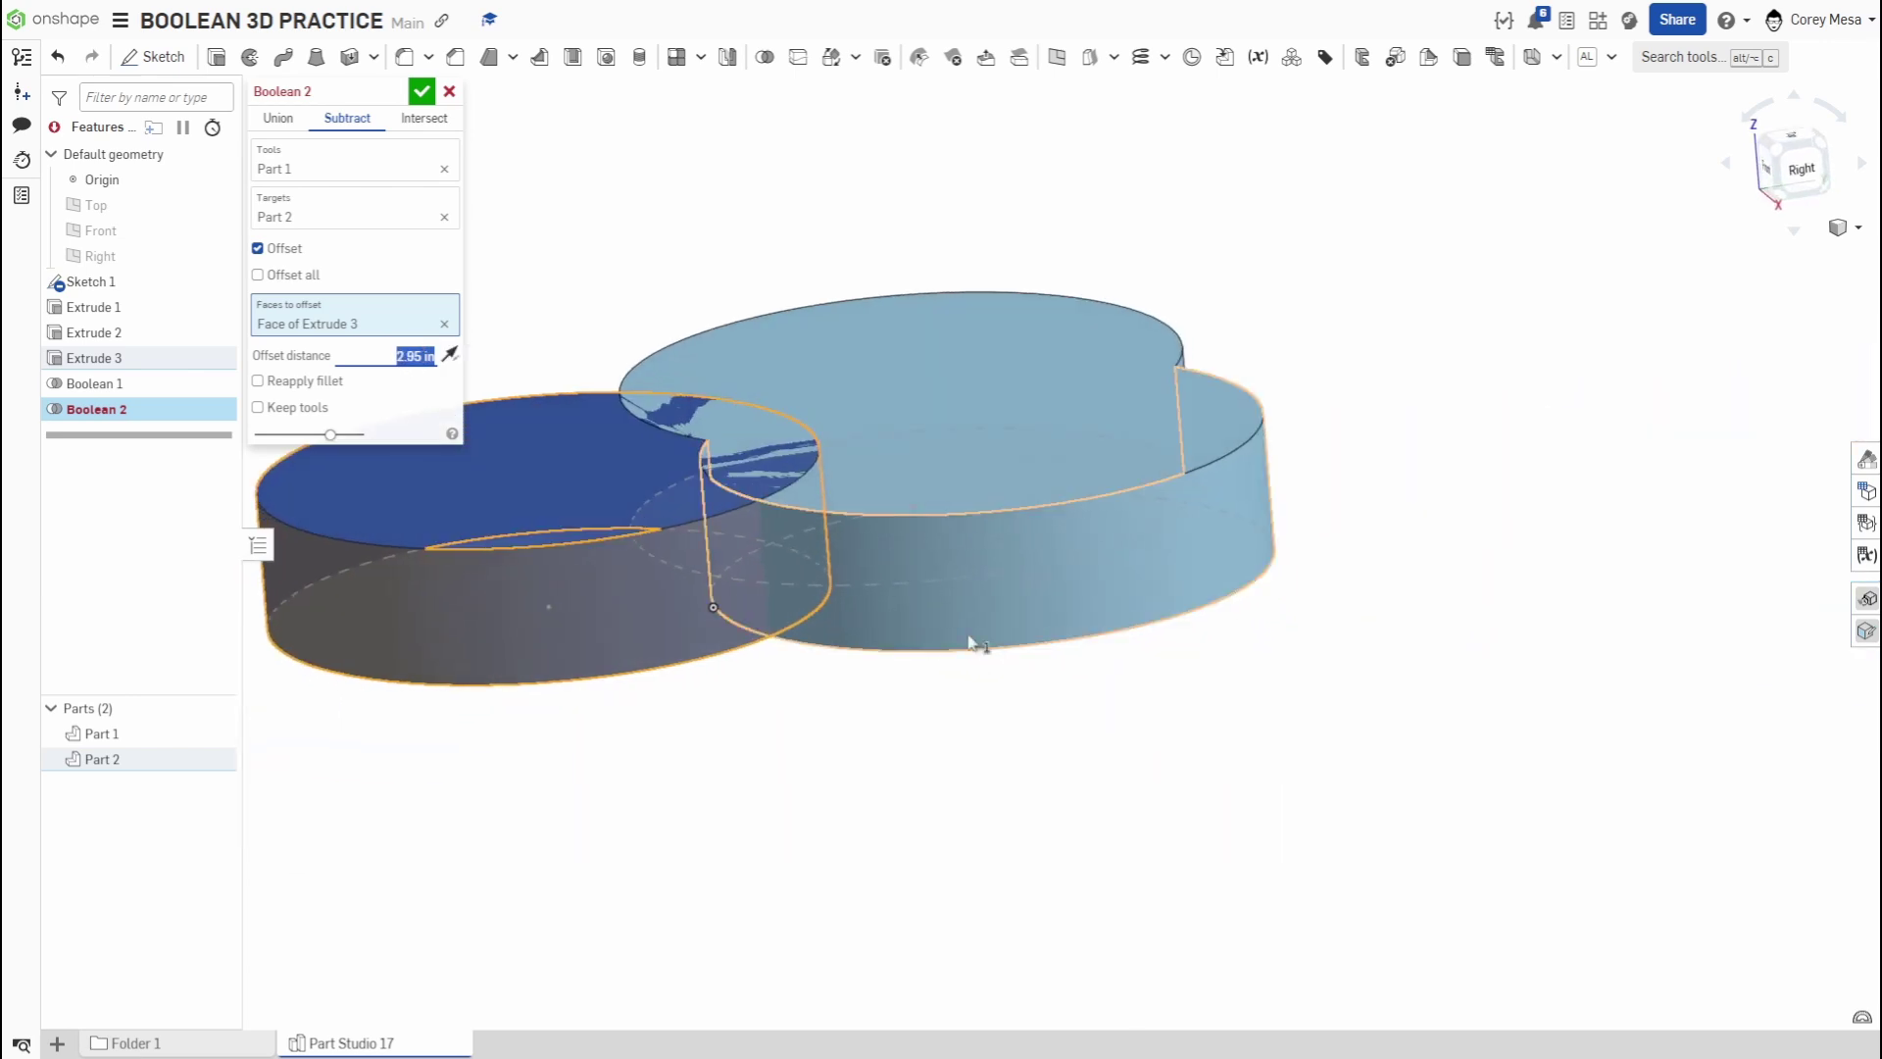
pyautogui.click(439, 326)
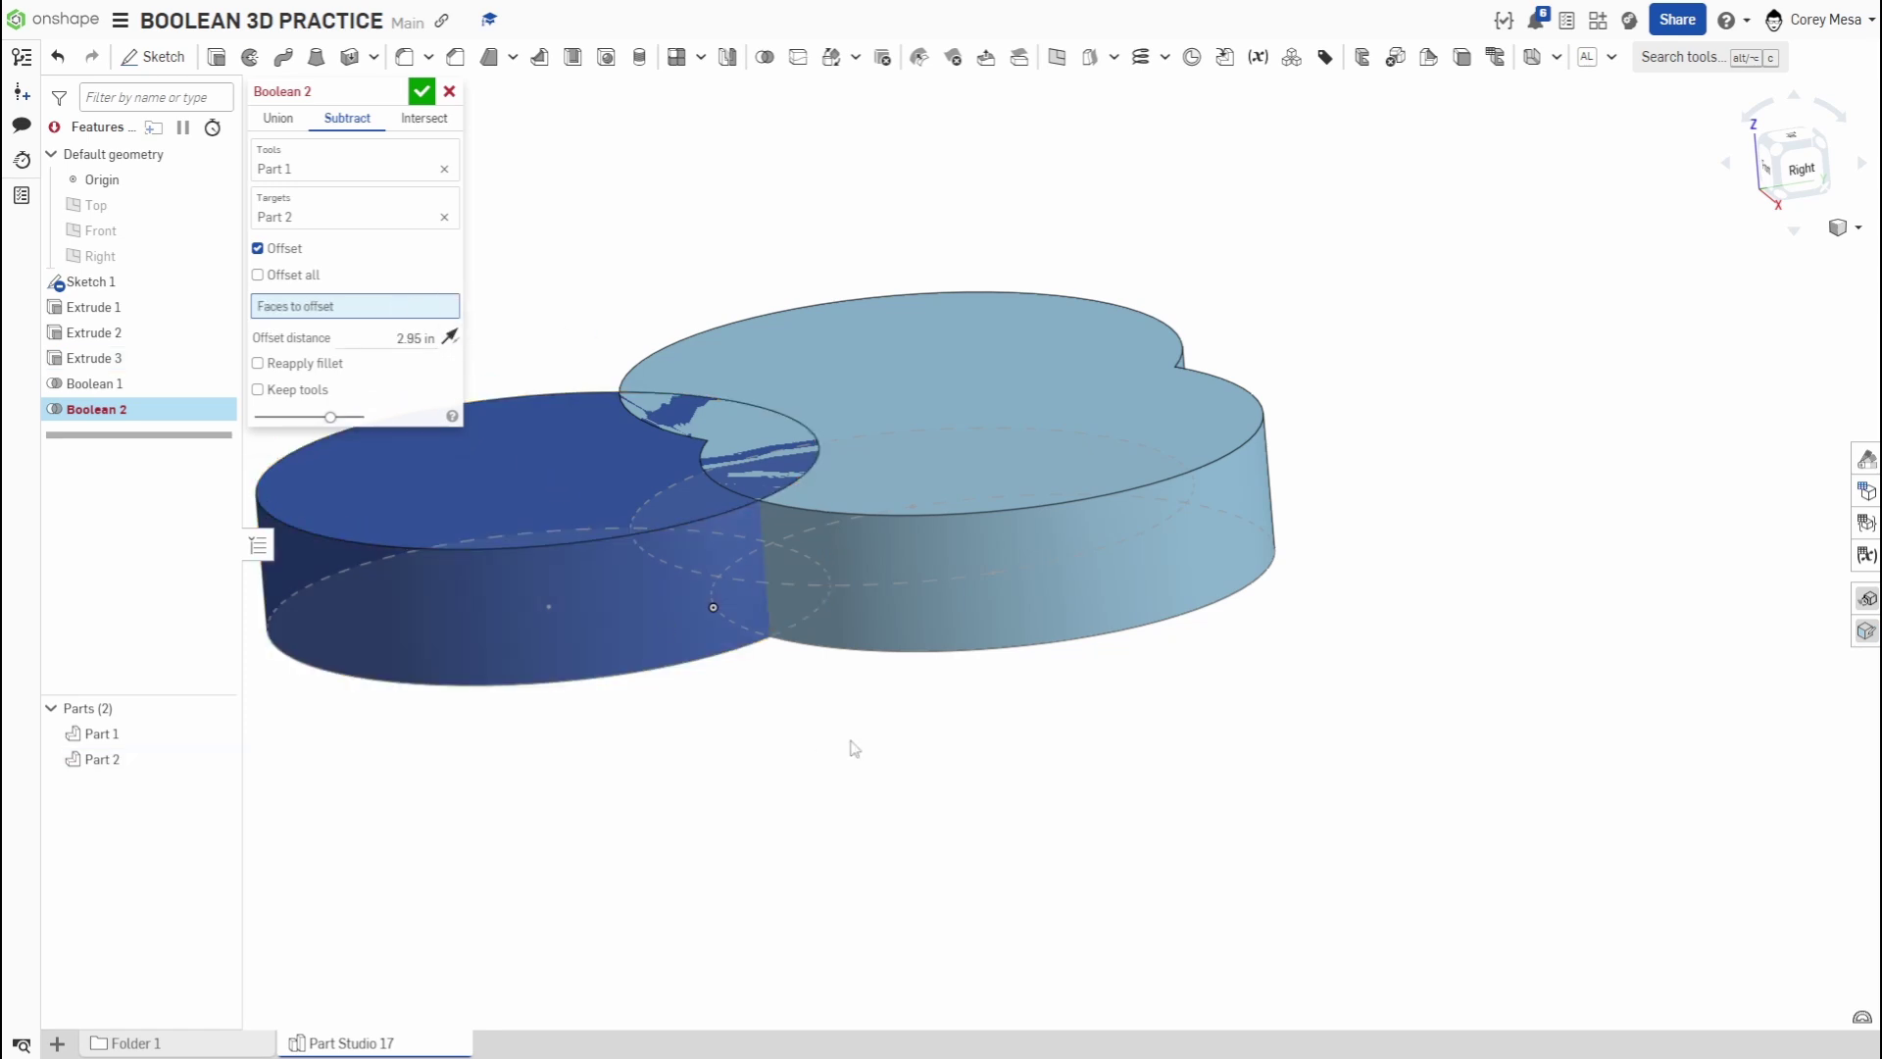
# - Offset the merged body's Extrude 2 side face by 1.05 in and accept the subtraction
pyautogui.click(862, 603)
pyautogui.moveTo(630, 550); pyautogui.dragTo(1265, 603, button='right')
pyautogui.scroll(2, 813, 433)
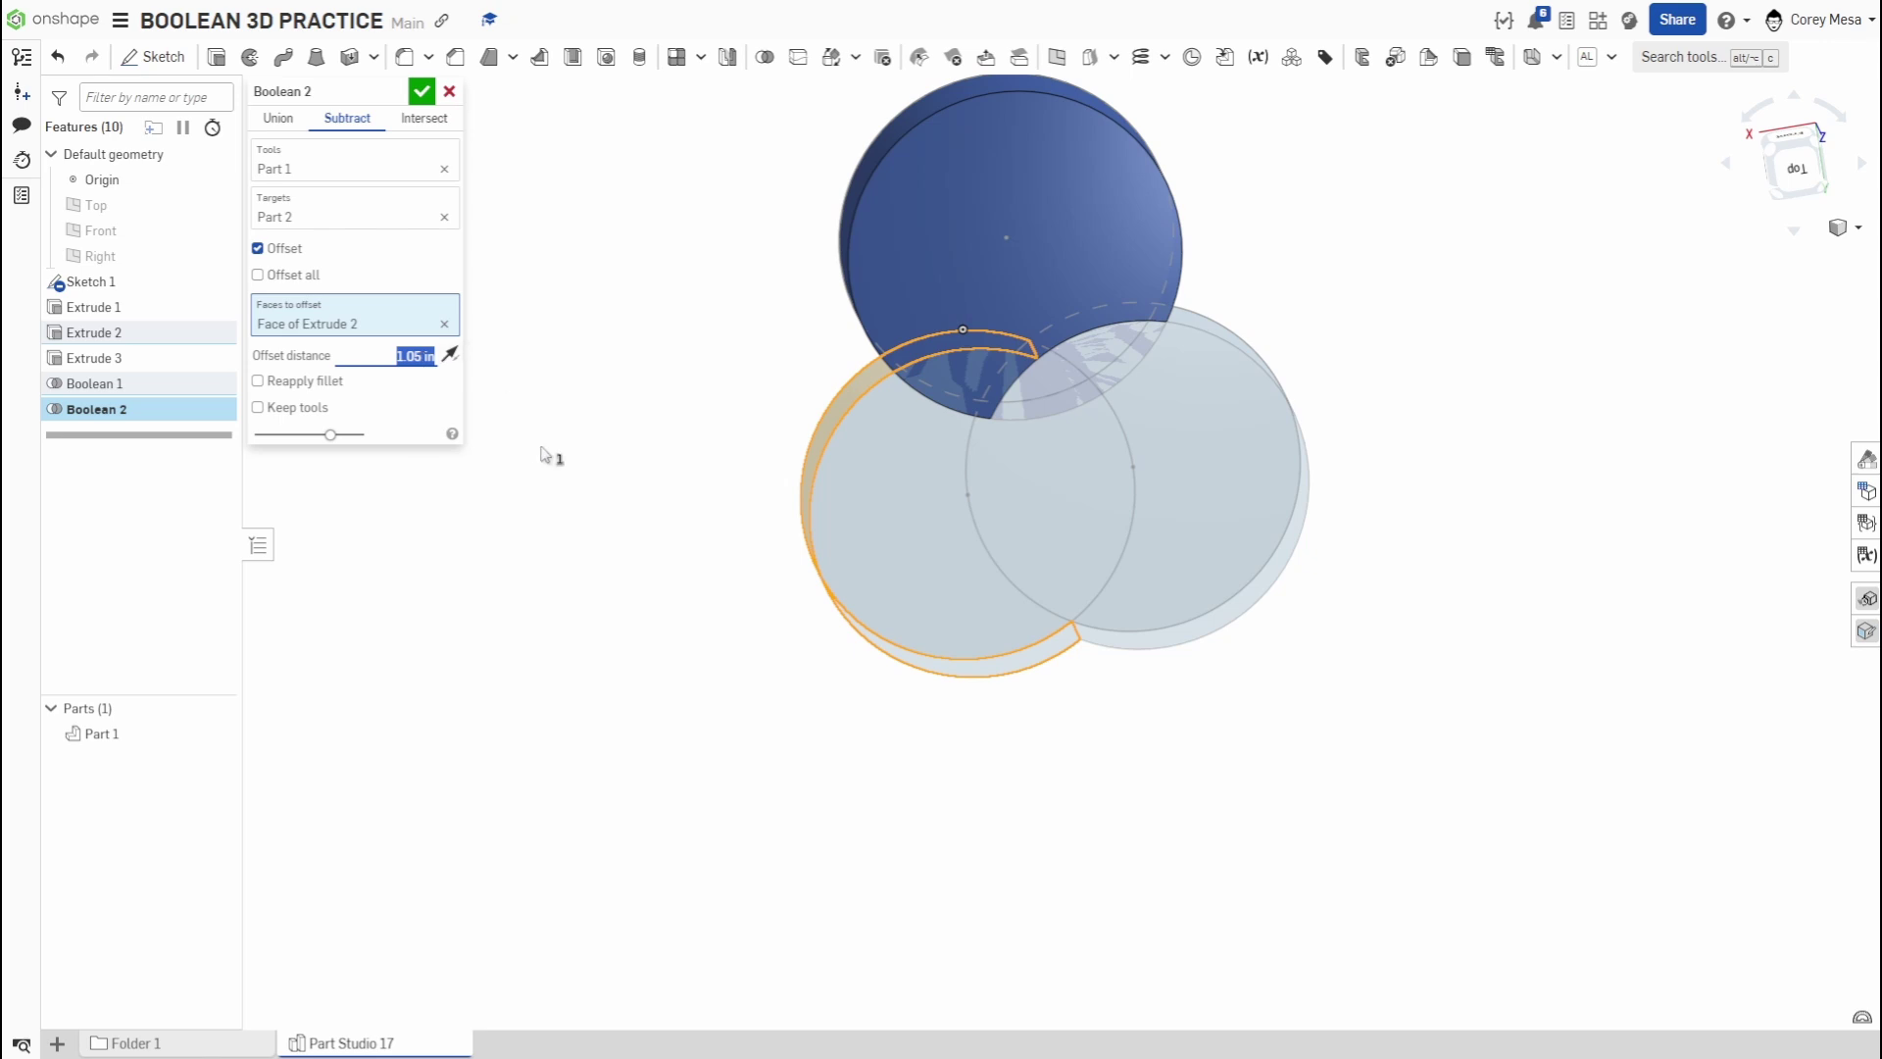
pyautogui.click(413, 356)
pyautogui.press('Return')
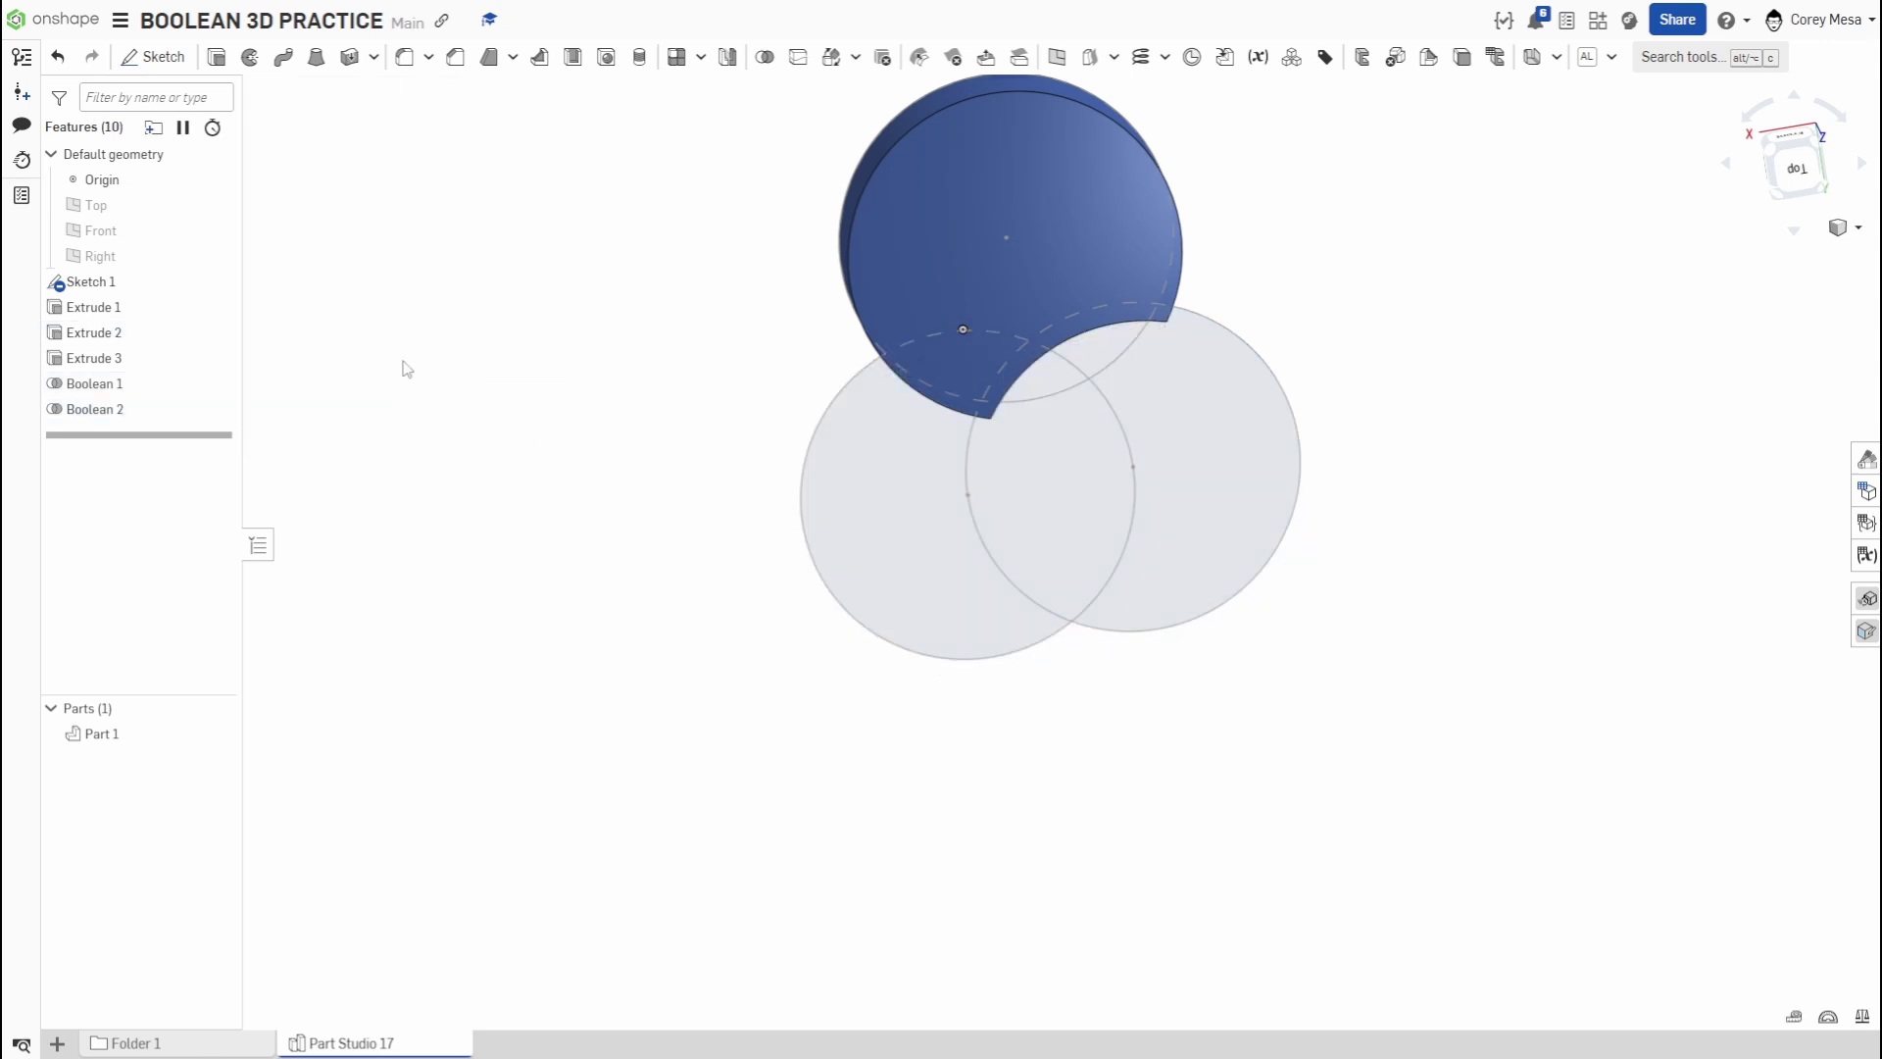
# - Reopen the Boolean 2 subtraction for editing and examine the offset cut up close and from another angle
pyautogui.doubleClick(163, 411)
pyautogui.moveTo(1134, 630); pyautogui.dragTo(1250, 554, button='right')
pyautogui.scroll(5, 1139, 543)
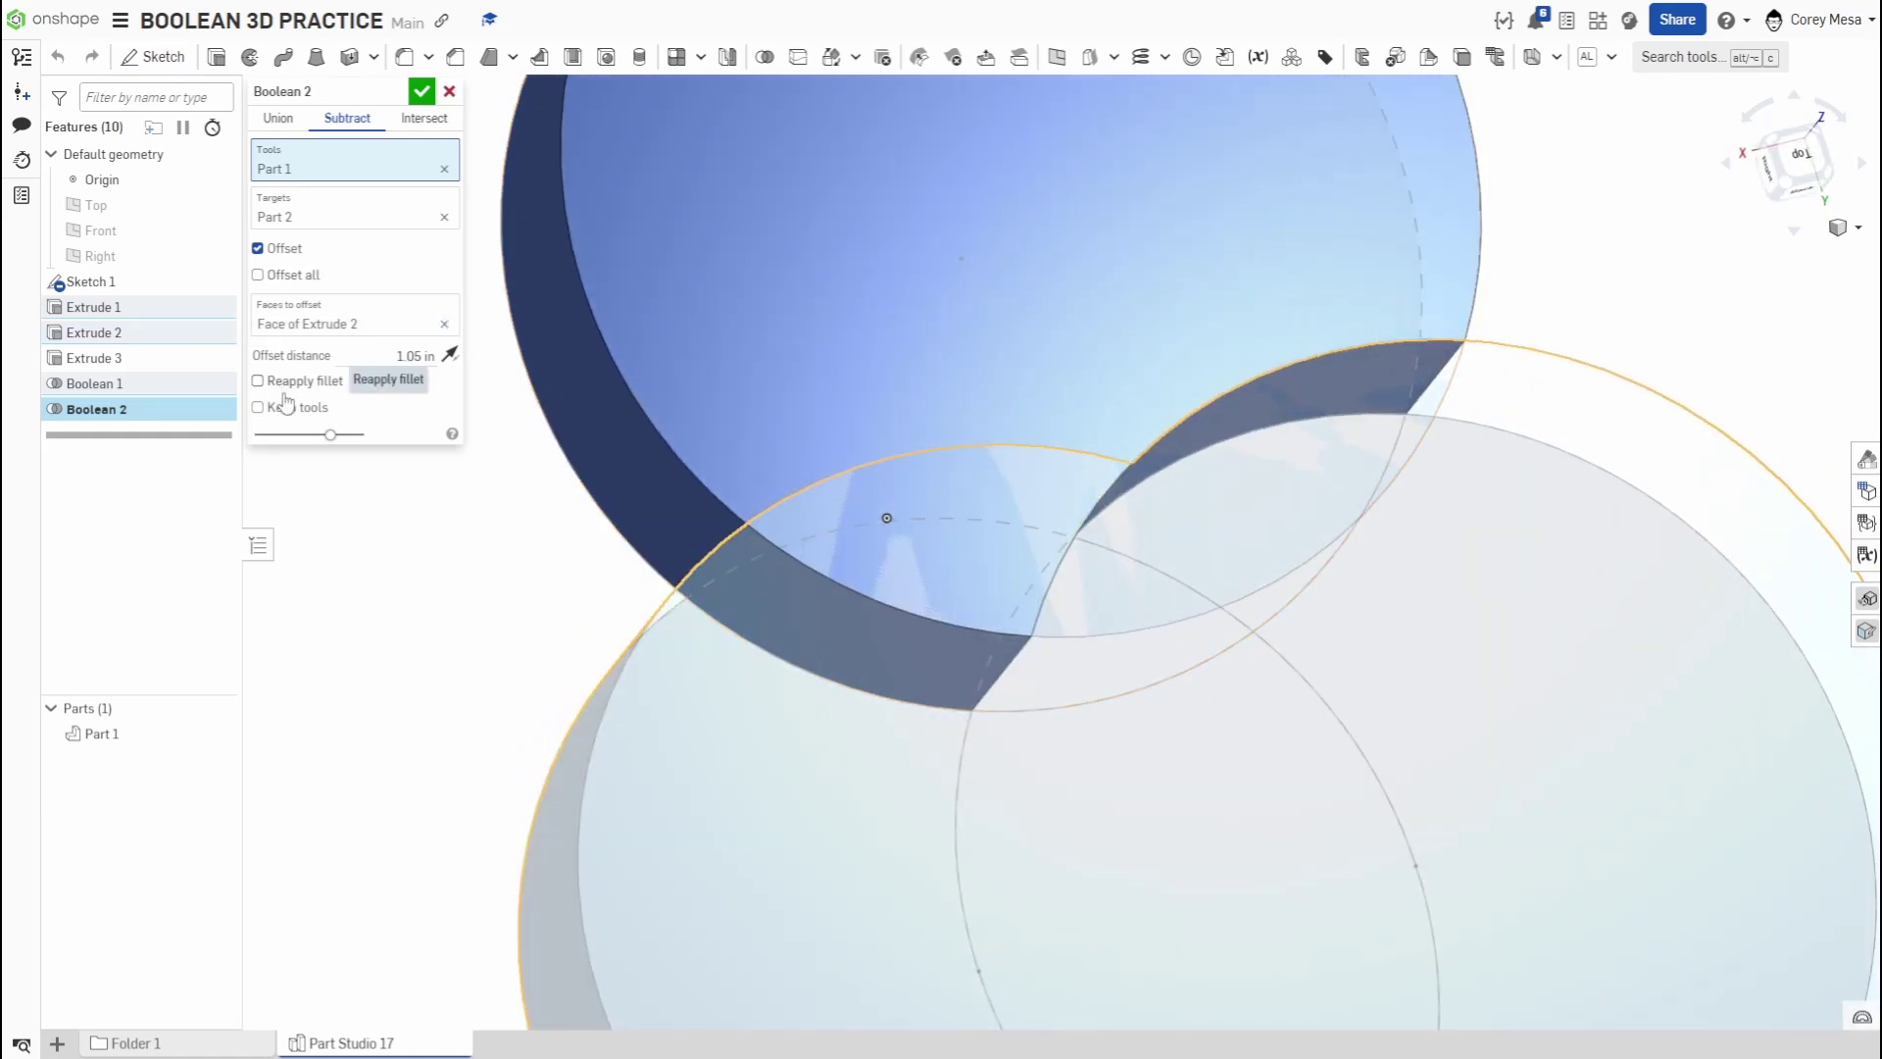
pyautogui.scroll(-4, 1315, 644)
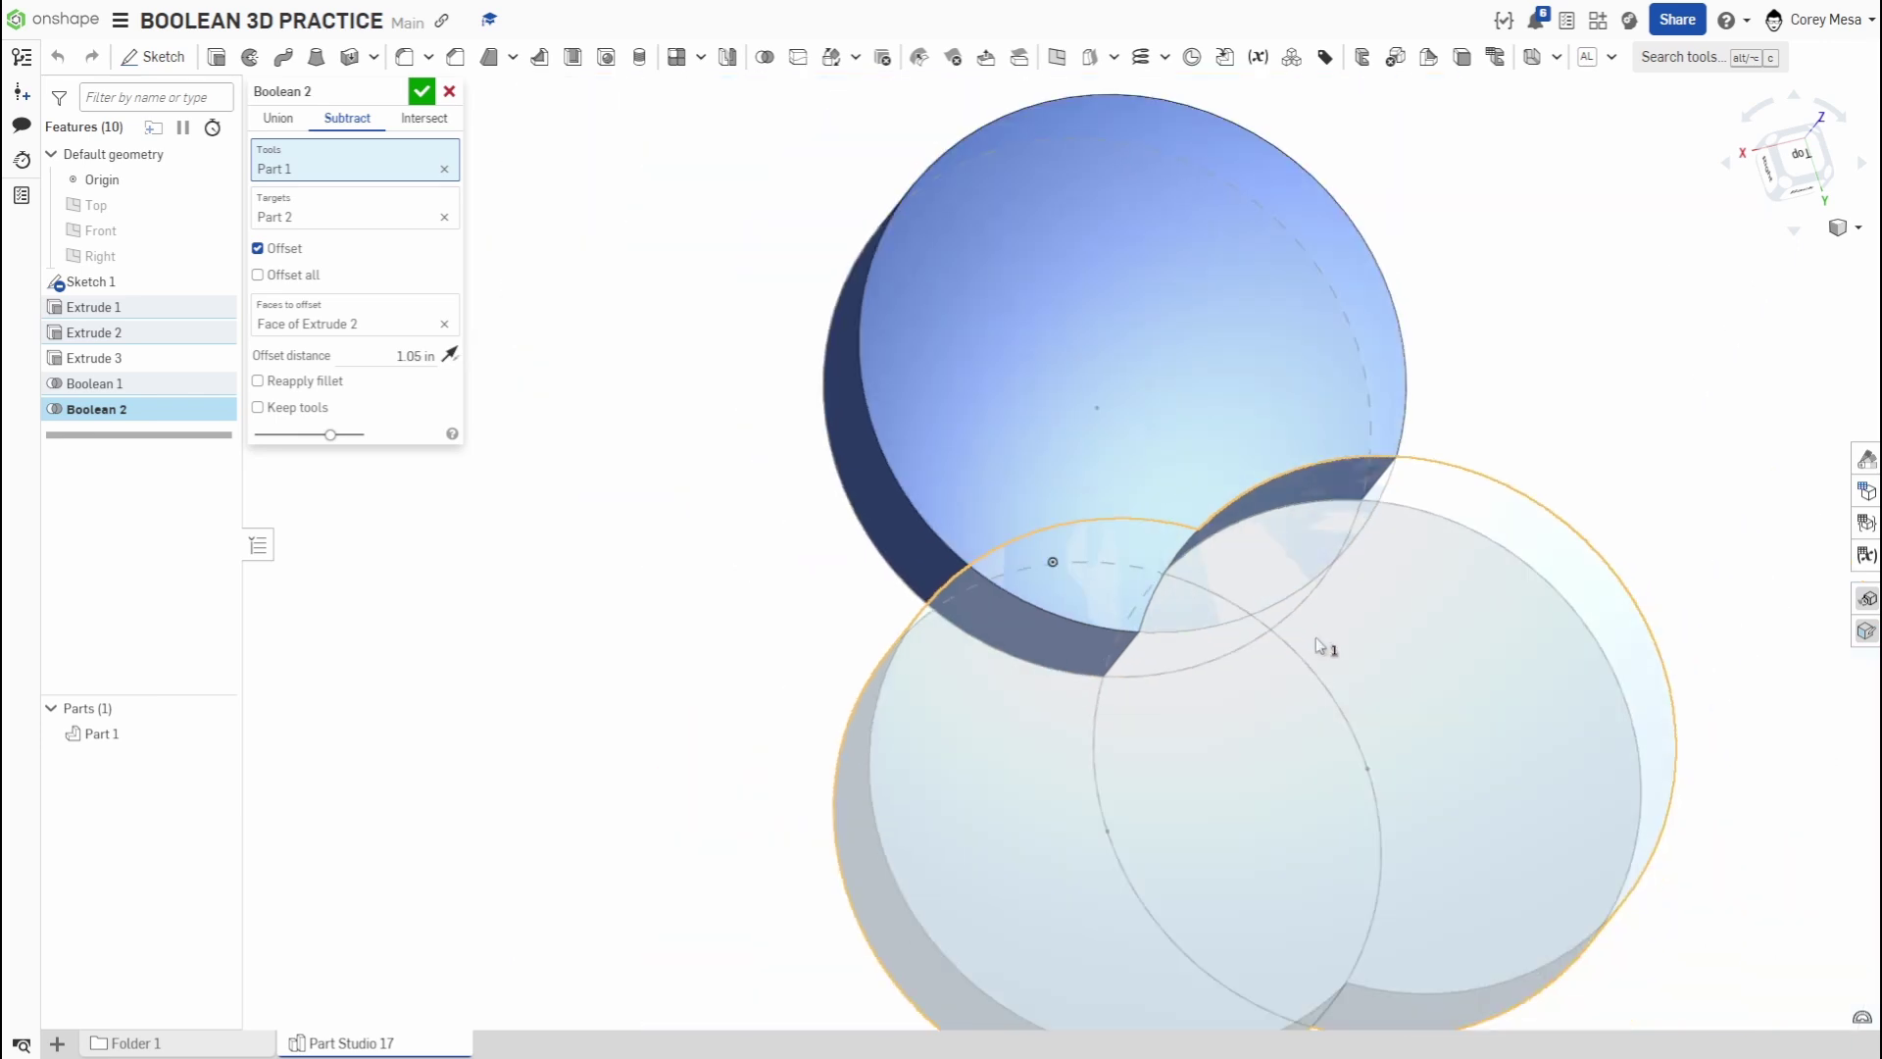
pyautogui.moveTo(1316, 644); pyautogui.dragTo(1293, 586, button='right')
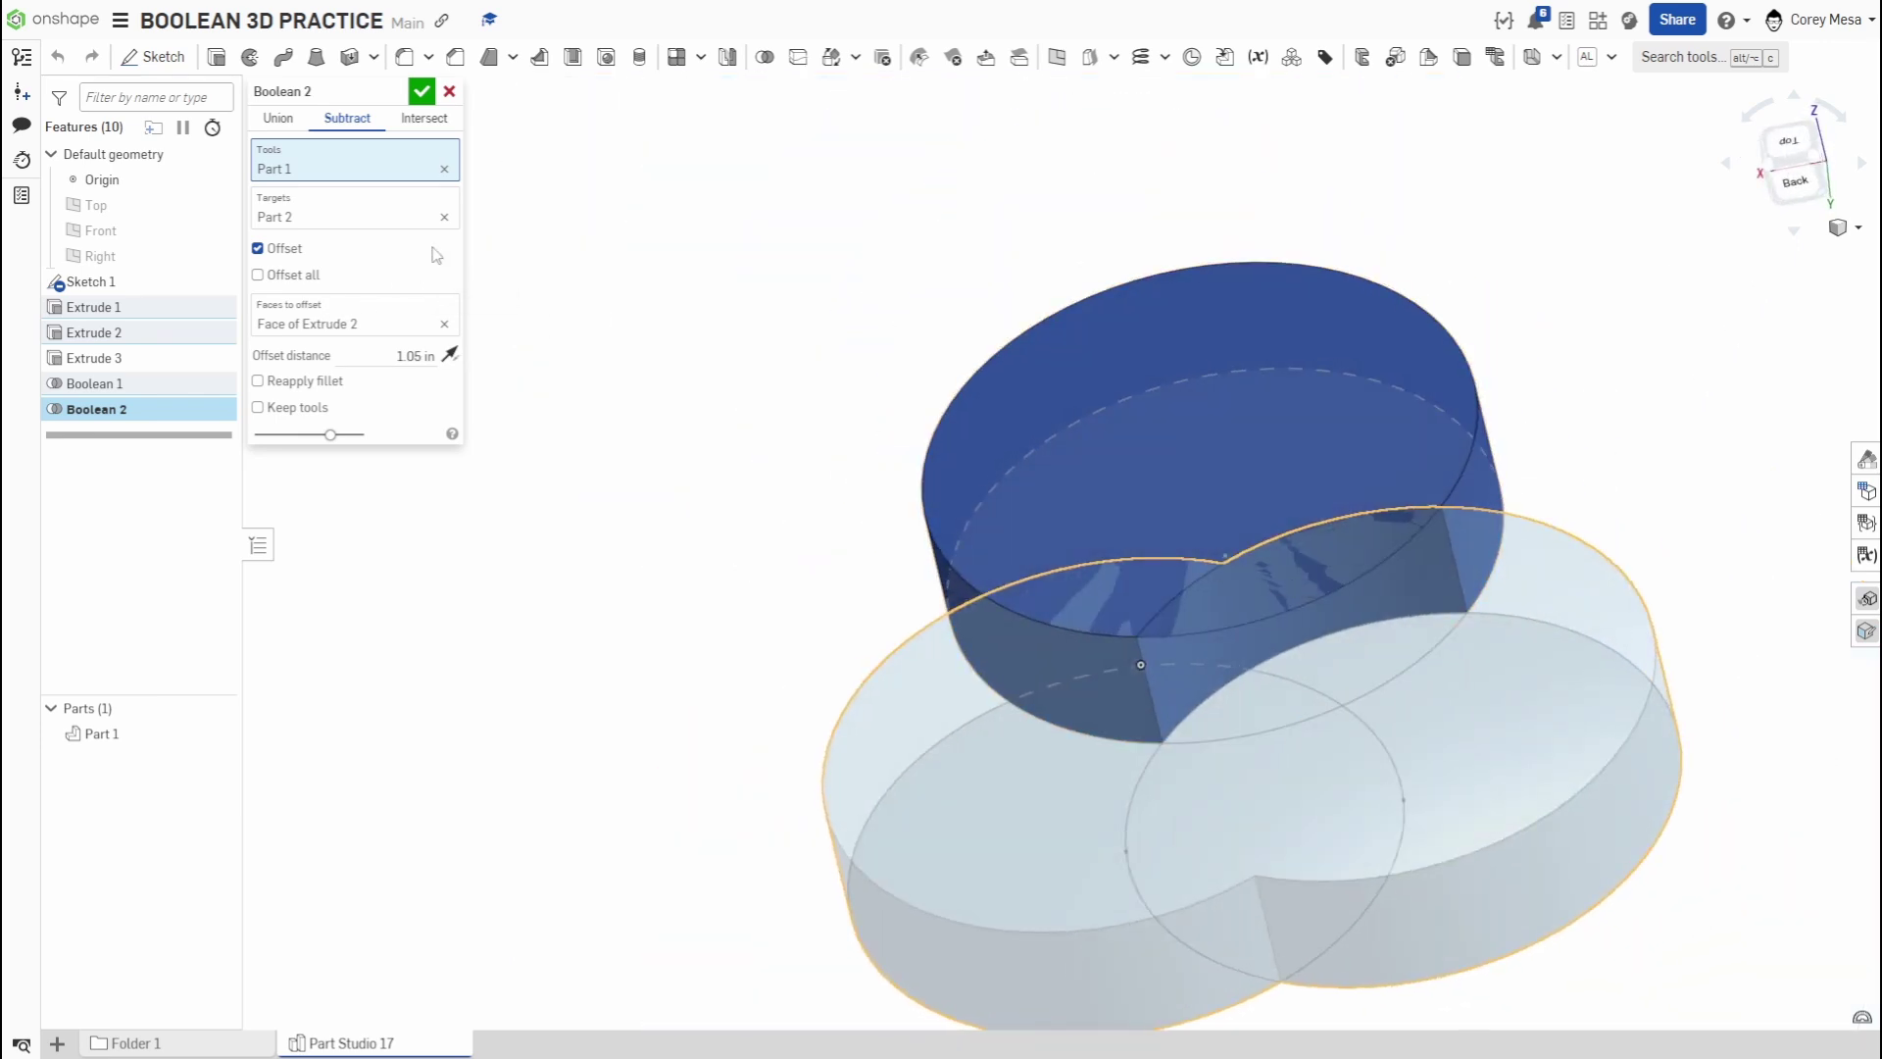
# - Replace the face to offset with the merged body's Extrude 1 side face and set the offset distance to 2 in
pyautogui.click(443, 323)
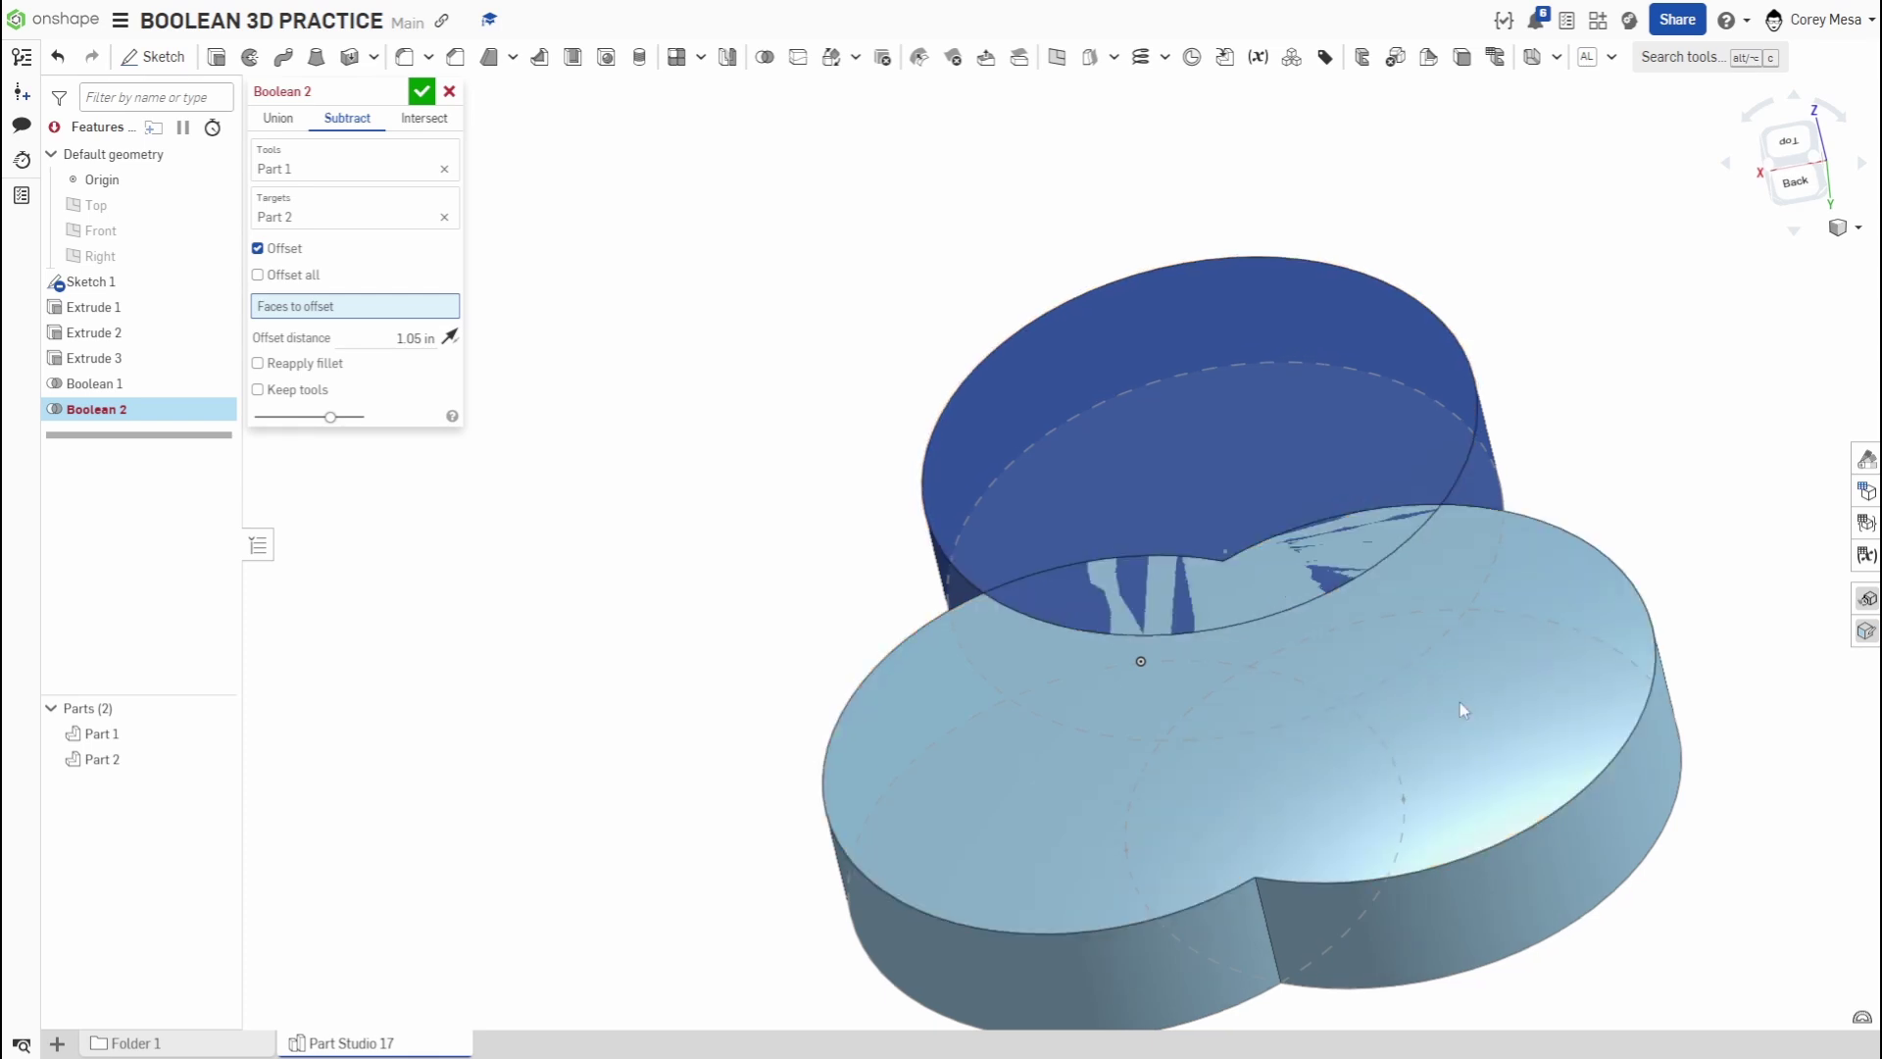
pyautogui.moveTo(1460, 702); pyautogui.dragTo(1372, 751, button='right')
pyautogui.click(1608, 644)
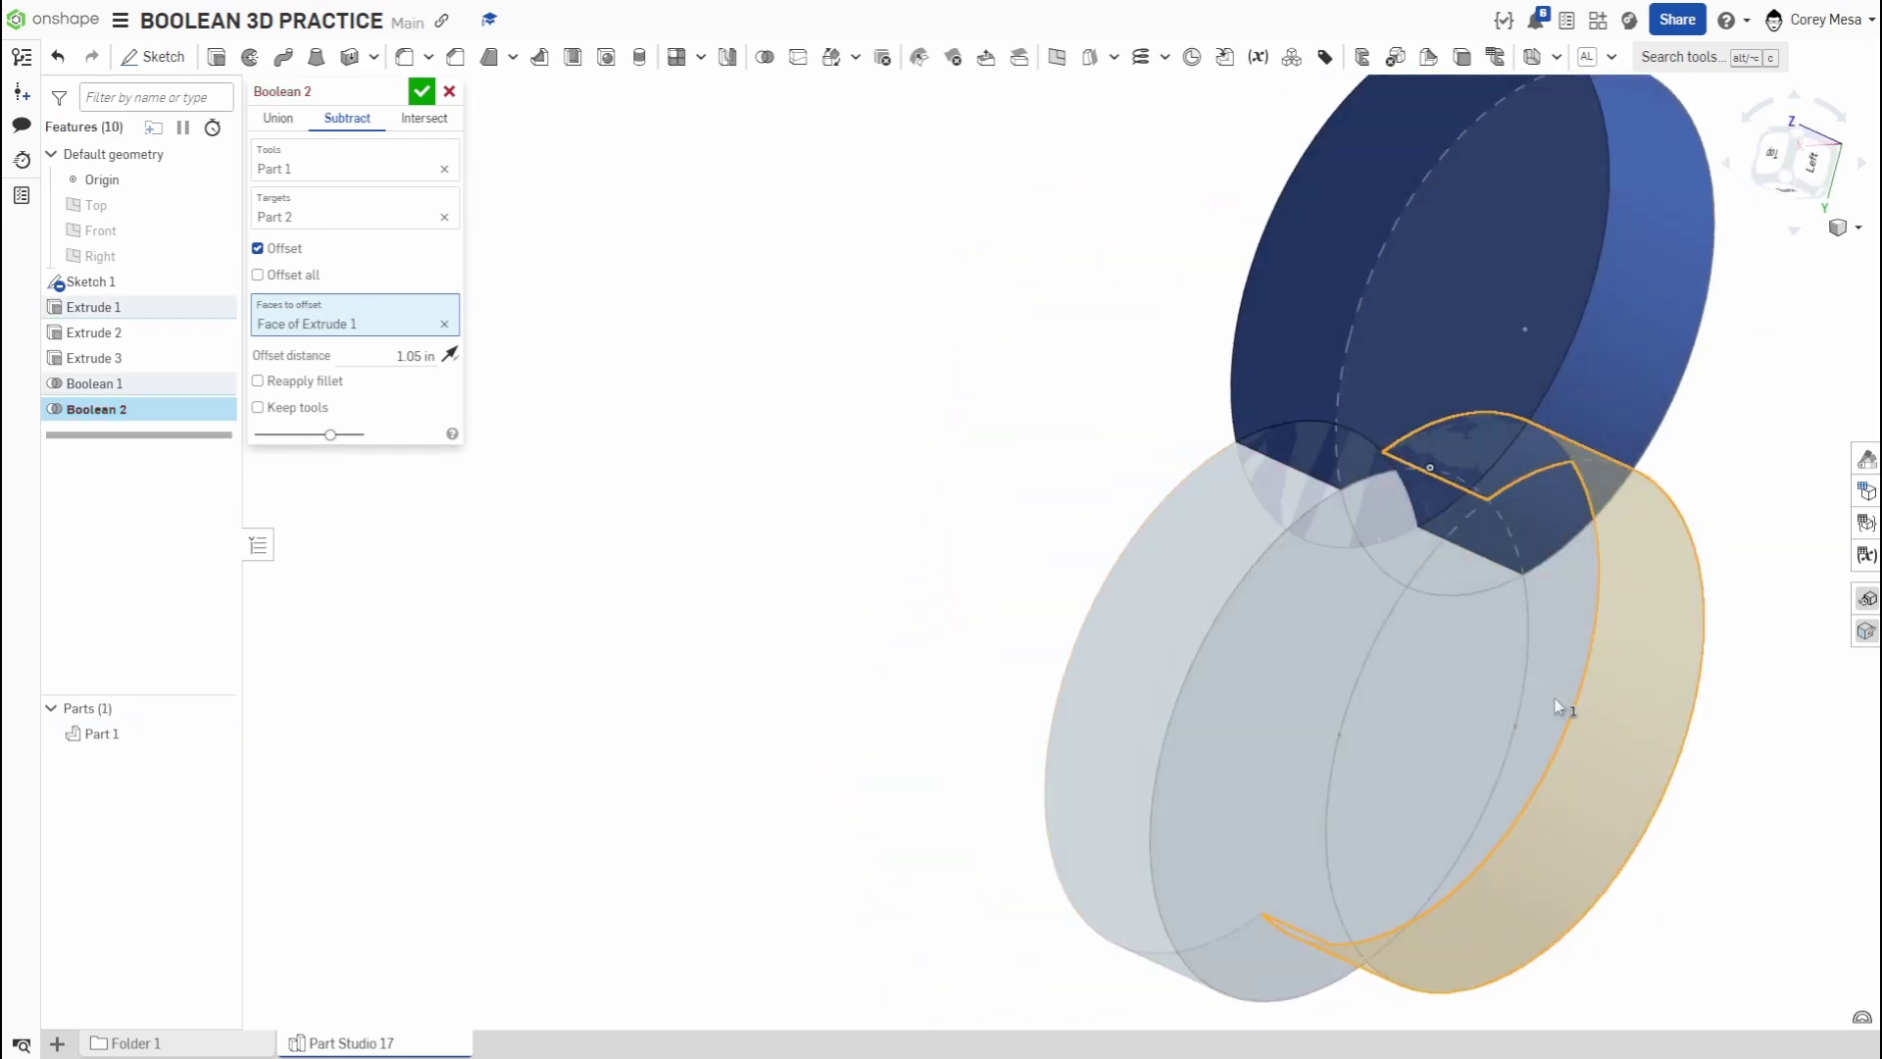
pyautogui.moveTo(1563, 705); pyautogui.dragTo(1554, 672, button='right')
pyautogui.moveTo(1134, 546); pyautogui.dragTo(1162, 602, button='right')
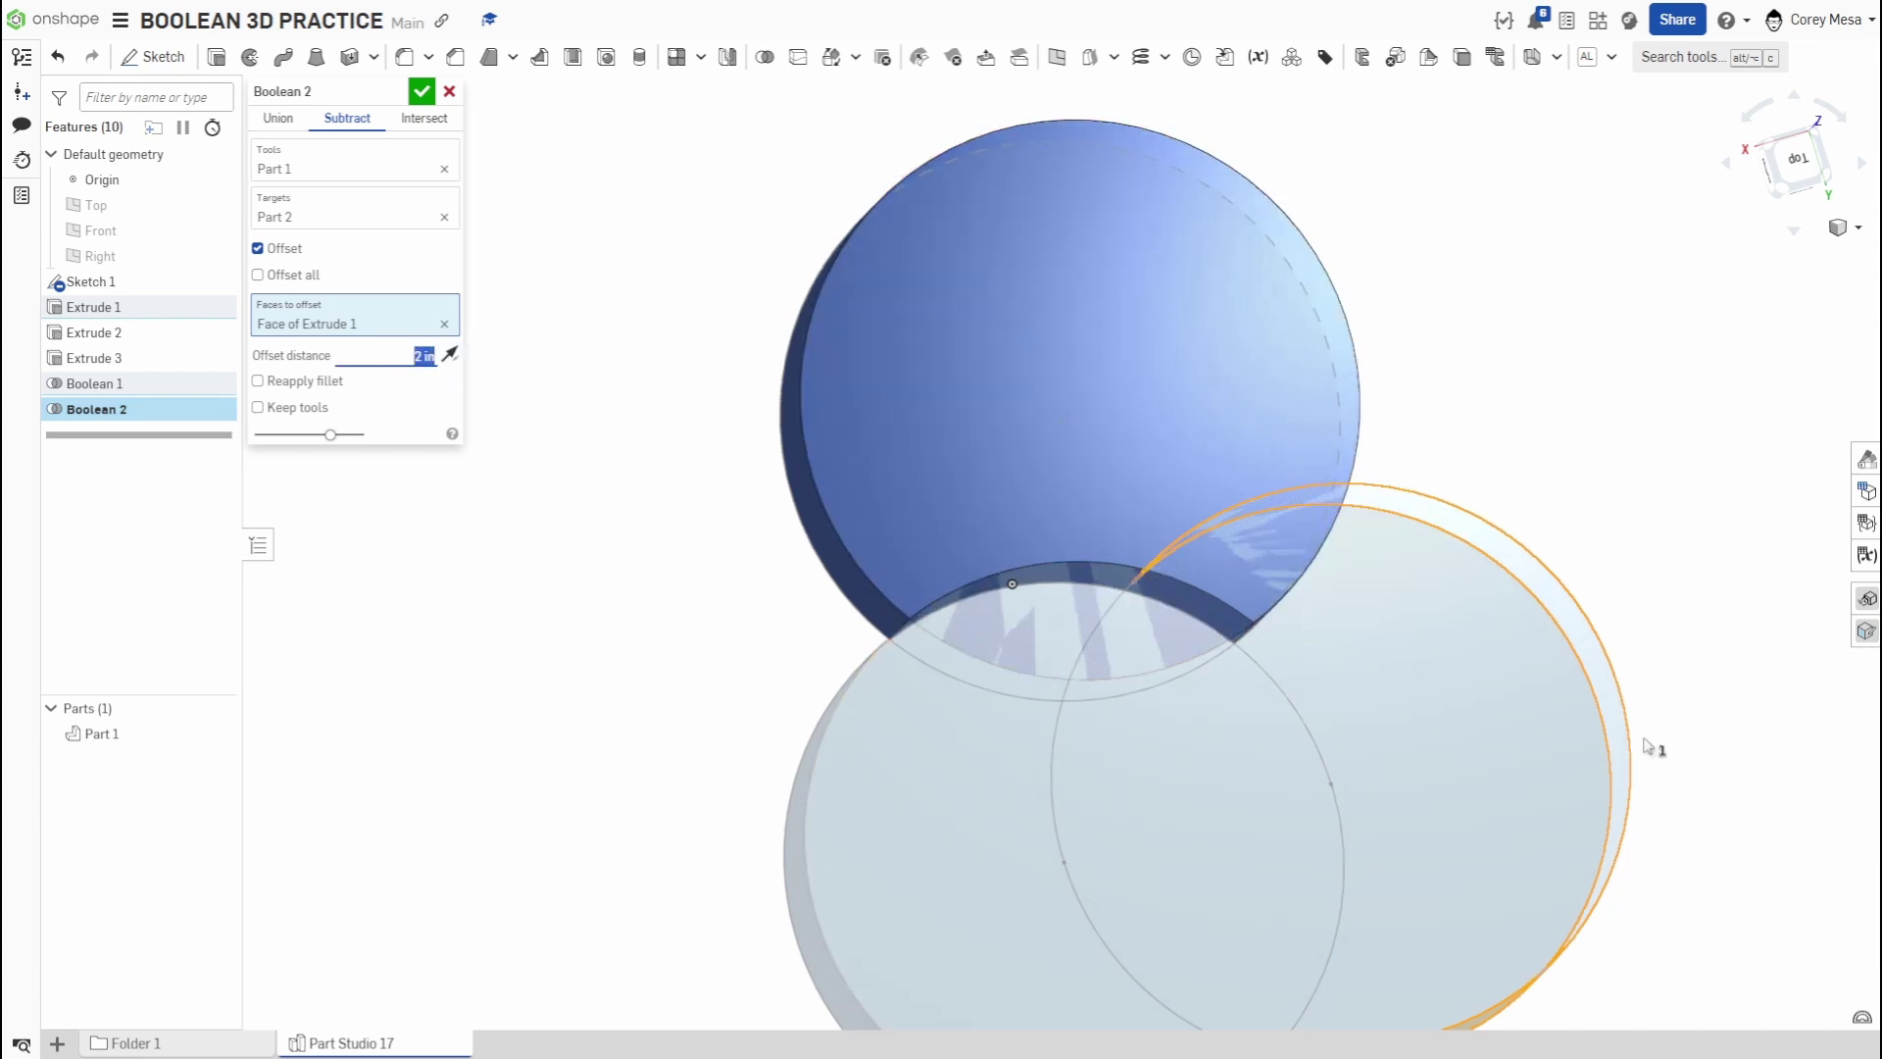
pyautogui.moveTo(1650, 747); pyautogui.dragTo(1558, 666, button='right')
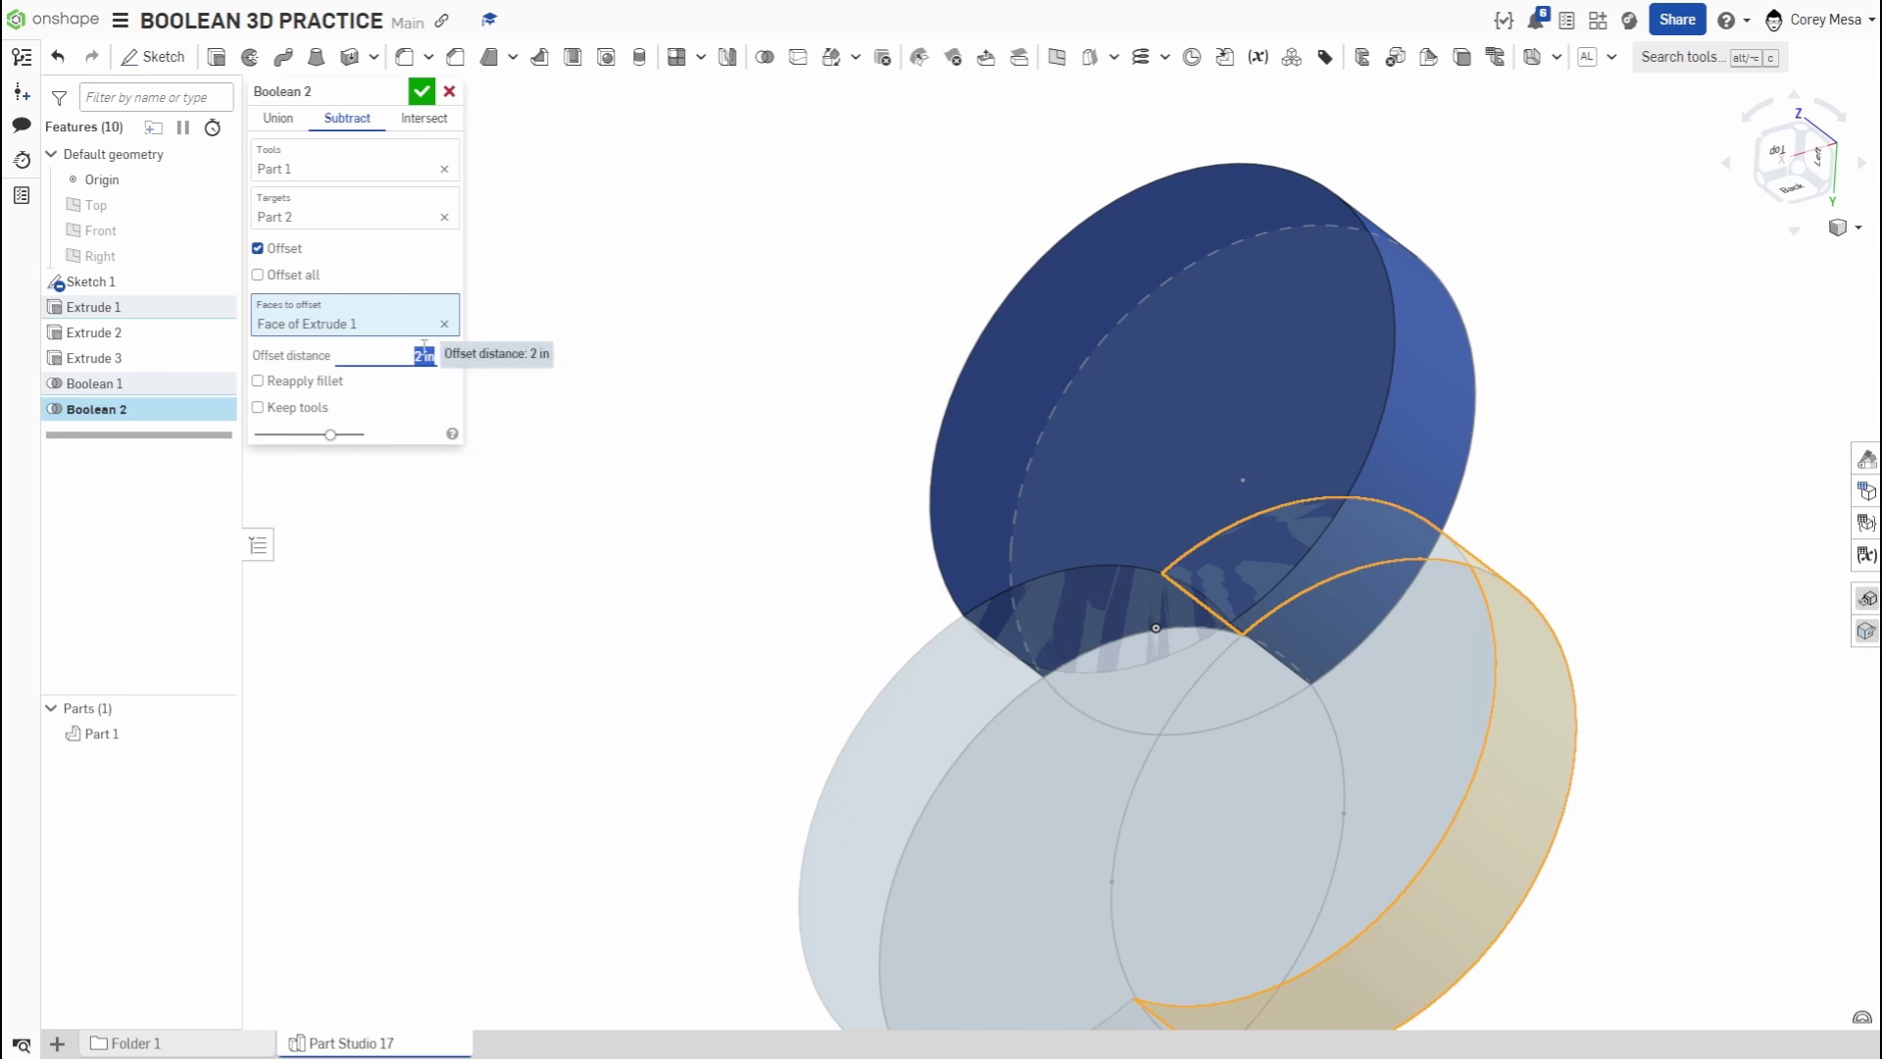
# - Try reversing the direction of the 2 in offset on the Extrude 1 side face, and restore it
pyautogui.click(449, 354)
pyautogui.moveTo(1275, 677); pyautogui.dragTo(1352, 720, button='right')
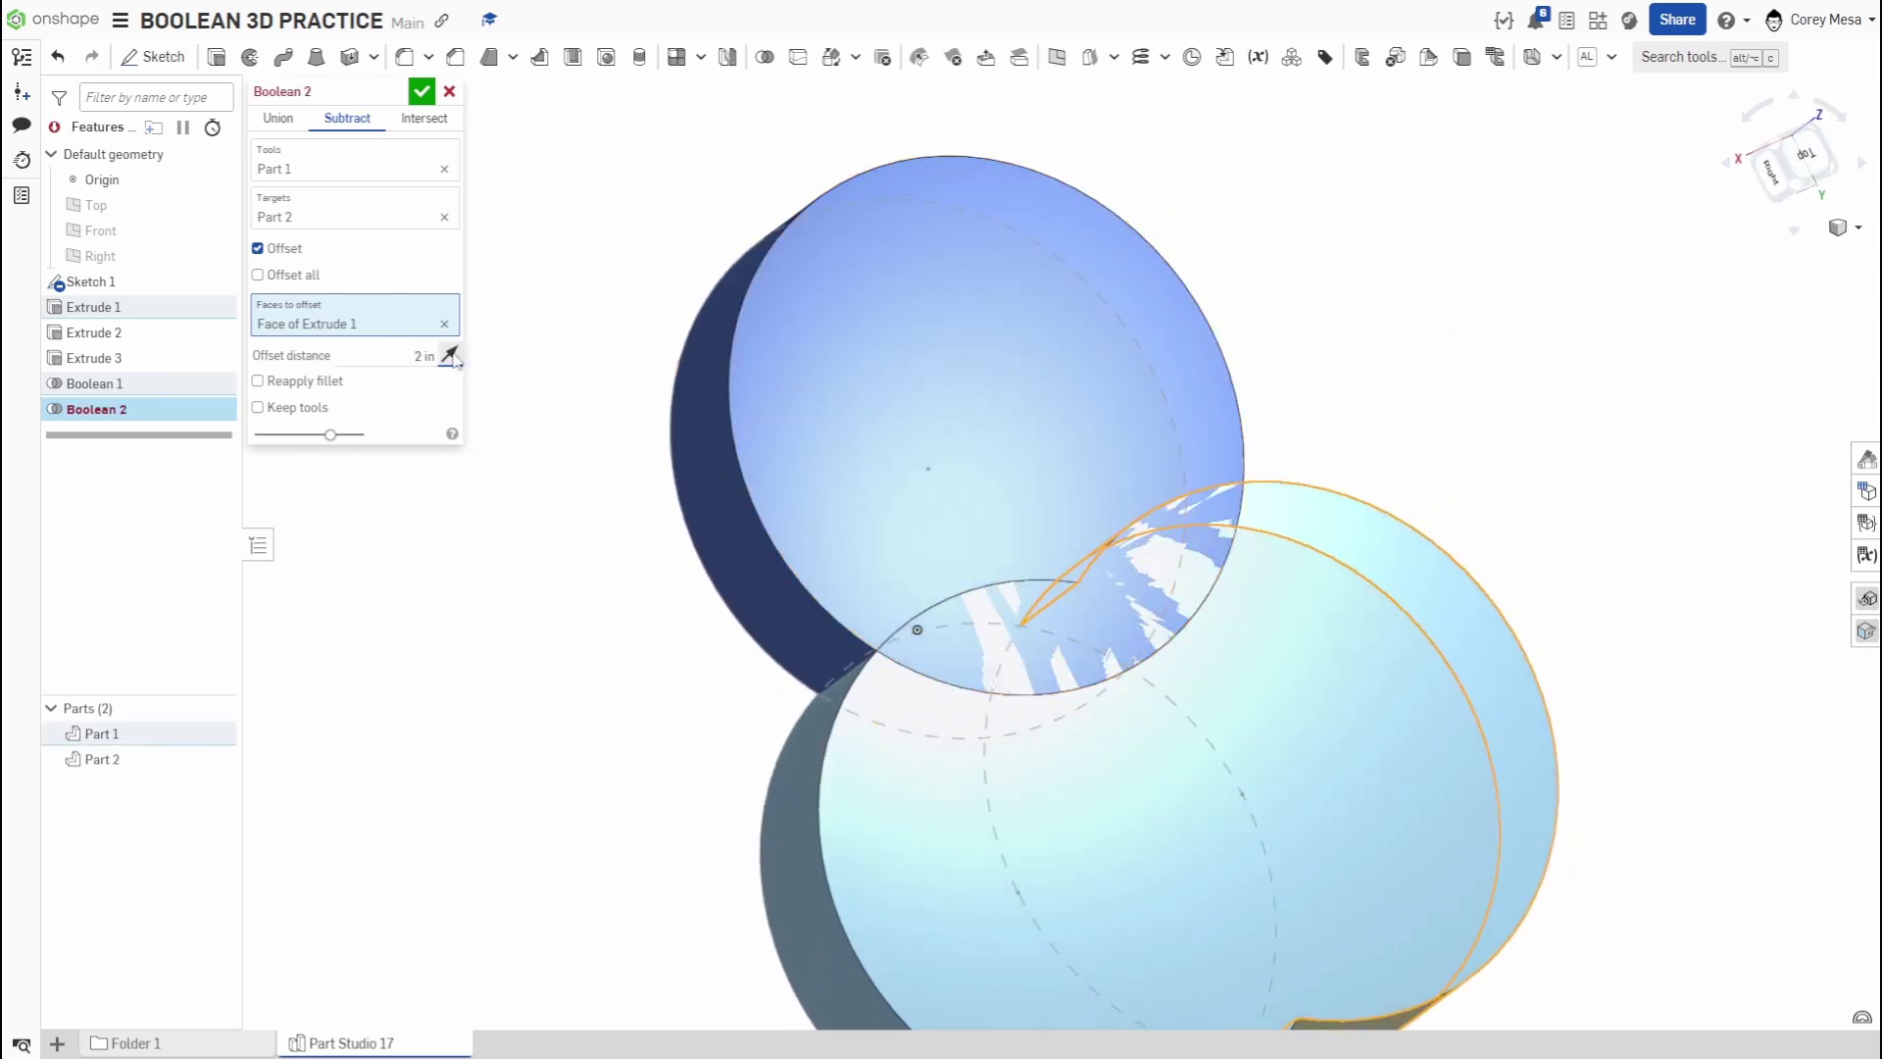
pyautogui.moveTo(1529, 912); pyautogui.dragTo(1421, 833, button='right')
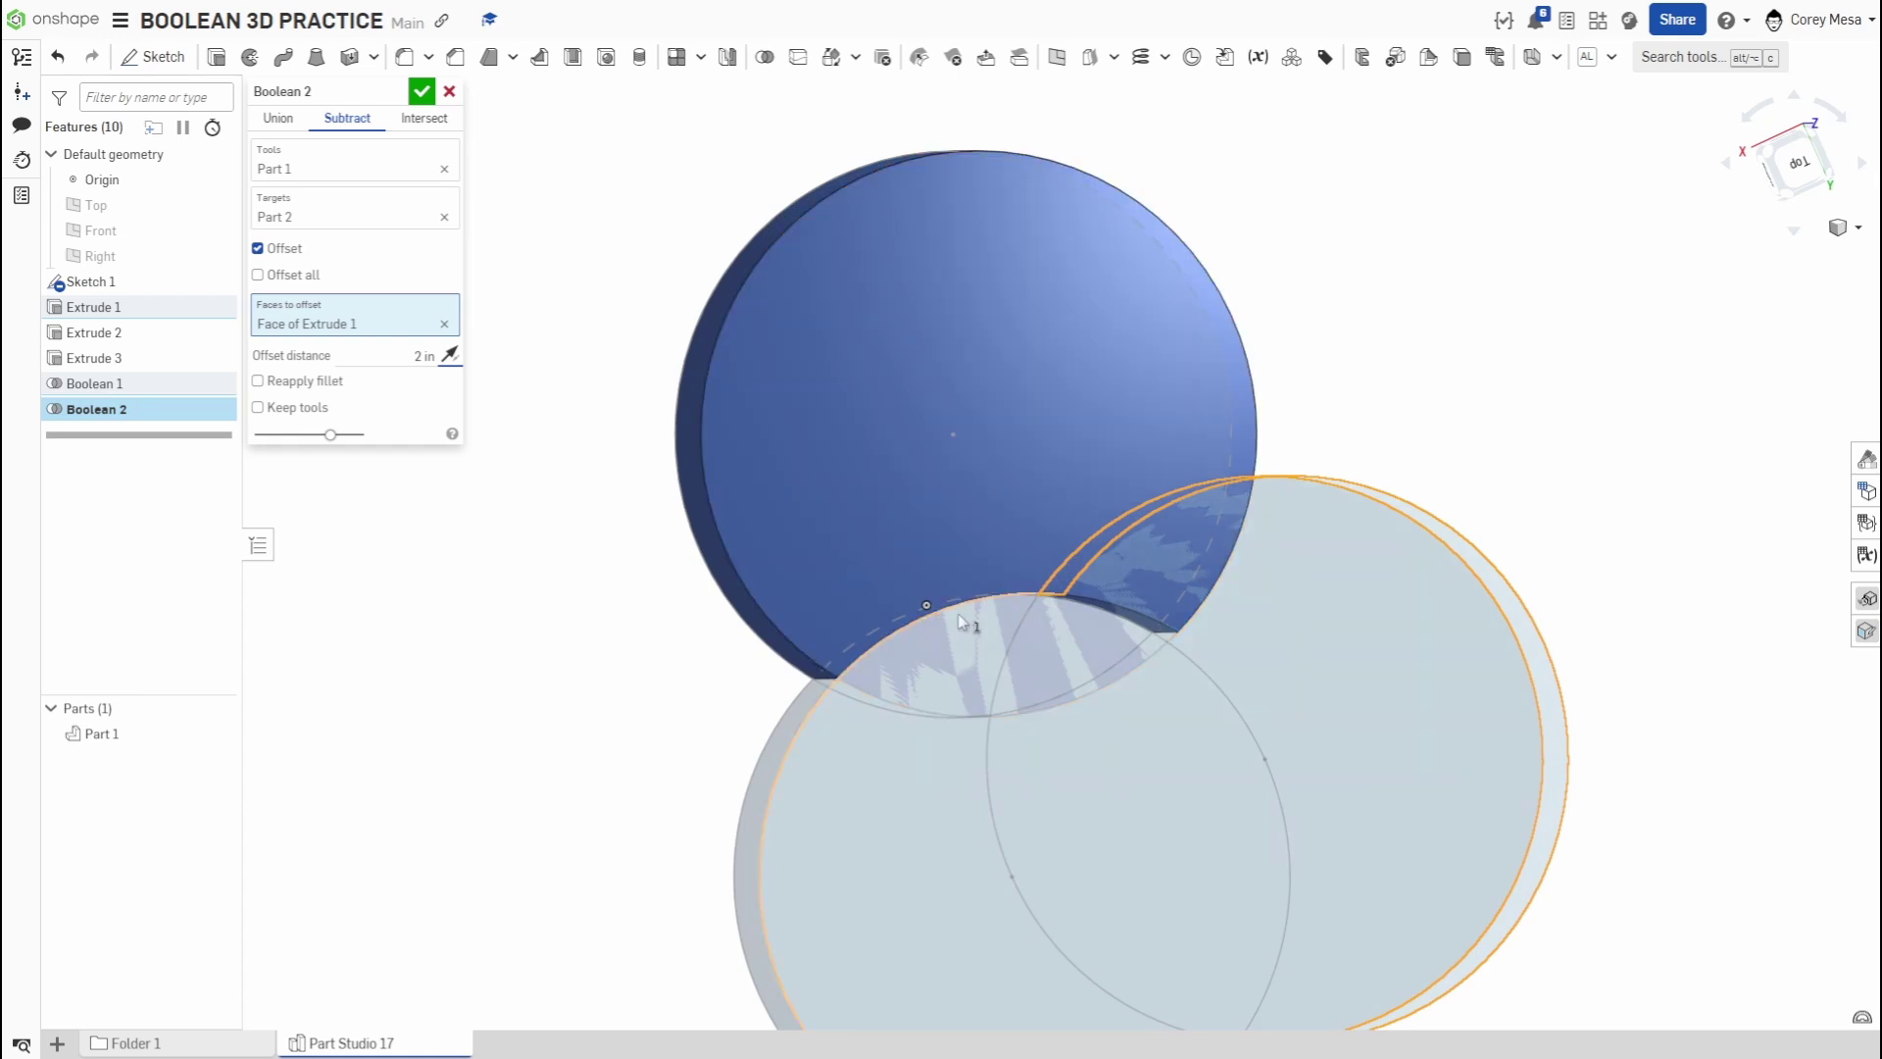
# - Set the offset distance to 3 in and flip the offset direction back and forth, leaving it reversed
pyautogui.click(401, 357)
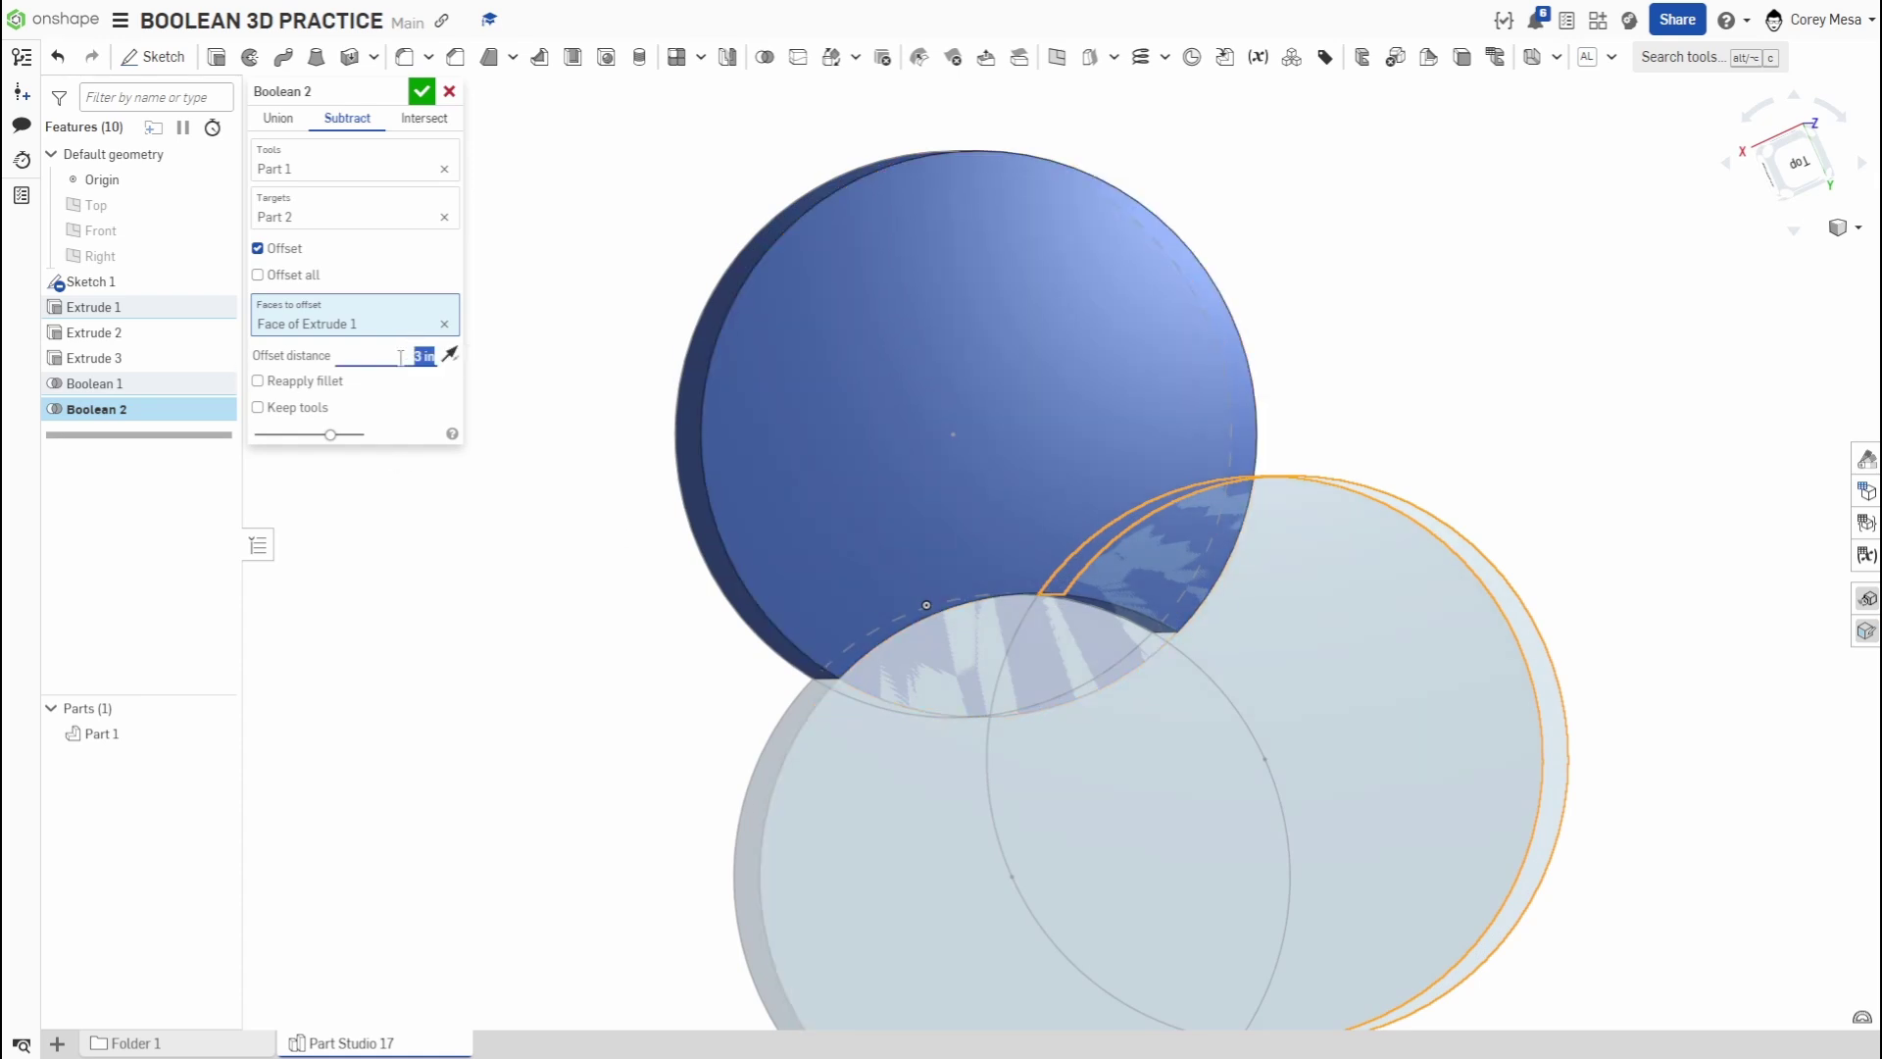
pyautogui.click(451, 355)
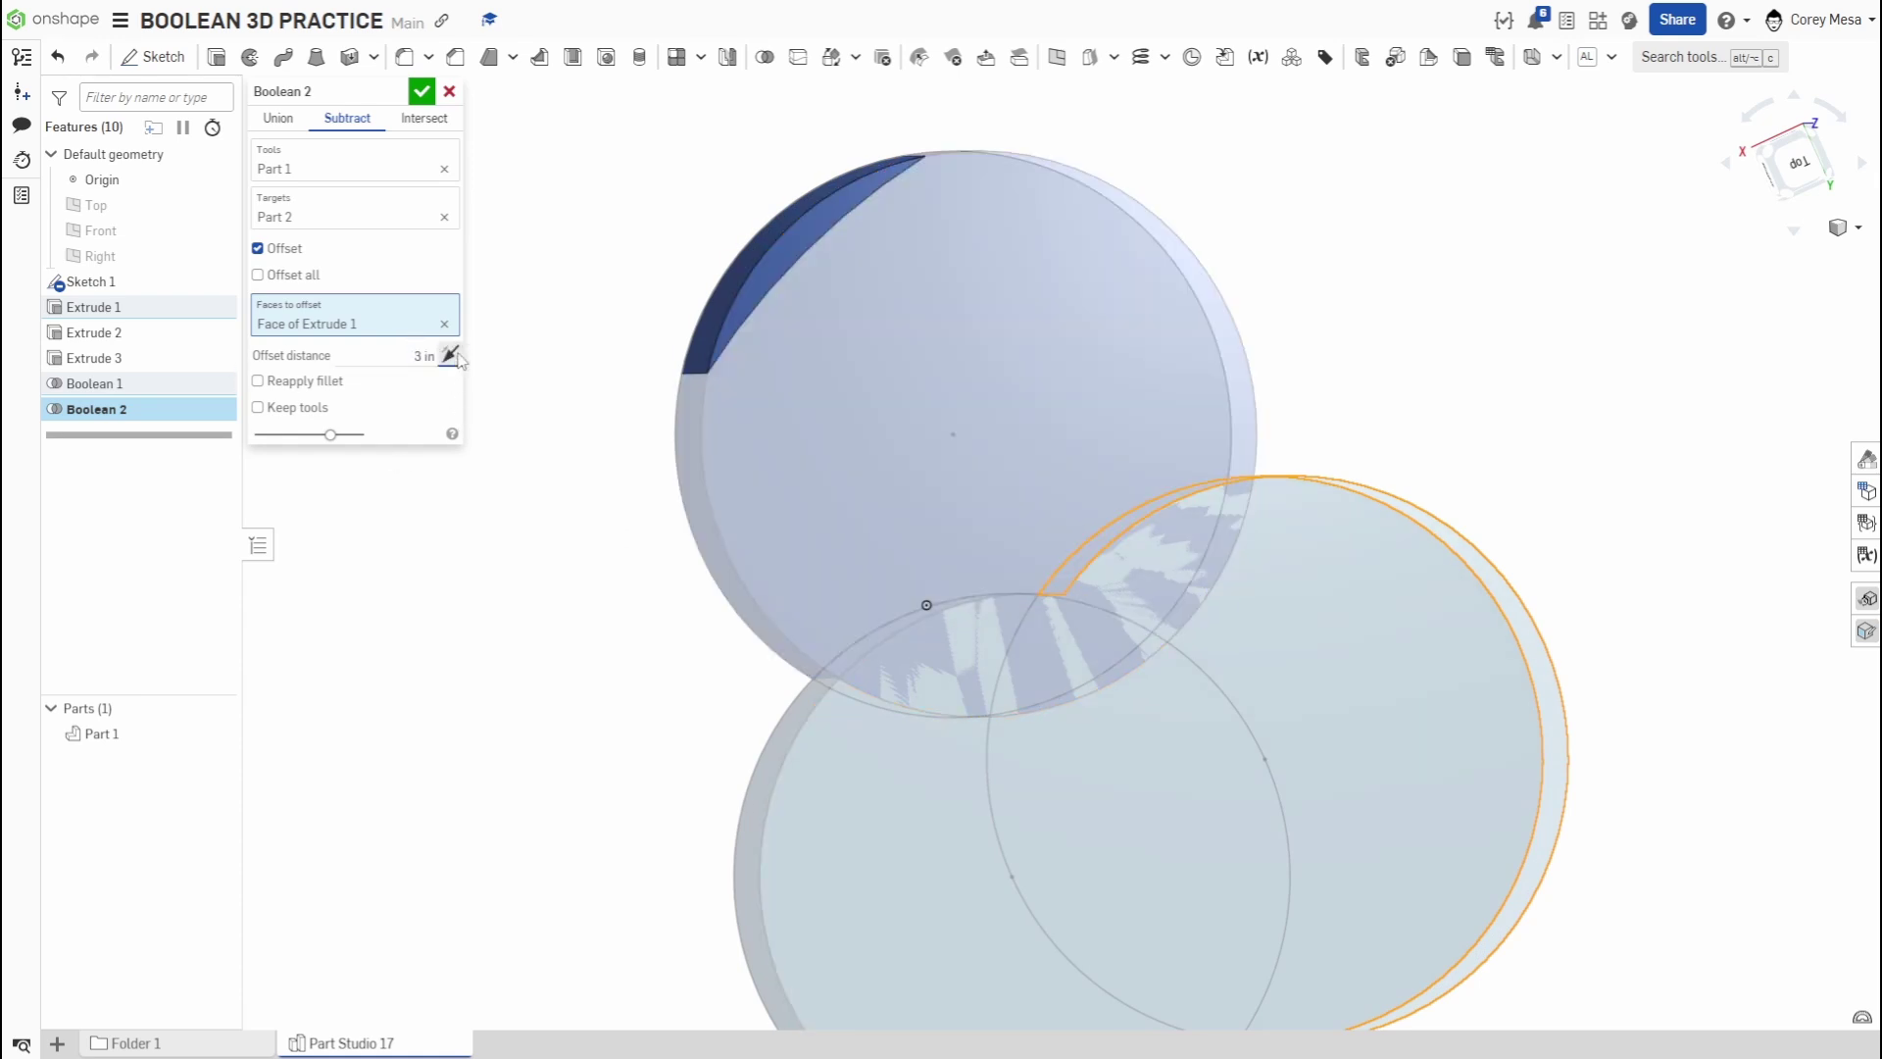
pyautogui.click(457, 359)
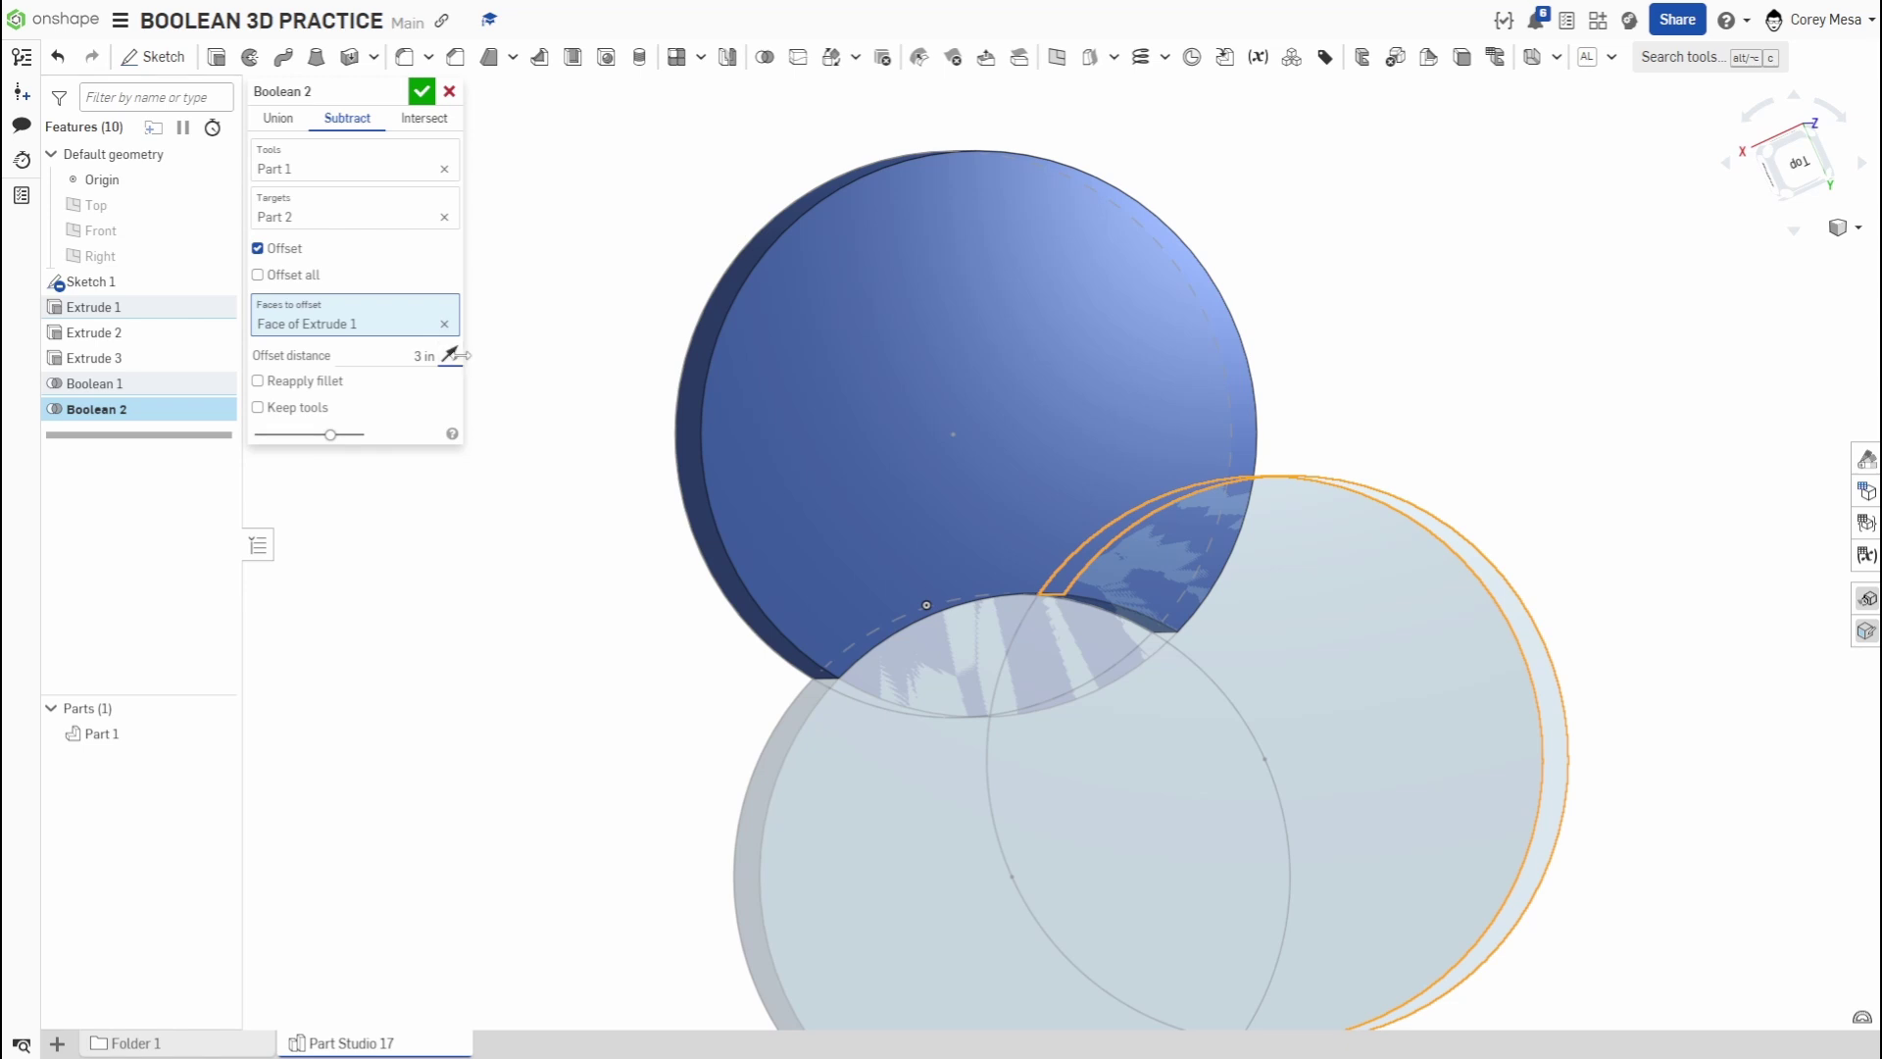
pyautogui.click(451, 357)
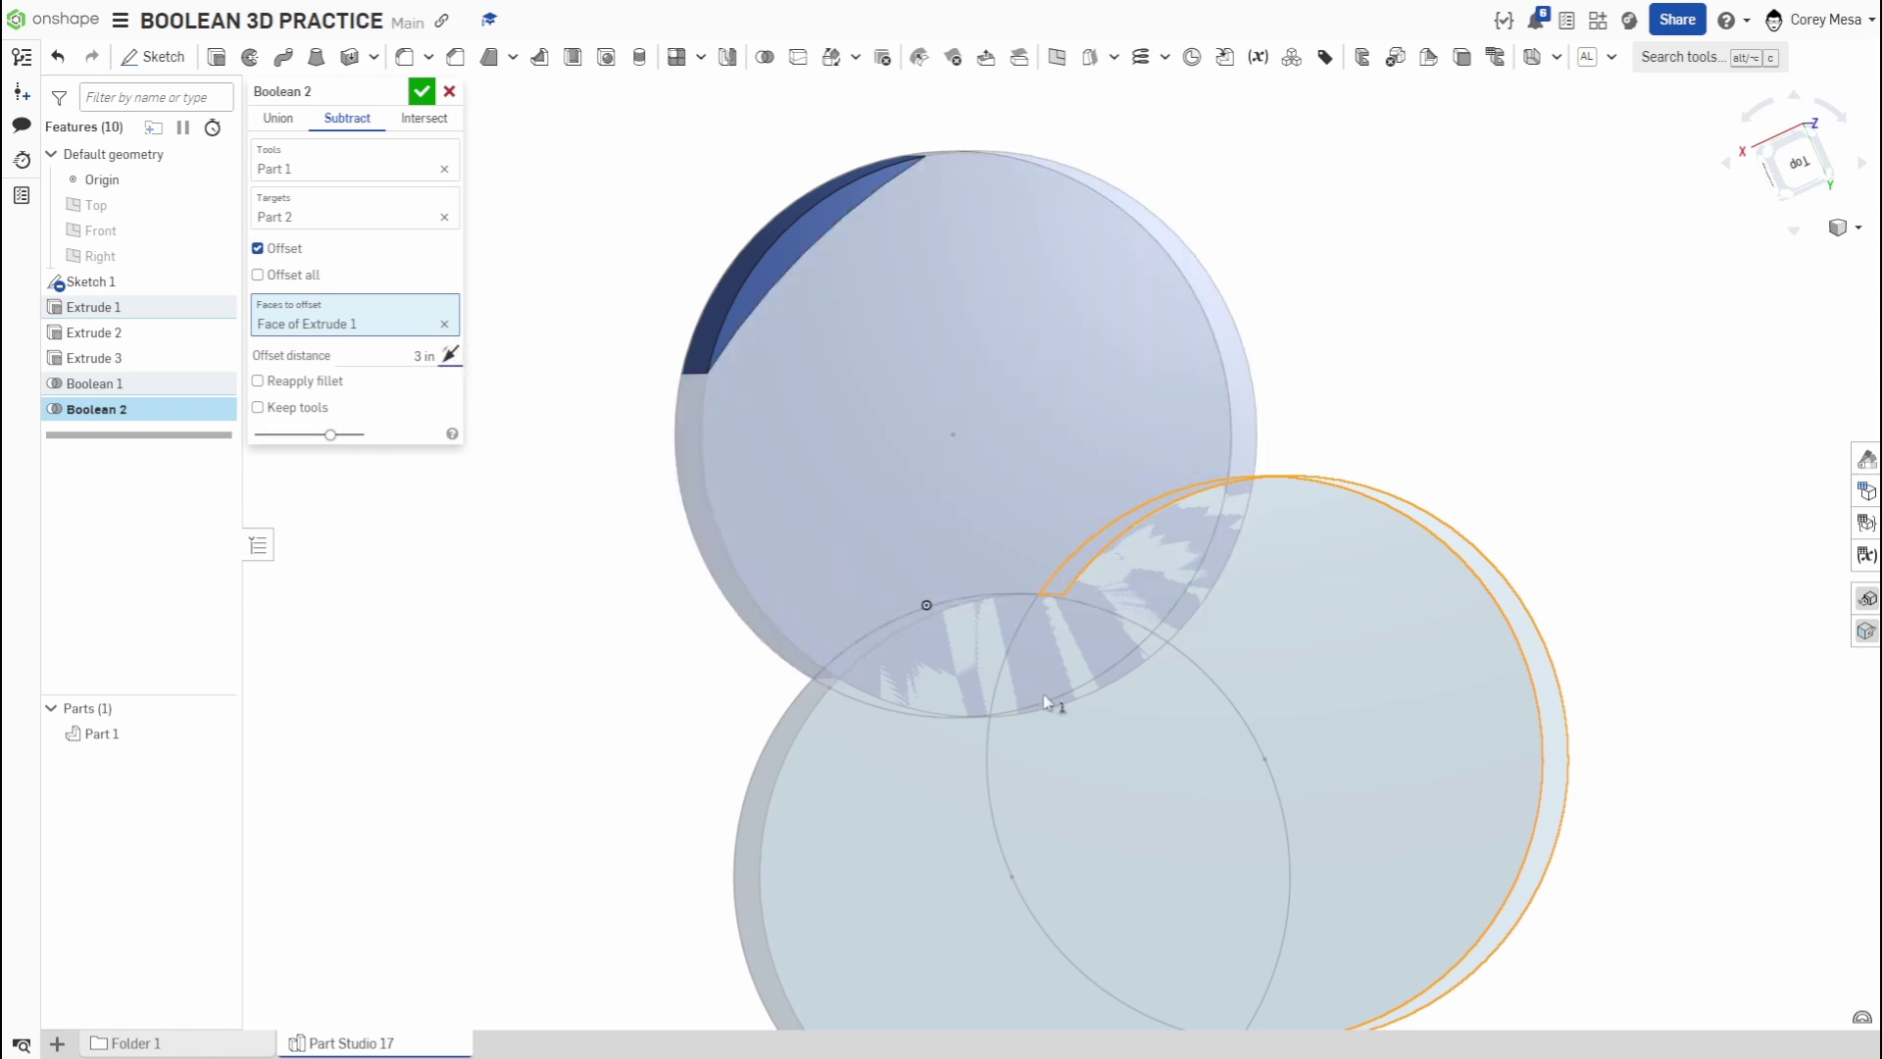
# - Turn off the offset option so the merged body is subtracted from the disc without any face offset
pyautogui.moveTo(1043, 694); pyautogui.dragTo(1101, 757, button='right')
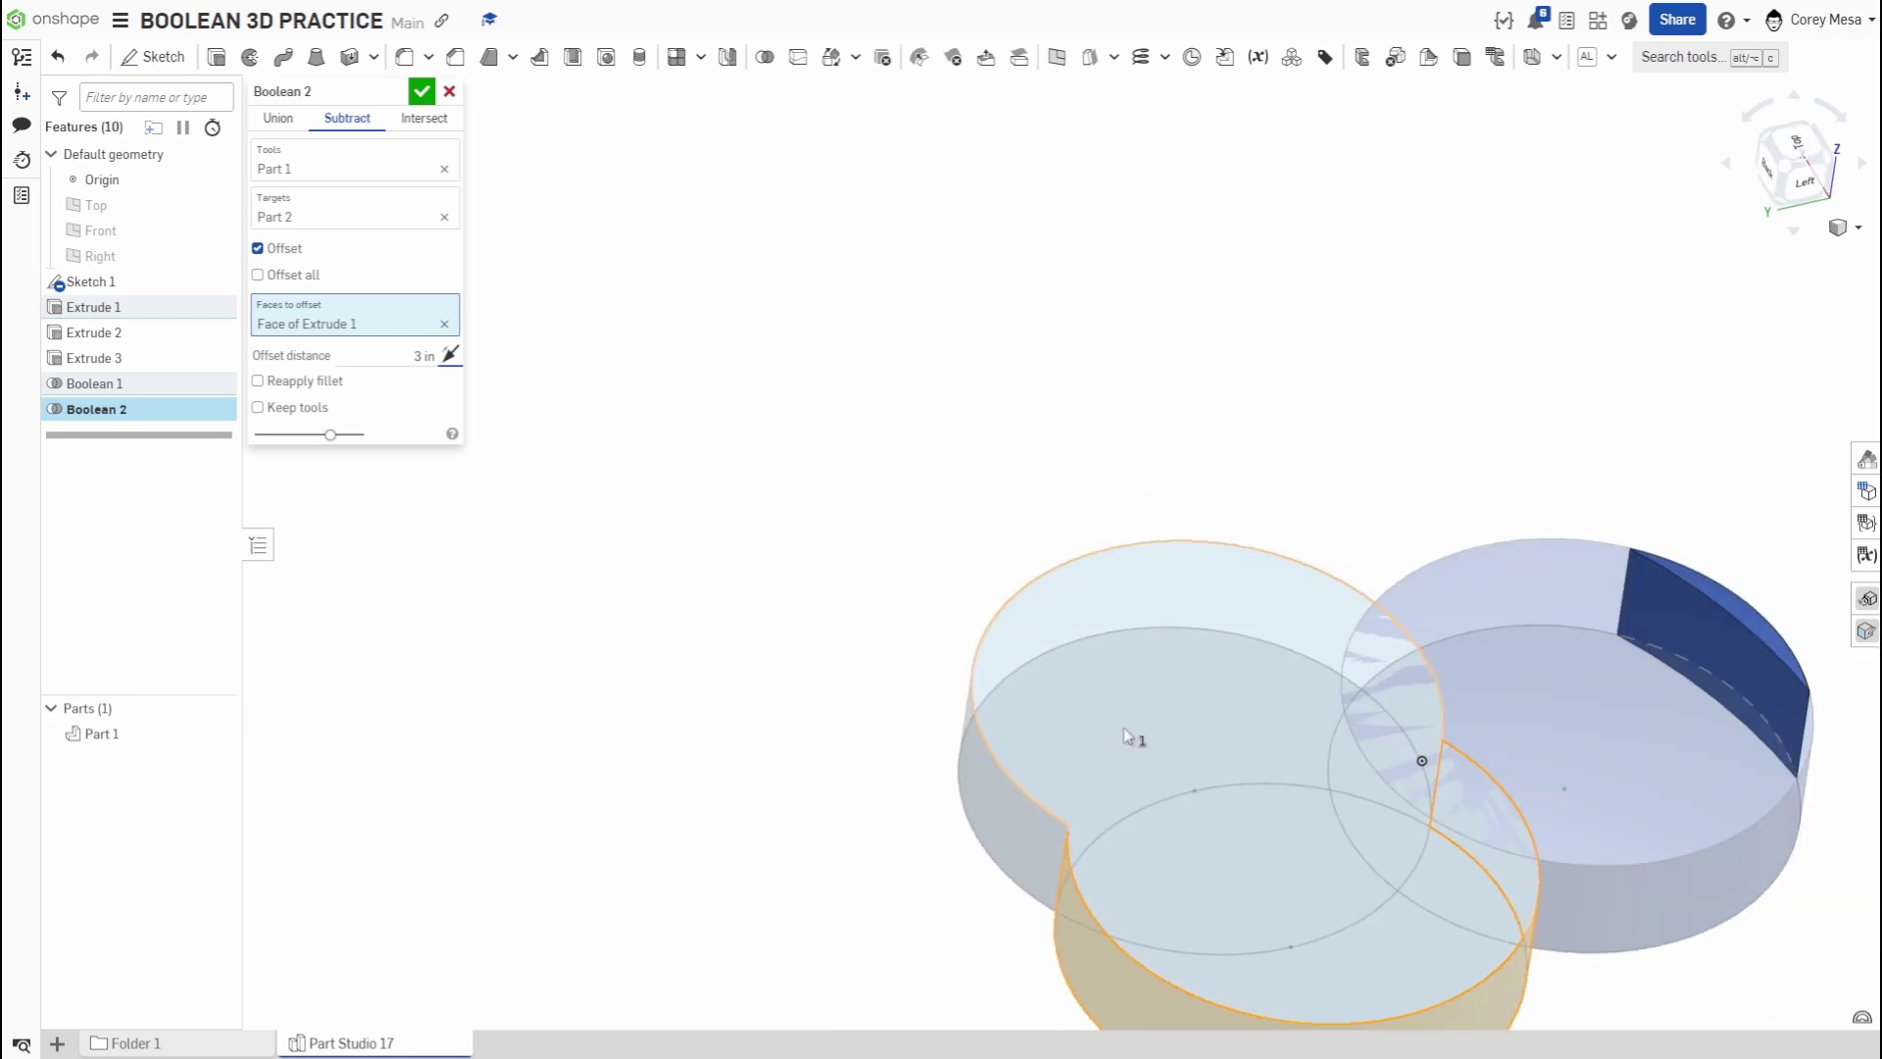
pyautogui.moveTo(1197, 696); pyautogui.dragTo(1003, 596, button='middle')
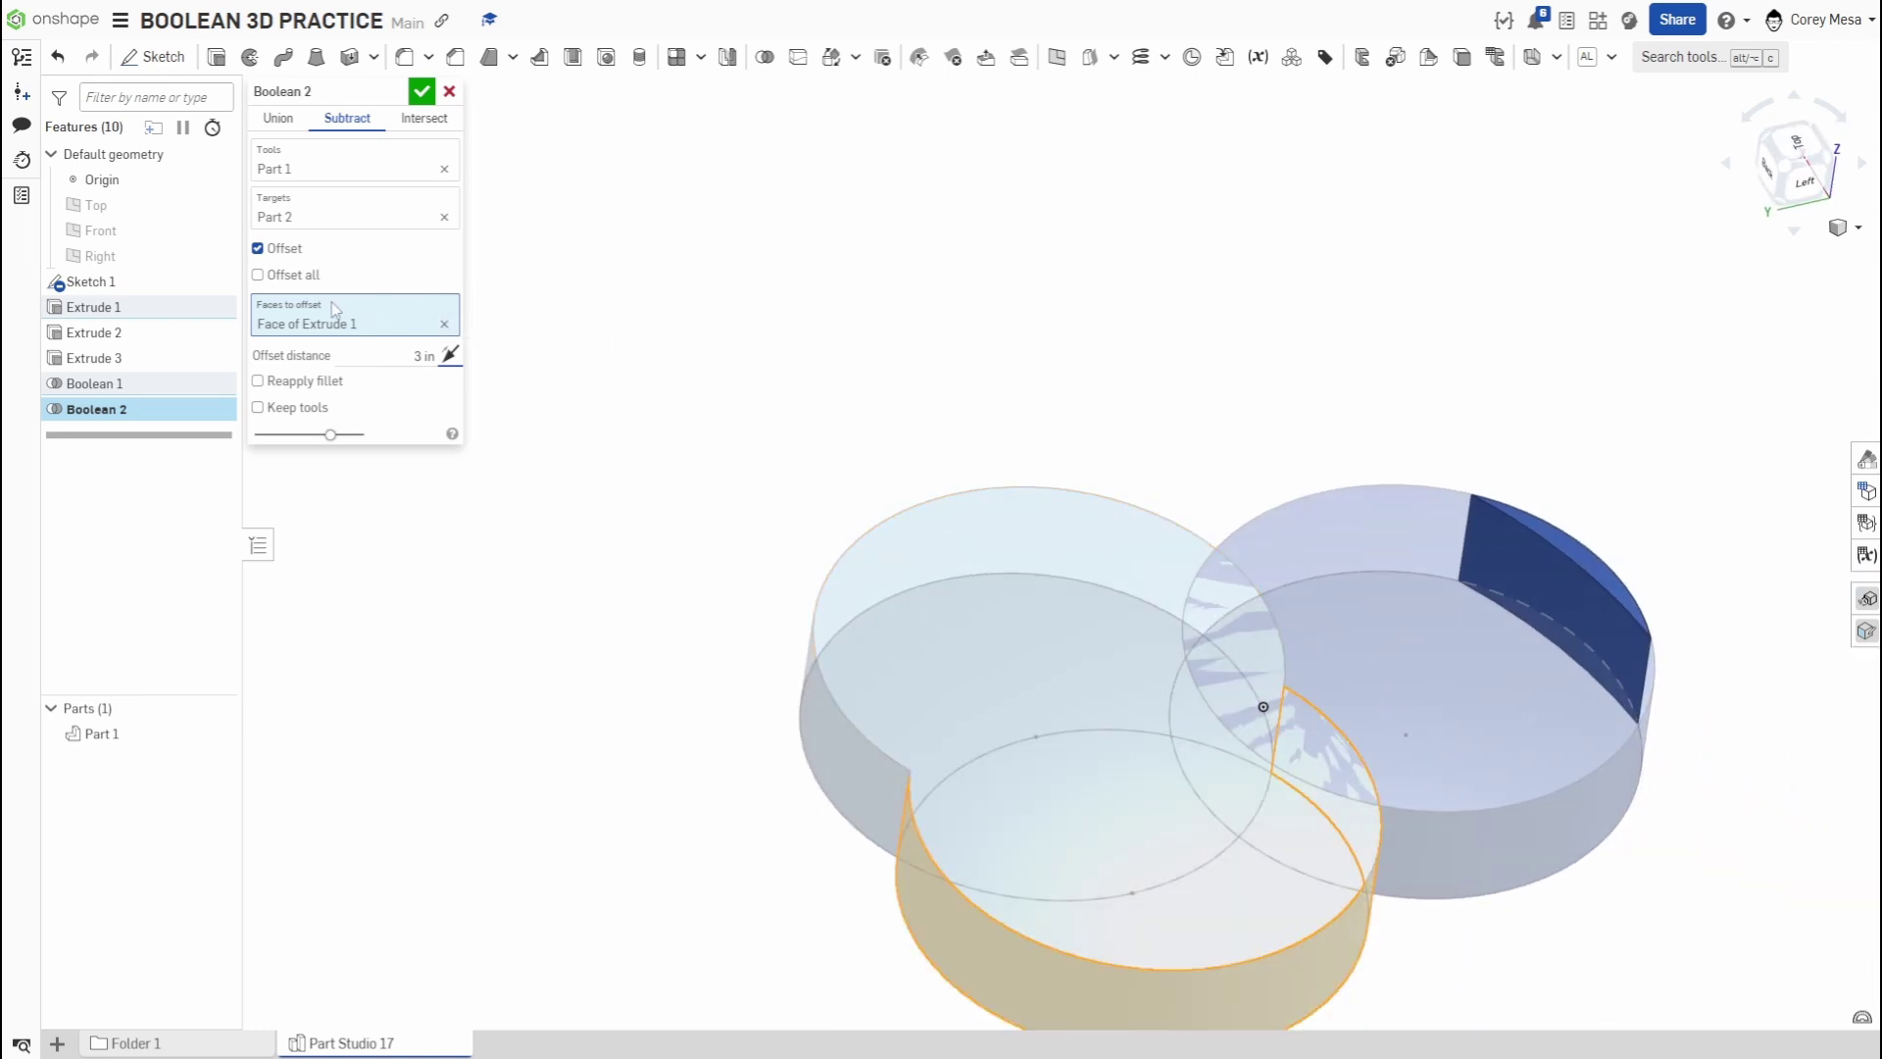
pyautogui.click(271, 250)
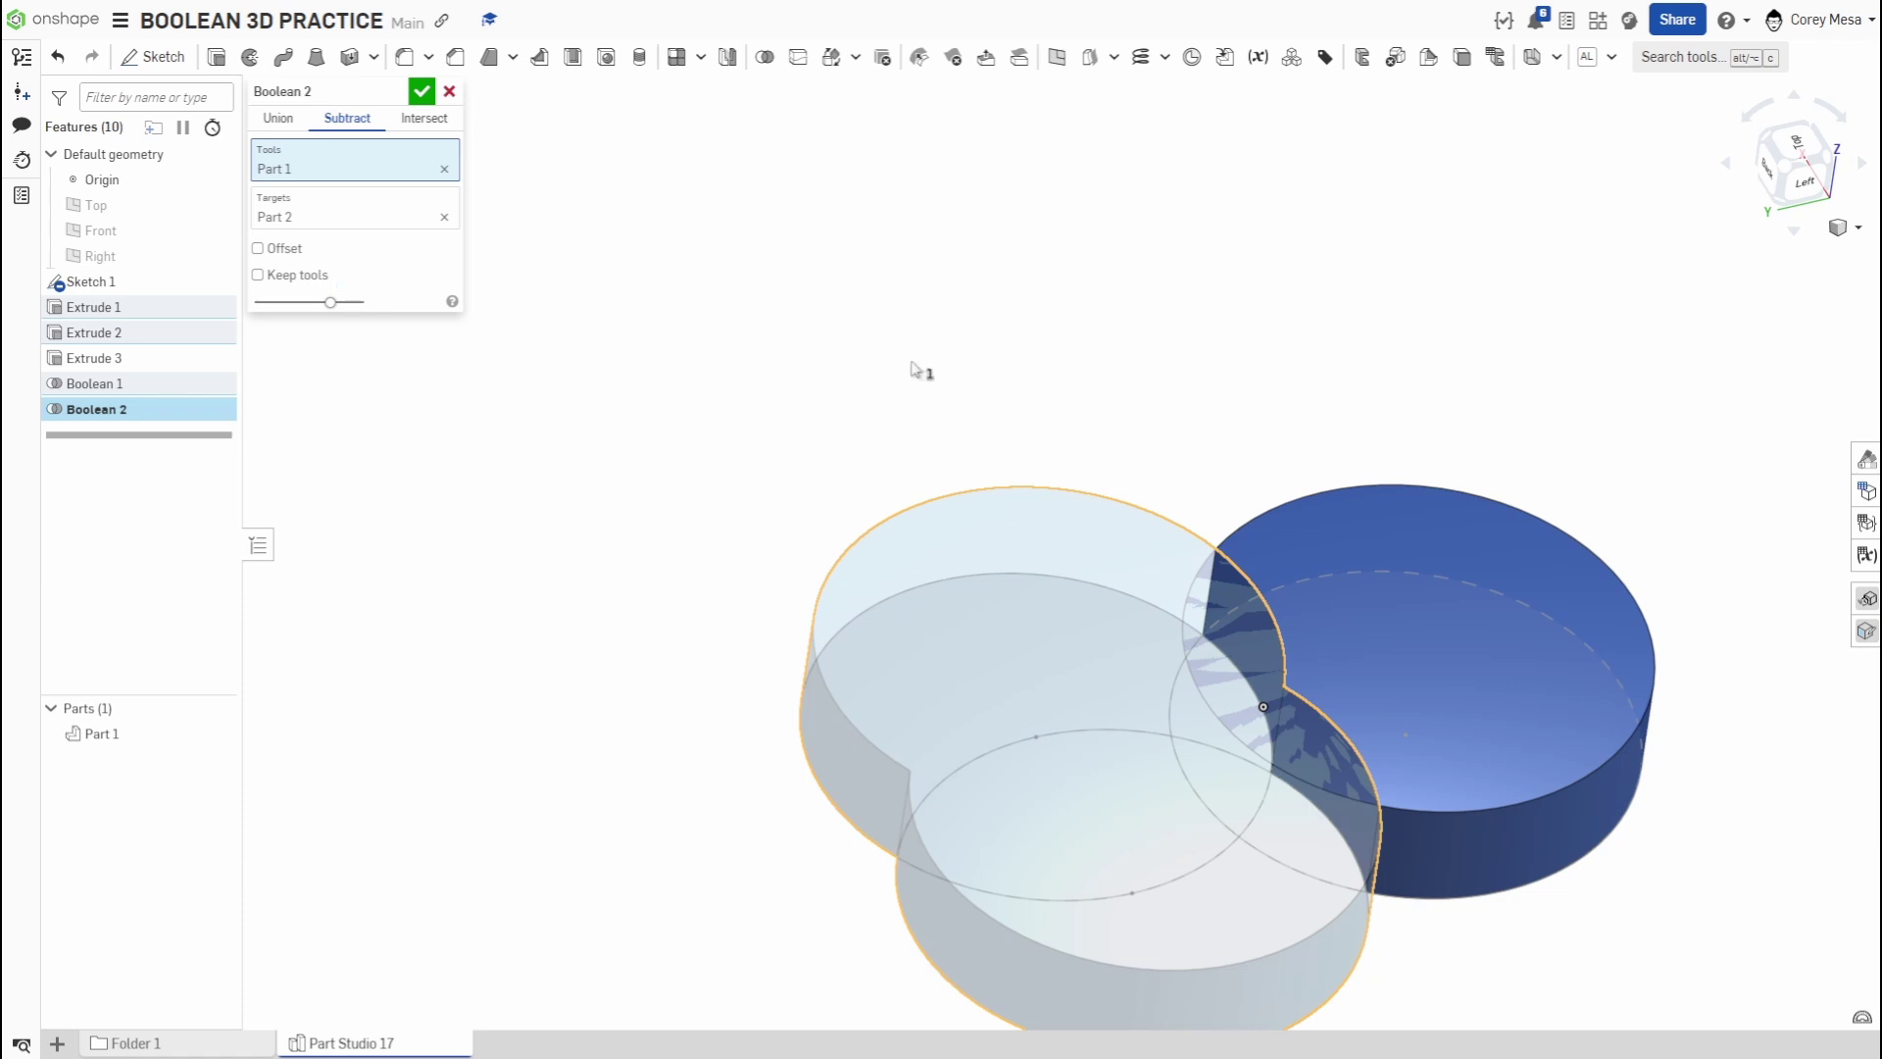
pyautogui.moveTo(912, 370); pyautogui.dragTo(932, 428, button='right')
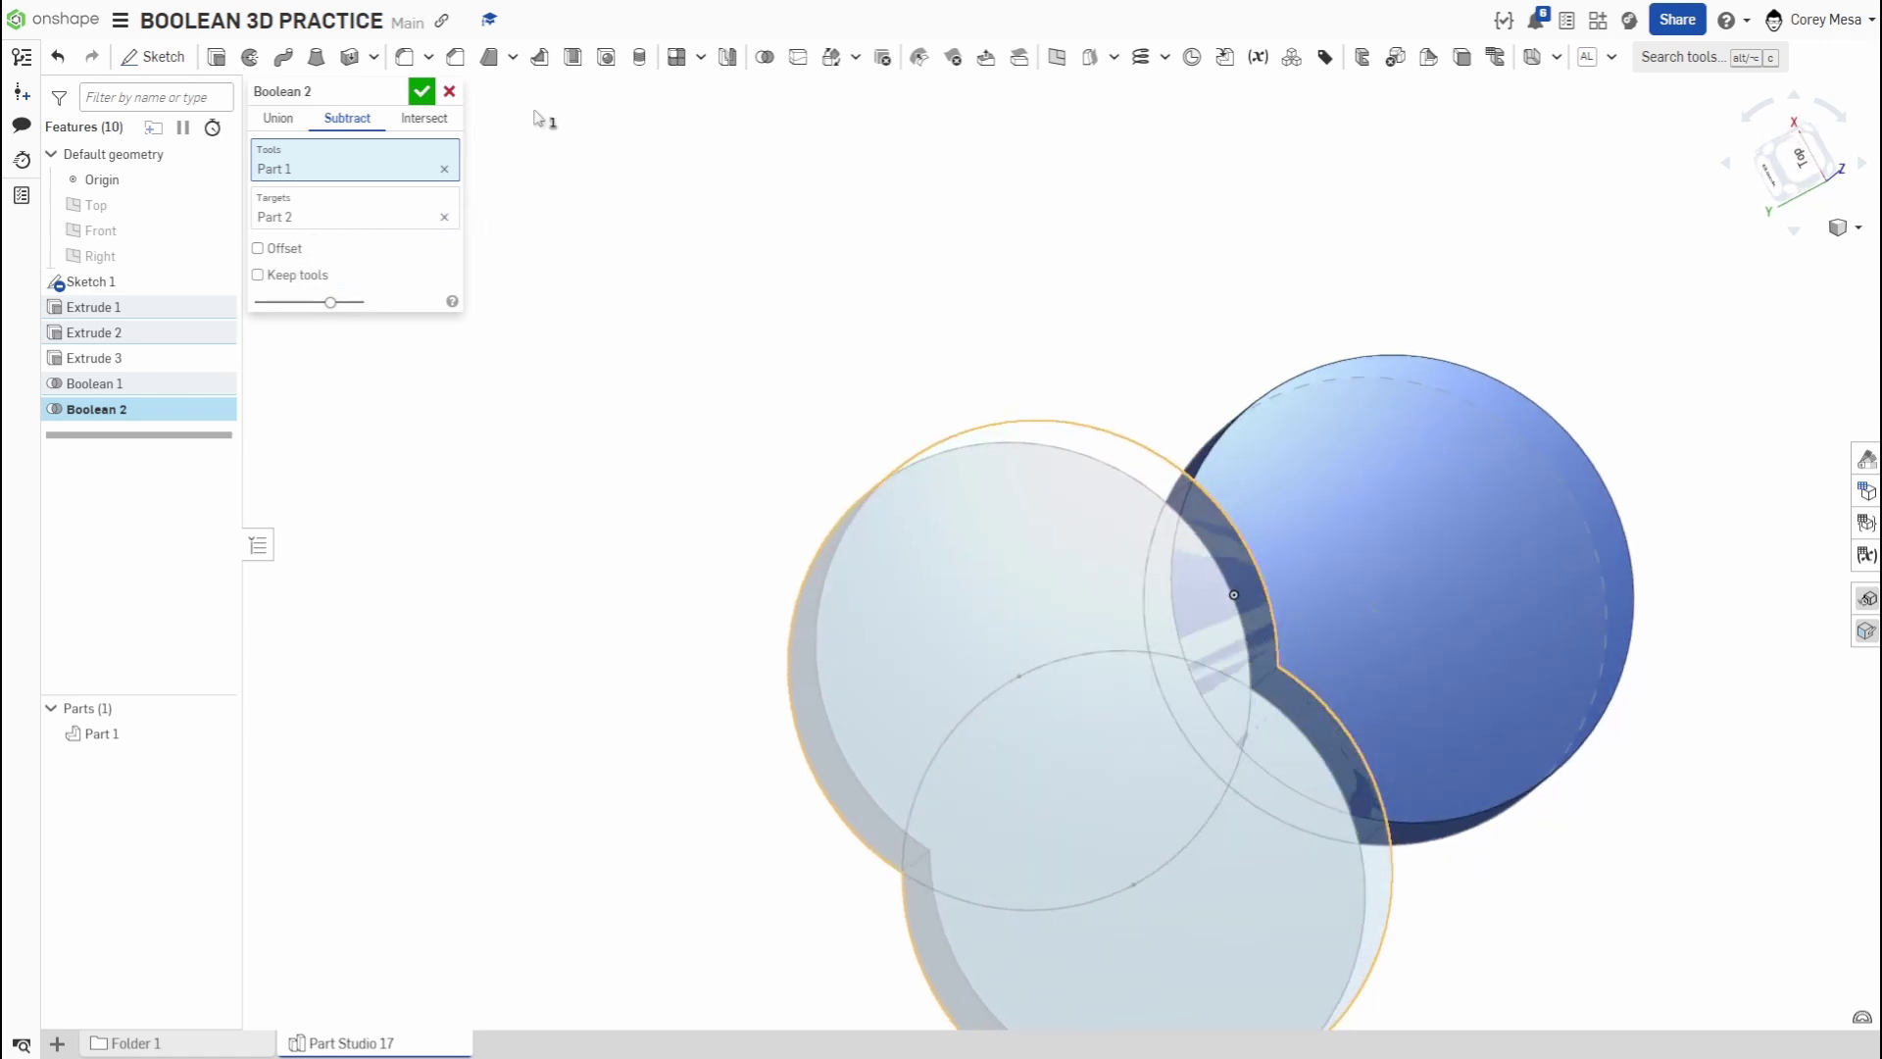
# - Clear the subtraction's selections and reselect the merged body as the tool and the single disc as the target
pyautogui.moveTo(1814, 856); pyautogui.dragTo(1118, 643, button='right')
pyautogui.click(444, 216)
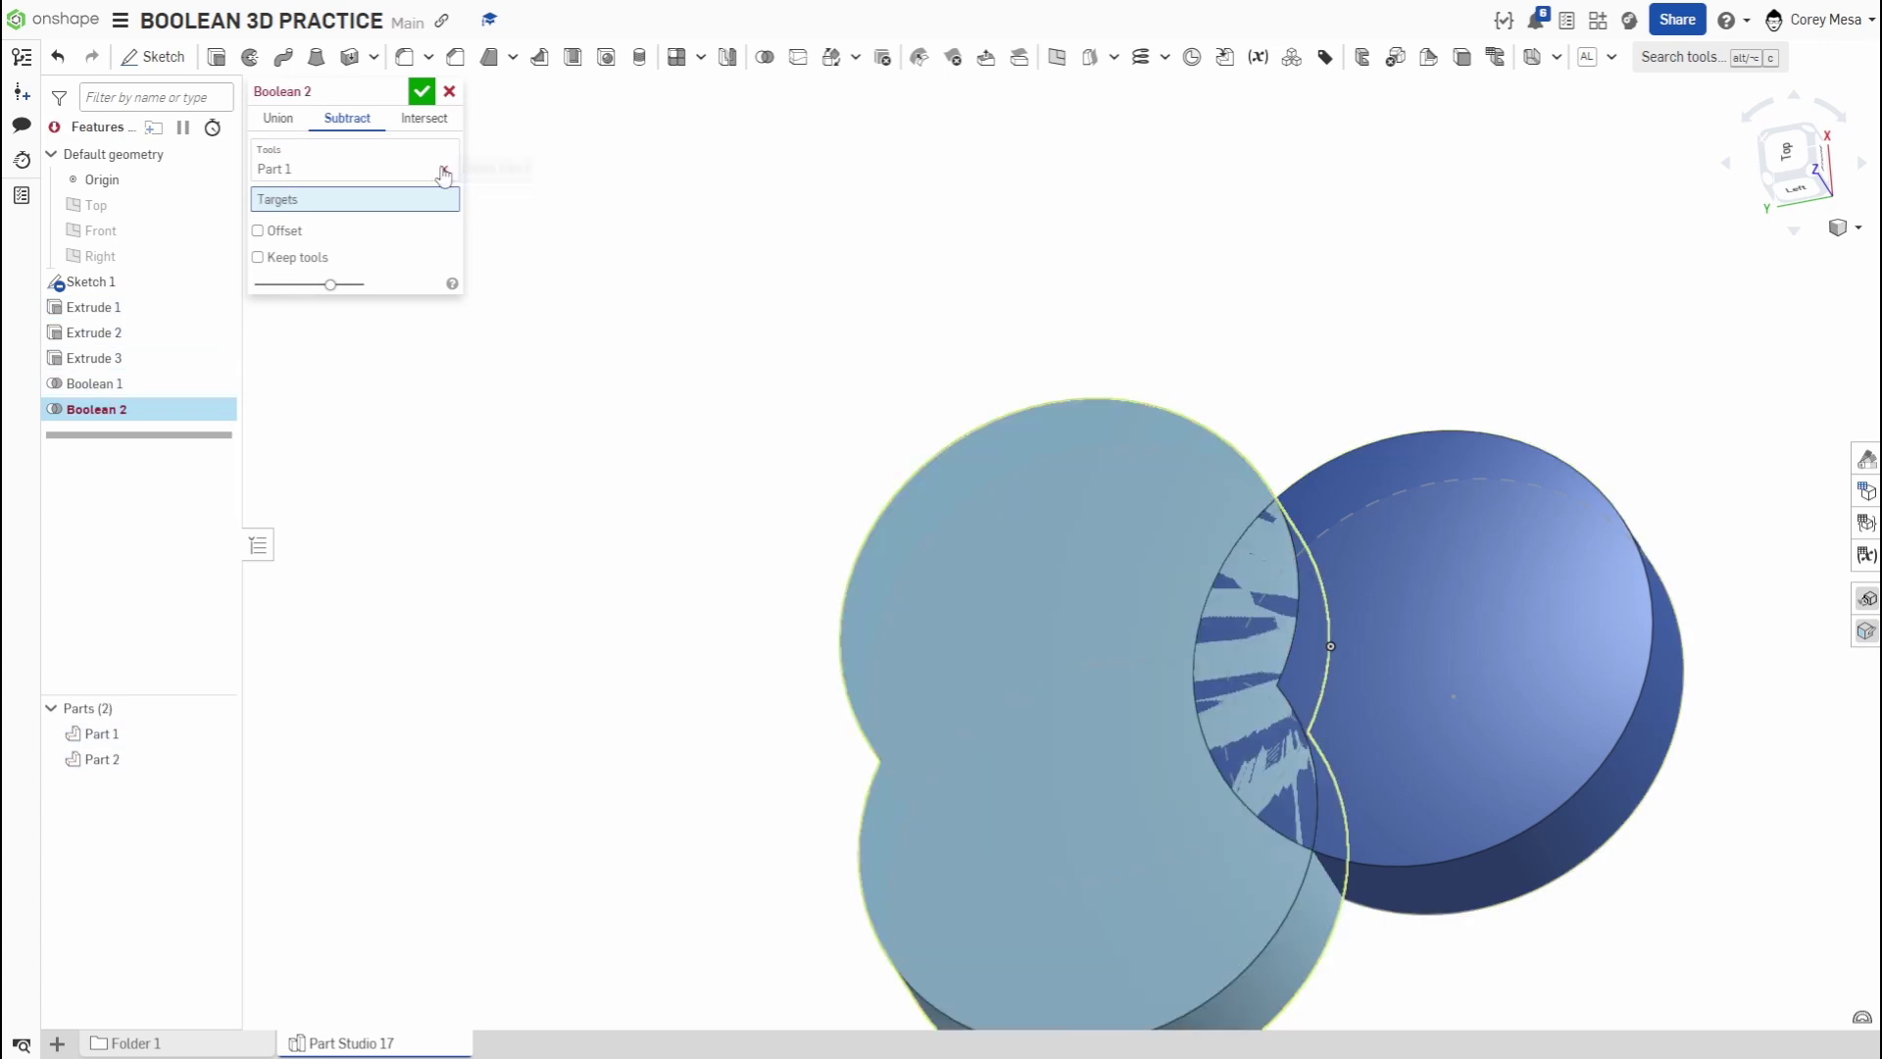
pyautogui.click(444, 172)
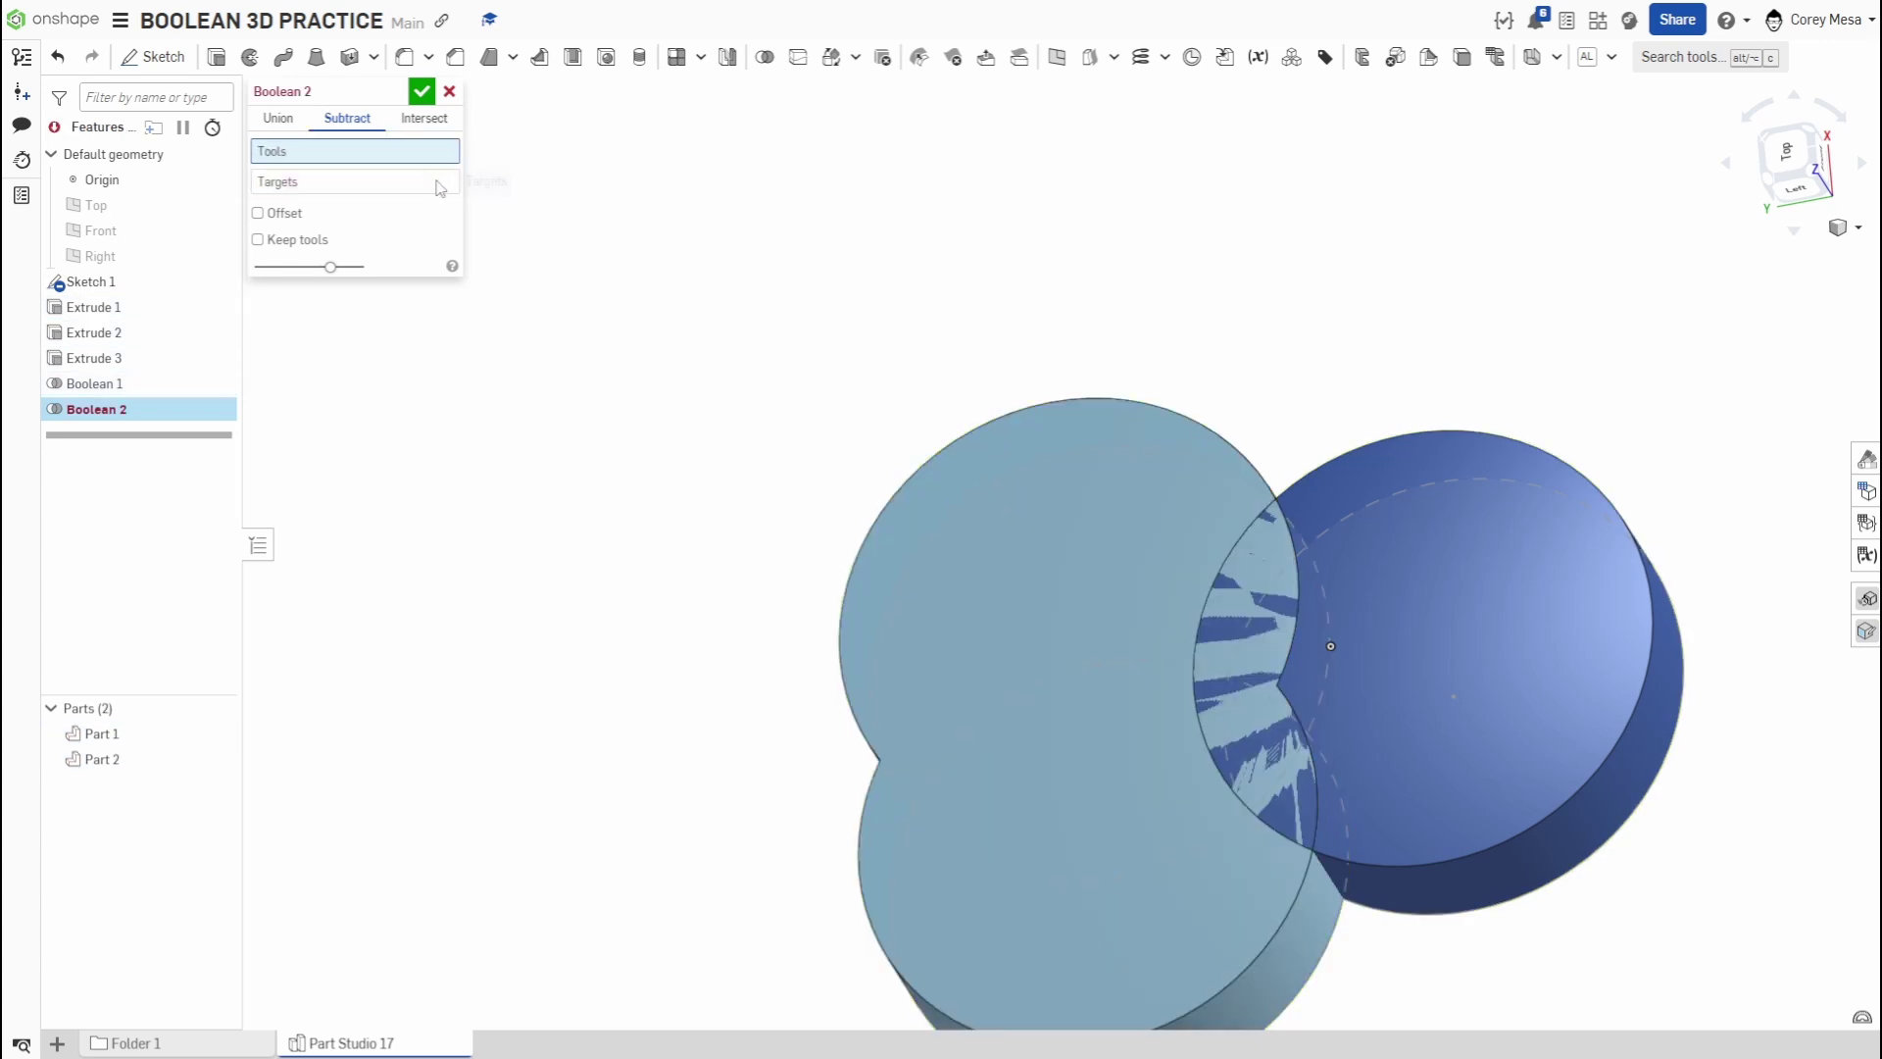
pyautogui.click(1042, 635)
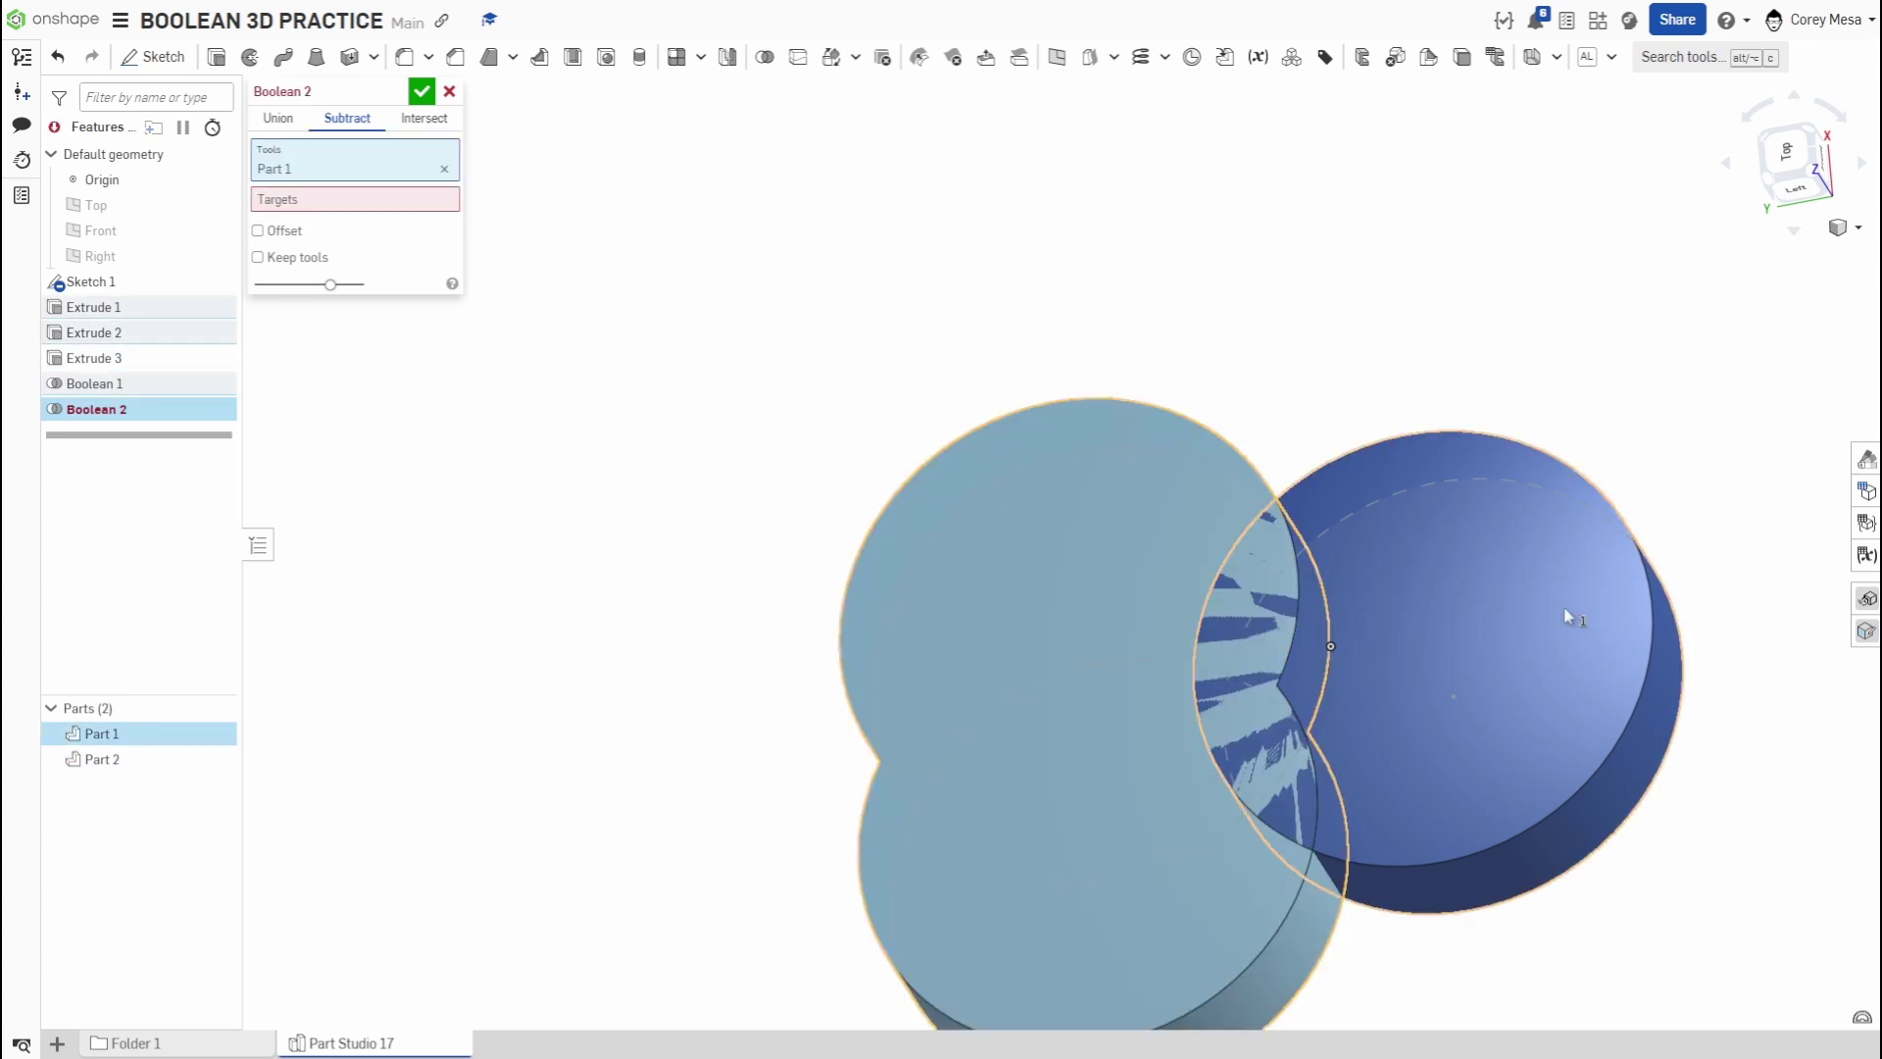
pyautogui.click(1516, 678)
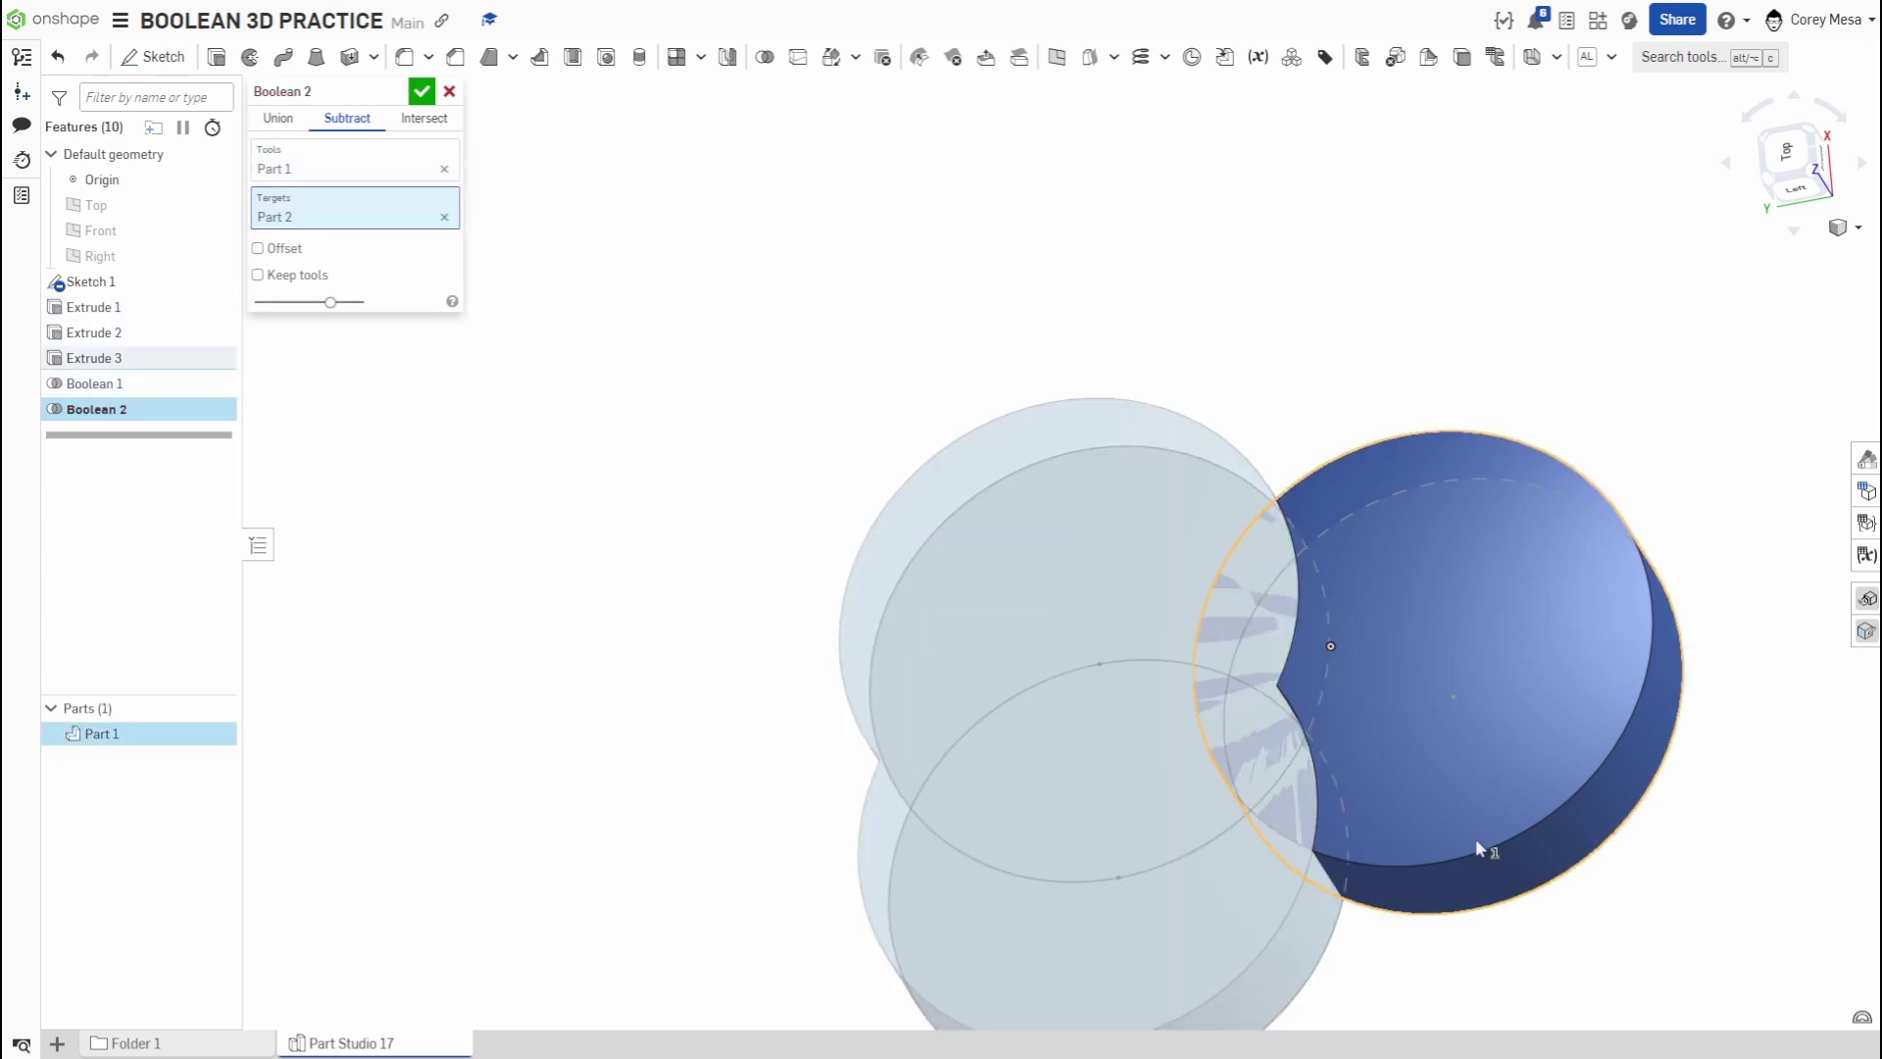
# - Swap the subtraction's selections so the single disc is the tool cutting the merged body, and accept the feature
pyautogui.click(444, 218)
pyautogui.click(444, 168)
pyautogui.click(1521, 635)
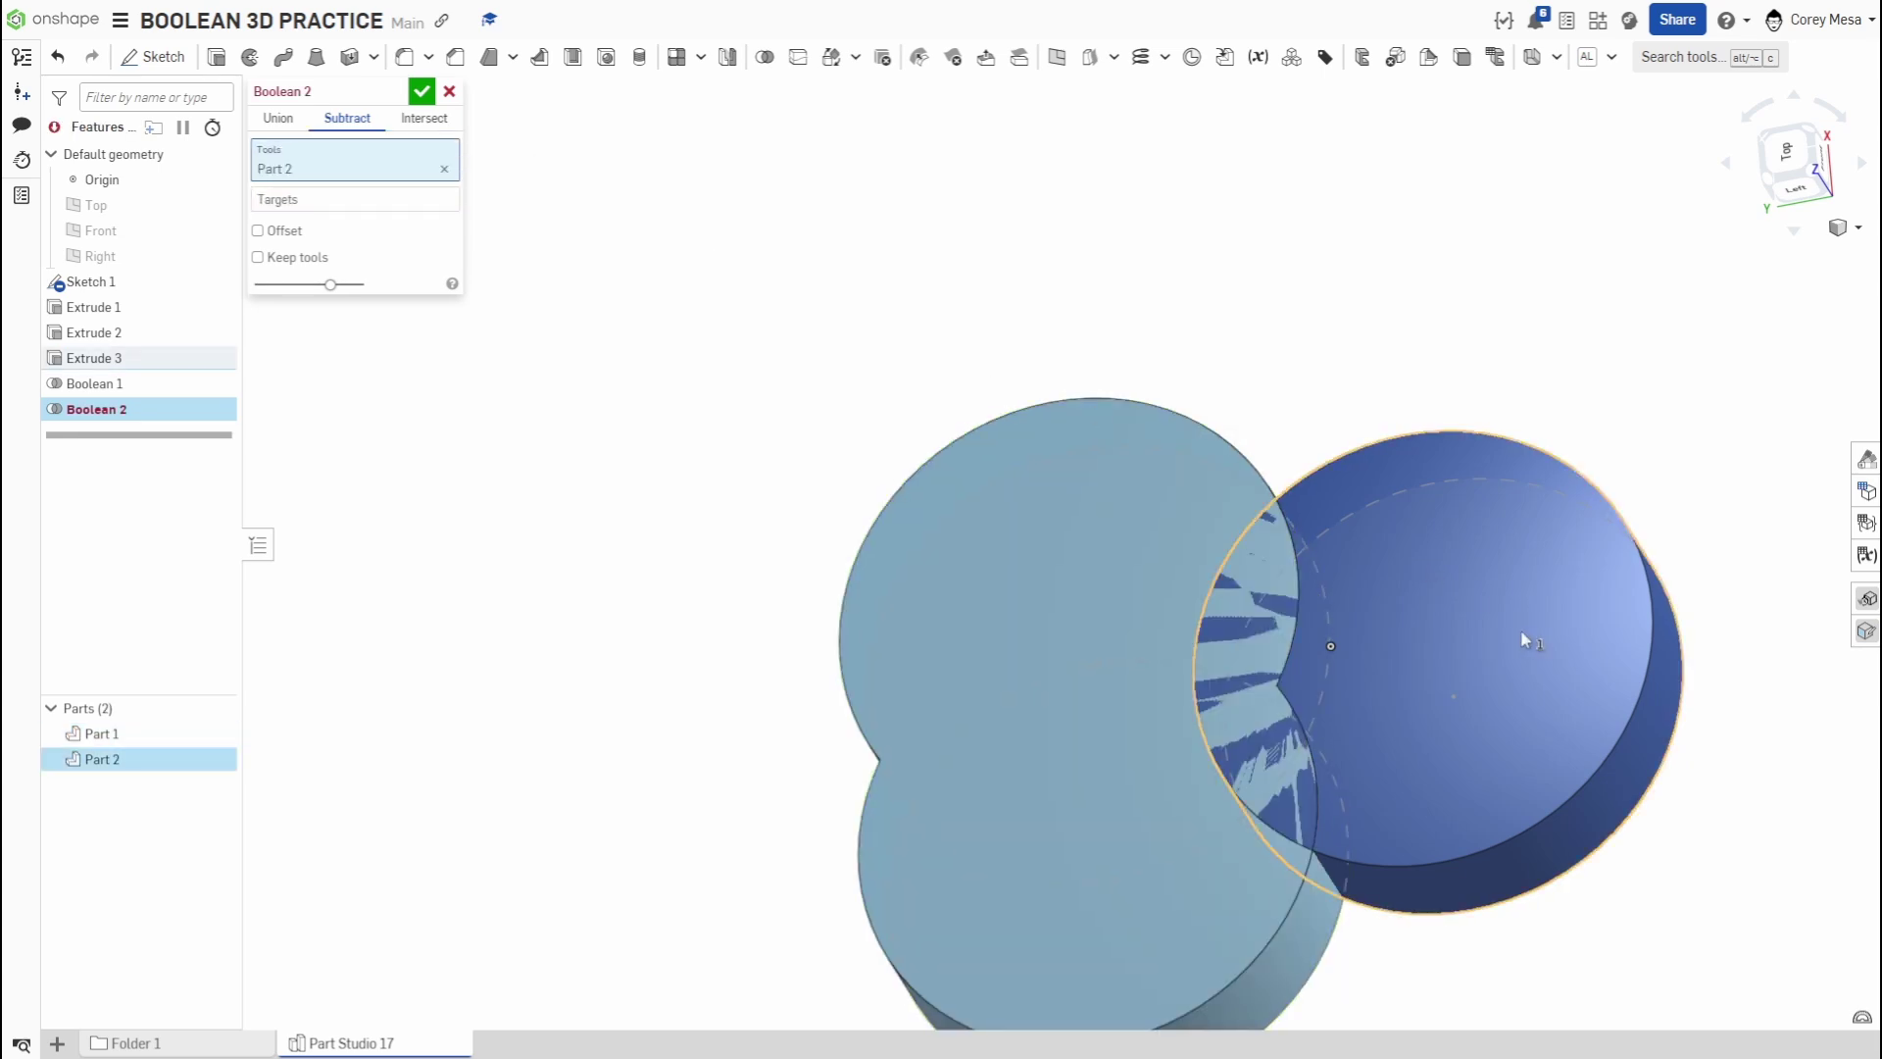
pyautogui.click(334, 197)
pyautogui.click(978, 571)
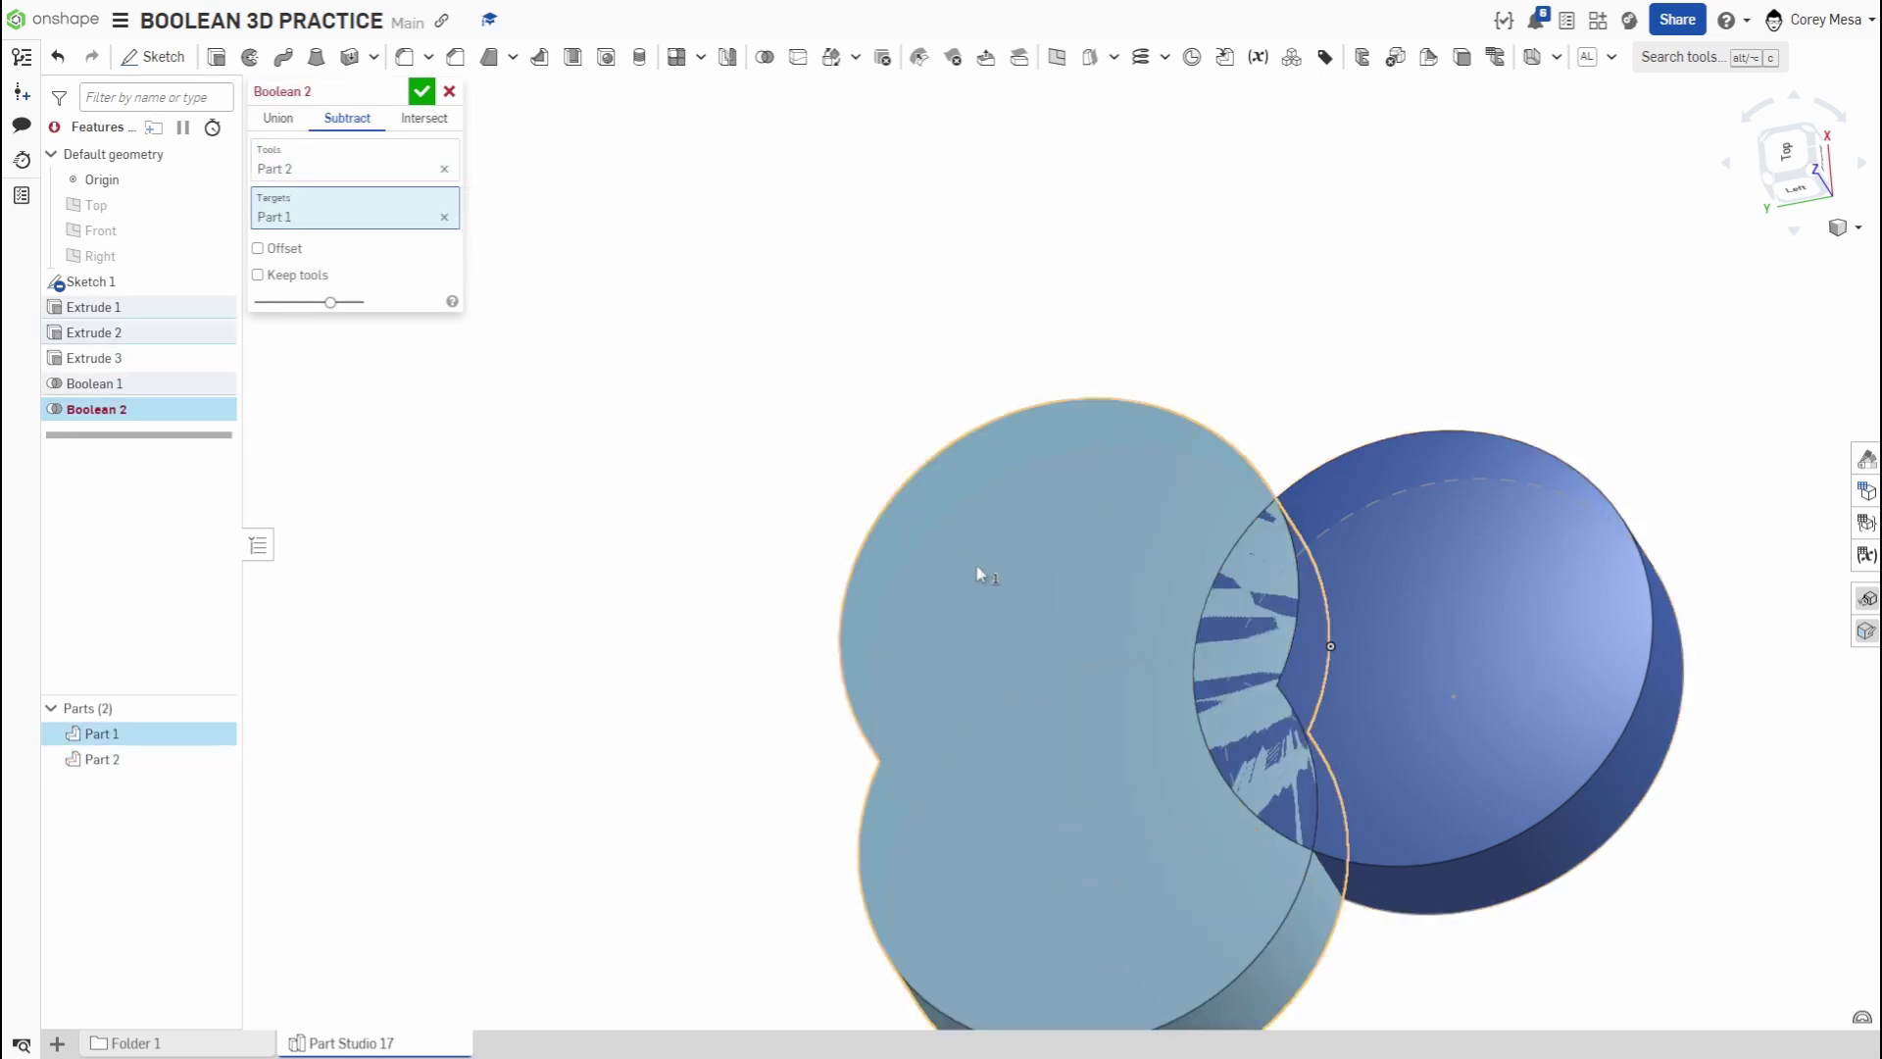
pyautogui.click(423, 94)
# - Hide and show the cut body to examine the subtraction against the sketch circles
pyautogui.moveTo(1031, 769); pyautogui.dragTo(1233, 847, button='right')
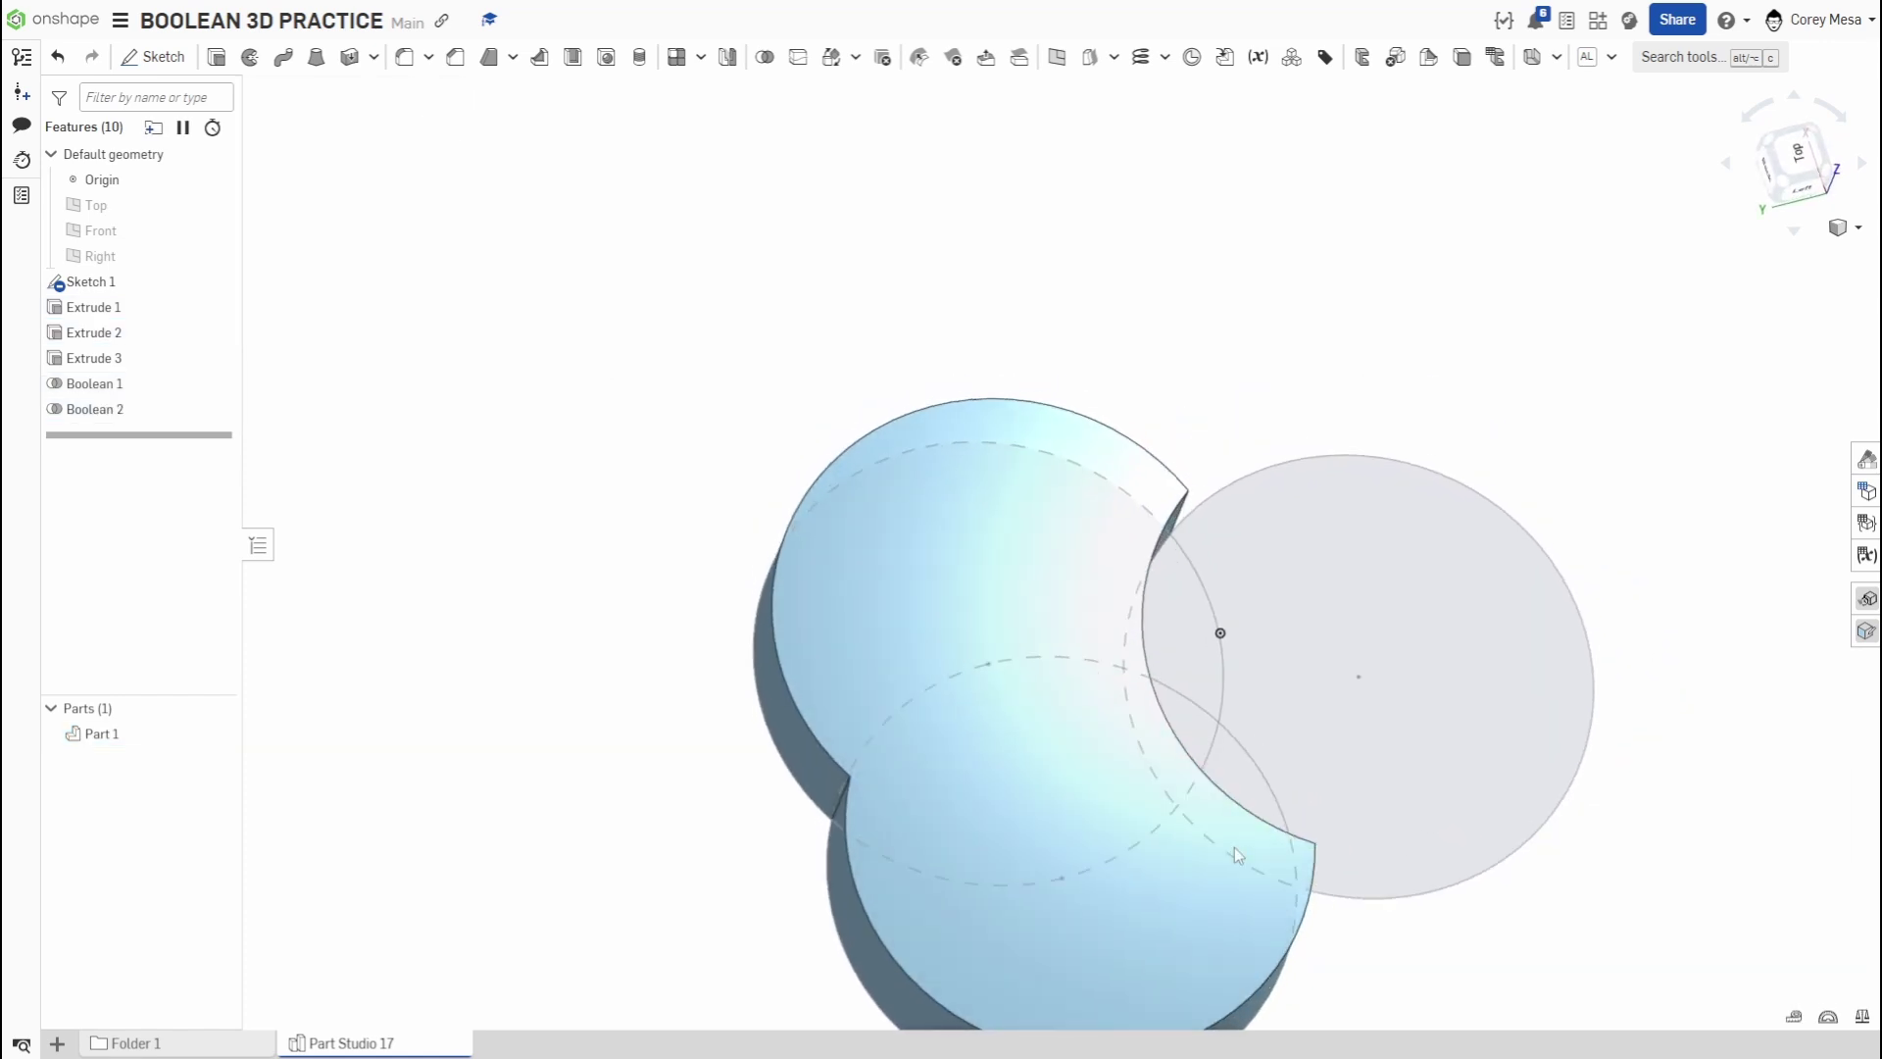
pyautogui.click(216, 734)
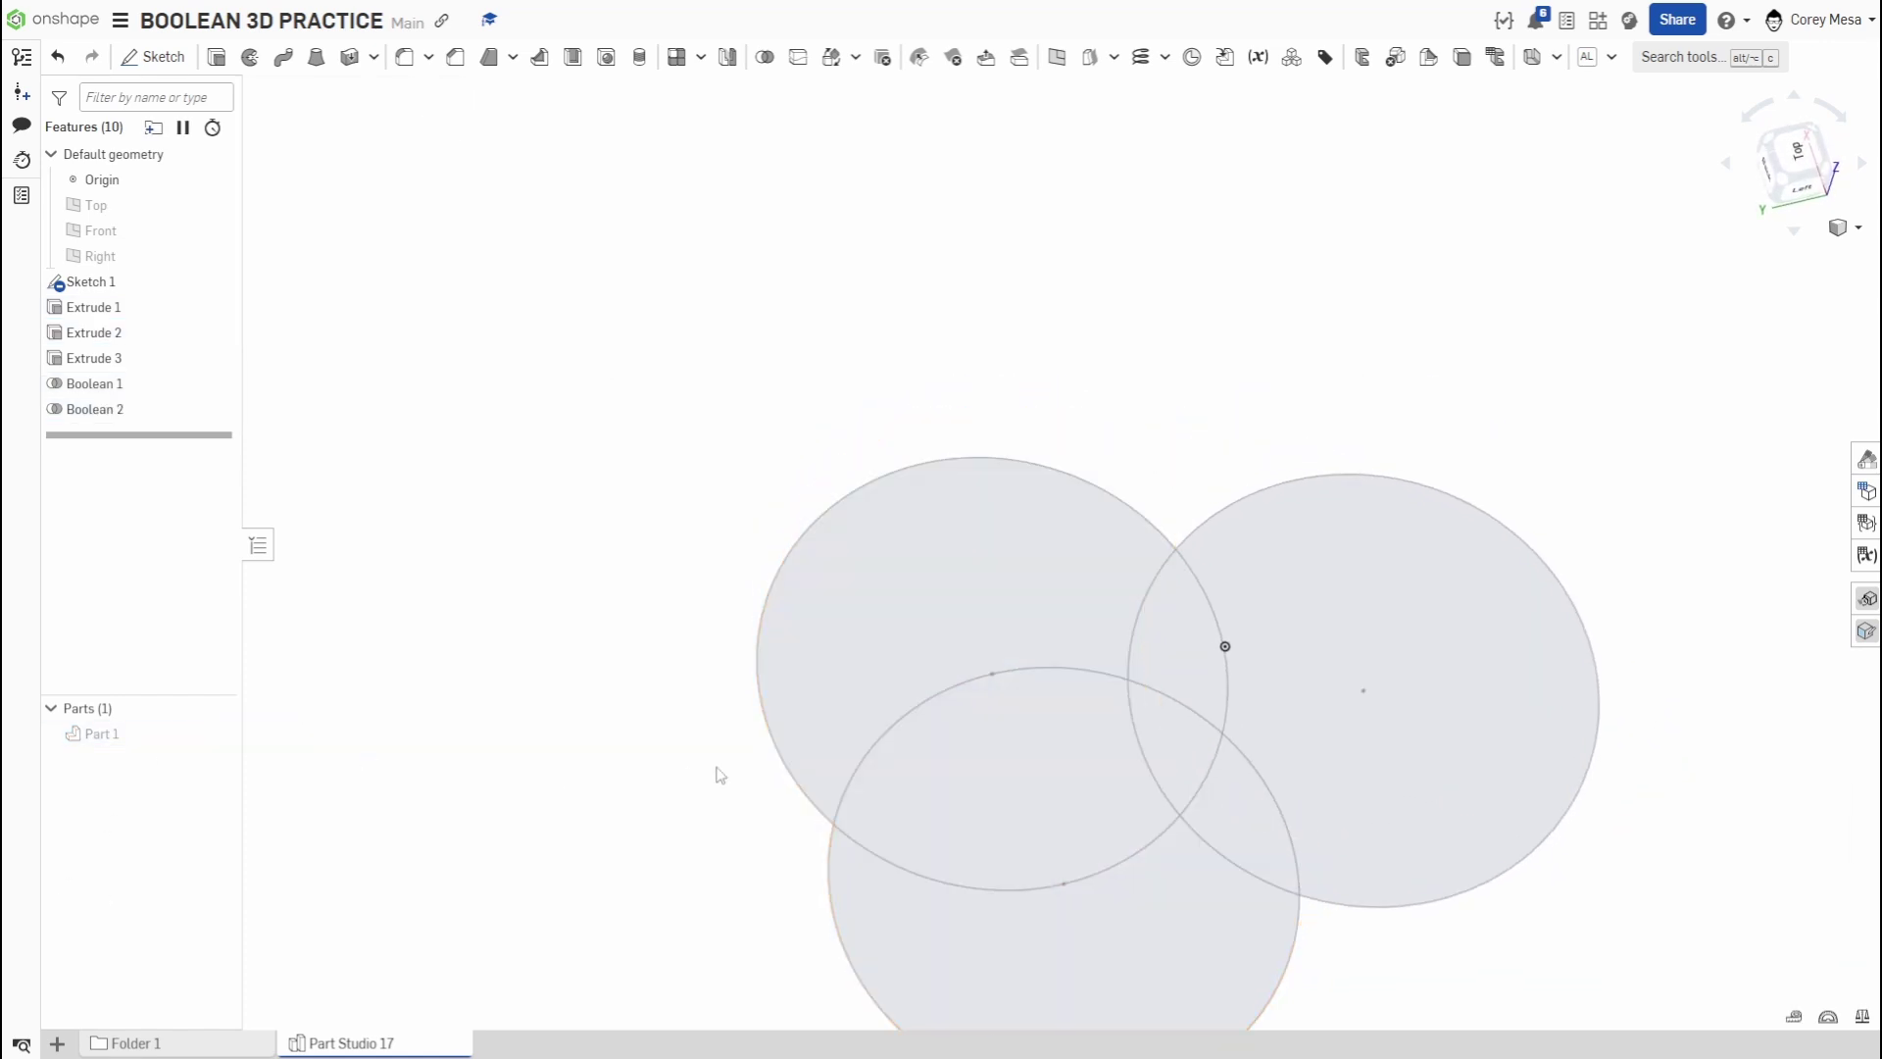
pyautogui.click(217, 734)
pyautogui.scroll(-5, 1141, 882)
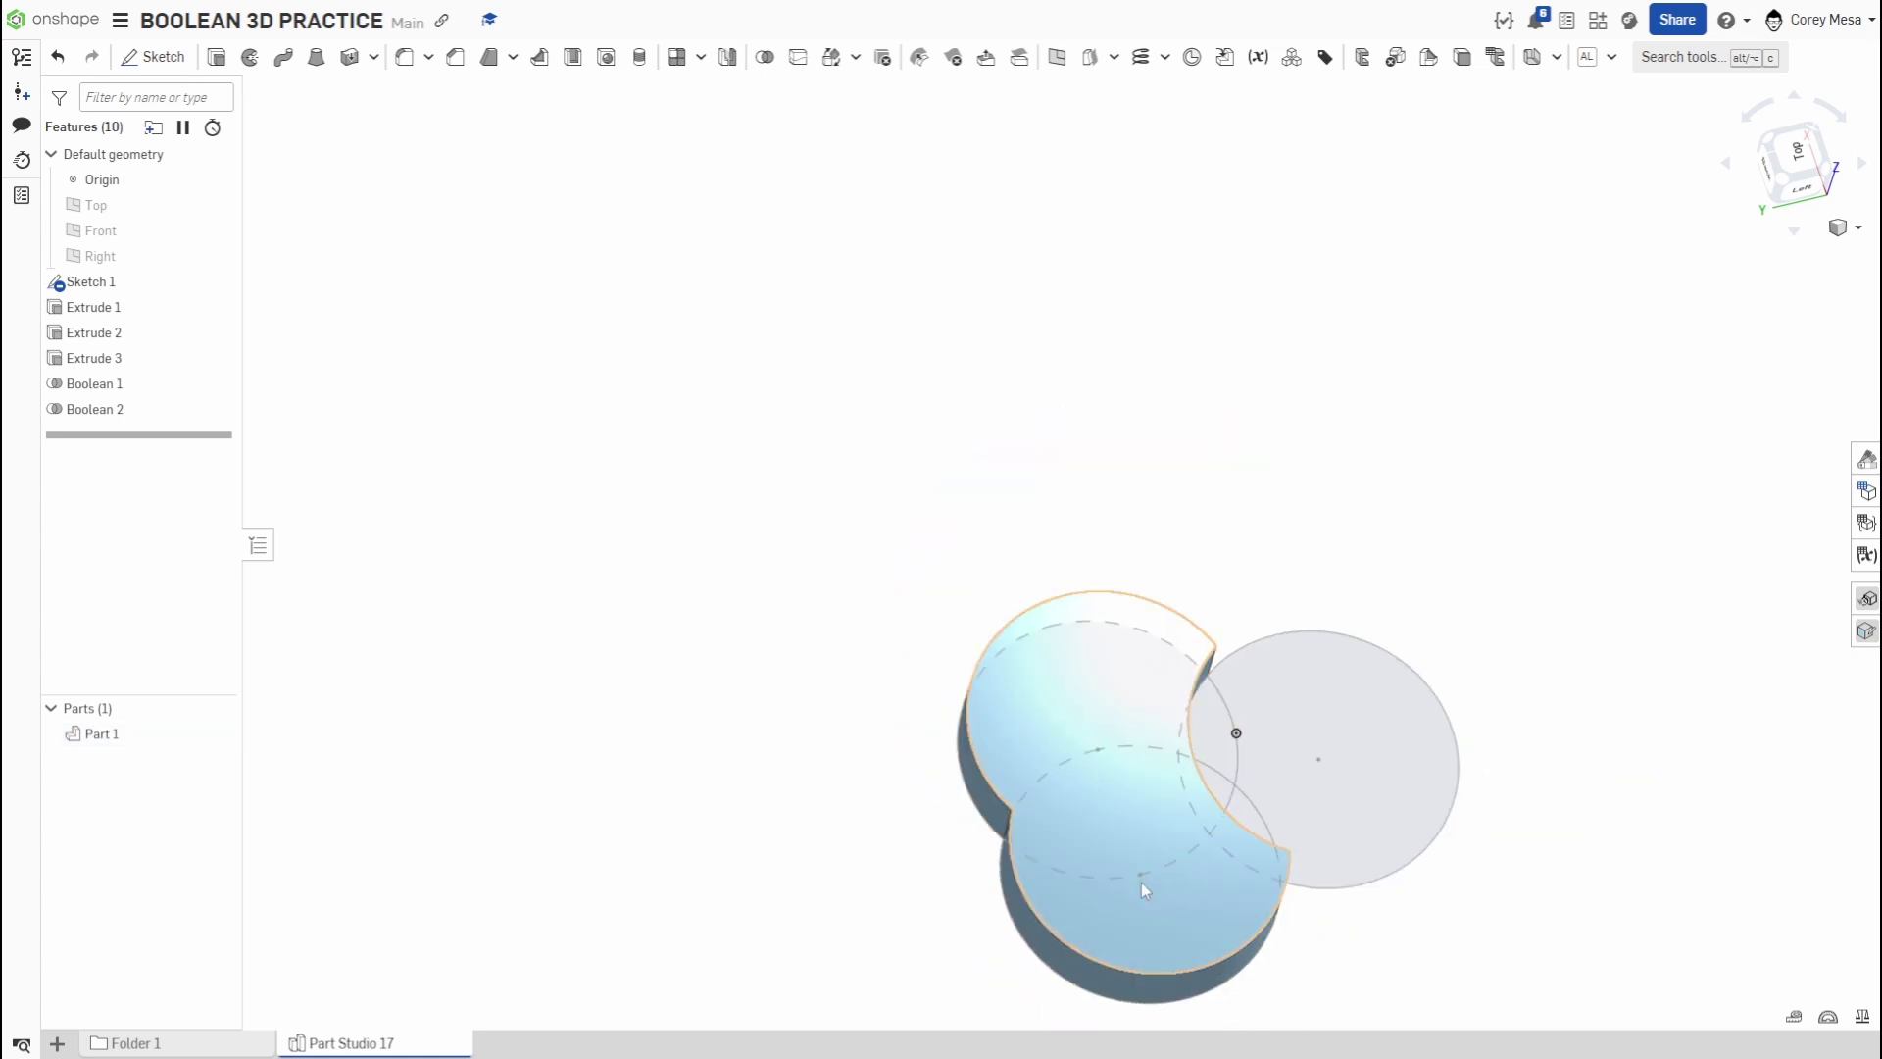
pyautogui.moveTo(1141, 883); pyautogui.dragTo(1090, 858, button='right')
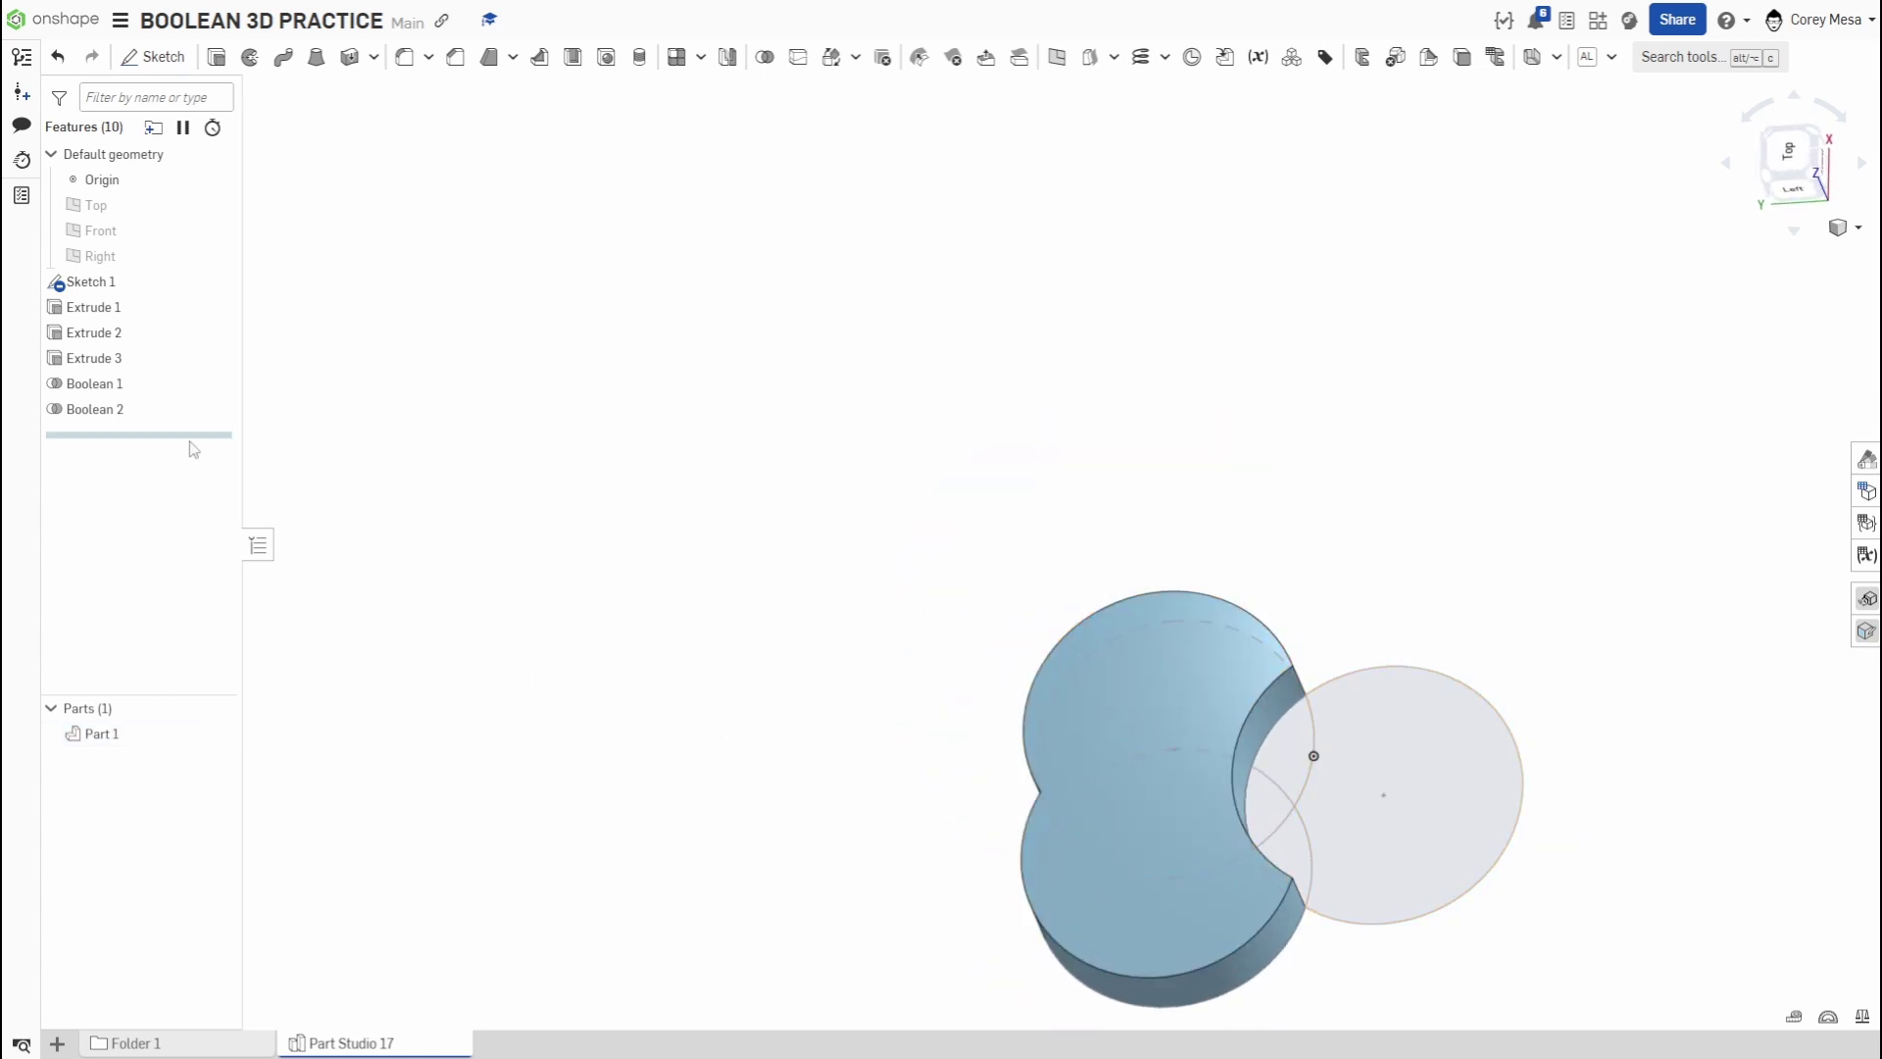
# - Edit Boolean 2 to keep its tools so the cutting disc remains beside the cut body
pyautogui.doubleClick(193, 411)
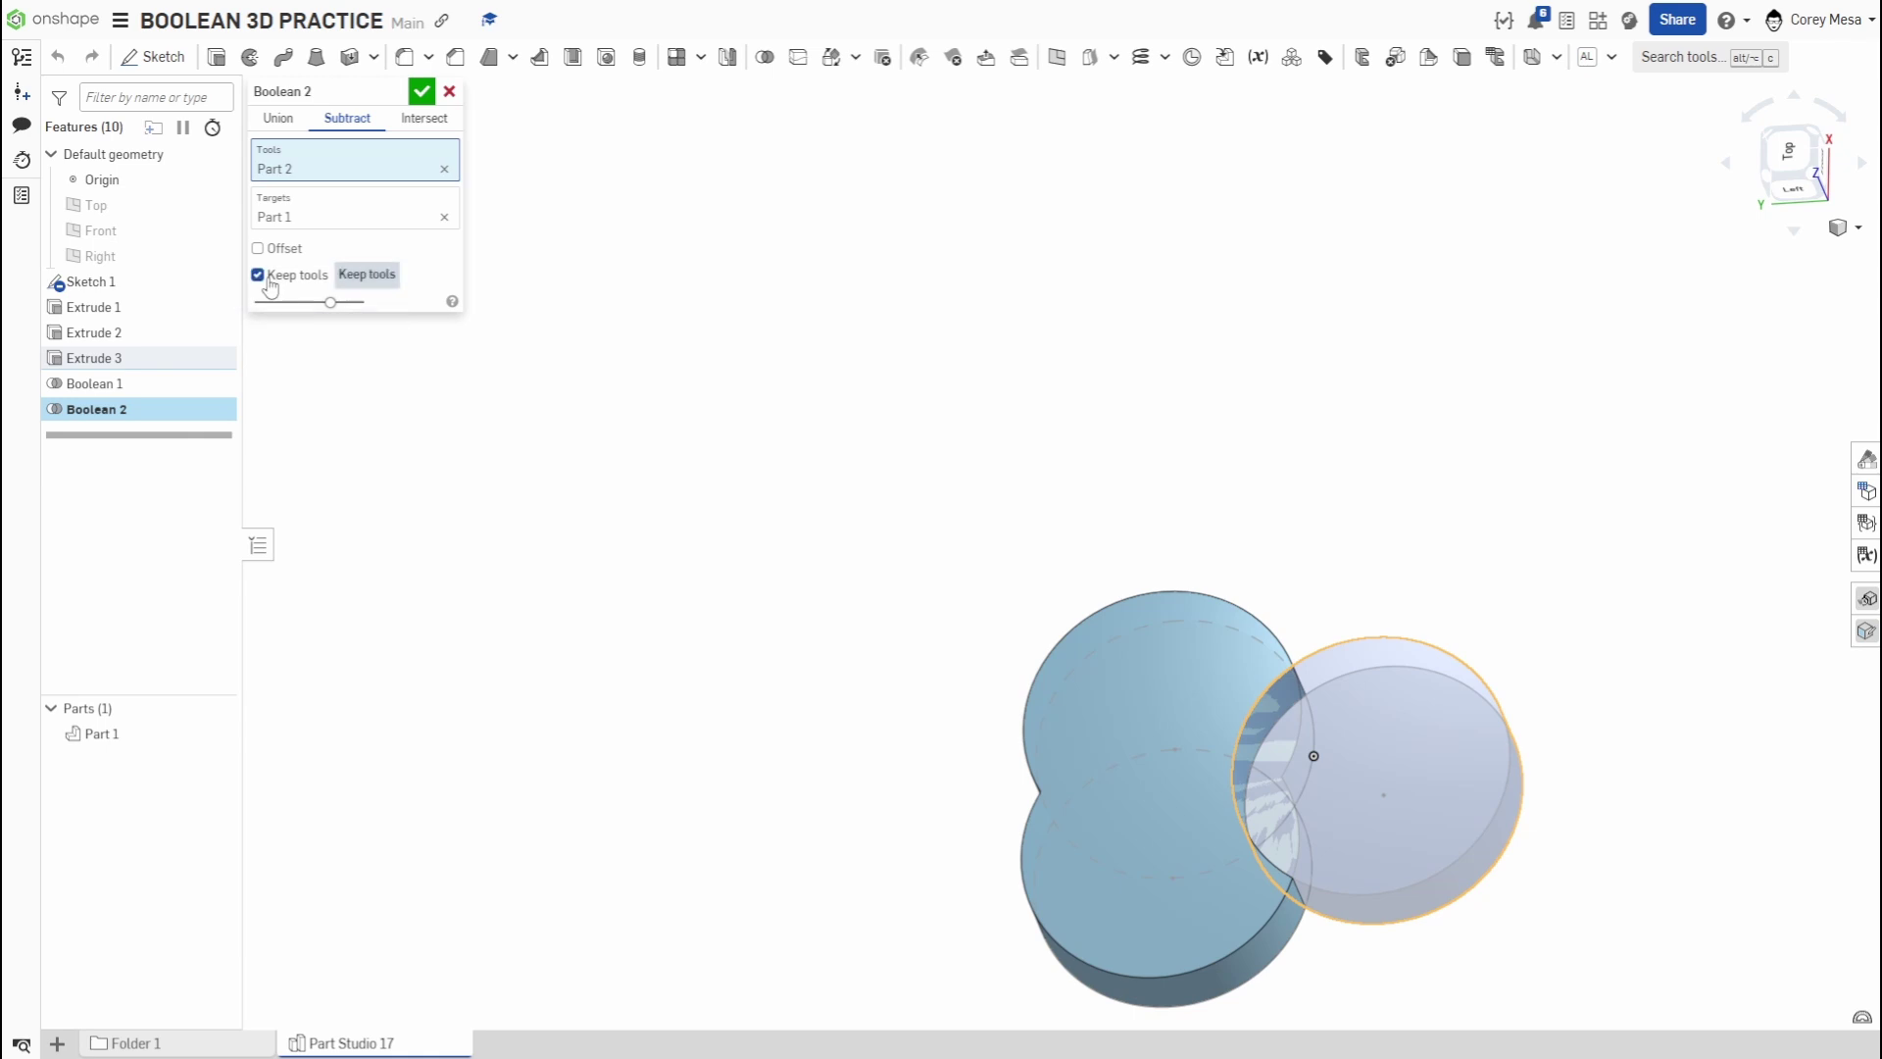
pyautogui.click(422, 95)
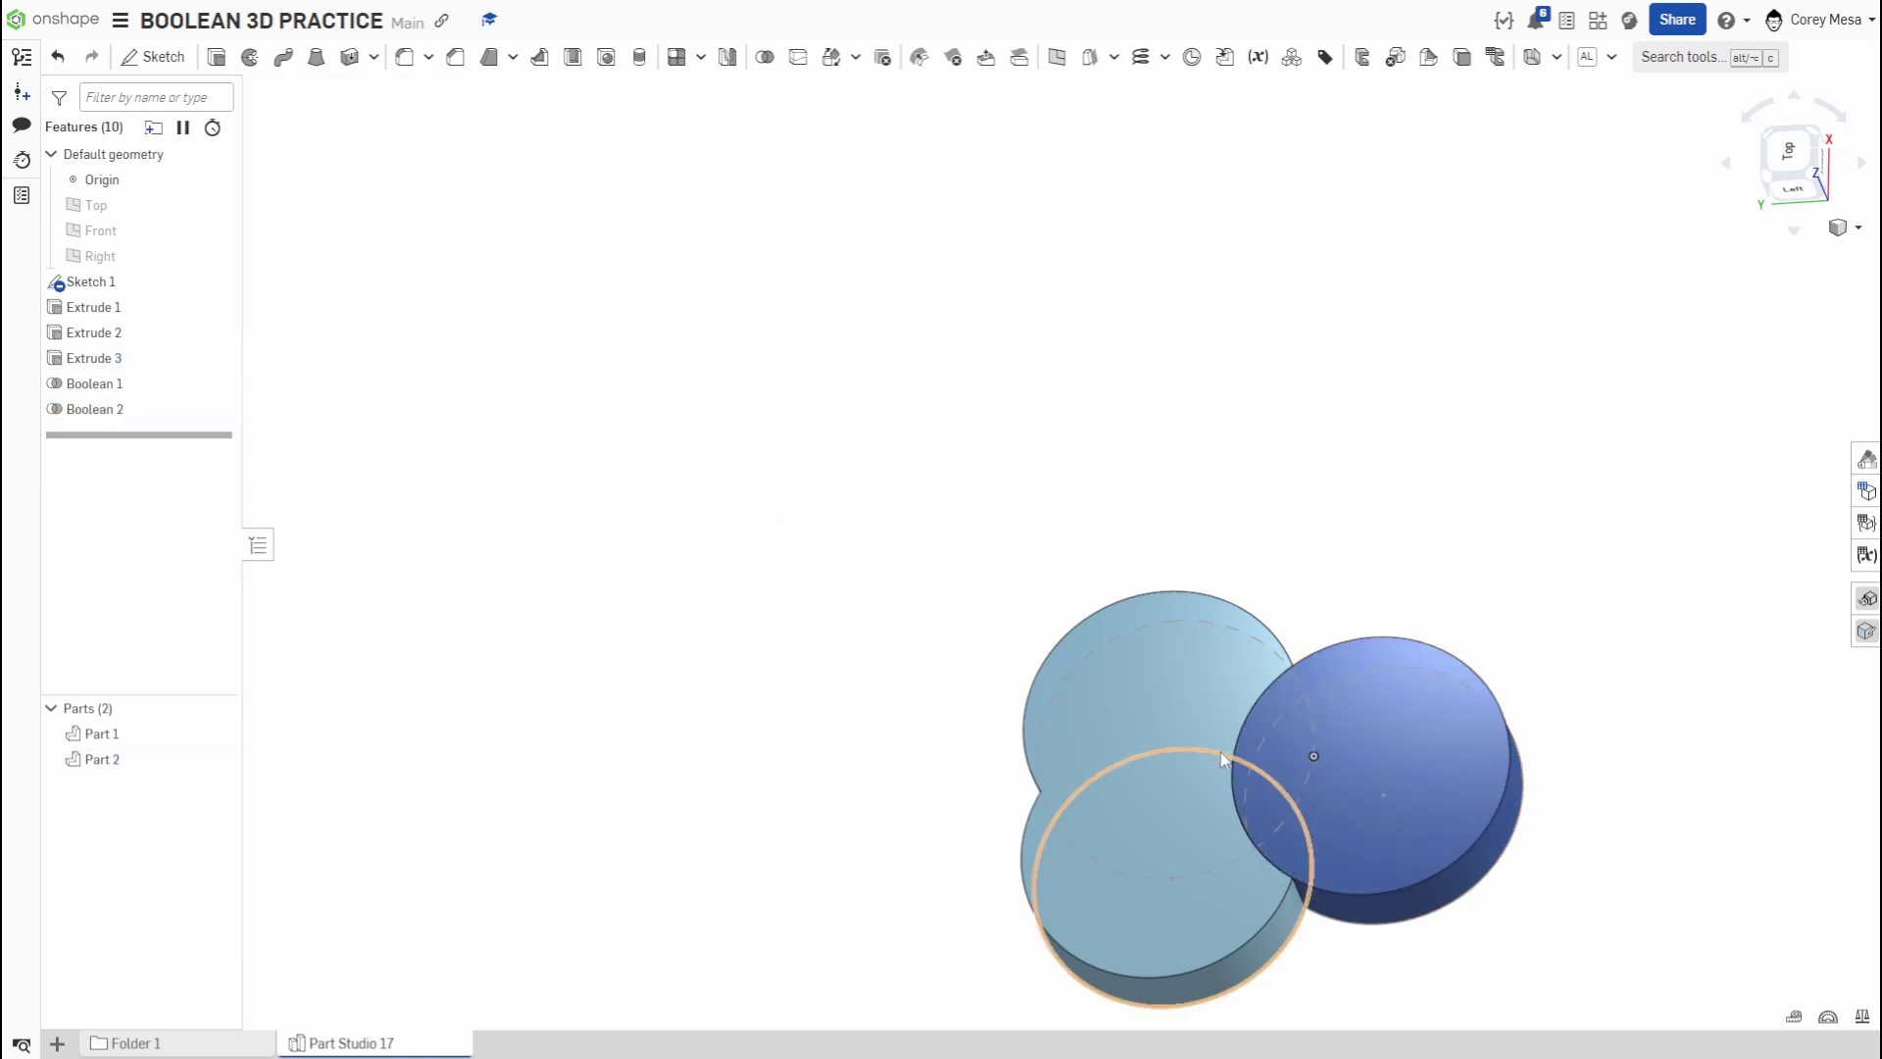
pyautogui.moveTo(1261, 751); pyautogui.dragTo(1201, 784, button='right')
pyautogui.scroll(5, 1211, 763)
pyautogui.scroll(-3, 1212, 763)
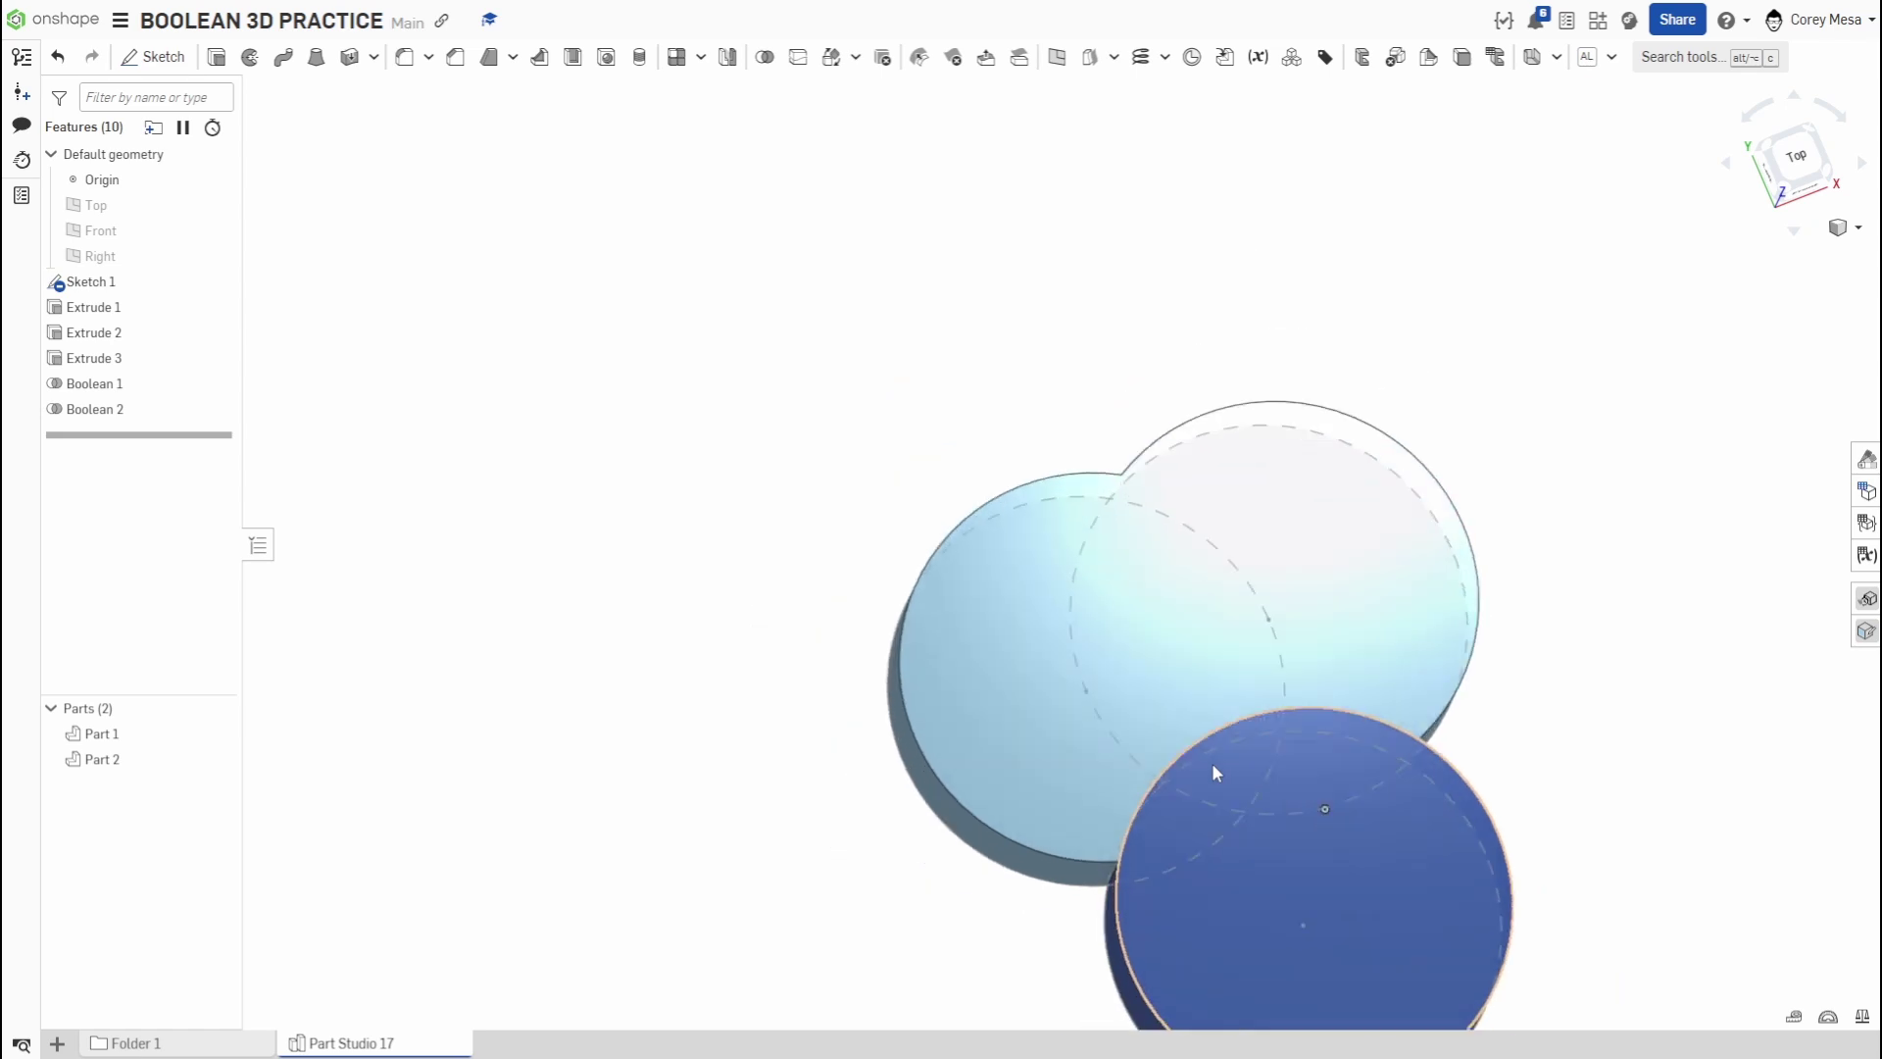
pyautogui.scroll(4, 1212, 762)
pyautogui.scroll(-4, 1204, 779)
pyautogui.scroll(4, 1203, 779)
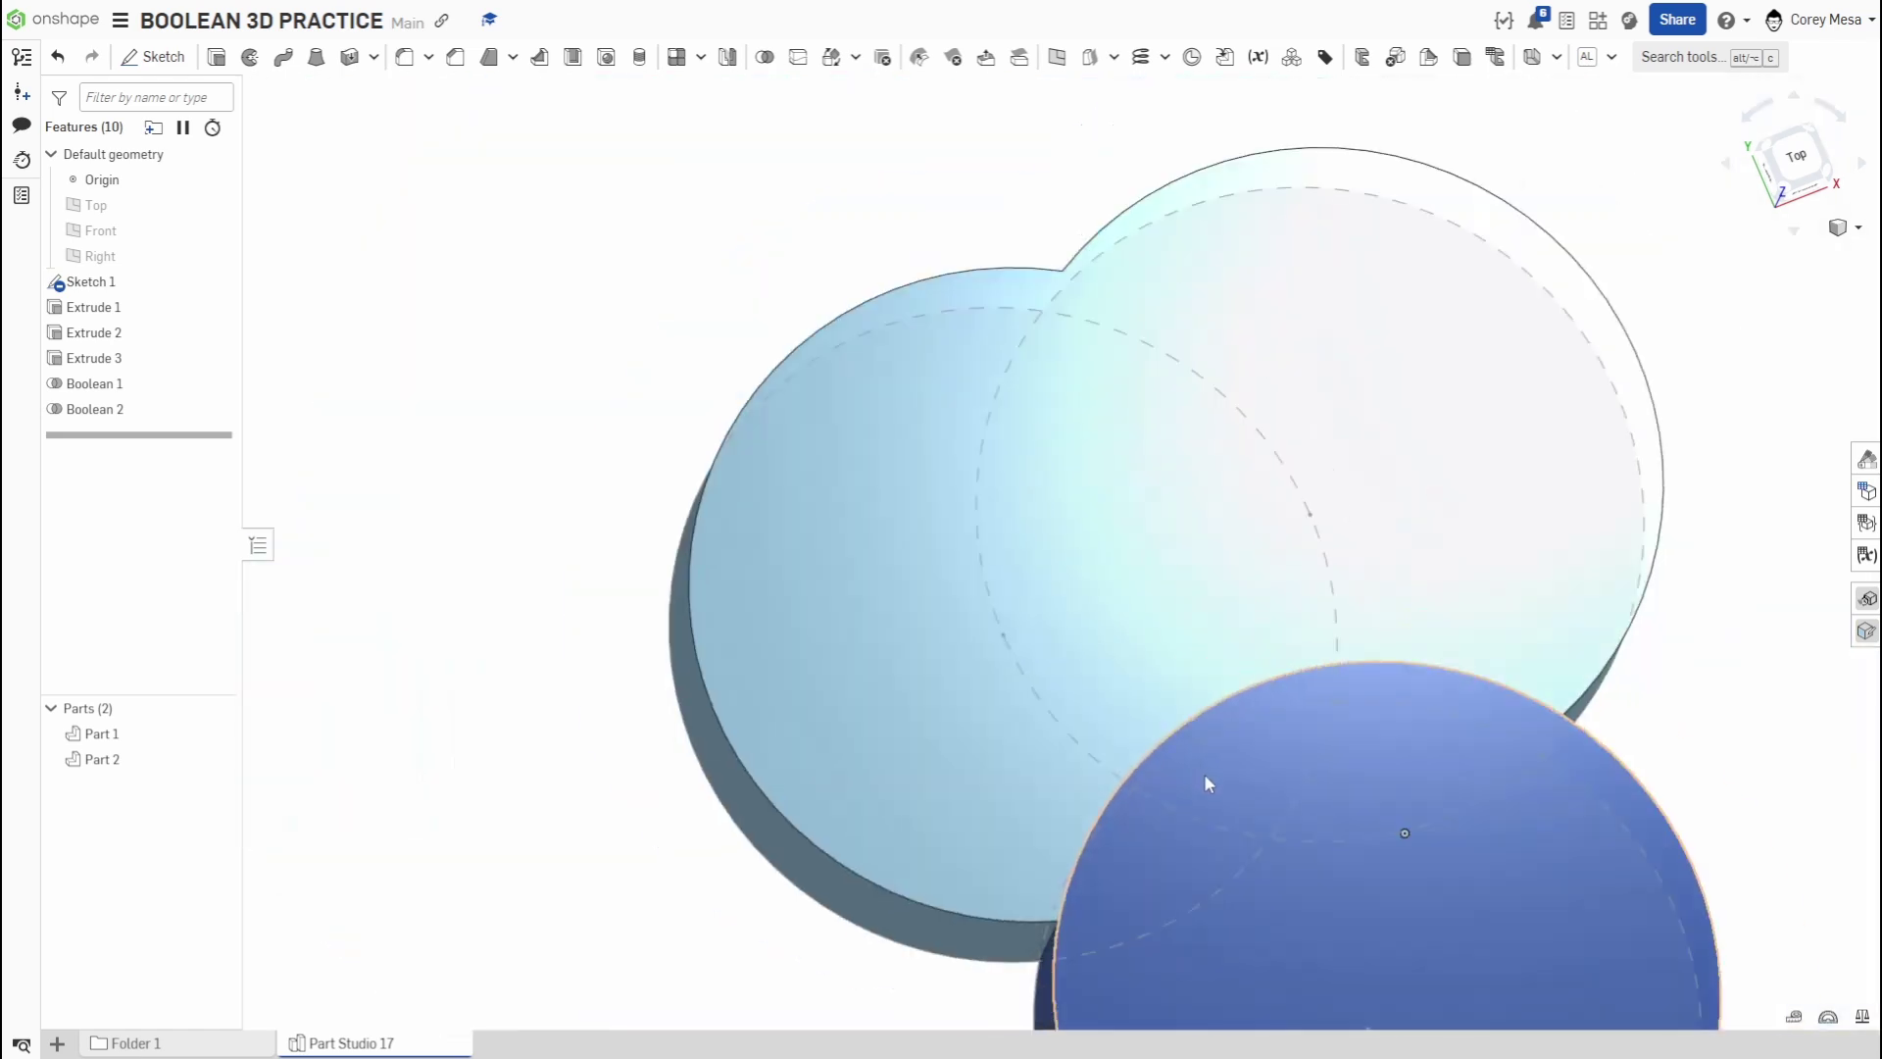
pyautogui.scroll(-6, 1209, 776)
pyautogui.moveTo(1293, 840); pyautogui.dragTo(1149, 730, button='middle')
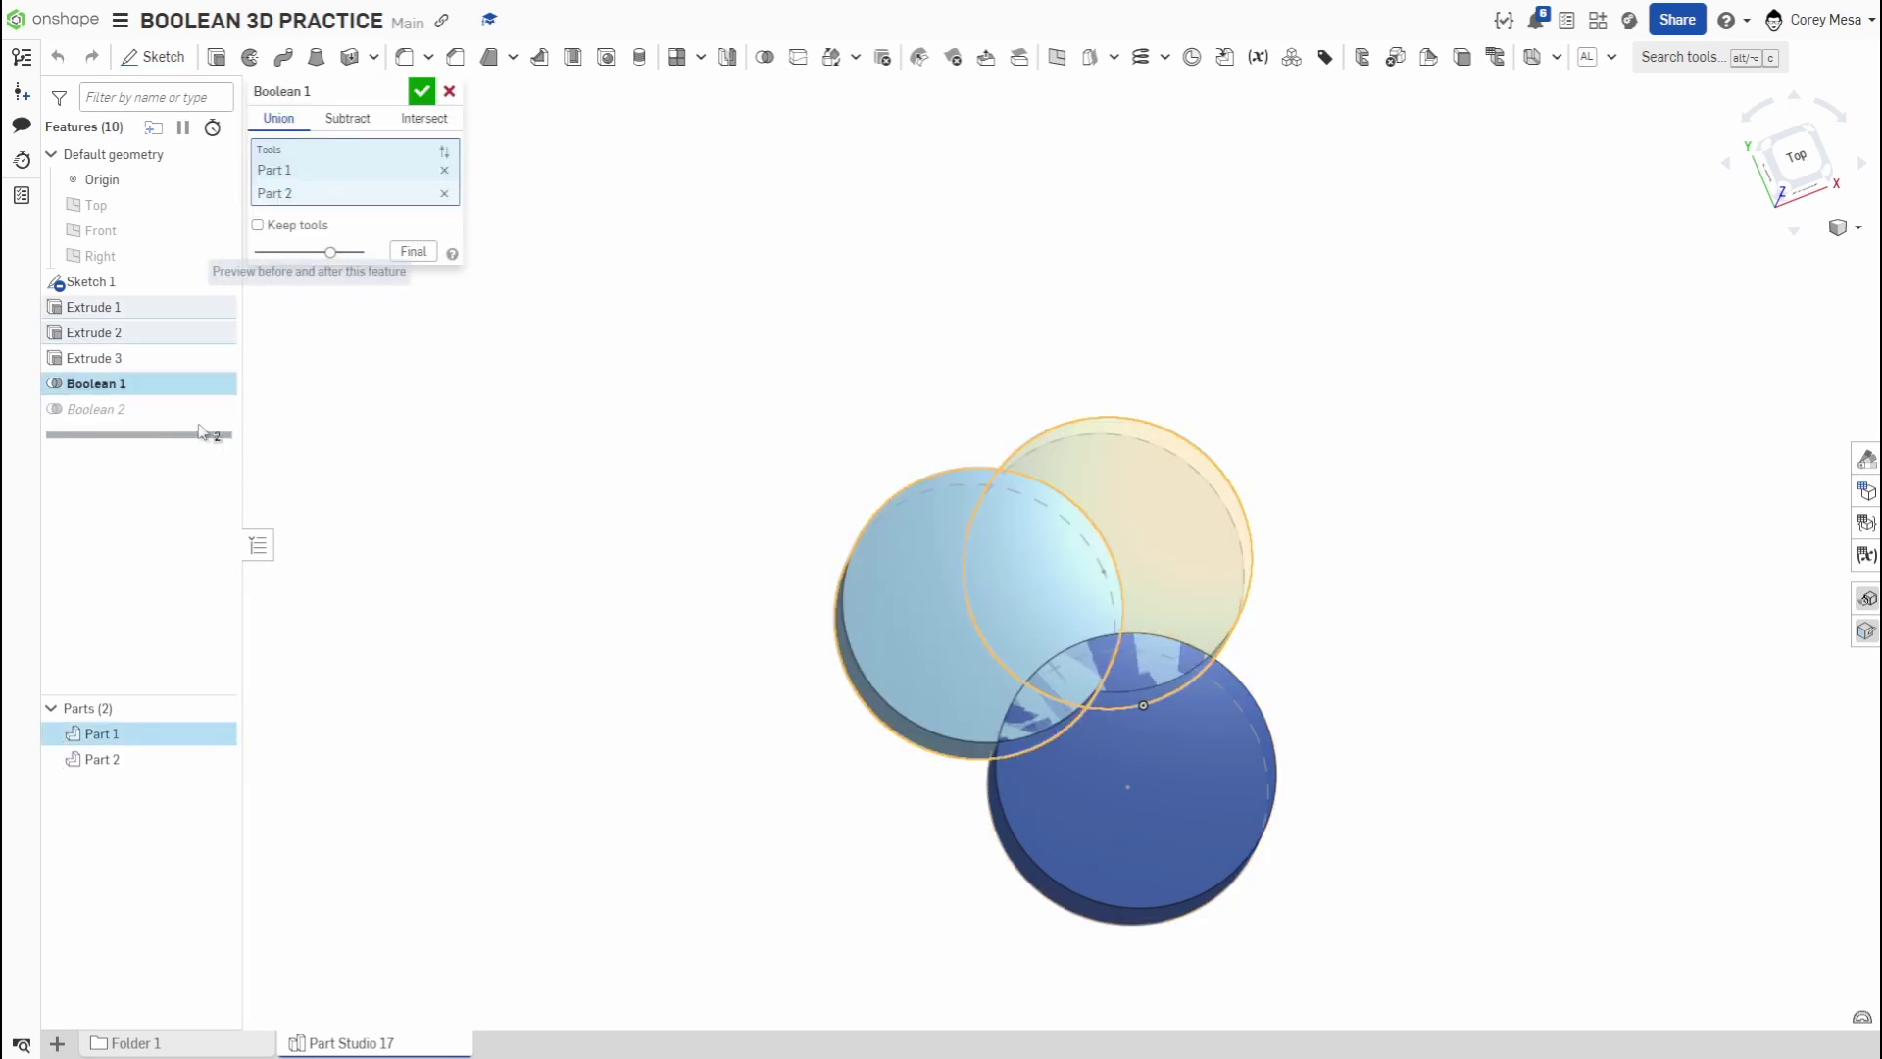
# - Change Boolean 2 to an intersection, replacing its tools with the merged body and the single disc
pyautogui.doubleClick(147, 409)
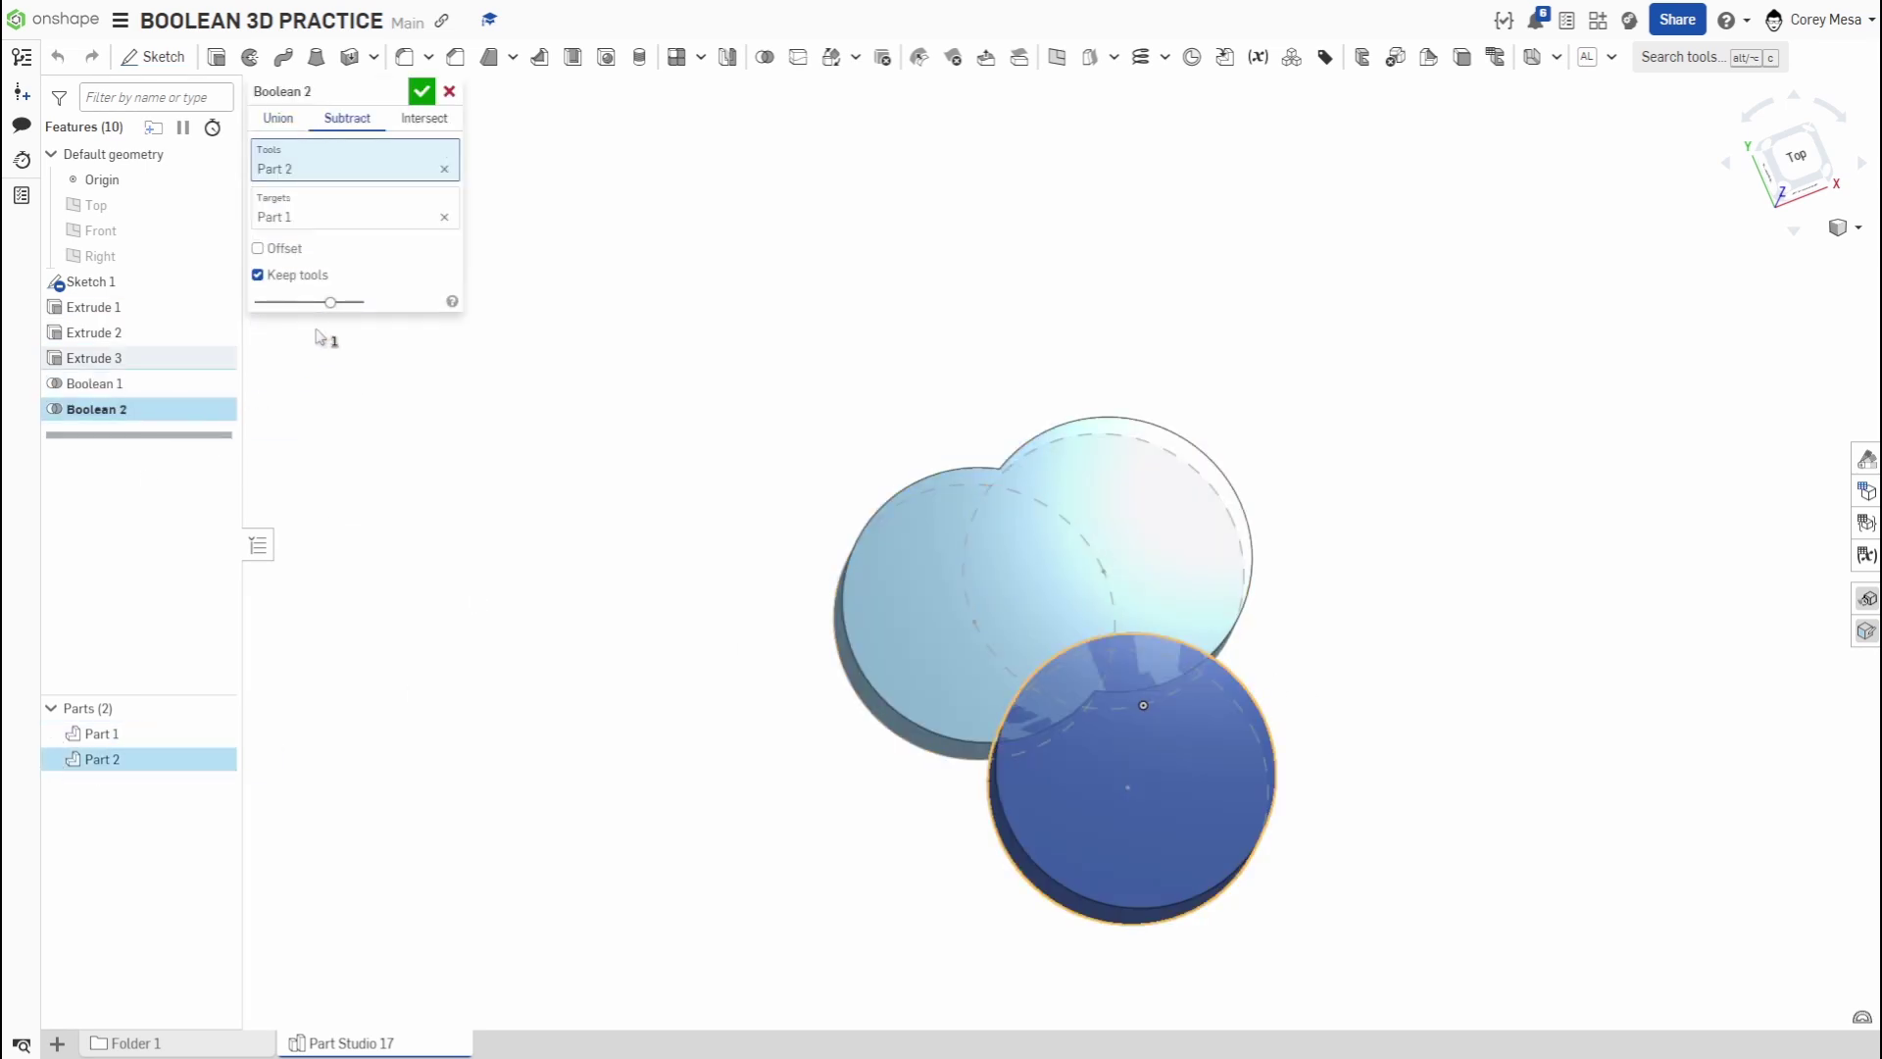
pyautogui.click(422, 119)
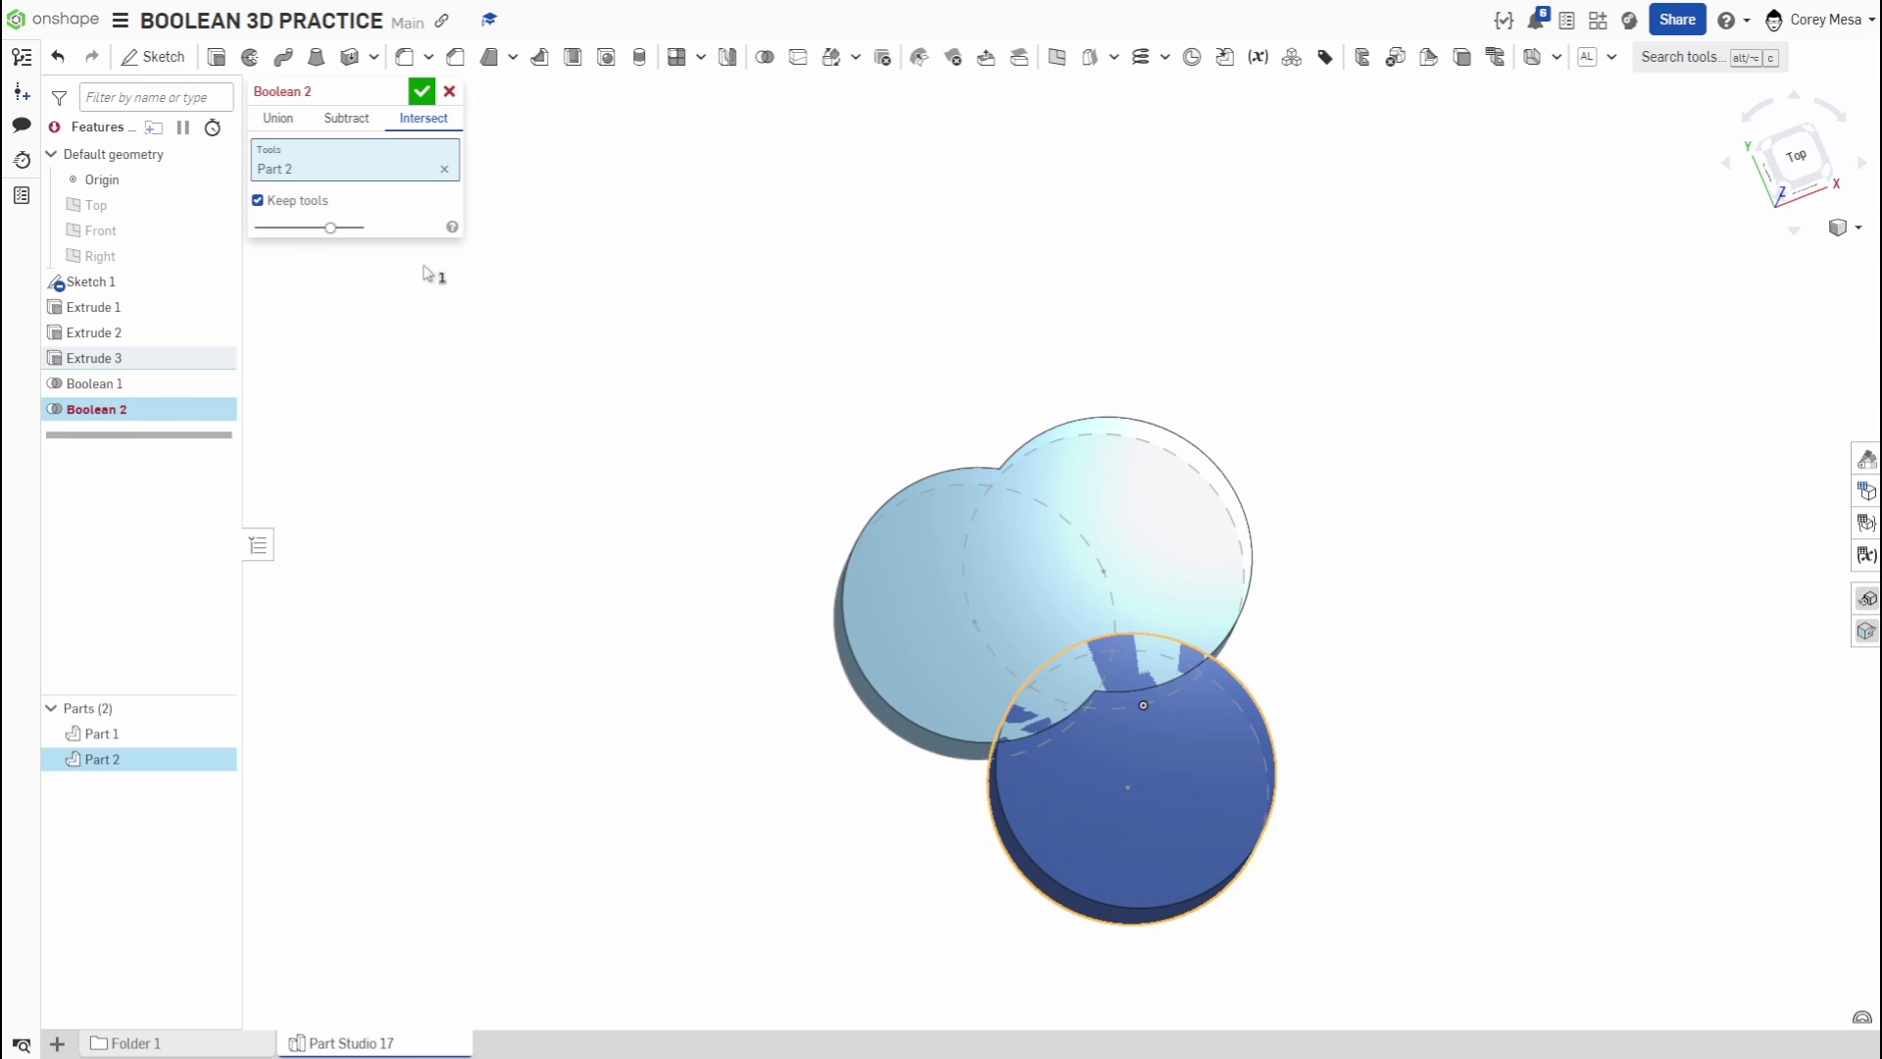
pyautogui.click(444, 169)
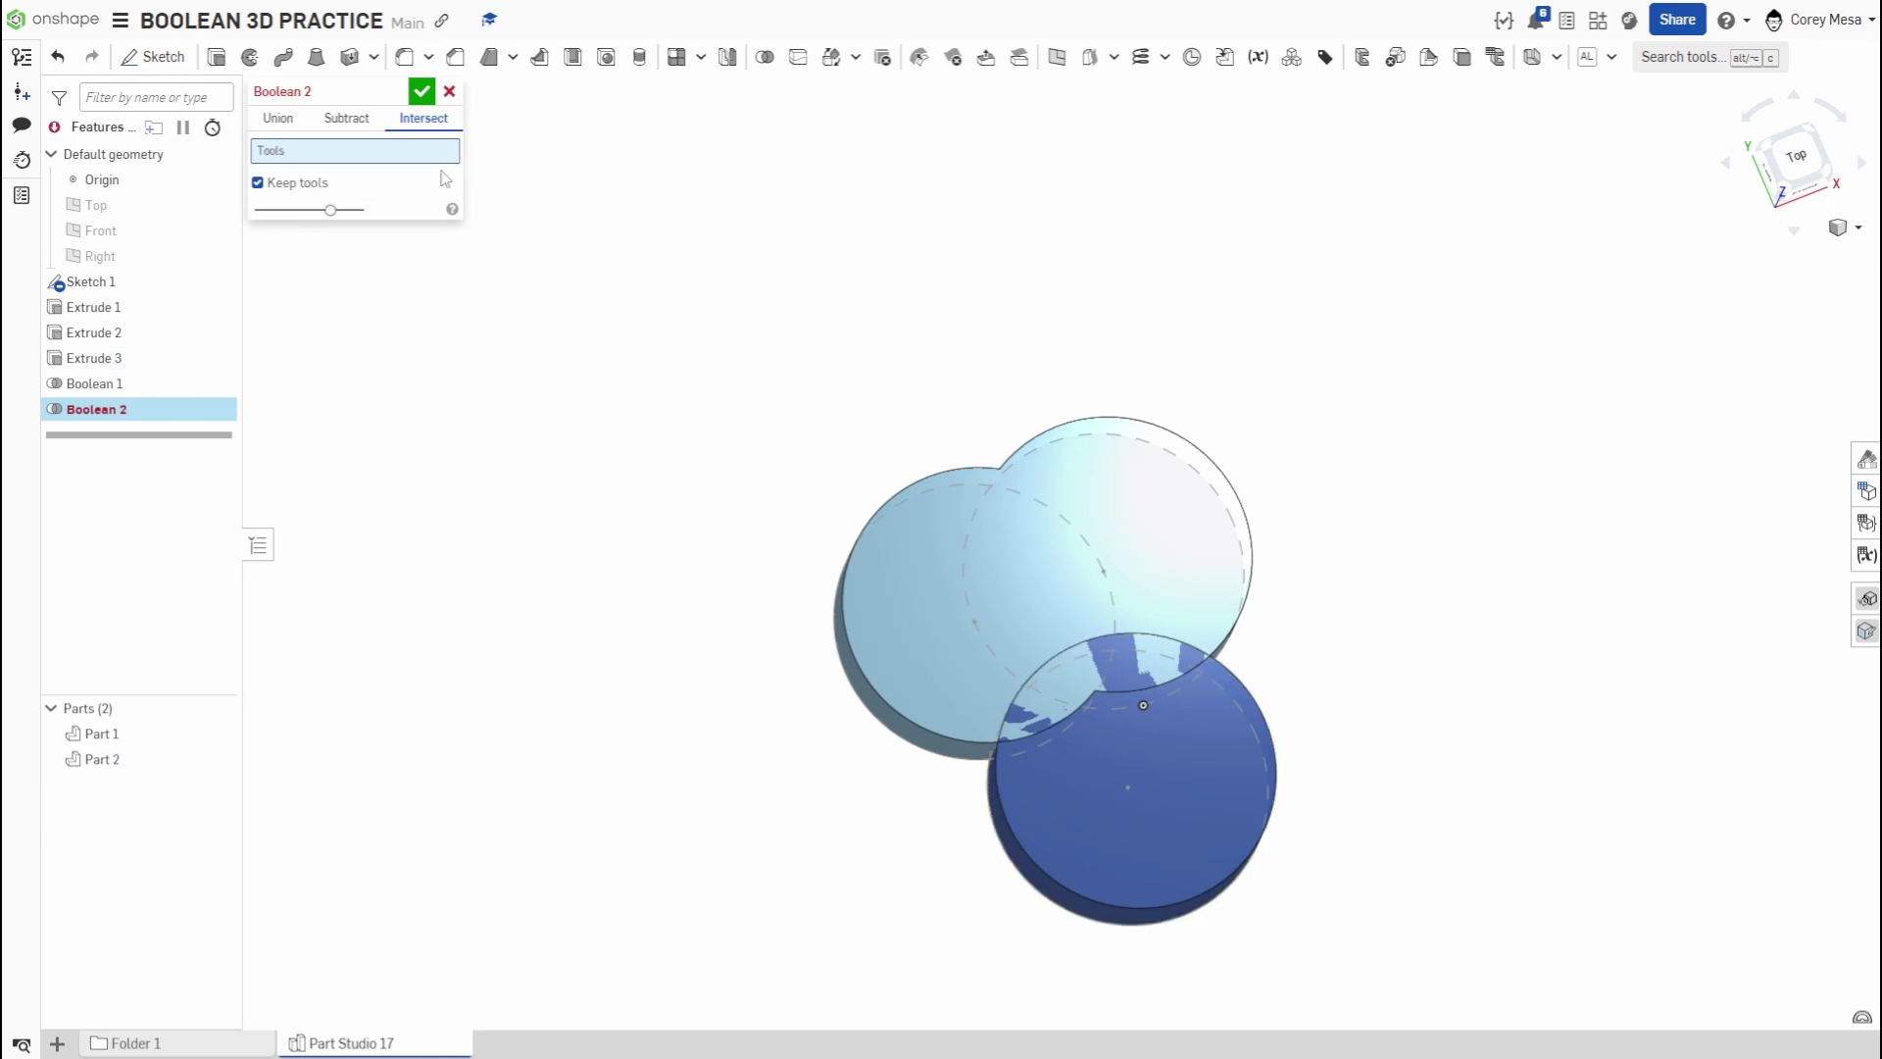
pyautogui.scroll(3, 1106, 294)
pyautogui.click(1101, 286)
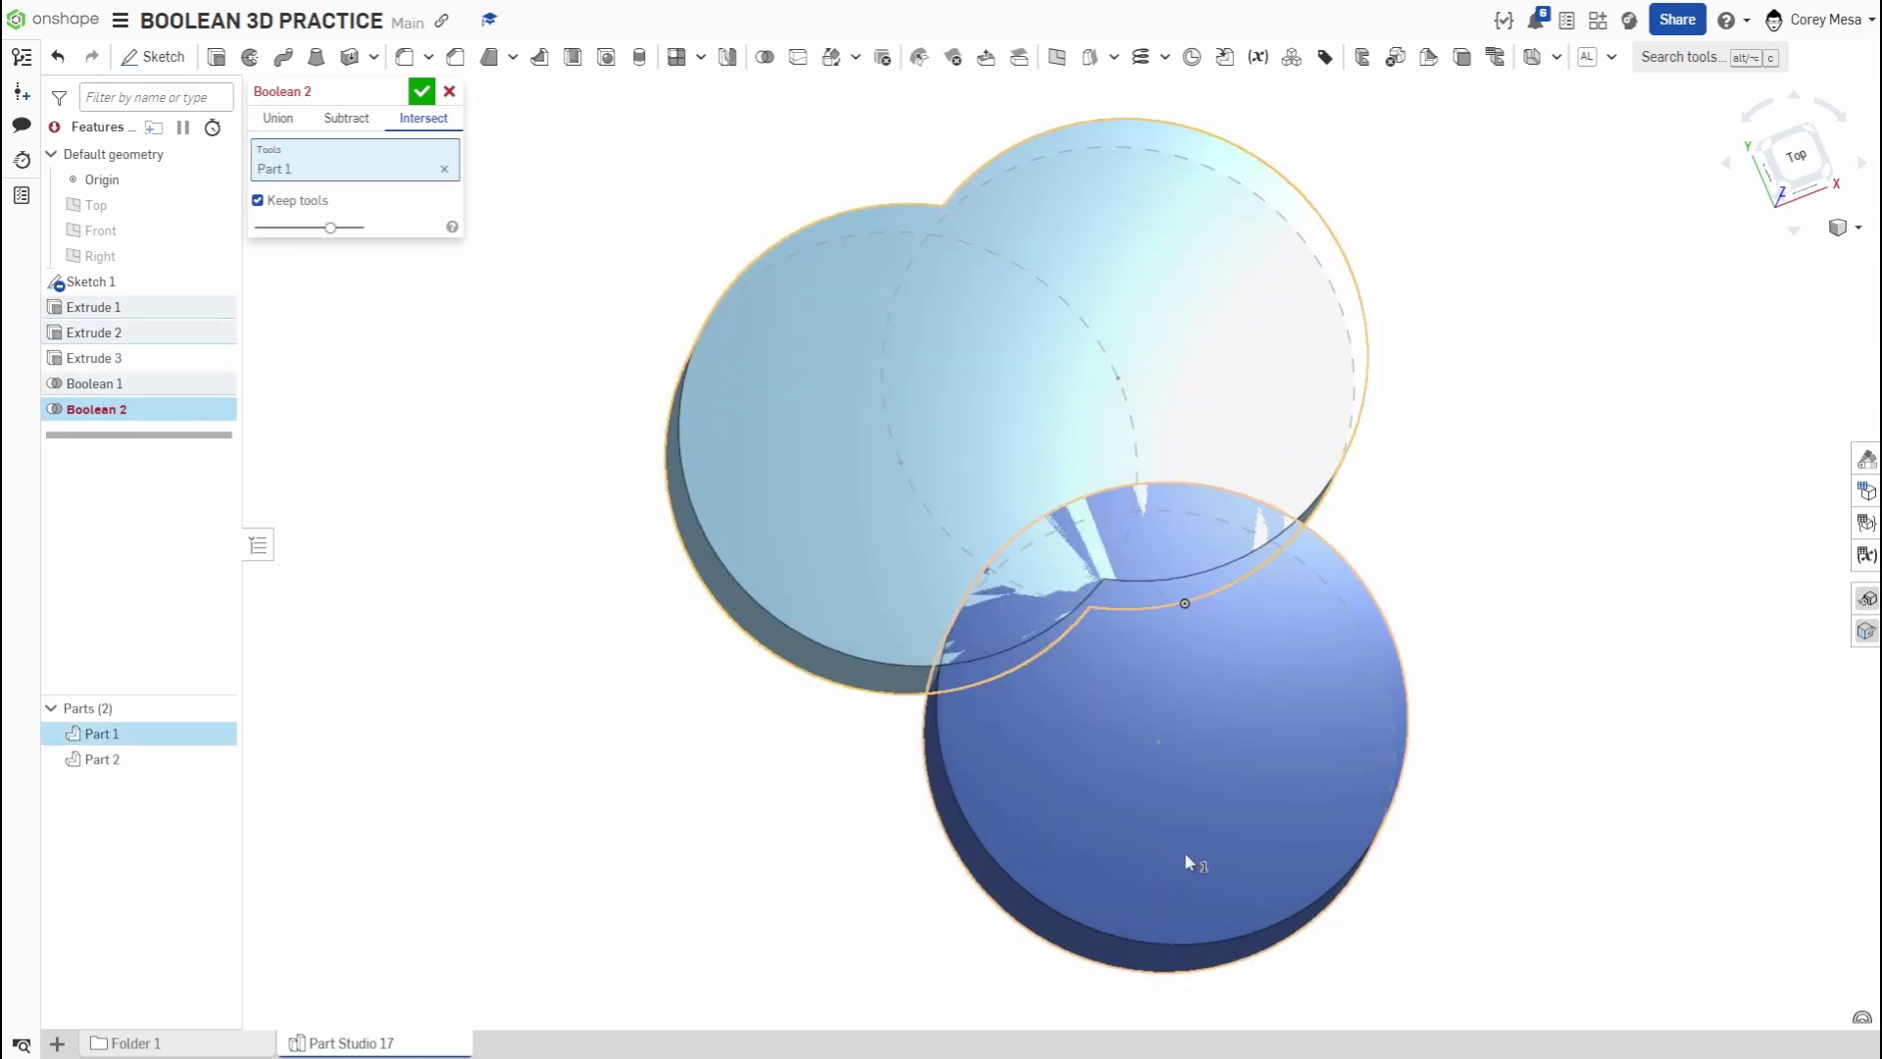
pyautogui.click(1184, 853)
pyautogui.moveTo(970, 853); pyautogui.dragTo(1071, 815, button='right')
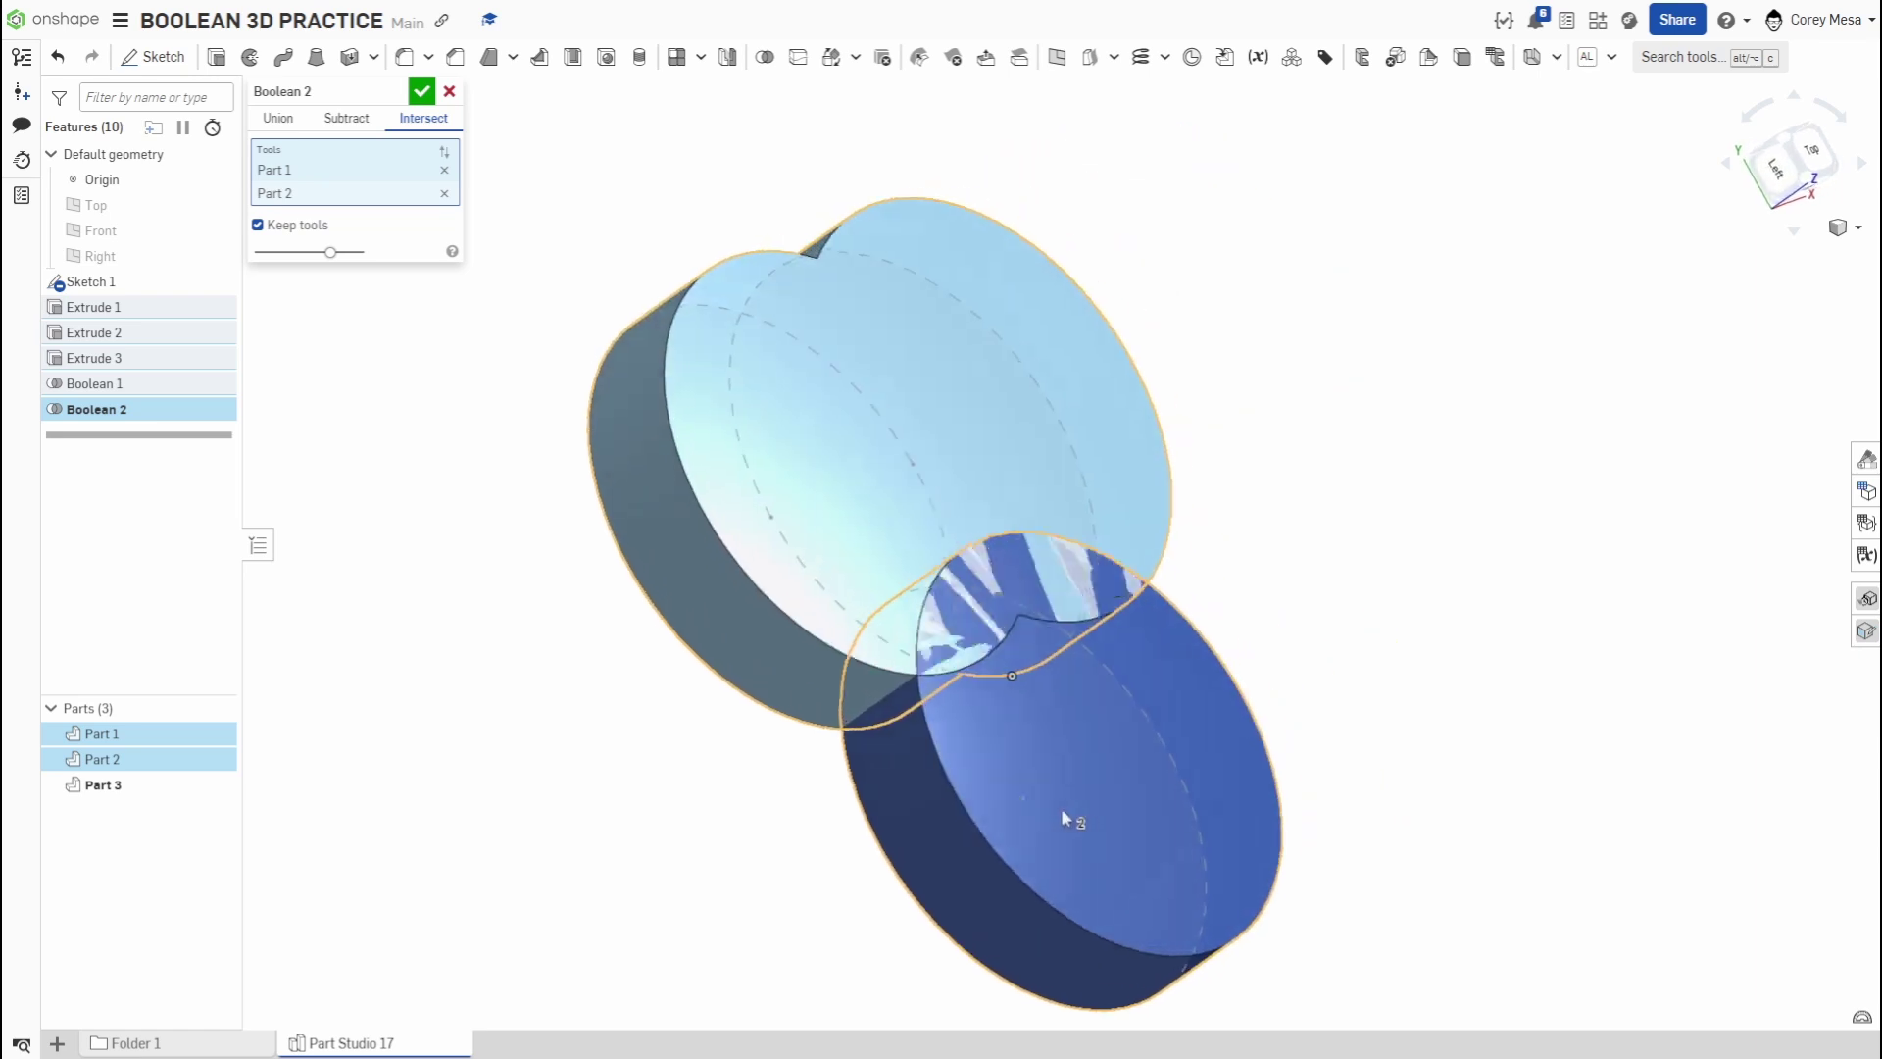
# - Turn off Keep tools for the intersection and compare the model before and after the feature
pyautogui.click(289, 225)
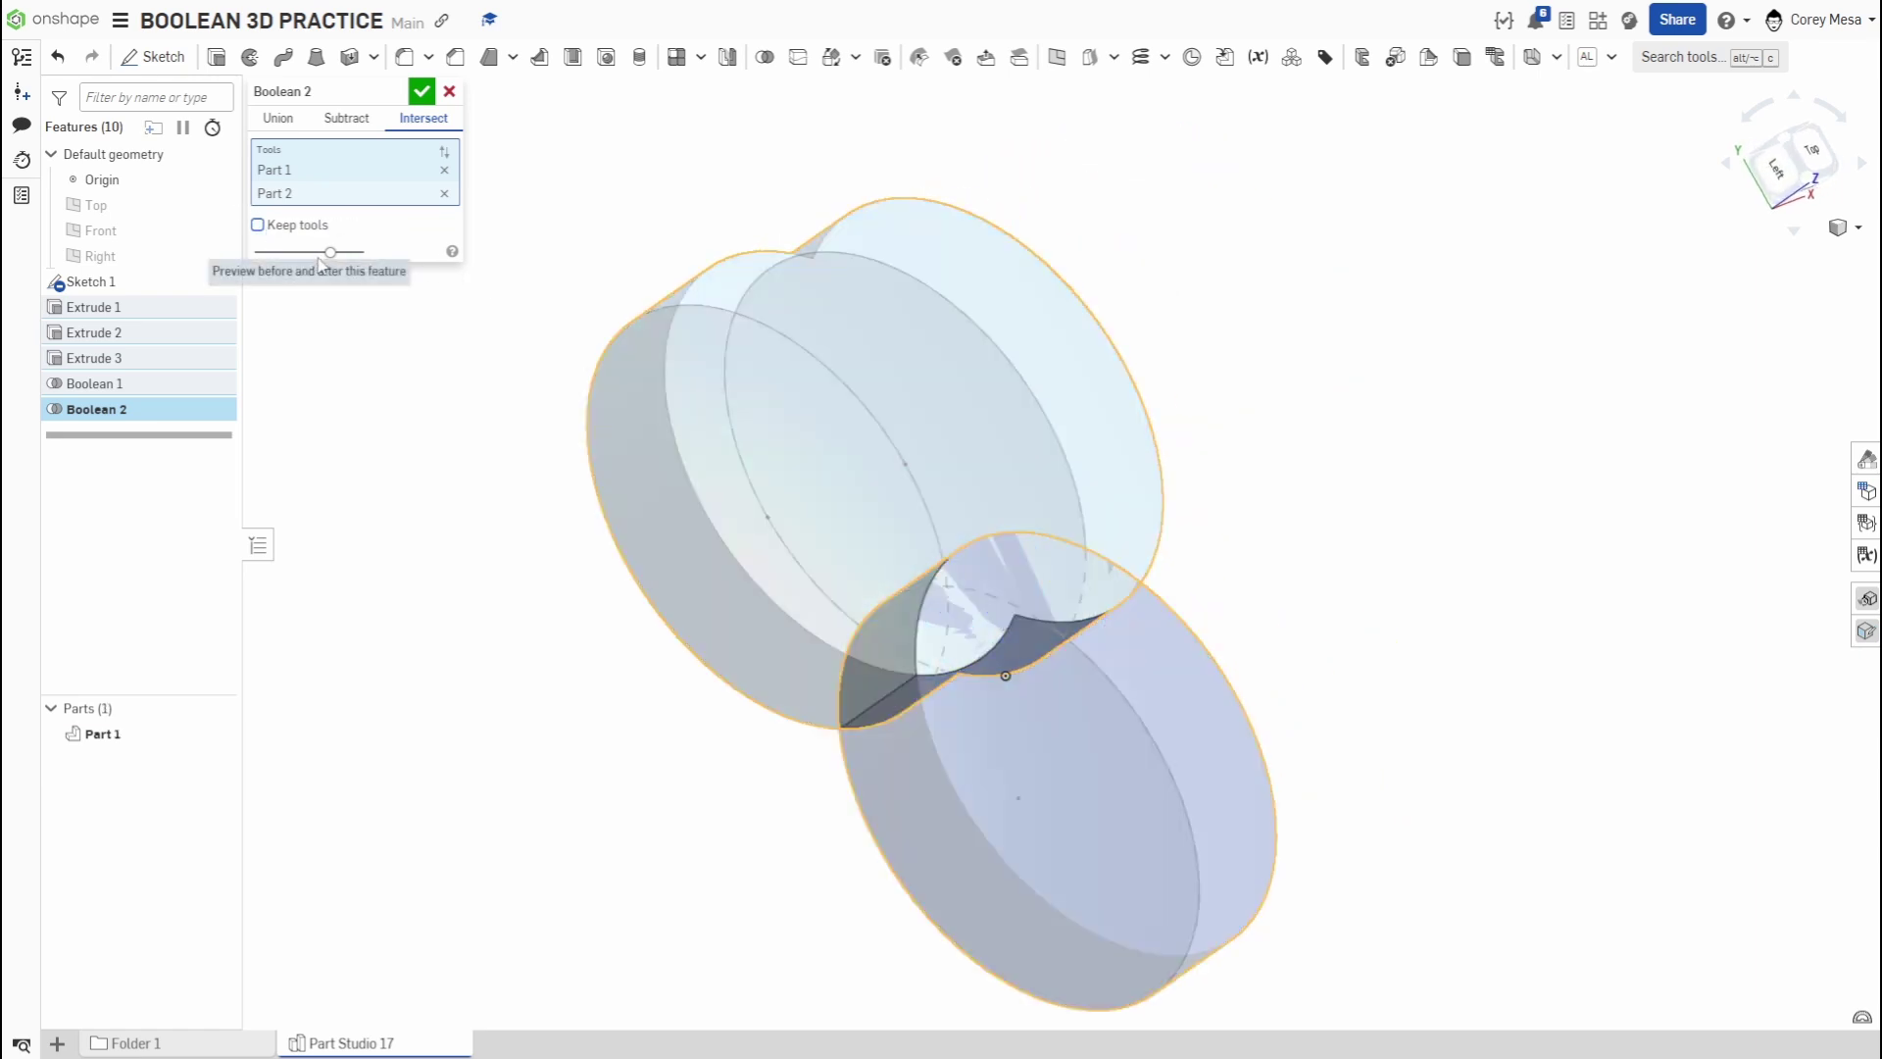
pyautogui.moveTo(330, 257); pyautogui.dragTo(378, 257)
pyautogui.moveTo(910, 565); pyautogui.dragTo(945, 533, button='right')
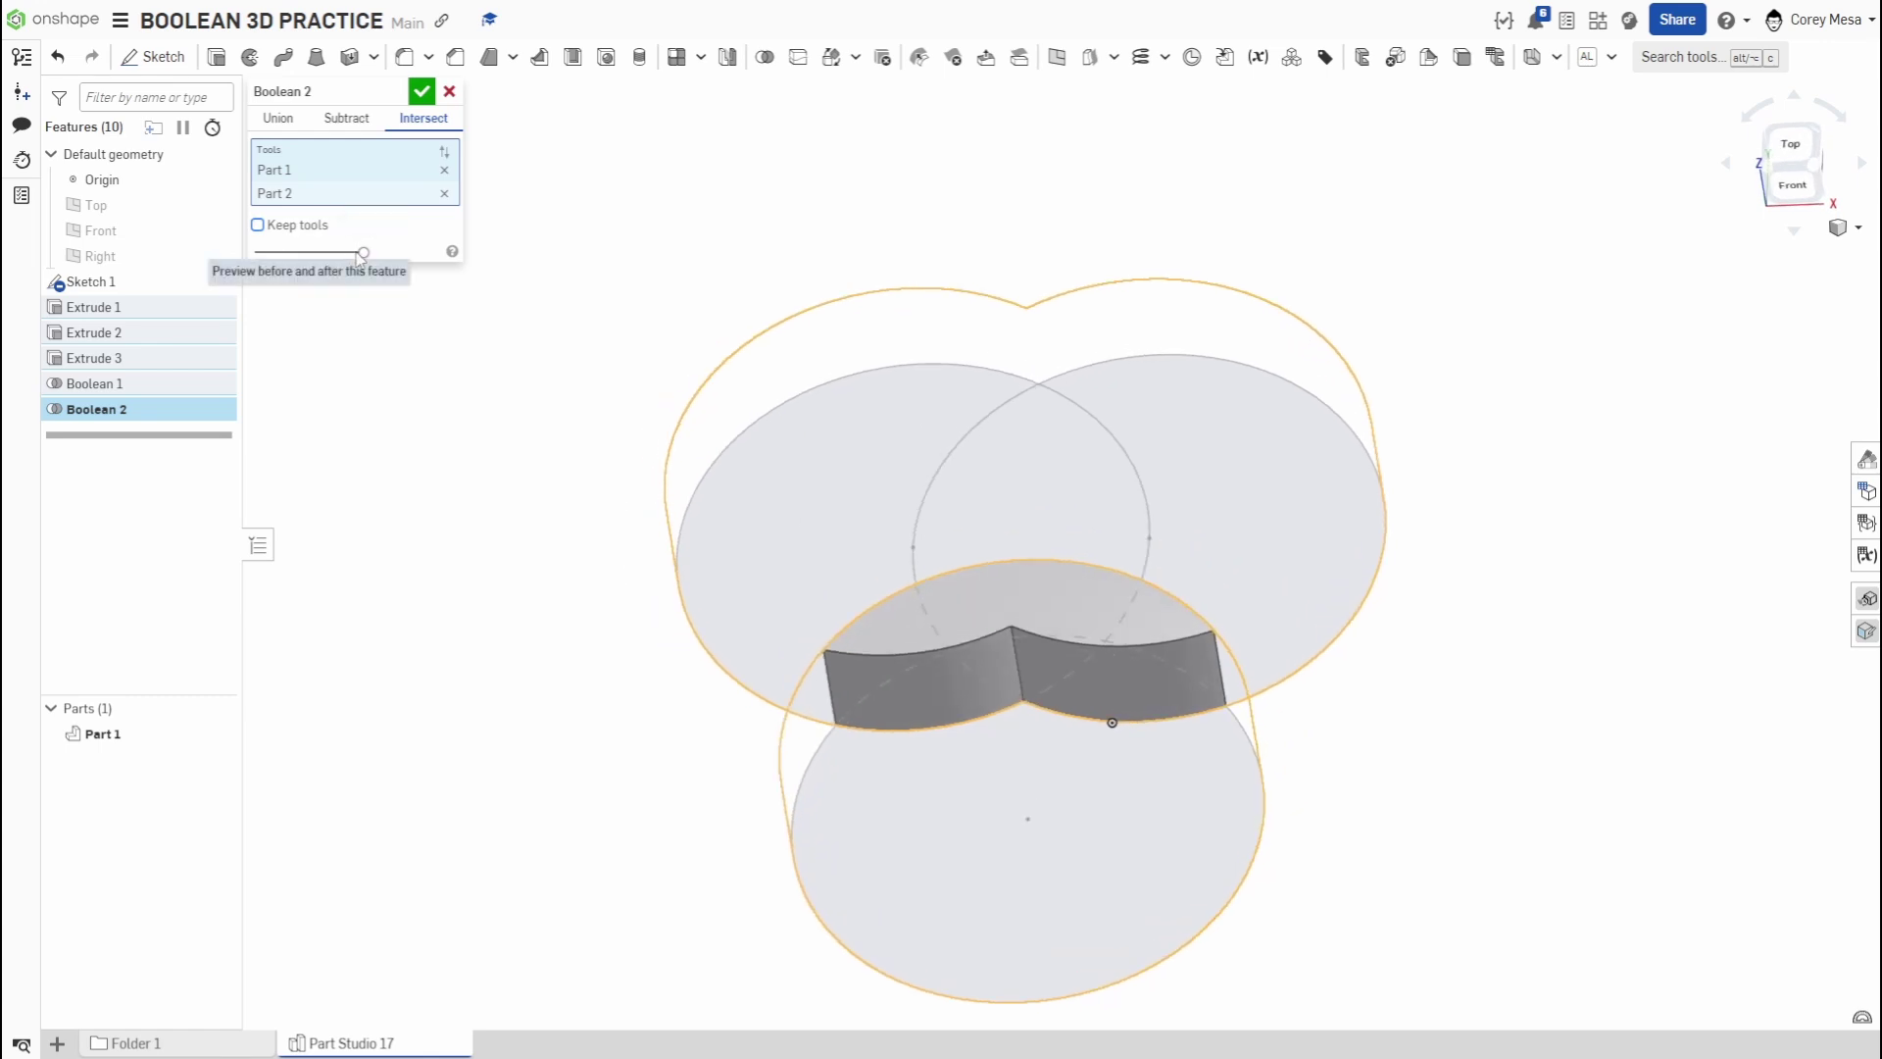
pyautogui.moveTo(362, 257); pyautogui.dragTo(257, 253)
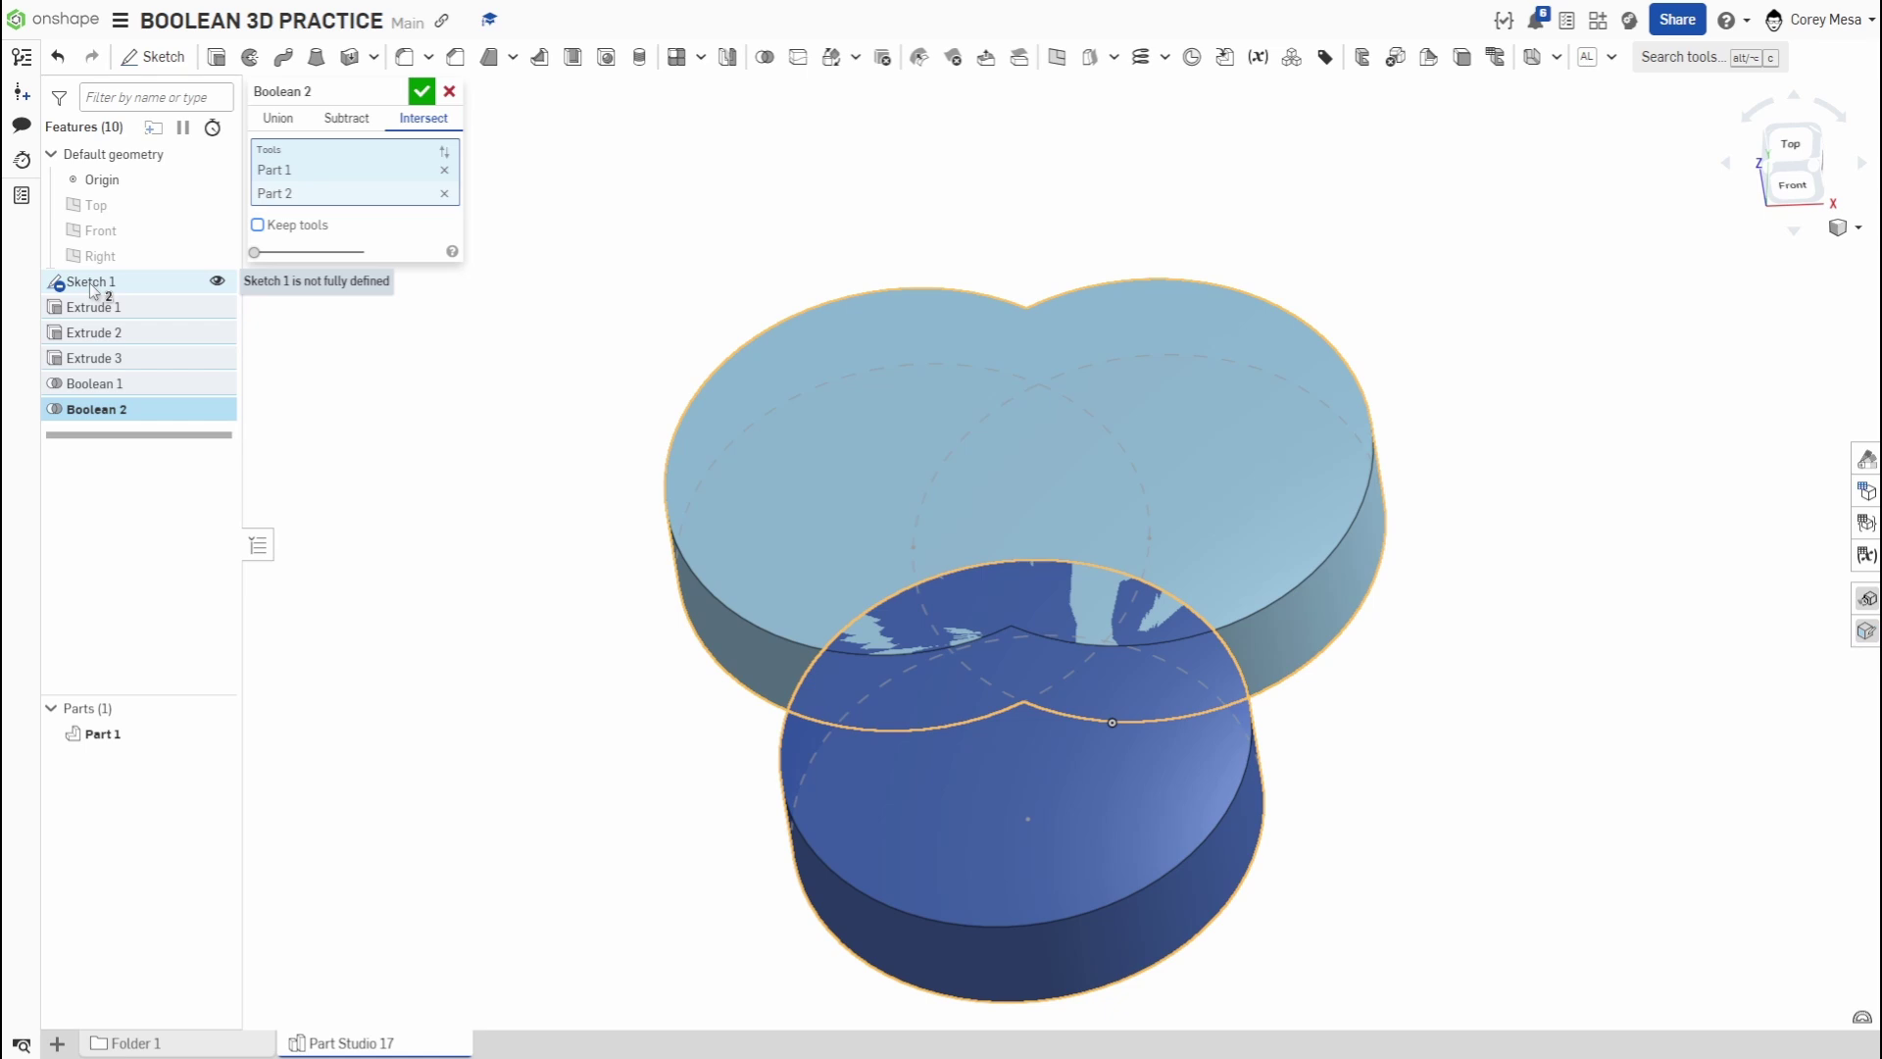
pyautogui.moveTo(111, 287); pyautogui.dragTo(706, 377)
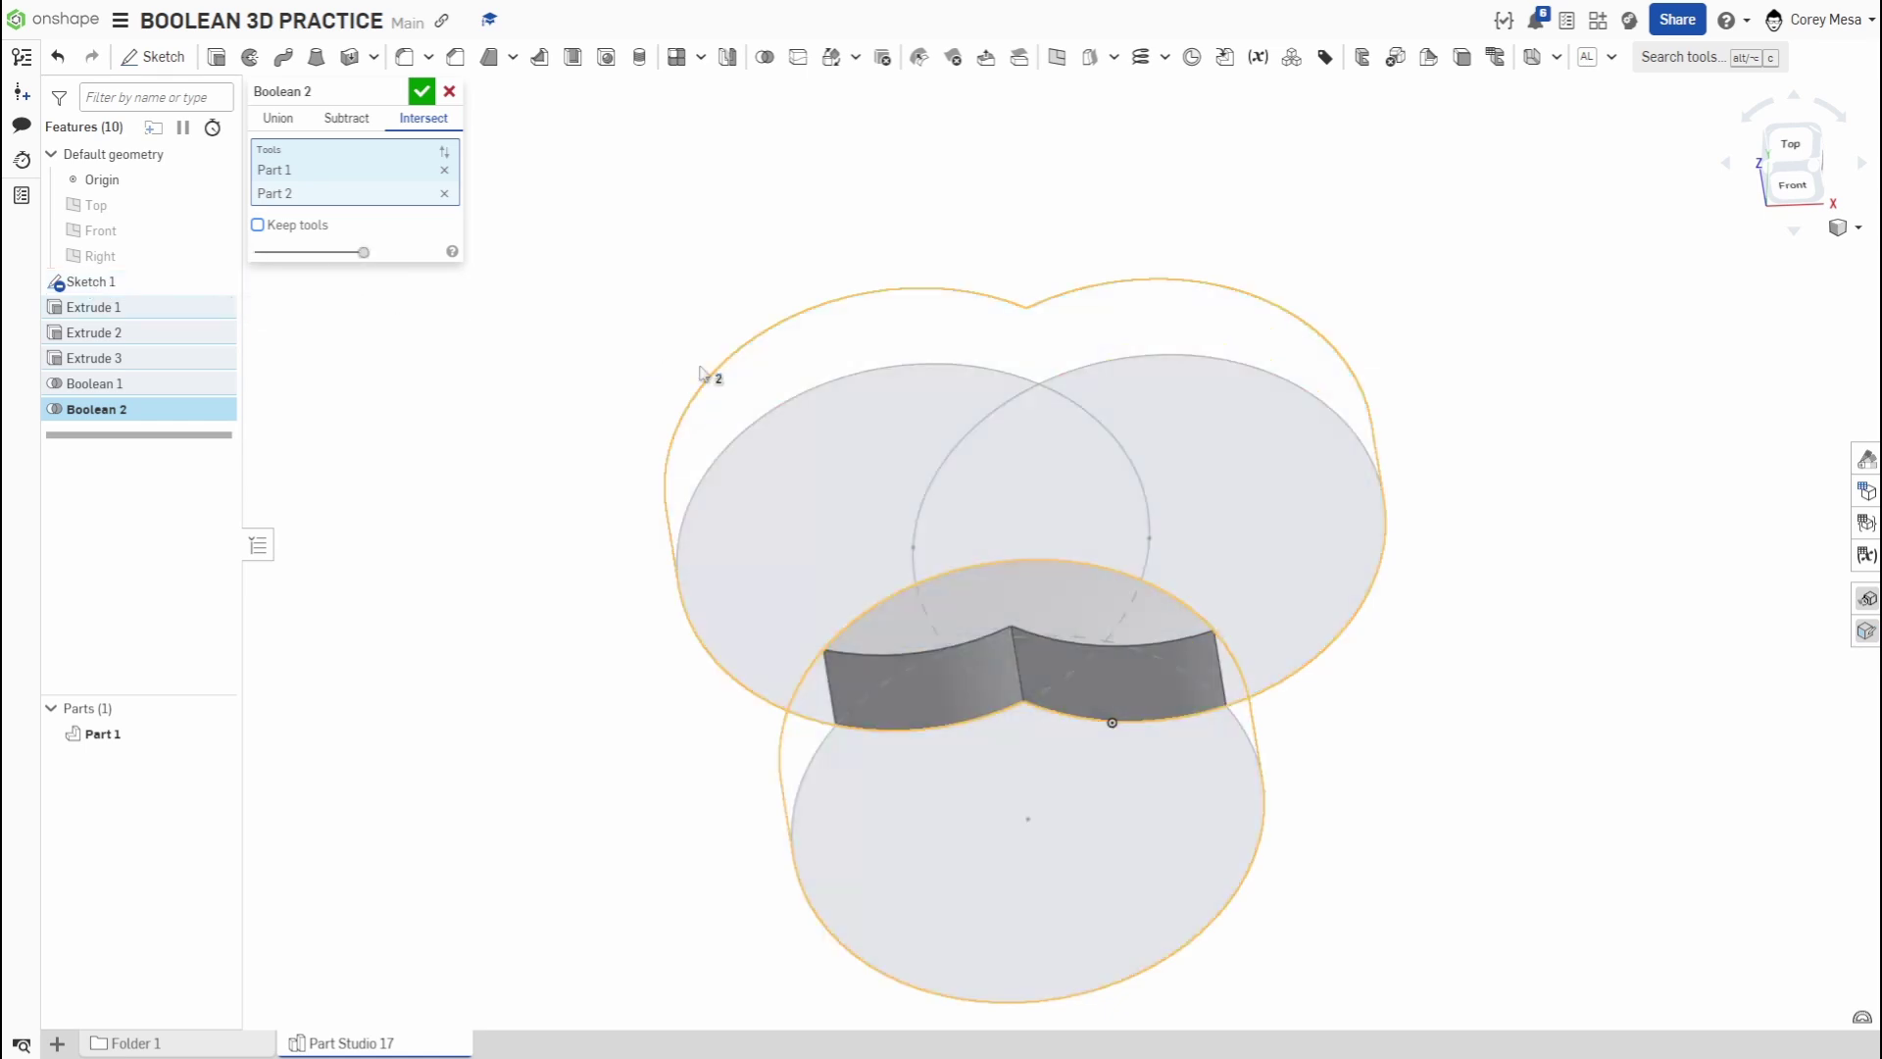
pyautogui.moveTo(1109, 494)
pyautogui.mouseDown(button='right')
pyautogui.moveTo(1210, 571)
pyautogui.moveTo(1251, 559)
pyautogui.moveTo(1248, 534)
pyautogui.moveTo(1127, 516)
pyautogui.mouseUp(button='right')
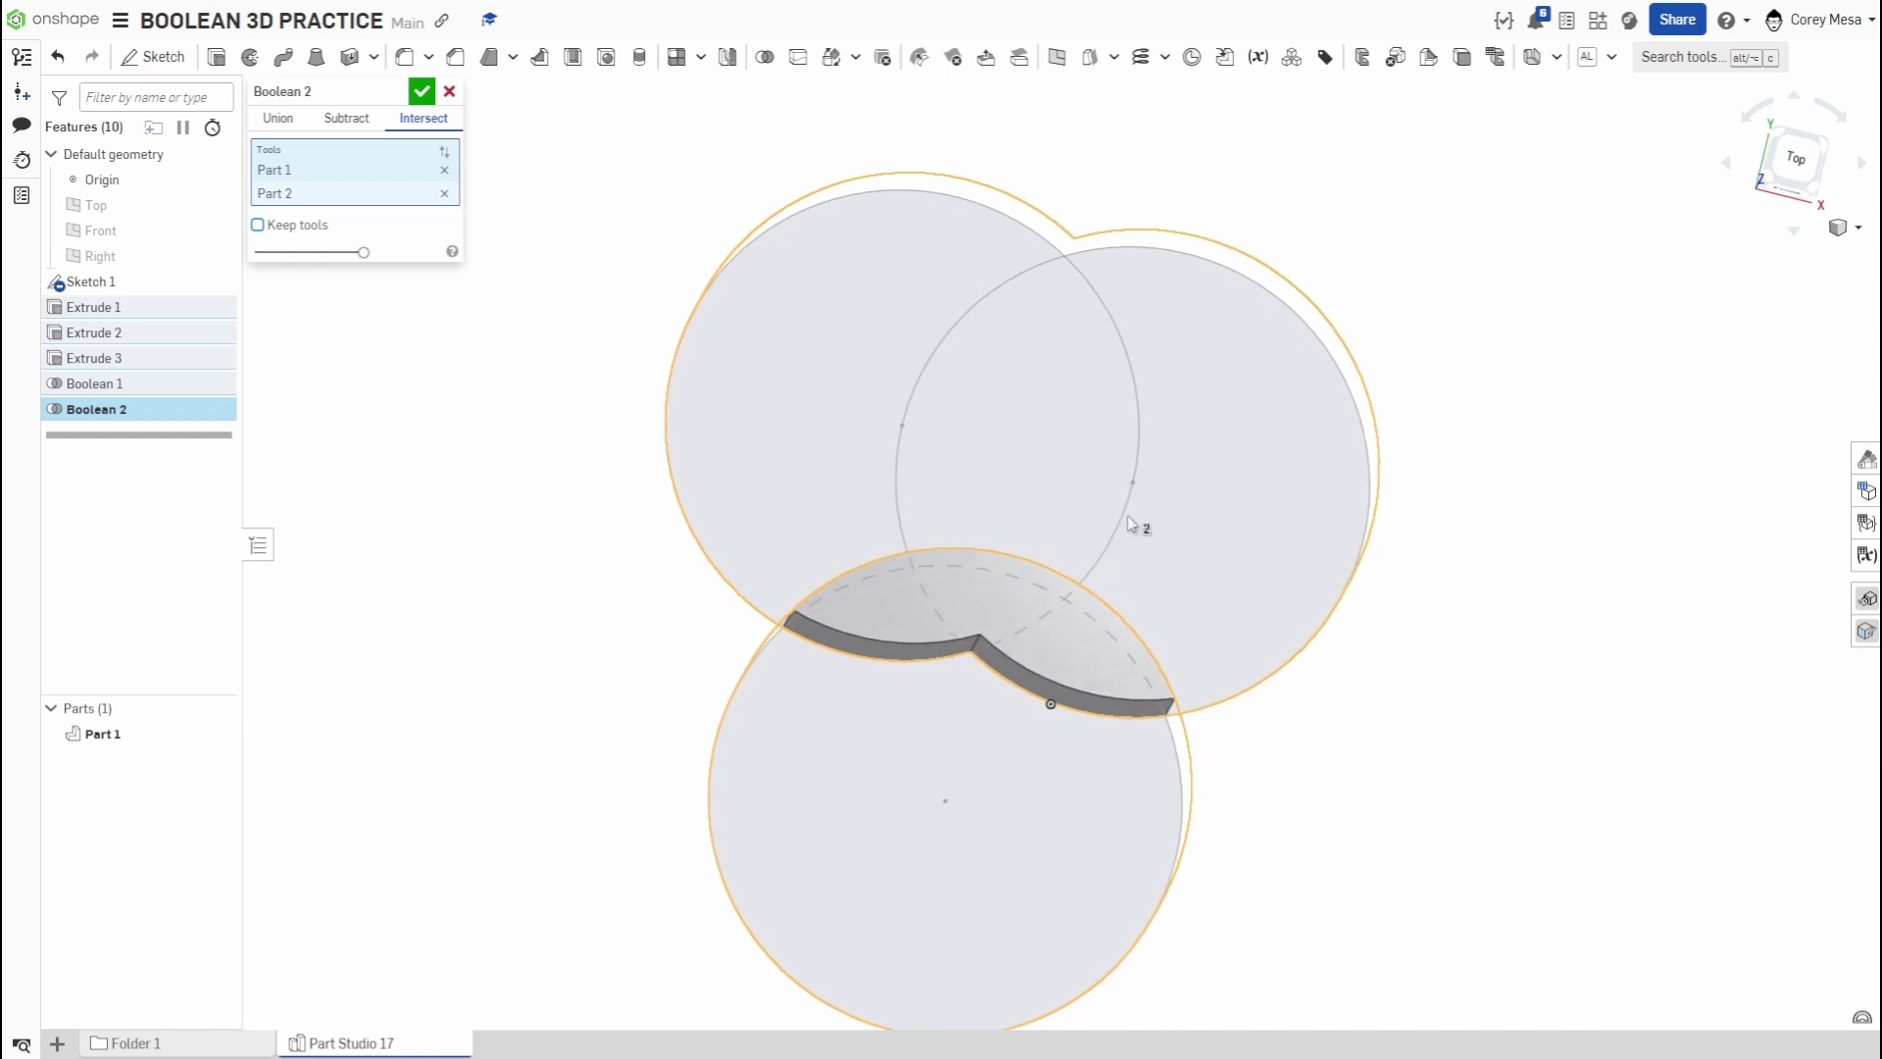
# - Try the intersection with Keep tools on, turn the option back off, and accept the feature
pyautogui.click(258, 224)
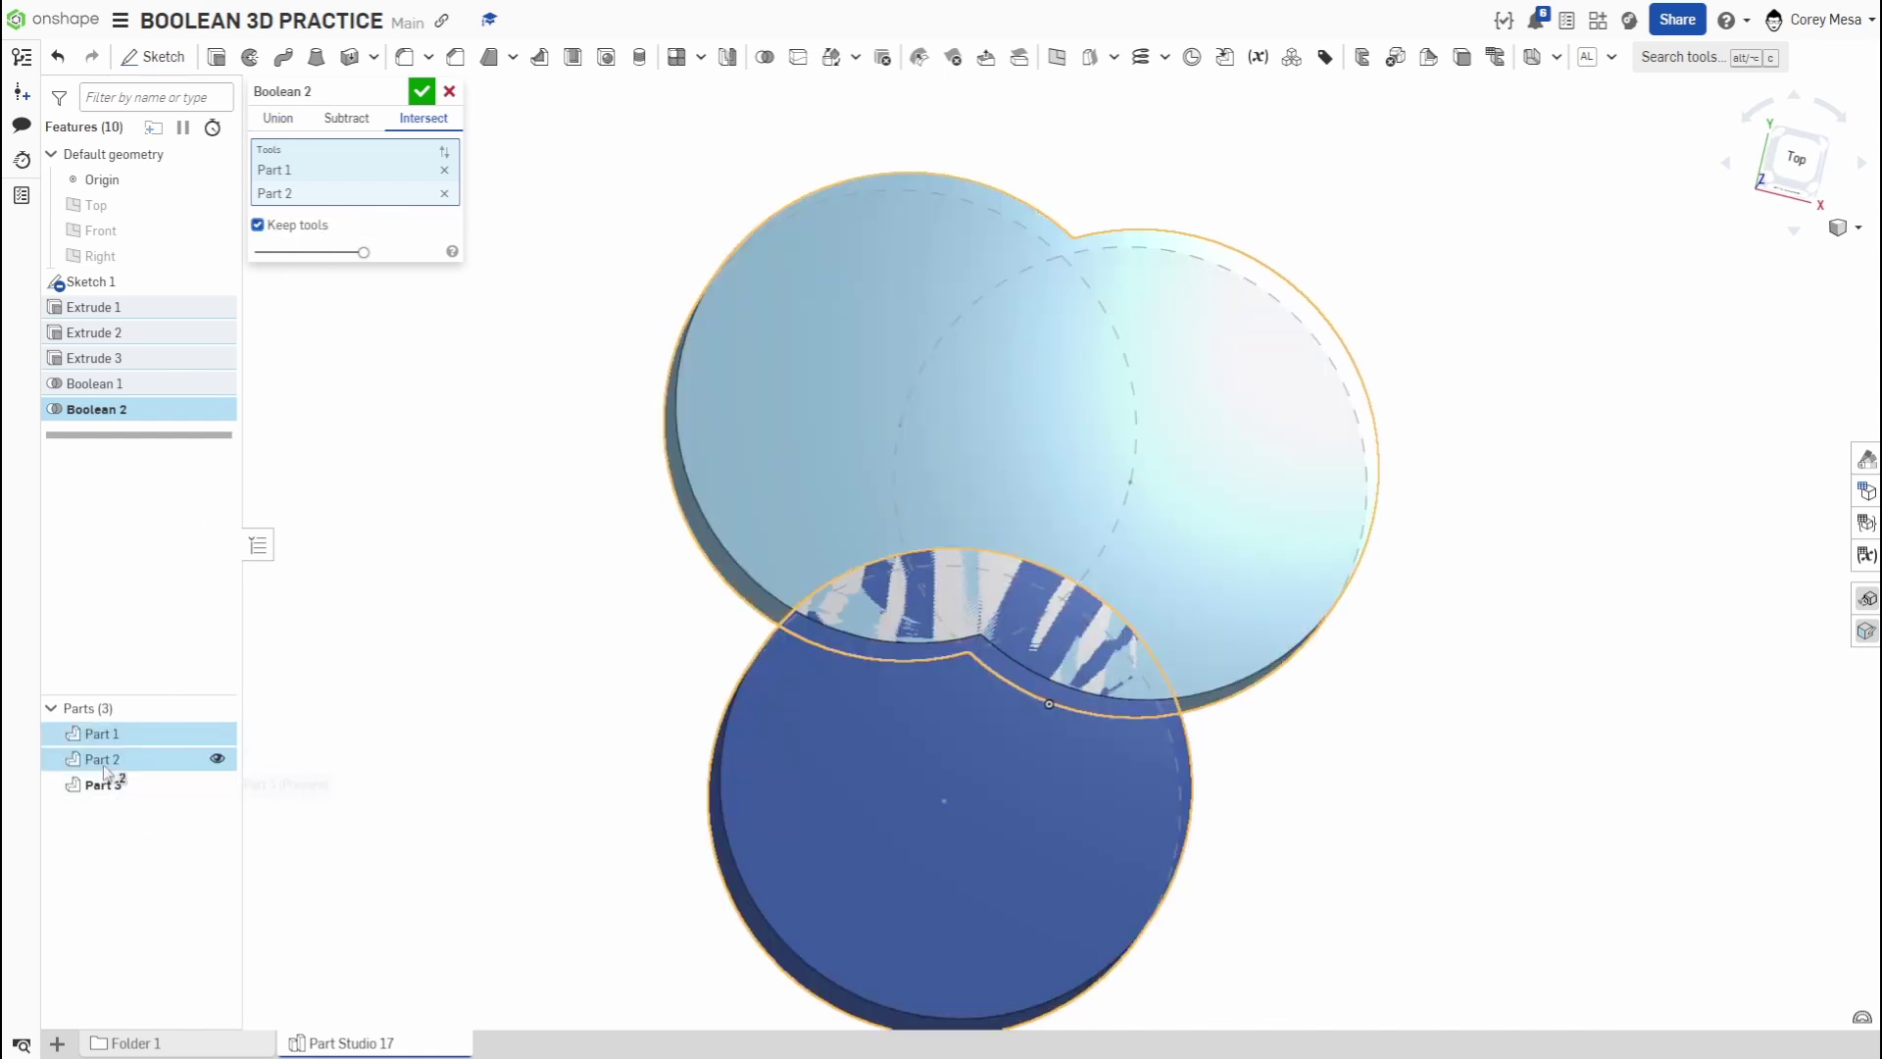
pyautogui.click(257, 224)
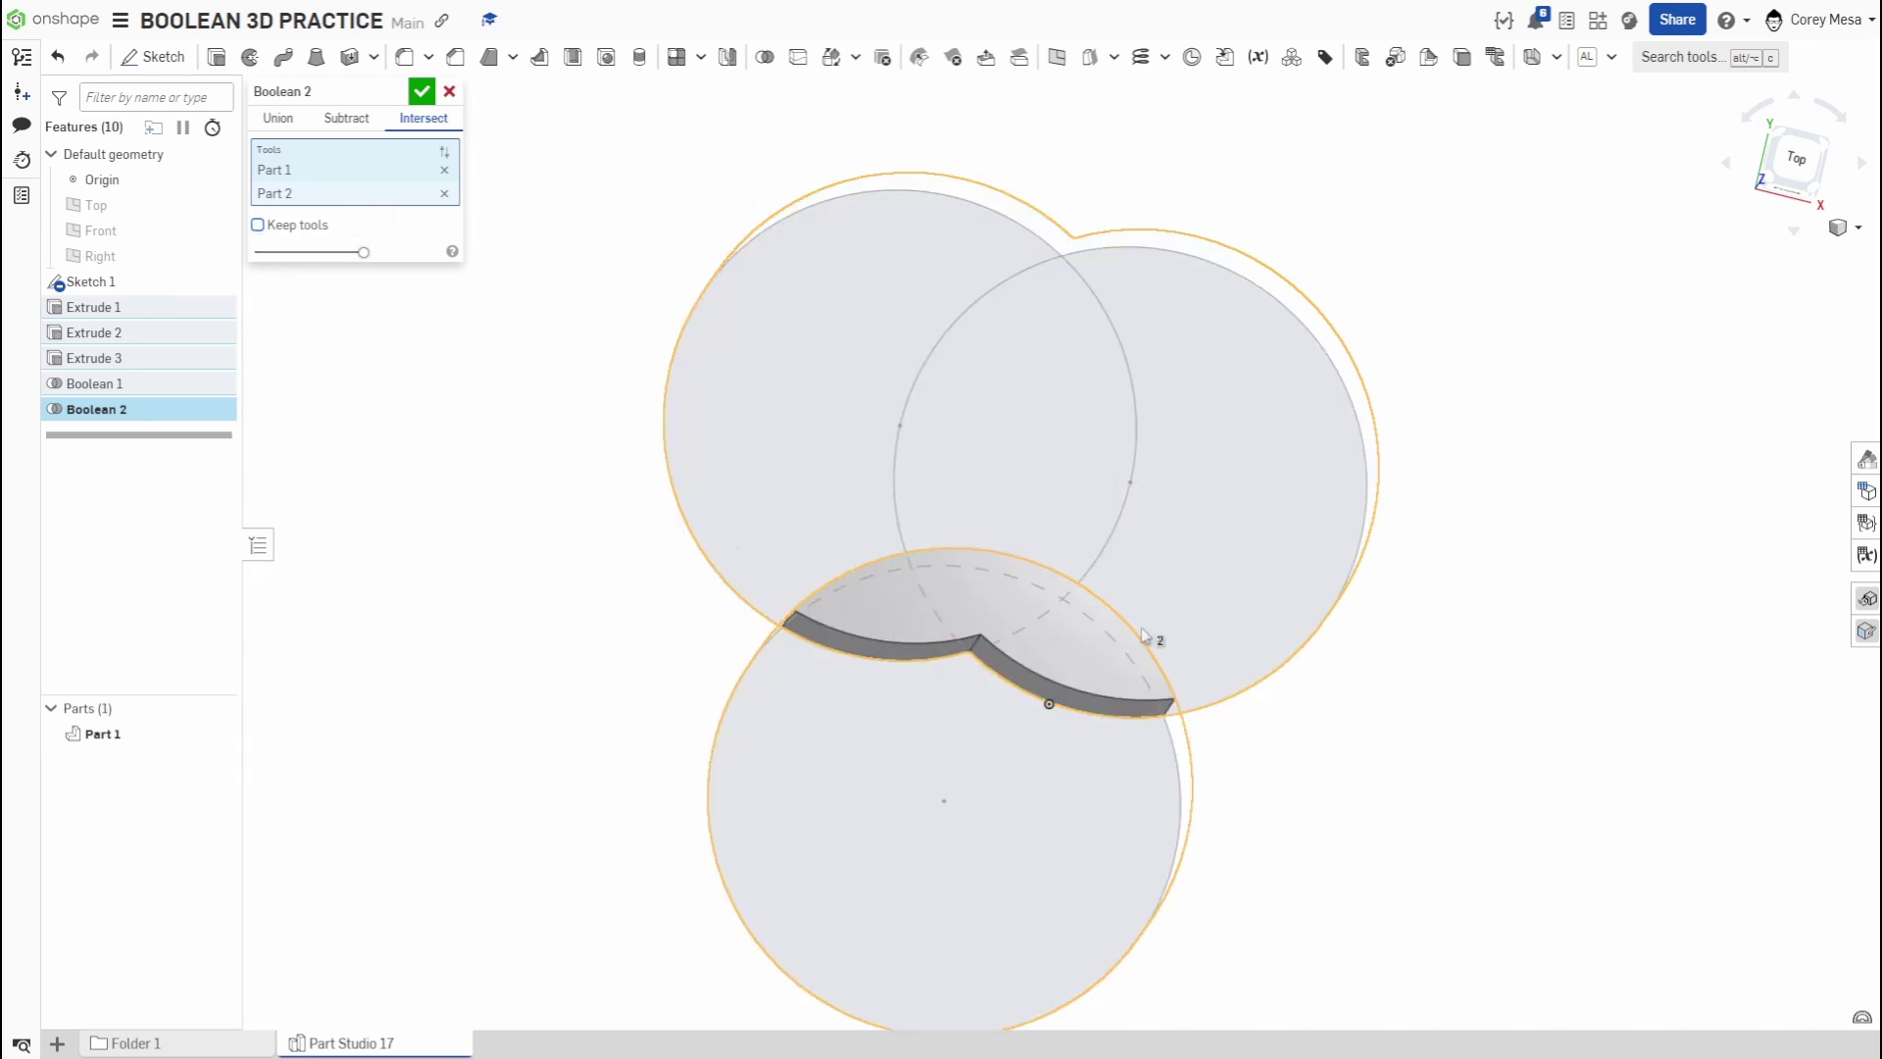
pyautogui.moveTo(1134, 723); pyautogui.dragTo(1127, 343, button='right')
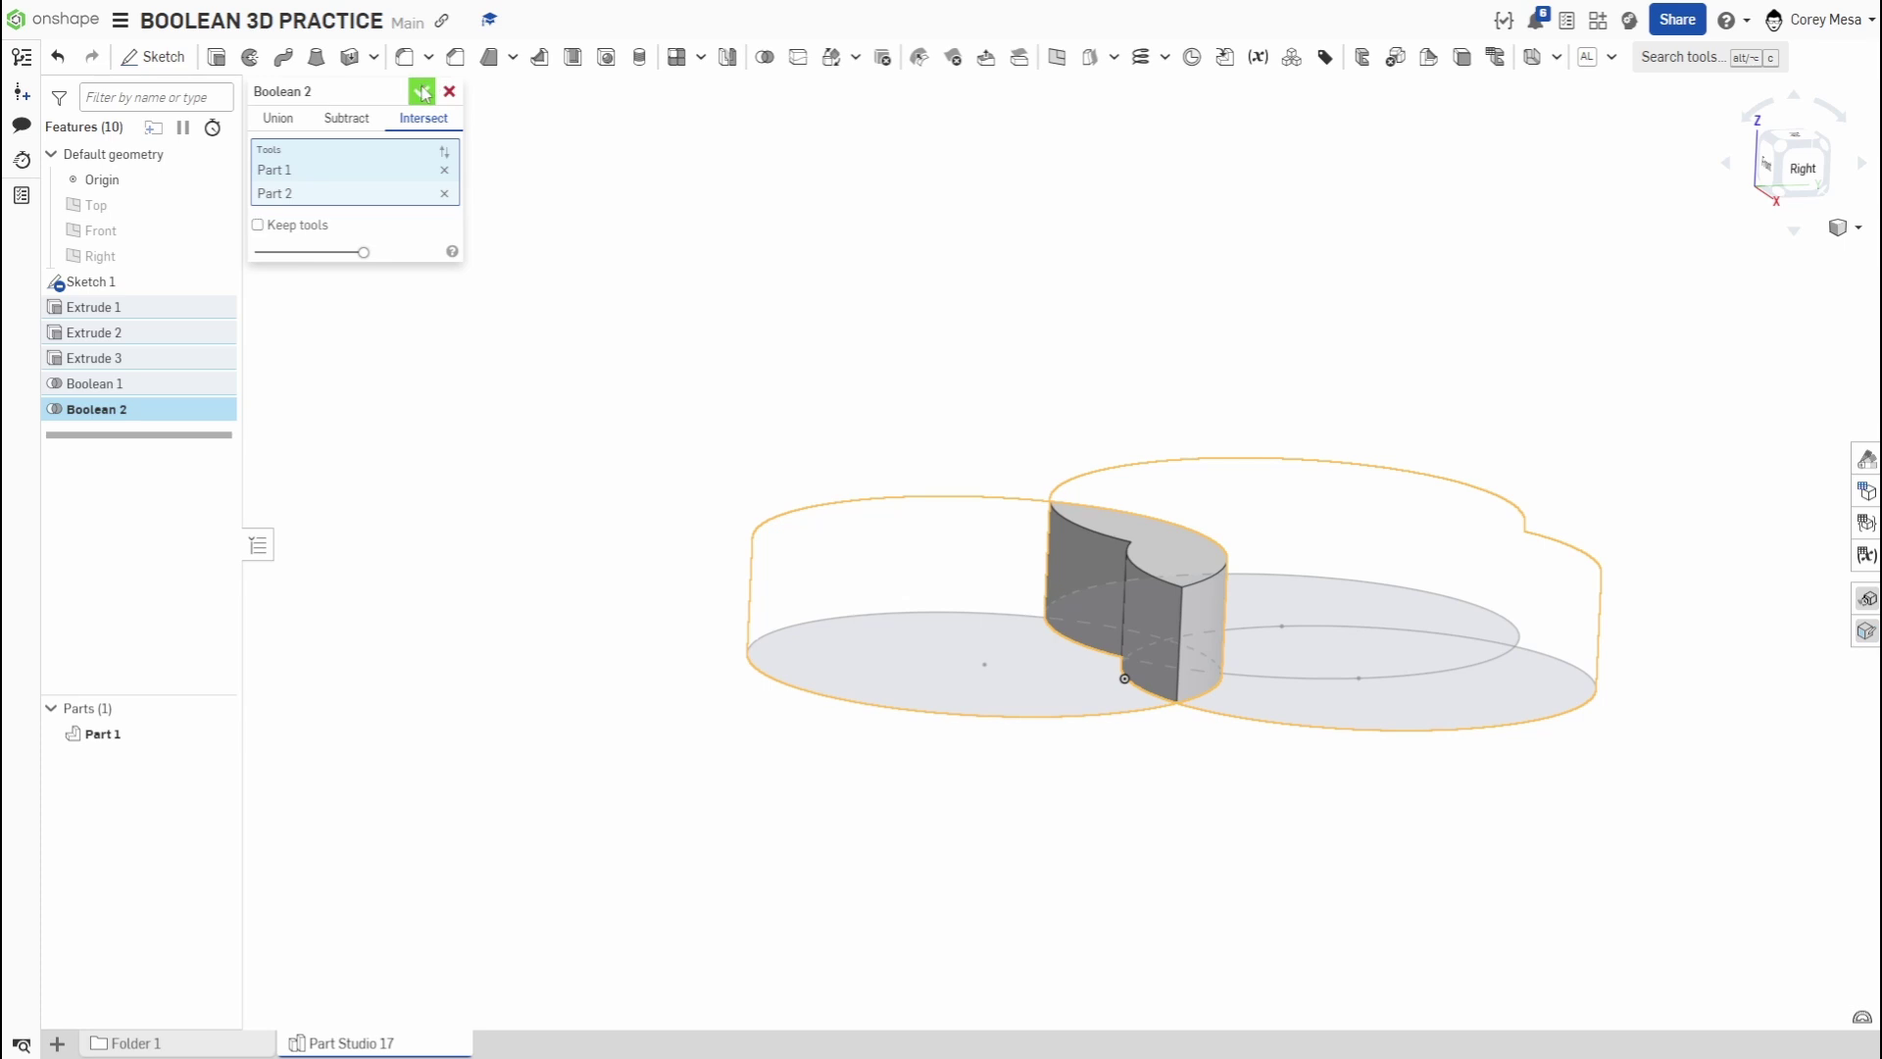
pyautogui.click(425, 93)
# - Hide Sketch 1 so only the intersected body is shown
pyautogui.moveTo(879, 348)
pyautogui.mouseDown(button='right')
pyautogui.moveTo(895, 470)
pyautogui.moveTo(941, 479)
pyautogui.moveTo(803, 442)
pyautogui.mouseUp(button='right')
pyautogui.click(216, 282)
pyautogui.click(216, 281)
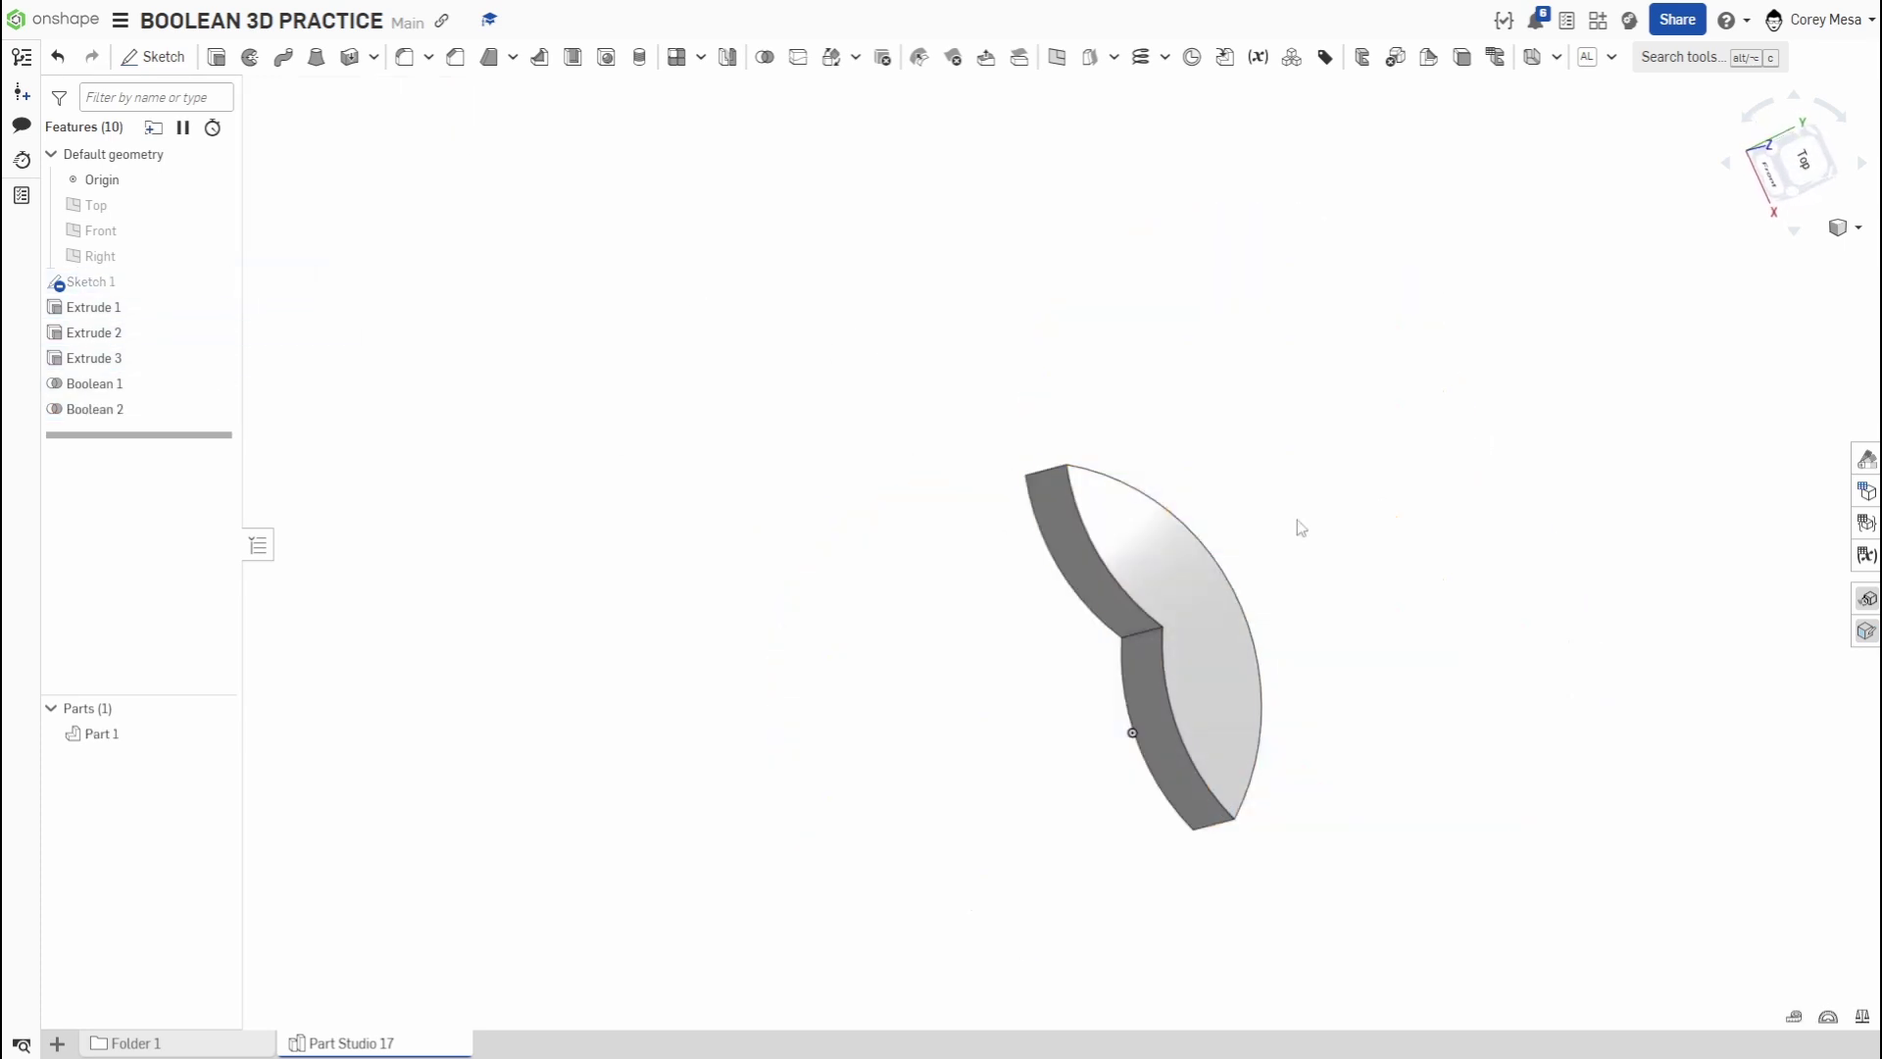
pyautogui.moveTo(1227, 628)
pyautogui.mouseDown(button='right')
pyautogui.moveTo(1213, 537)
pyautogui.moveTo(1277, 496)
pyautogui.moveTo(1348, 588)
pyautogui.moveTo(1353, 643)
pyautogui.mouseUp(button='right')
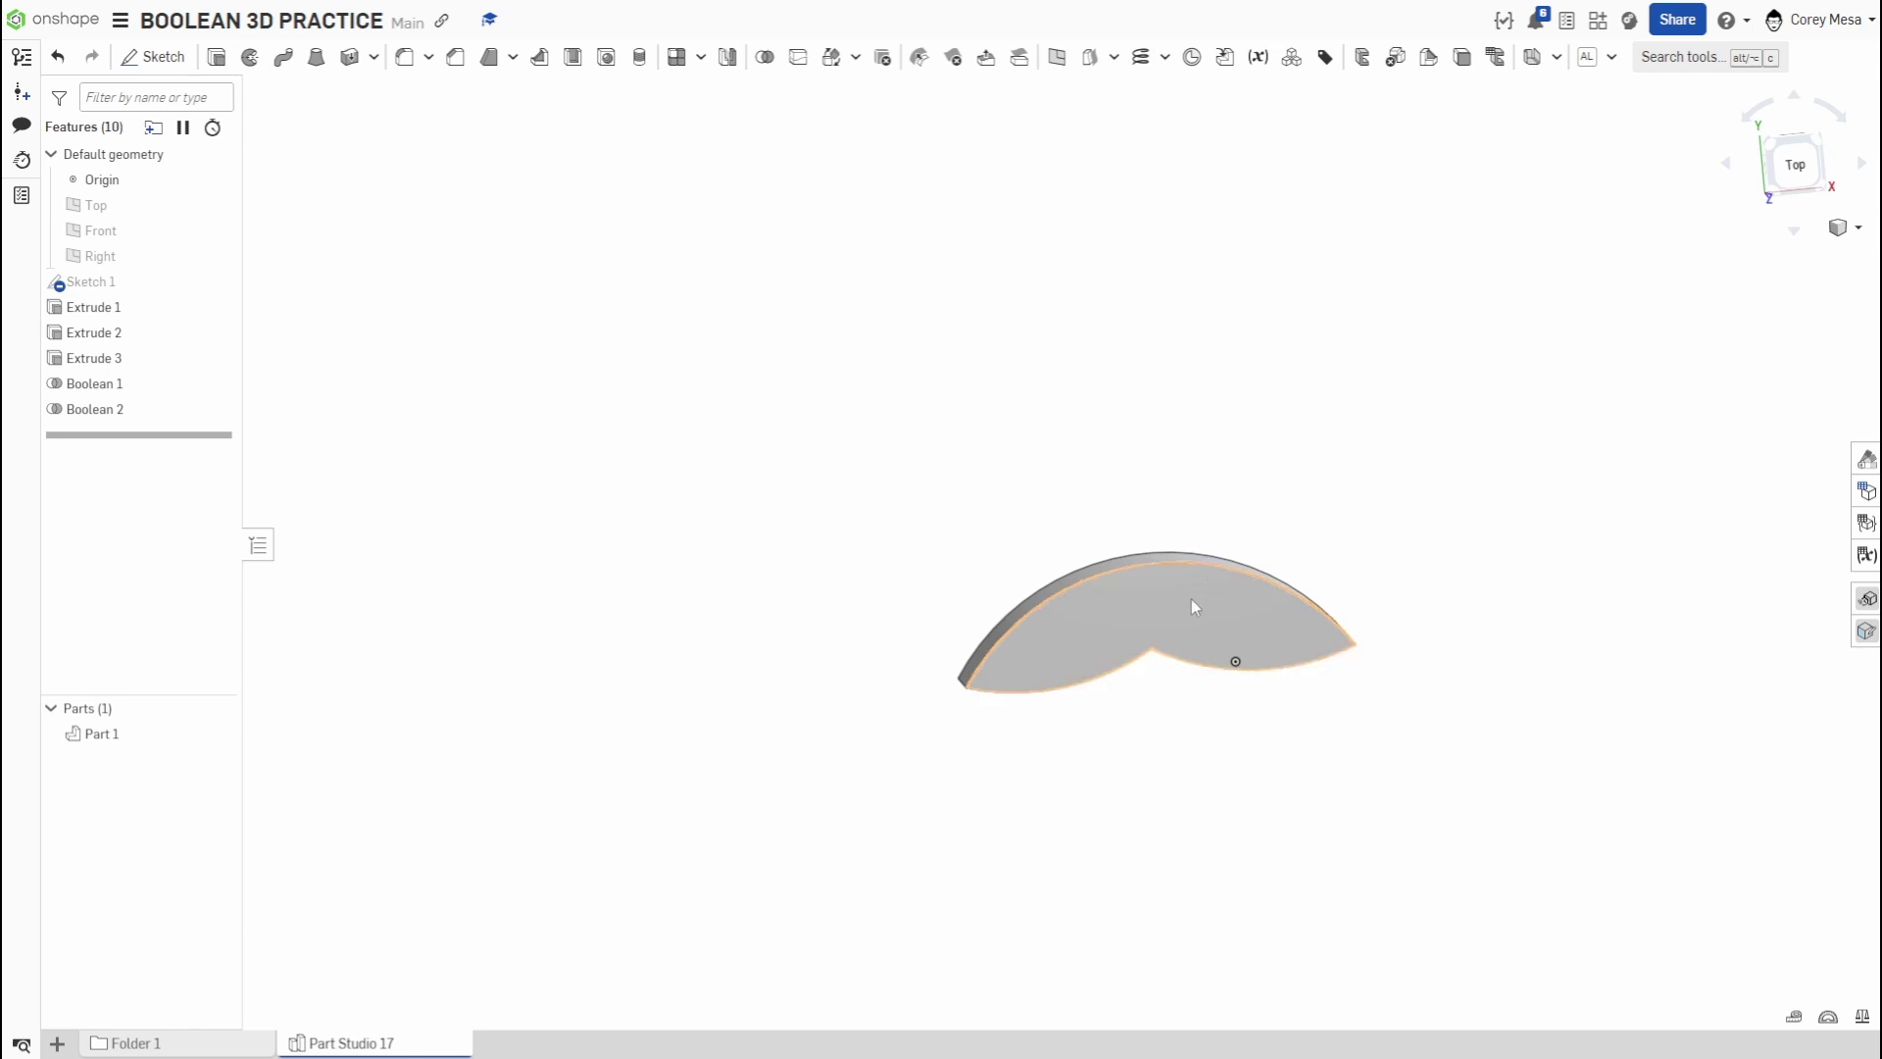
# - Create a new Part Studio and start a sketch on the Top plane, viewed straight on with the default planes hidden
pyautogui.click(58, 1041)
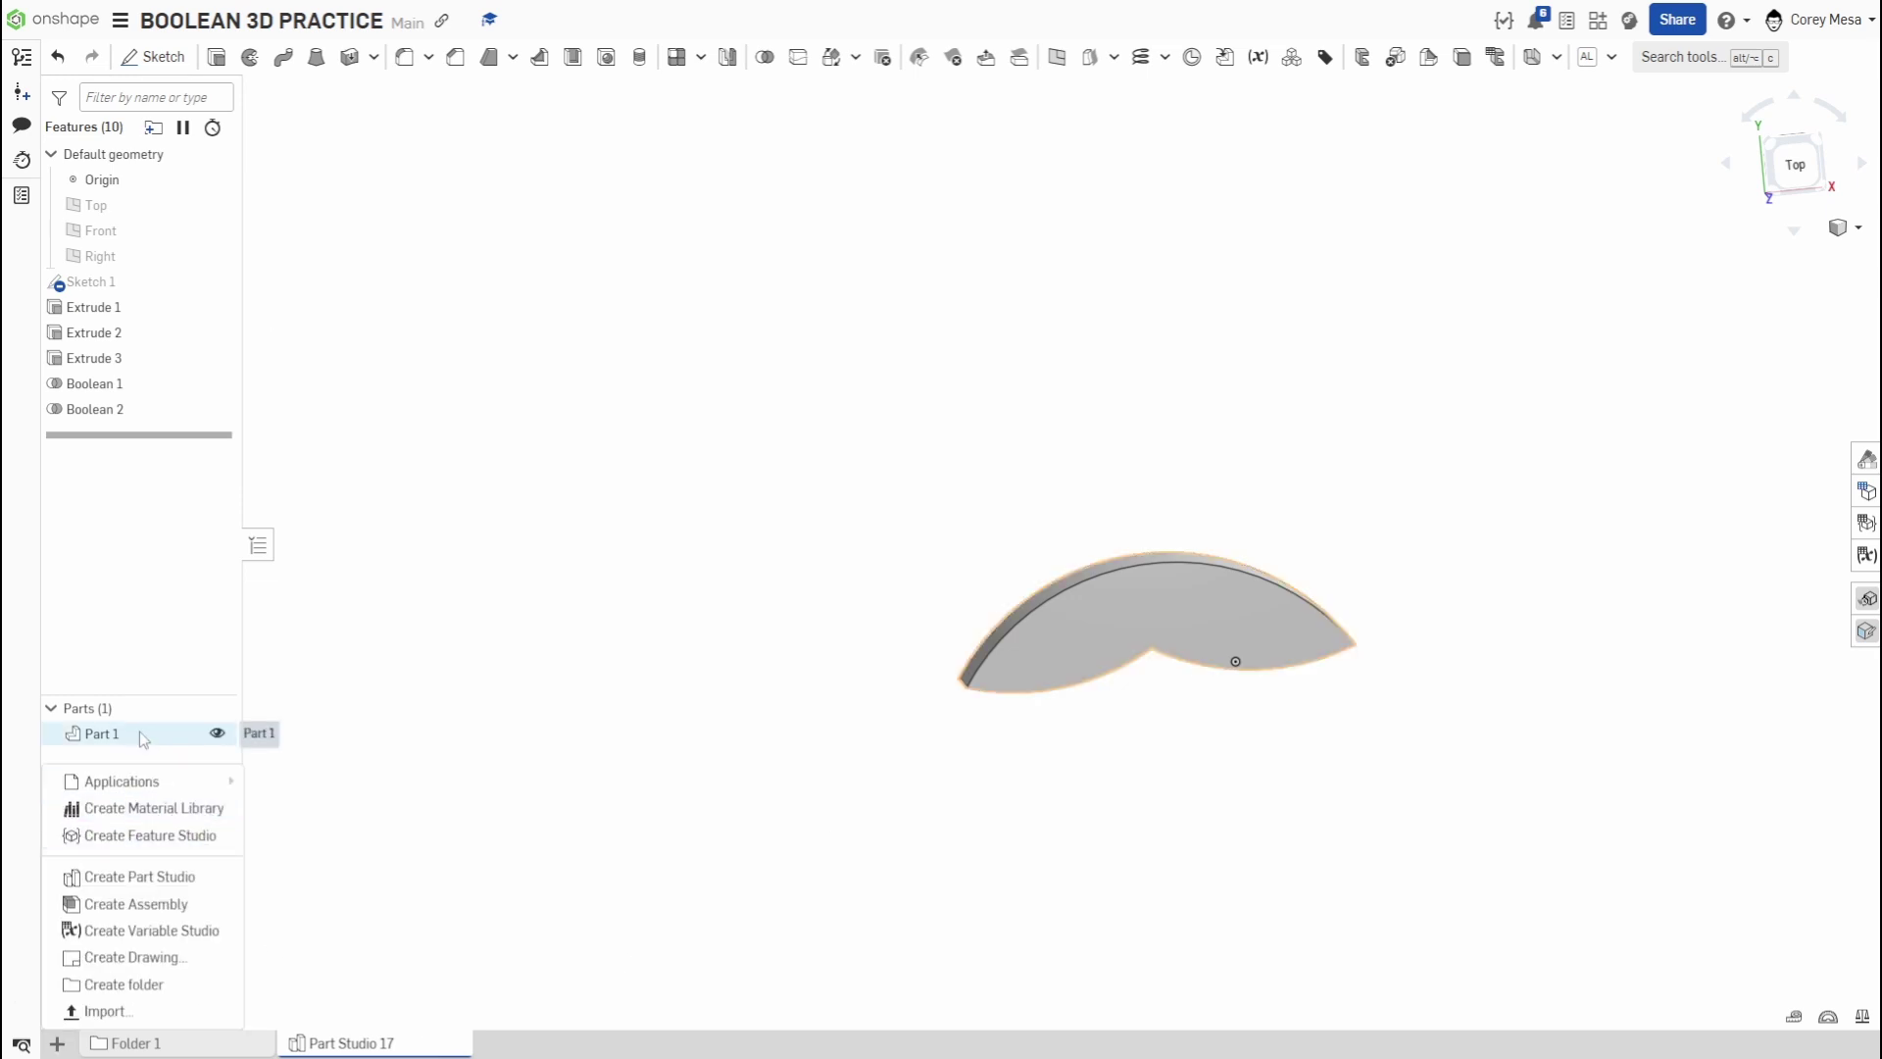
pyautogui.click(126, 885)
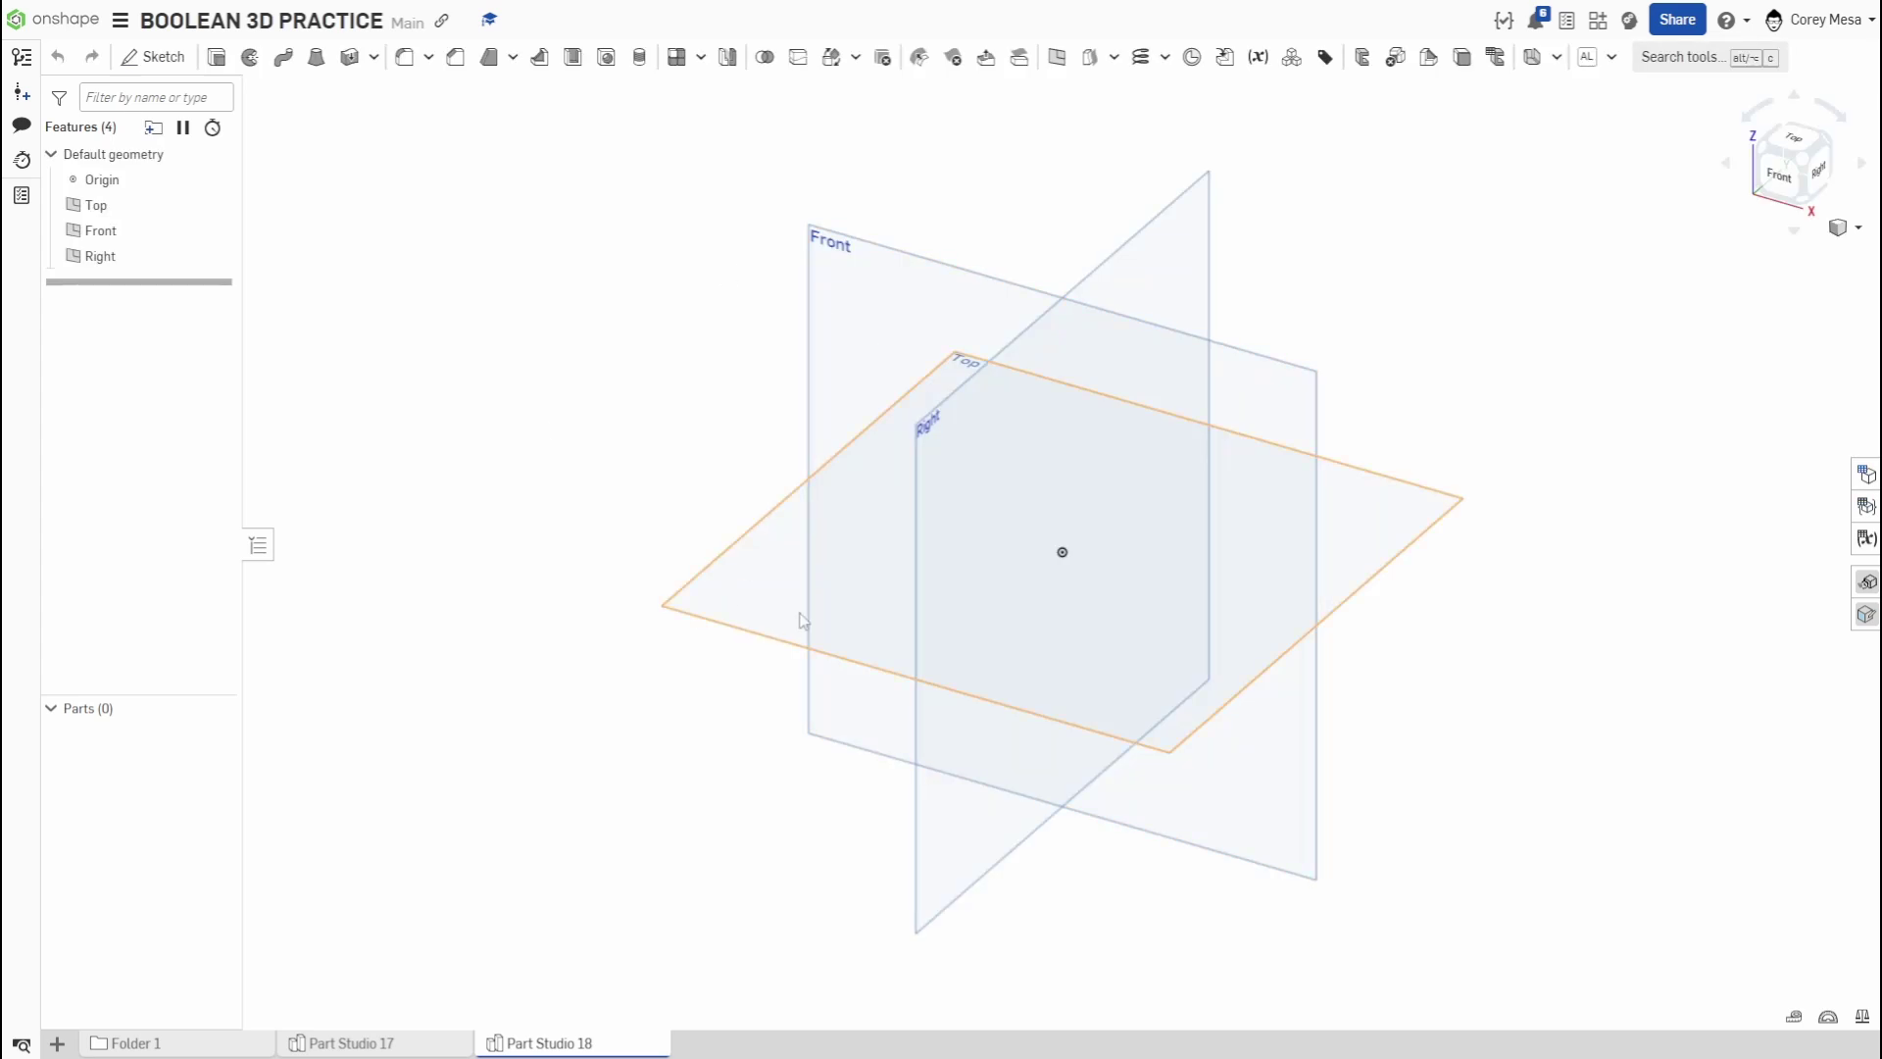
pyautogui.click(828, 592)
pyautogui.hotkey('shift', 's')
pyautogui.press('n')
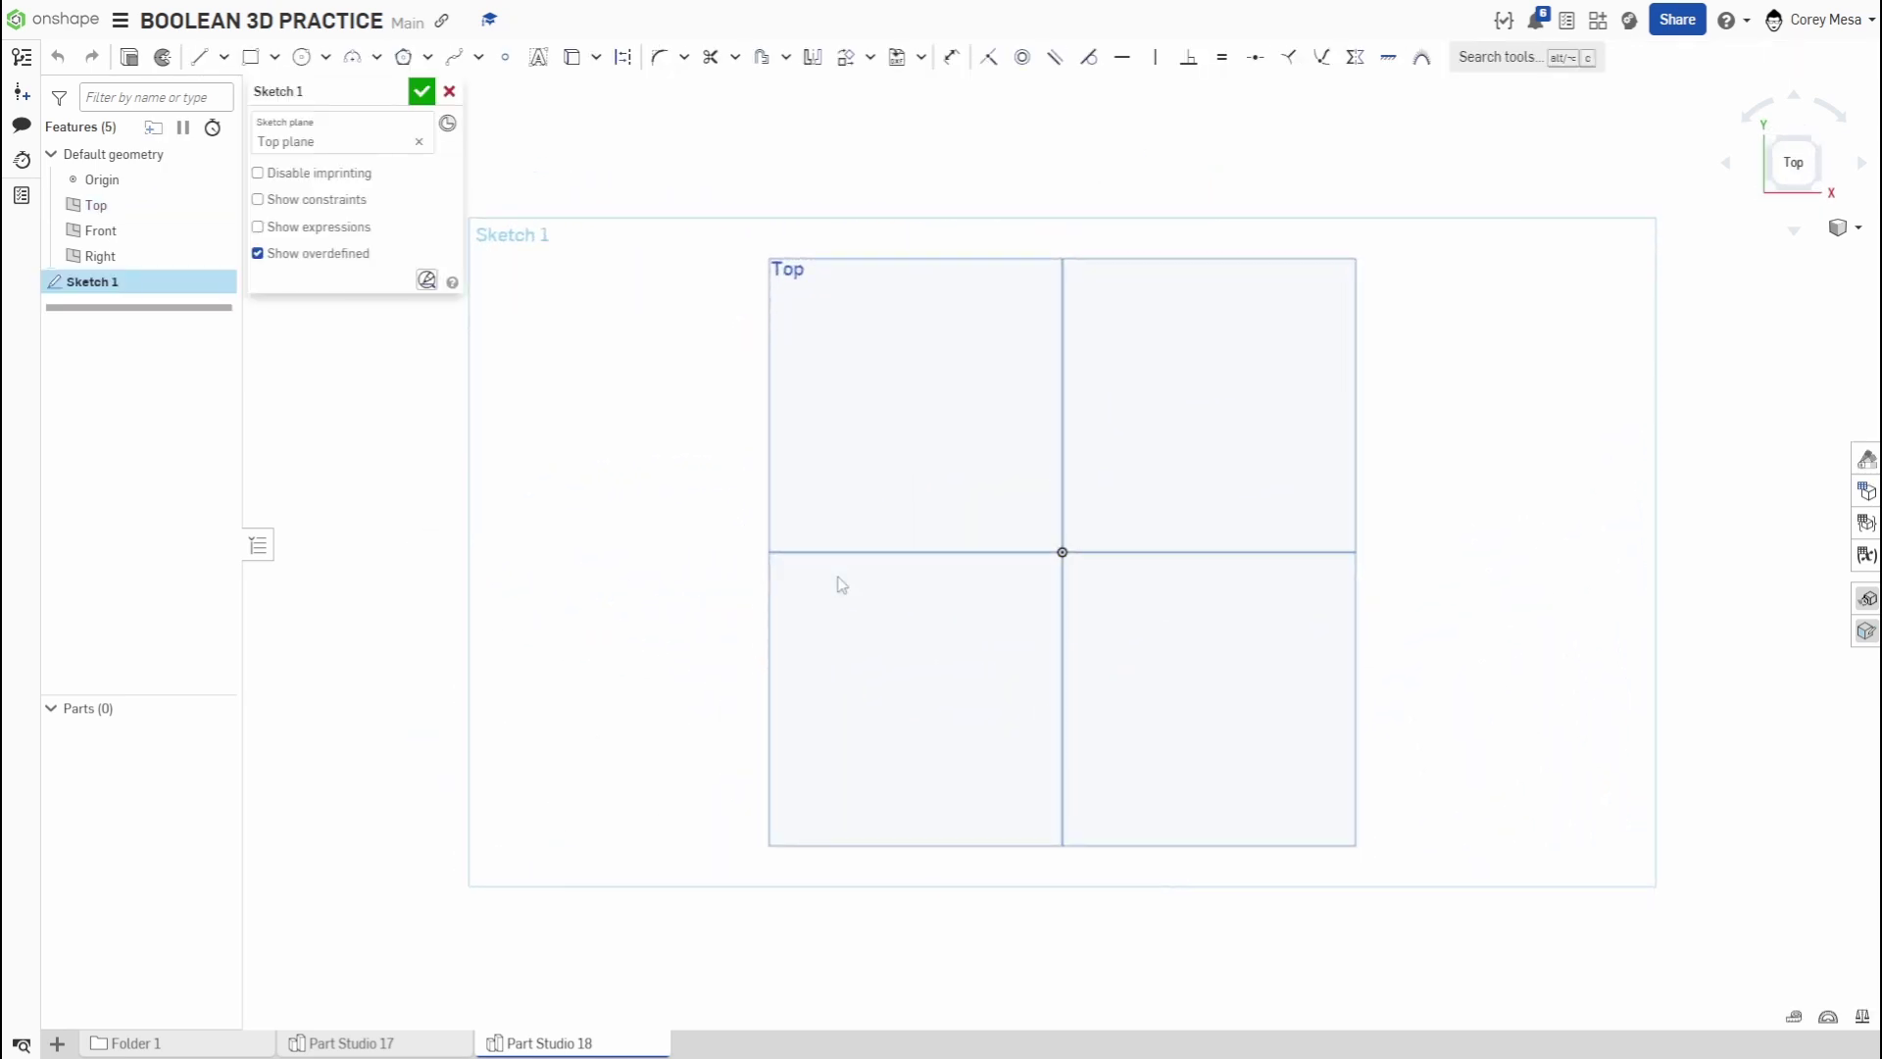
pyautogui.press('p')
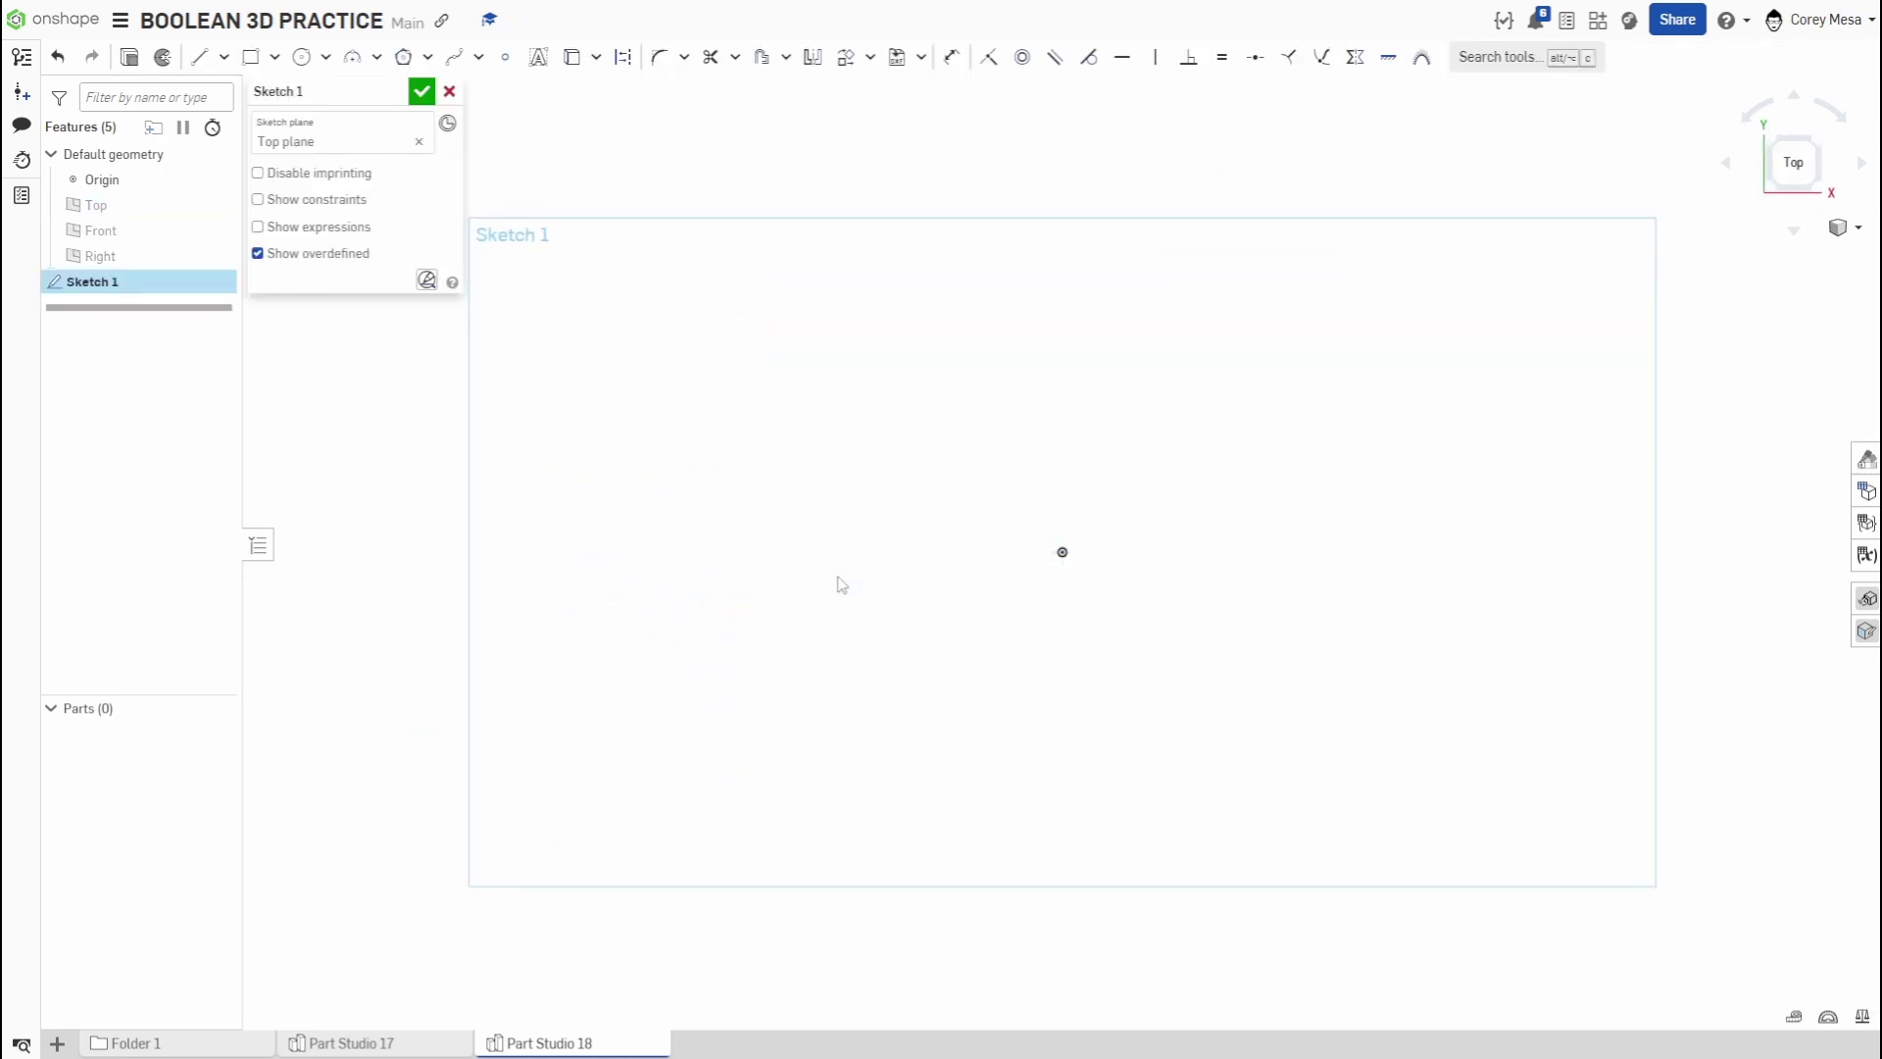
# - Sketch a center-point rectangle on the origin, about 4.42 in wide and 5.46 in high
pyautogui.press('g')
pyautogui.click(1062, 552)
pyautogui.click(1278, 286)
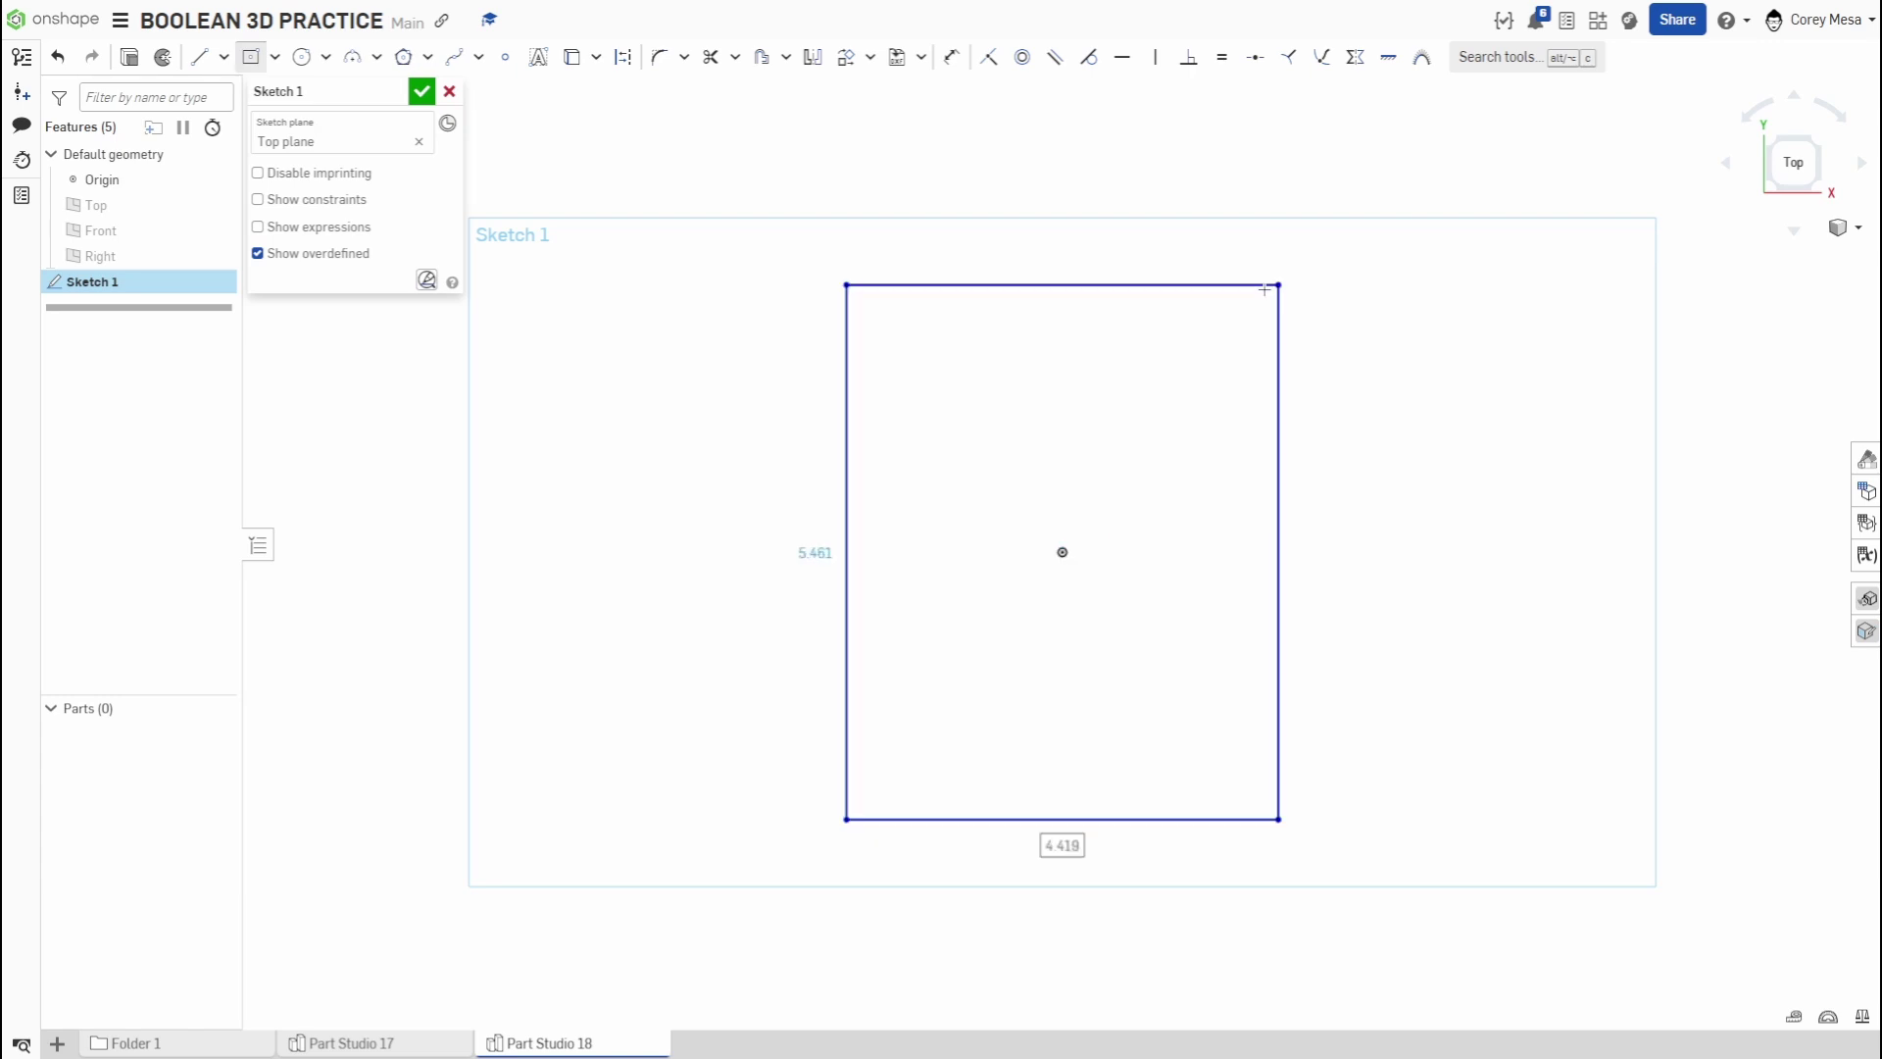
# - Set the rectangle's width and height to 5 in each
pyautogui.write('5')
pyautogui.press('Tab')
pyautogui.write('5')
pyautogui.press('Return')
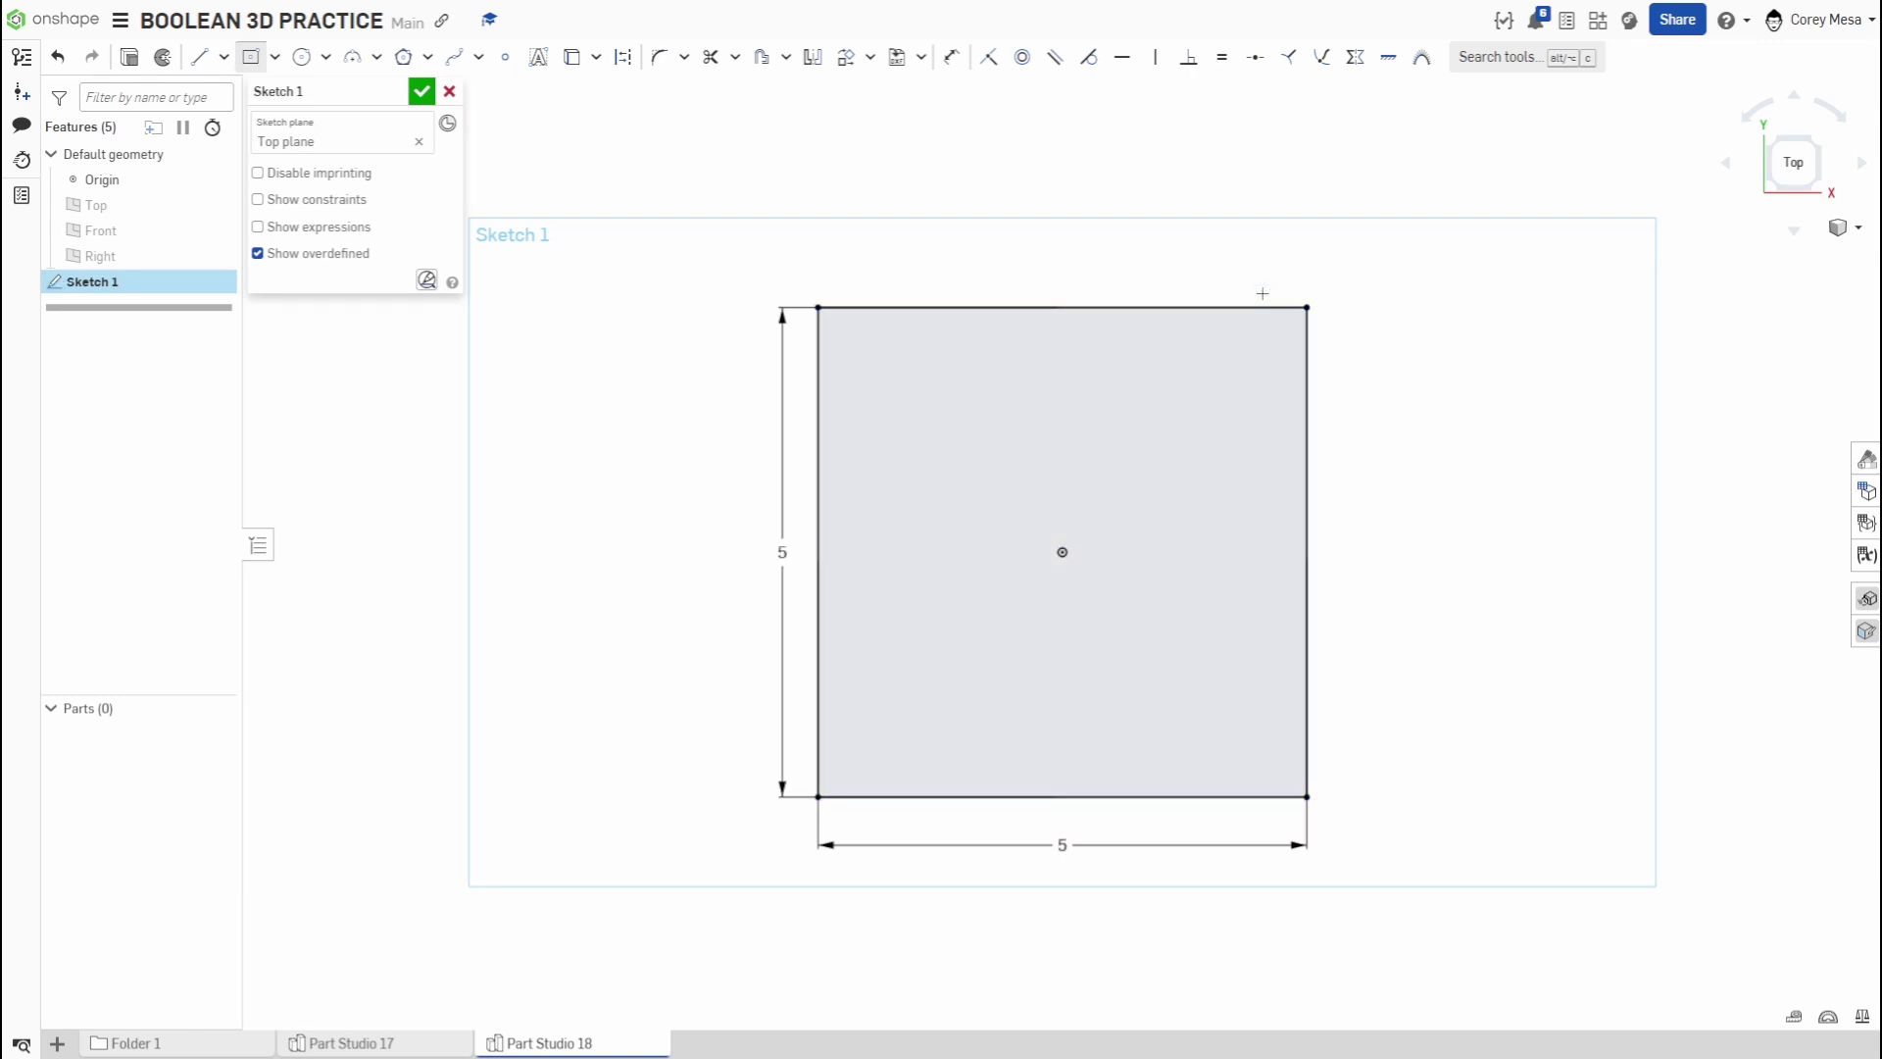
# - Fillet all four corners of the square with a 1 in radius
pyautogui.press('f')
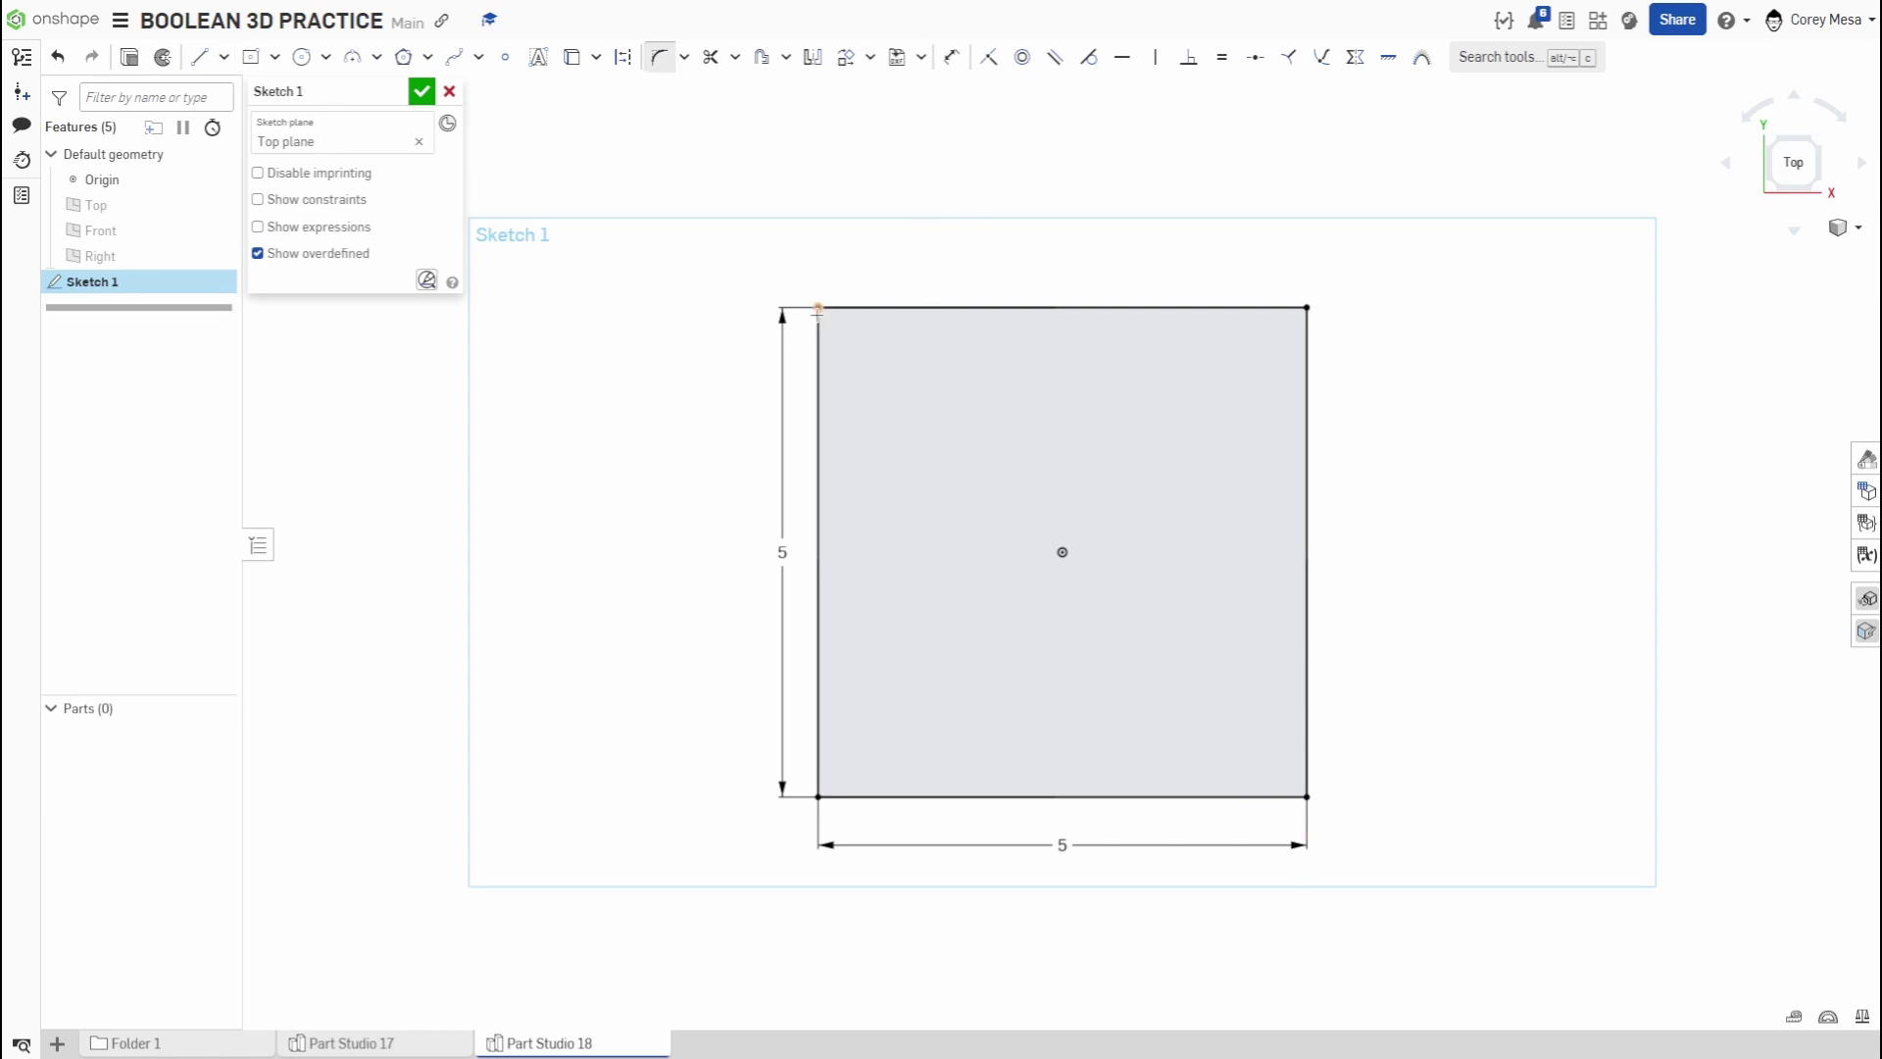
pyautogui.click(819, 308)
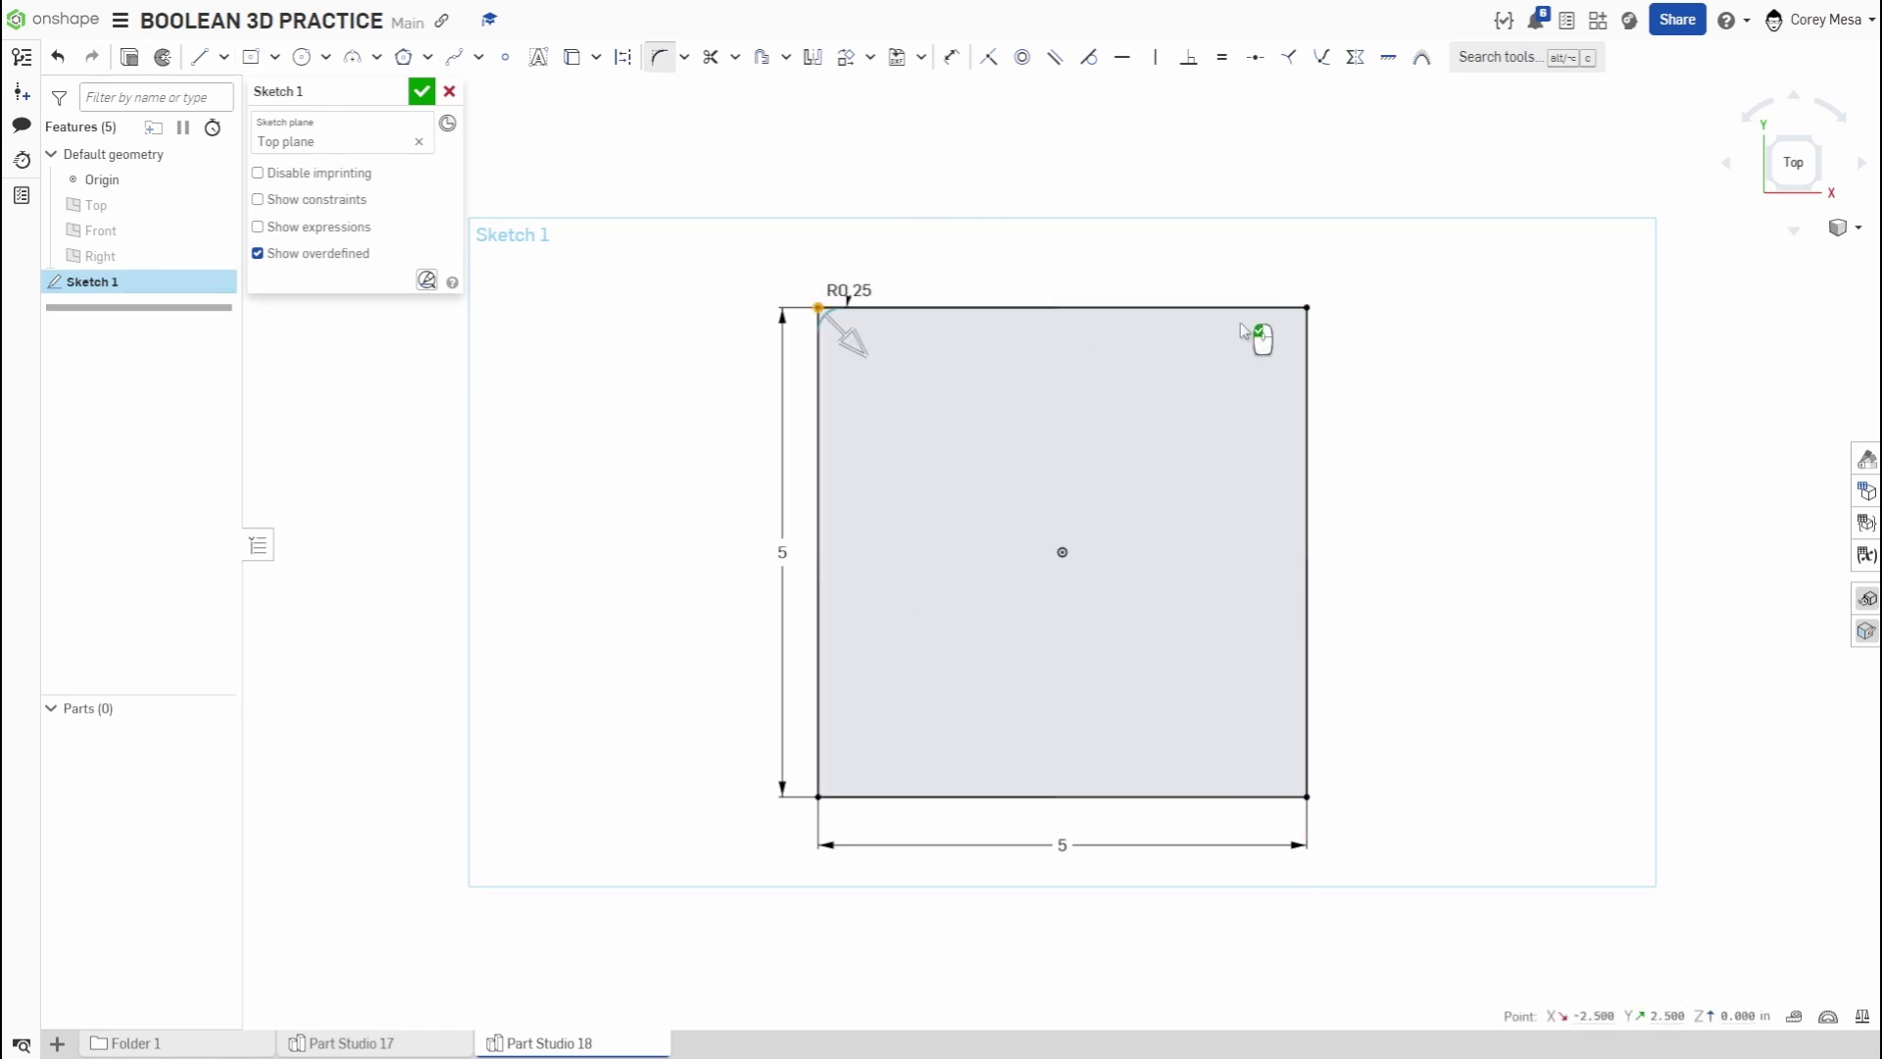
pyautogui.click(1307, 307)
pyautogui.click(1307, 796)
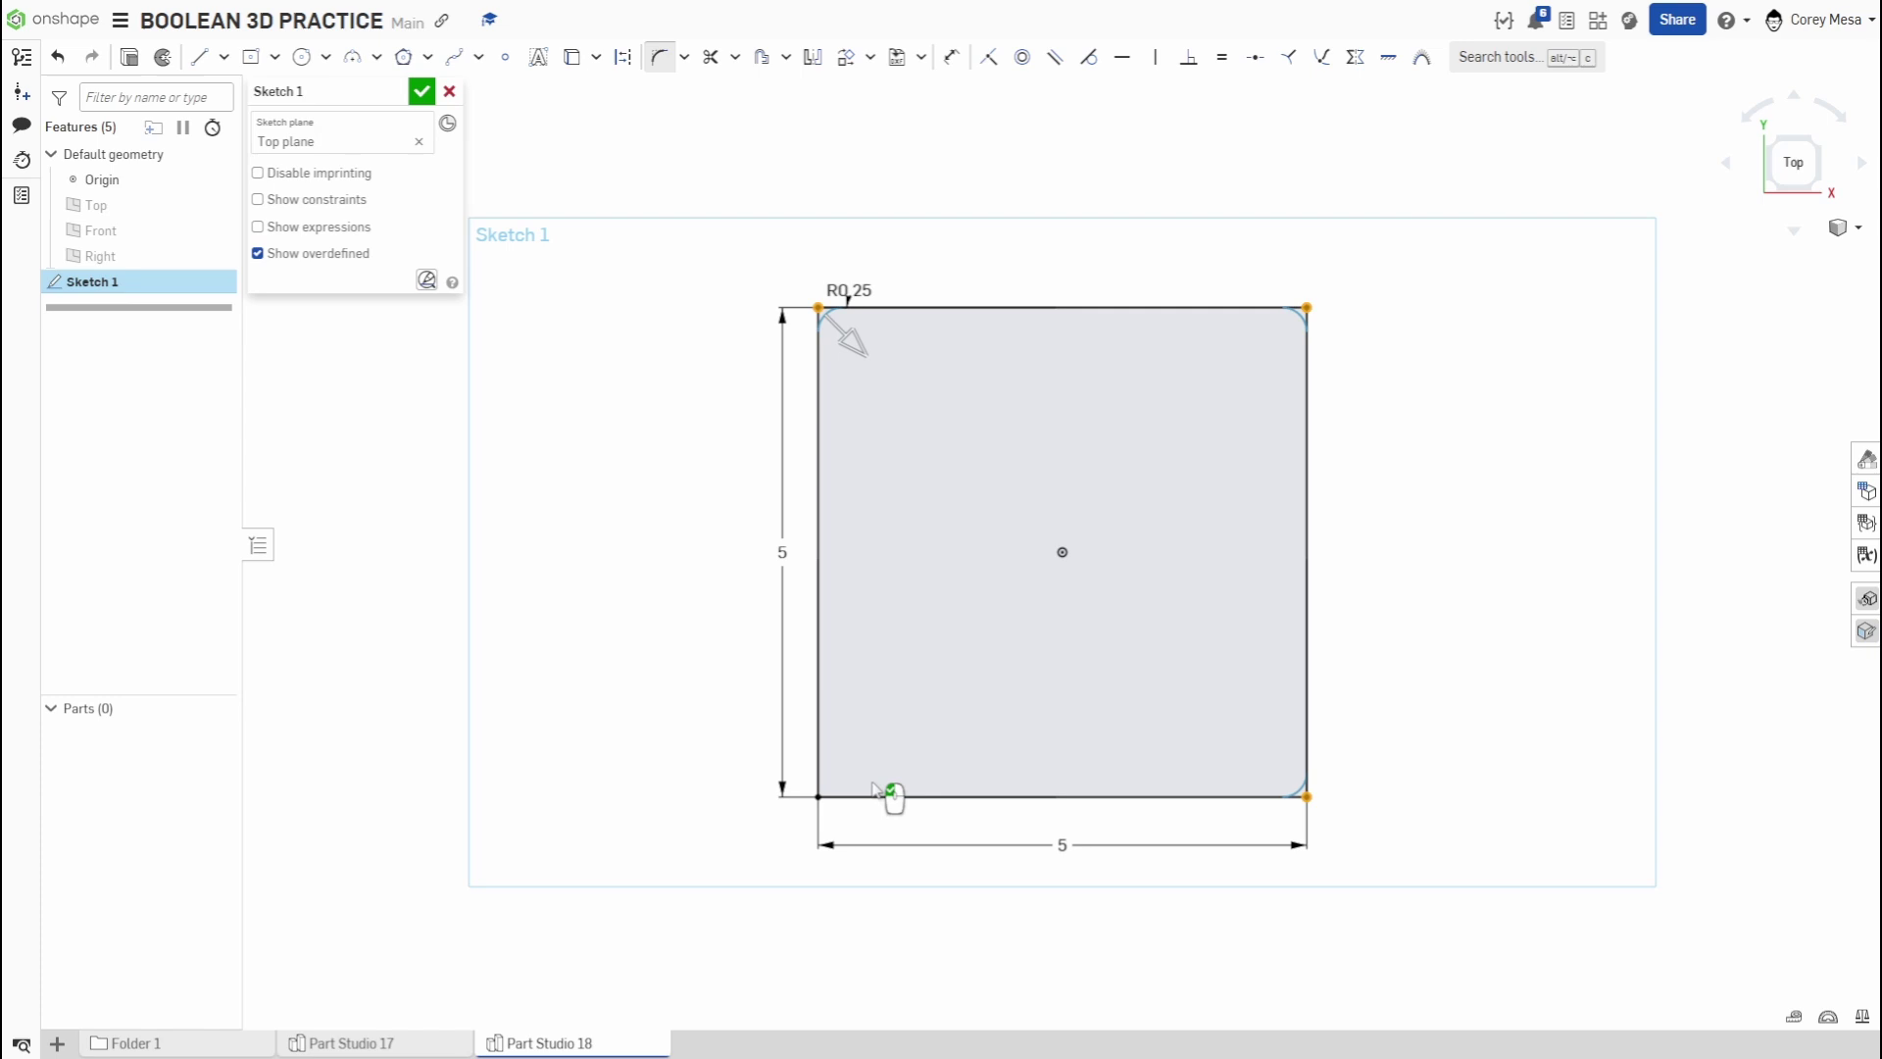
pyautogui.click(818, 796)
pyautogui.doubleClick(848, 290)
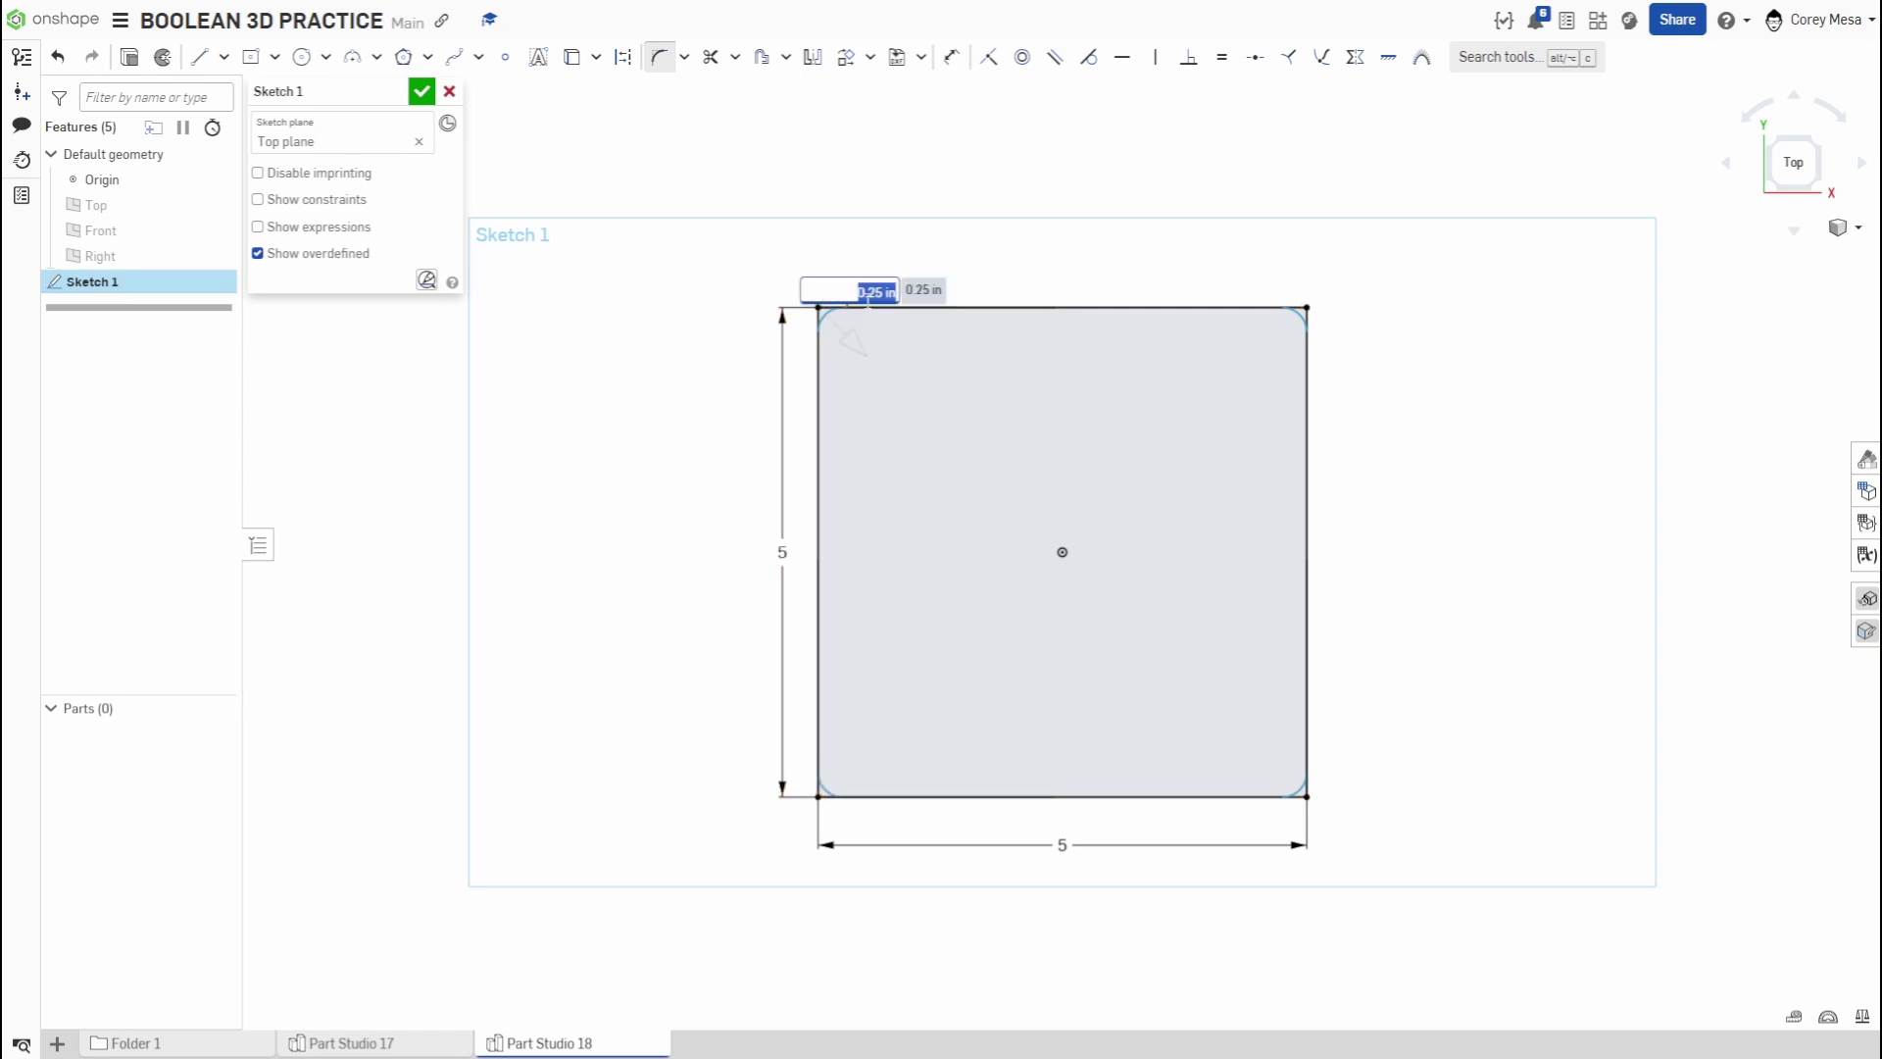
pyautogui.write('1')
pyautogui.press('Return')
# - Sketch a circle on the center of each corner fillet, giving the lower-left circle a 0.5 in diameter
pyautogui.scroll(3, 1000, 419)
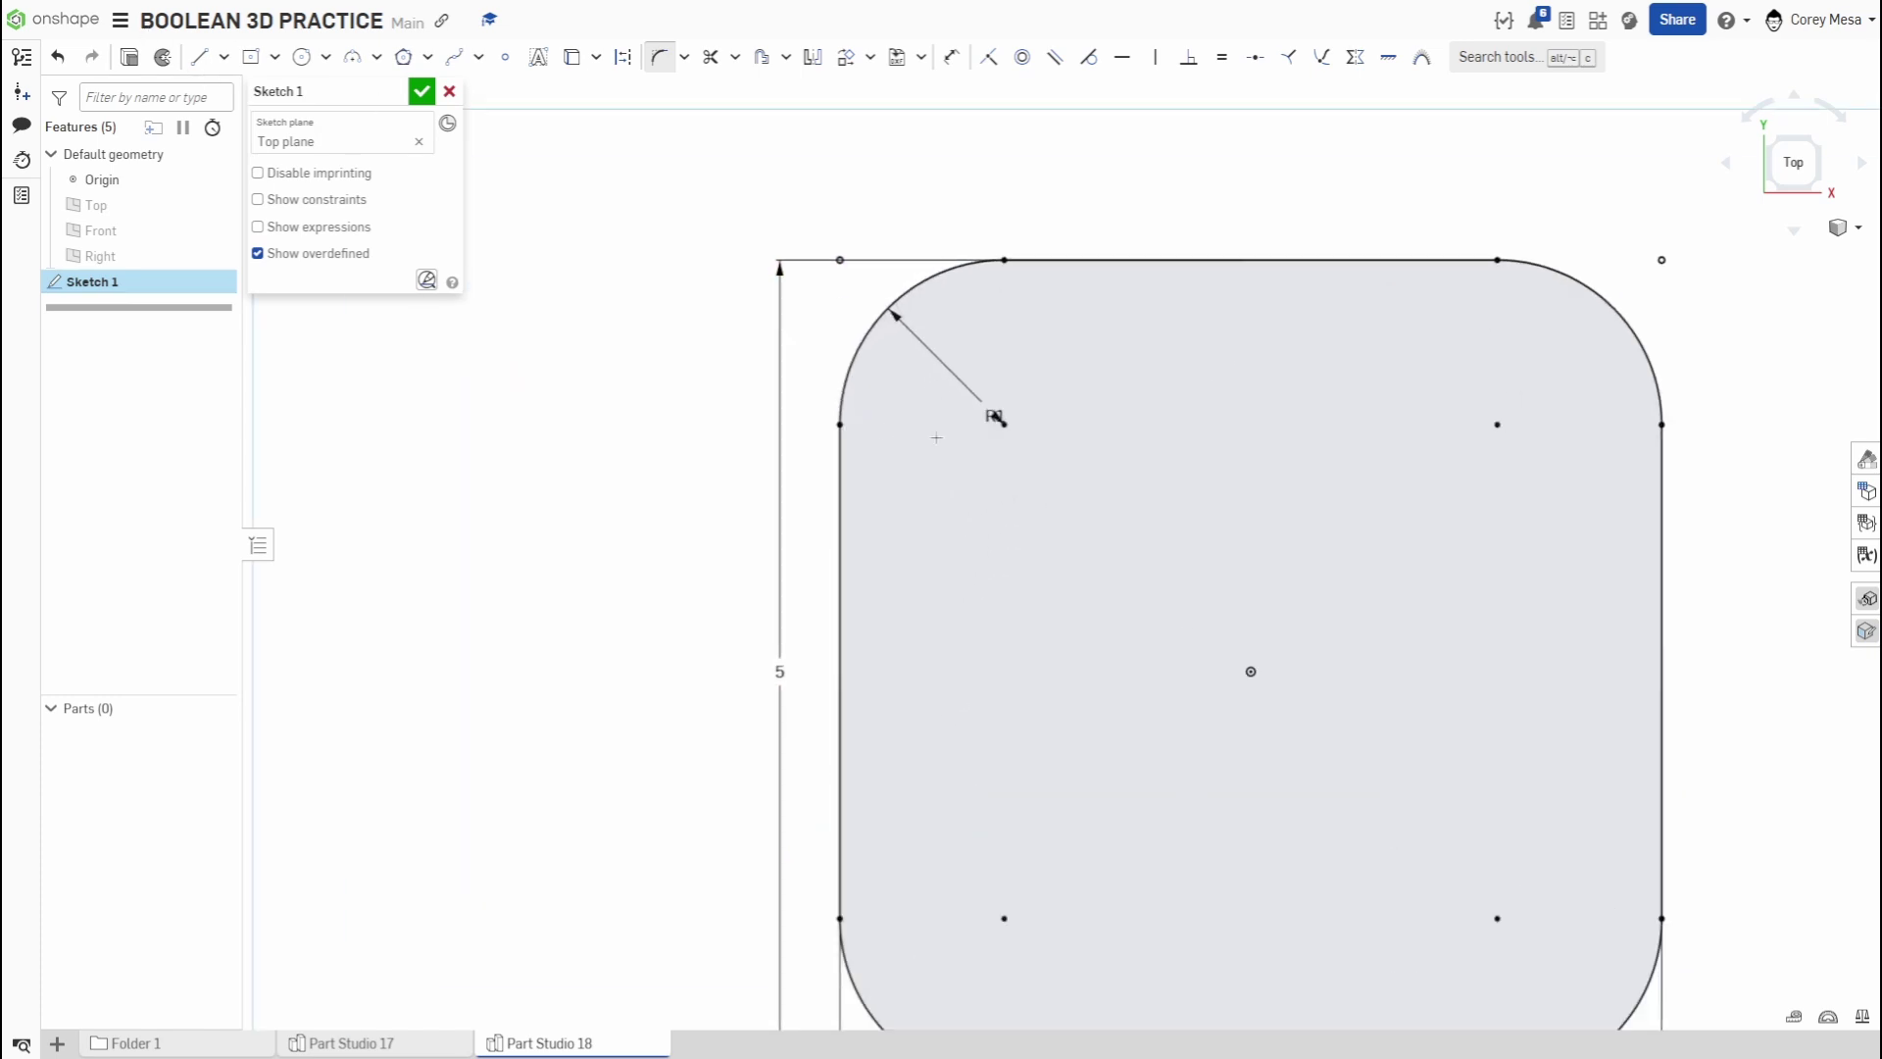
pyautogui.scroll(-1, 997, 417)
pyautogui.press('c')
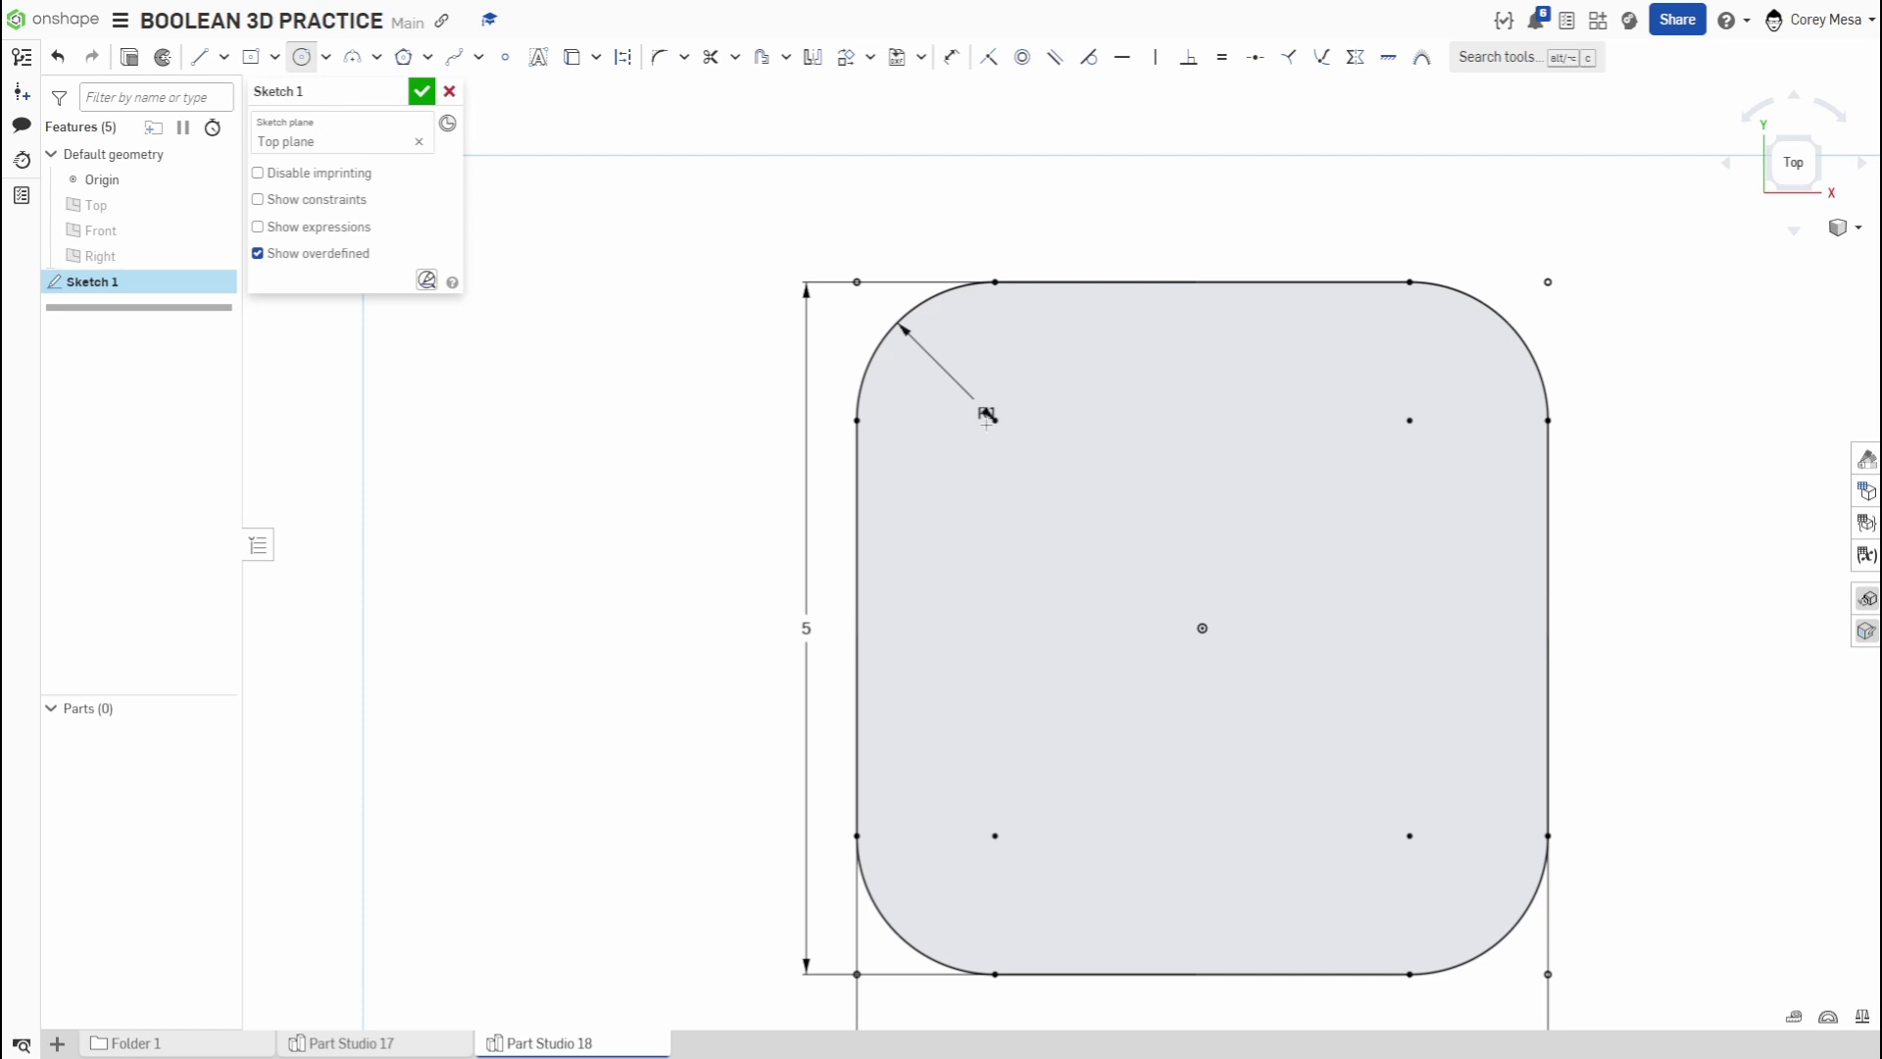
pyautogui.click(995, 420)
pyautogui.click(1039, 461)
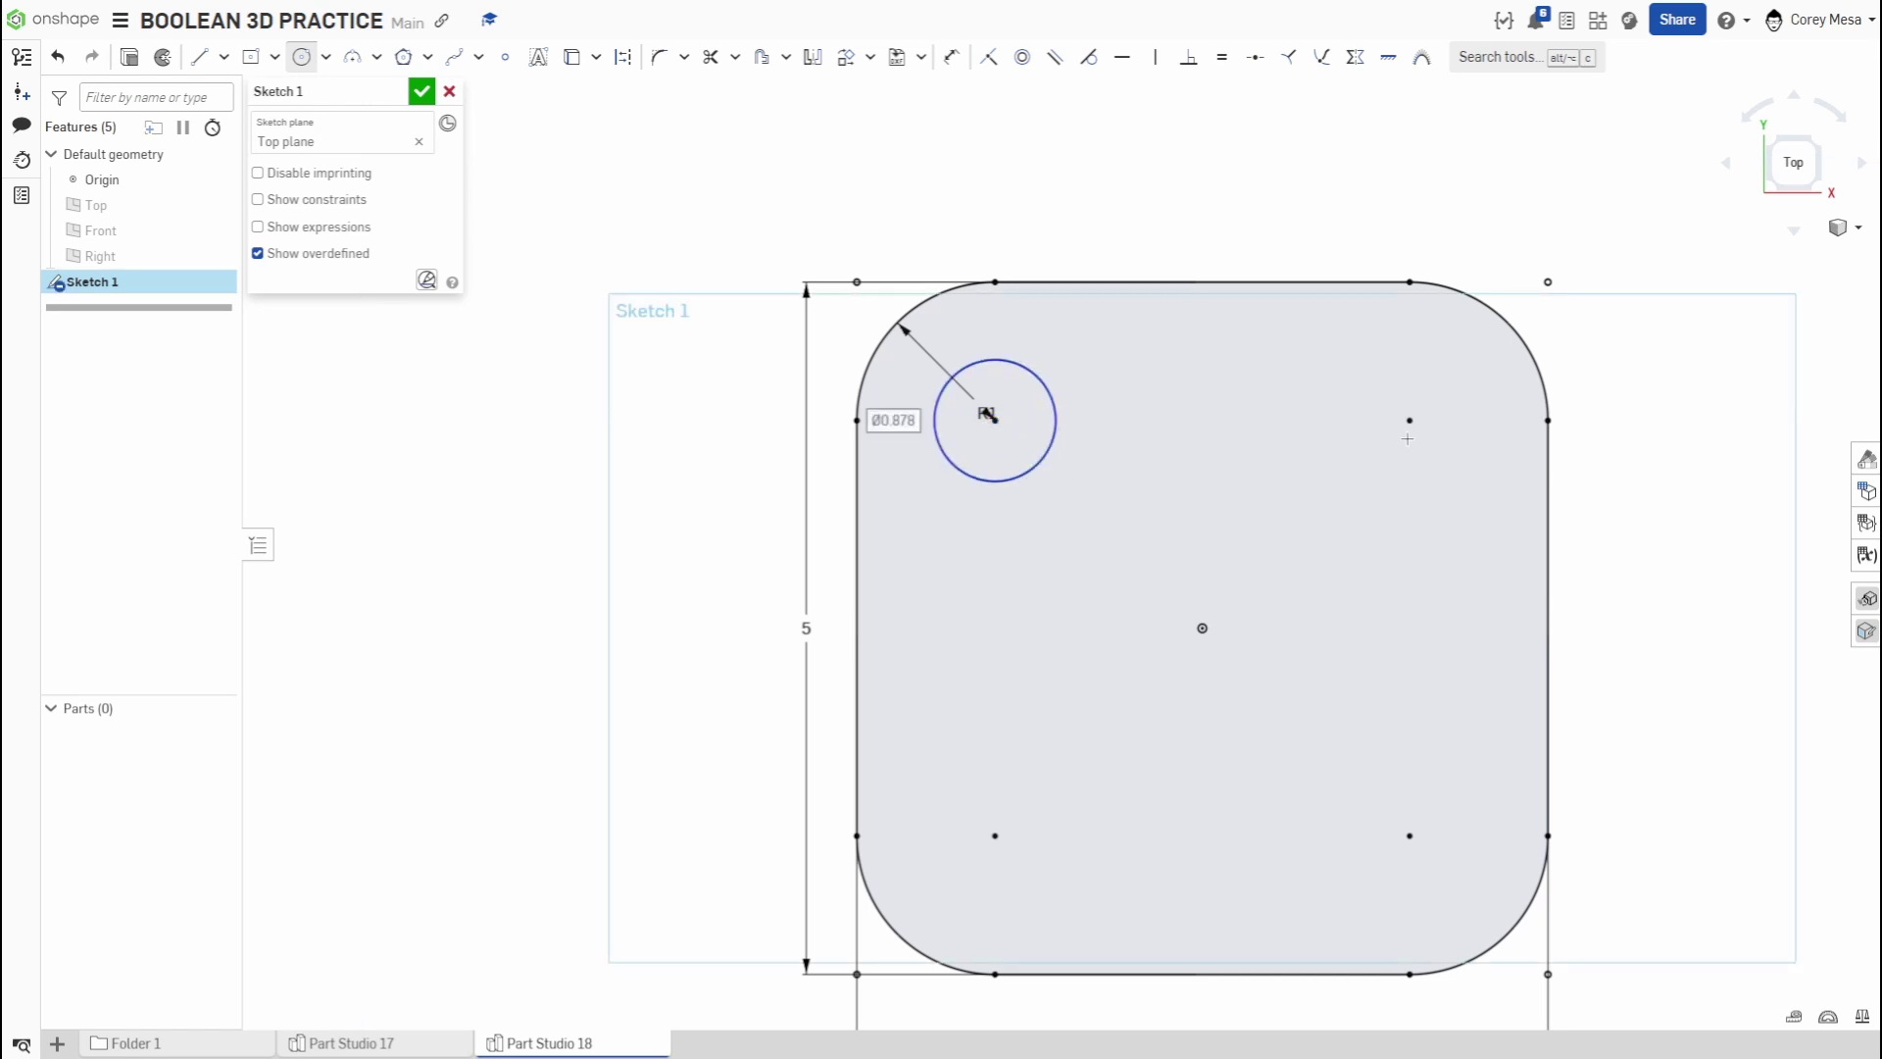
pyautogui.click(1409, 419)
pyautogui.click(1445, 445)
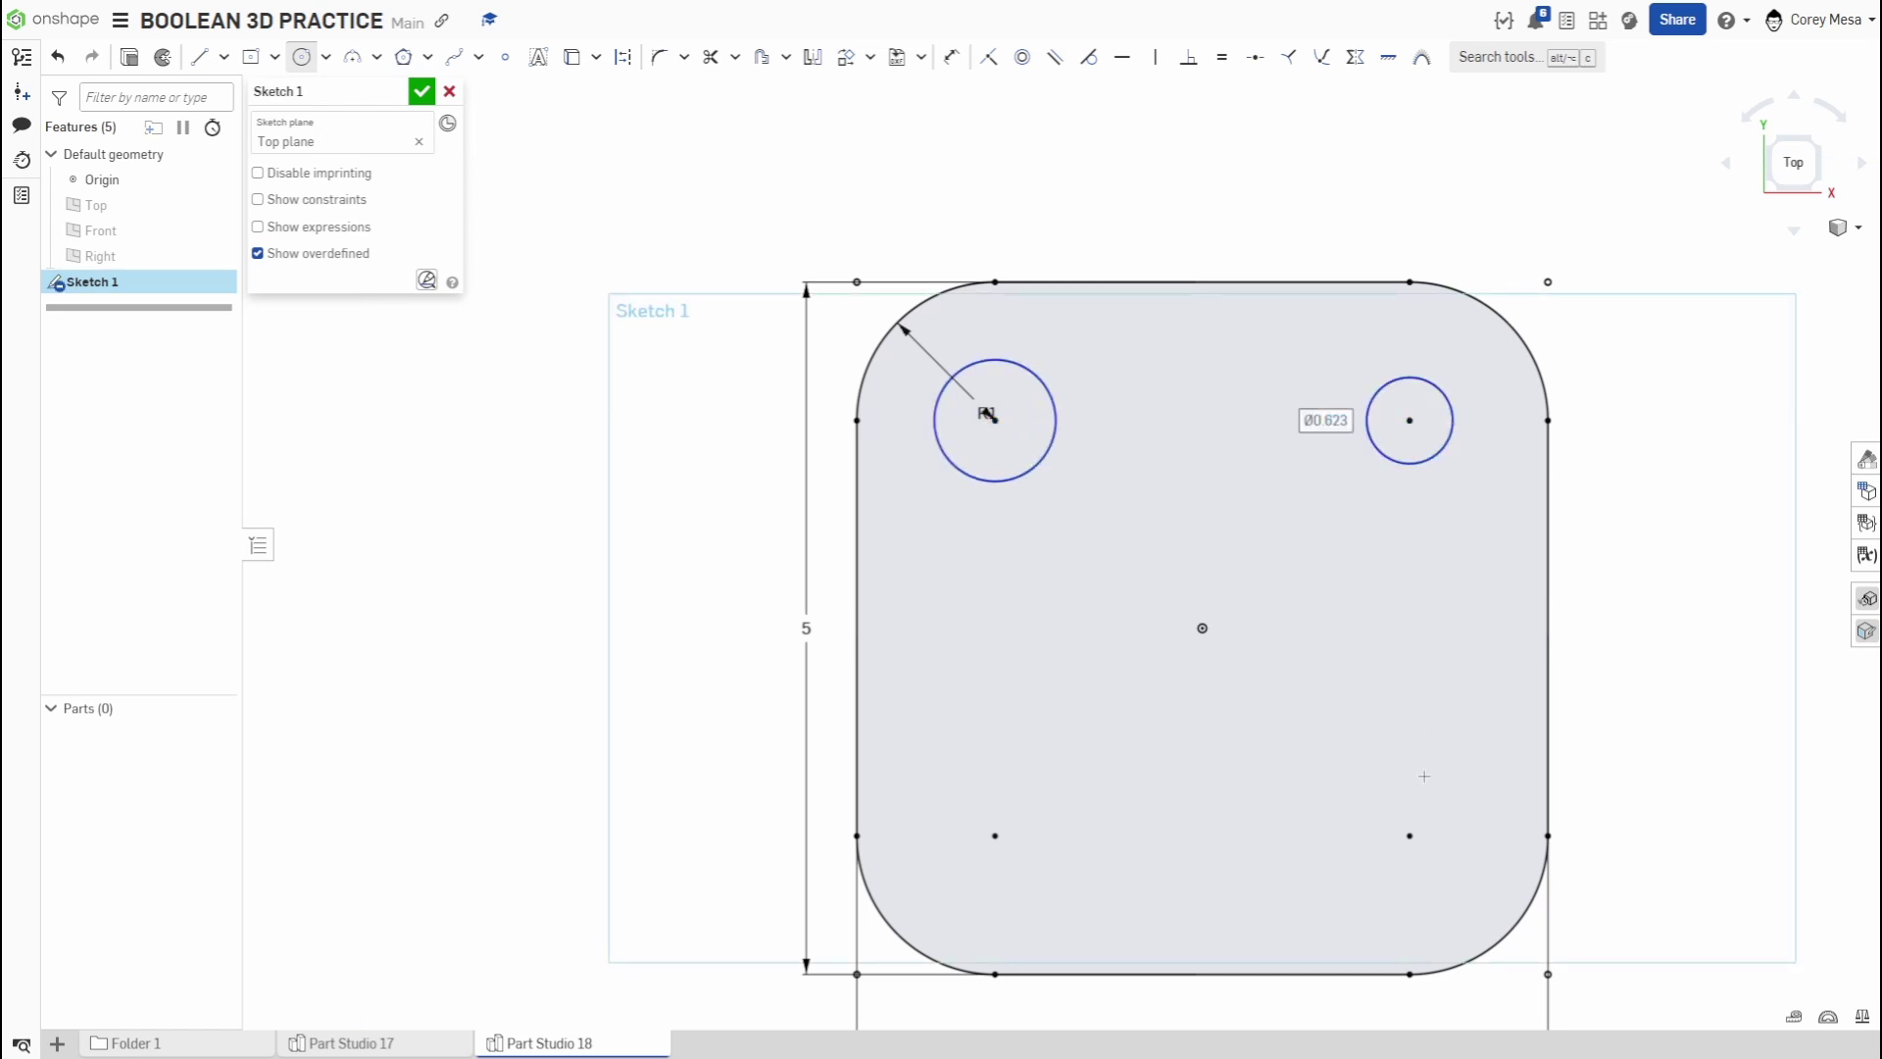
pyautogui.click(1408, 835)
pyautogui.click(995, 835)
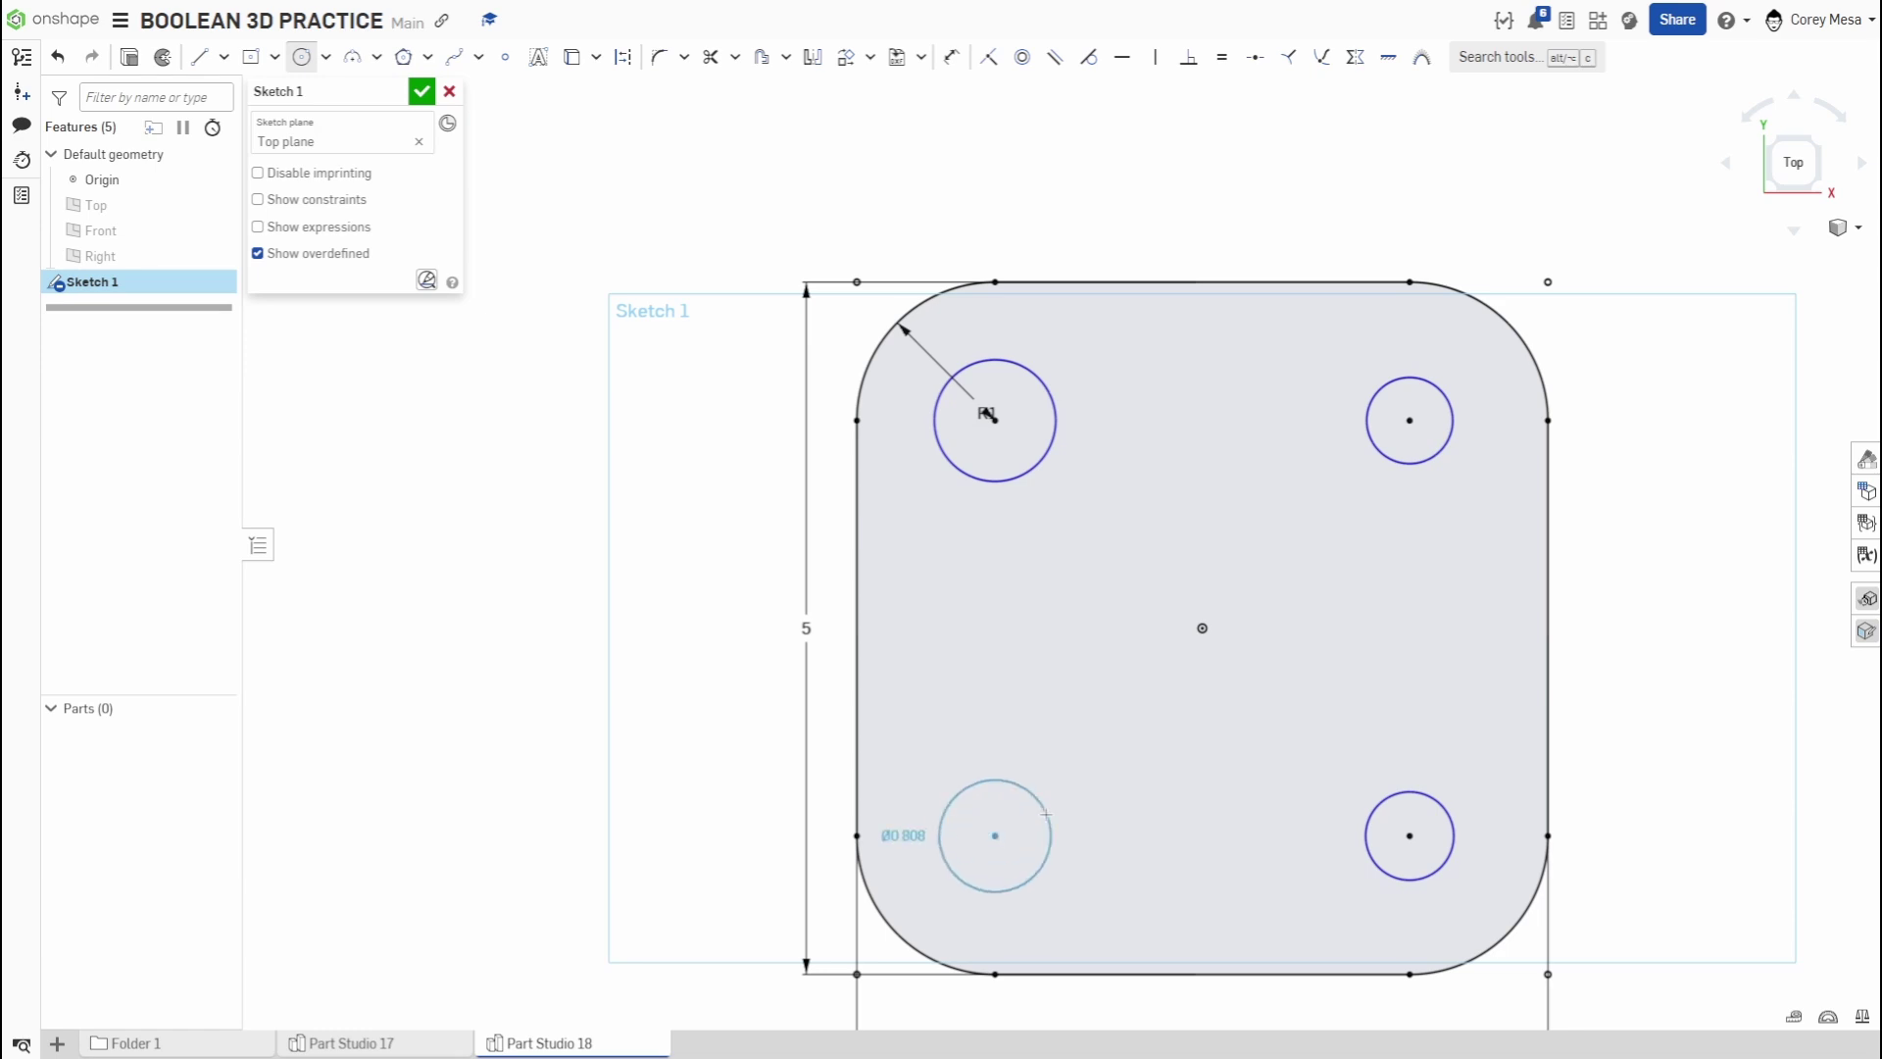
pyautogui.write('0.5')
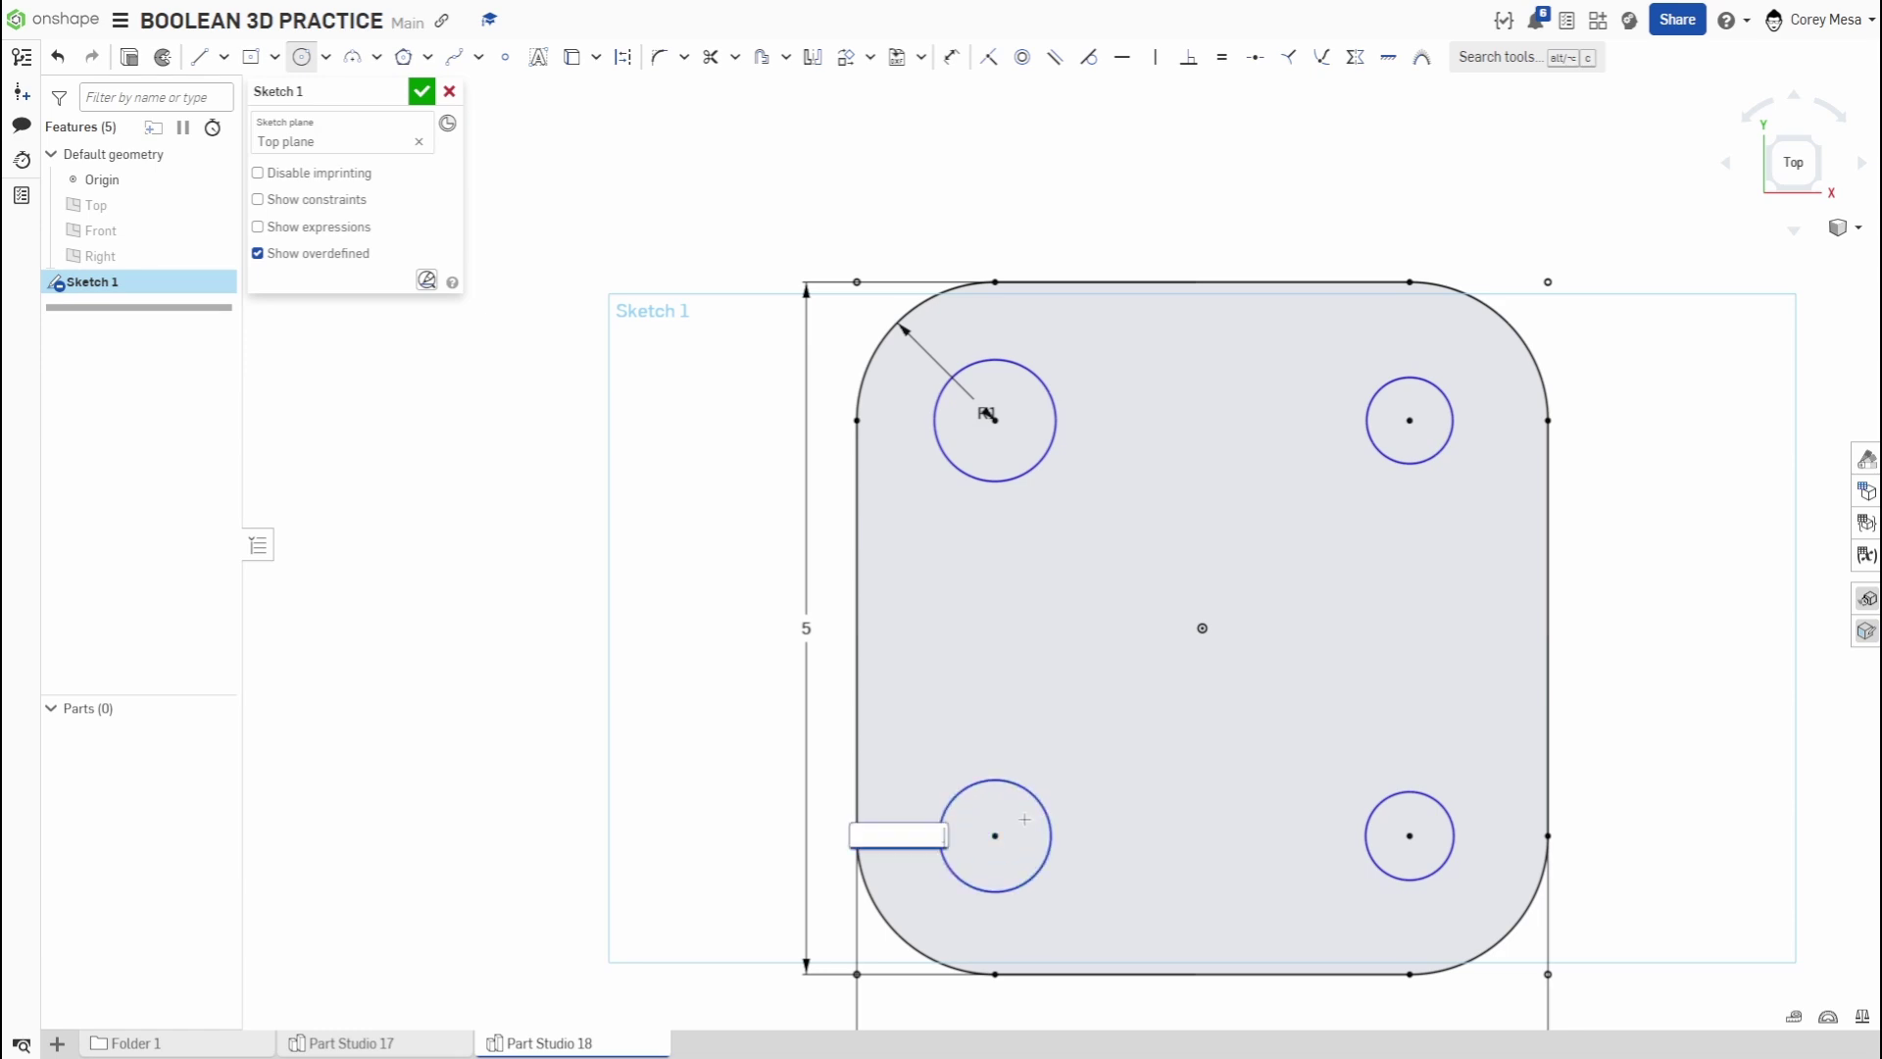
pyautogui.press('Return')
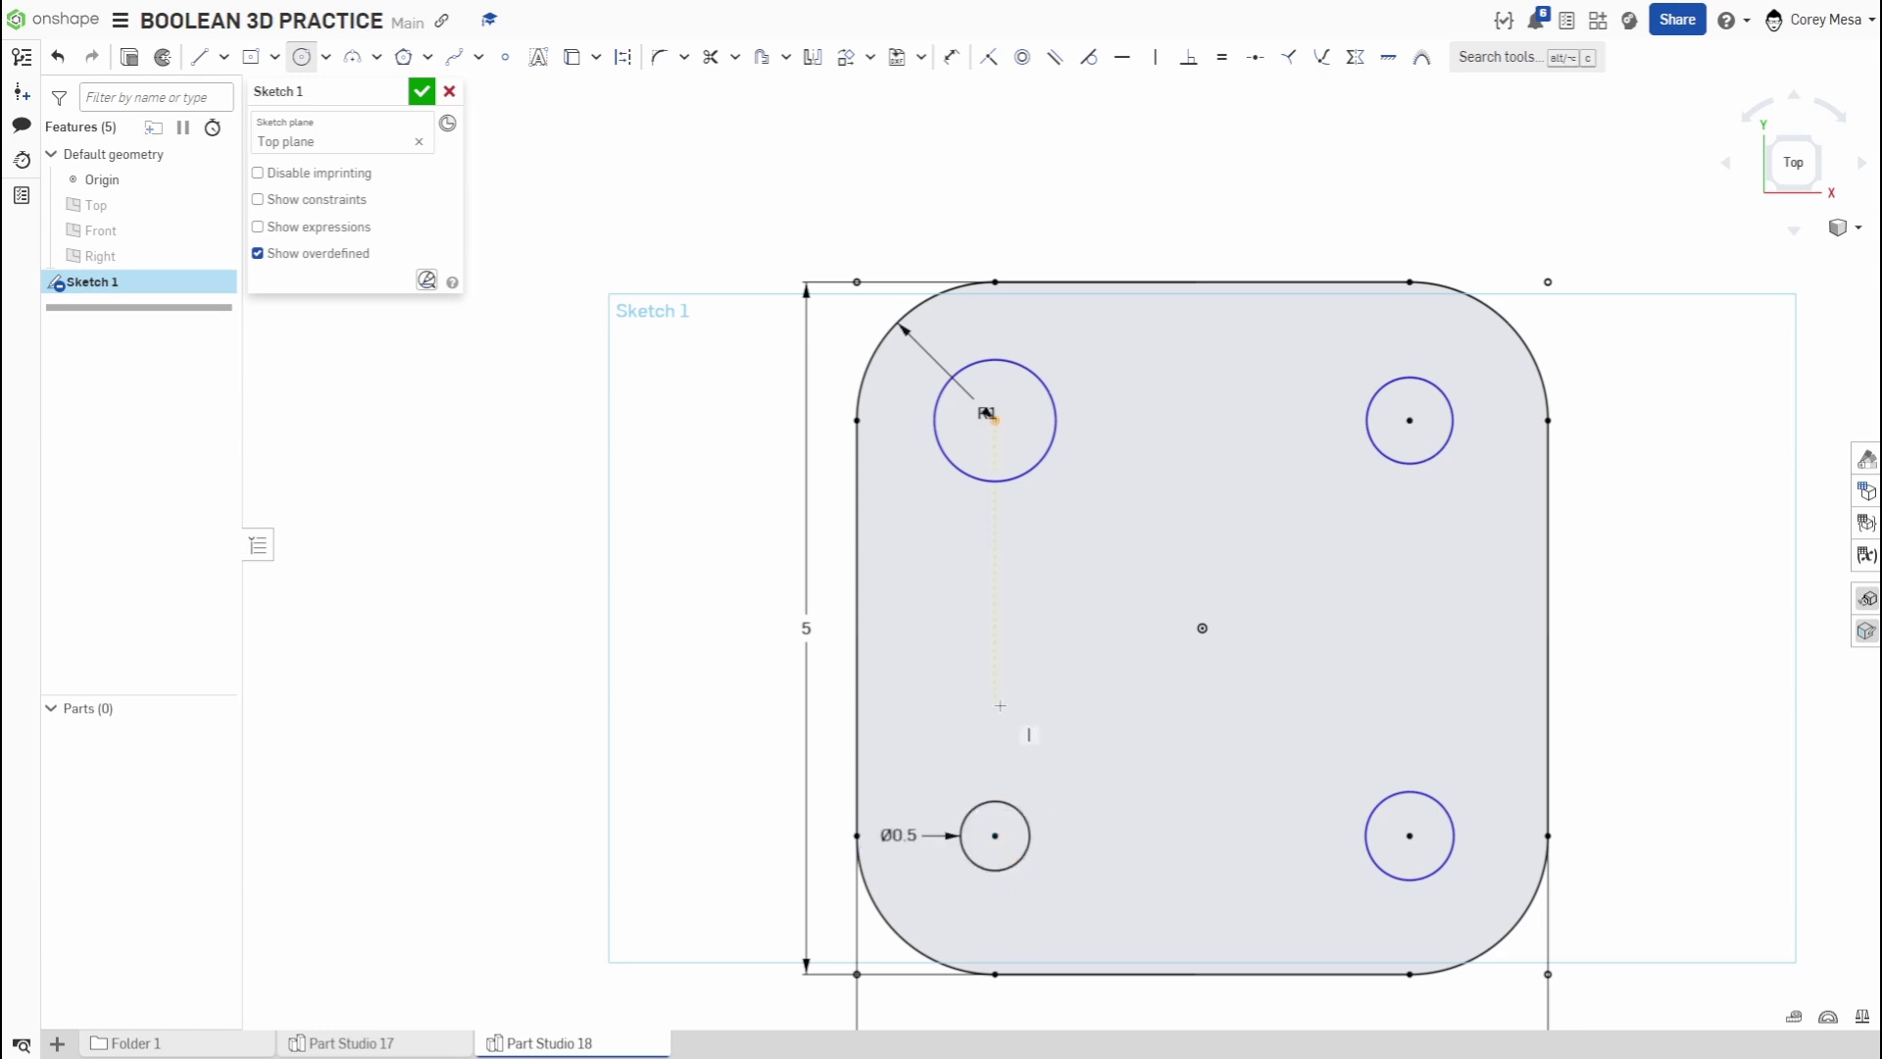
pyautogui.press('Escape')
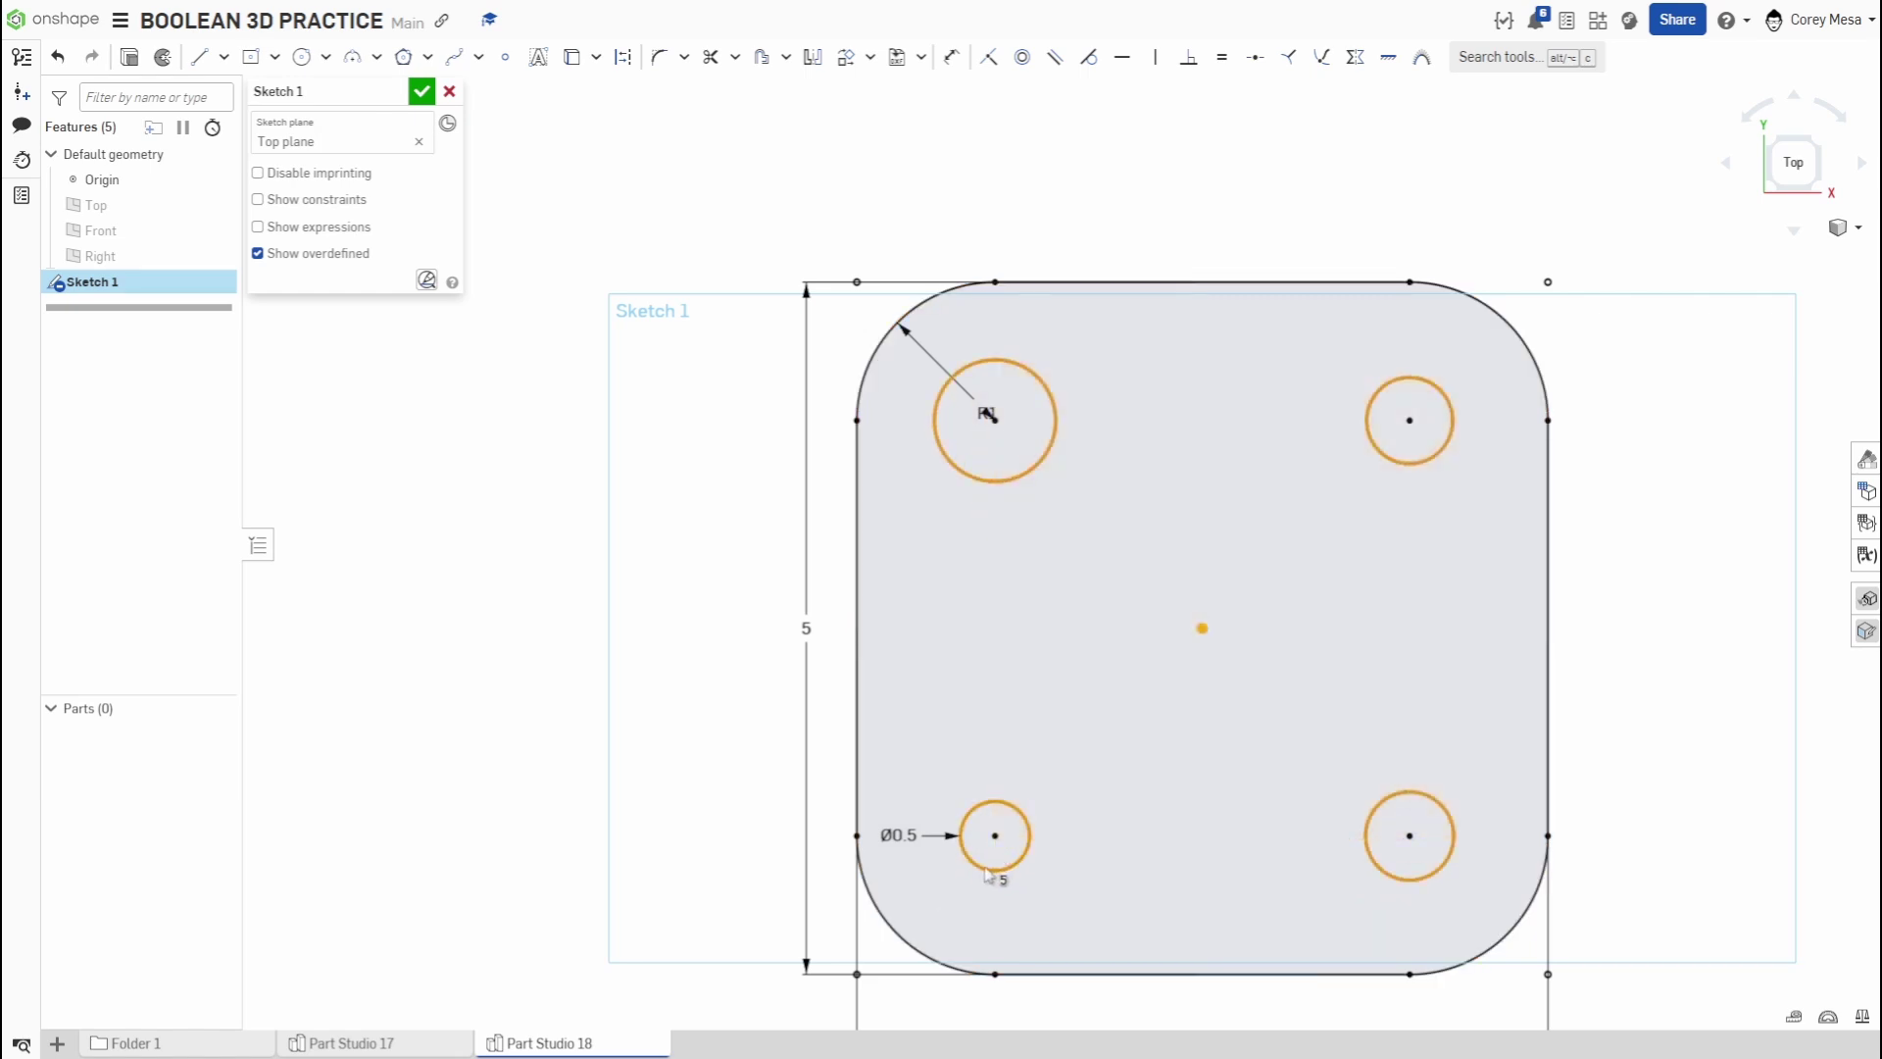
# - Make the four corner circles equal in size with an equal constraint
pyautogui.press('e')
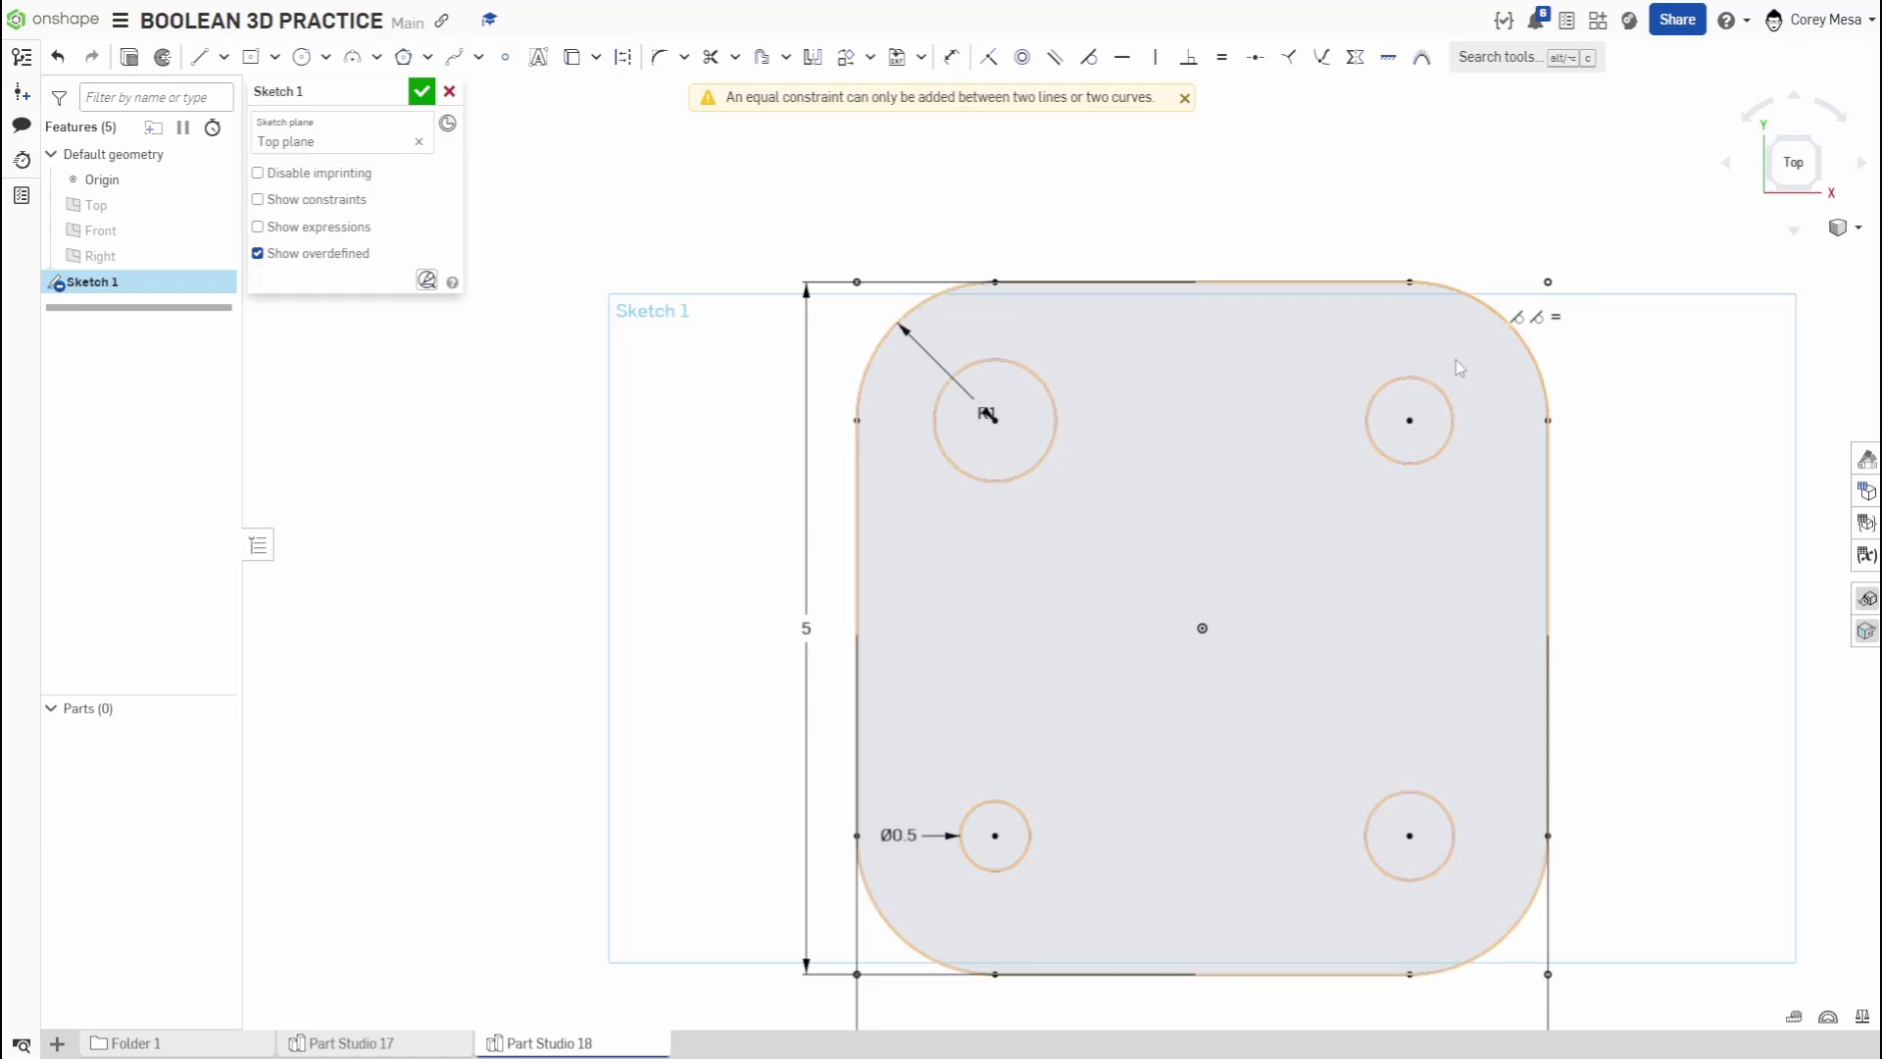
pyautogui.click(1054, 436)
pyautogui.click(1368, 432)
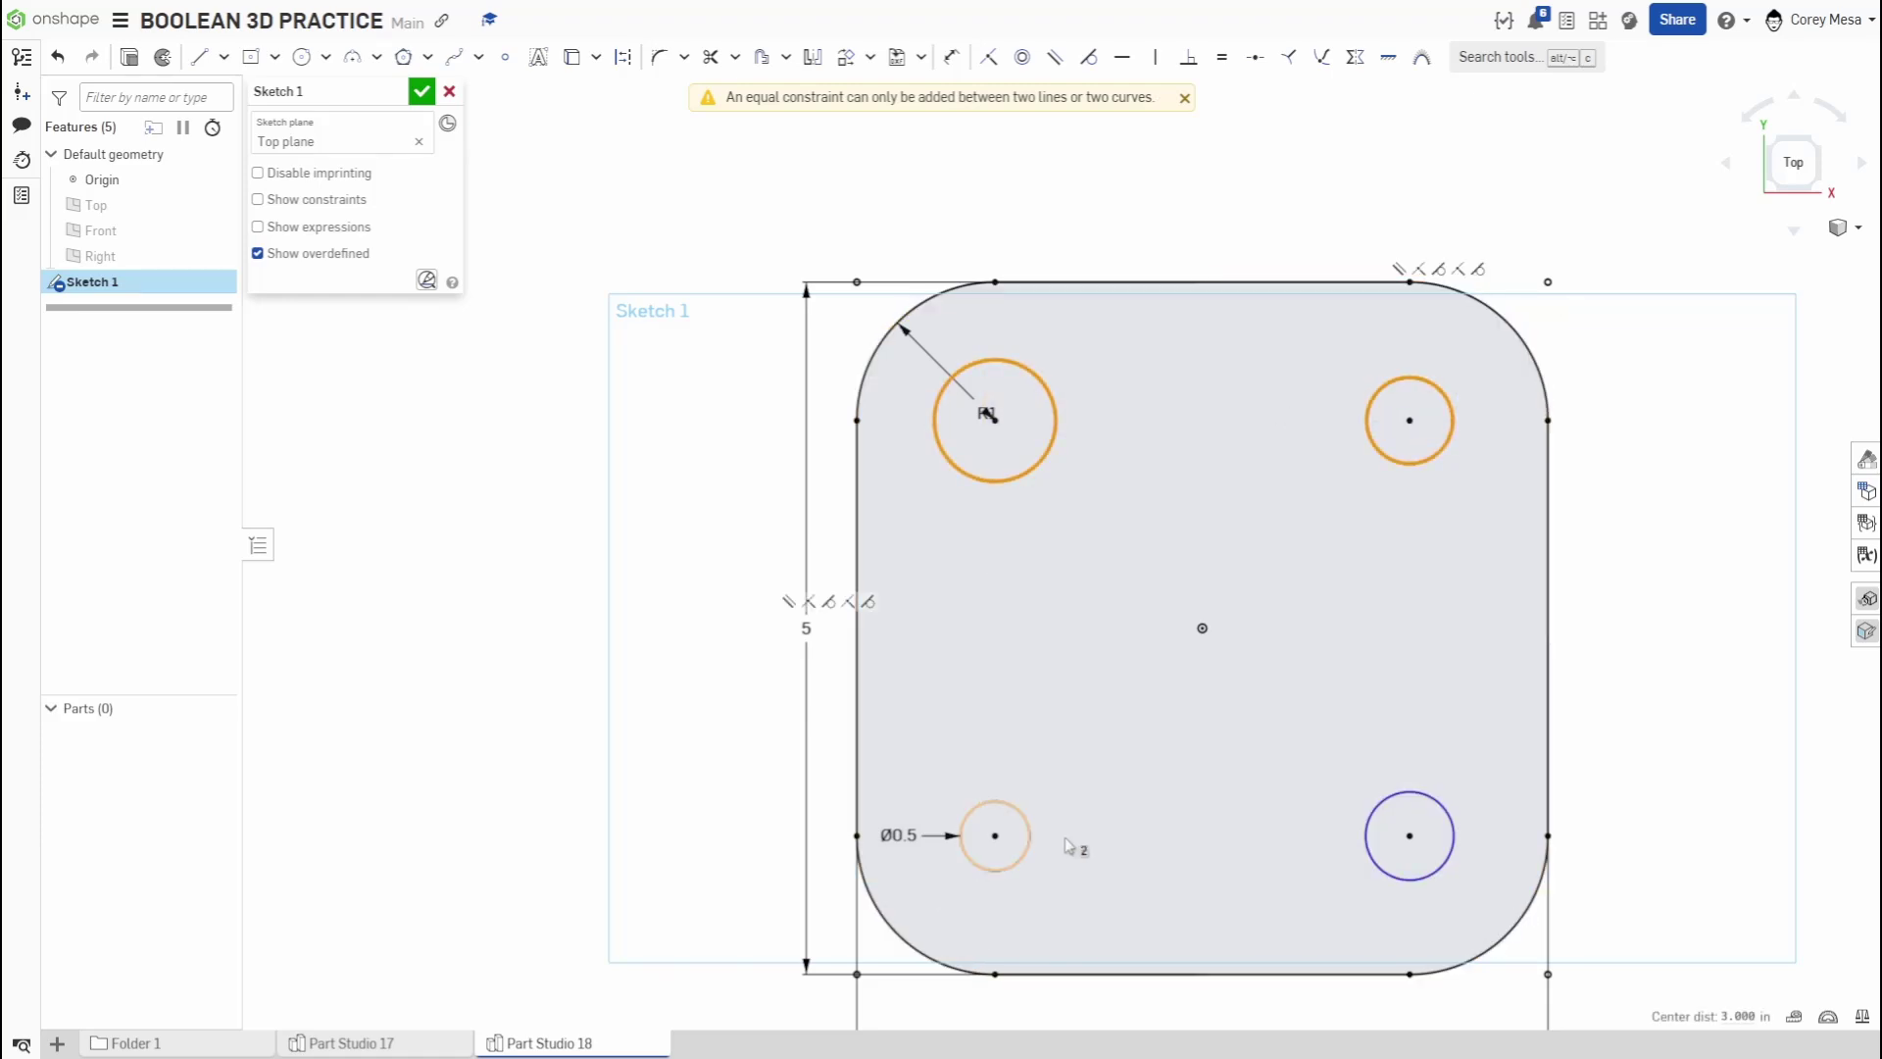
pyautogui.click(1368, 845)
pyautogui.click(961, 839)
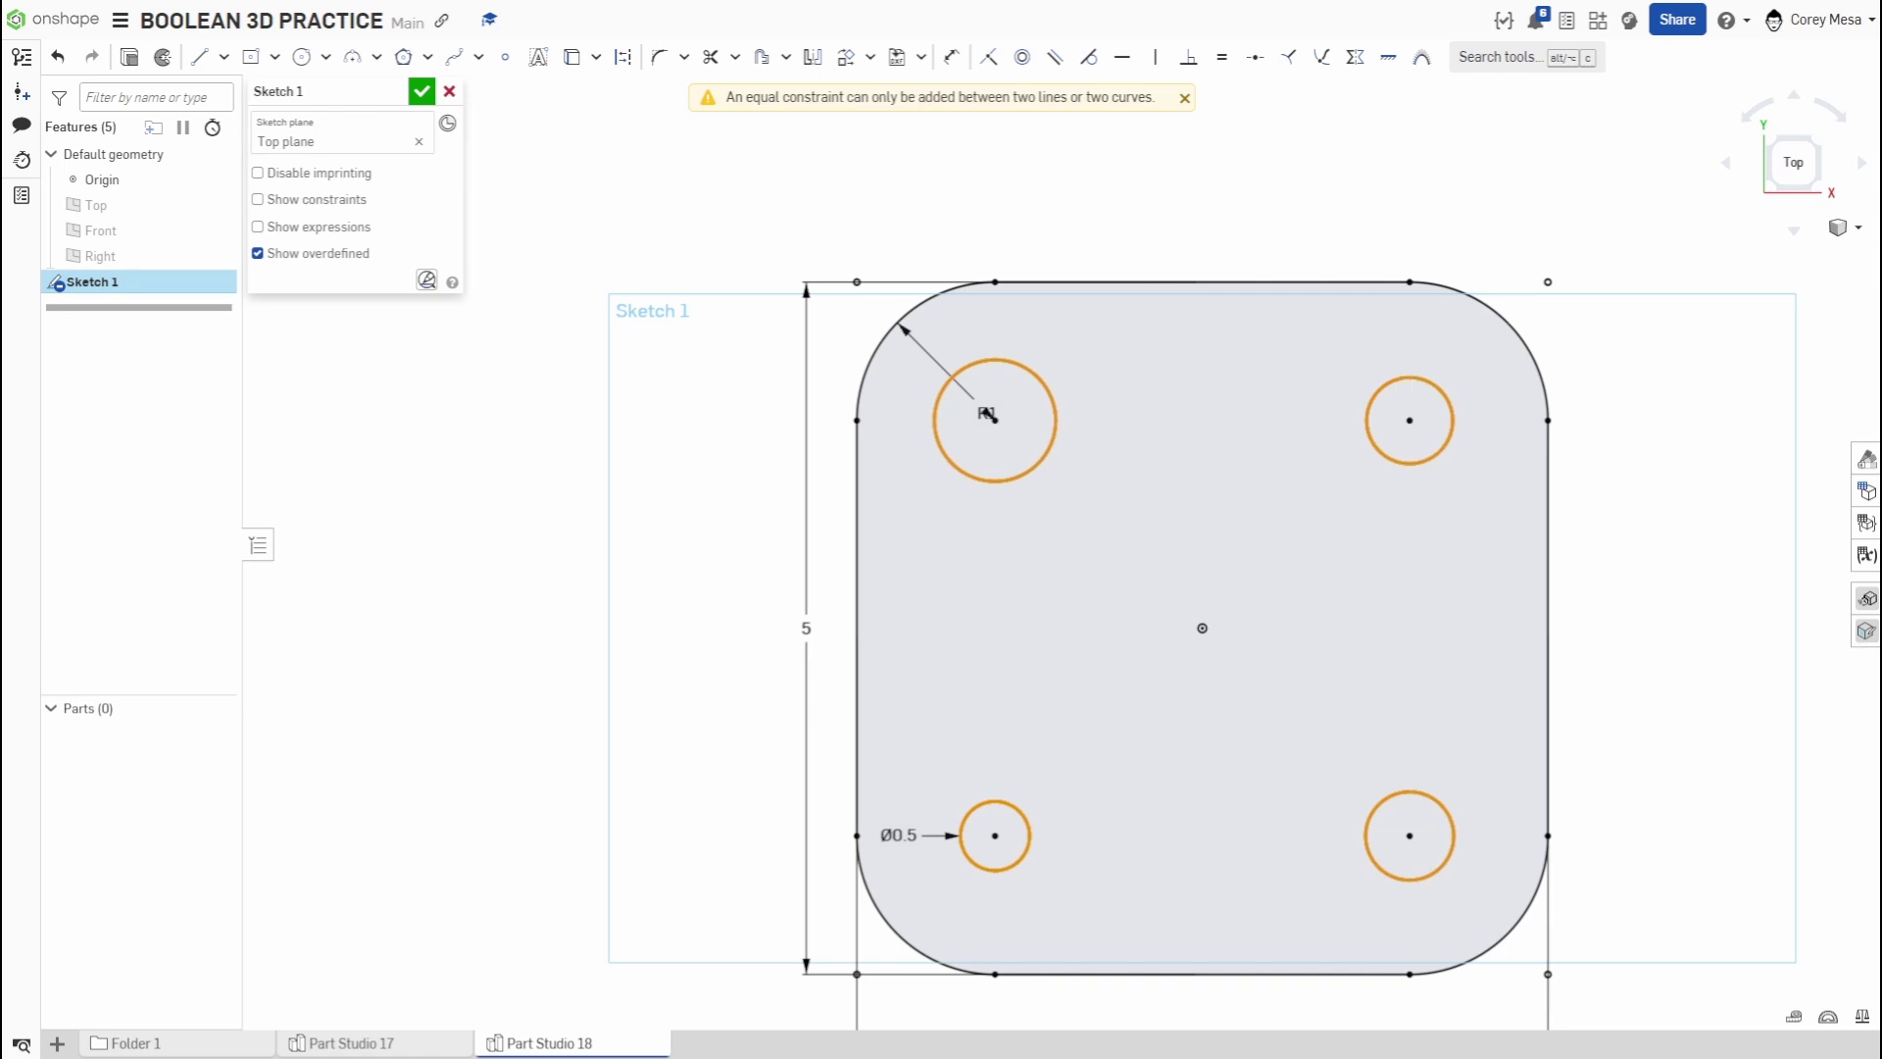
pyautogui.press('e')
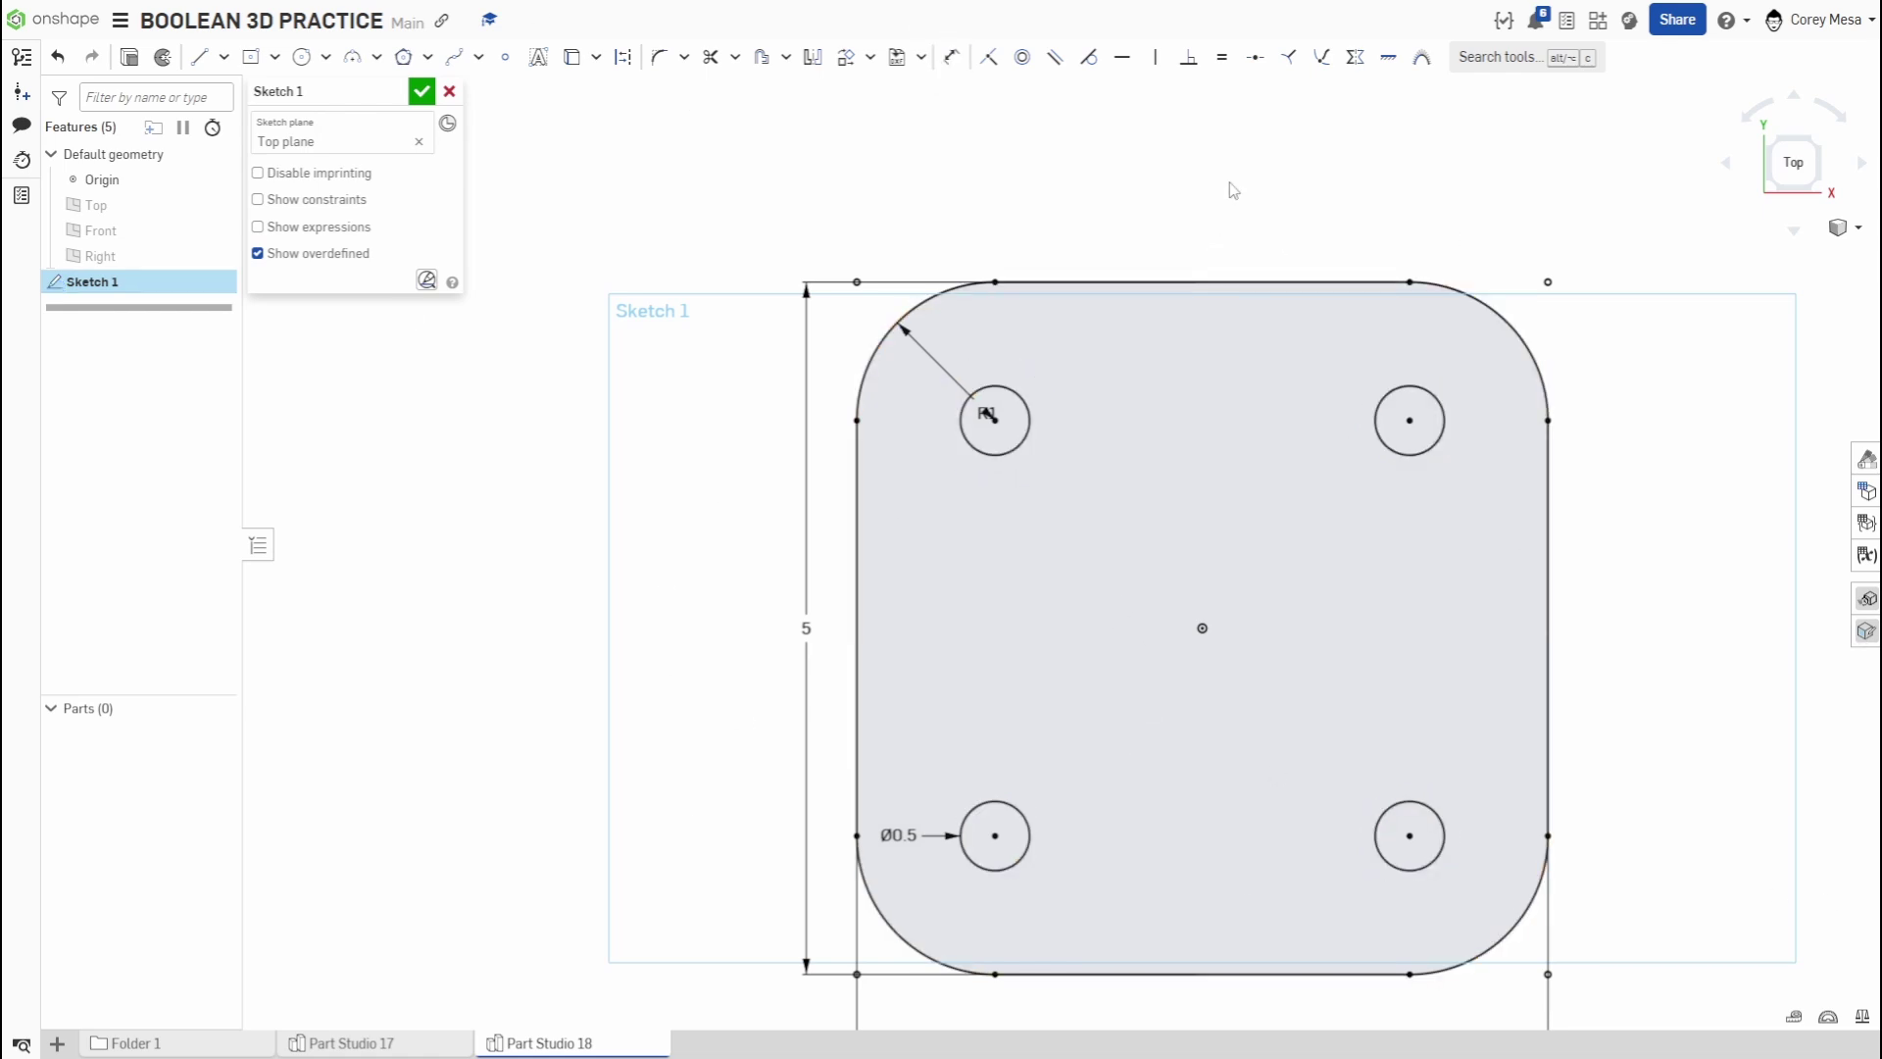
# - Extrude the whole rounded square, including the four circle regions, 1 in downward as a new solid part
pyautogui.moveTo(1073, 631)
pyautogui.mouseDown(button='right')
pyautogui.moveTo(1092, 639)
pyautogui.moveTo(1096, 604)
pyautogui.moveTo(1147, 790)
pyautogui.moveTo(1078, 780)
pyautogui.mouseUp(button='right')
pyautogui.hotkey('shift', 'e')
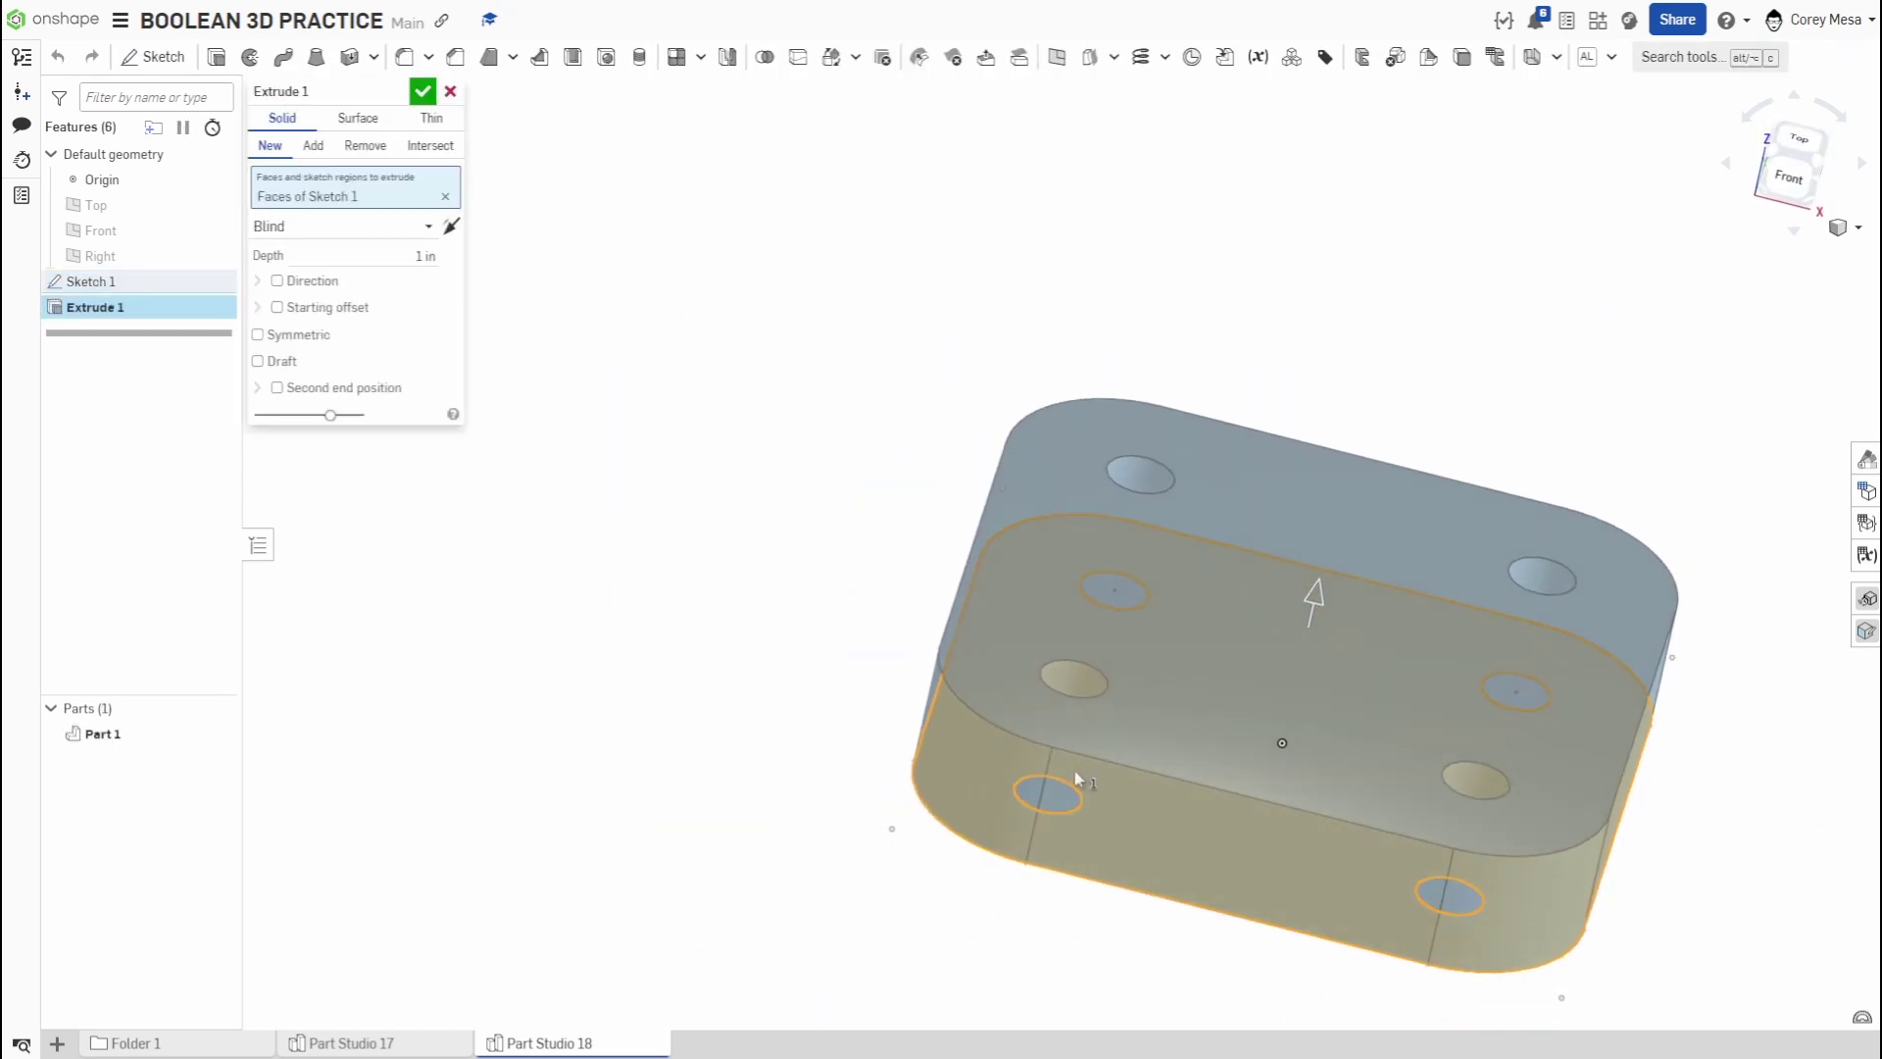
pyautogui.click(445, 196)
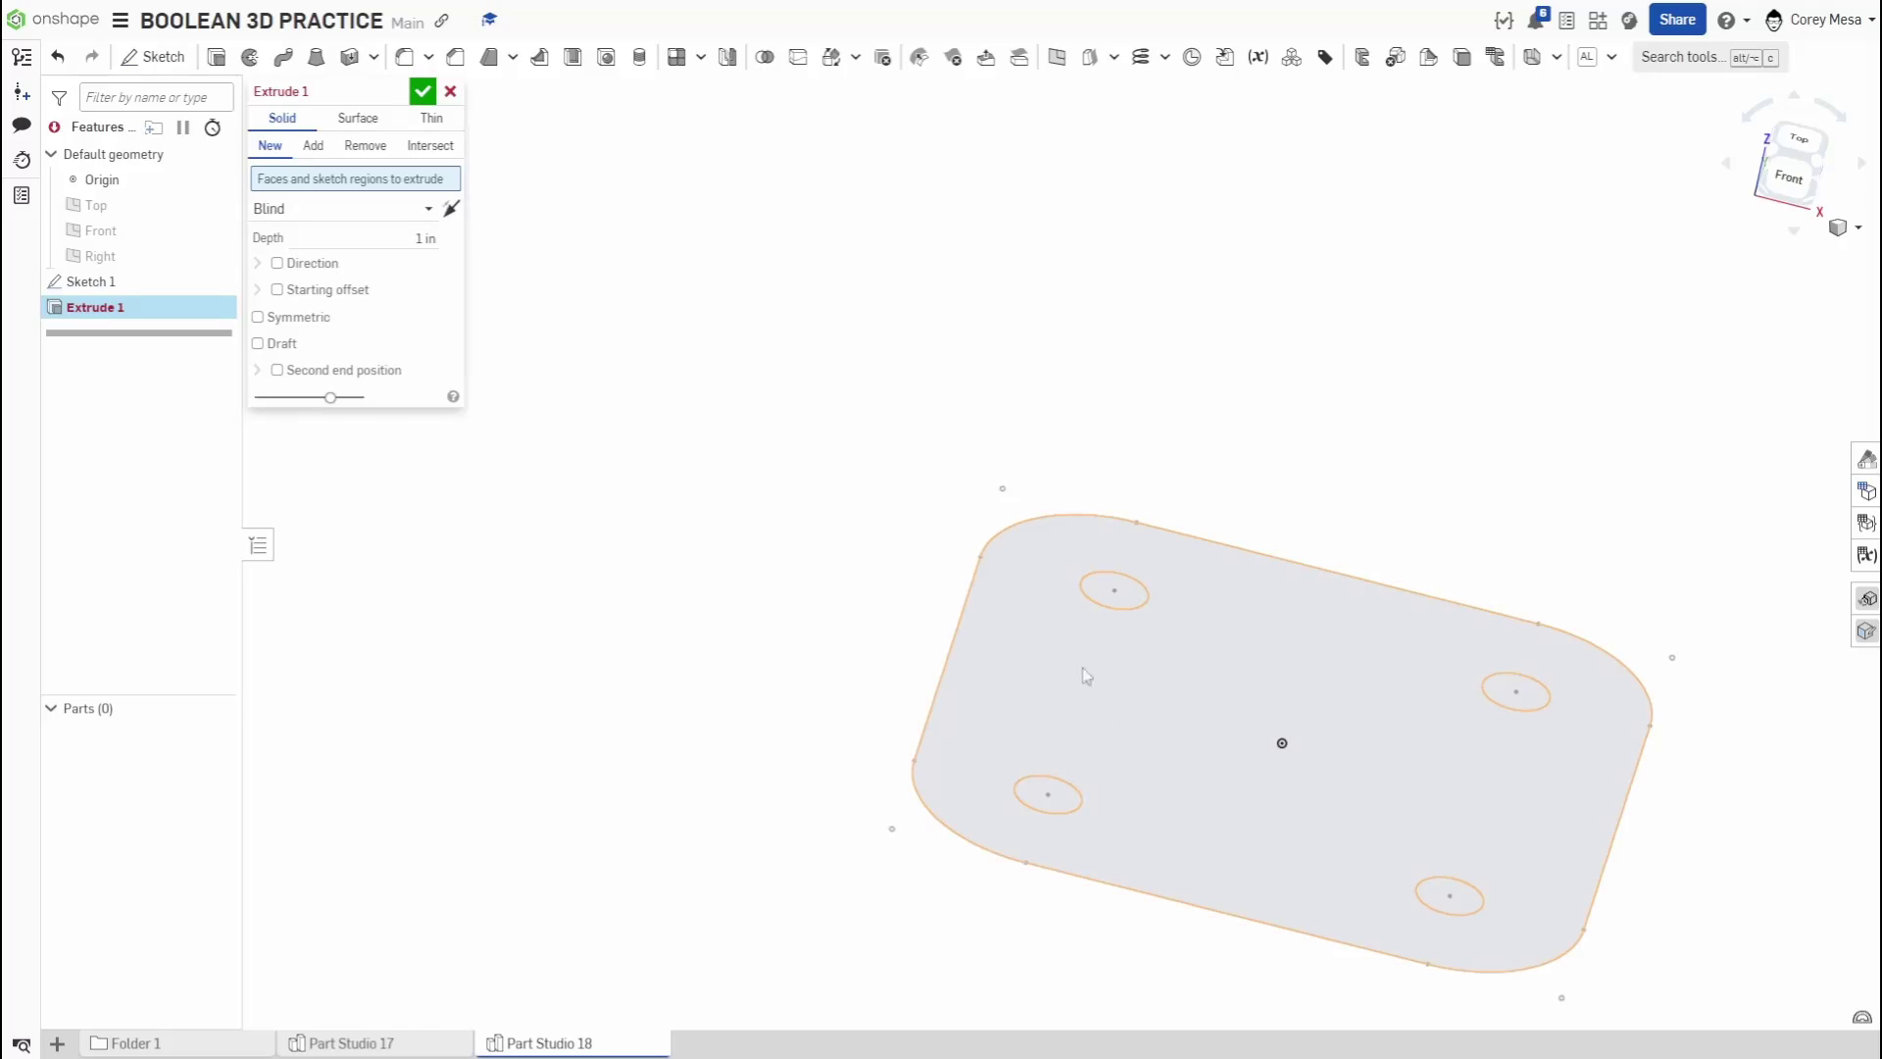
pyautogui.moveTo(870, 297)
pyautogui.mouseDown()
pyautogui.moveTo(1074, 676)
pyautogui.moveTo(1877, 1030)
pyautogui.moveTo(1804, 998)
pyautogui.mouseUp()
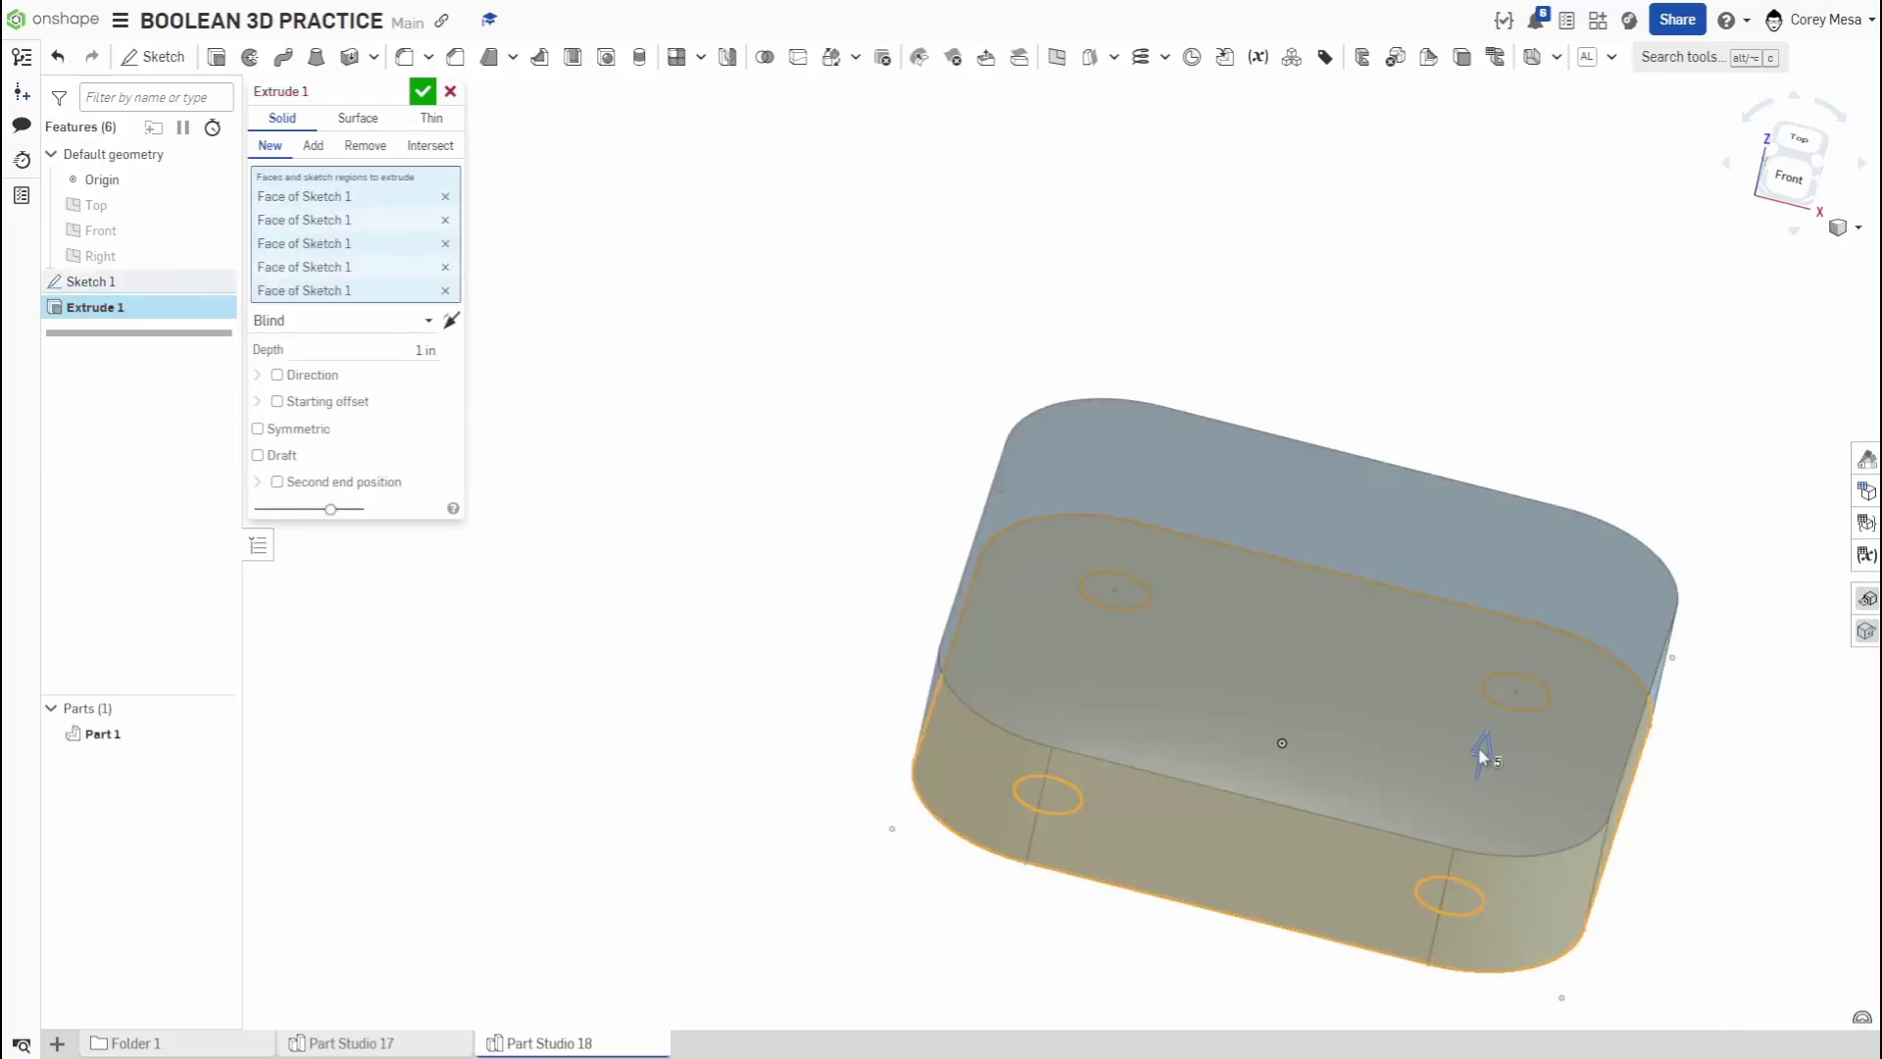
pyautogui.click(1482, 754)
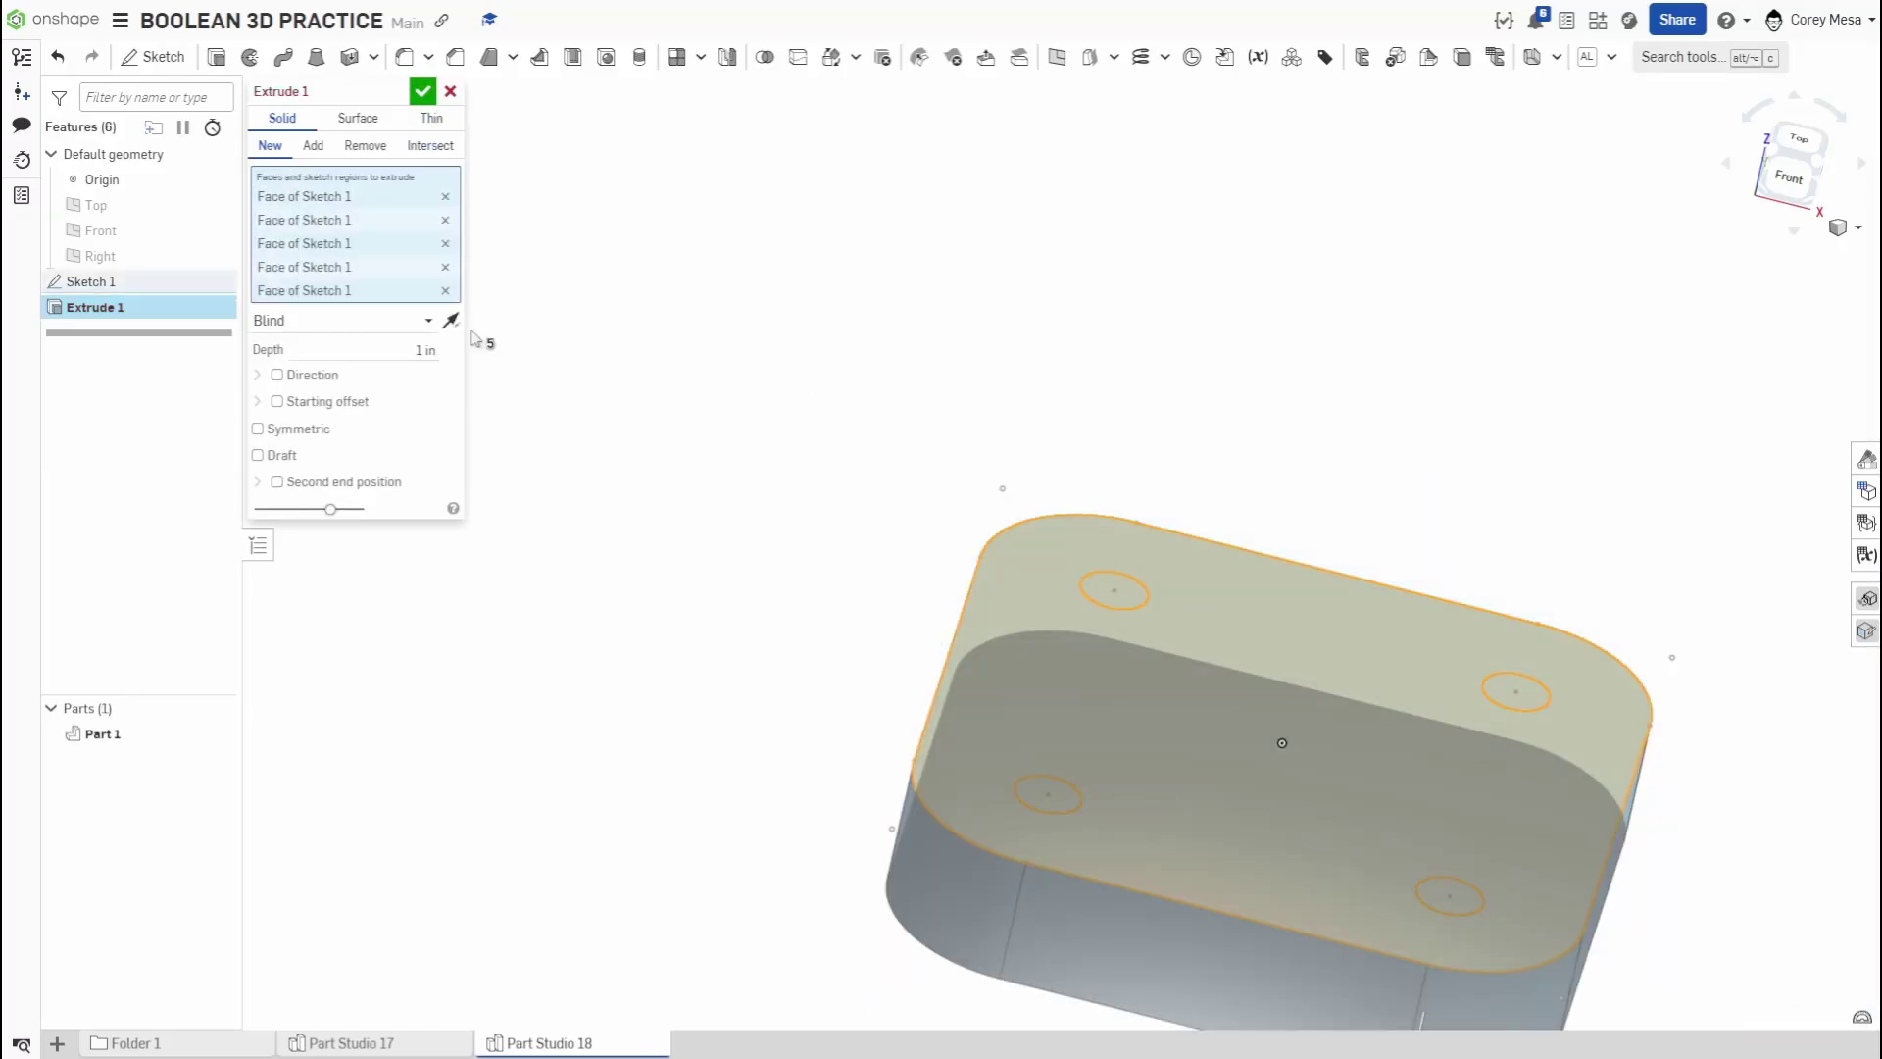
pyautogui.click(423, 90)
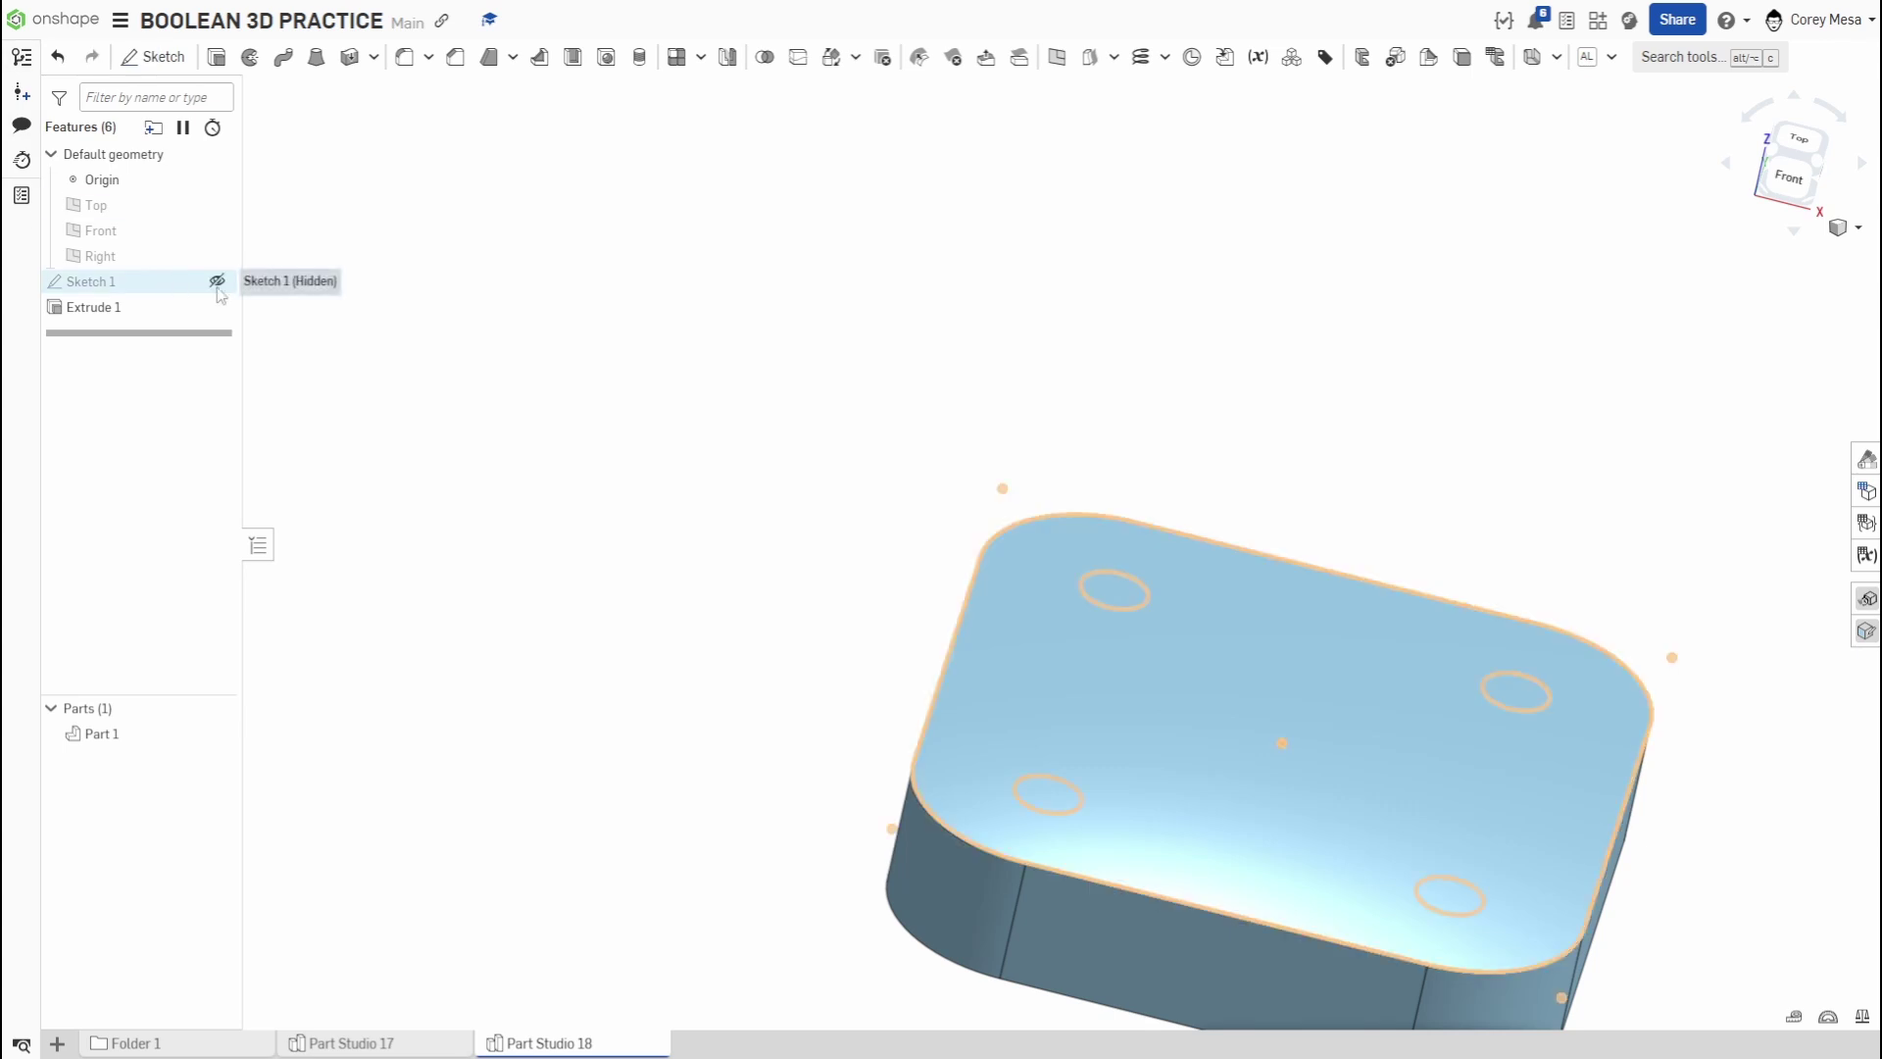
# - Show Sketch 1 and extrude its four circles 1 in upward as pegs added to the block
pyautogui.moveTo(1503, 722); pyautogui.dragTo(1209, 580, button='middle')
pyautogui.scroll(4, 1223, 580)
pyautogui.scroll(-2, 1239, 537)
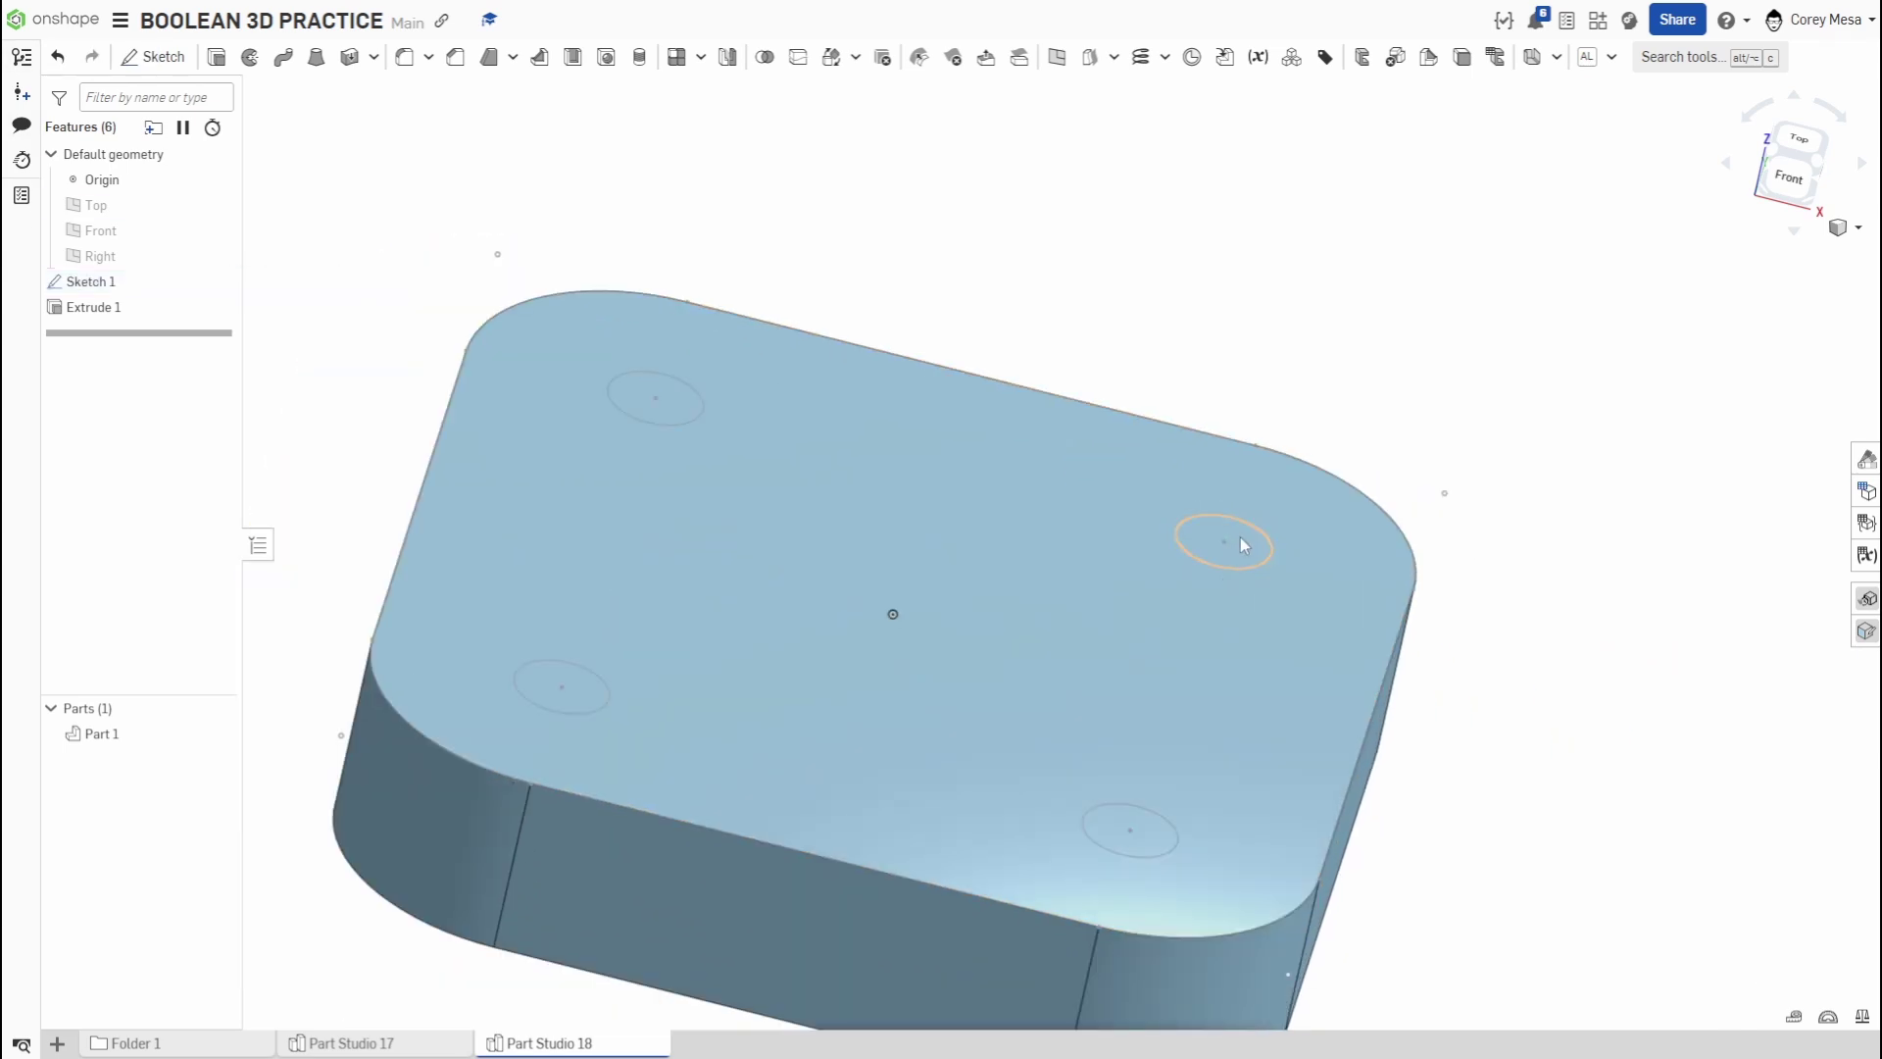
pyautogui.click(1239, 545)
pyautogui.click(1141, 838)
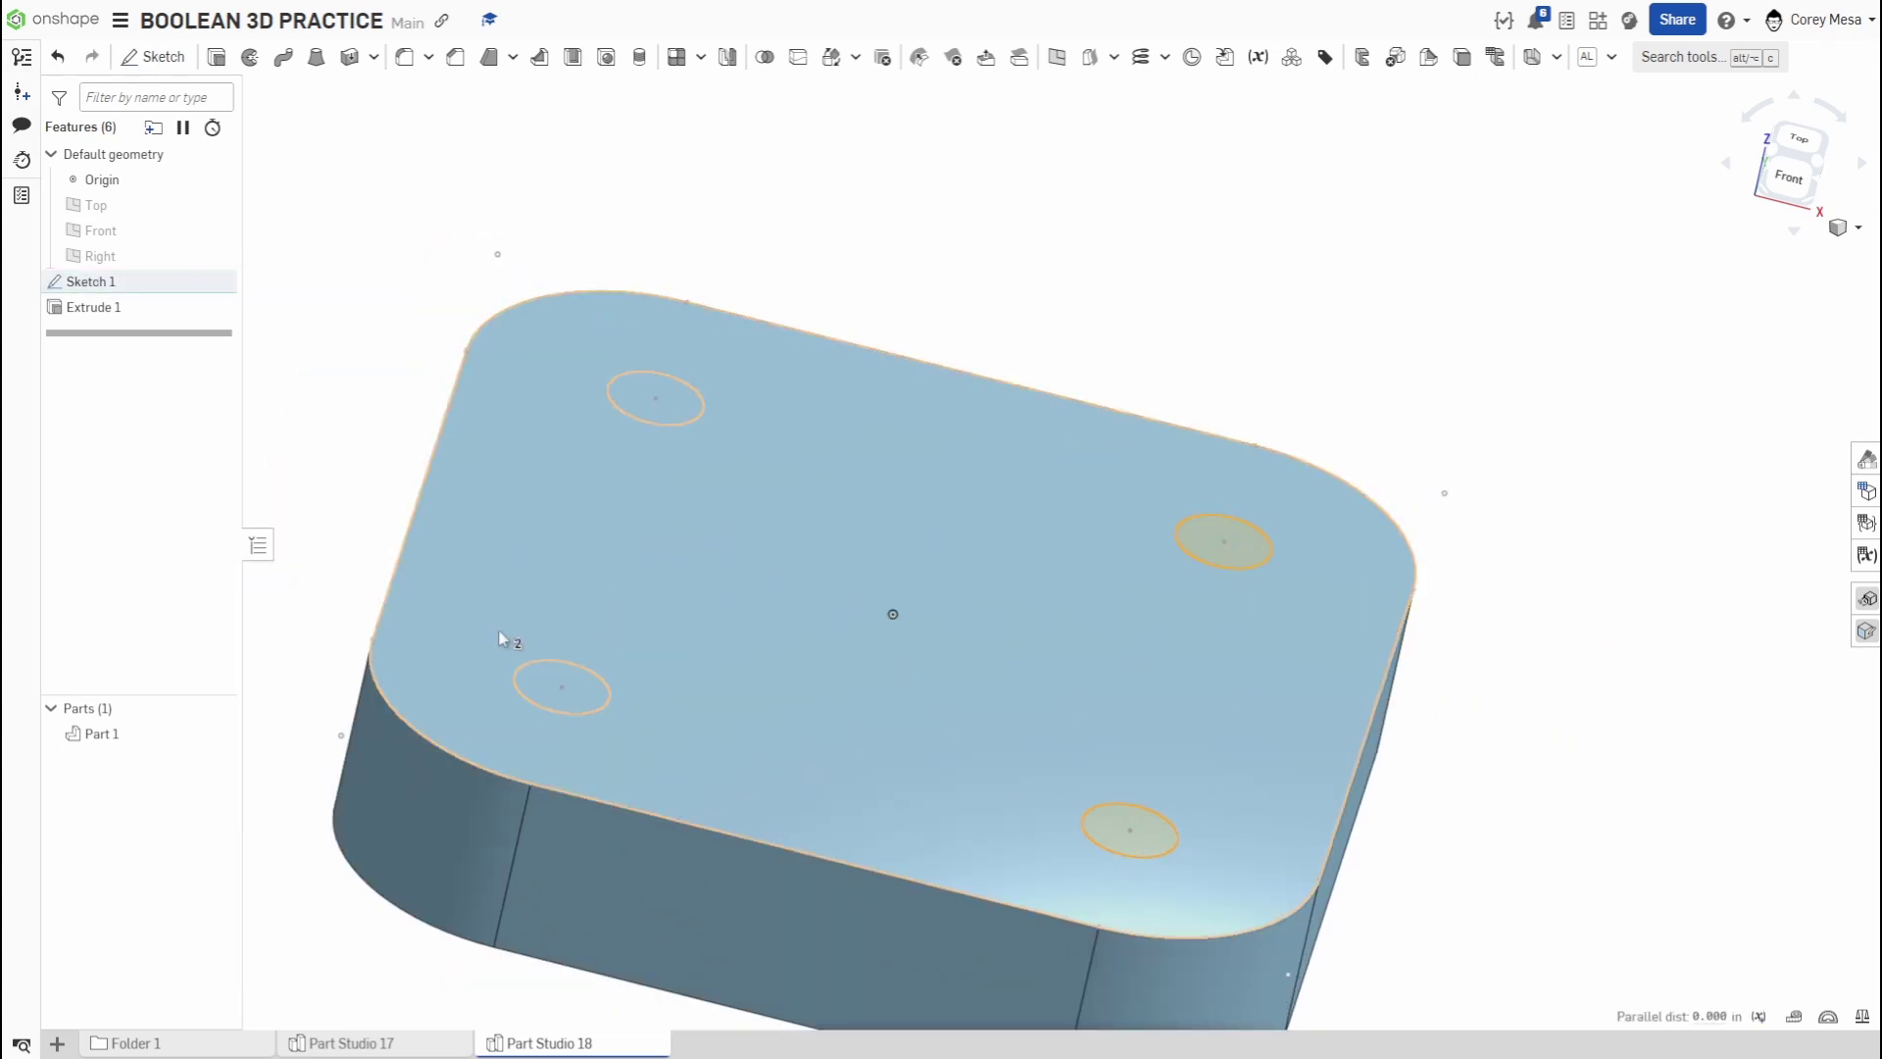
pyautogui.click(546, 681)
pyautogui.click(649, 398)
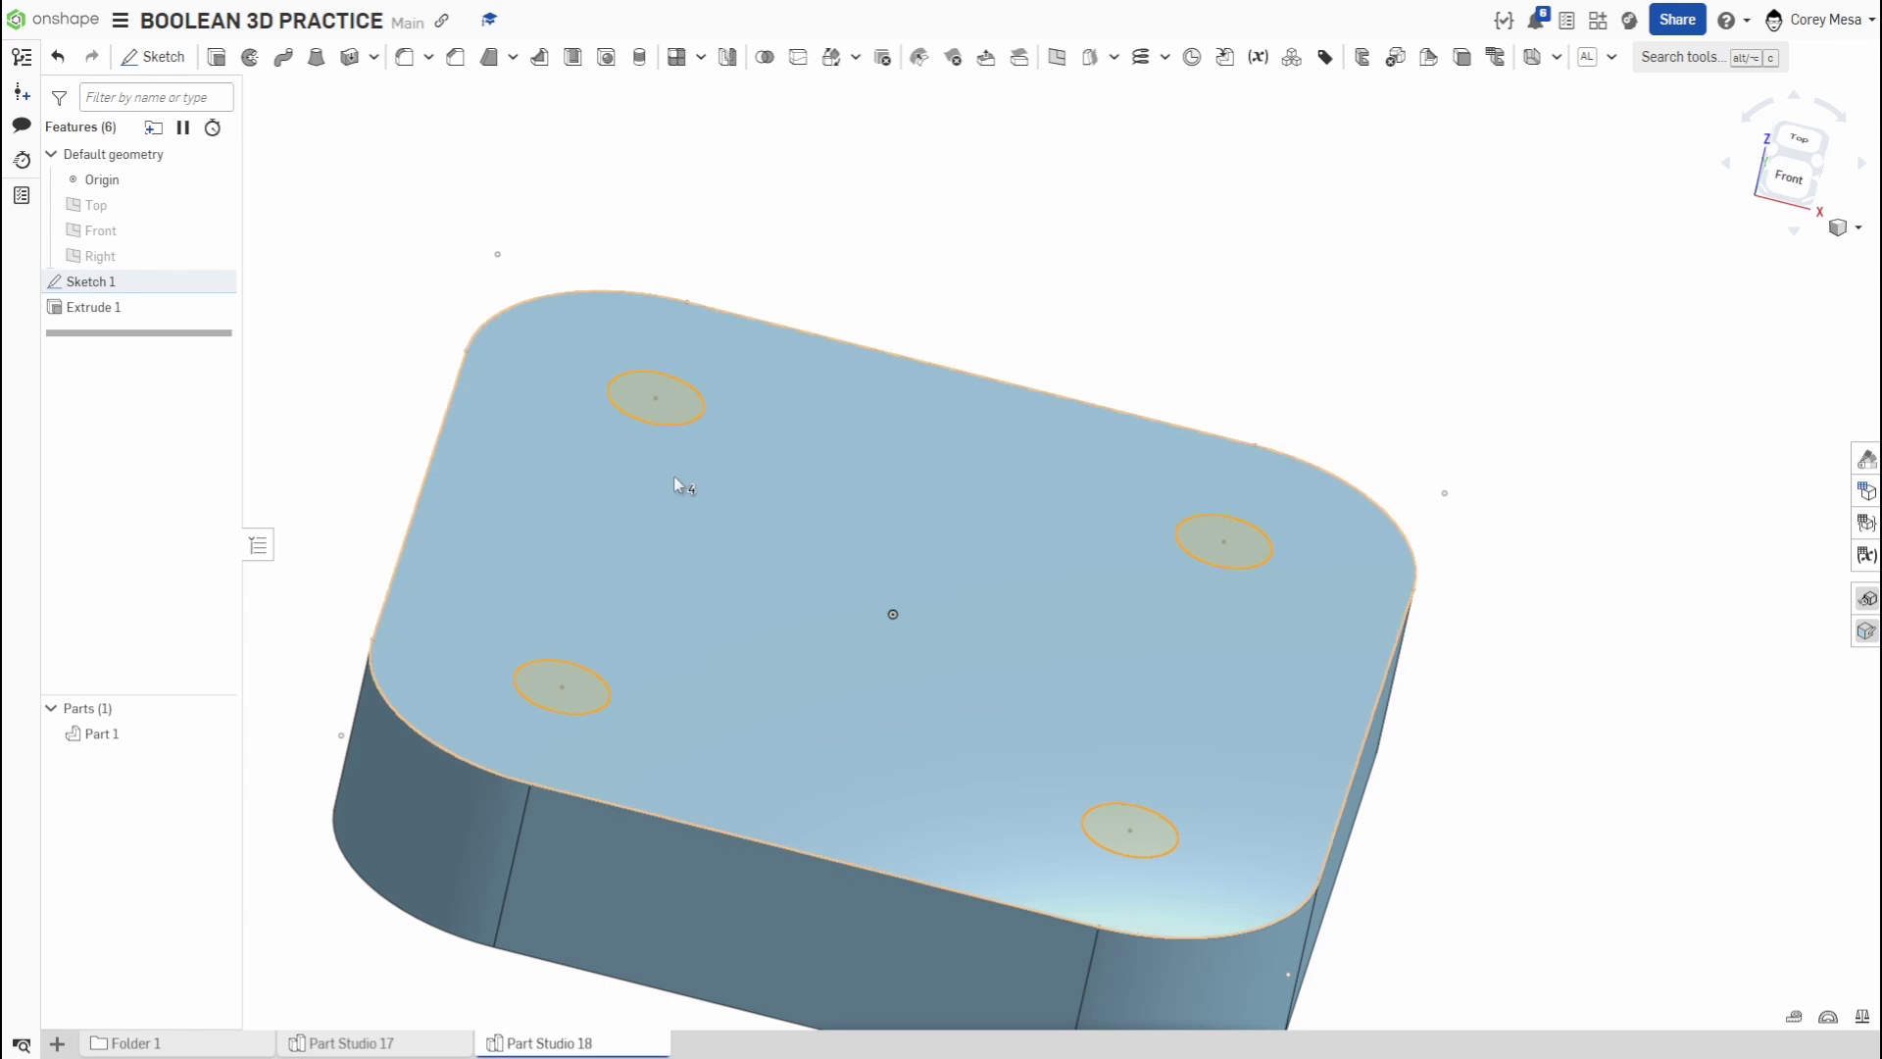
pyautogui.hotkey('shift', 'e')
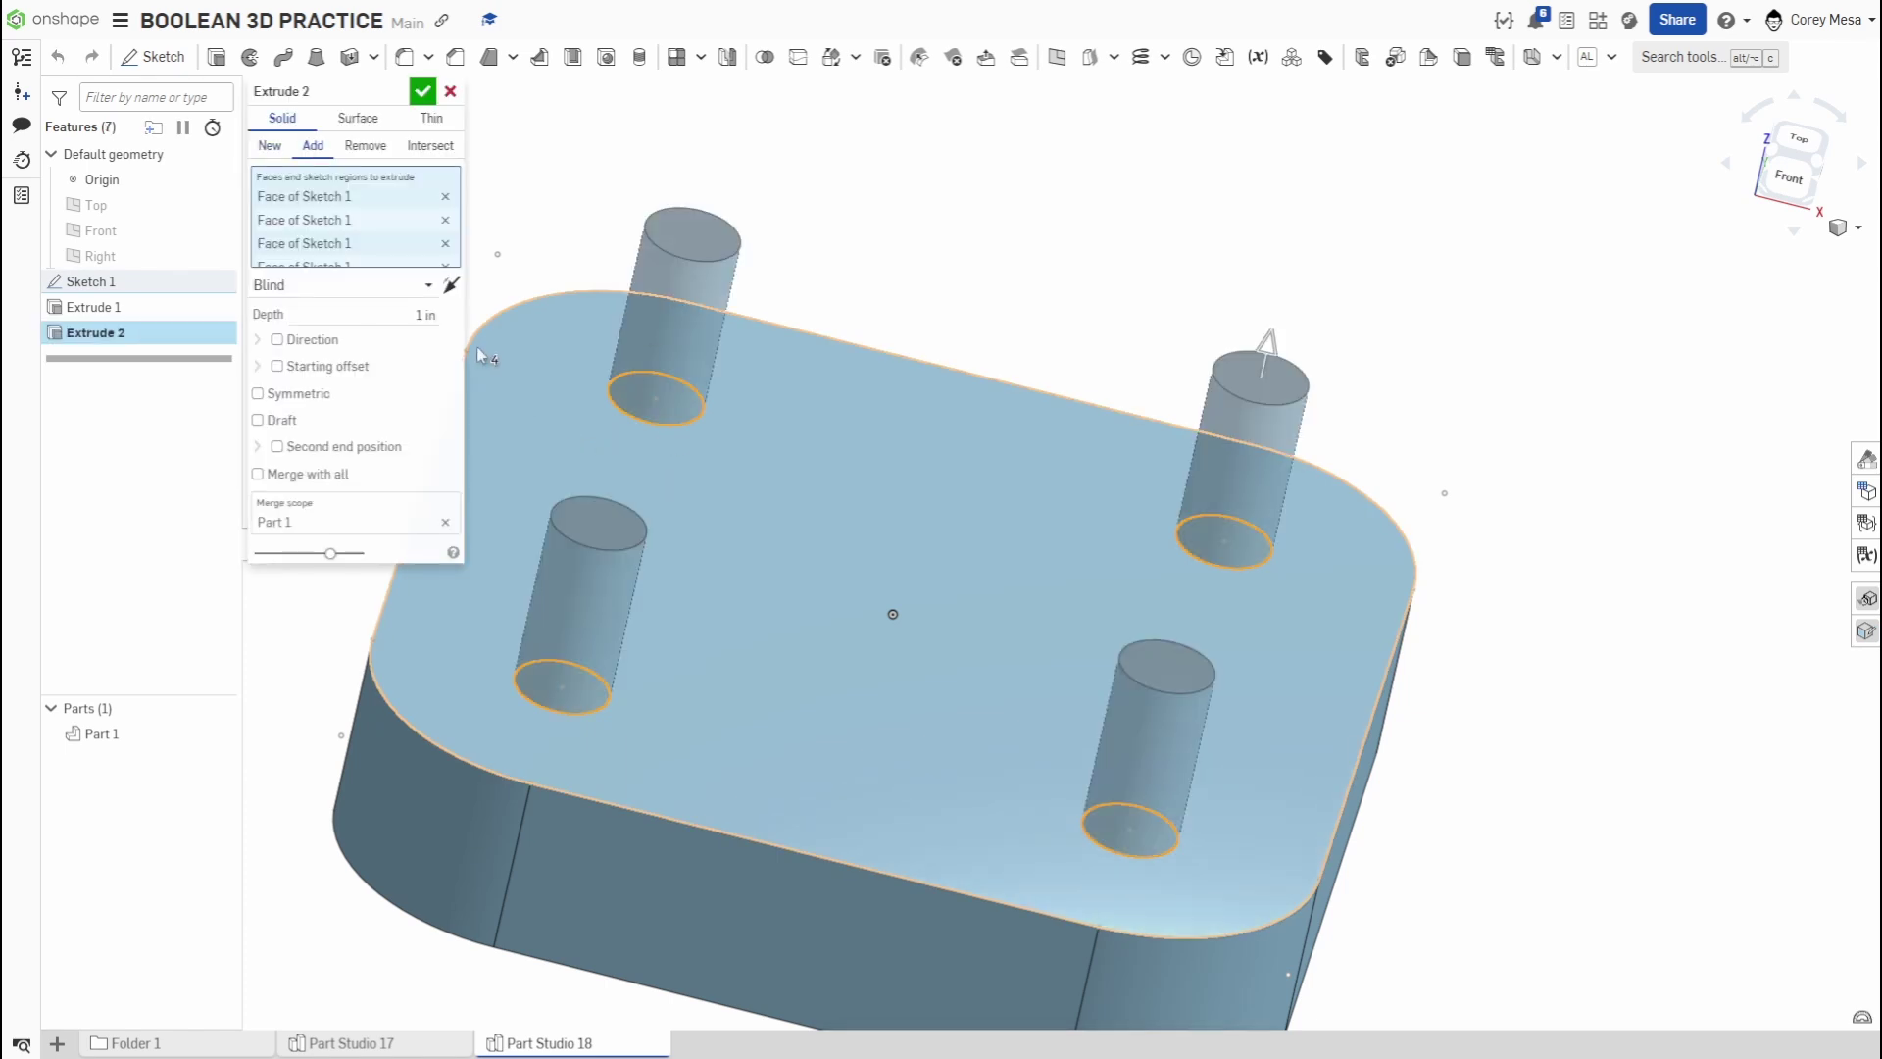
pyautogui.click(423, 90)
# - Hide Part 1 and extrude all regions of Sketch 1 upward 5 in as a new part
pyautogui.scroll(-3, 1058, 723)
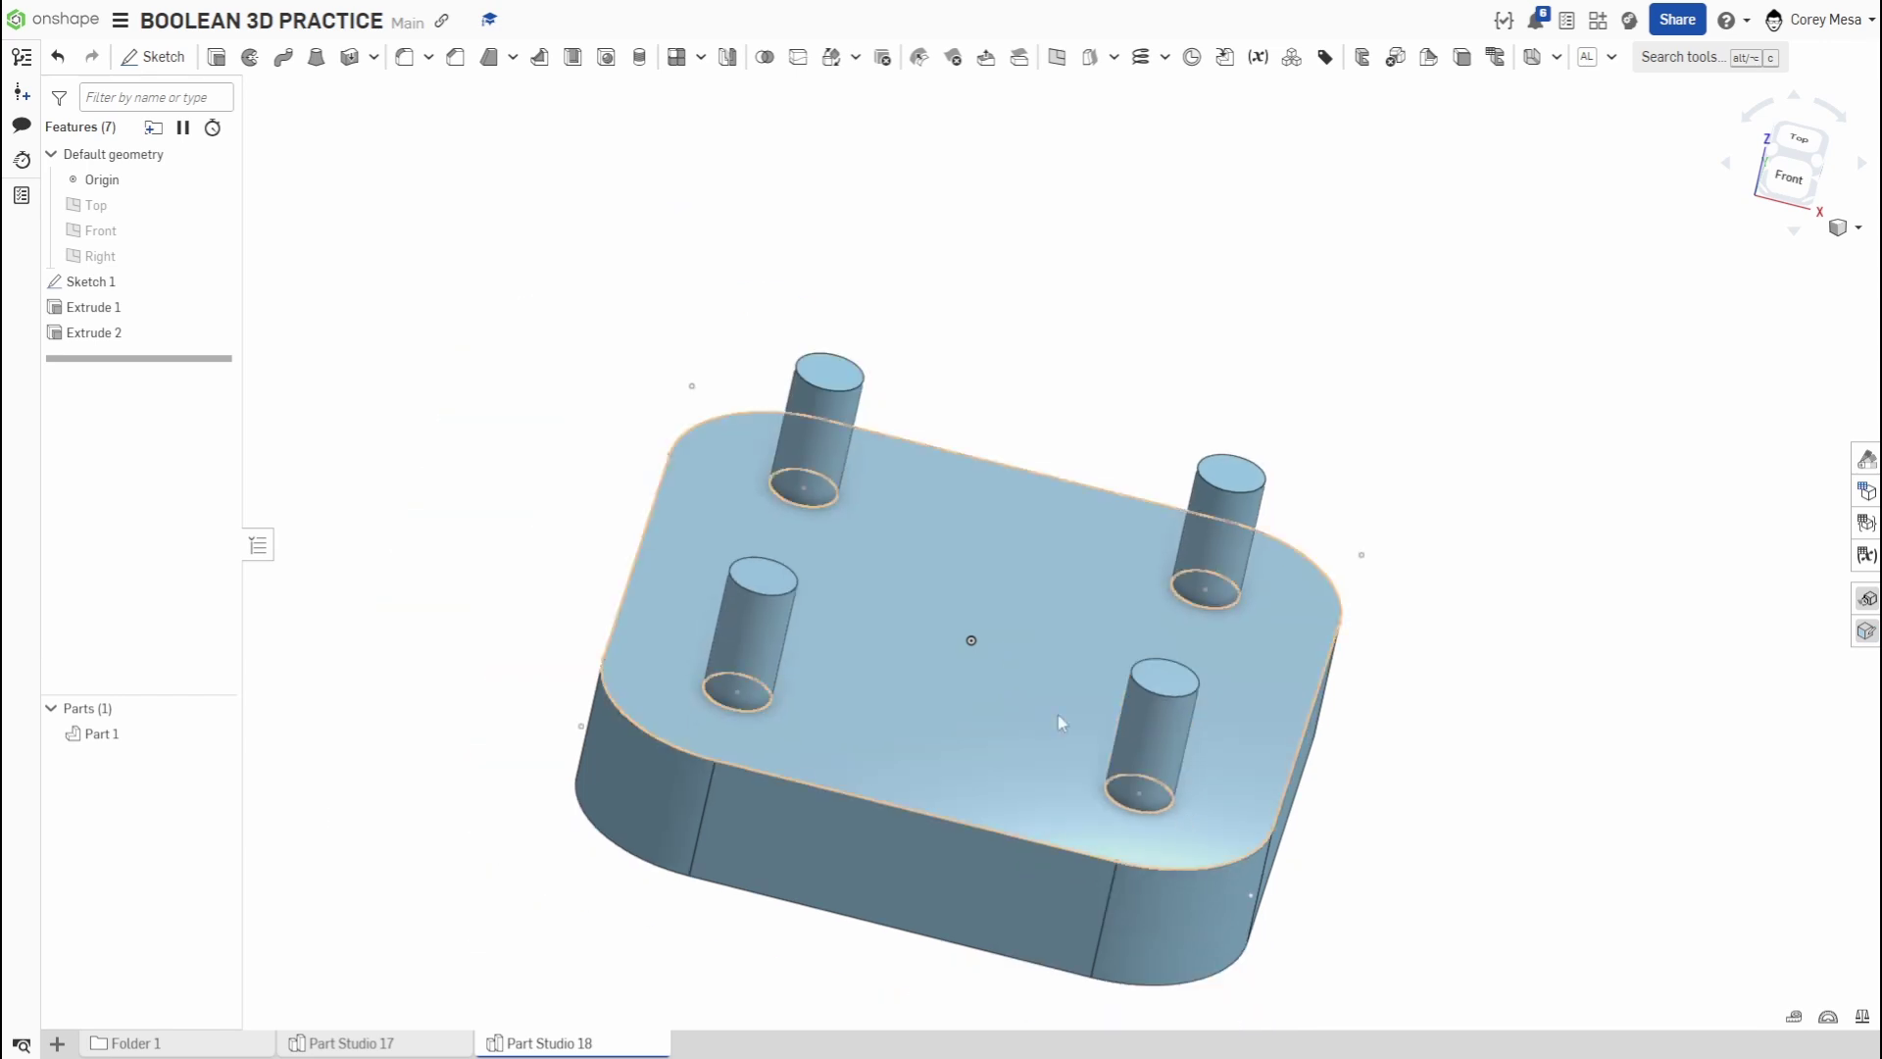
pyautogui.click(973, 666)
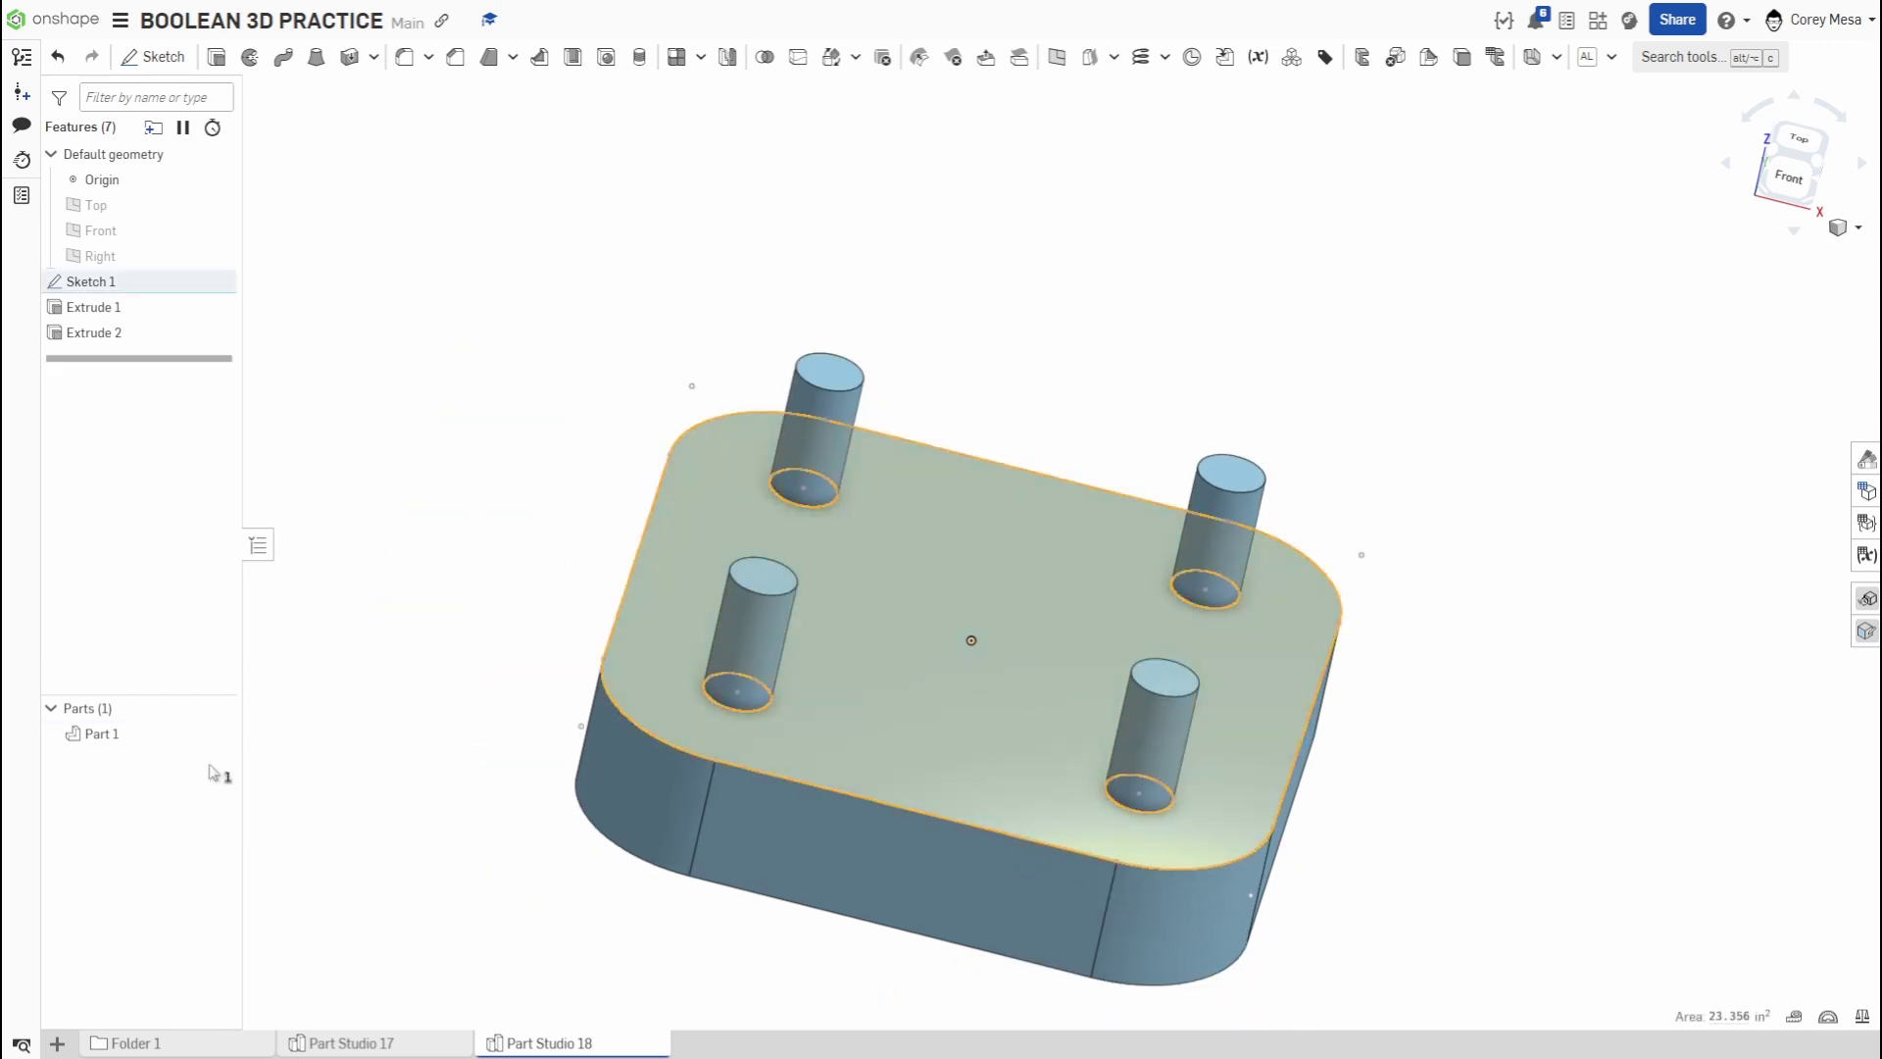
pyautogui.click(221, 733)
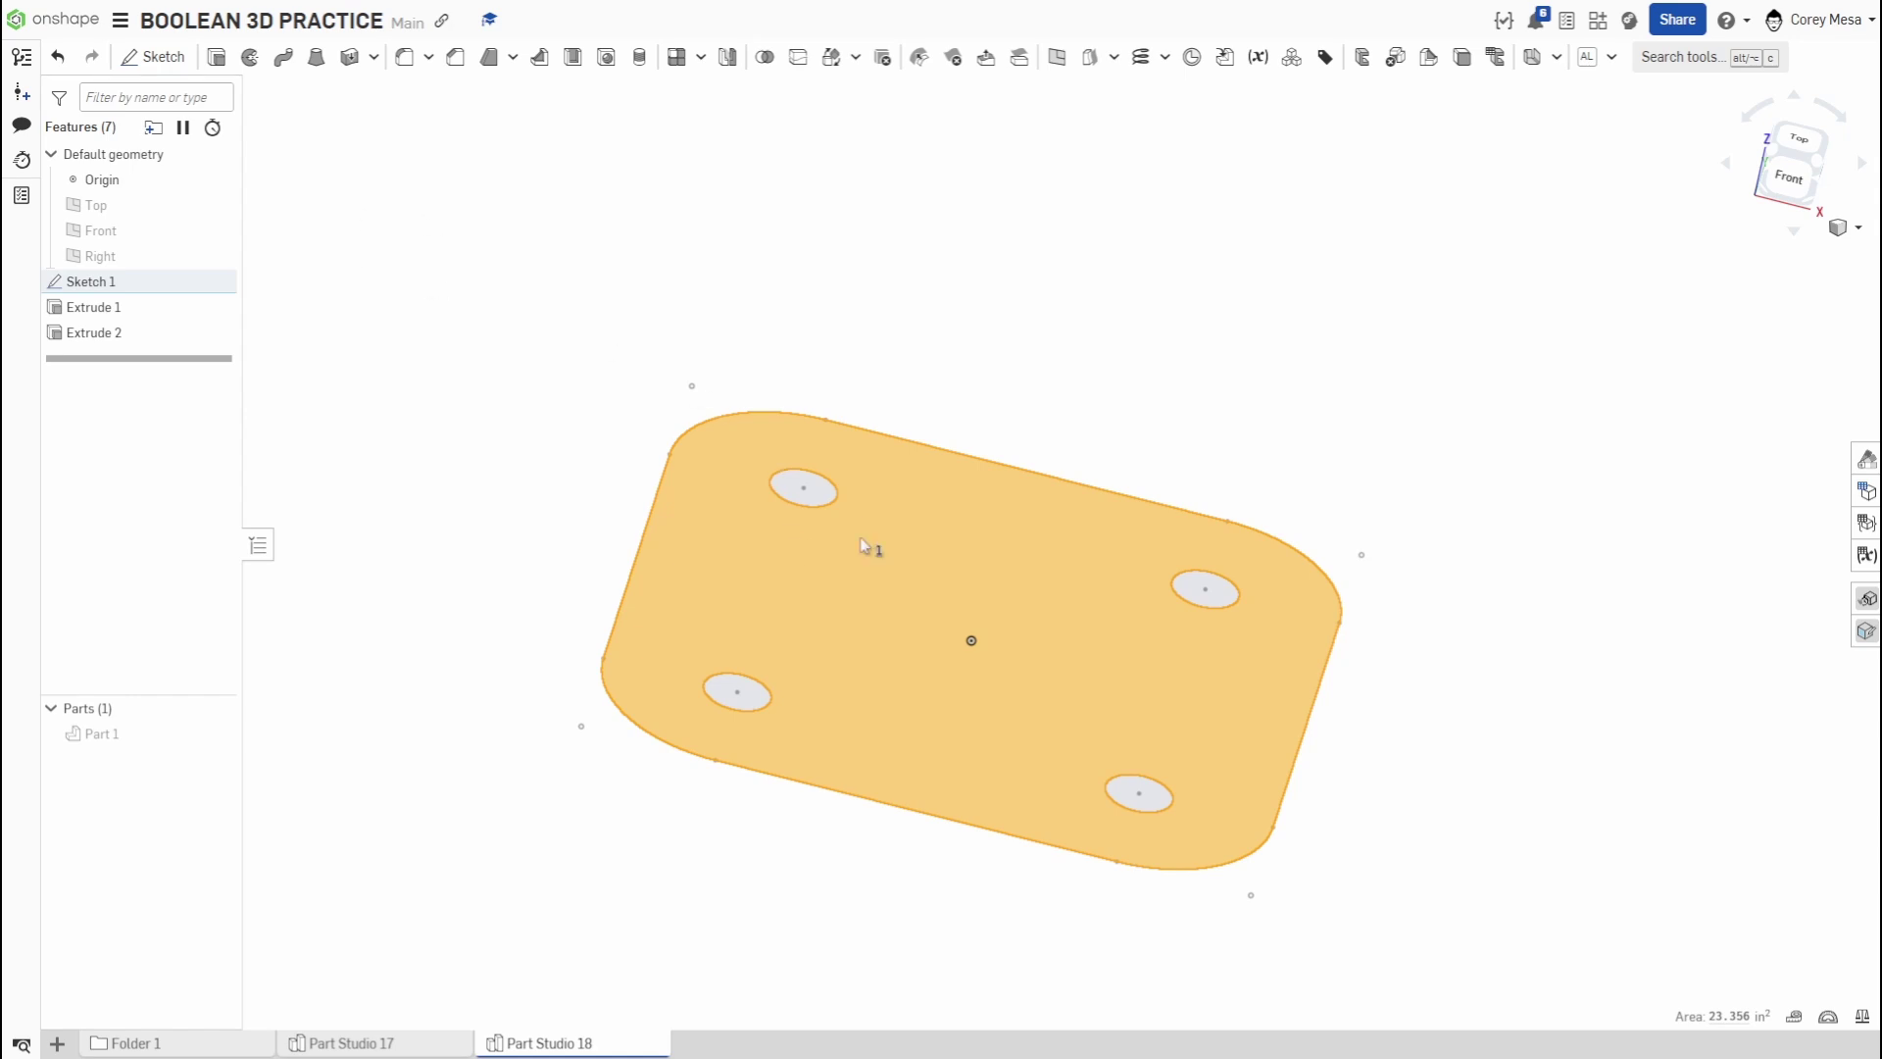
pyautogui.moveTo(358, 180); pyautogui.dragTo(1664, 1032)
pyautogui.hotkey('shift', 'e')
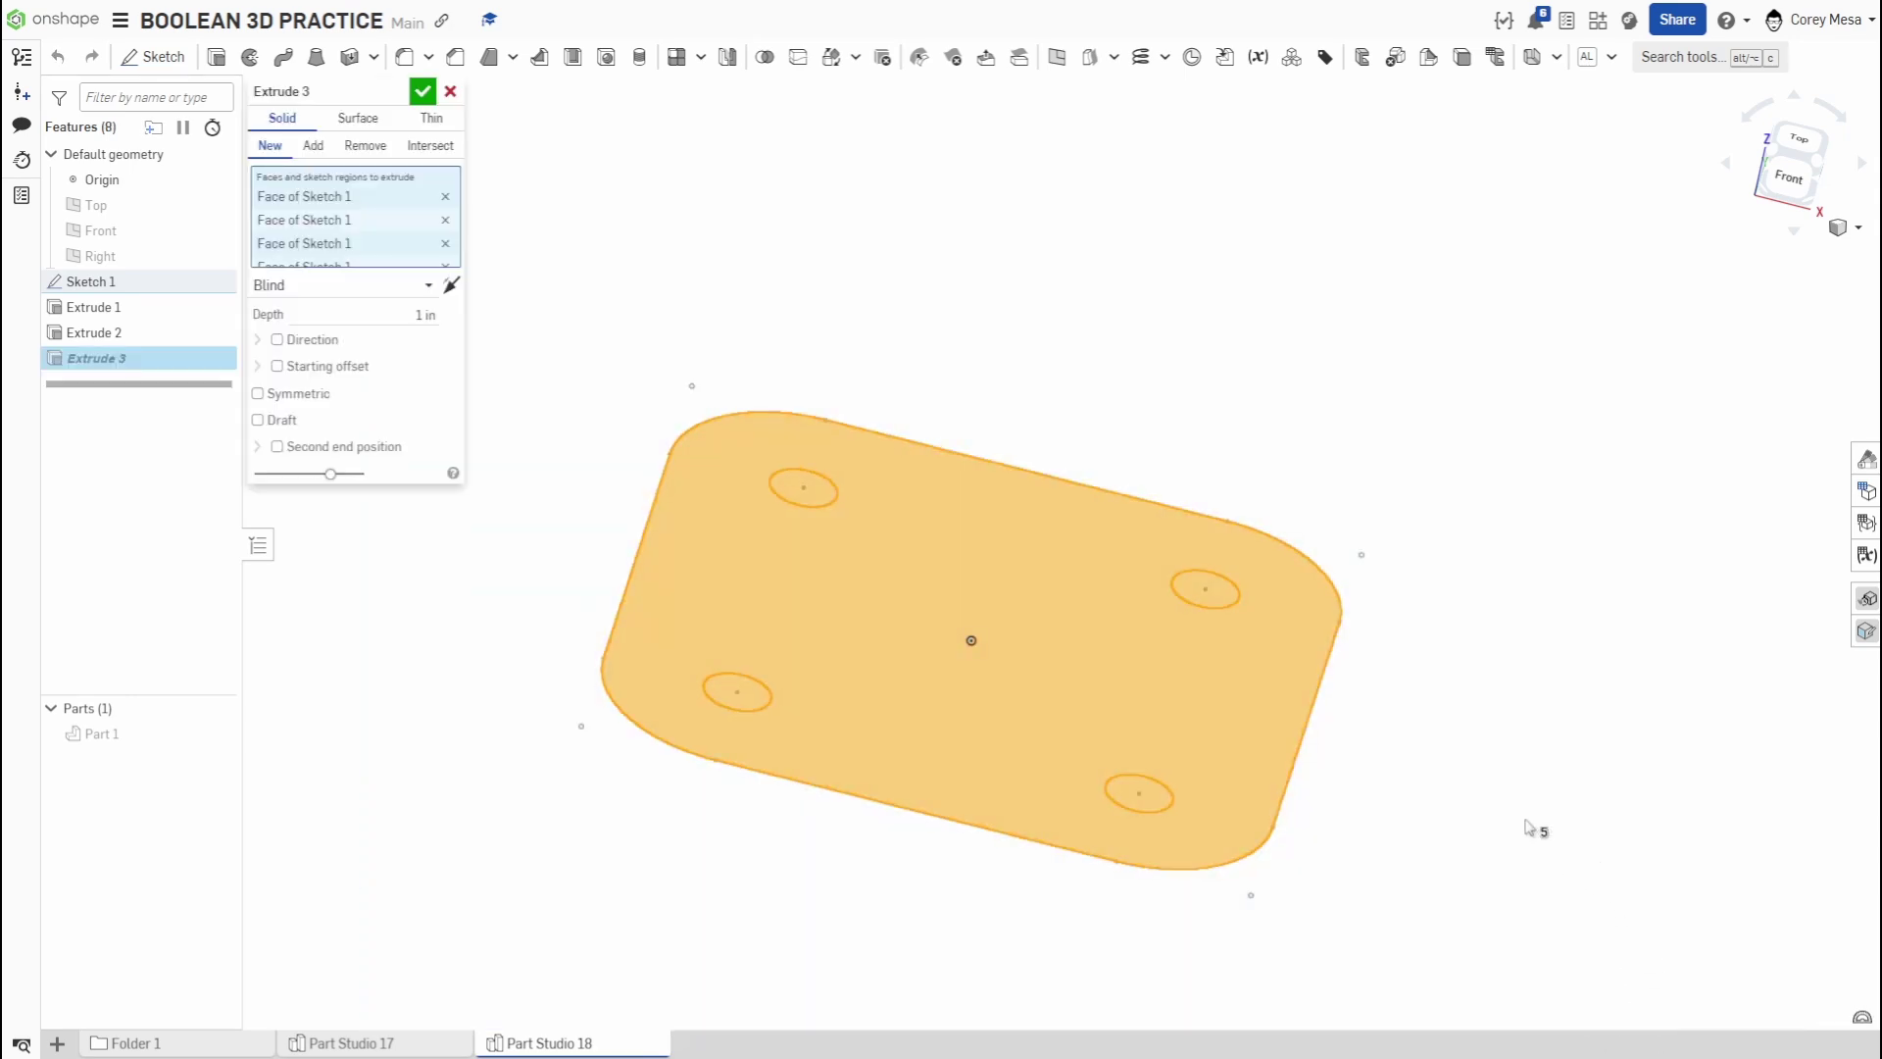
pyautogui.moveTo(1017, 513); pyautogui.dragTo(1112, 174)
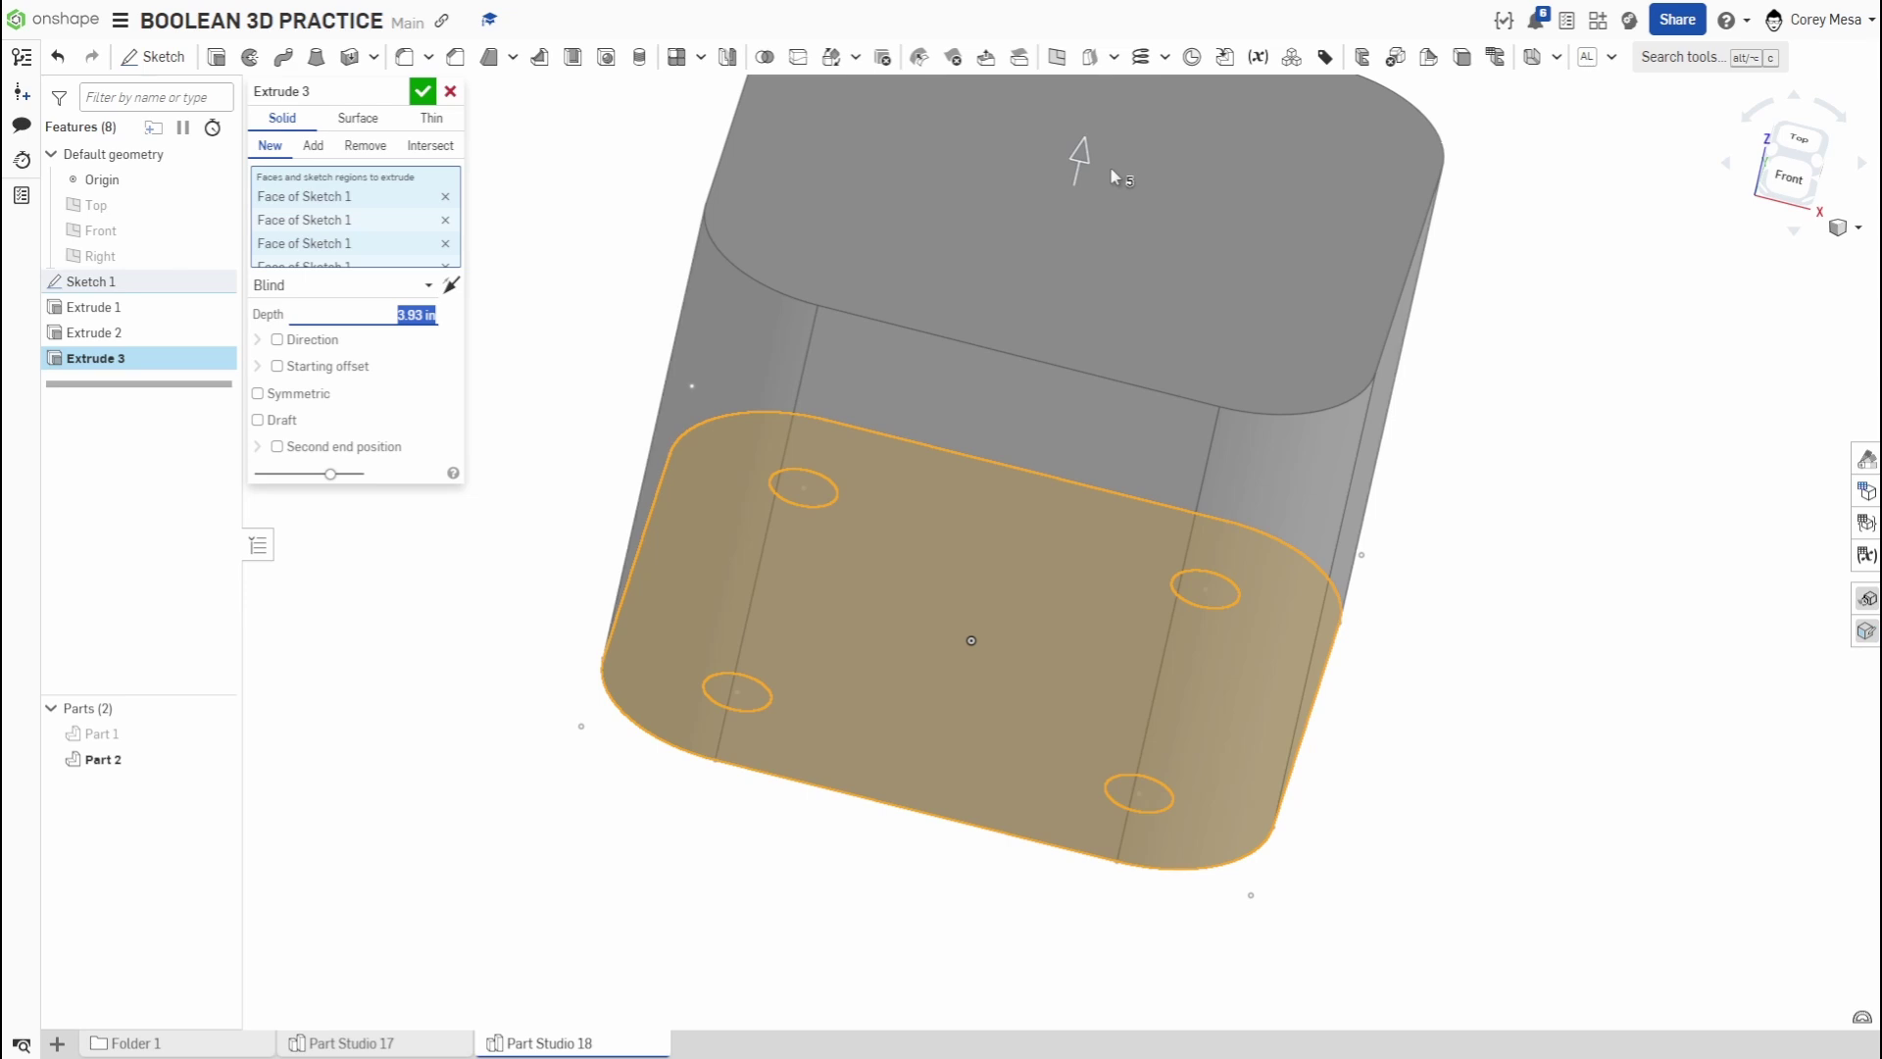
pyautogui.write('5')
pyautogui.scroll(-5, 1129, 184)
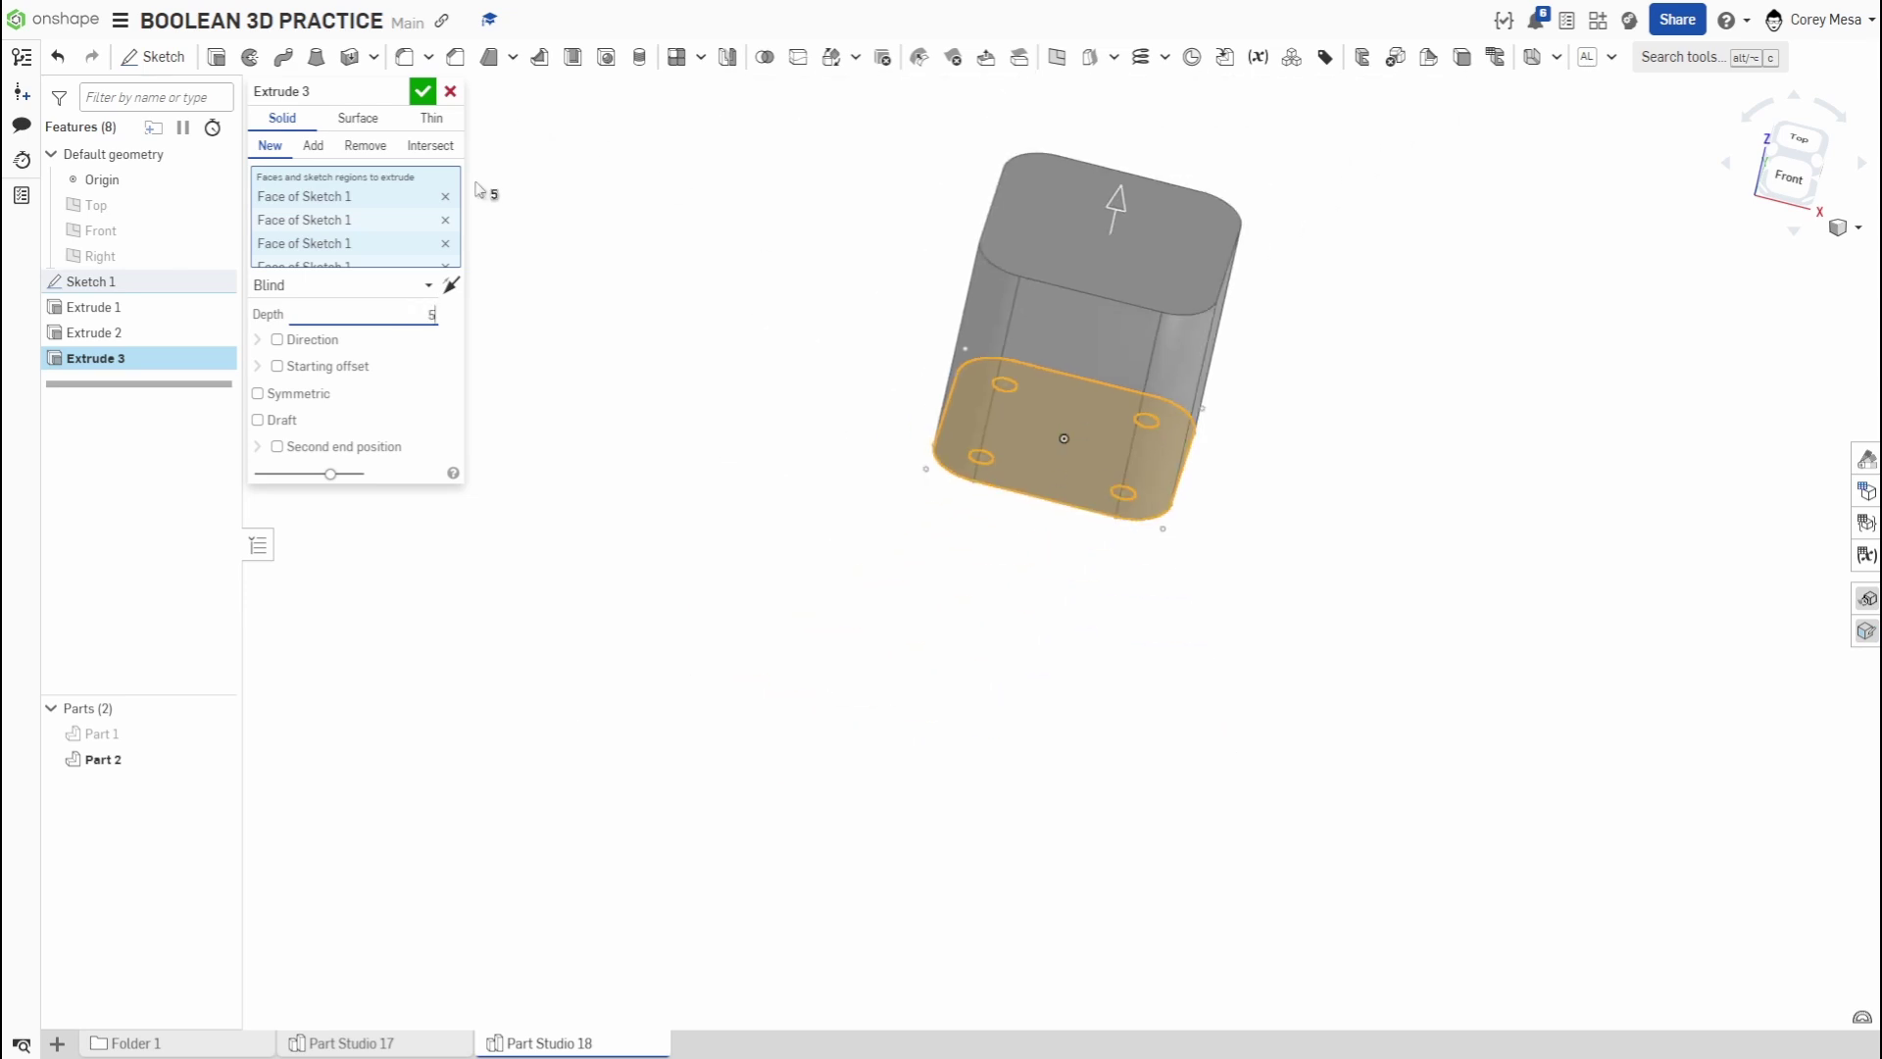
pyautogui.click(423, 91)
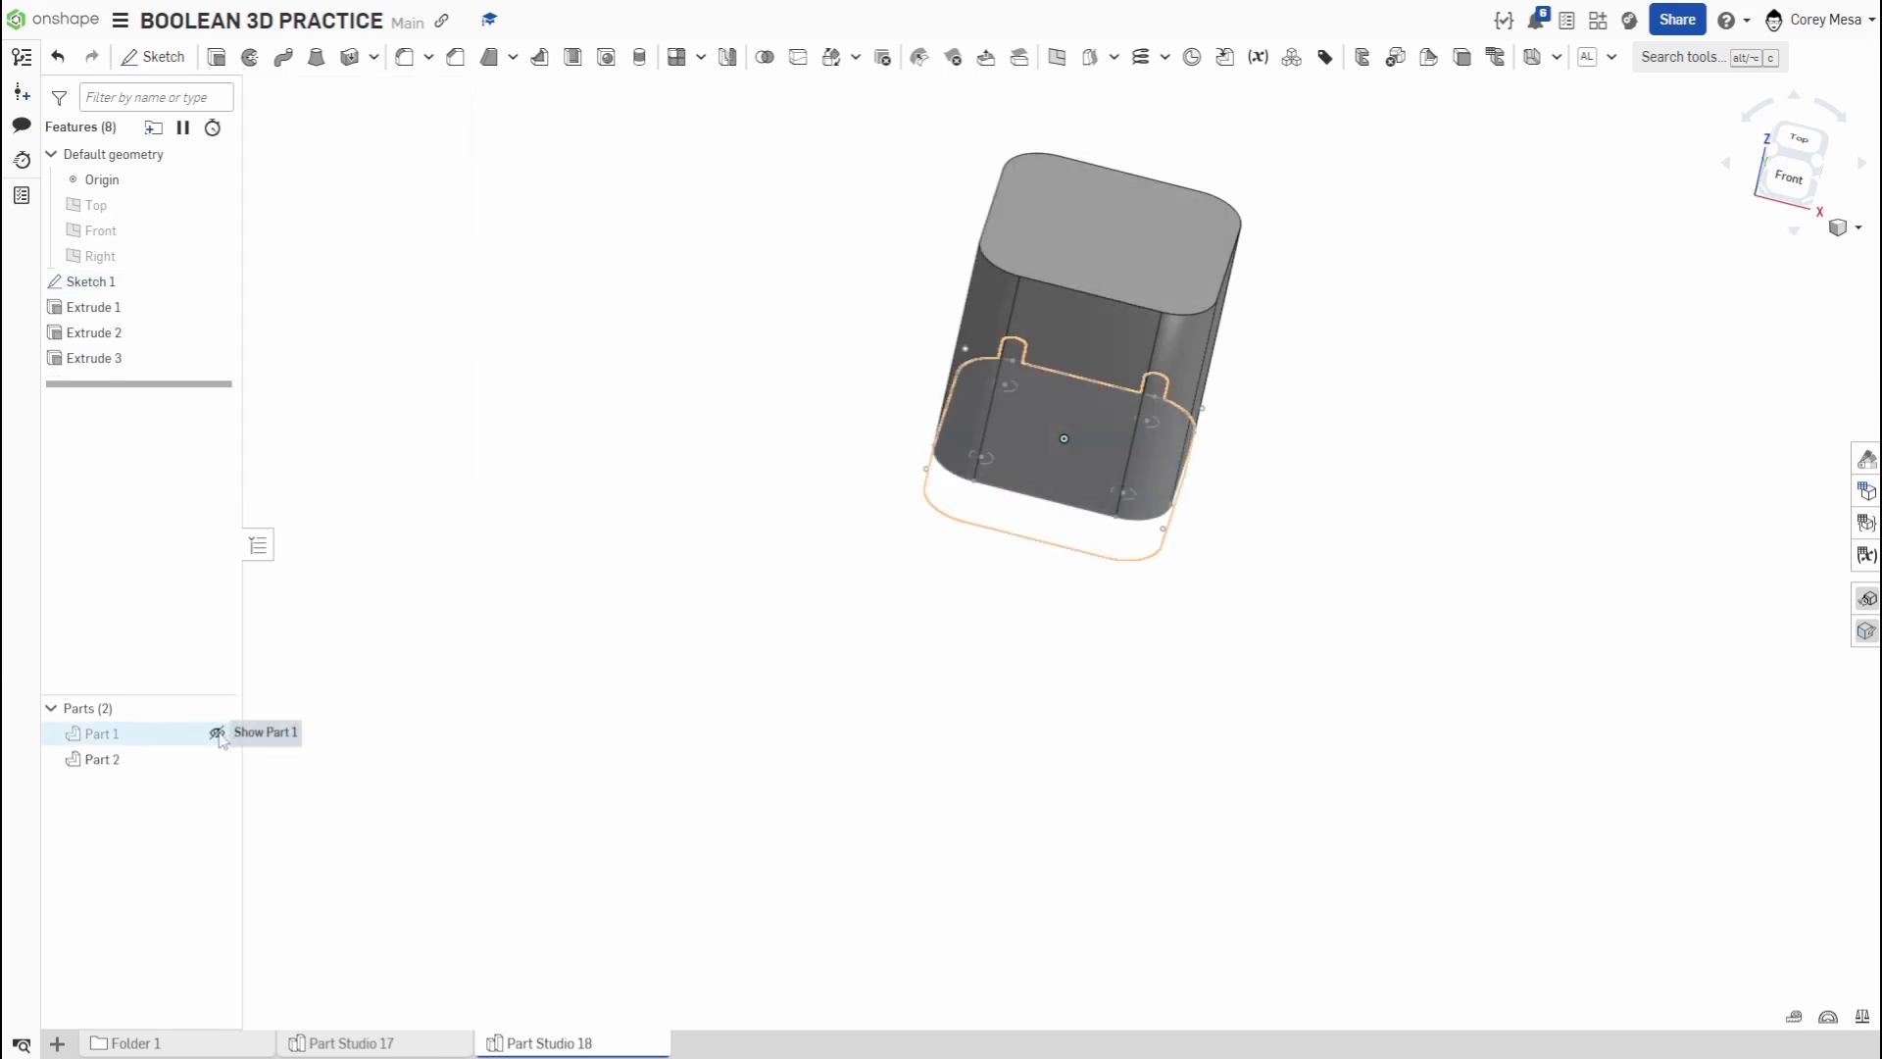
# - Show Part 1 again and hide Sketch 1 so both solid bodies can be viewed
pyautogui.scroll(4, 1088, 578)
pyautogui.moveTo(1059, 580); pyautogui.dragTo(1151, 504, button='right')
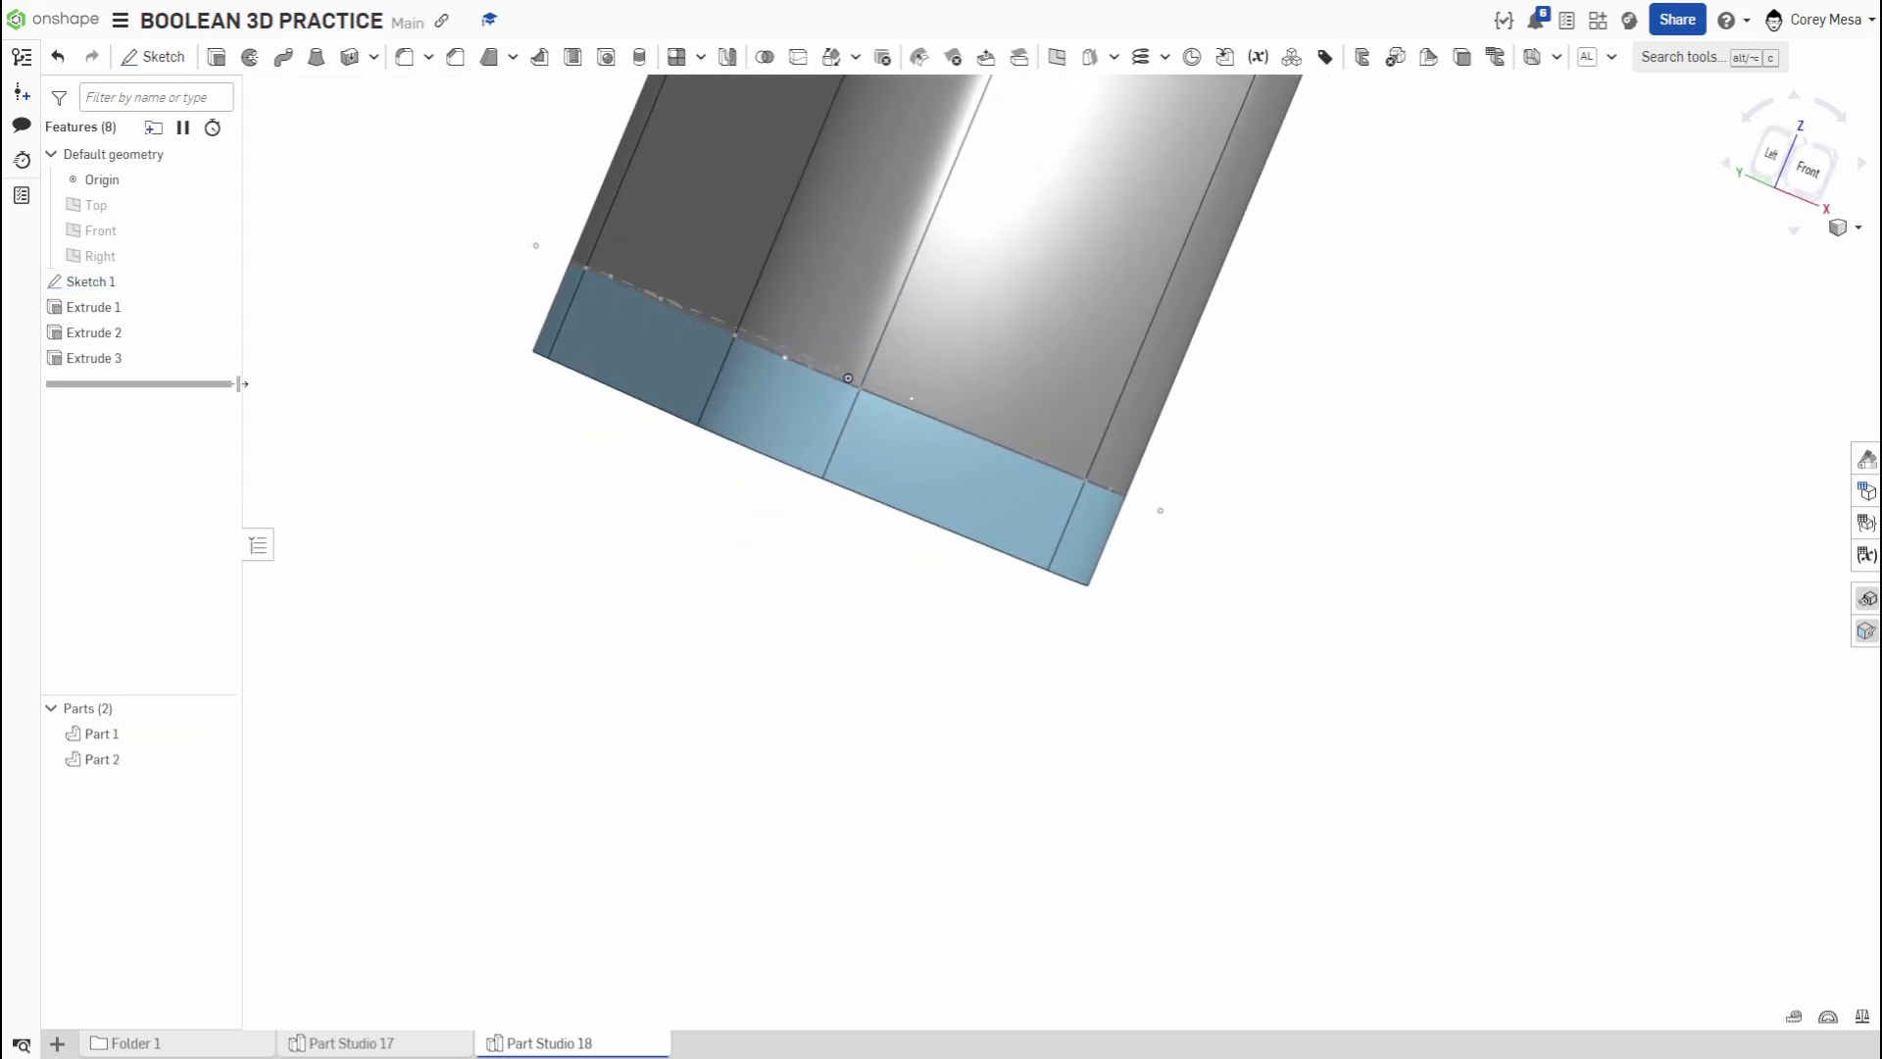
pyautogui.click(217, 282)
pyautogui.moveTo(1351, 613)
pyautogui.mouseDown(button='right')
pyautogui.moveTo(1376, 556)
pyautogui.moveTo(1149, 410)
pyautogui.moveTo(1037, 418)
pyautogui.moveTo(955, 486)
pyautogui.moveTo(990, 366)
pyautogui.moveTo(1039, 378)
pyautogui.mouseUp(button='right')
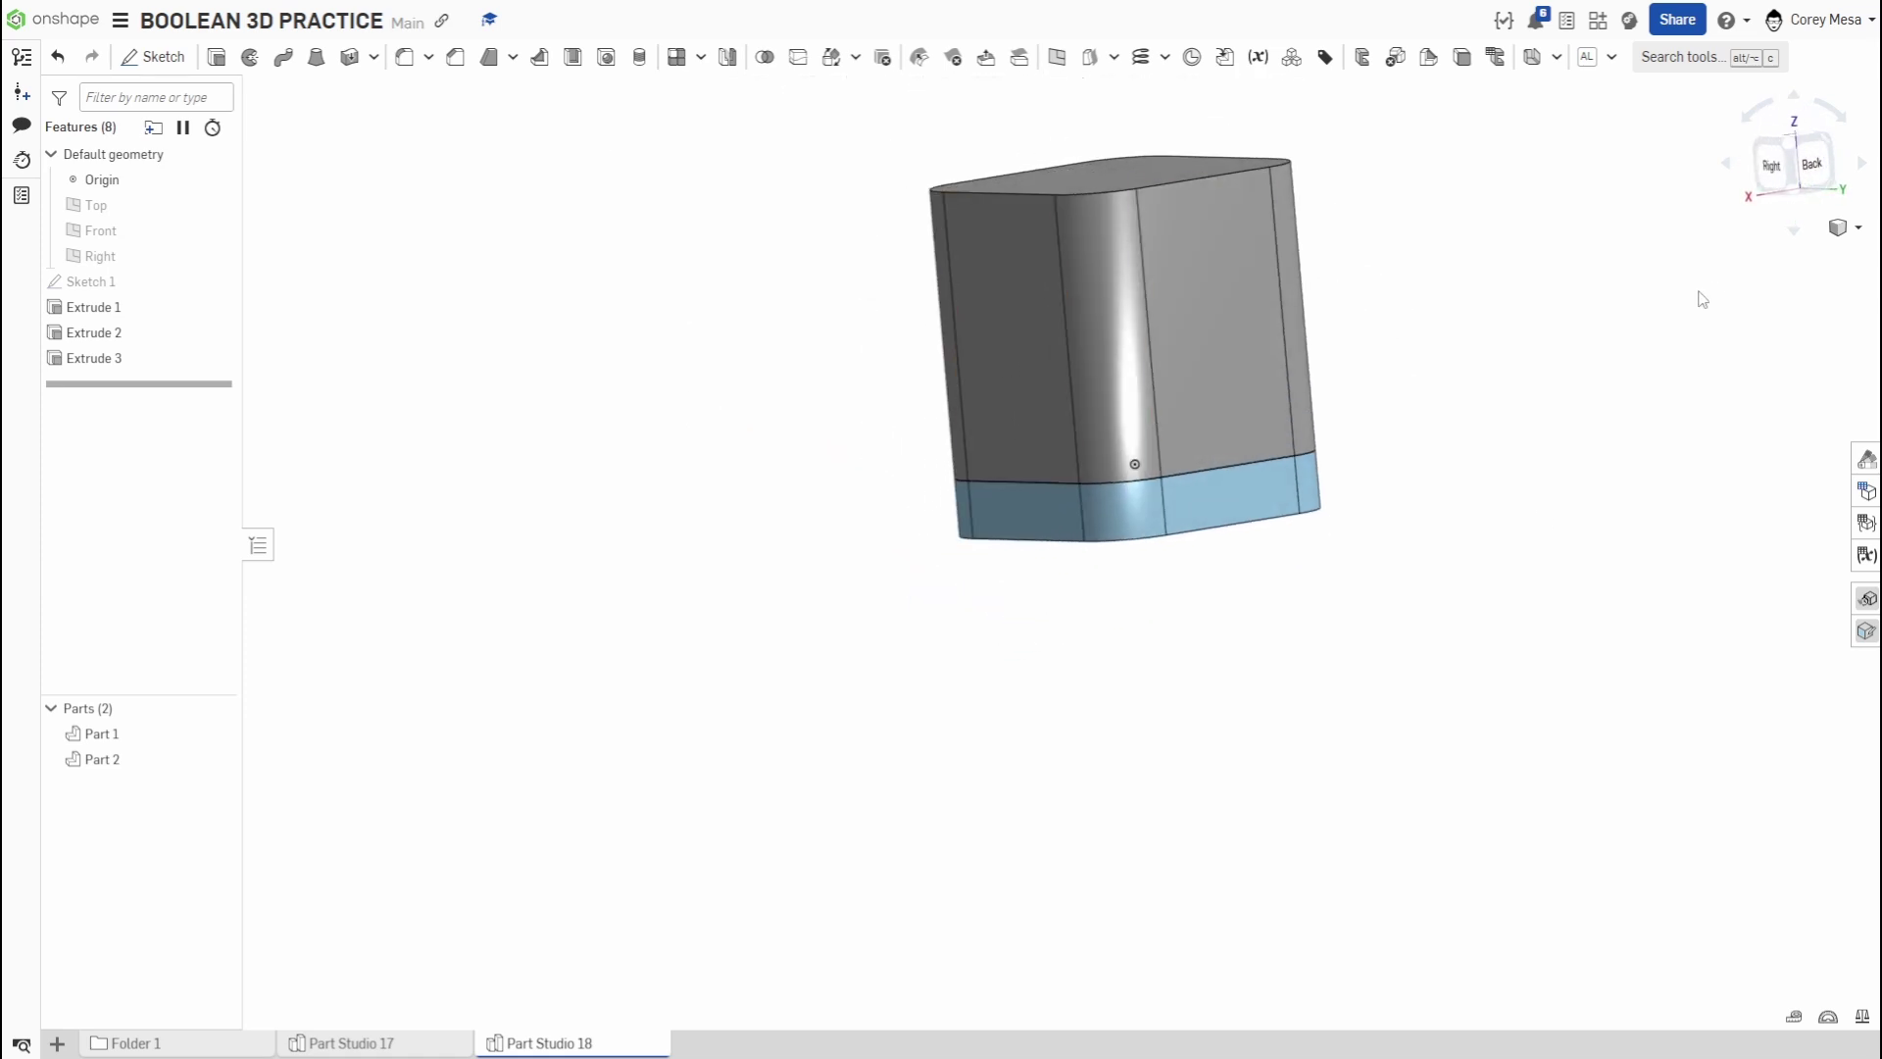
# - Create a section view from the tall block's flat side face and offset the plane about -1.51 in to cut through the pegs
pyautogui.click(1855, 227)
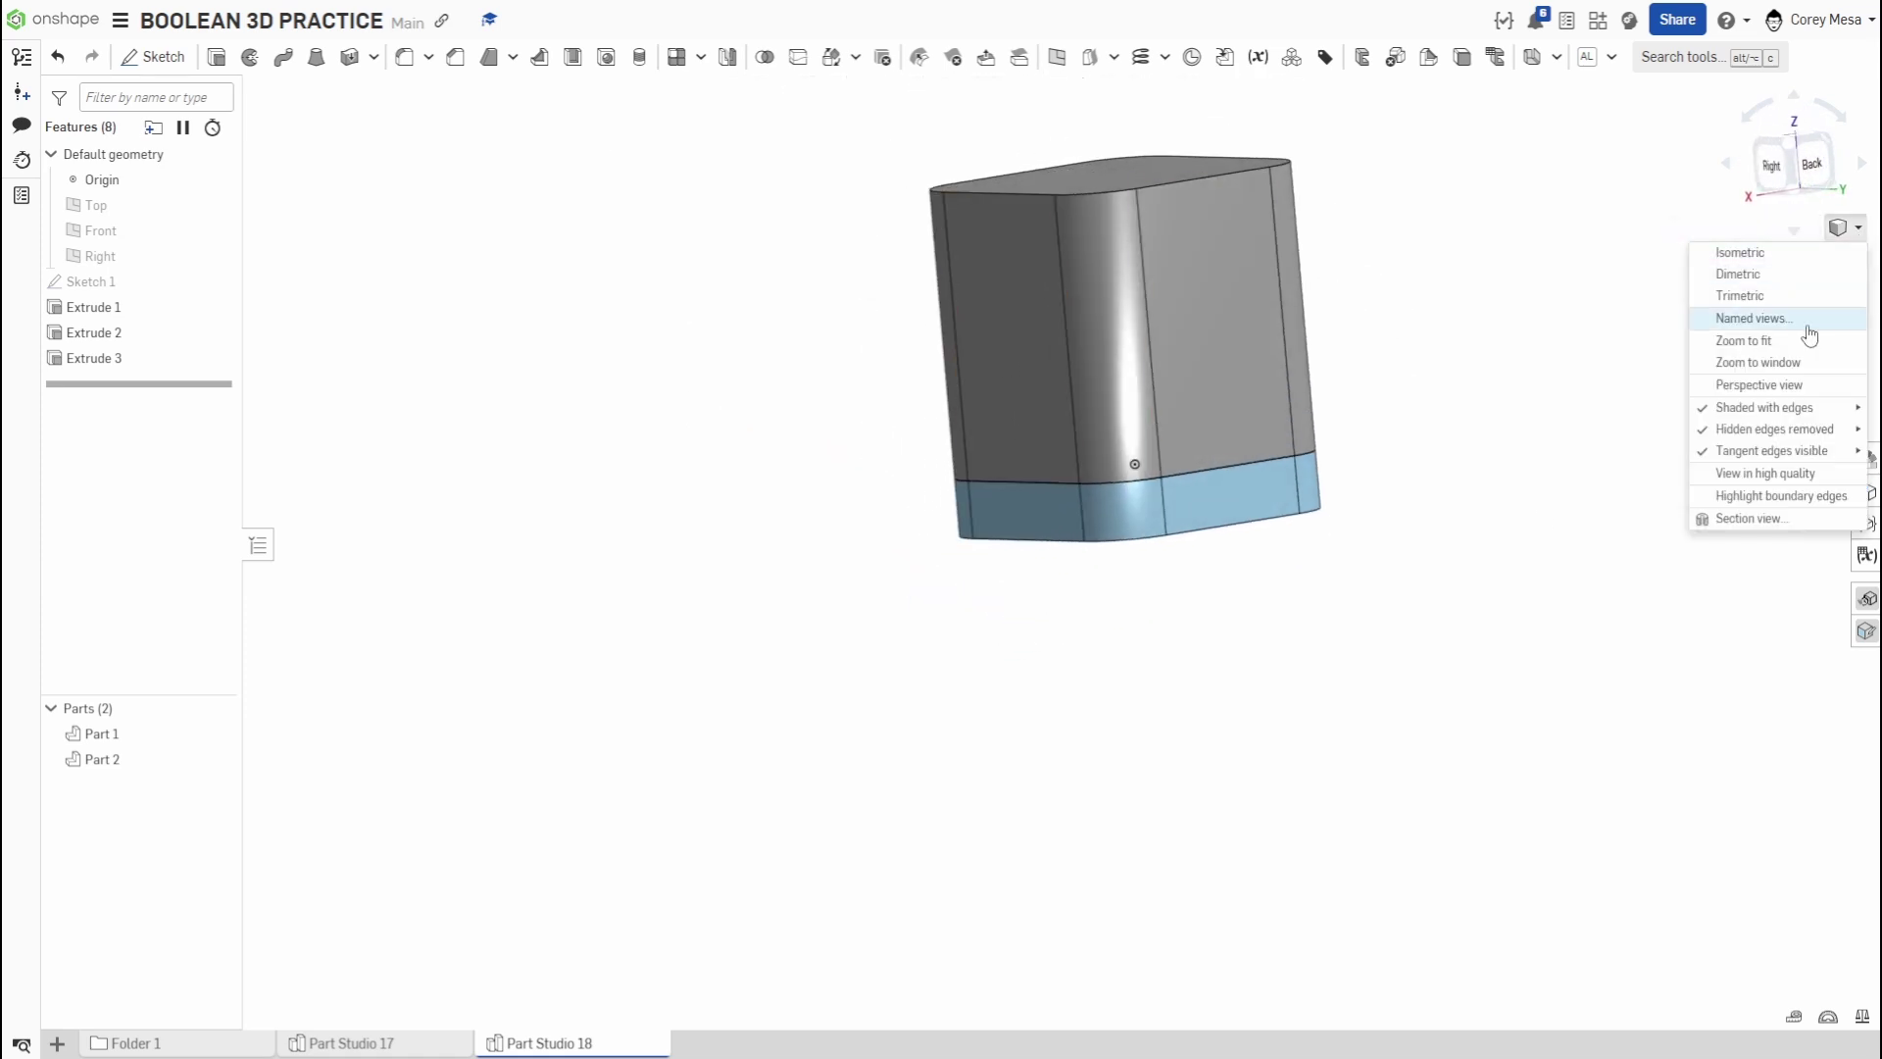
pyautogui.click(1753, 518)
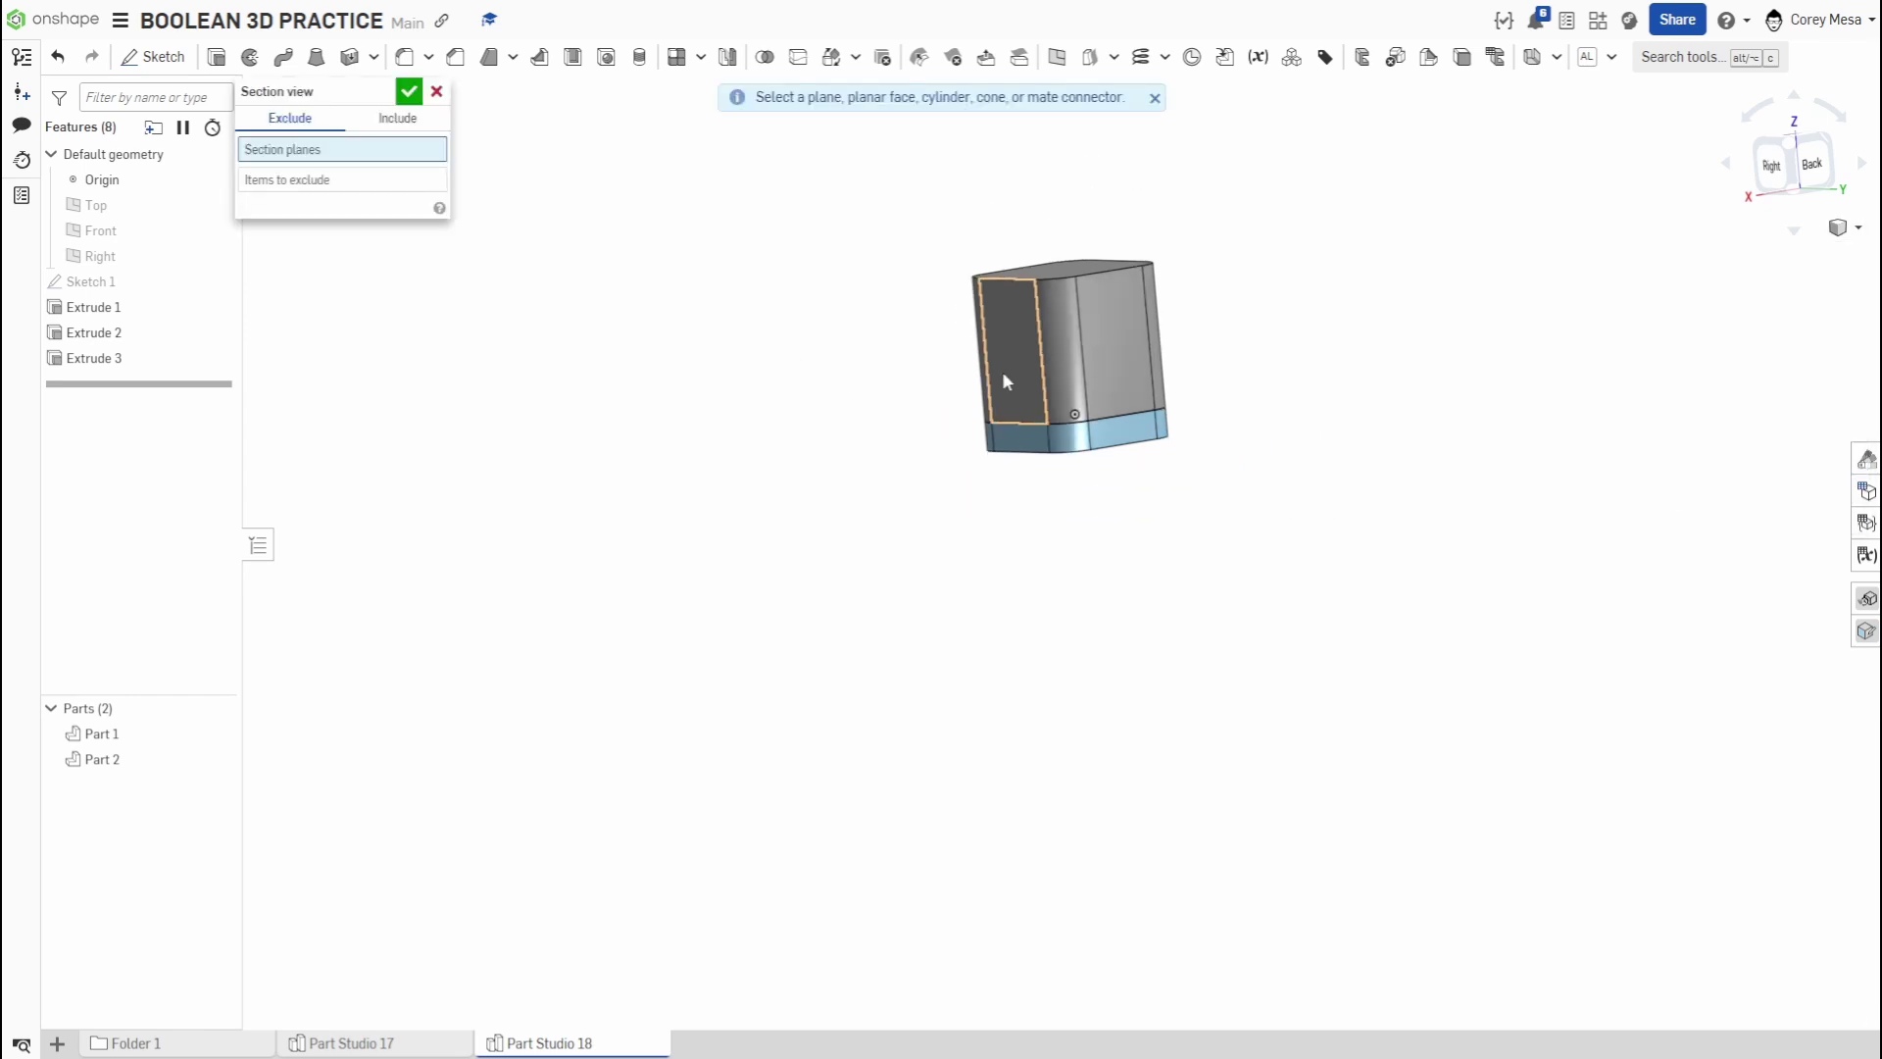
pyautogui.click(1001, 370)
pyautogui.scroll(5, 1117, 449)
pyautogui.click(1118, 475)
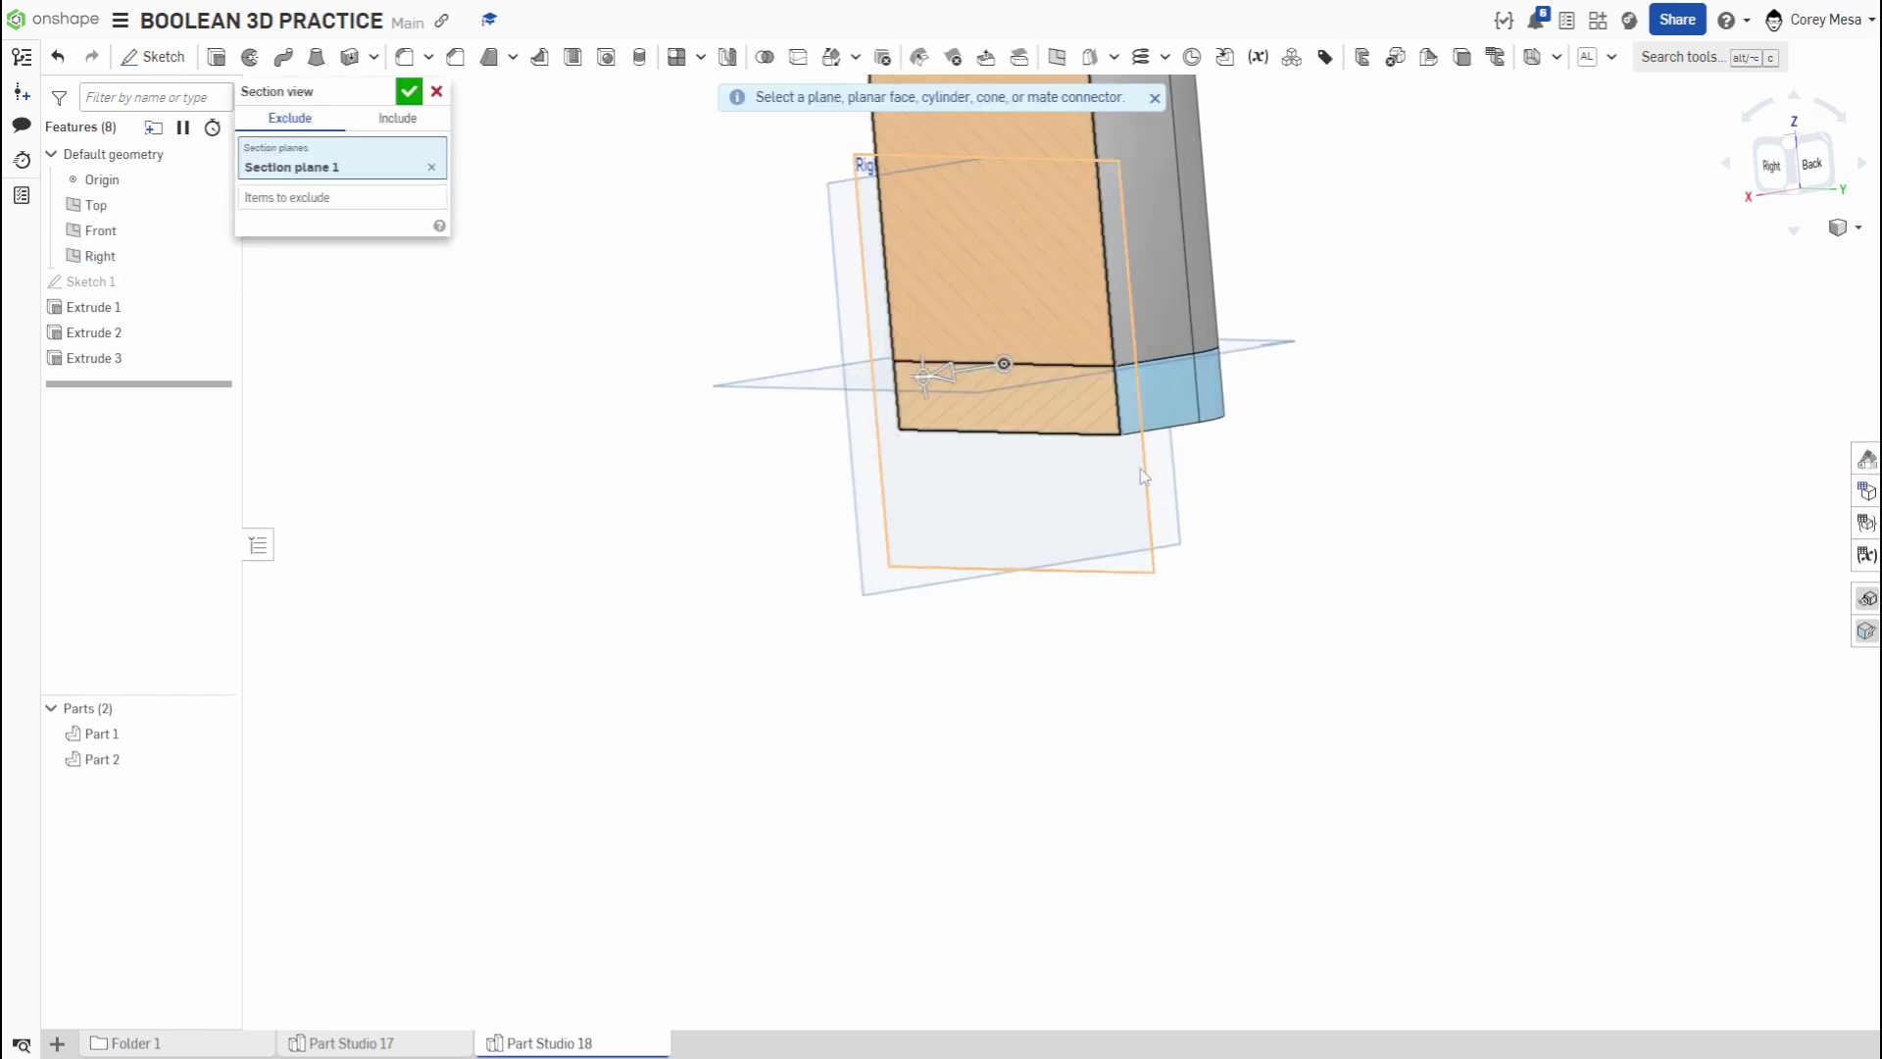
pyautogui.moveTo(1139, 469); pyautogui.dragTo(1247, 401, button='right')
pyautogui.moveTo(1249, 692); pyautogui.dragTo(1259, 727, button='middle')
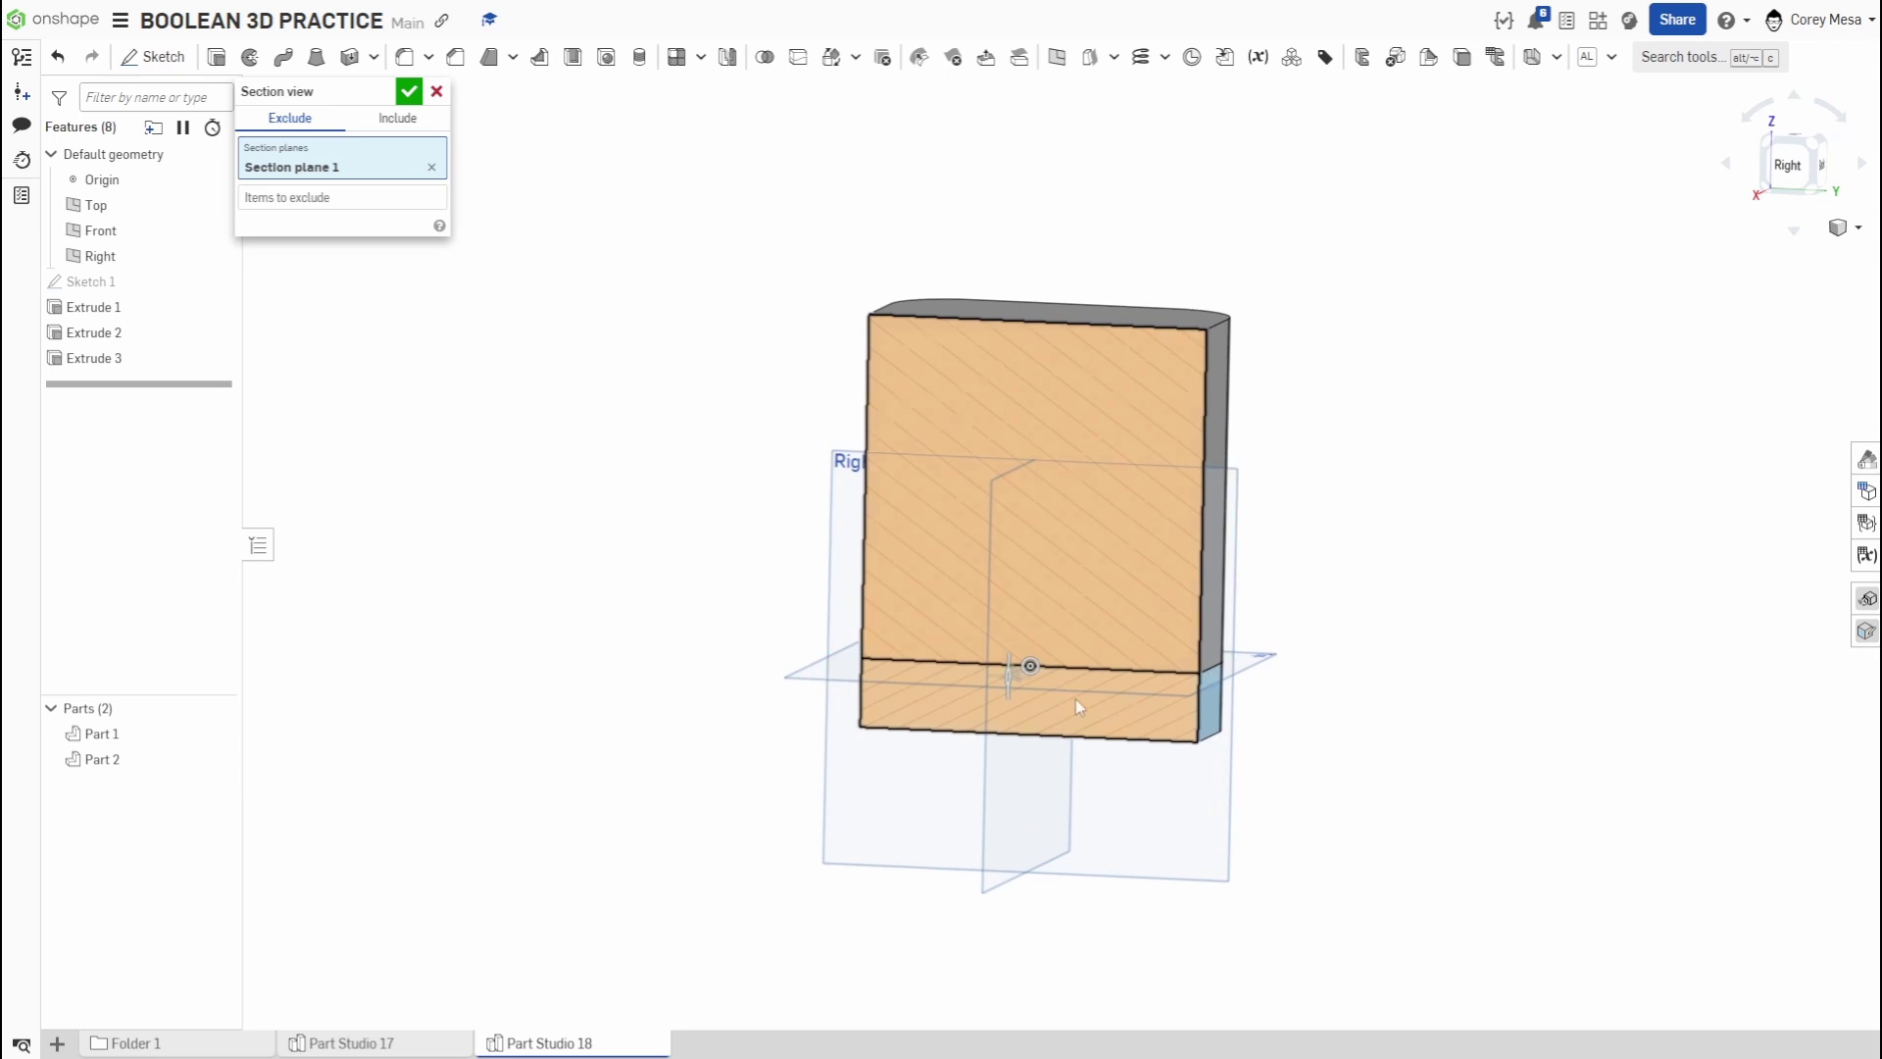
pyautogui.scroll(5, 988, 682)
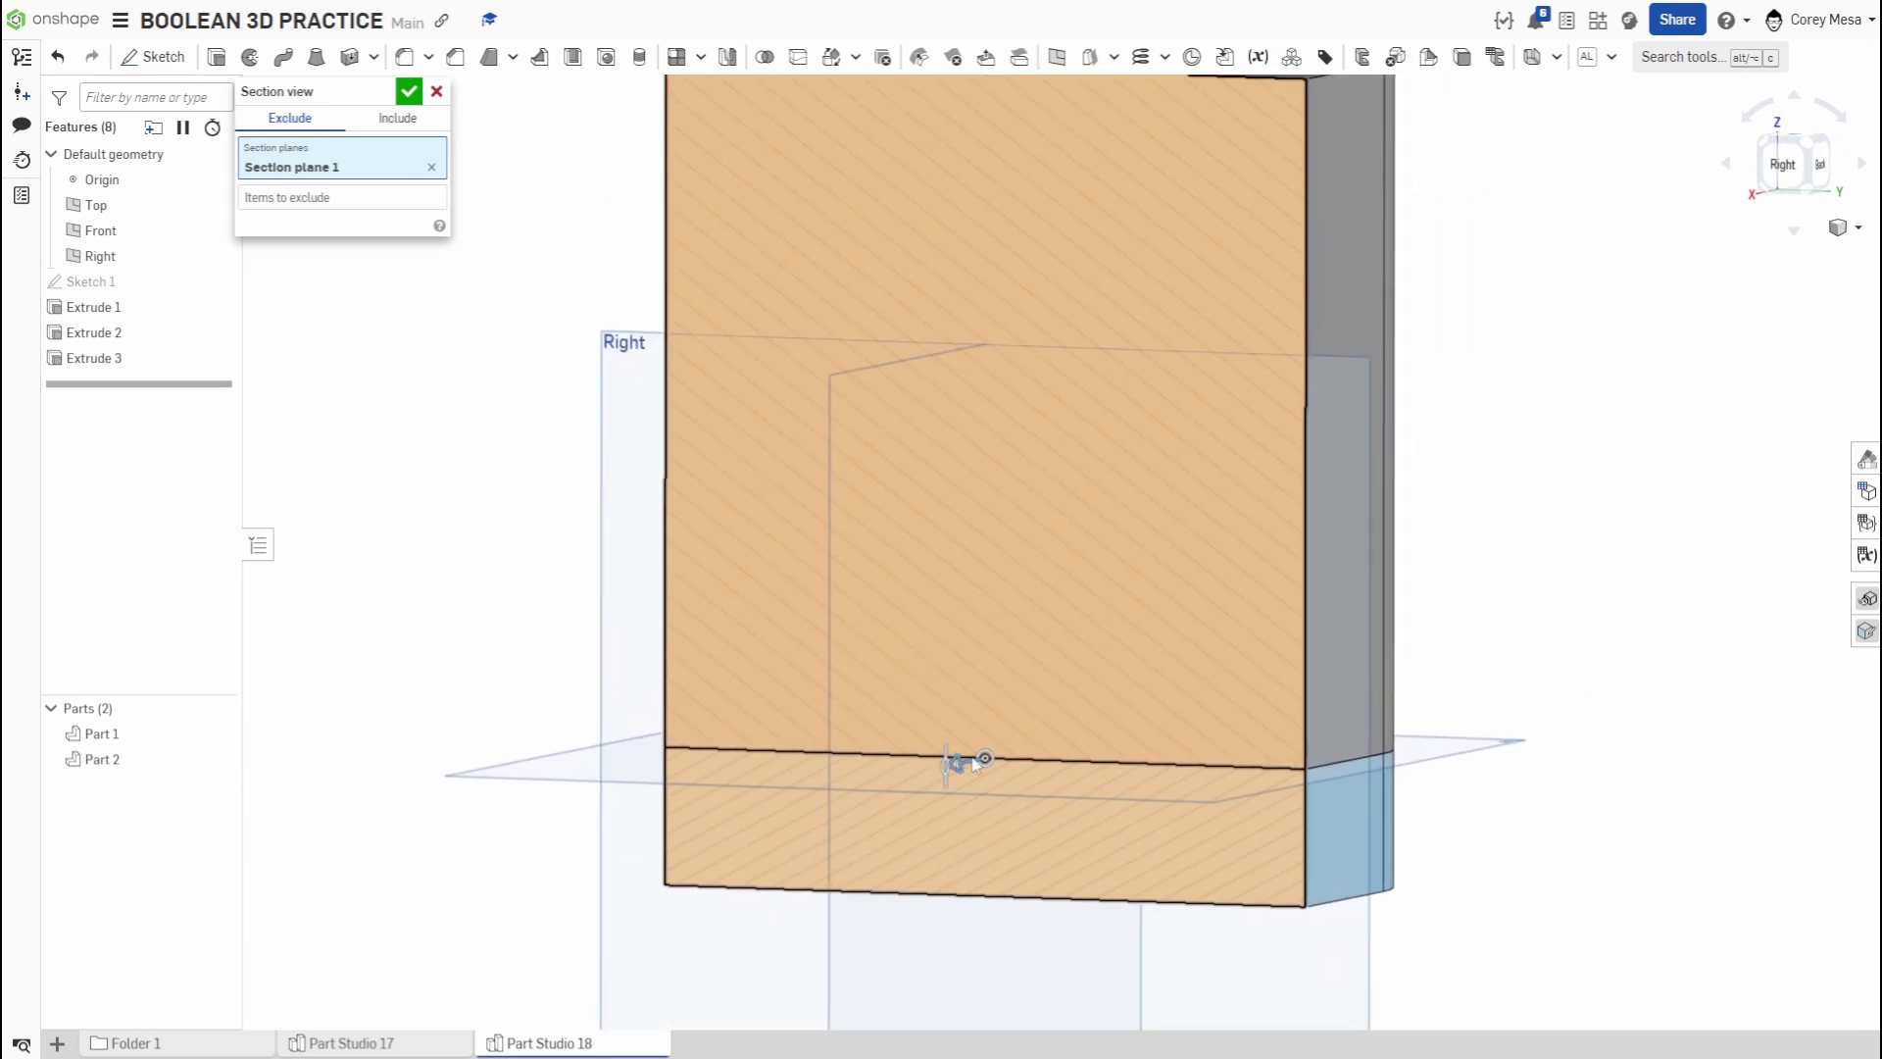
pyautogui.moveTo(975, 762); pyautogui.dragTo(1037, 747)
pyautogui.scroll(-3, 1091, 713)
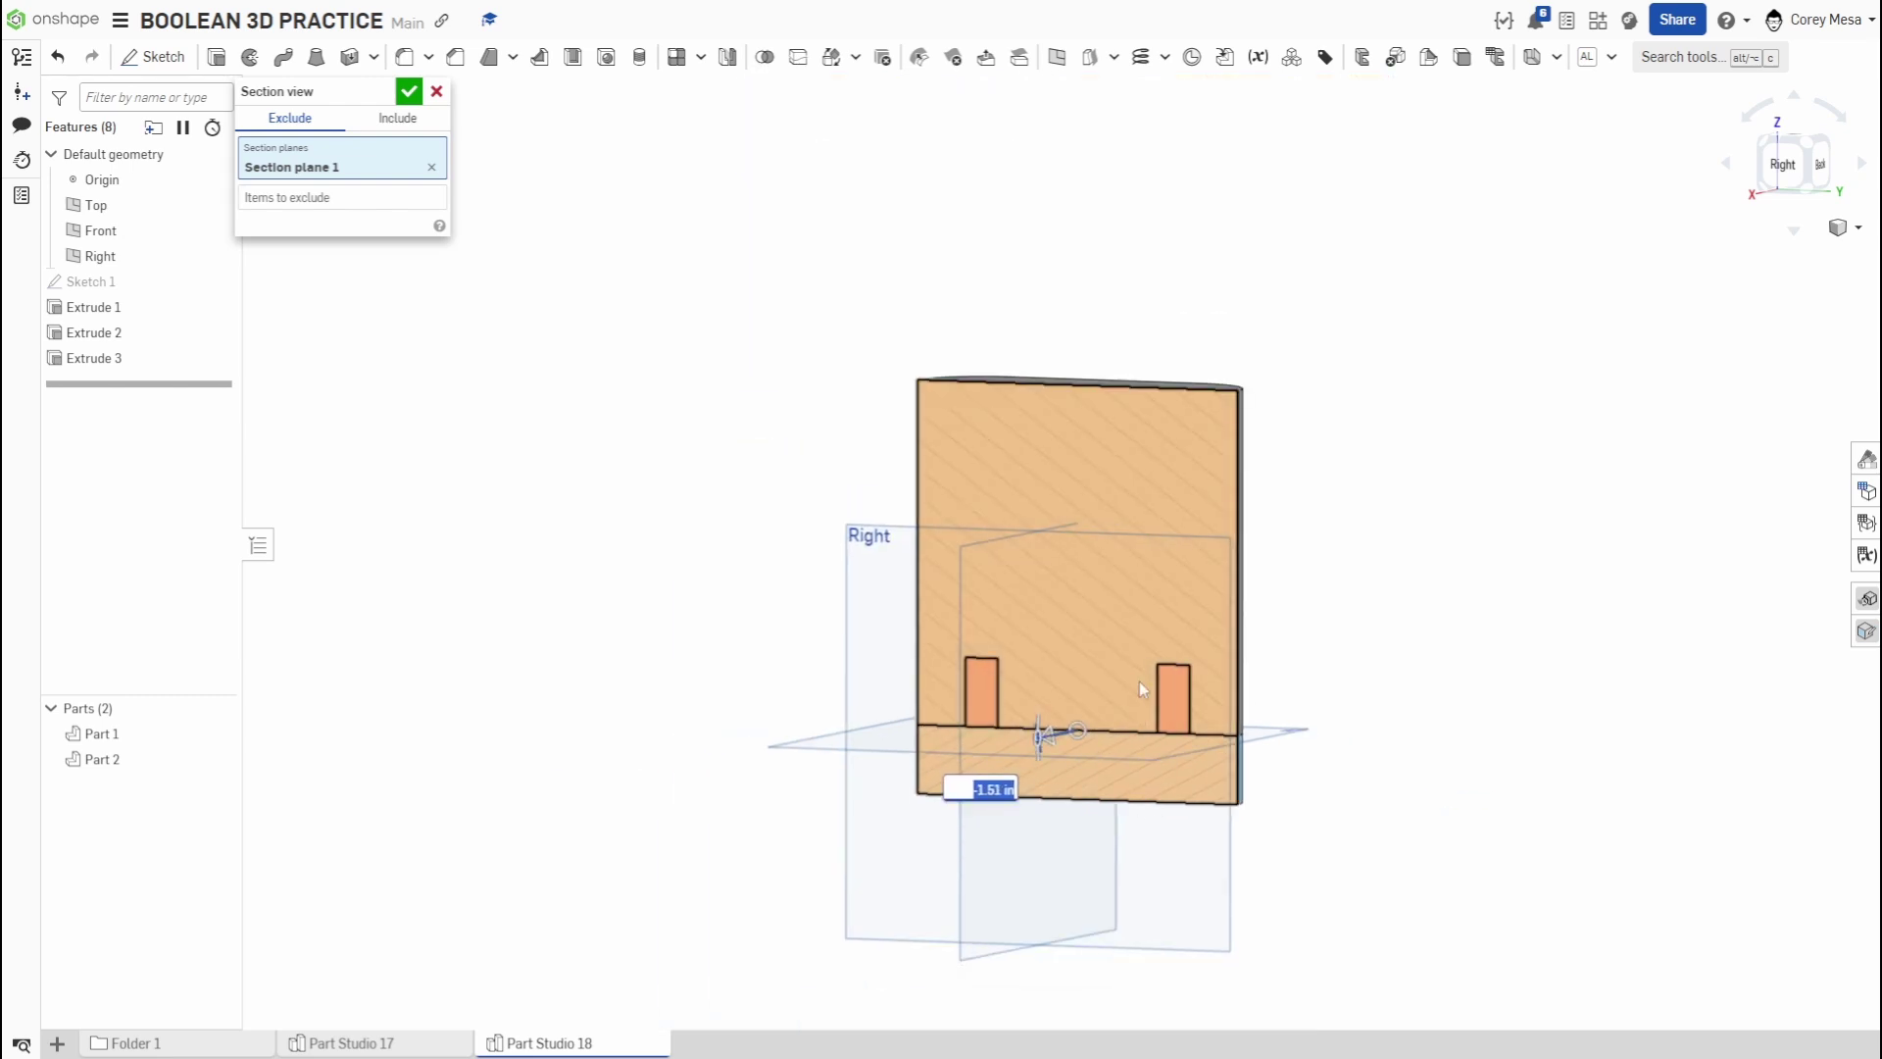
# - Toggle Part 1 and Part 2 off and on to compare their overlap, and close the section view without keeping it
pyautogui.click(218, 733)
pyautogui.click(218, 733)
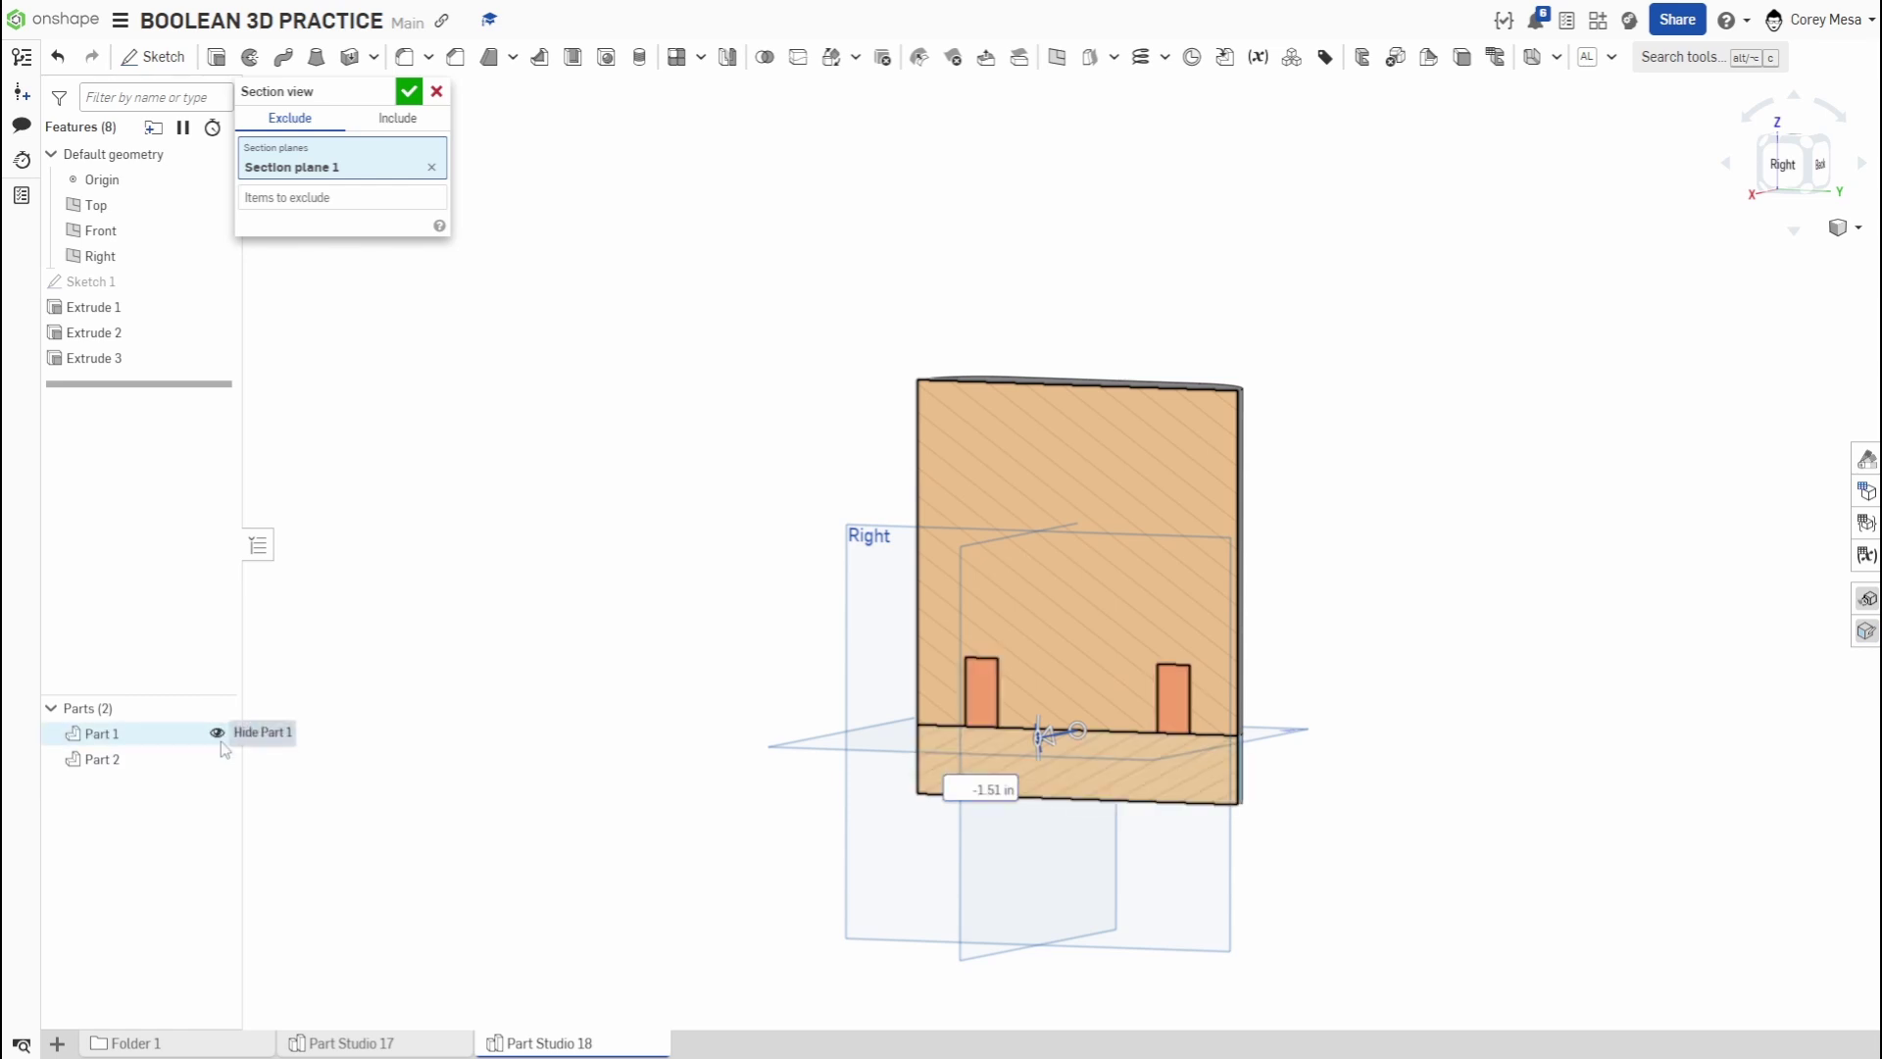
pyautogui.click(217, 757)
pyautogui.click(217, 759)
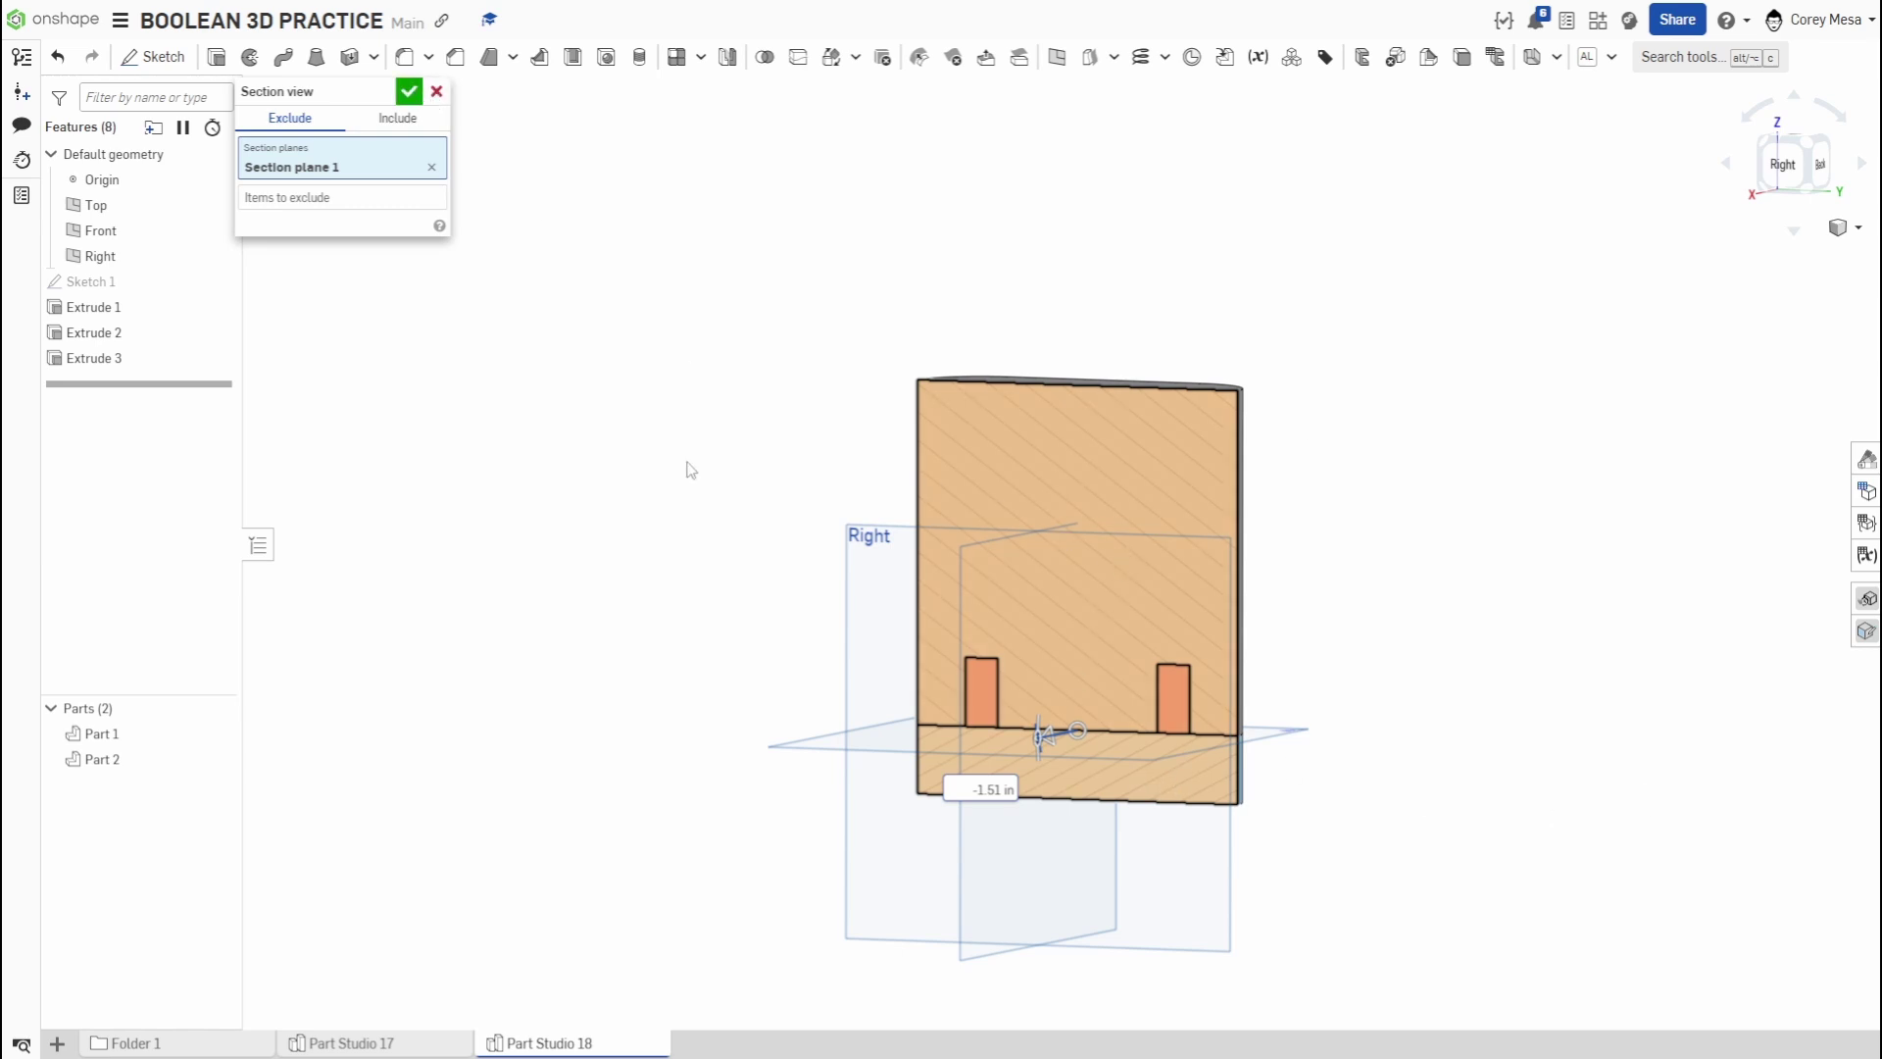
pyautogui.click(436, 94)
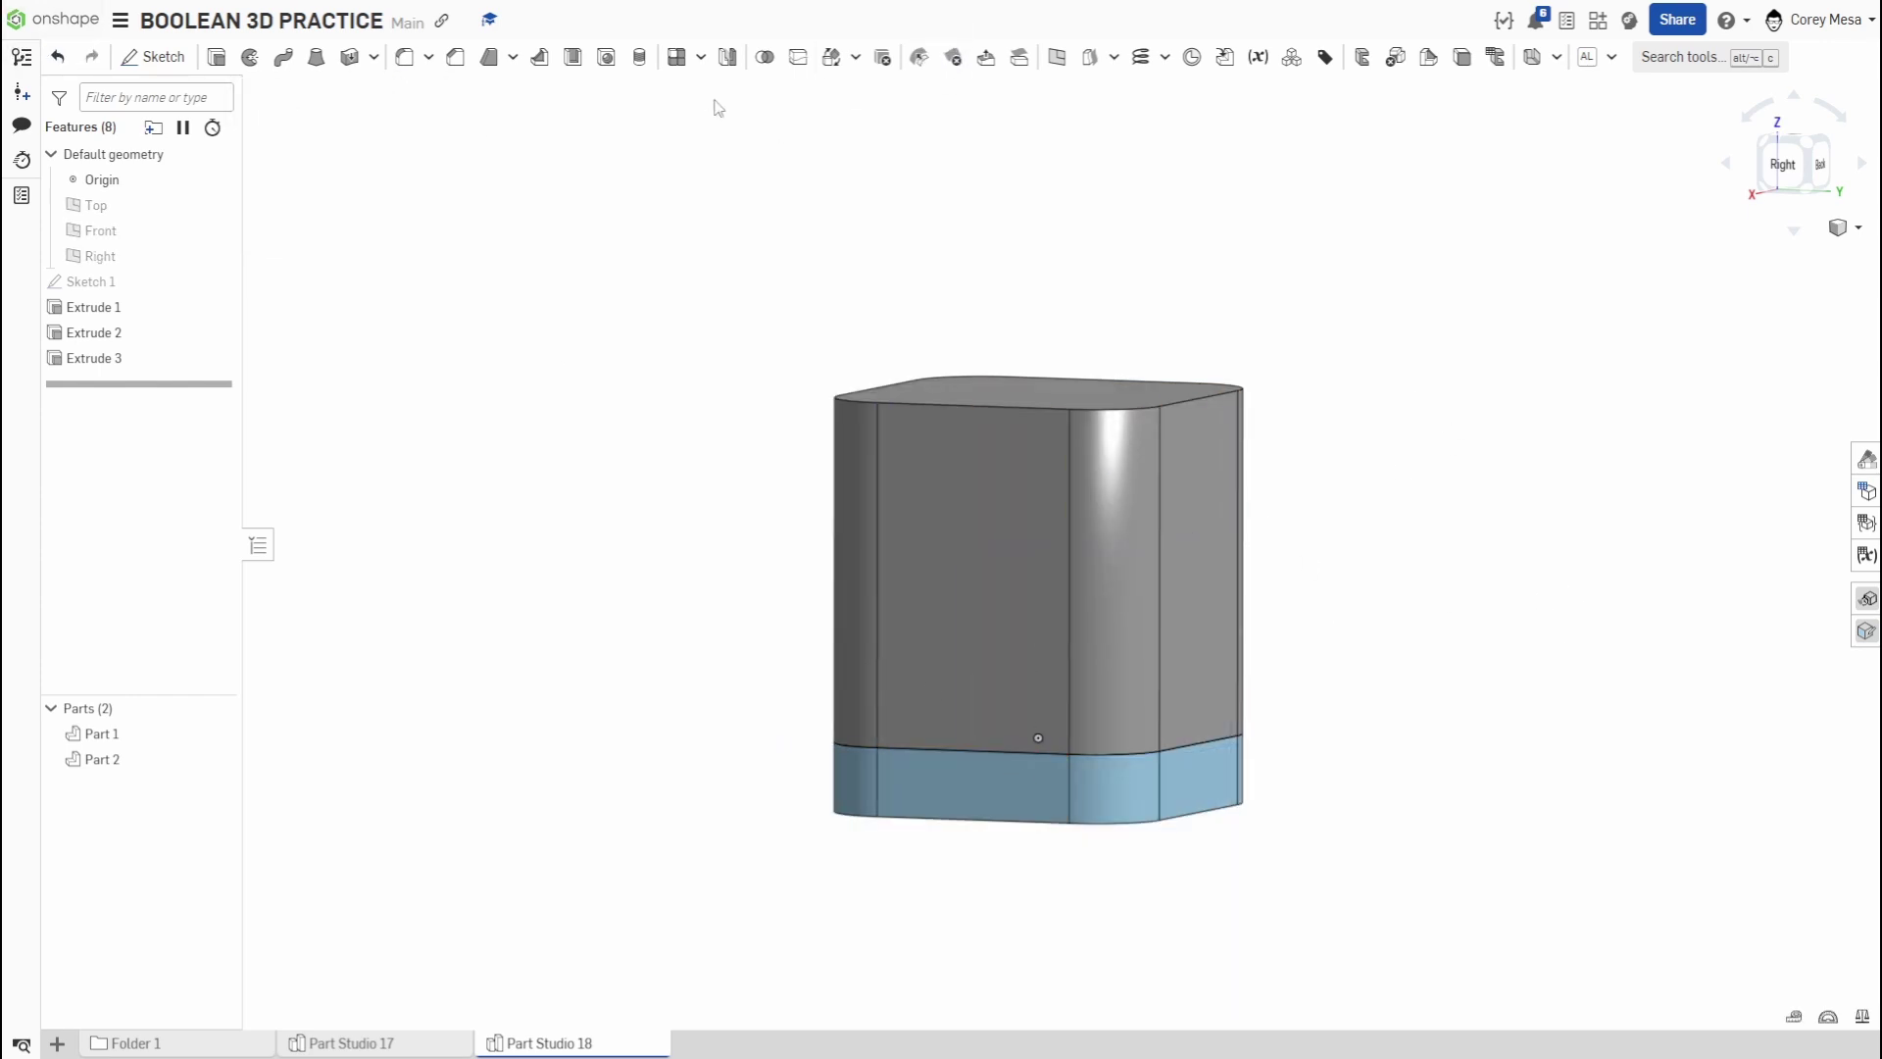
# - Subtract Part 1 from Part 2 with a Boolean, using Part 1 as the tool and enabling Keep tools
pyautogui.click(766, 58)
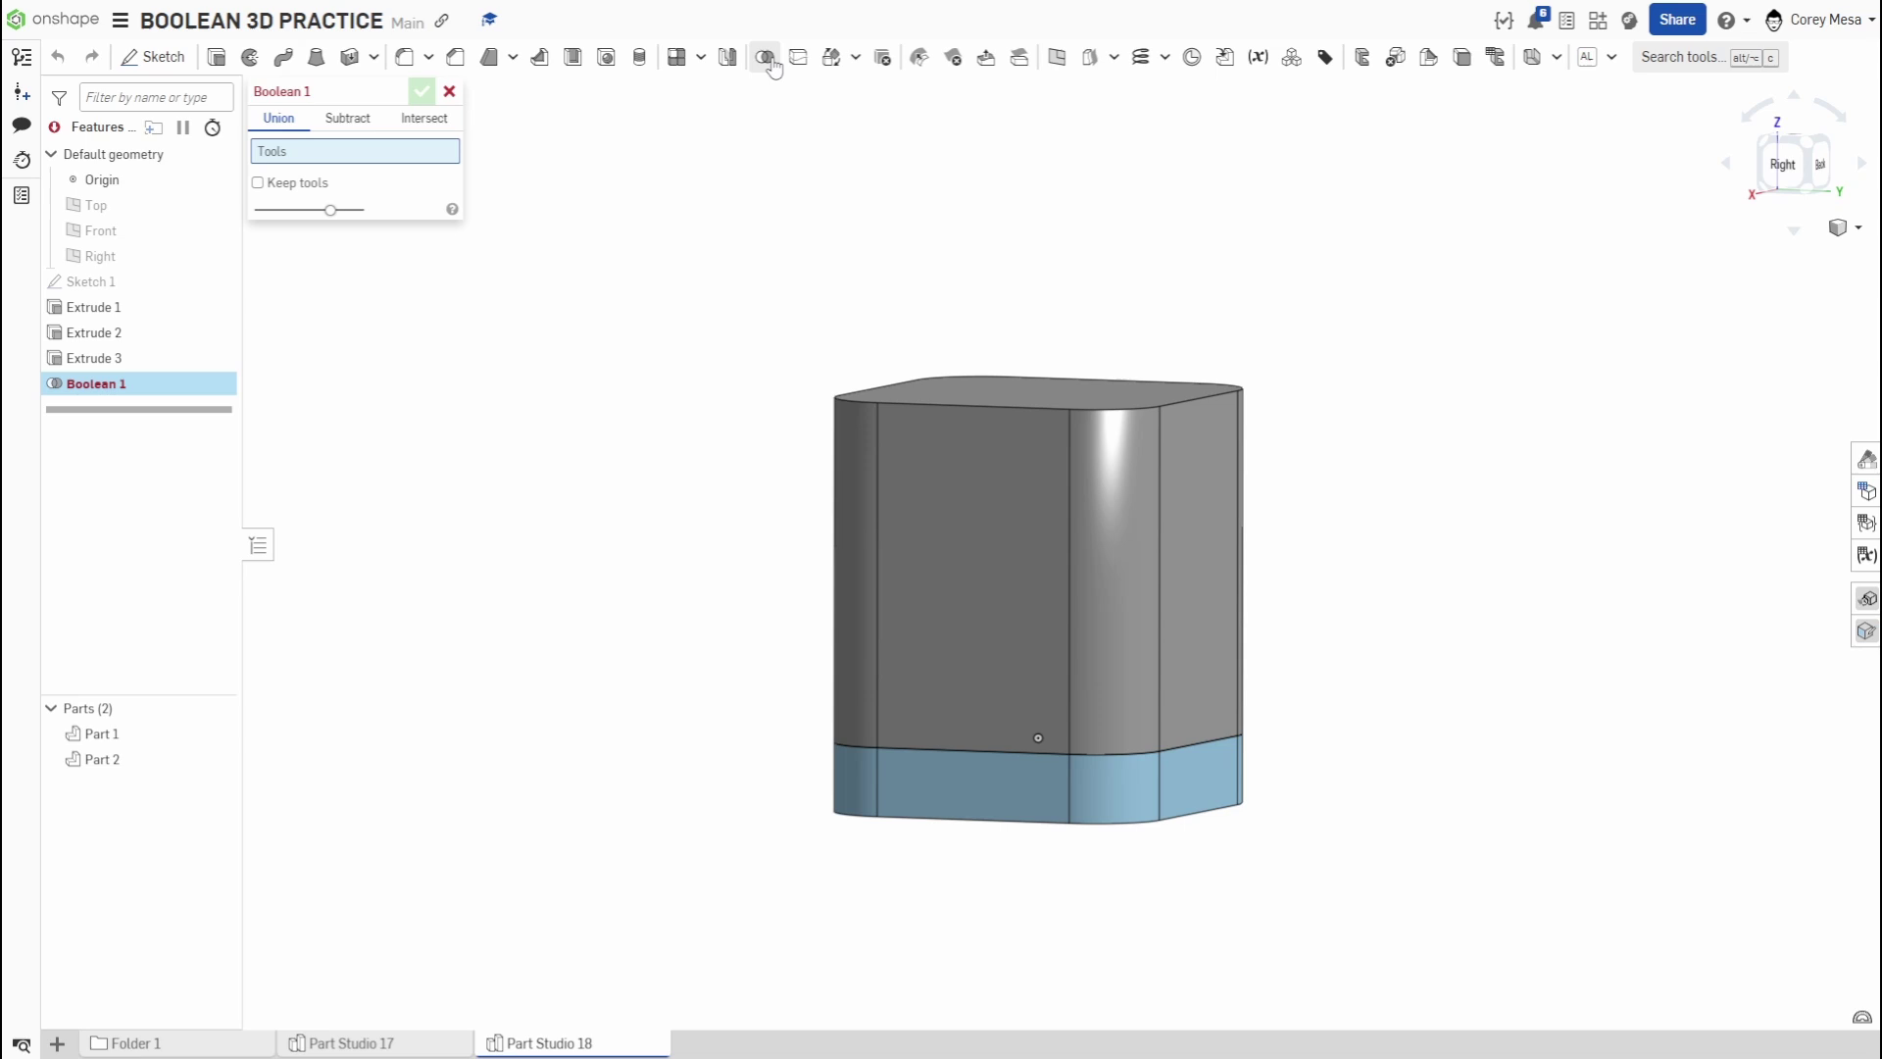
pyautogui.click(348, 125)
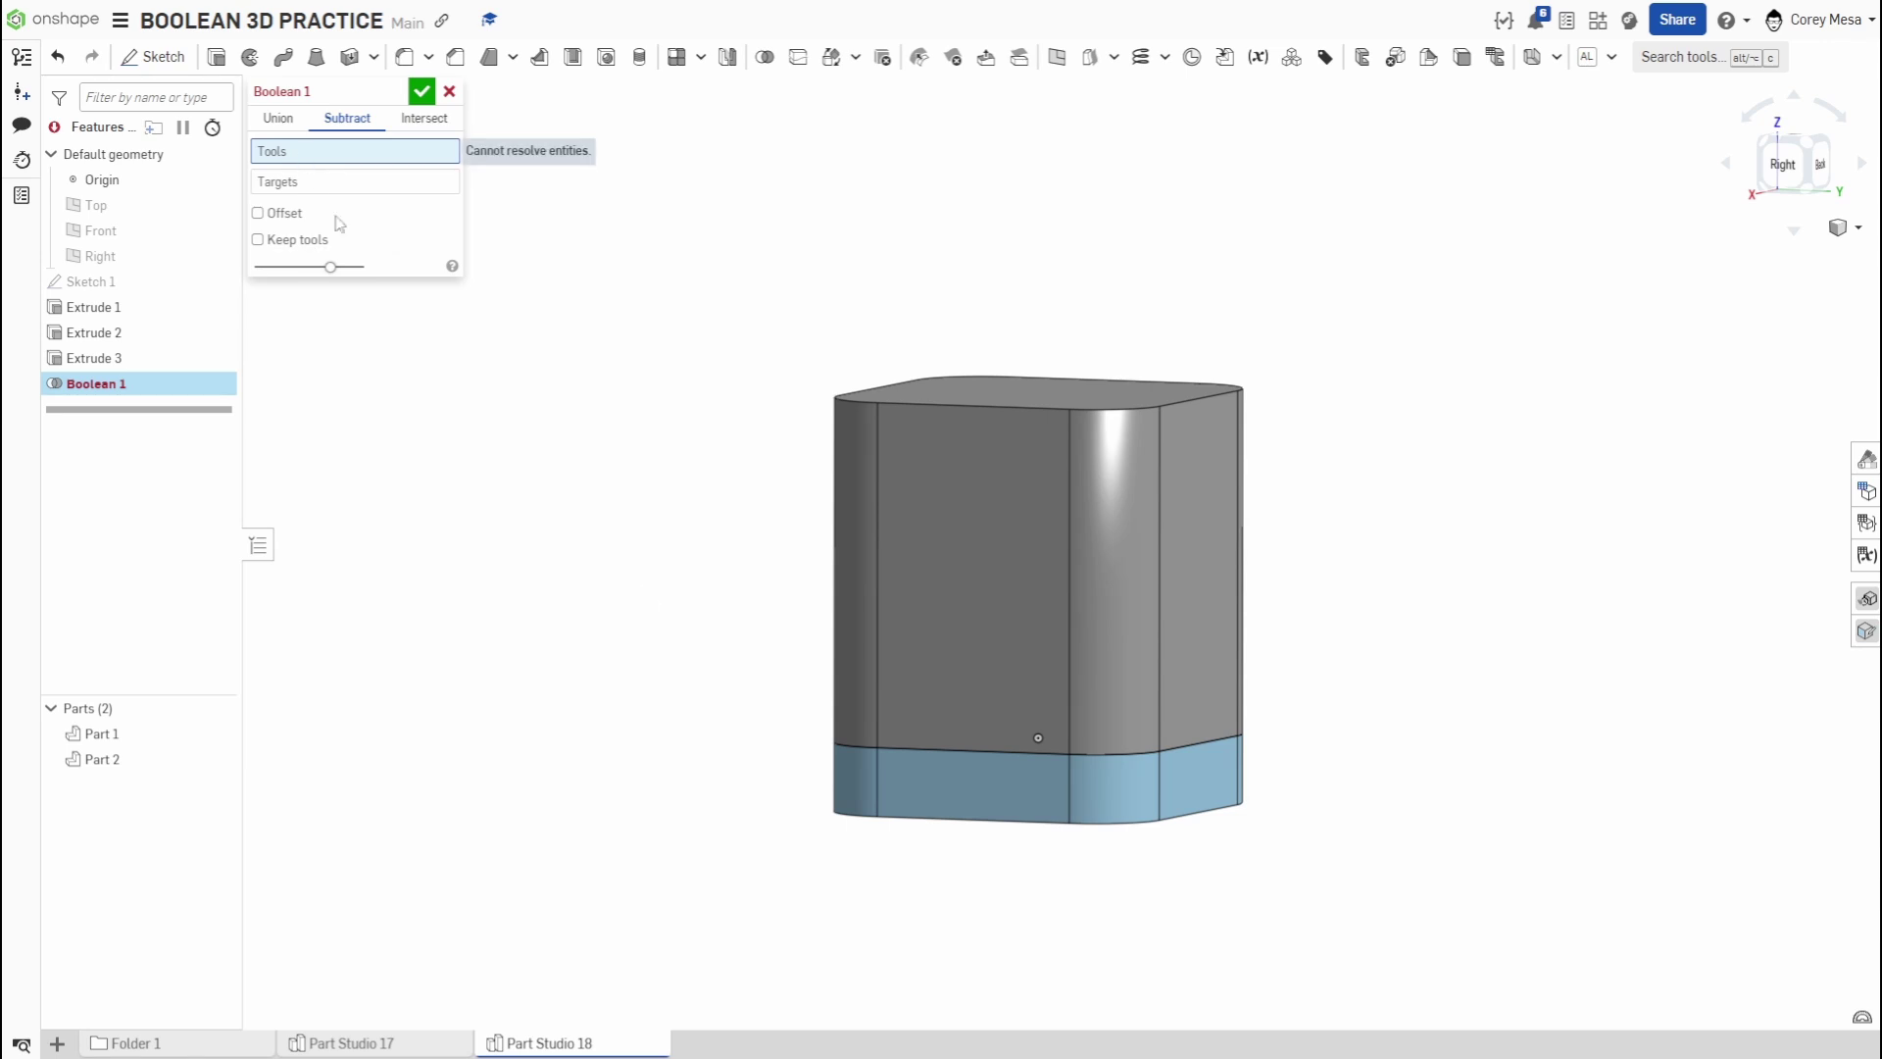
pyautogui.click(959, 809)
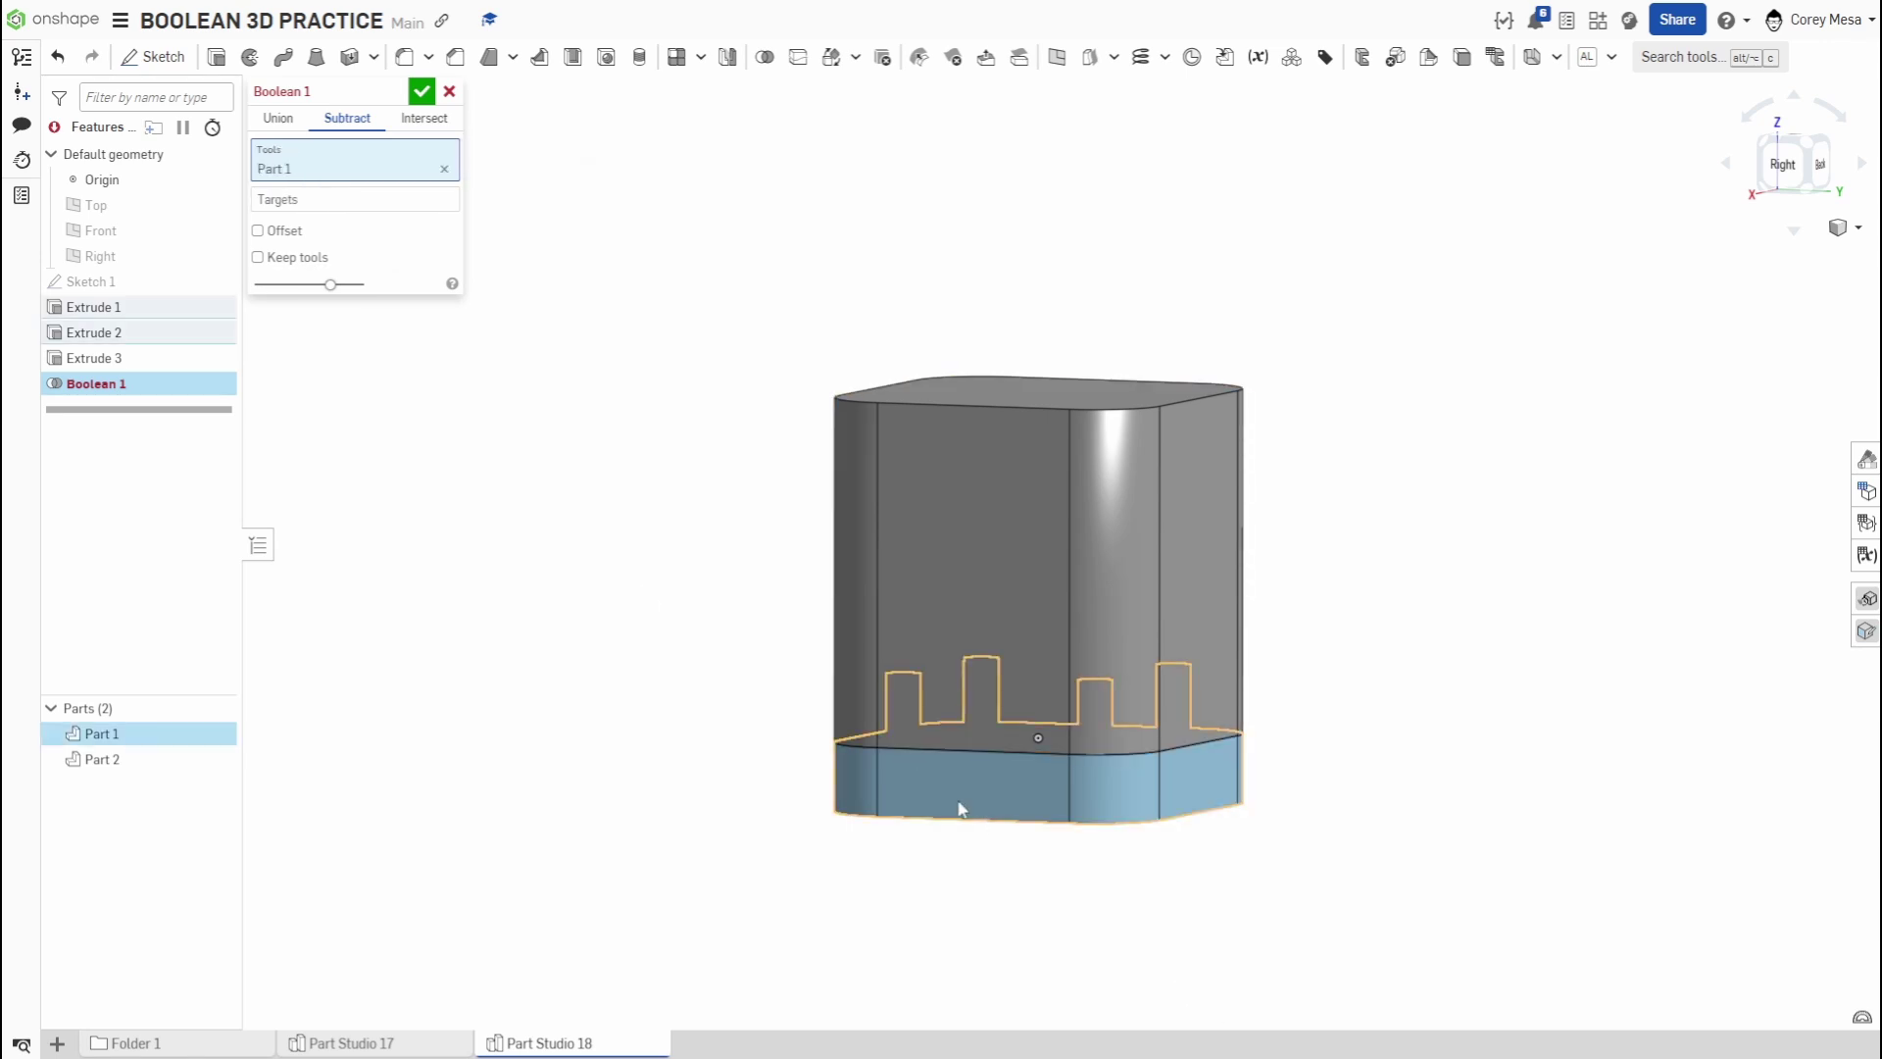
pyautogui.click(337, 200)
pyautogui.click(1026, 471)
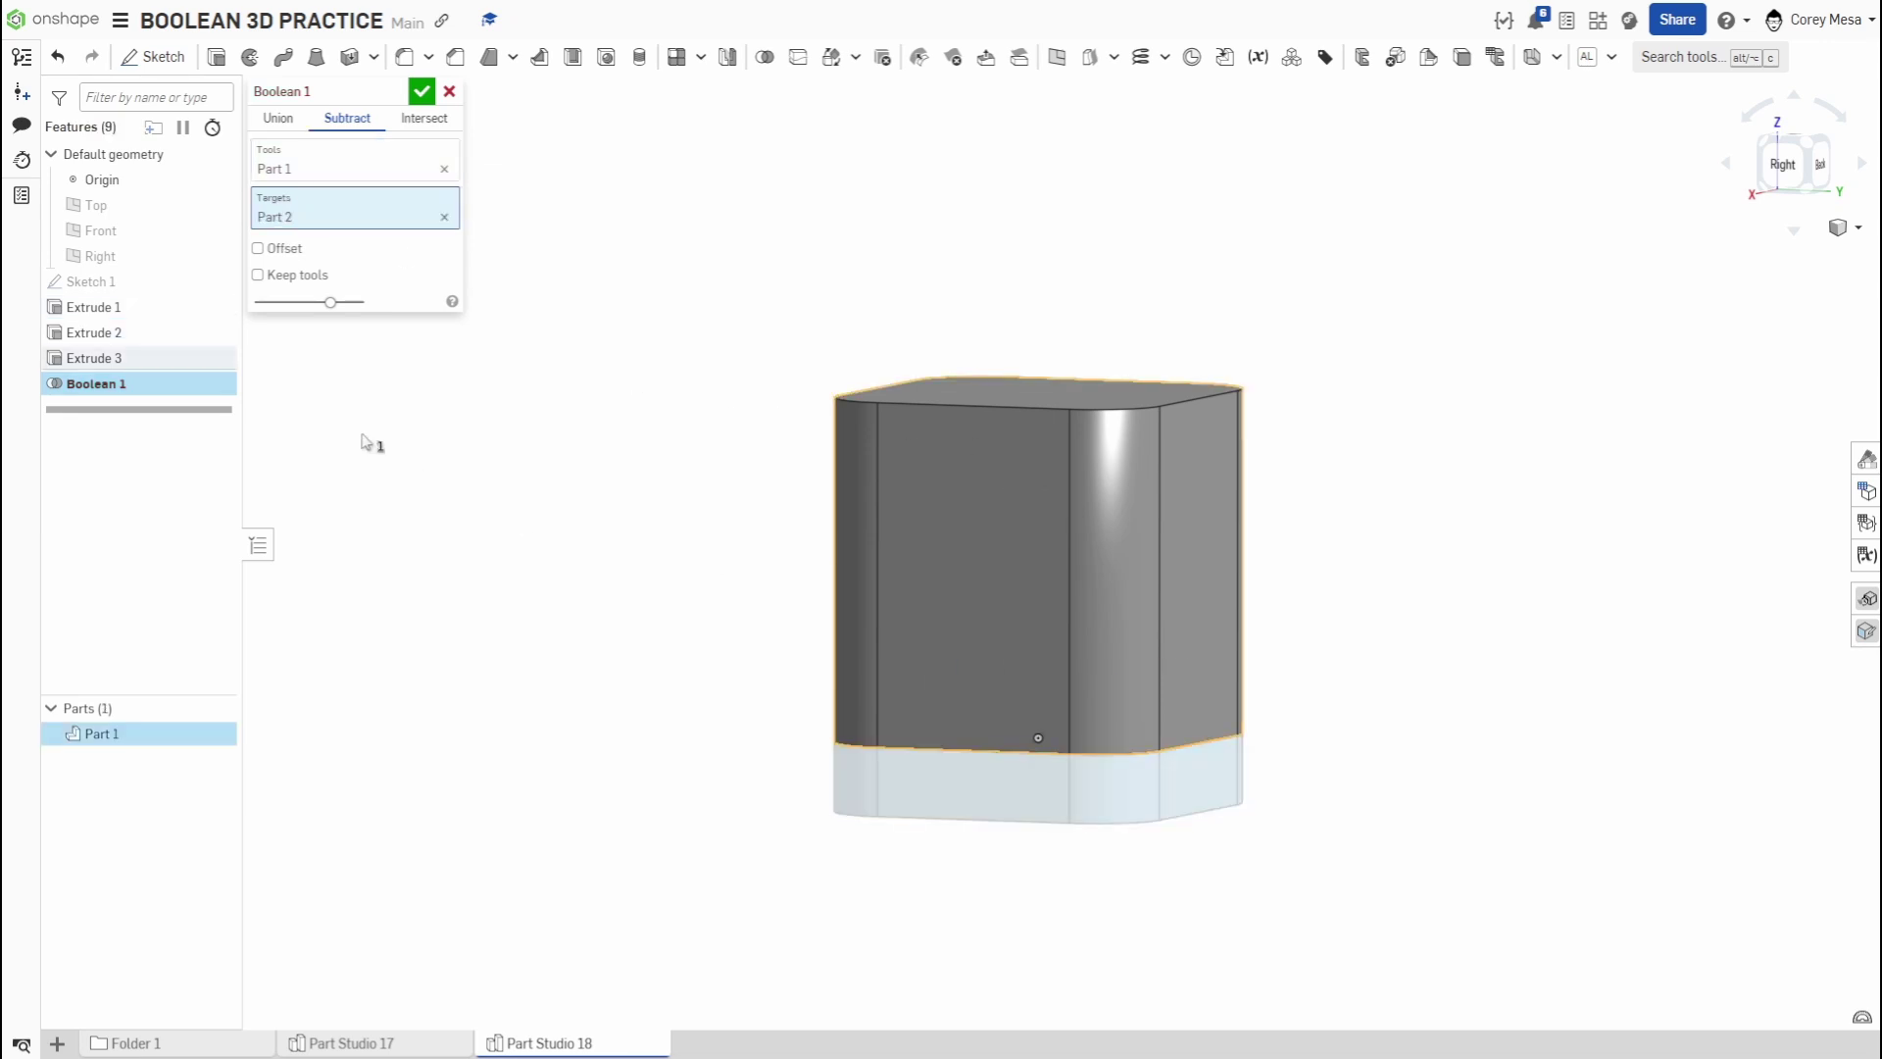
pyautogui.click(306, 275)
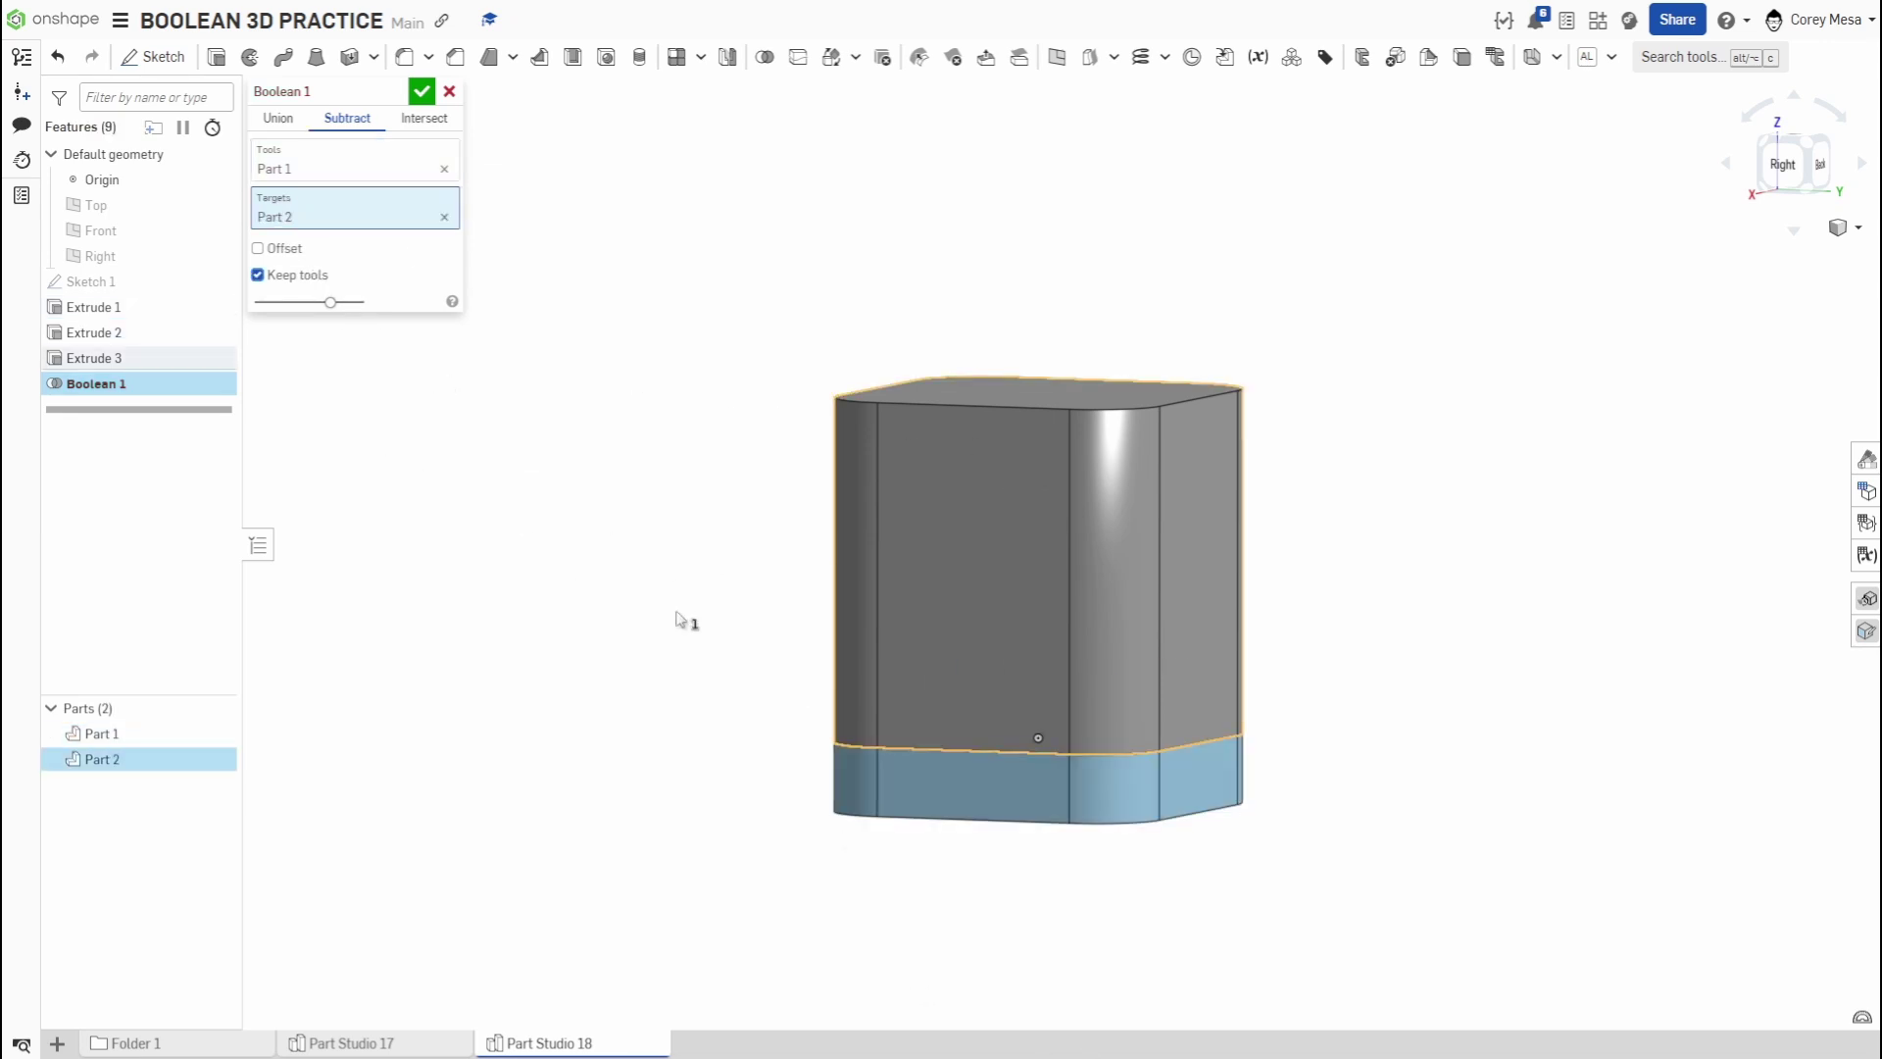
pyautogui.click(423, 94)
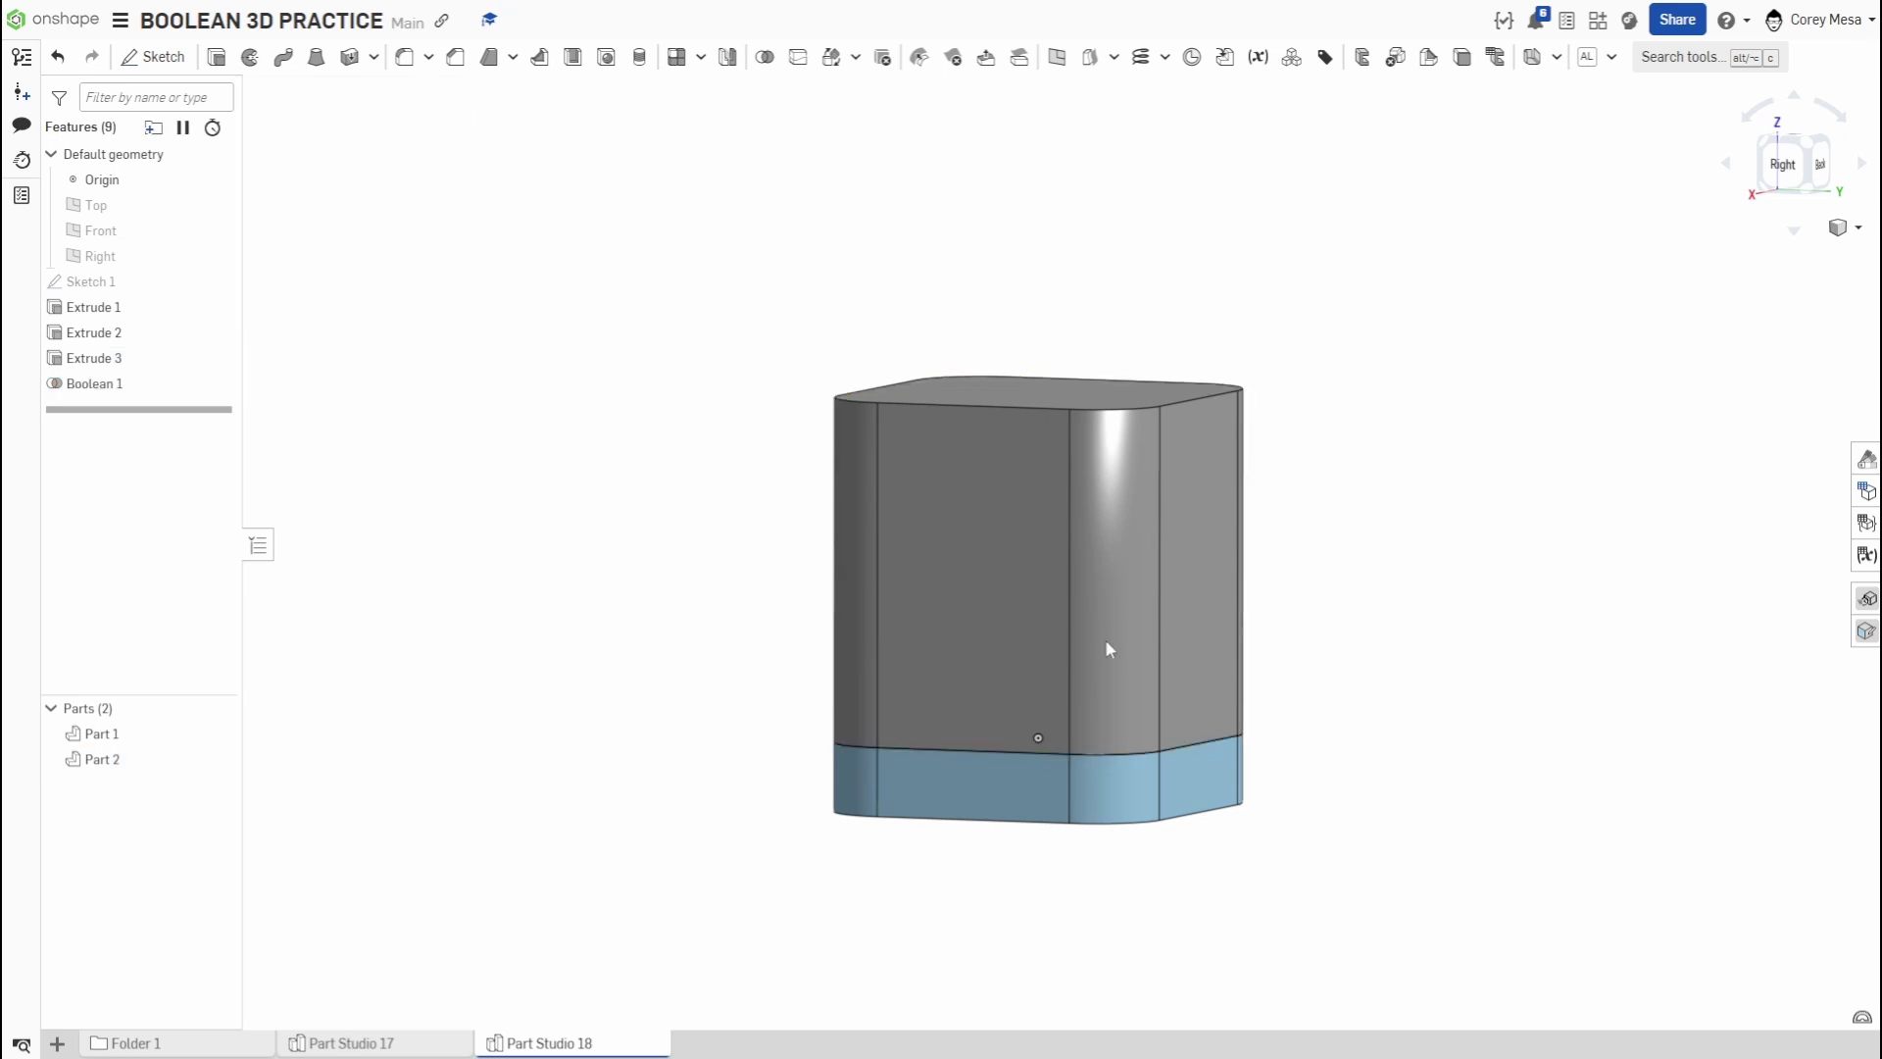
# - Hide Part 2 to inspect the pegged base on its own, and show Part 2 again
pyautogui.moveTo(1255, 750)
pyautogui.mouseDown(button='right')
pyautogui.moveTo(1256, 628)
pyautogui.moveTo(1273, 744)
pyautogui.mouseUp(button='right')
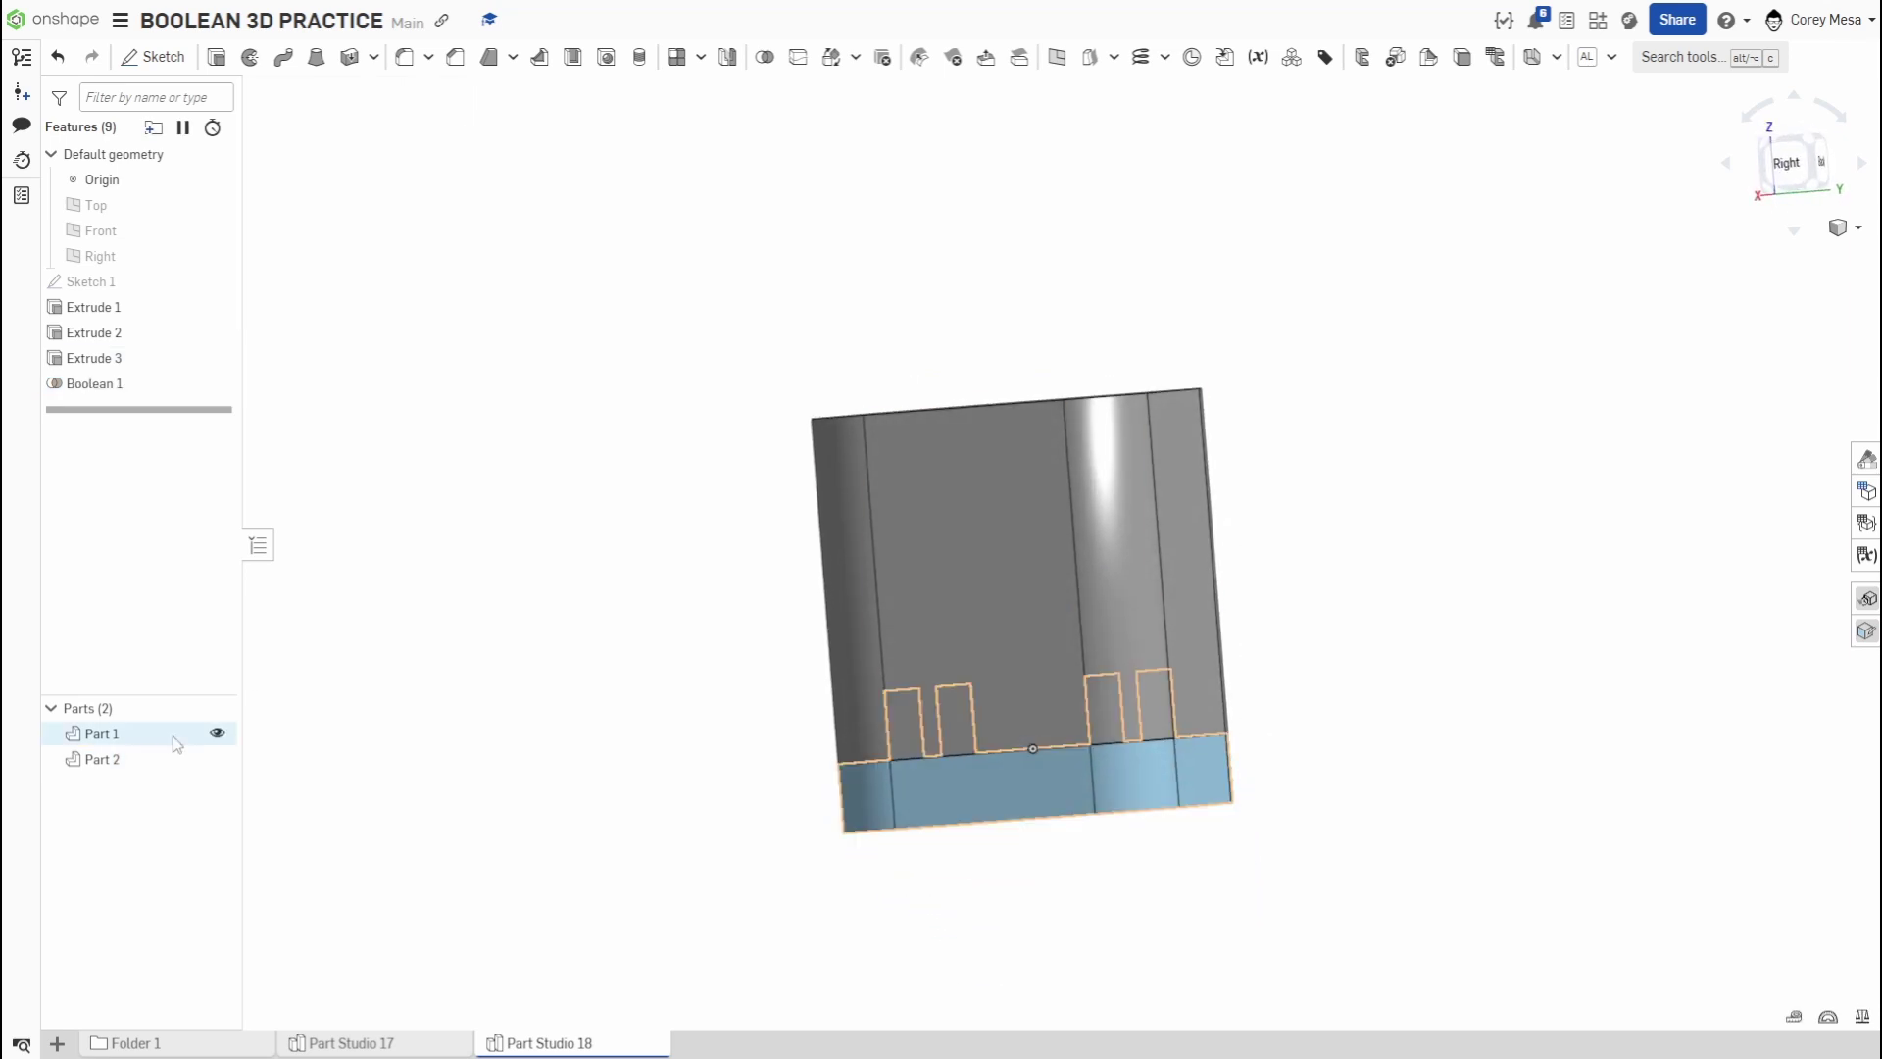
pyautogui.click(216, 758)
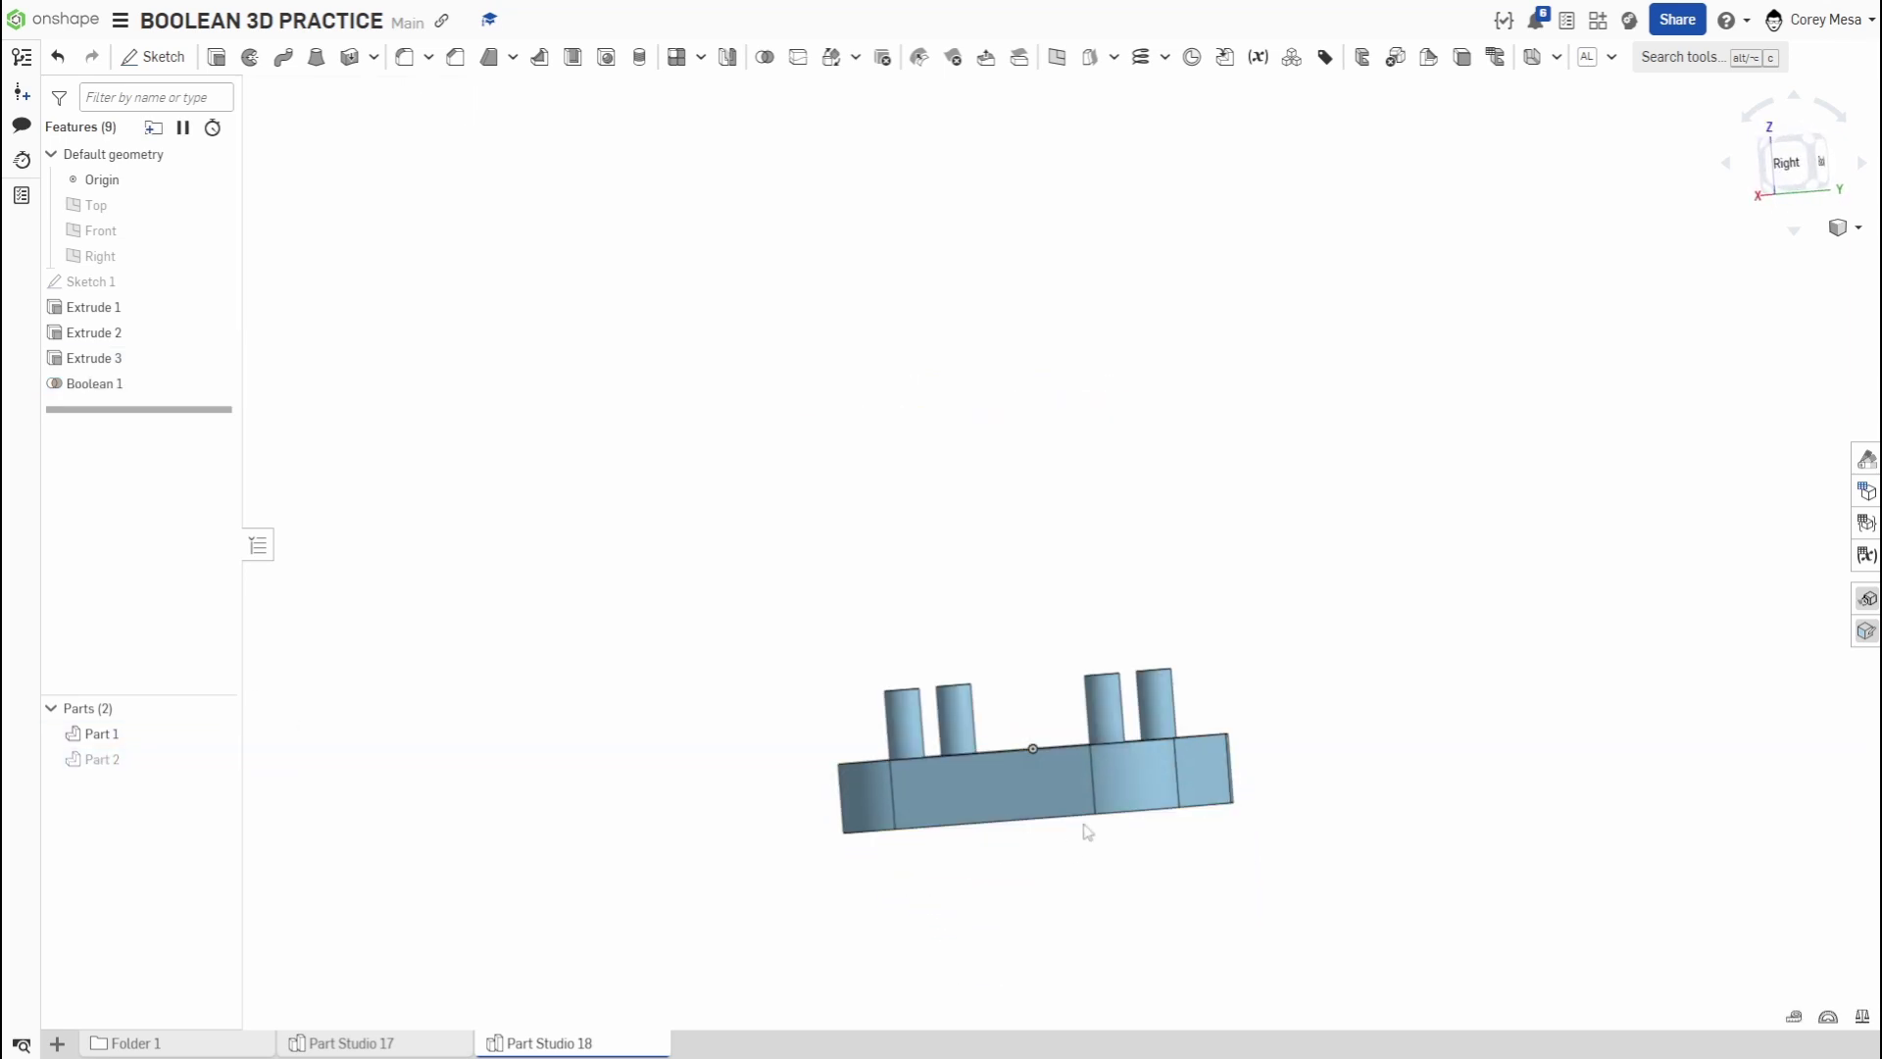
pyautogui.moveTo(1085, 828); pyautogui.dragTo(1237, 711, button='right')
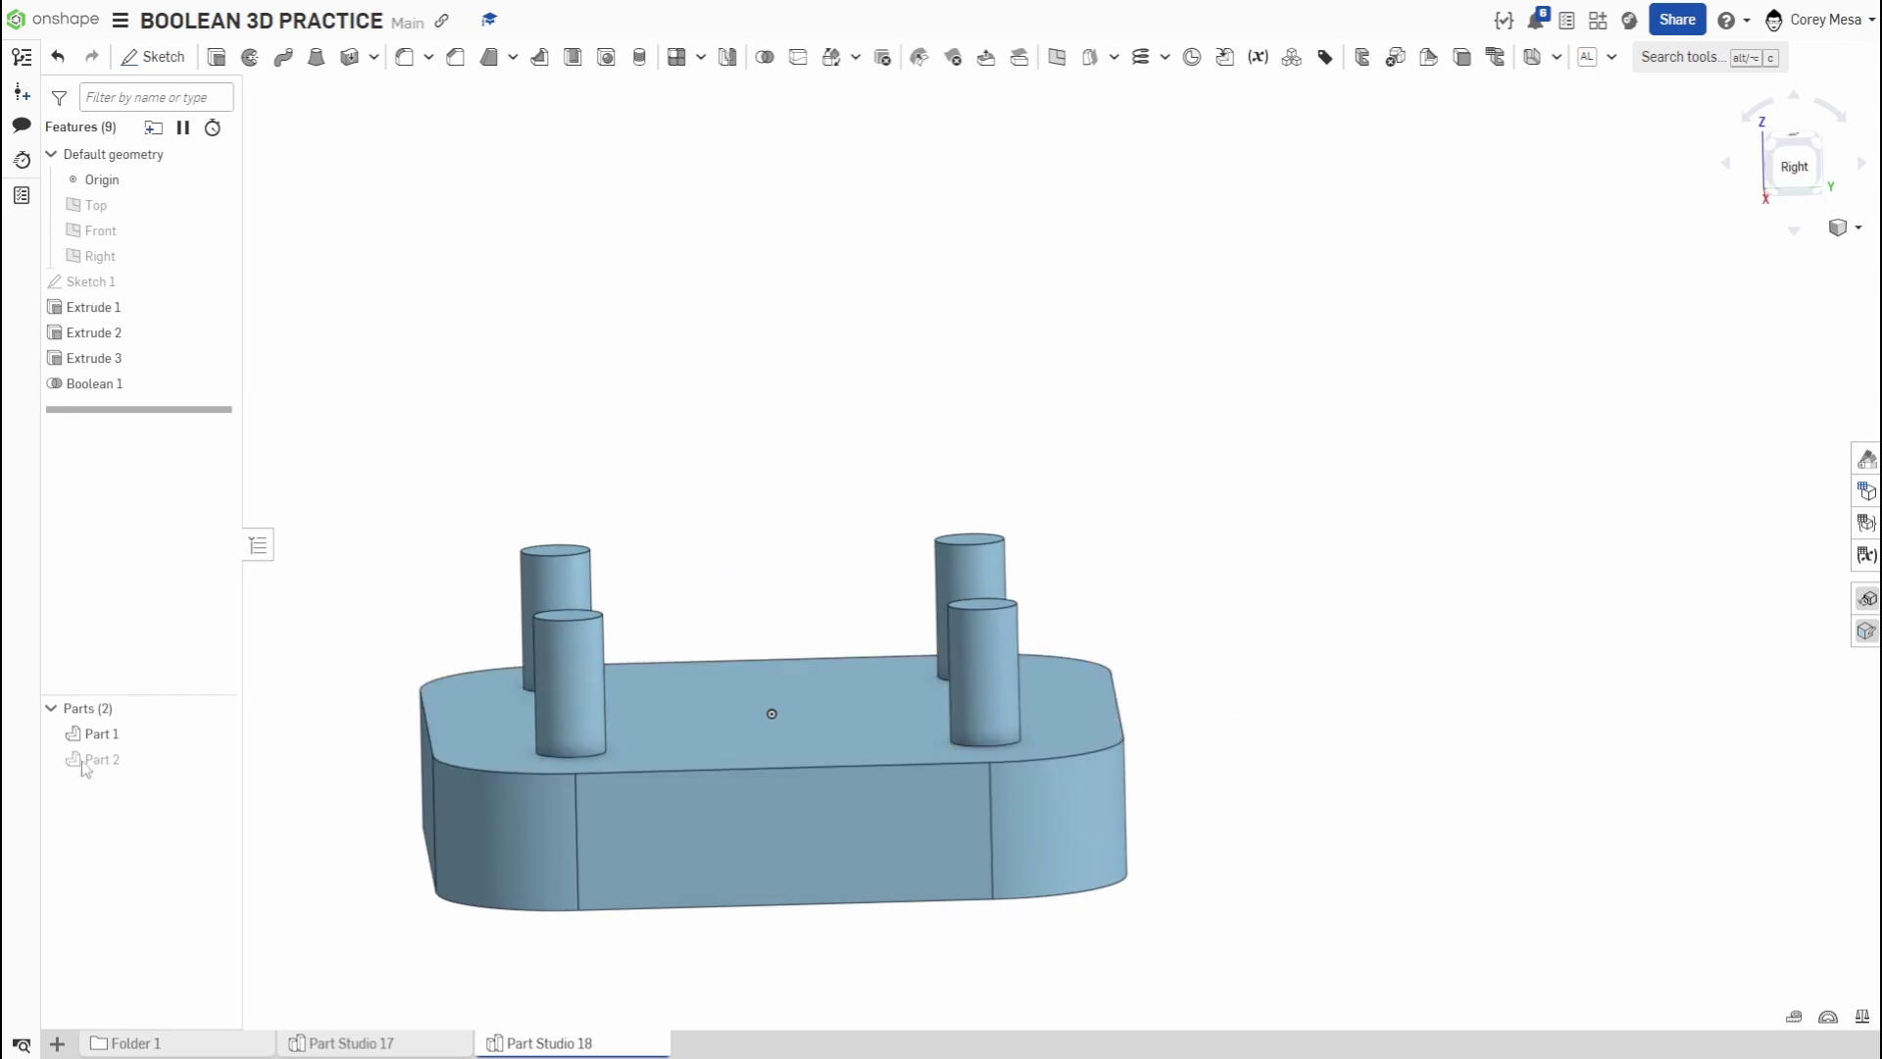
pyautogui.click(217, 759)
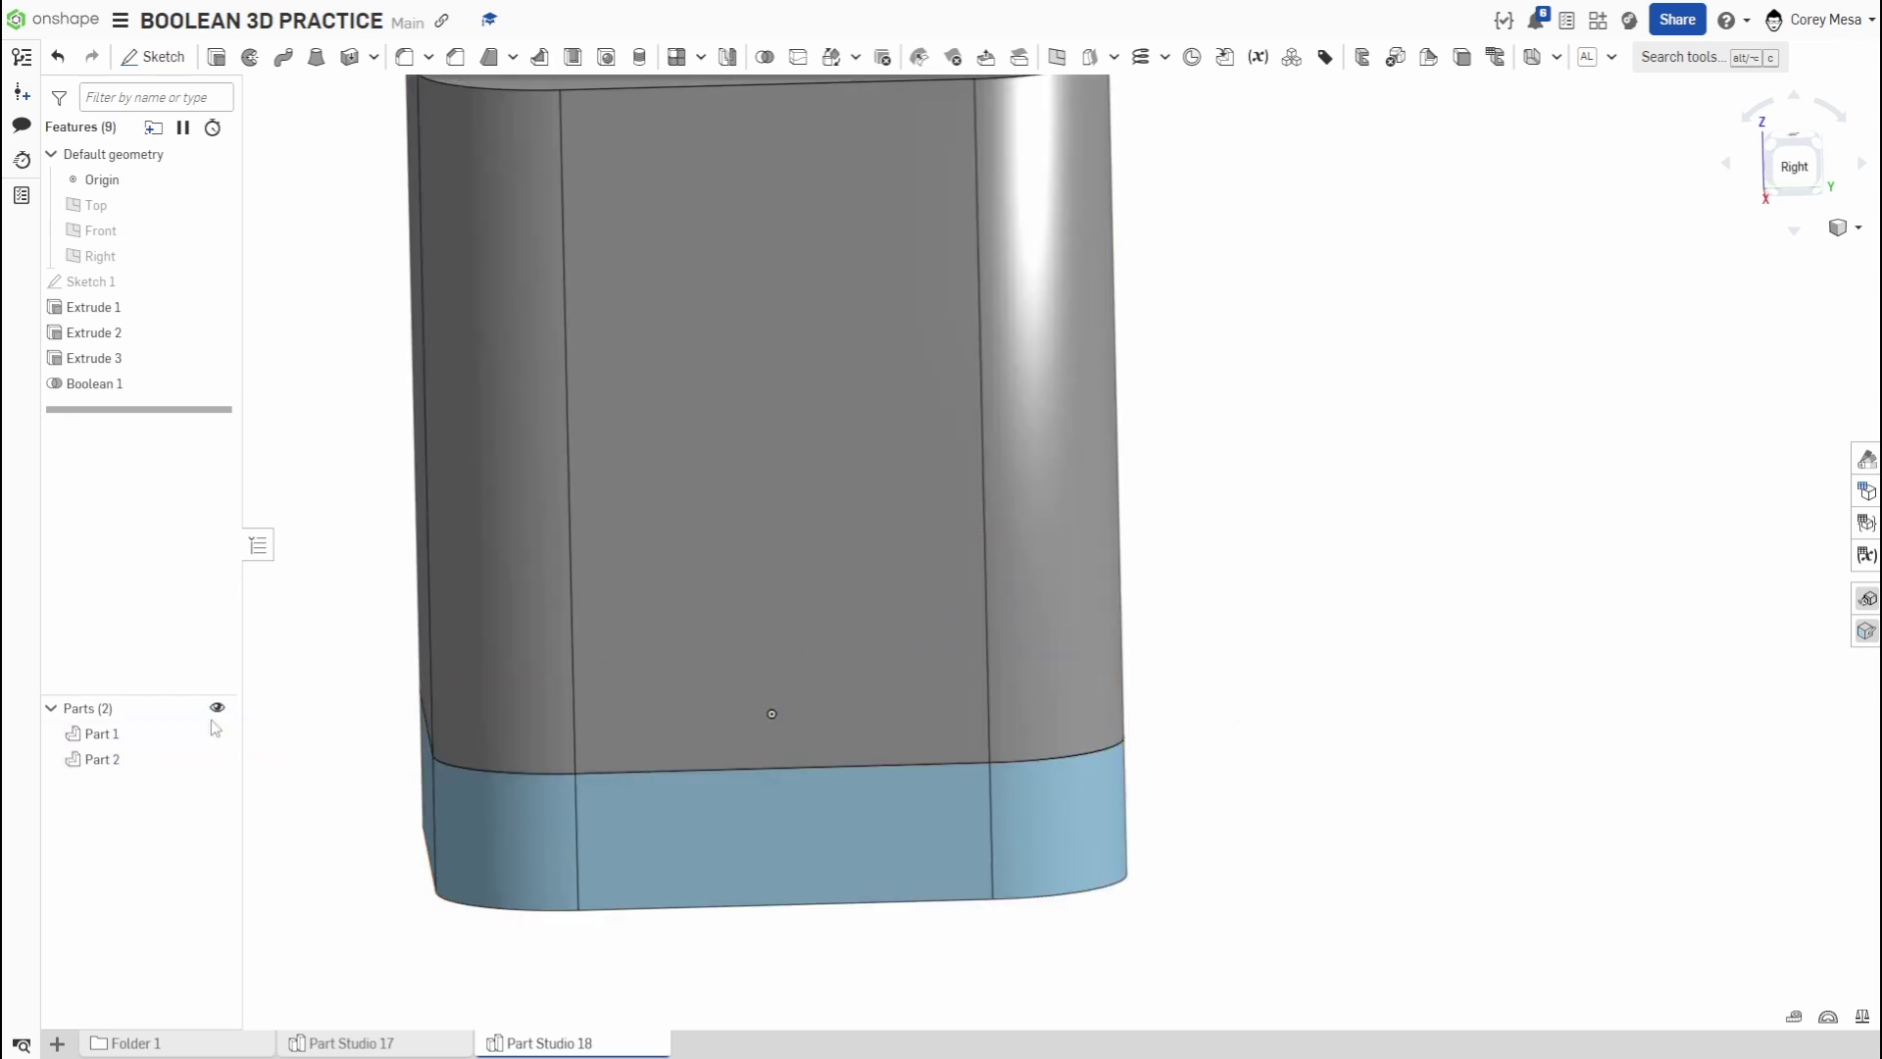
# - Hide Part 1 and examine the underside of Part 2 where the pegs were subtracted
pyautogui.click(217, 733)
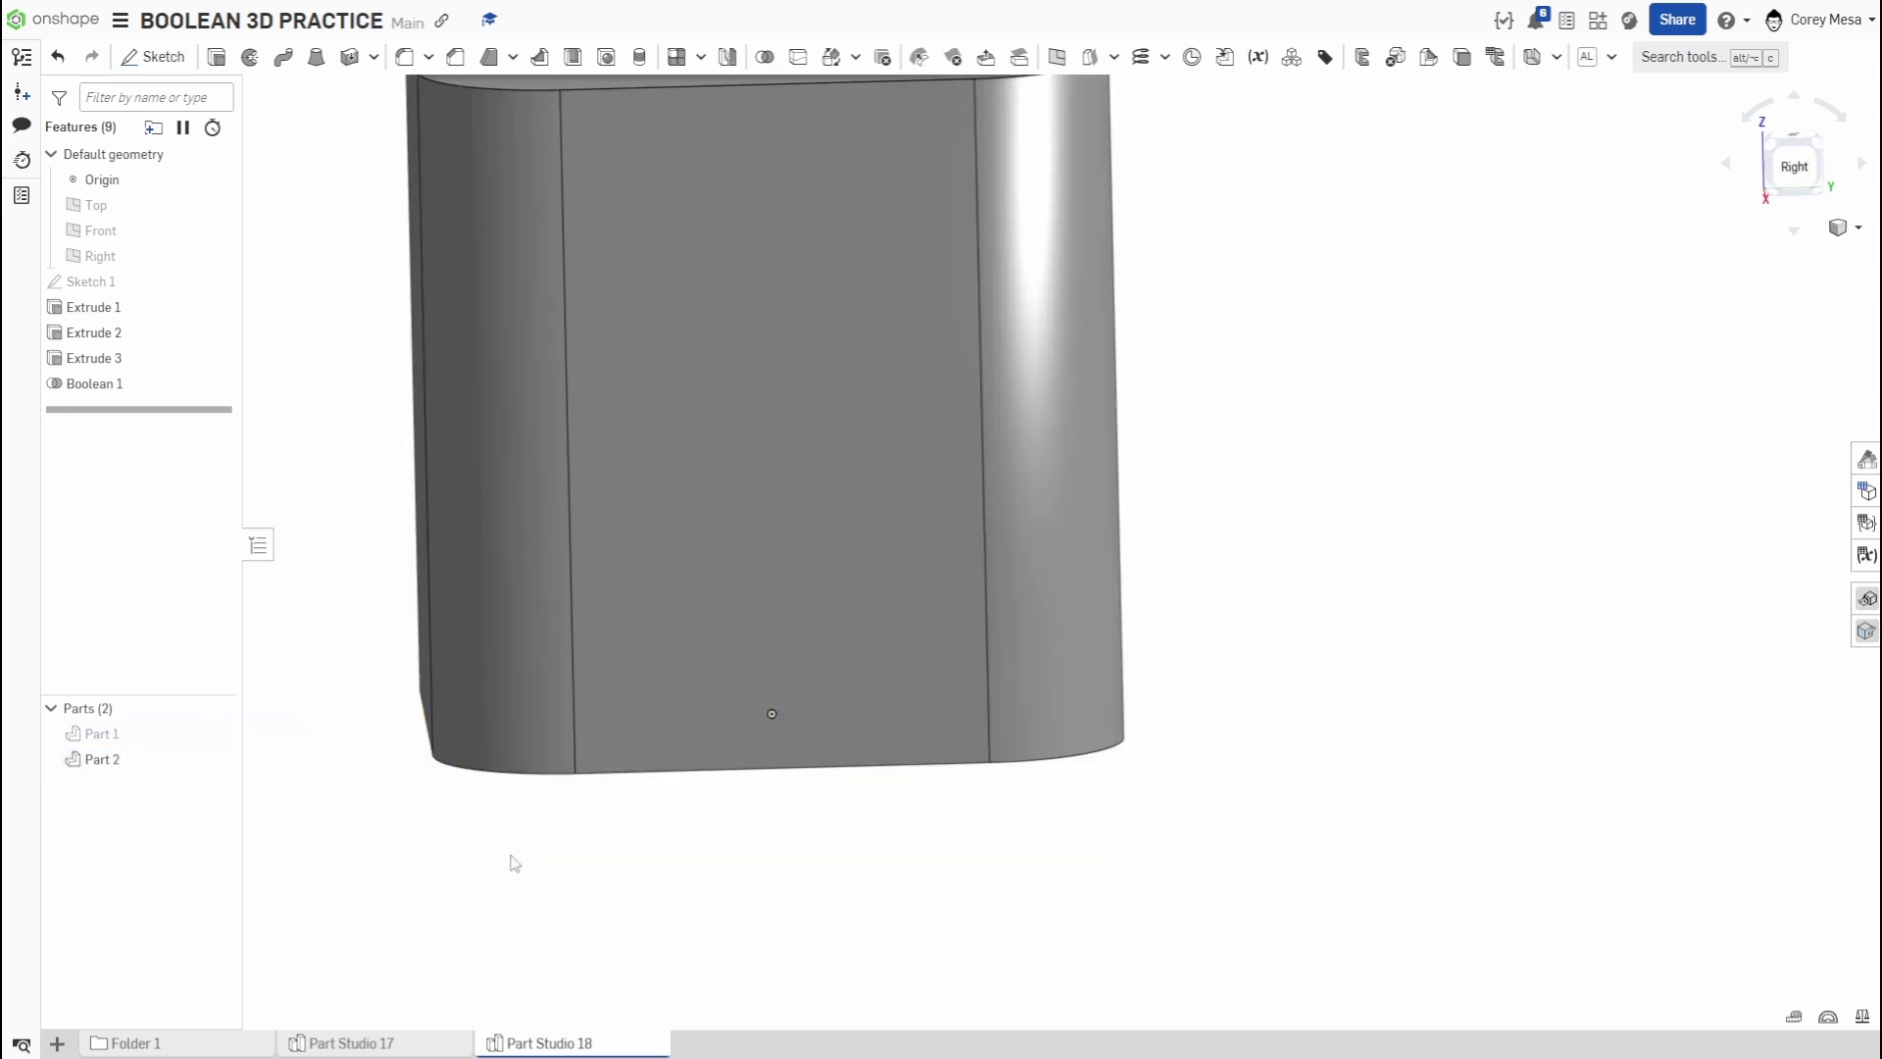
pyautogui.moveTo(508, 862); pyautogui.dragTo(990, 647, button='right')
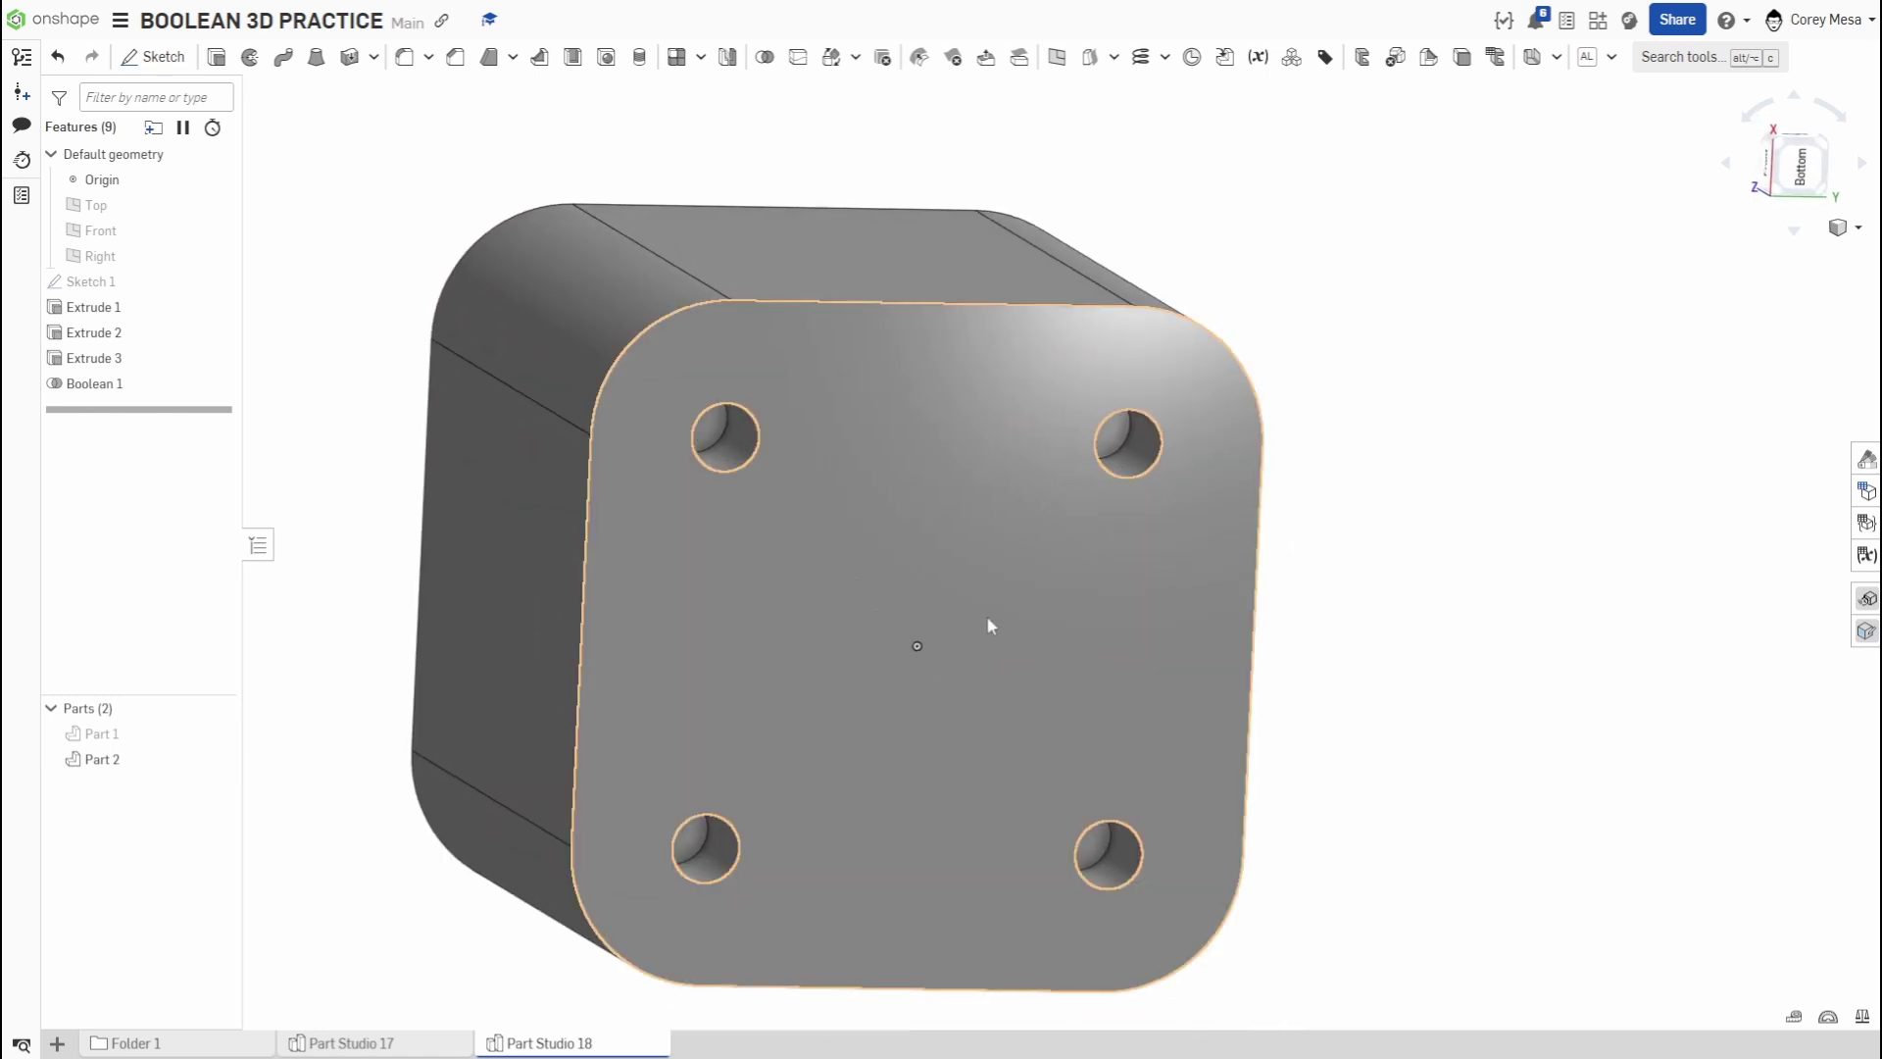
pyautogui.moveTo(848, 516); pyautogui.dragTo(1050, 598, button='right')
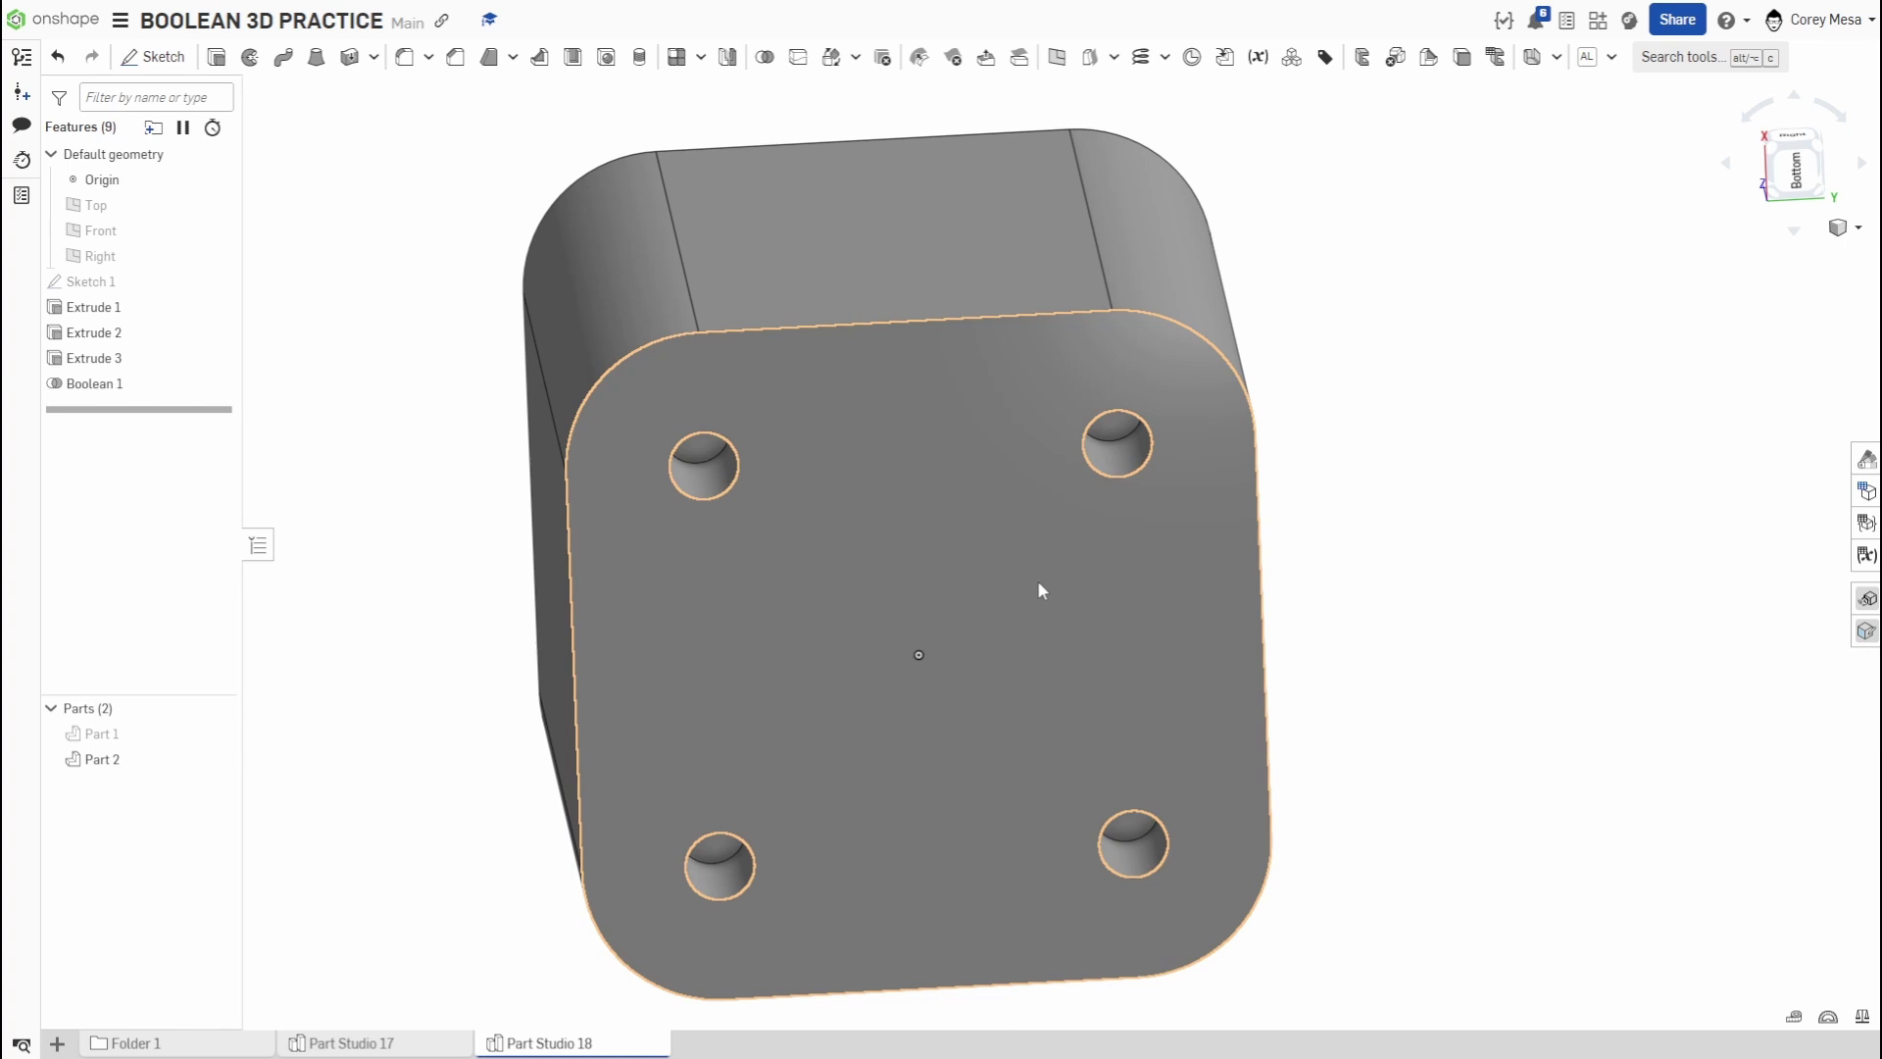
pyautogui.scroll(-2, 1333, 461)
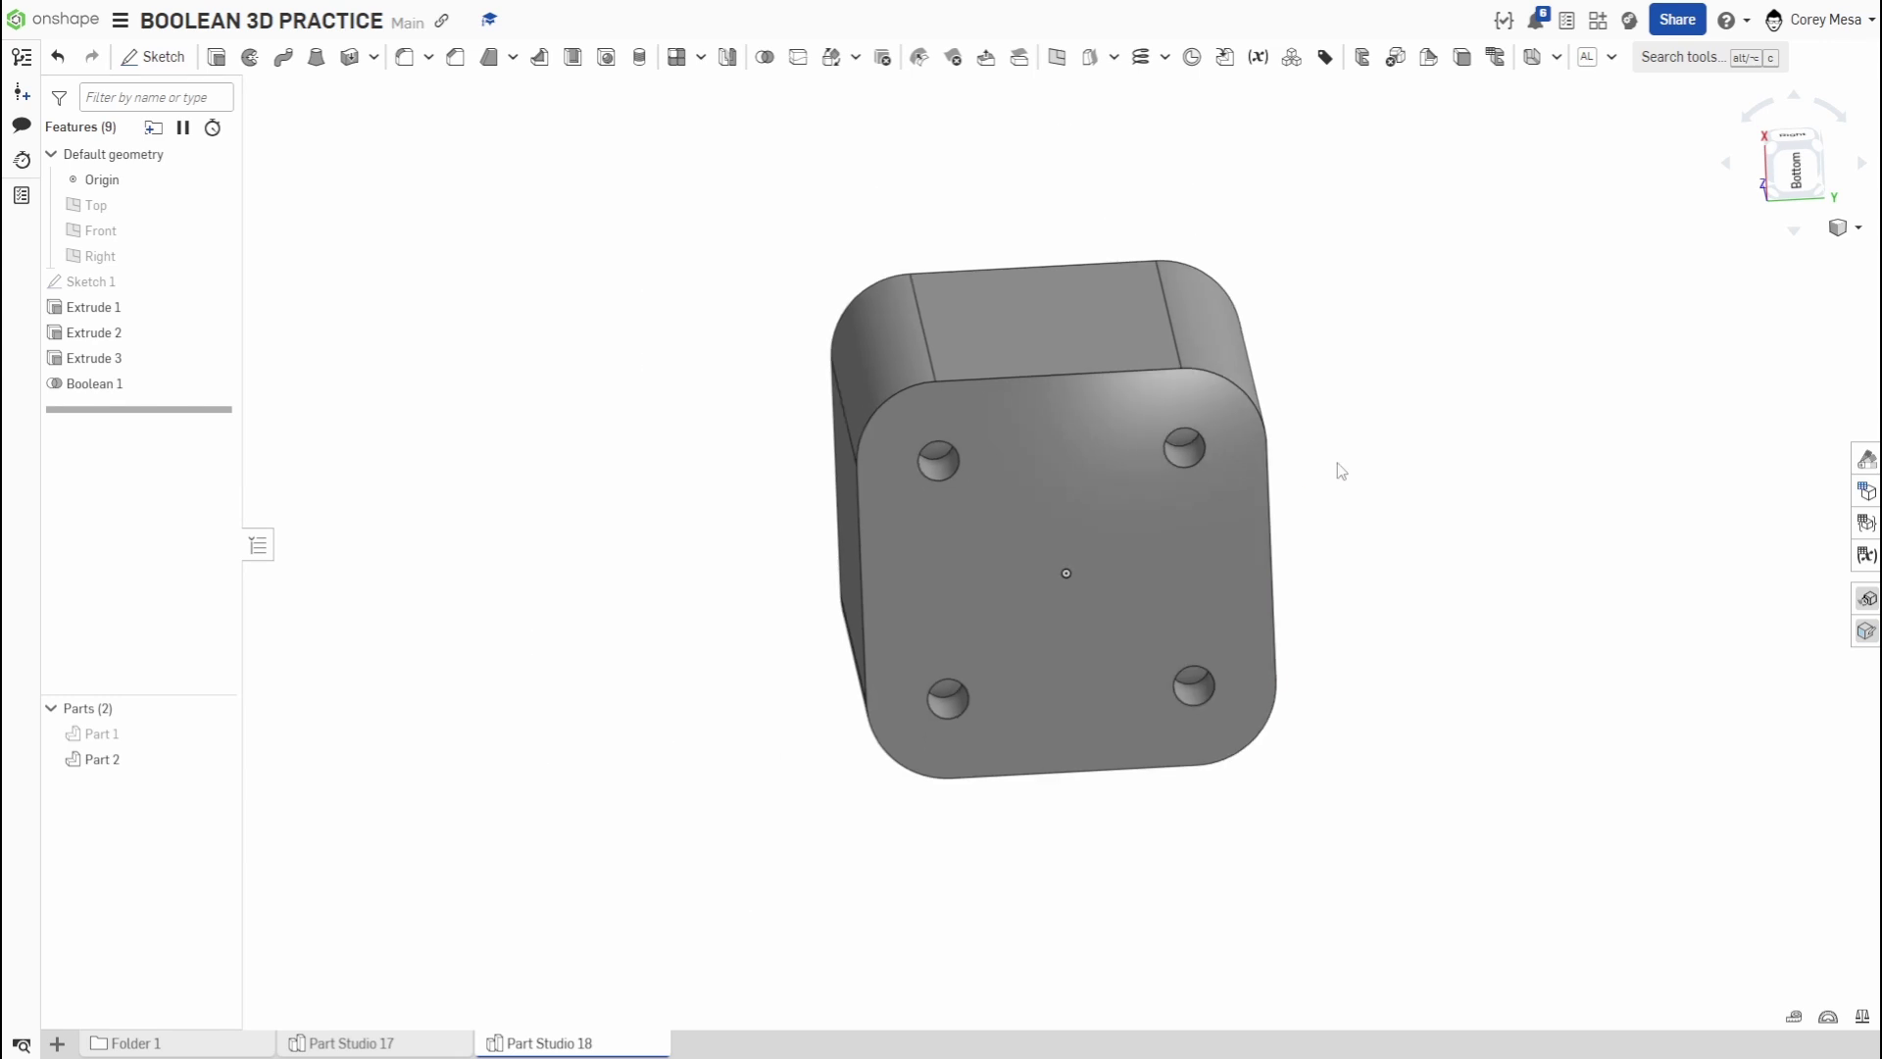
pyautogui.moveTo(1337, 463); pyautogui.dragTo(1499, 466, button='right')
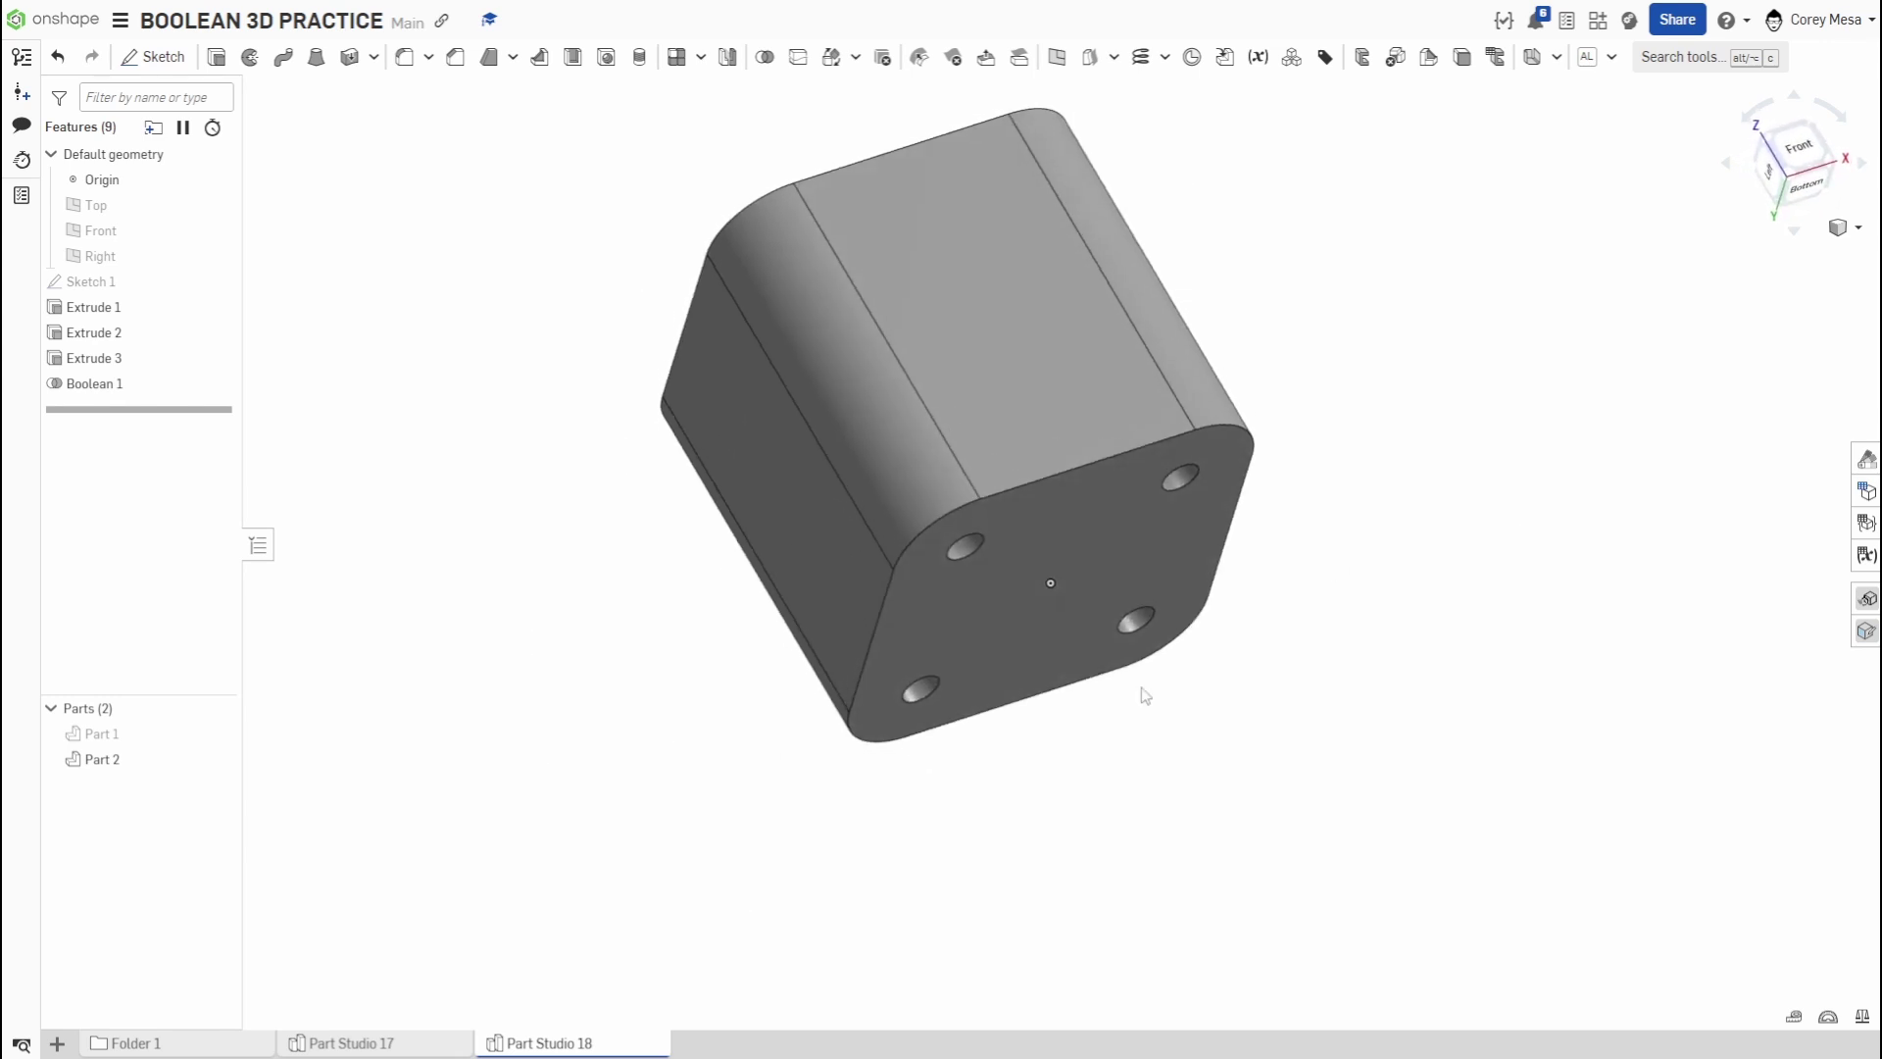